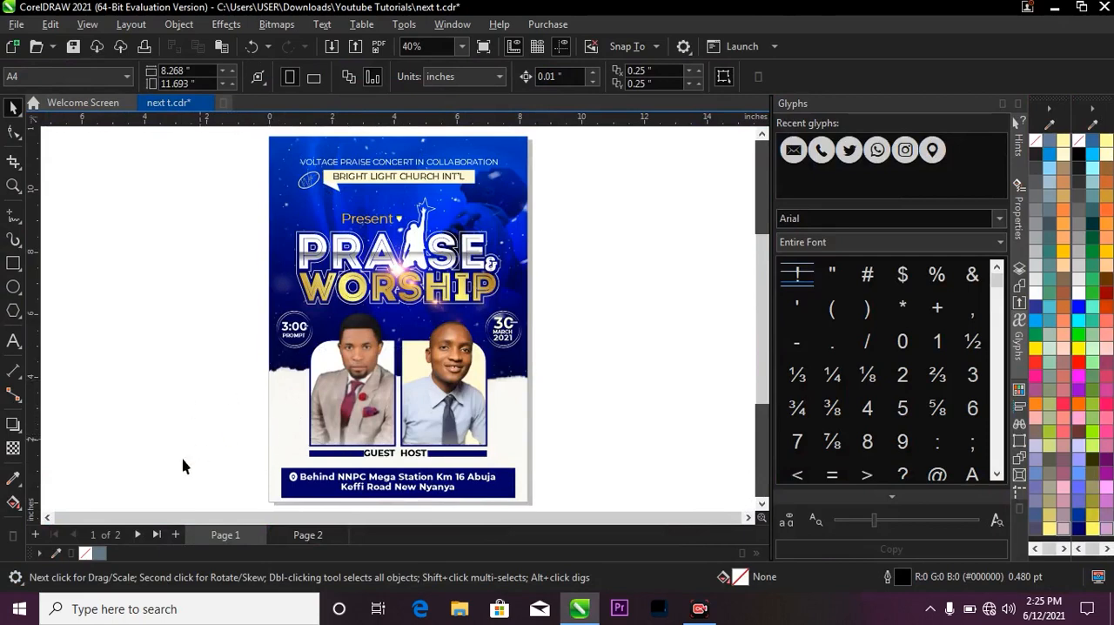
Insert a new page after Page 1 and set its page size to A4.
left_click(177, 535)
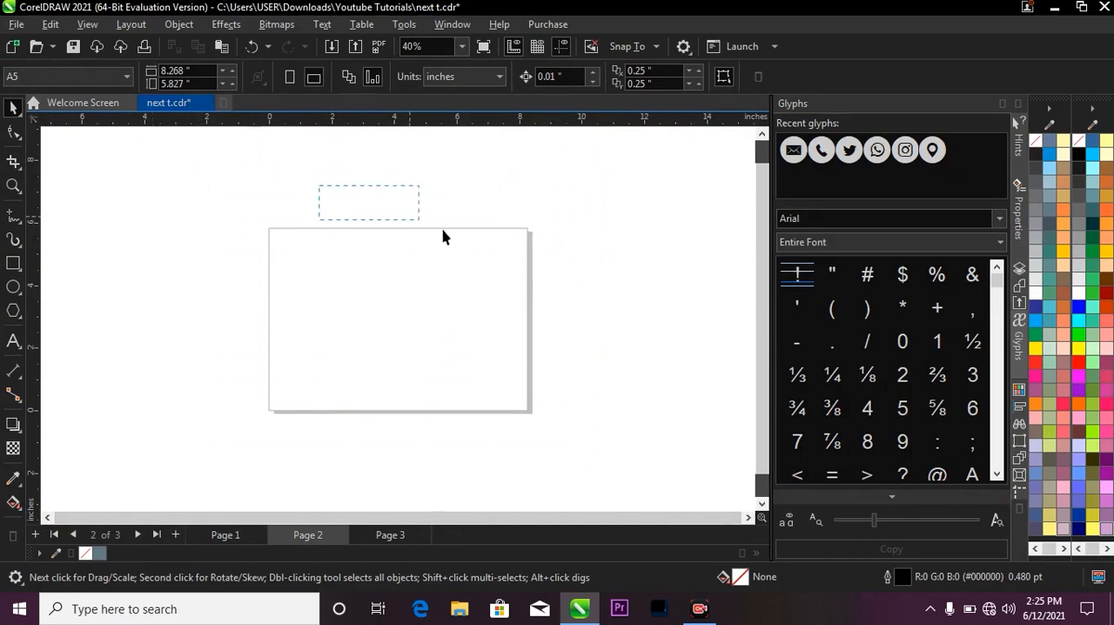
left_click_drag(442, 236, 588, 457)
left_click(62, 77)
left_click(34, 78)
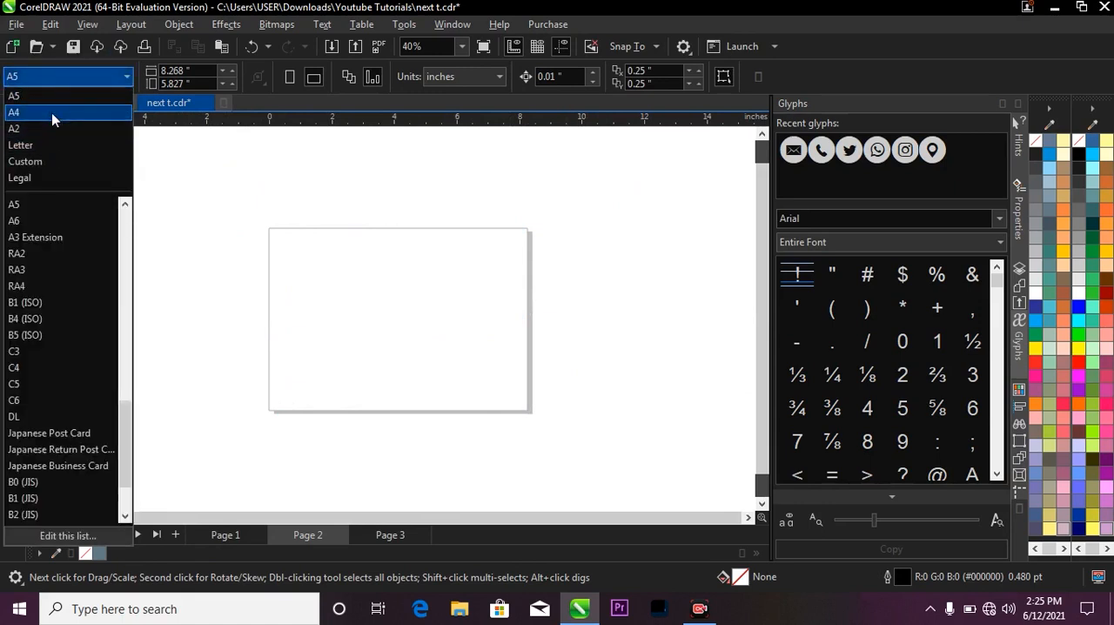
left_click(51, 113)
left_click_drag(234, 155, 398, 222)
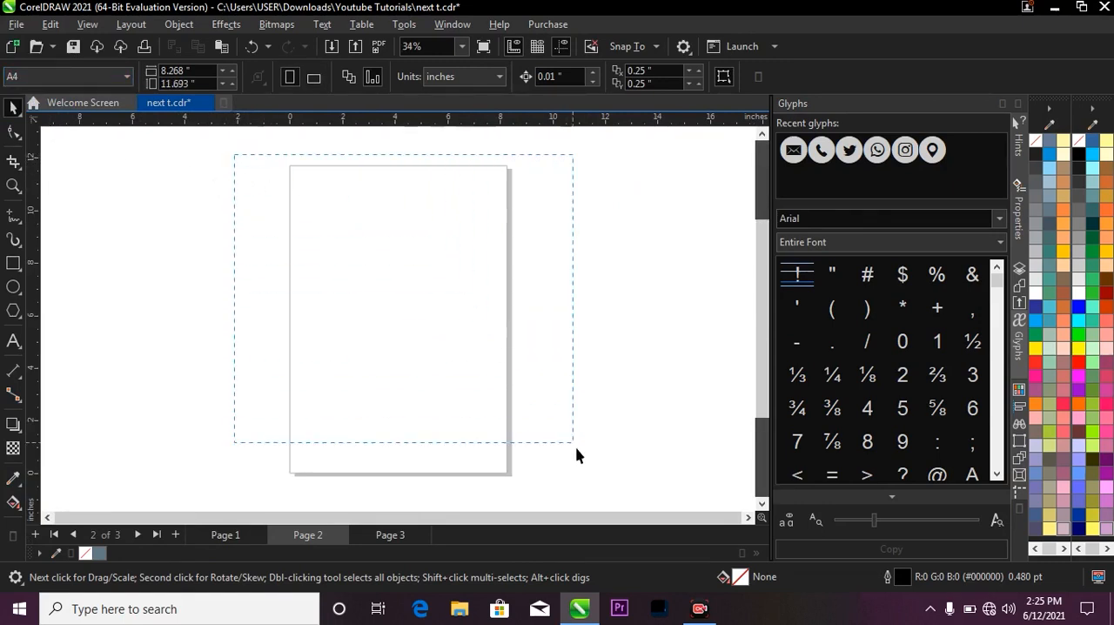
left_click_drag(576, 447, 580, 483)
left_click_drag(392, 275, 541, 495)
Create a page-frame rectangle covering the whole A4 page and set its outline width to None.
left_click(14, 264)
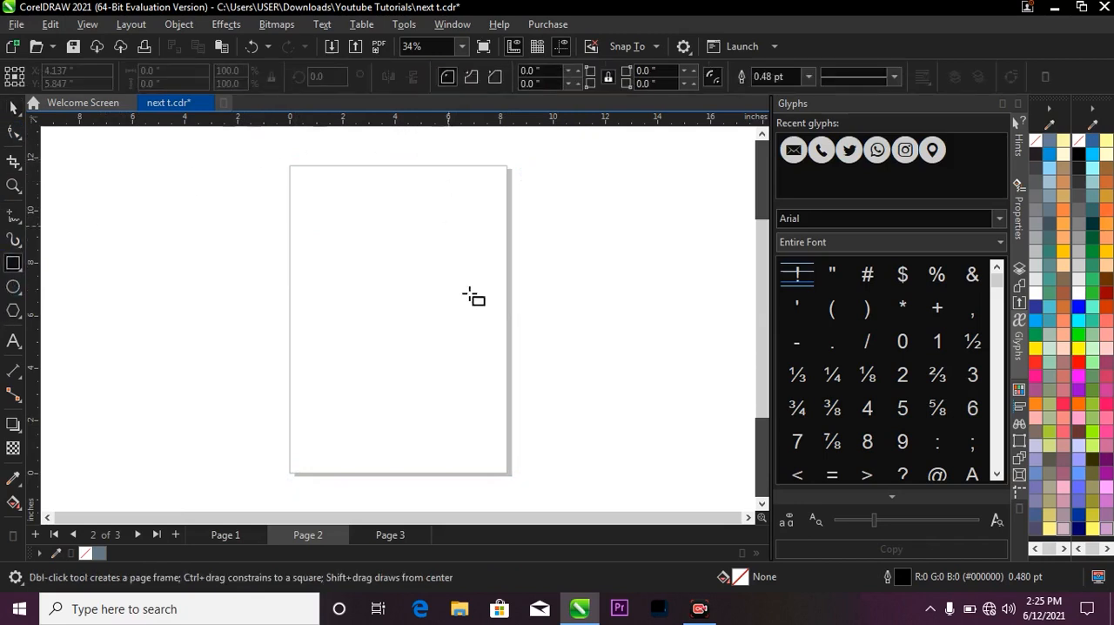
double_click(12, 265)
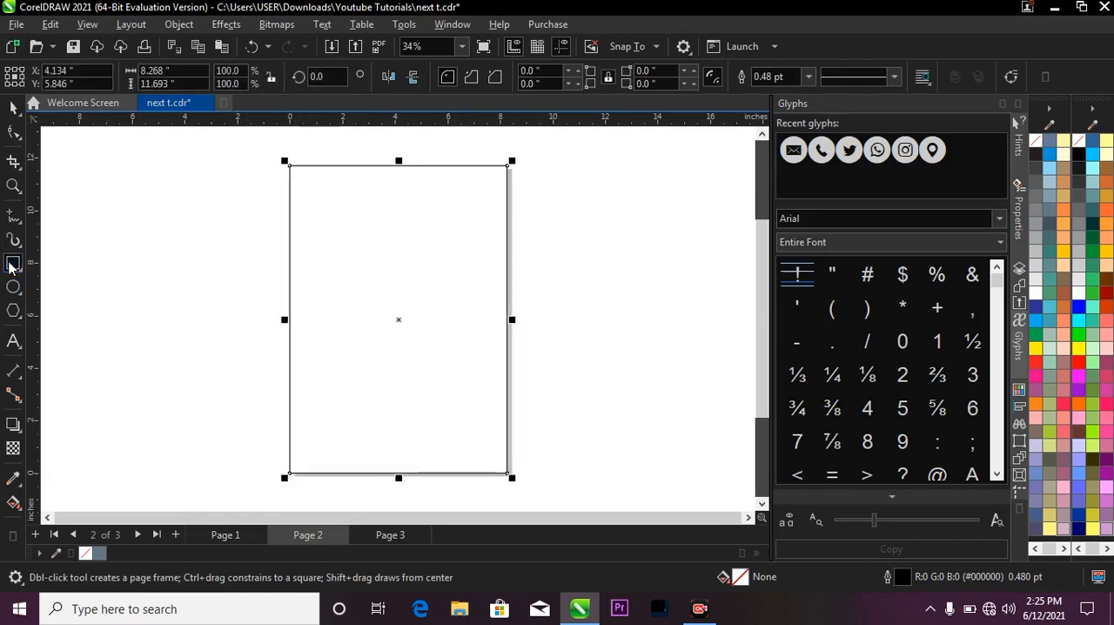
left_click(13, 108)
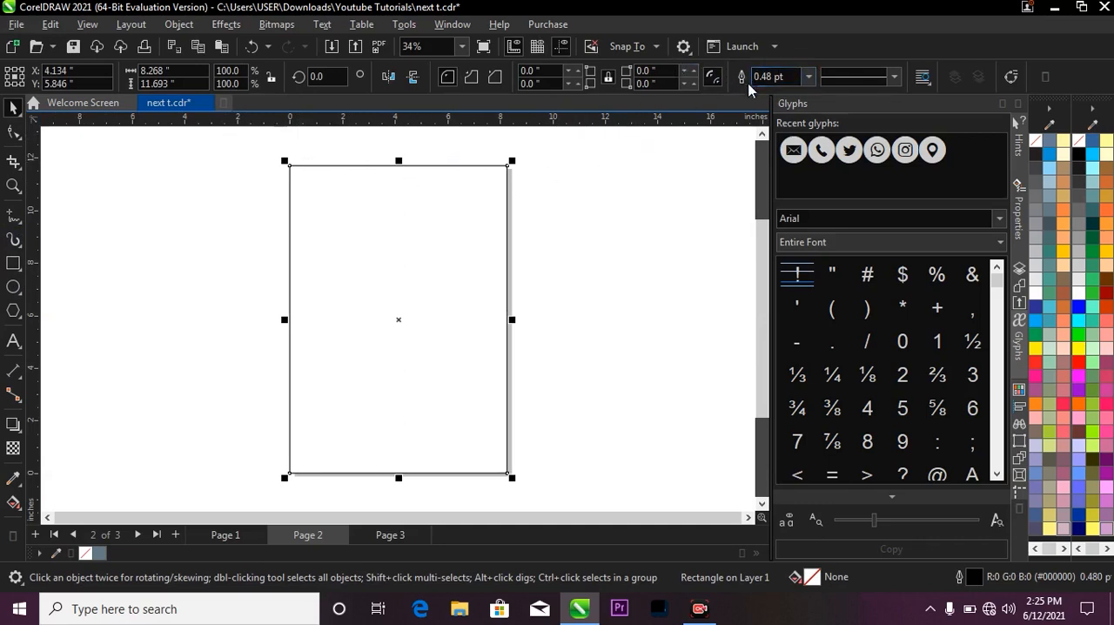
left_click(808, 77)
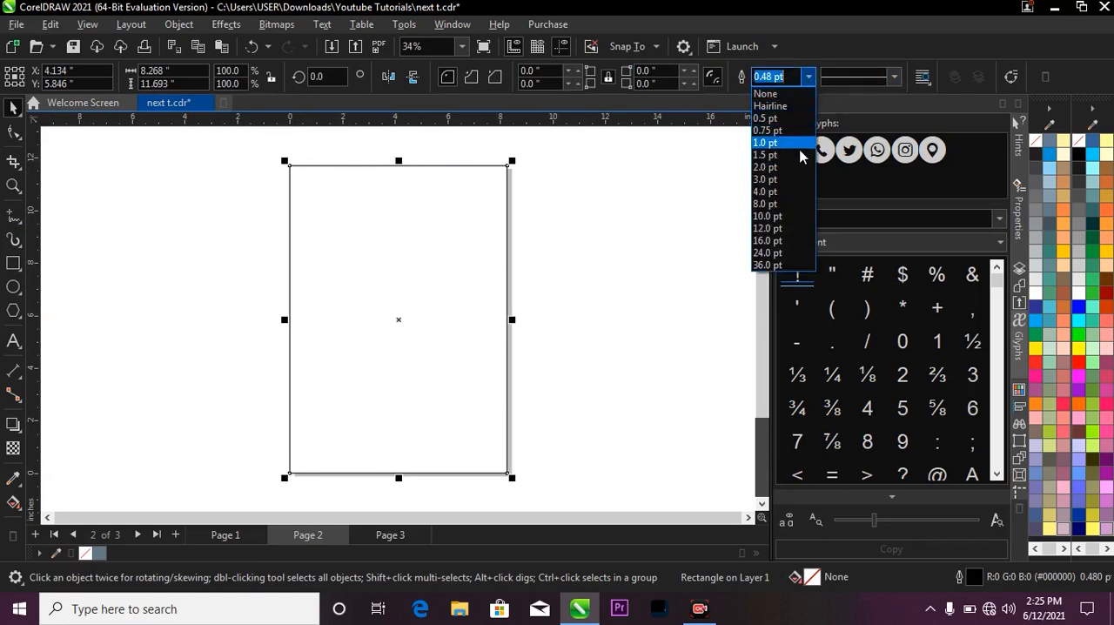
left_click(779, 94)
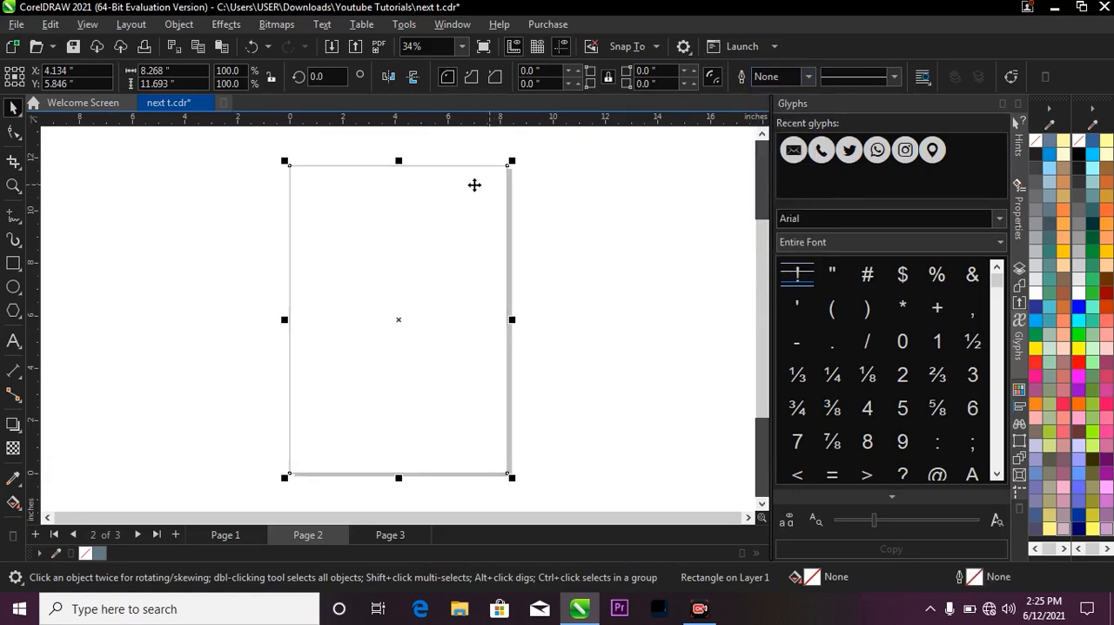
scroll(527, 169, "up", 3)
key("z")
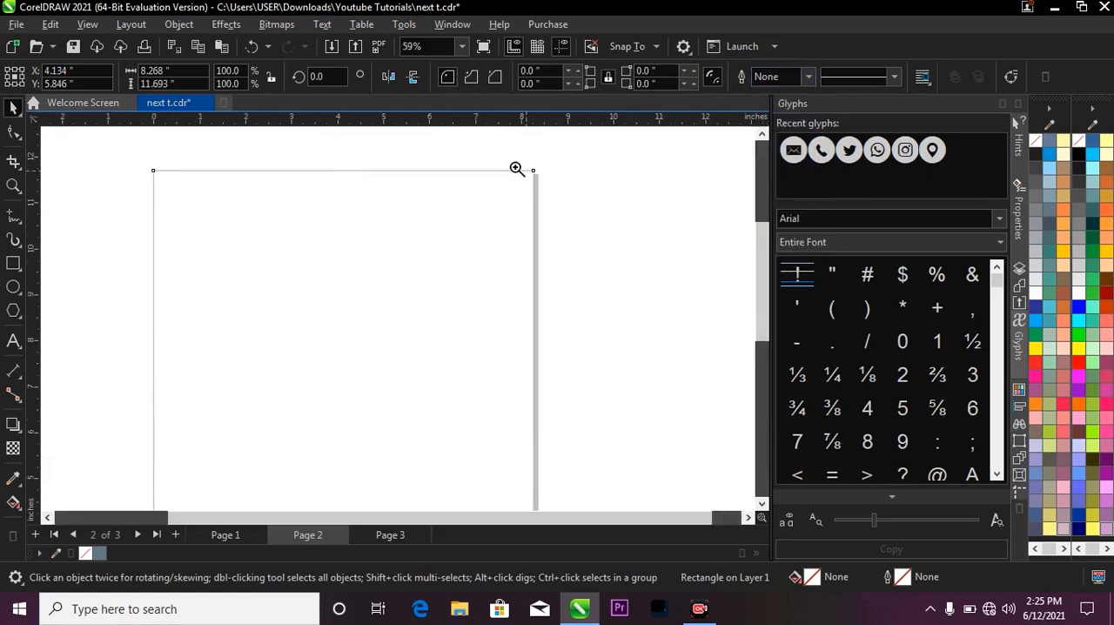
left_click_drag(517, 169, 552, 203)
right_click(497, 231)
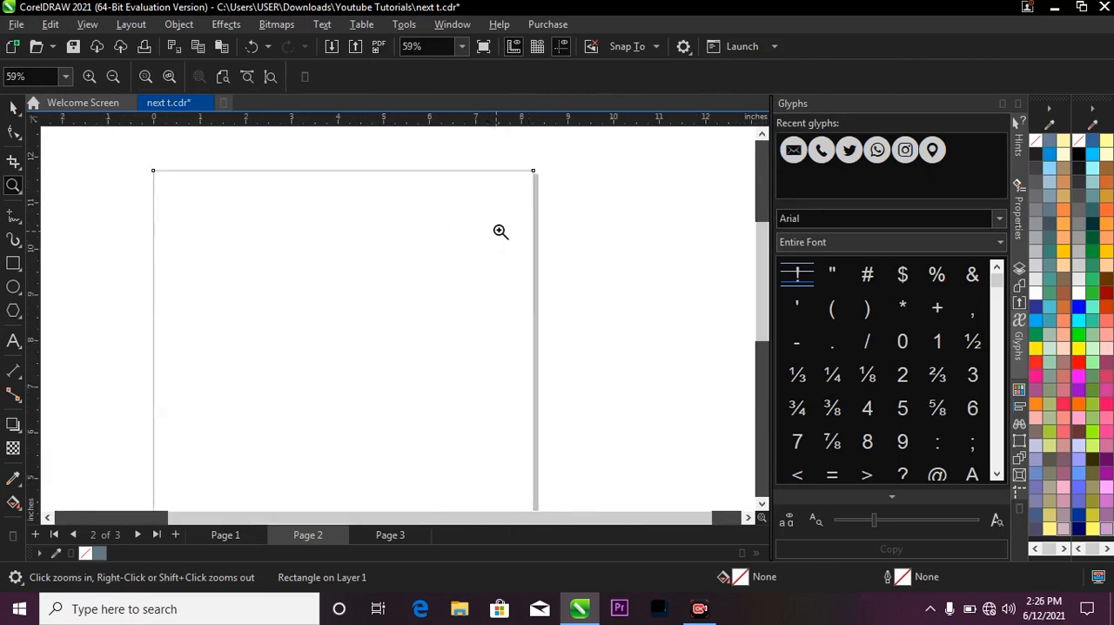
right_click(493, 212)
scroll(390, 232, "up", 1)
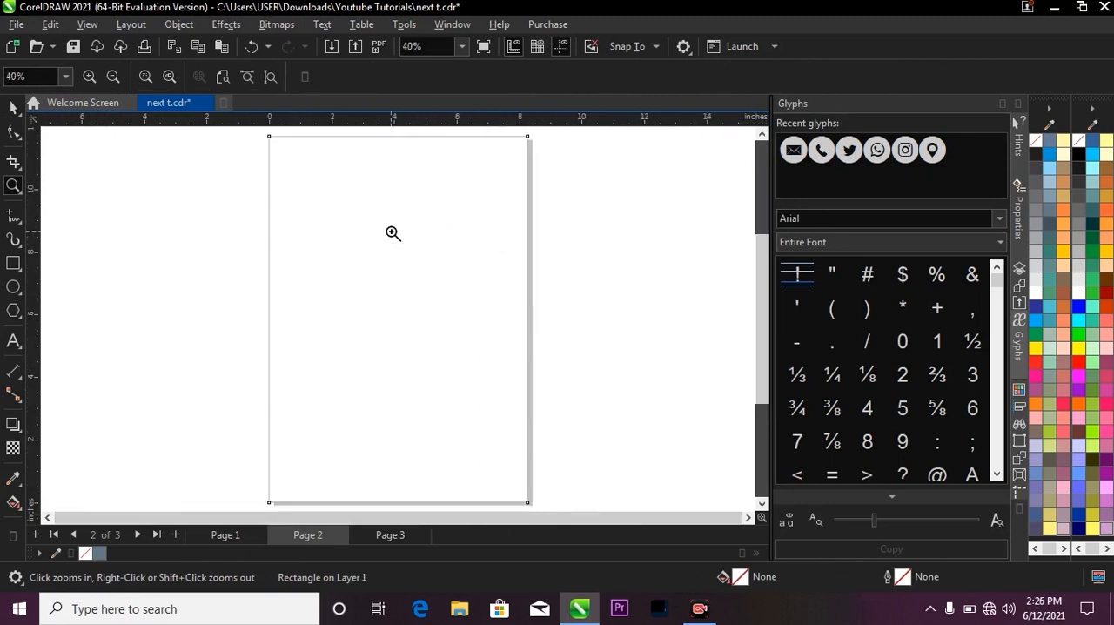
key("space")
left_click(178, 237)
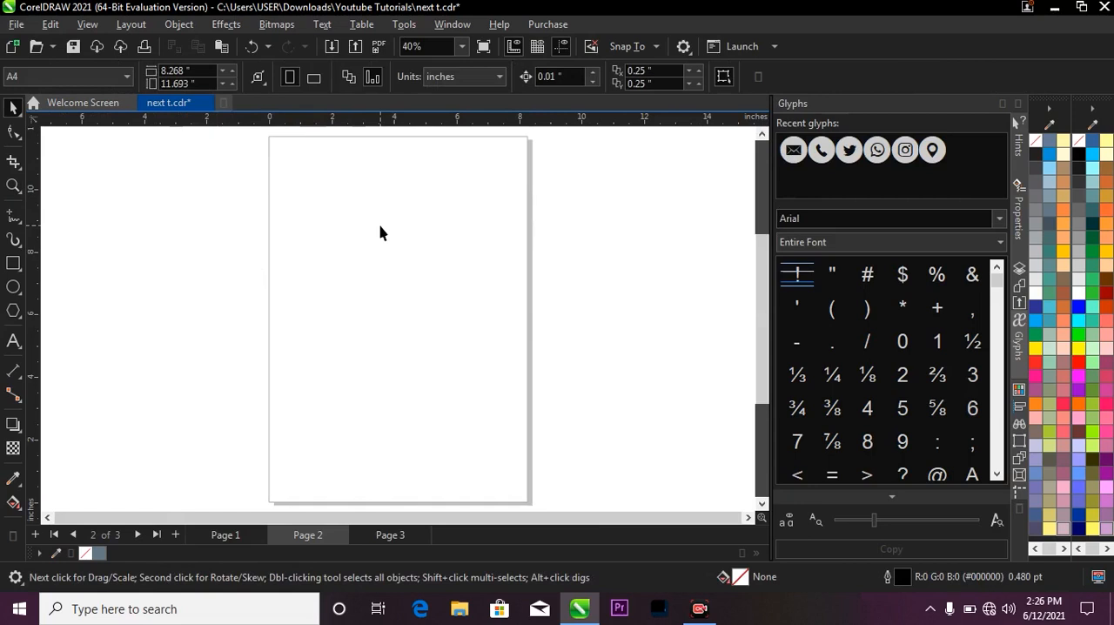
left_click(330, 231)
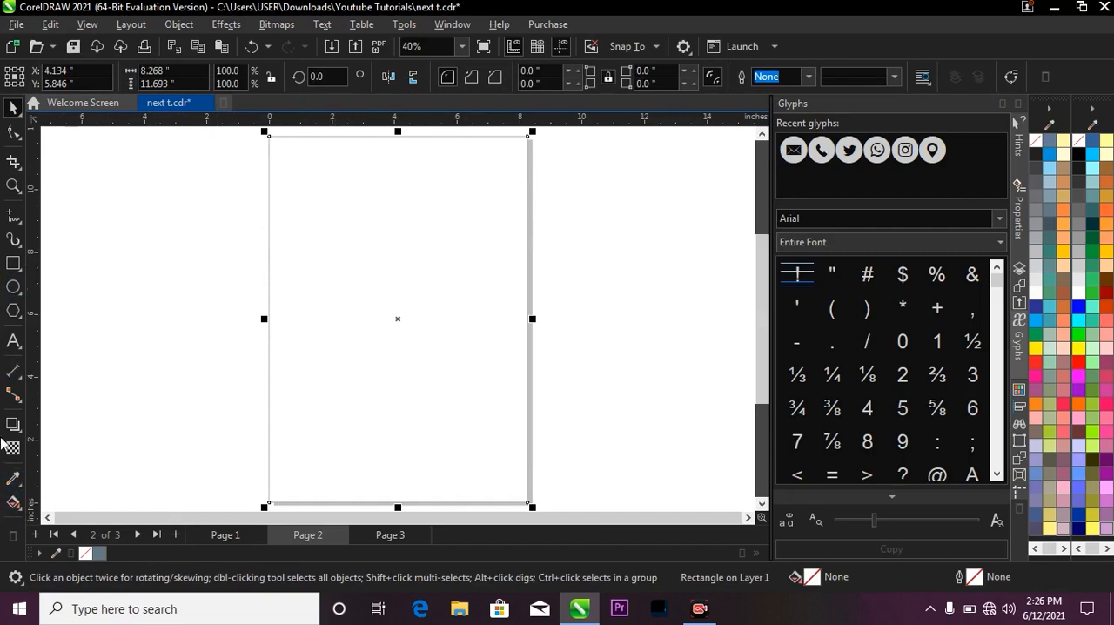
left_click(22, 510)
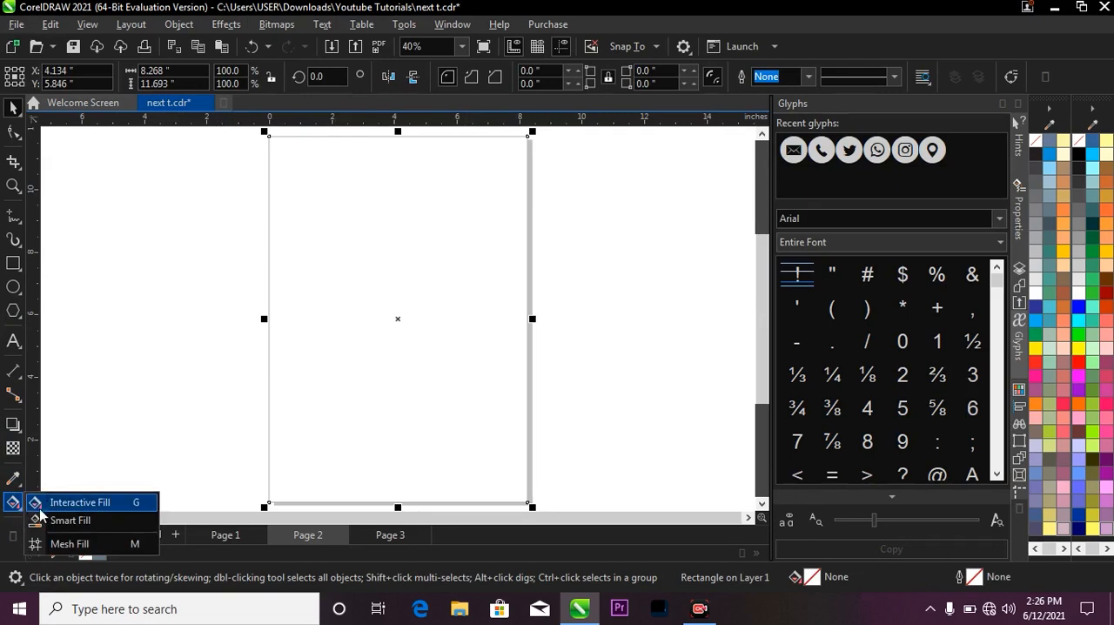
left_click(101, 437)
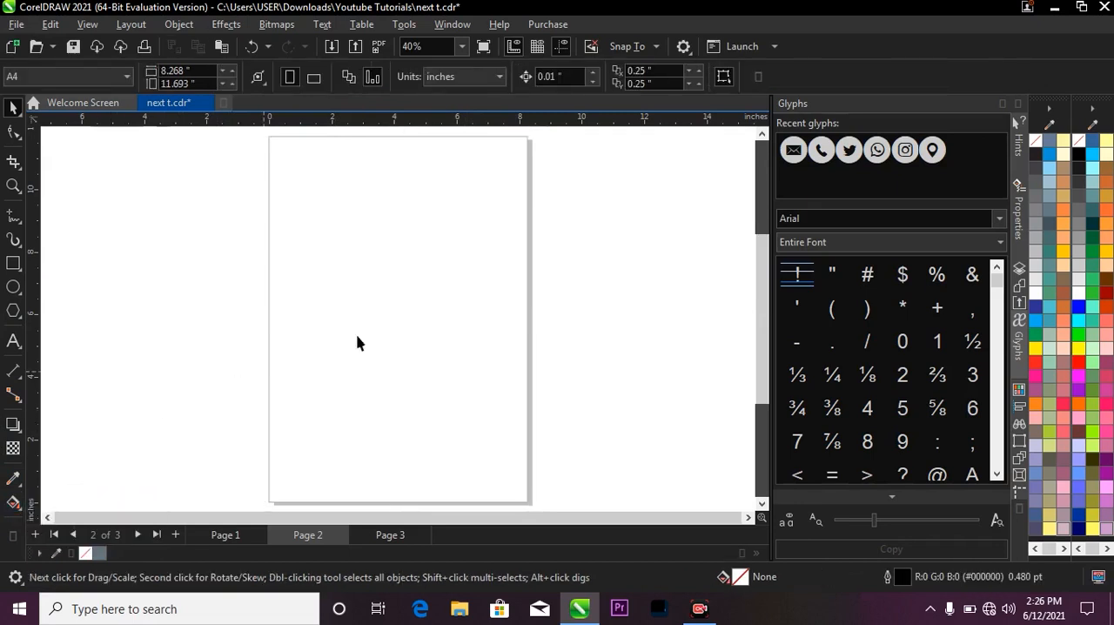
Apply a vertical linear fountain fill to the page rectangle, running from dark navy blue at the top to black at the bottom.
left_click(420, 280)
key("g")
scroll(409, 214, "down", 1)
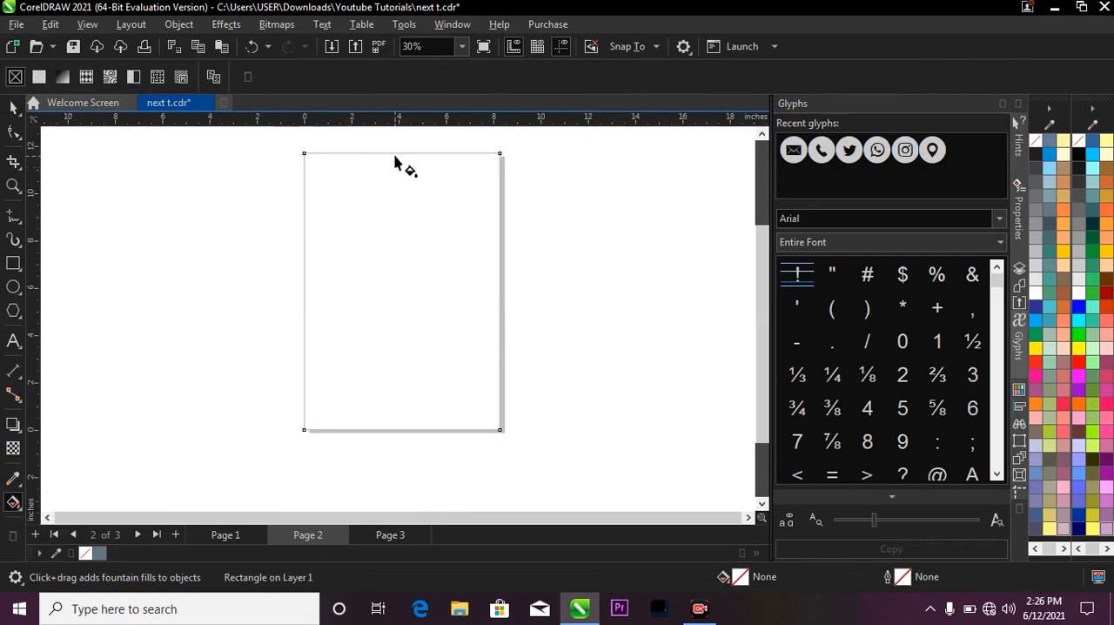
left_click_drag(394, 145, 390, 429)
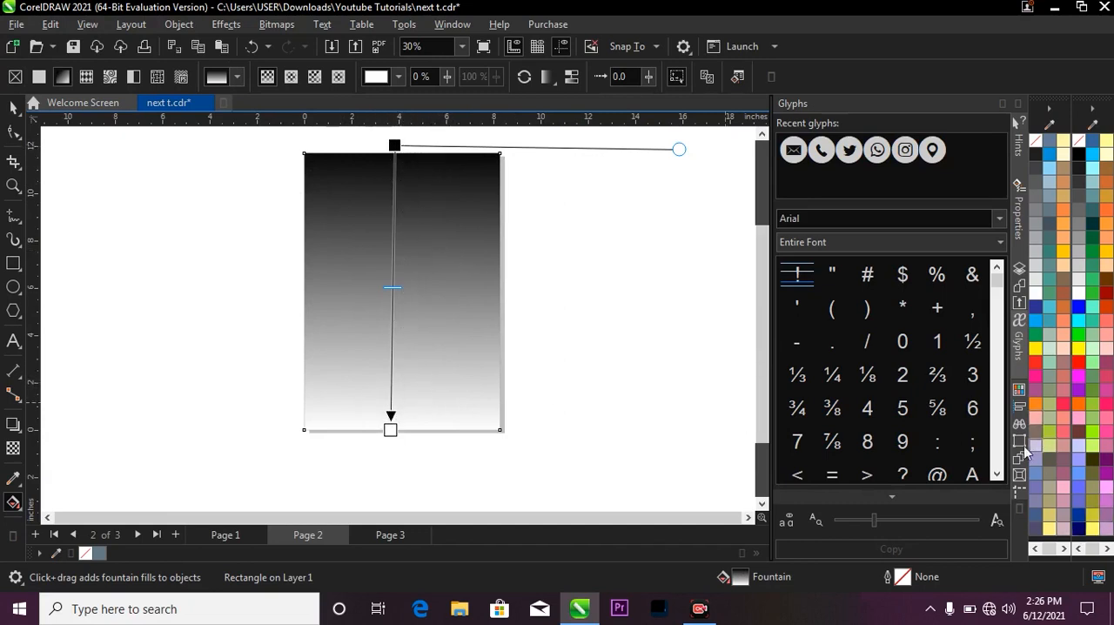
left_click_drag(1079, 536, 396, 146)
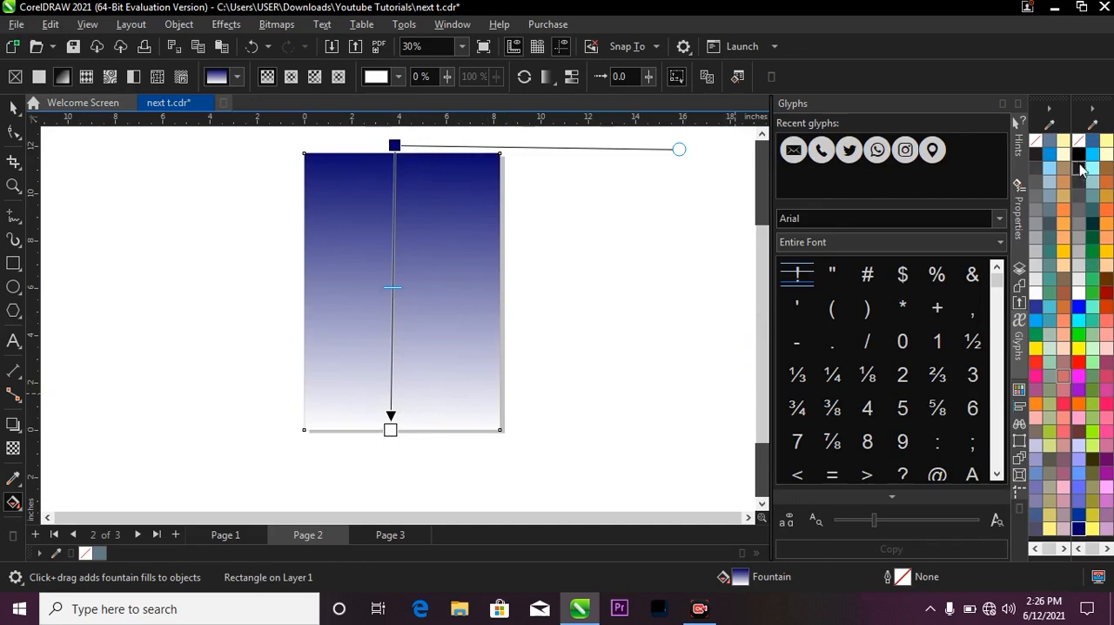
left_click_drag(1079, 154, 392, 429)
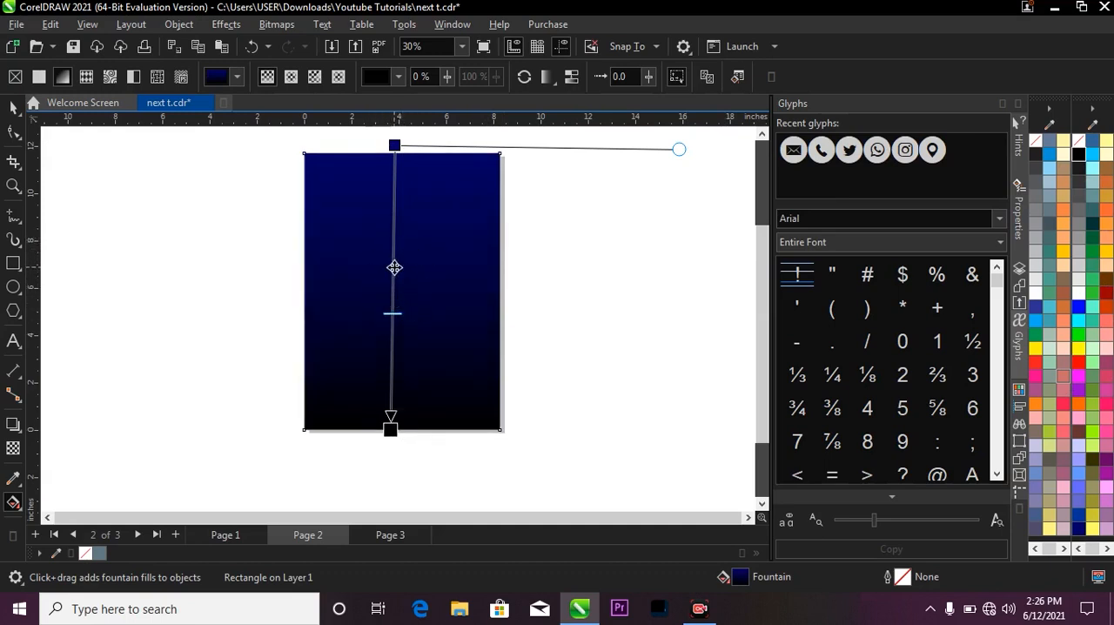
Add a dark navy node at 43% along the fountain fill and recolor its top node bright sky blue.
double_click(394, 269)
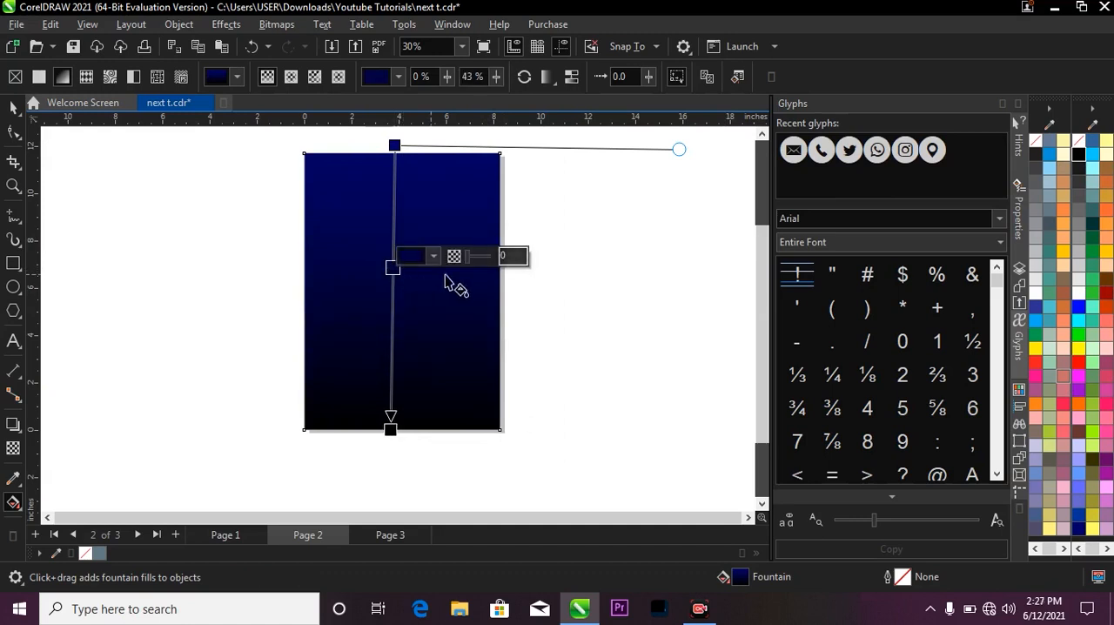
left_click_drag(1084, 537, 402, 272)
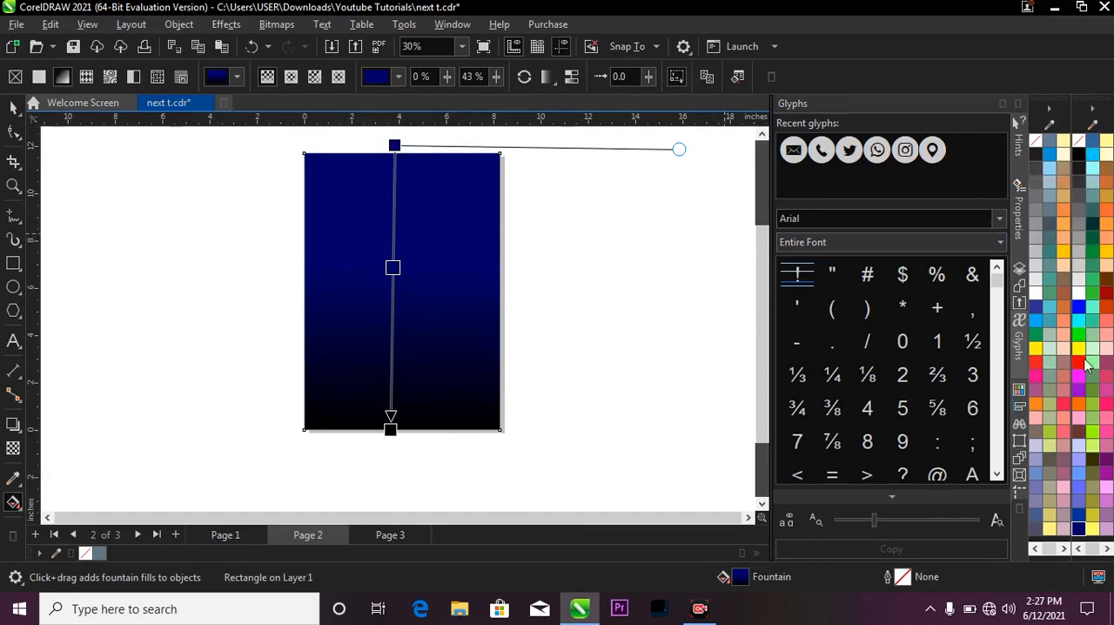
left_click_drag(1093, 161, 396, 146)
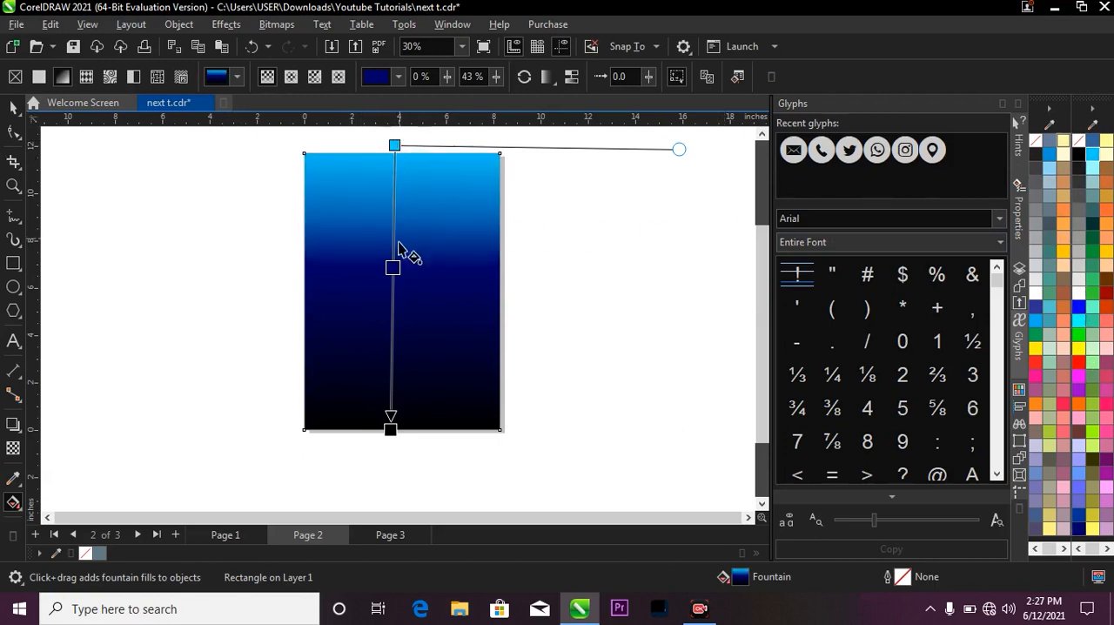
Shift the middle fill node down to 48%, extend both end nodes beyond the page edges, and enable Smooth color transitions.
left_click_drag(392, 267, 393, 281)
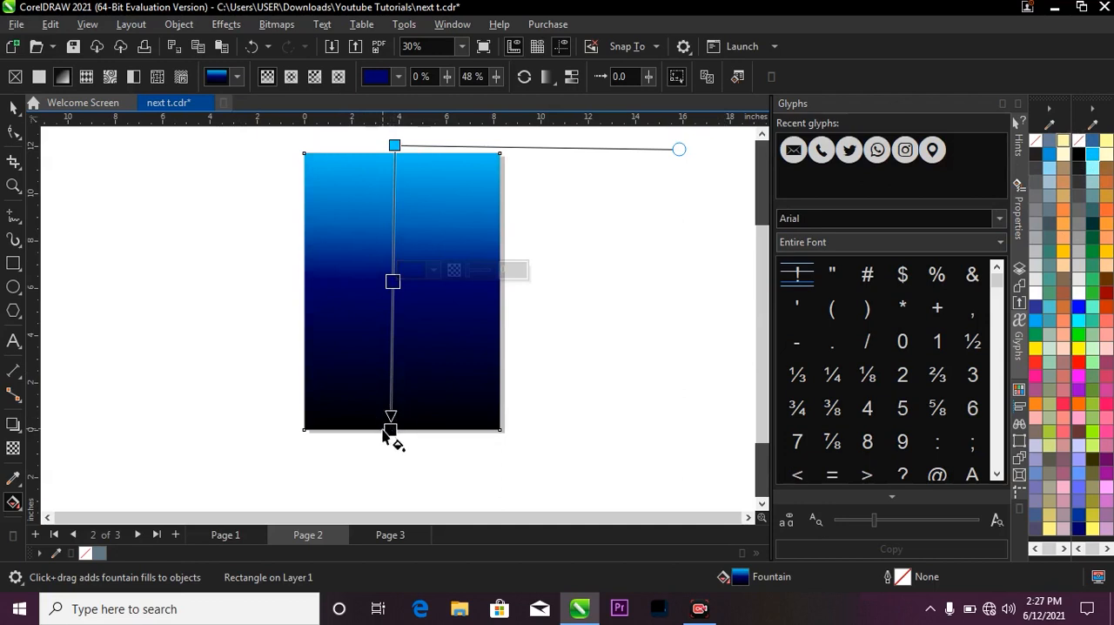
left_click_drag(390, 431, 394, 452)
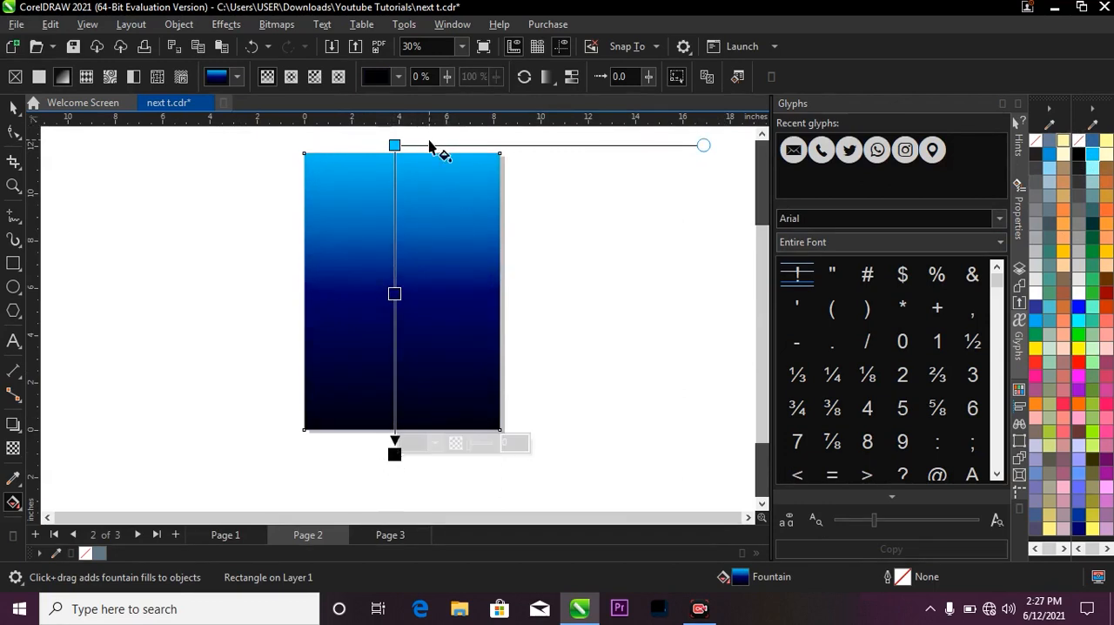
left_click_drag(396, 146, 406, 68)
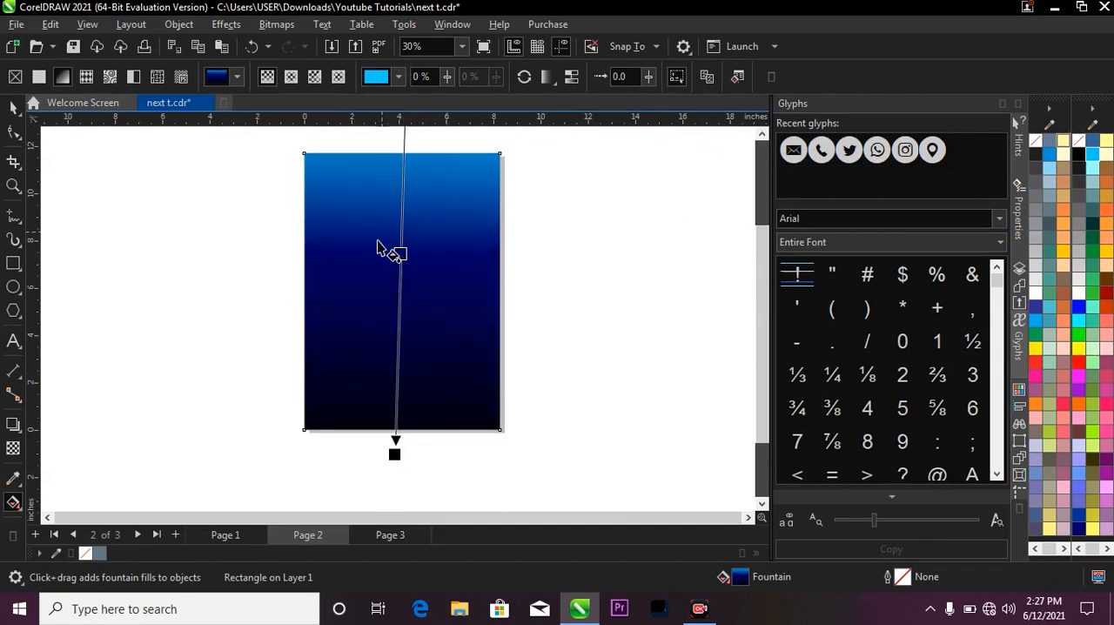
scroll(377, 257, "down", 1)
scroll(339, 248, "up", 2)
scroll(396, 305, "down", 1)
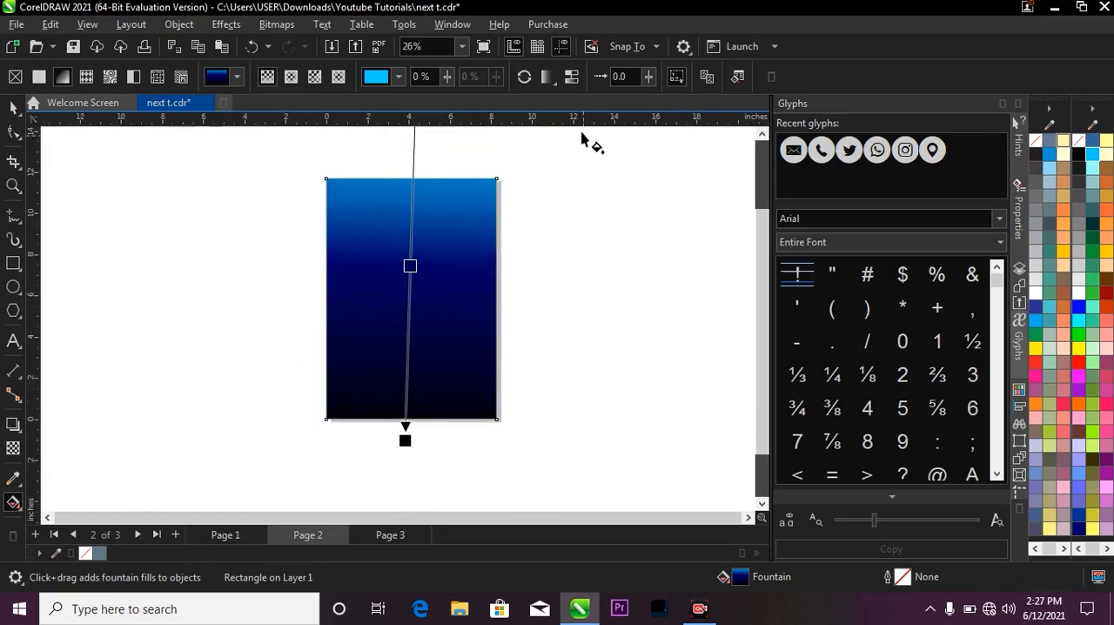
left_click(571, 76)
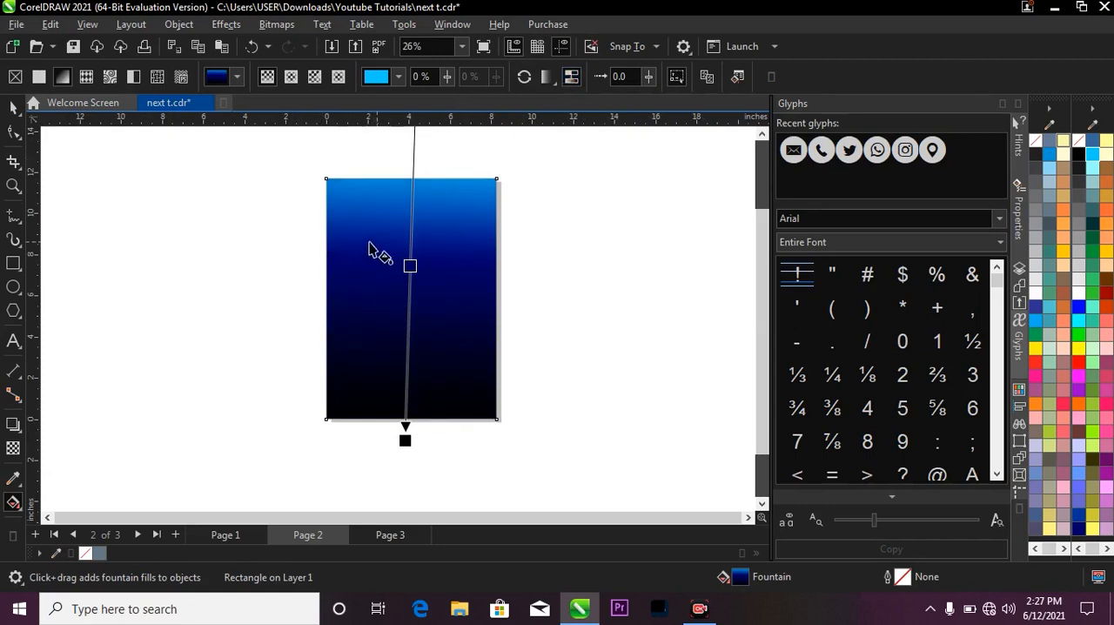
left_click(13, 106)
key("z")
left_click_drag(305, 142, 520, 443)
key("space")
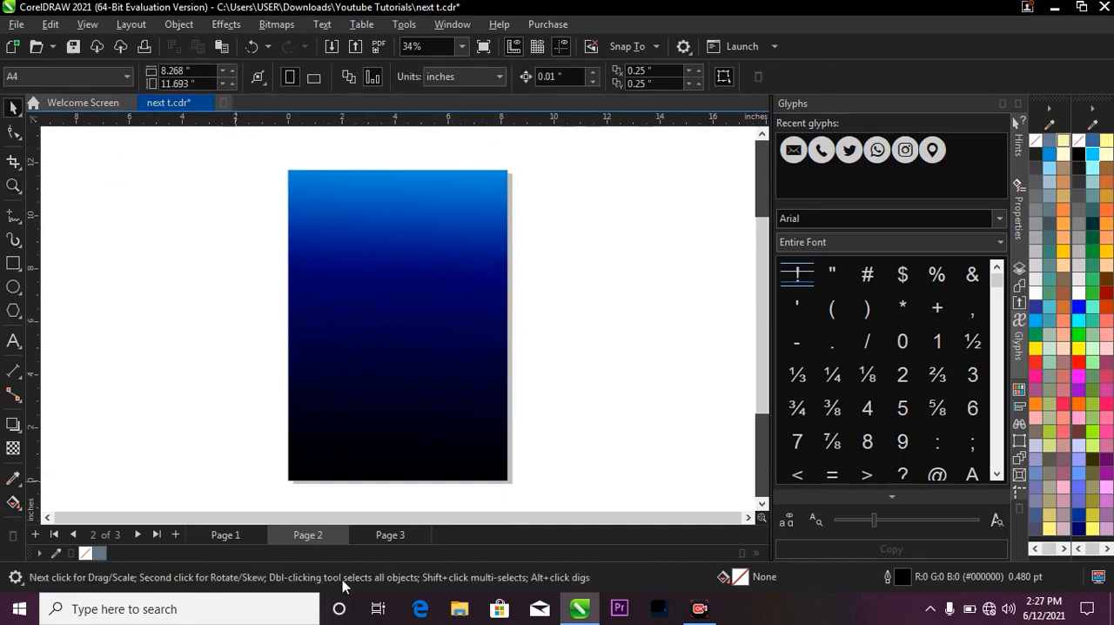
Bring the blue wave background image from Page 3 onto the gradient page, Page 2.
left_click(382, 542)
scroll(426, 322, "up", 2)
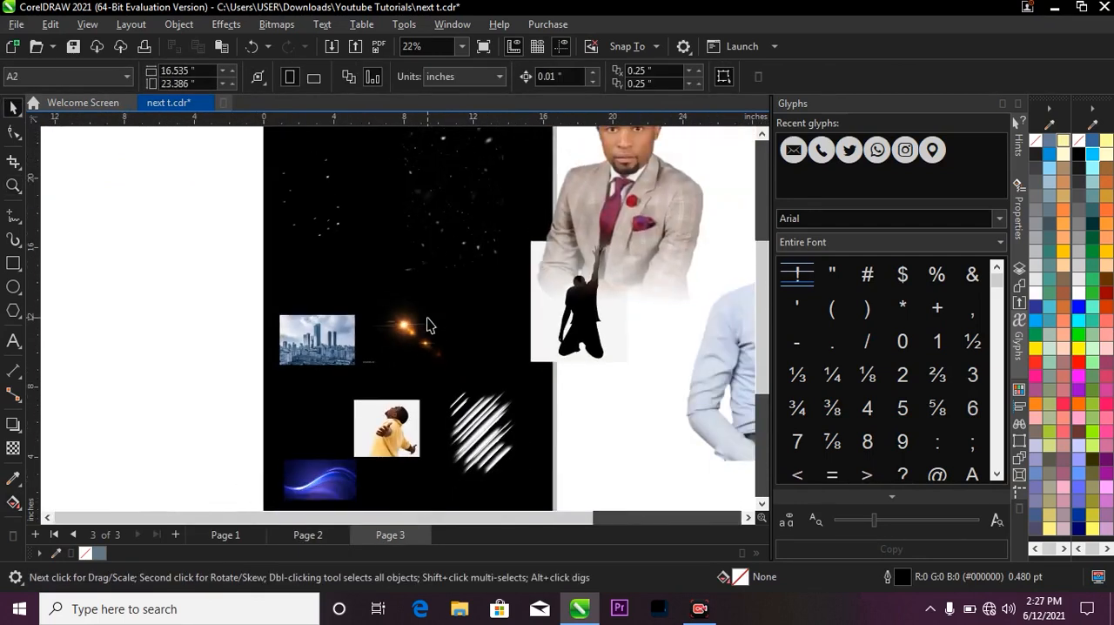
scroll(434, 307, "down", 2)
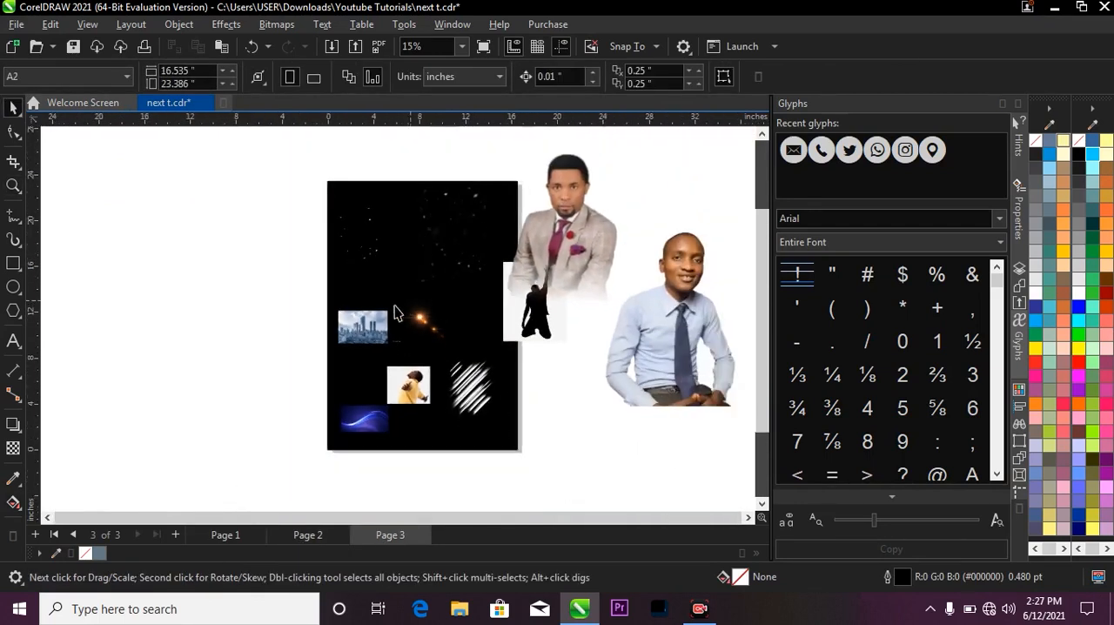
left_click_drag(343, 424, 389, 317)
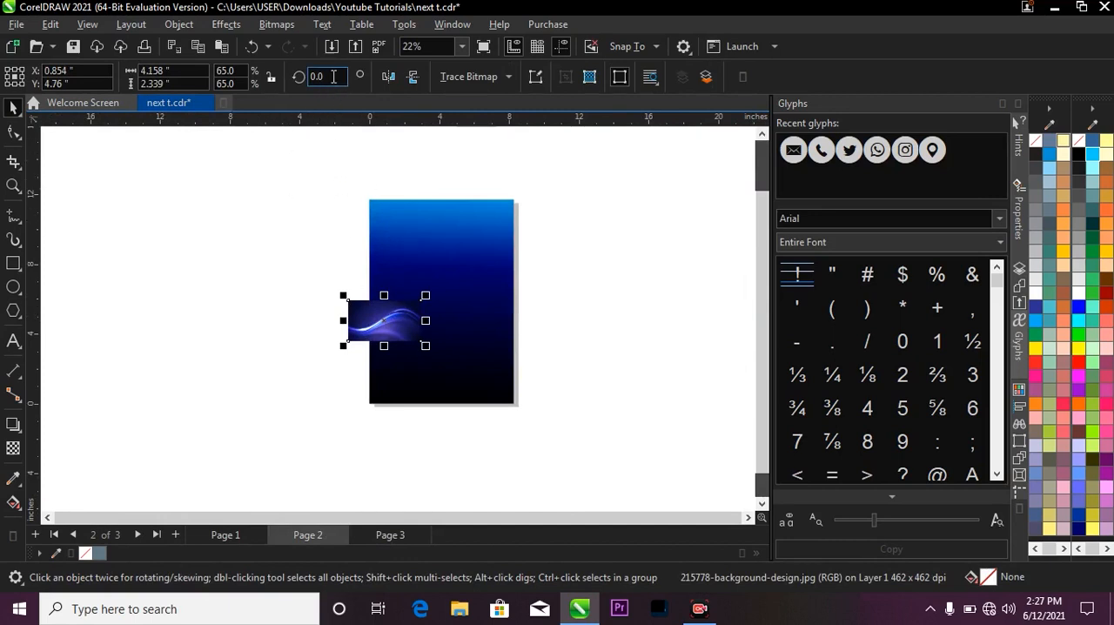
Rotate the wave image 90 degrees, enlarge it to about 10.4 by 18.6 inches, and place it just right of the page.
left_click_drag(328, 76, 289, 73)
type("90")
key("Return")
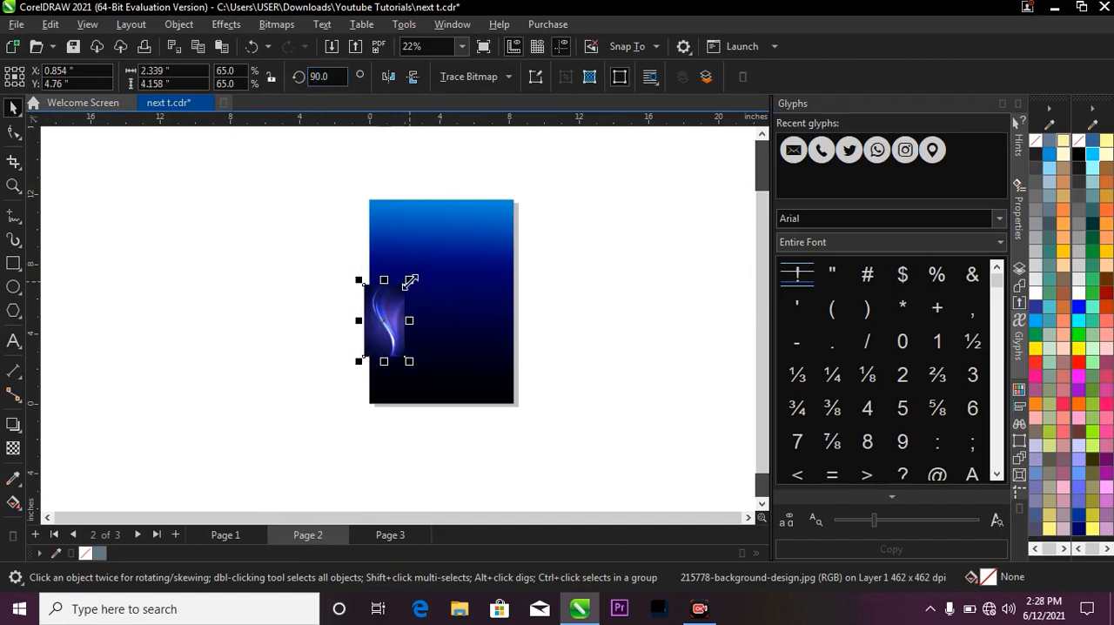
left_click_drag(410, 281, 450, 260)
left_click_drag(510, 175, 524, 141)
left_click_drag(441, 261, 456, 269)
left_click_drag(540, 146, 530, 154)
left_click_drag(570, 242, 618, 245)
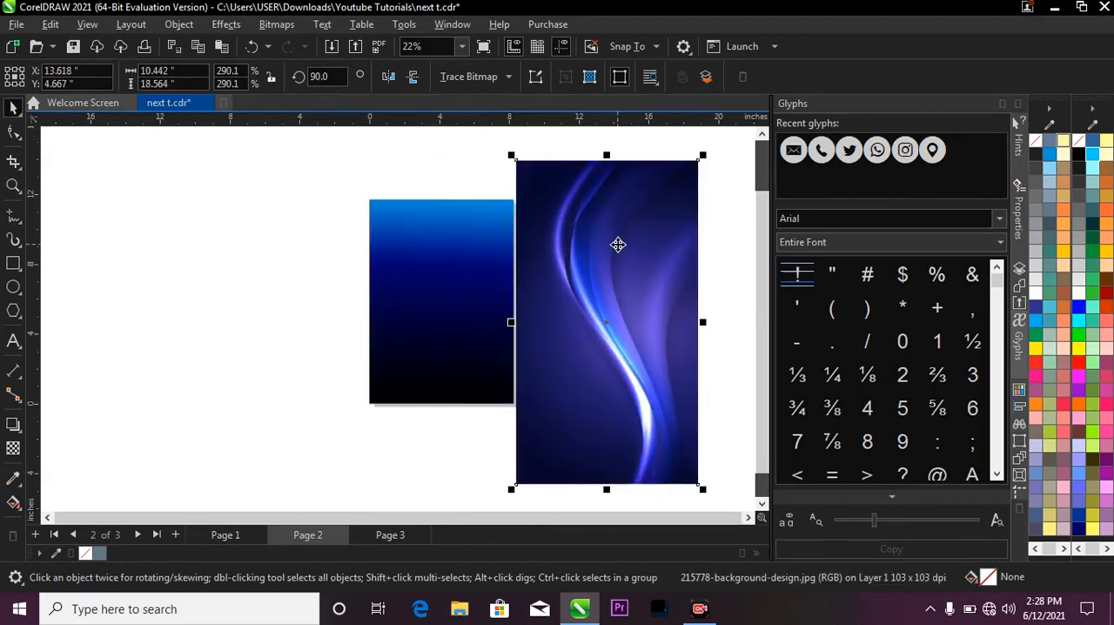
PowerClip the rotated wave image inside the blue gradient rectangle.
right_click(618, 245)
left_click(572, 271)
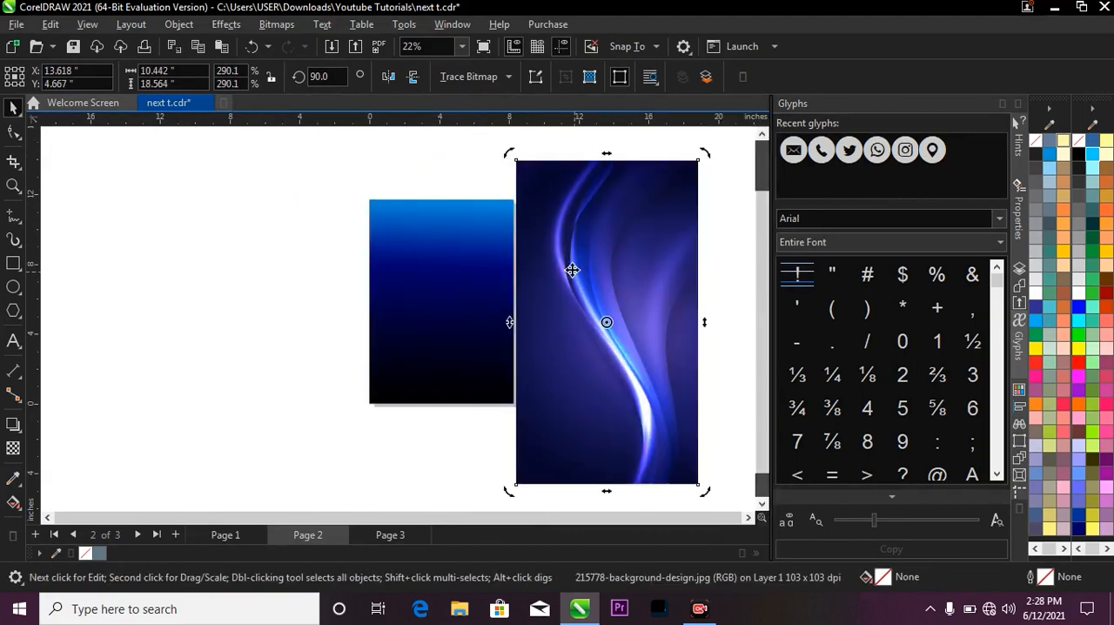
scroll(588, 263, "down", 1)
right_click(584, 265)
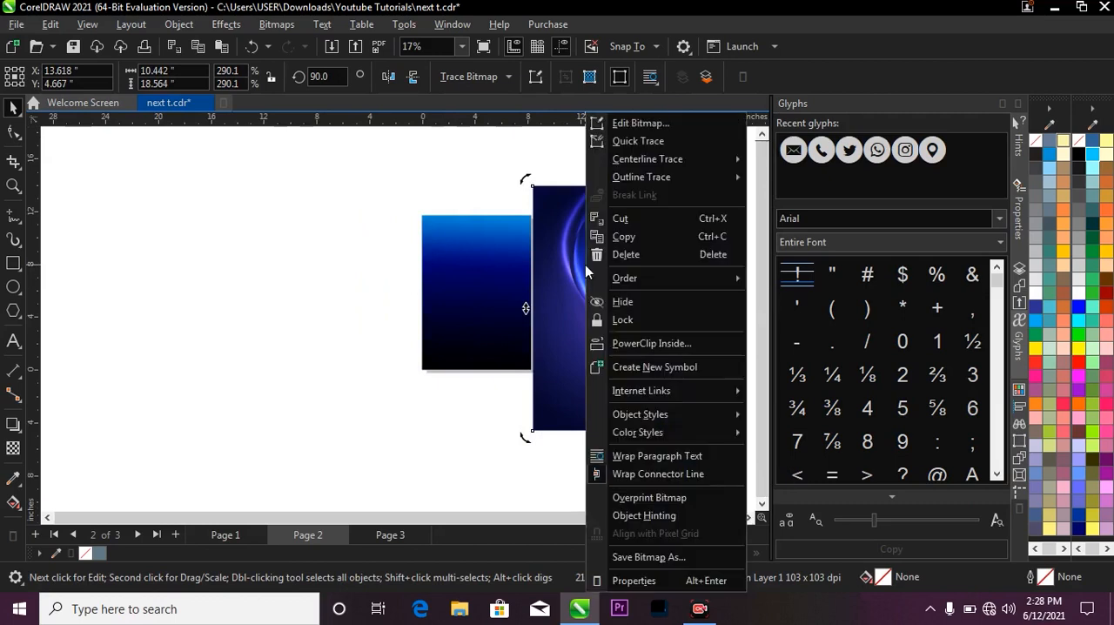
left_click(623, 347)
left_click(483, 303)
scroll(488, 301, "up", 1)
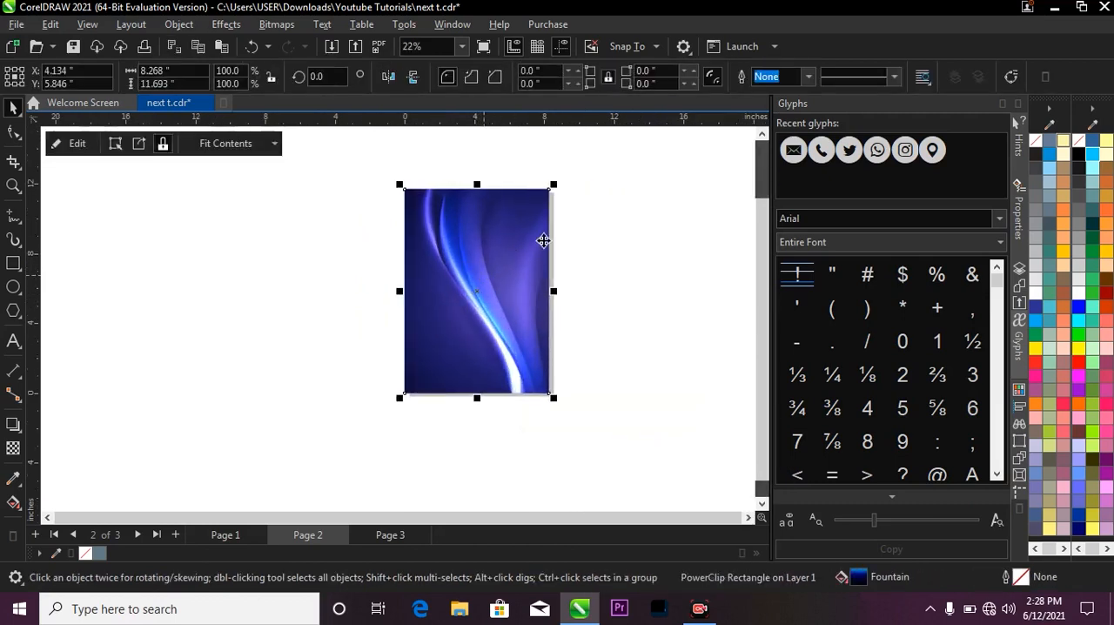
left_click(584, 223)
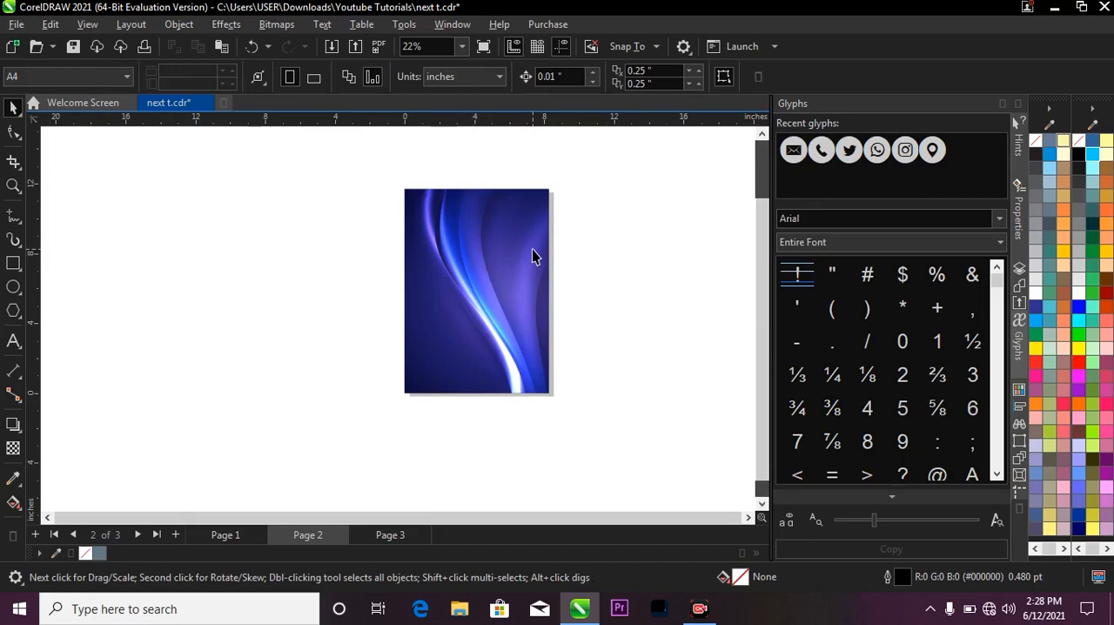
Set the transparency merge mode of the clipped wave image to Overlay, trying Screen first.
left_click(489, 230)
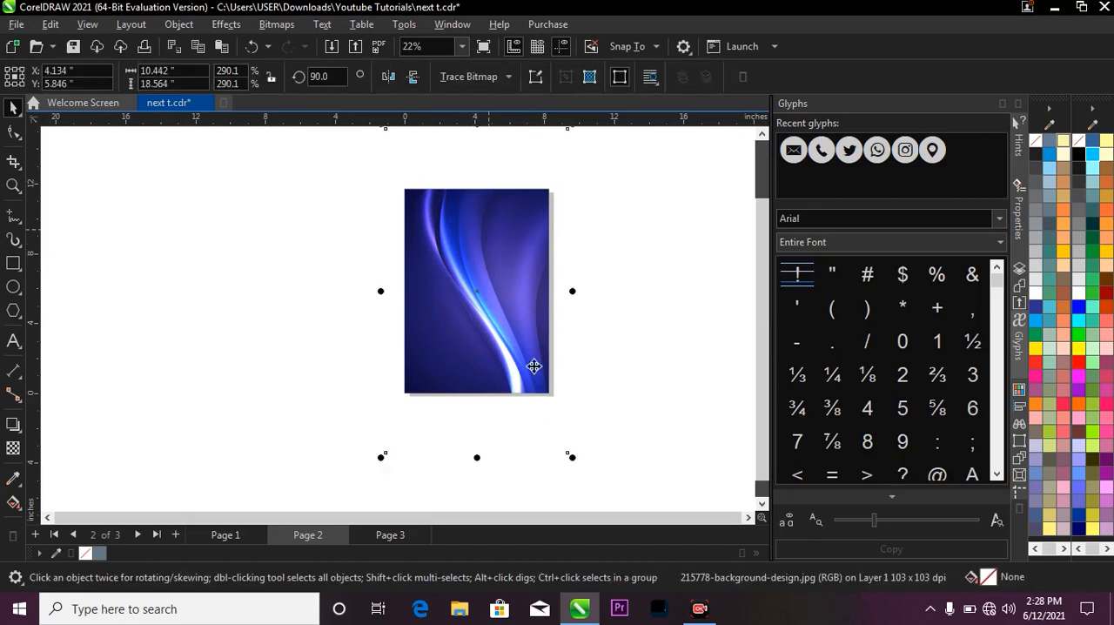
scroll(526, 372, "down", 1)
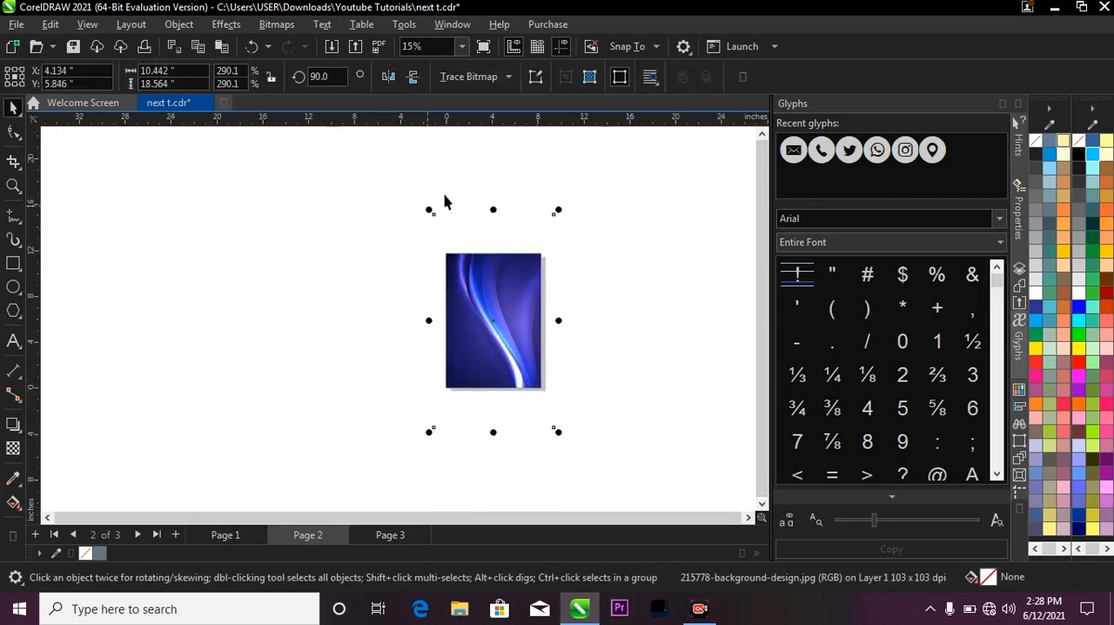
scroll(484, 330, "up", 1)
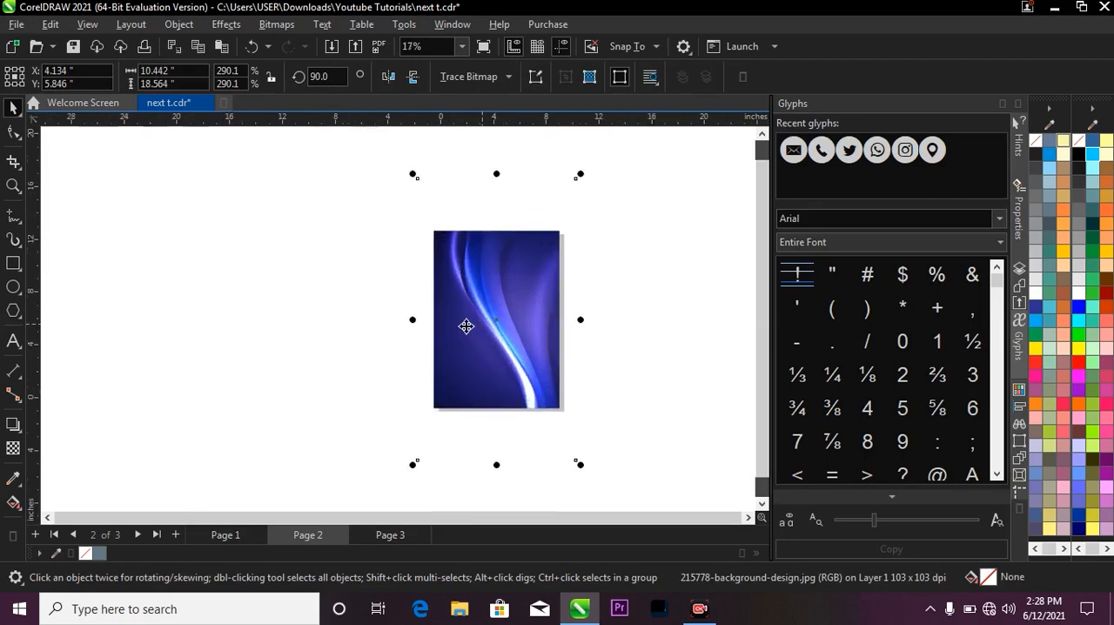
left_click(13, 448)
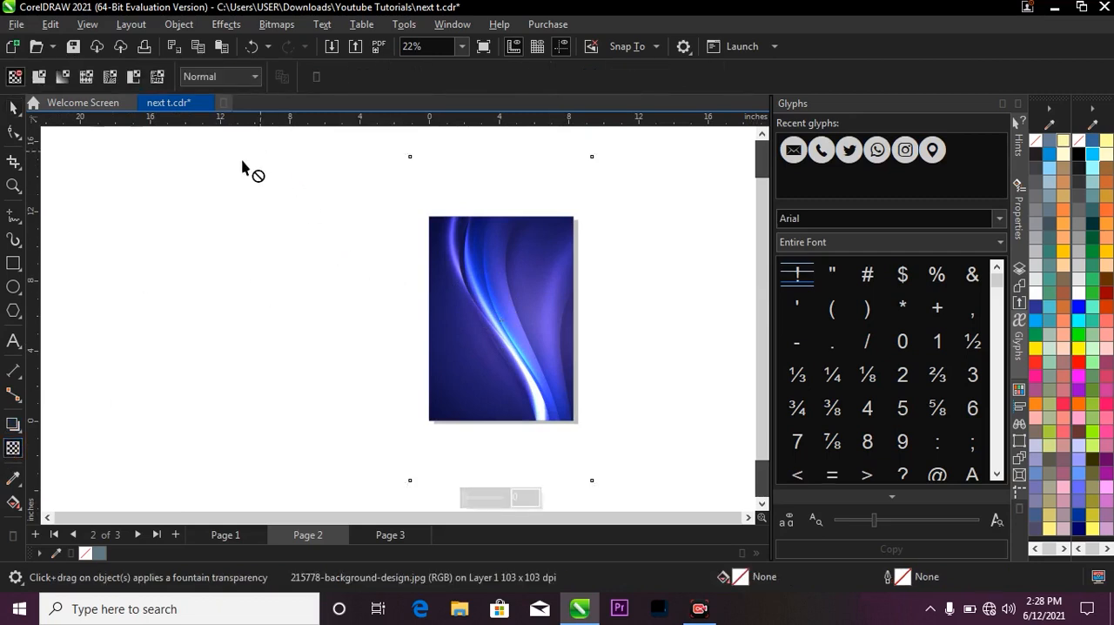
left_click(225, 76)
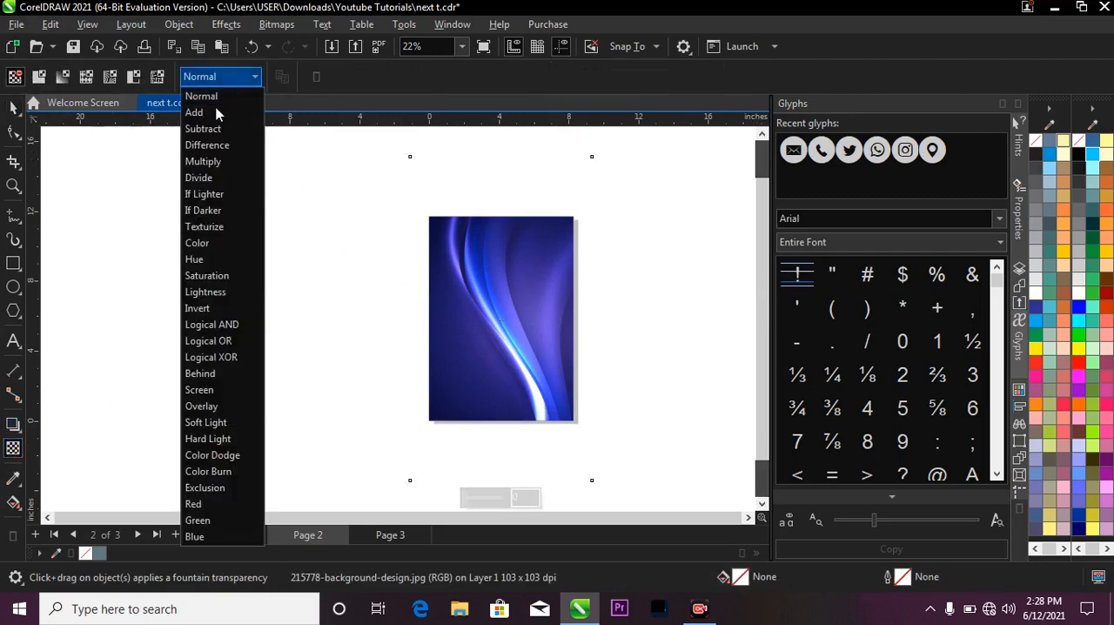
left_click(236, 394)
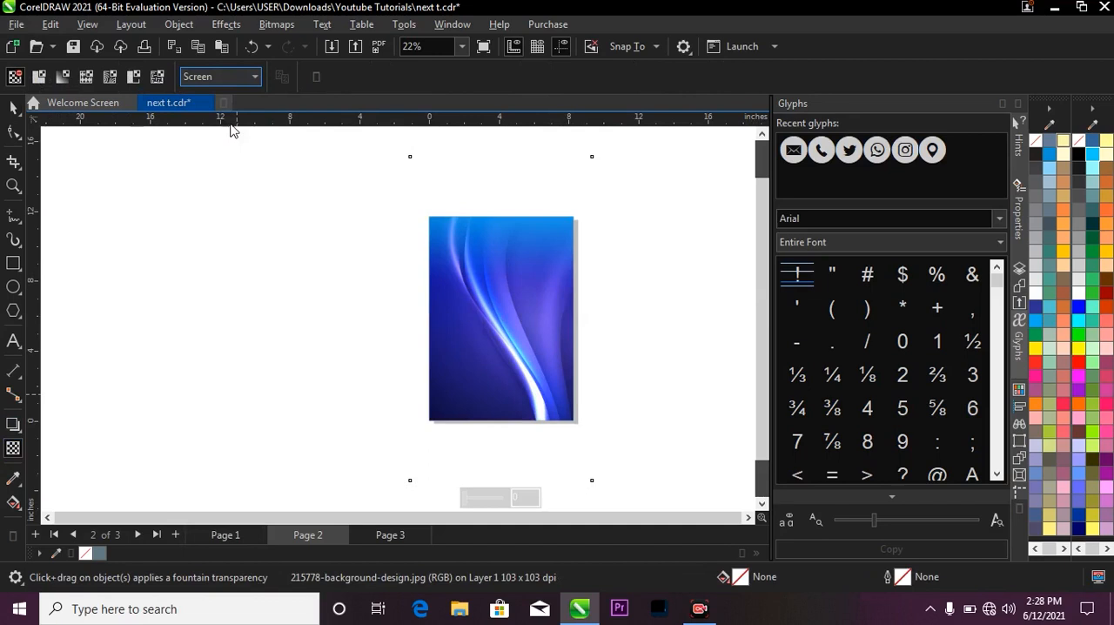
left_click(219, 78)
left_click(209, 404)
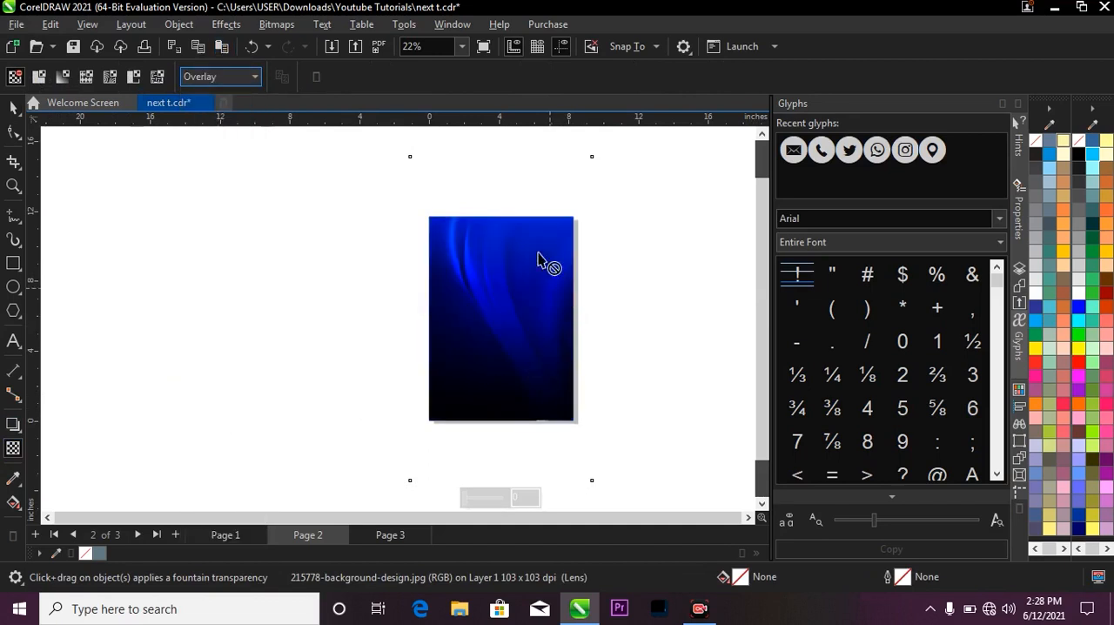
Give the wave image a uniform transparency of 80 and deselect it.
scroll(421, 261, "down", 2)
scroll(495, 502, "up", 1)
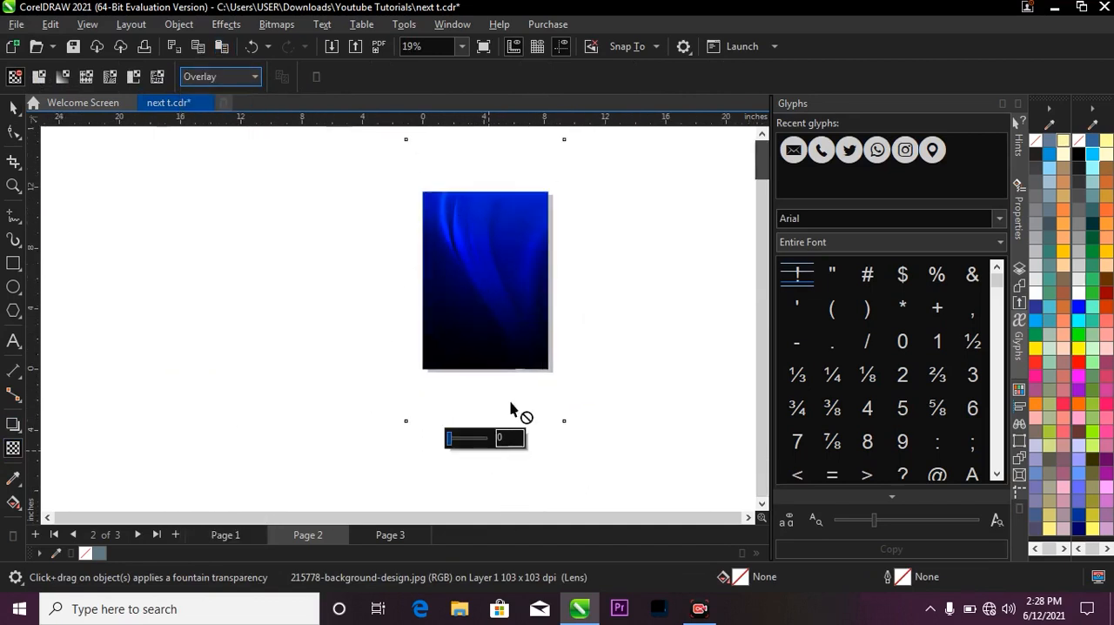
scroll(505, 462, "up", 2)
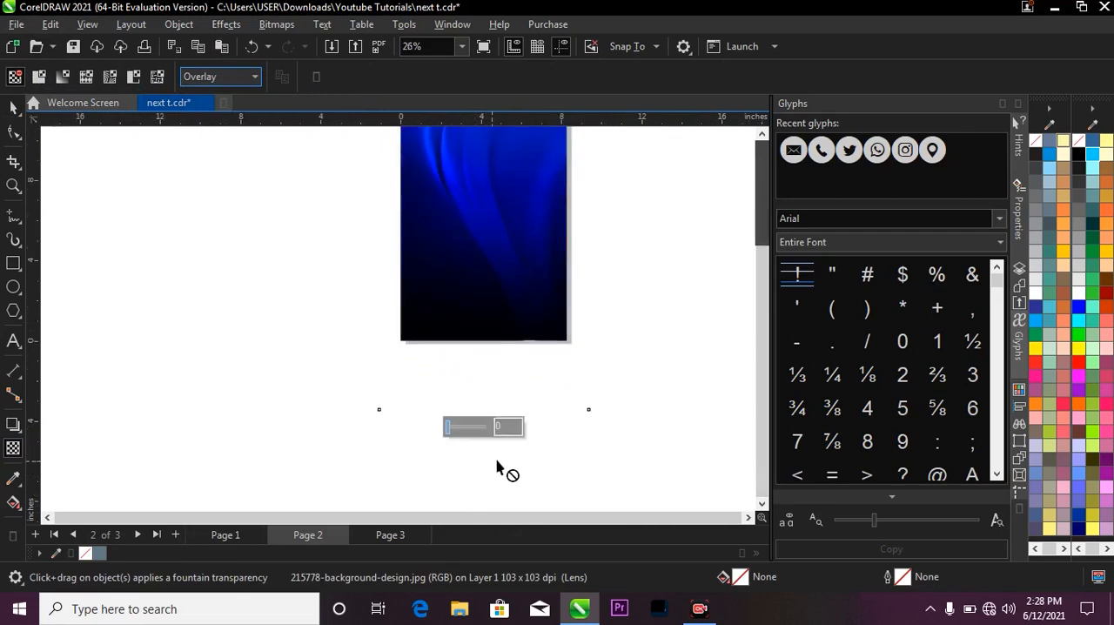
left_click_drag(506, 425, 465, 423)
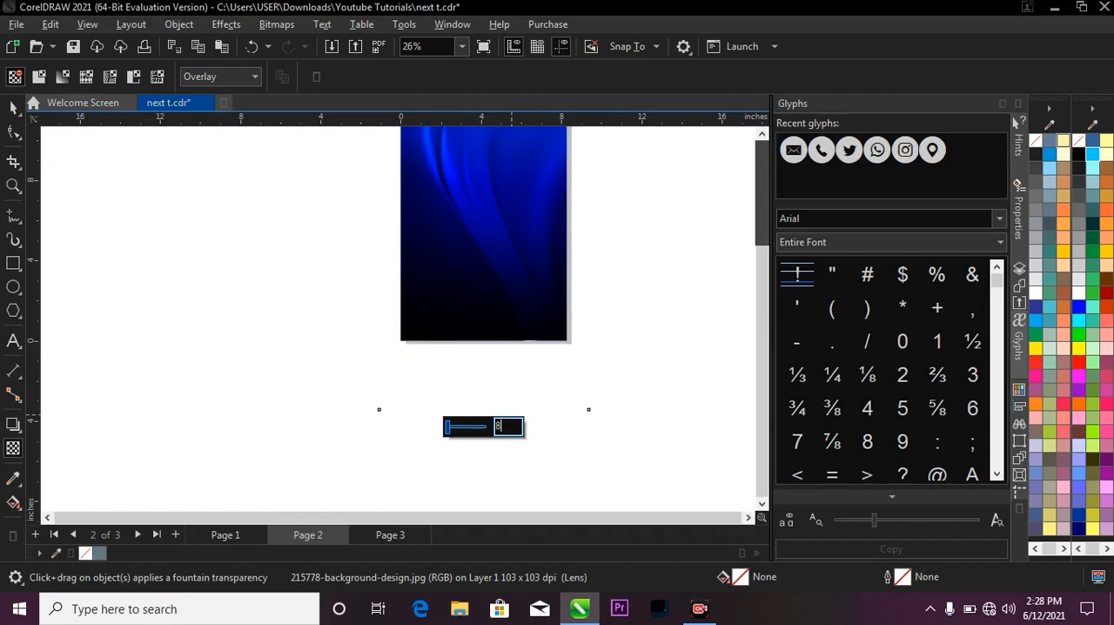
key("Return")
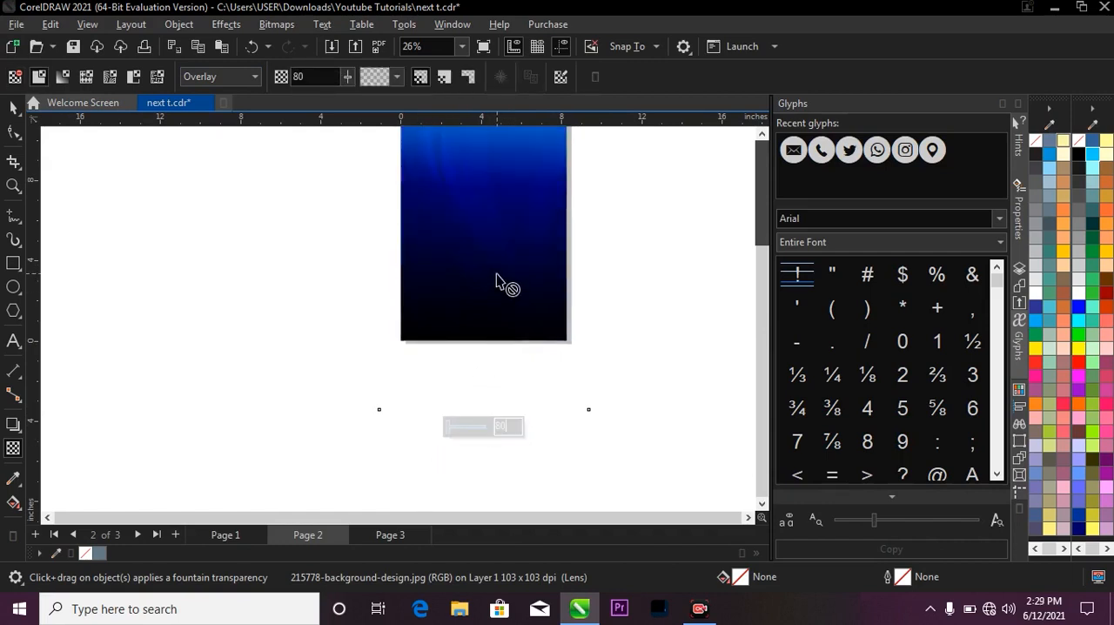
scroll(496, 274, "down", 2)
scroll(507, 219, "up", 1)
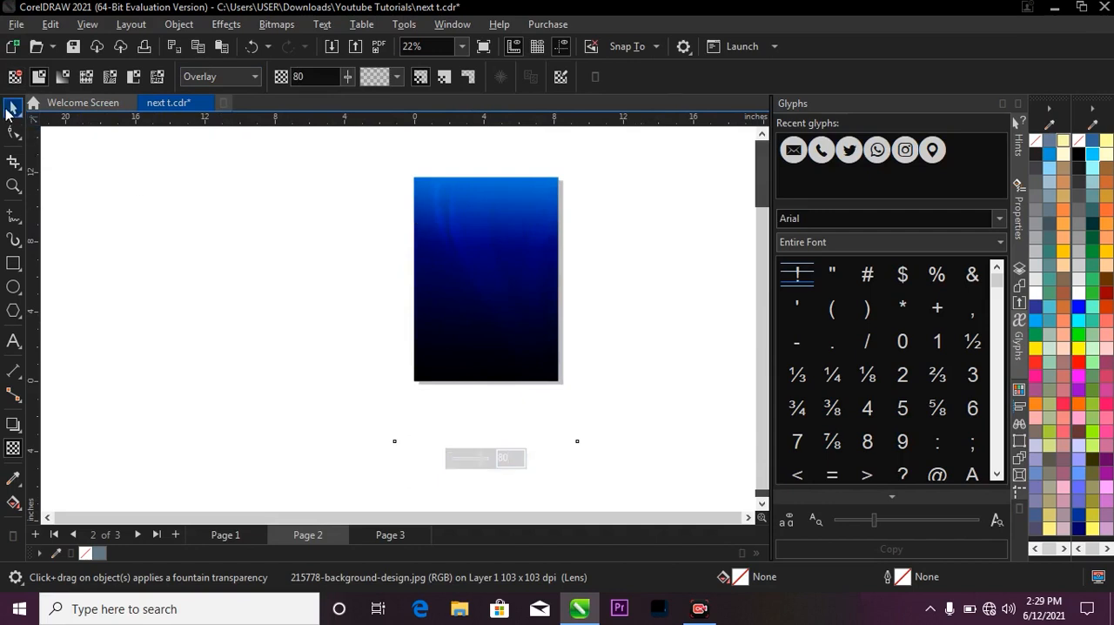
left_click(13, 107)
left_click(326, 372)
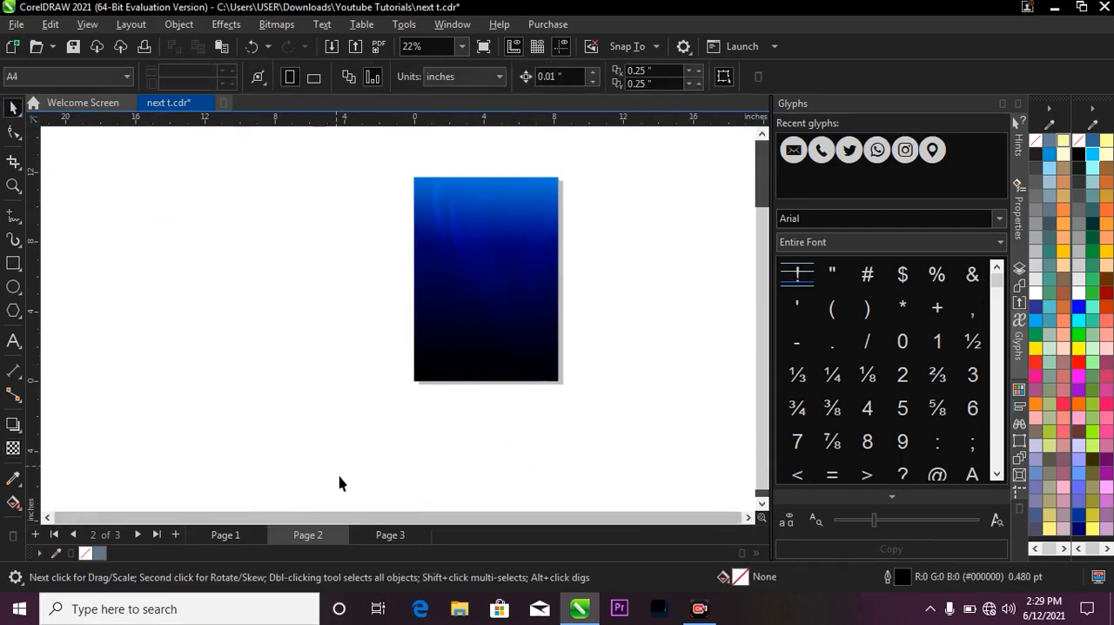
Bring the city skyline image from Page 3 onto Page 2 and enlarge it to about 7.2 by 4.8 inches over the gradient's upper part.
left_click(387, 535)
scroll(448, 327, "down", 1)
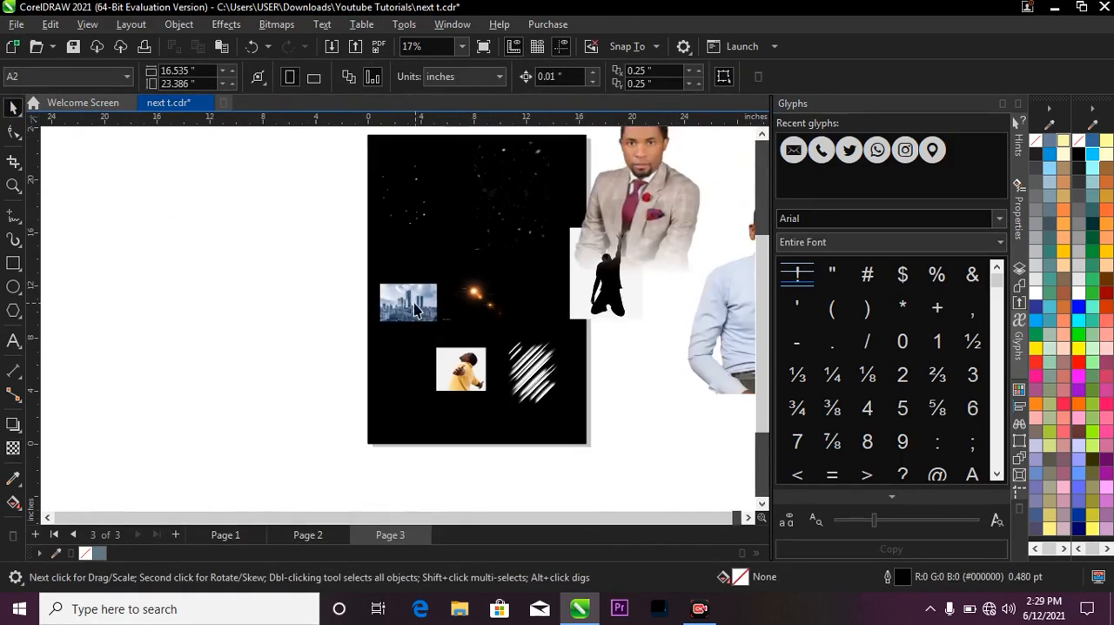
left_click(400, 320)
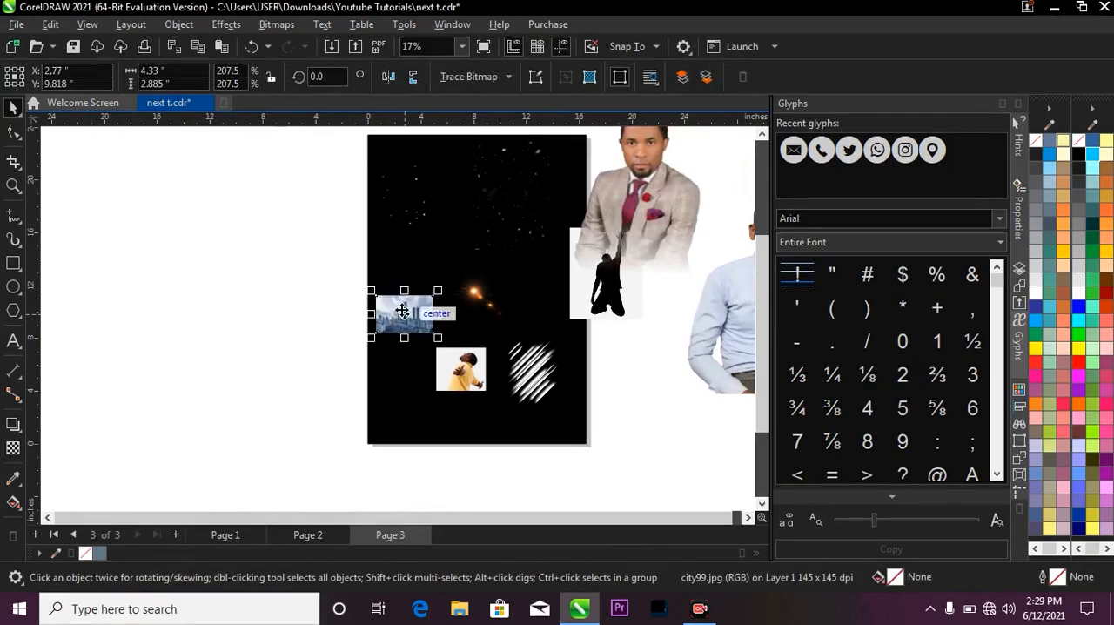
left_click_drag(402, 312, 492, 250)
scroll(491, 250, "up", 1)
left_click_drag(542, 279, 566, 297)
left_click_drag(517, 265, 483, 248)
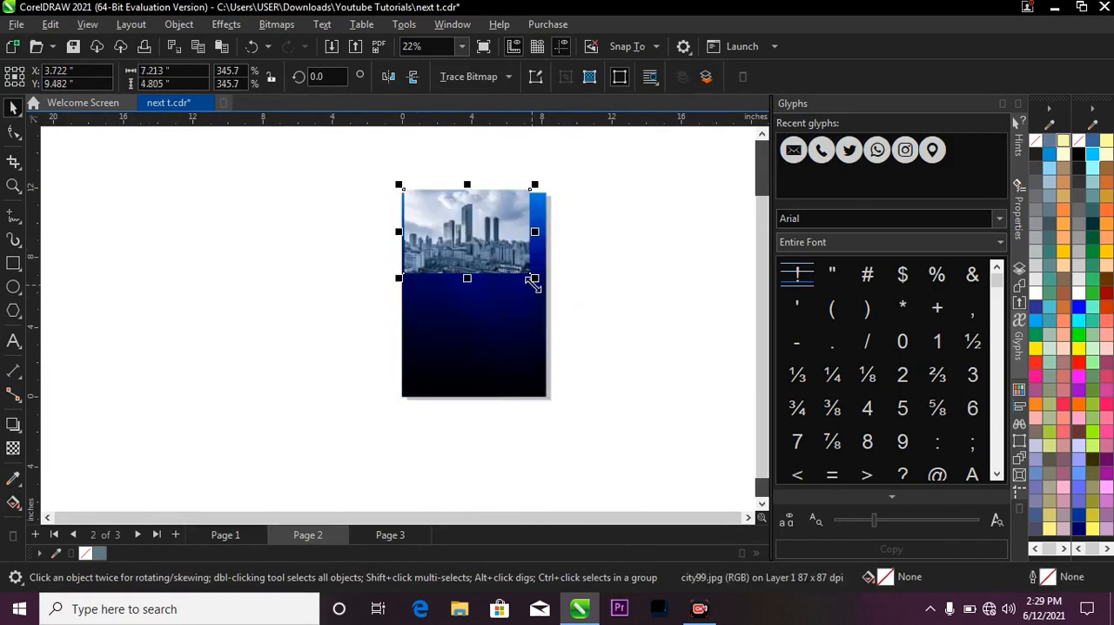
Enlarge the city image to about 8.8 by 5.9 inches and position it to span the page's full width at the top.
left_click_drag(533, 278, 548, 291)
scroll(496, 236, "up", 1)
left_click_drag(479, 231, 472, 220)
left_click_drag(562, 297, 570, 303)
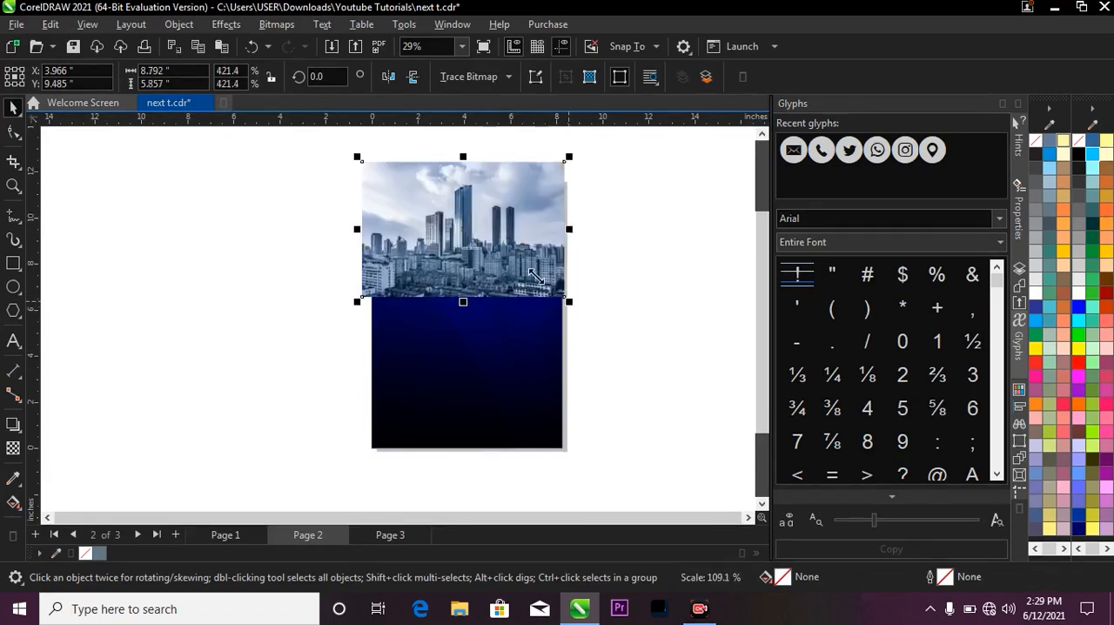
left_click_drag(510, 238, 509, 242)
PowerClip the city skyline image inside the gradient rectangle.
right_click(509, 228)
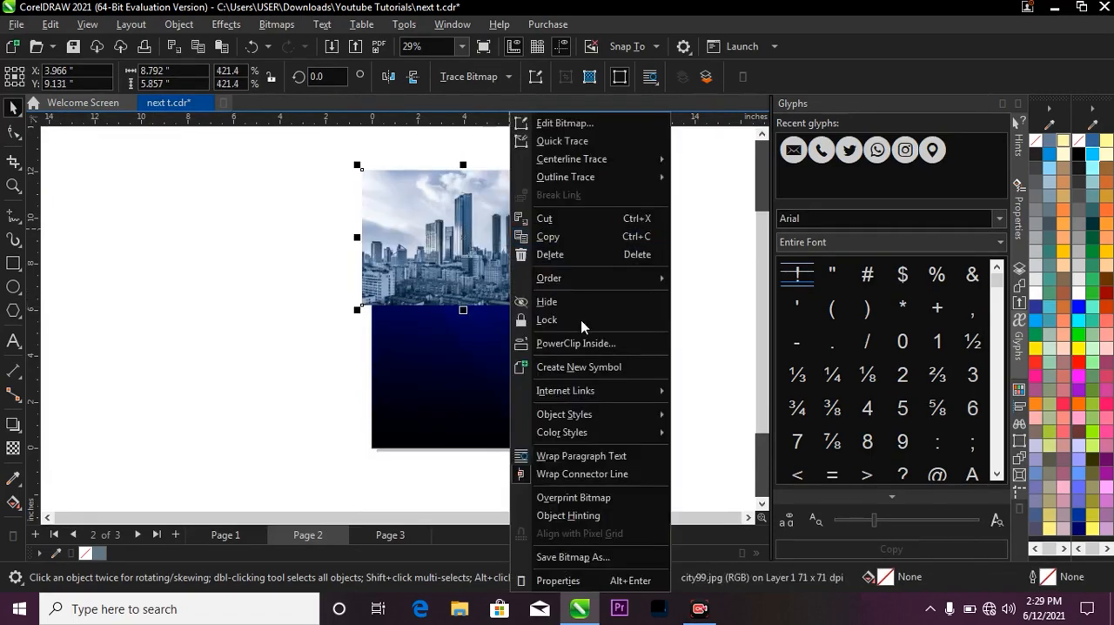
left_click(585, 341)
left_click(525, 347)
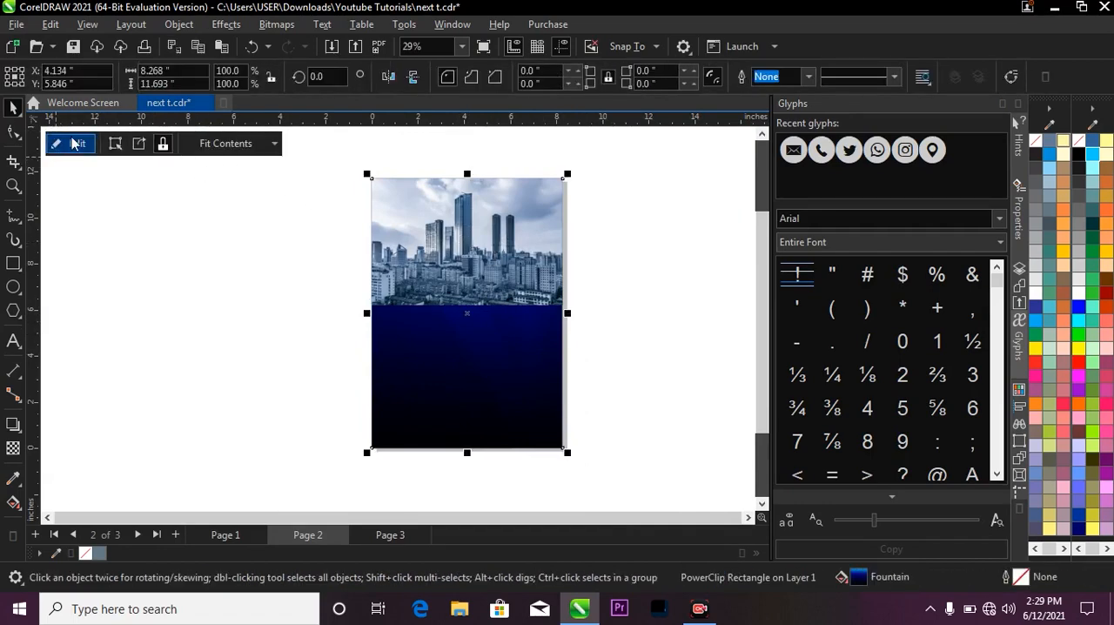
Open the background rectangle's PowerClip contents for editing and shift the city image slightly up and left.
right_click(498, 223)
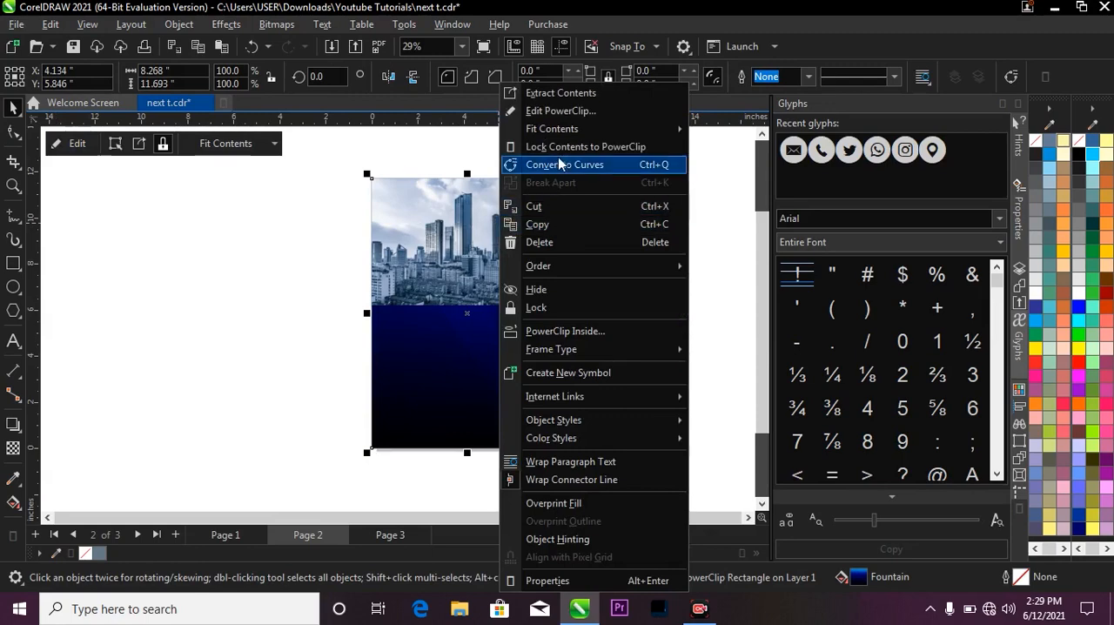
left_click(562, 111)
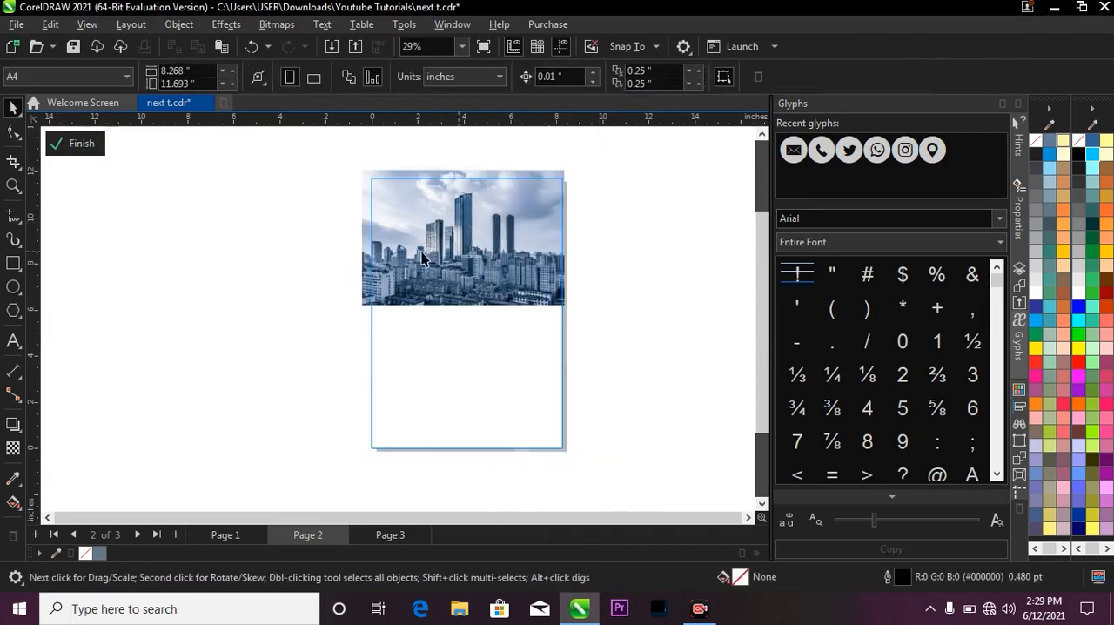
scroll(488, 248, "up", 1)
mouse_move(487, 241)
left_mouse_down()
mouse_move(473, 234)
mouse_move(493, 234)
left_mouse_up()
scroll(480, 234, "up", 1)
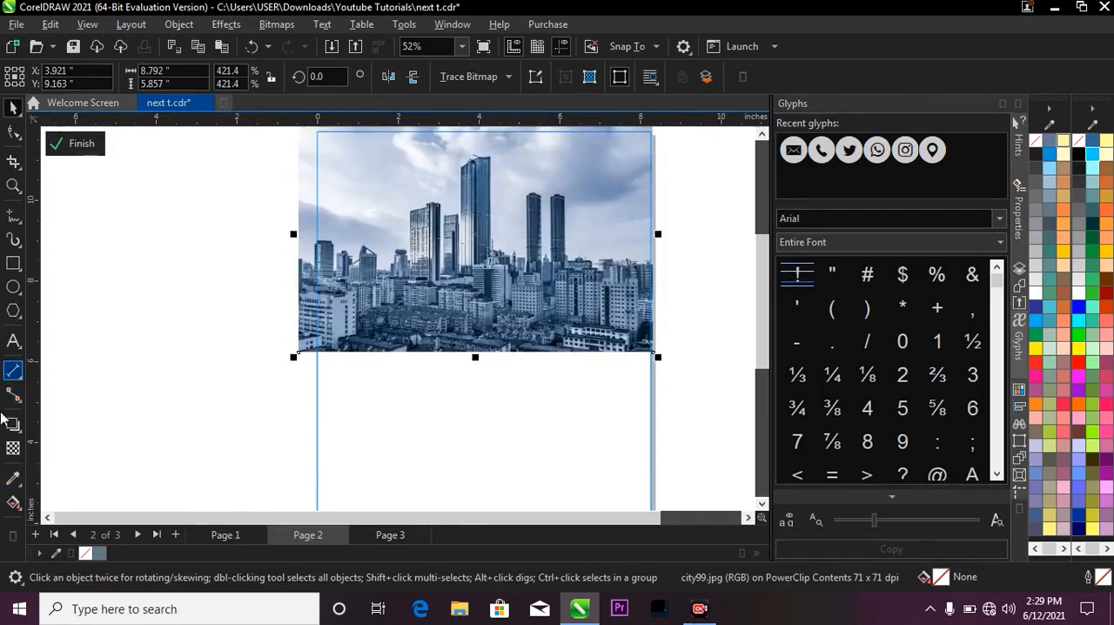
Apply a vertical fountain transparency to the city image that fades out its lower buildings toward the bottom edge.
left_click(13, 448)
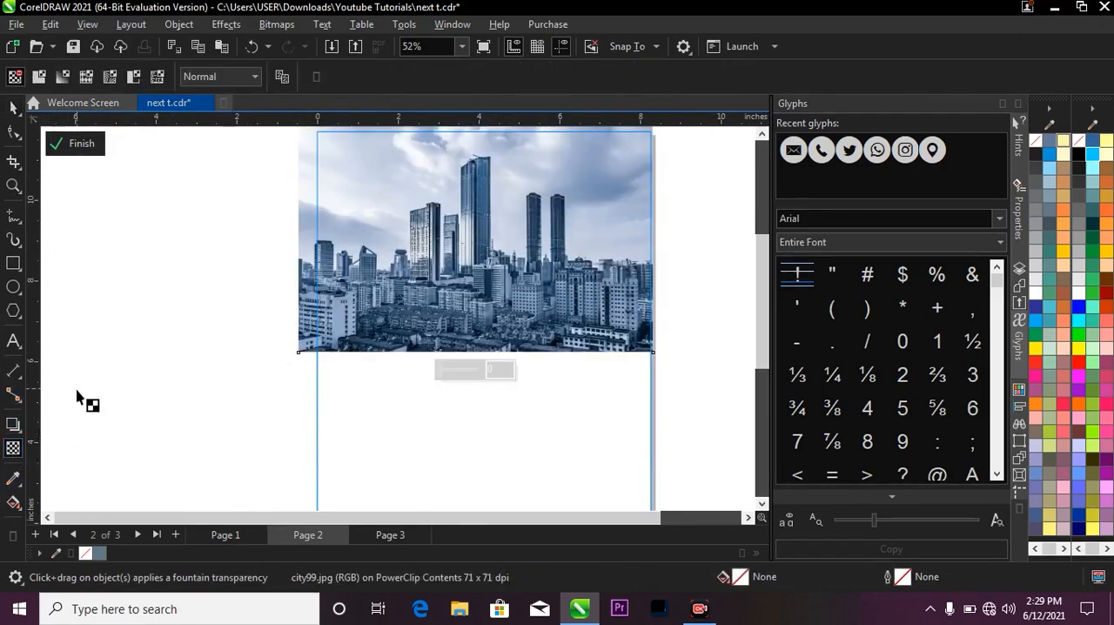
left_click_drag(481, 263, 483, 345)
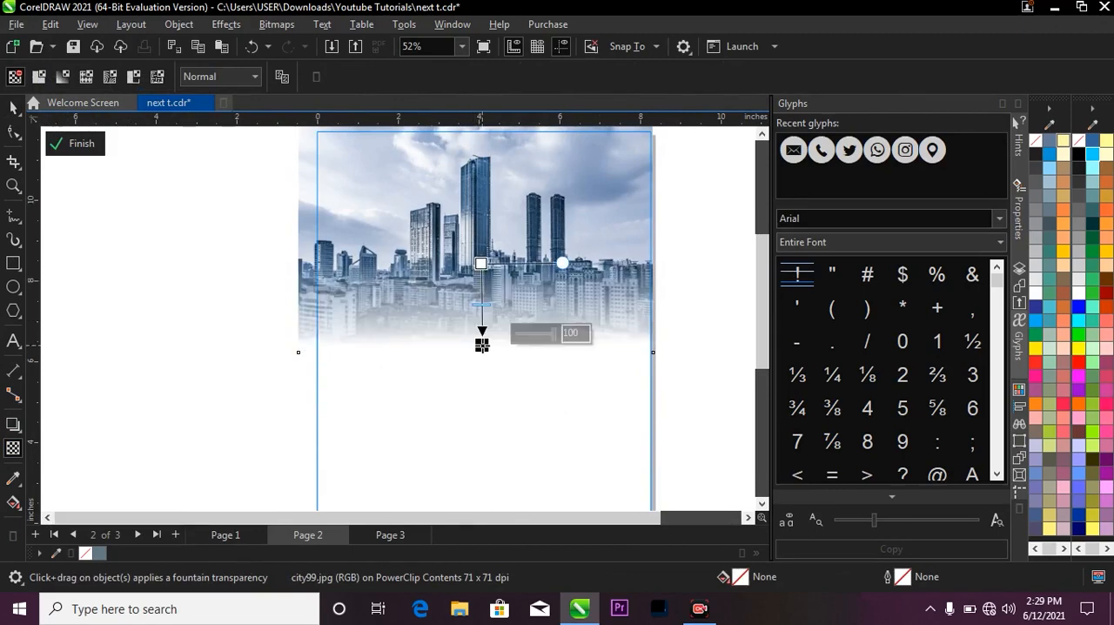
left_click_drag(479, 266, 481, 258)
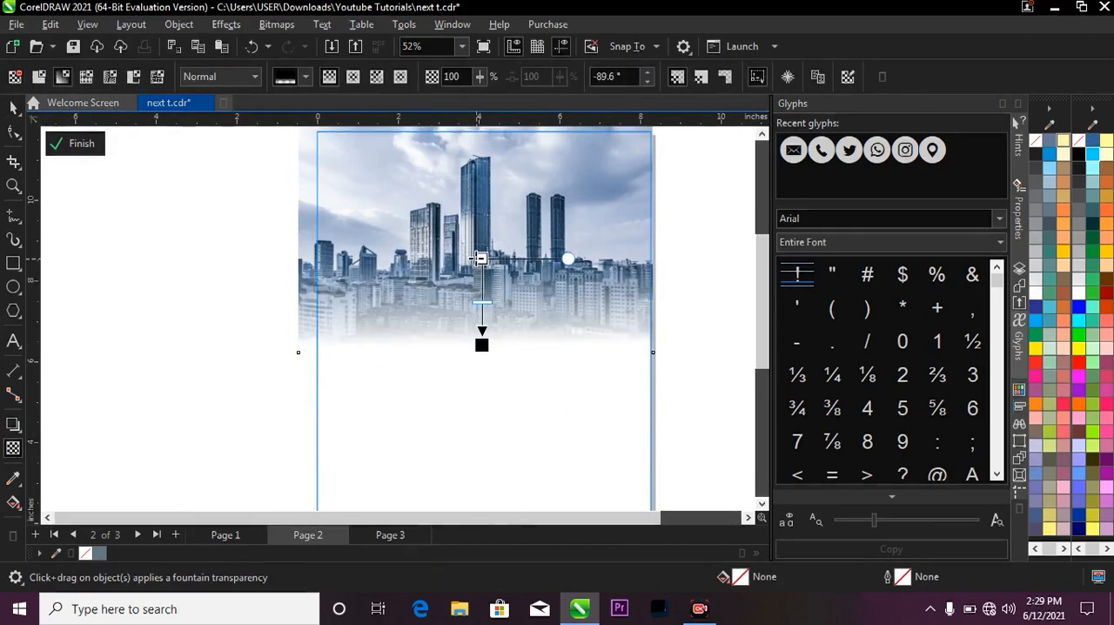
Set the city image's merge mode to Soft Light and the fountain transparency's end node to 50.
left_click(220, 77)
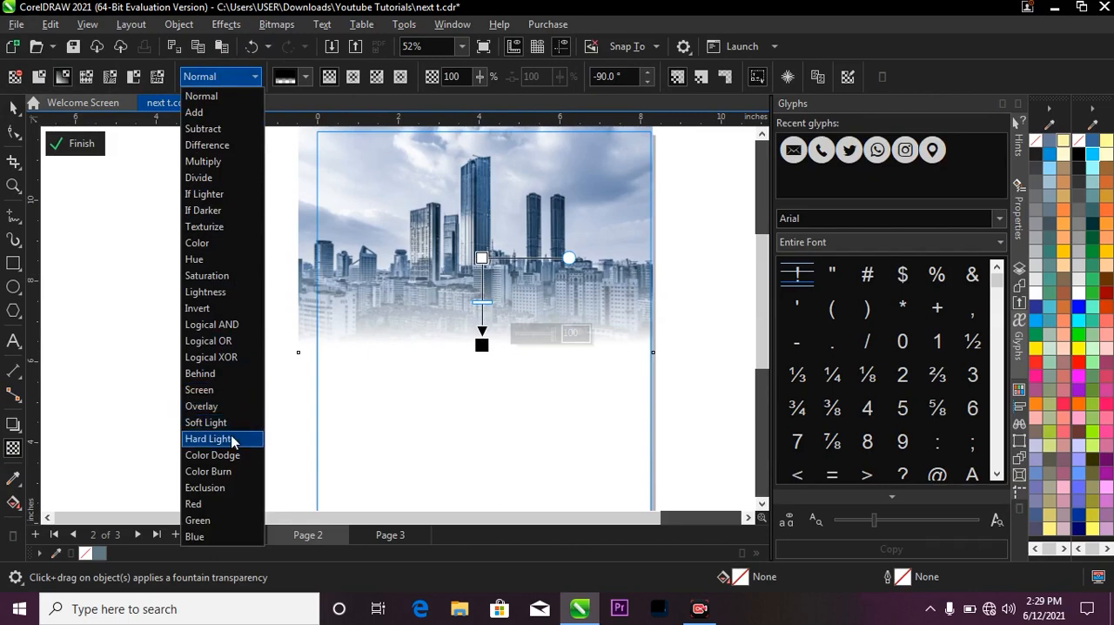
left_click(231, 423)
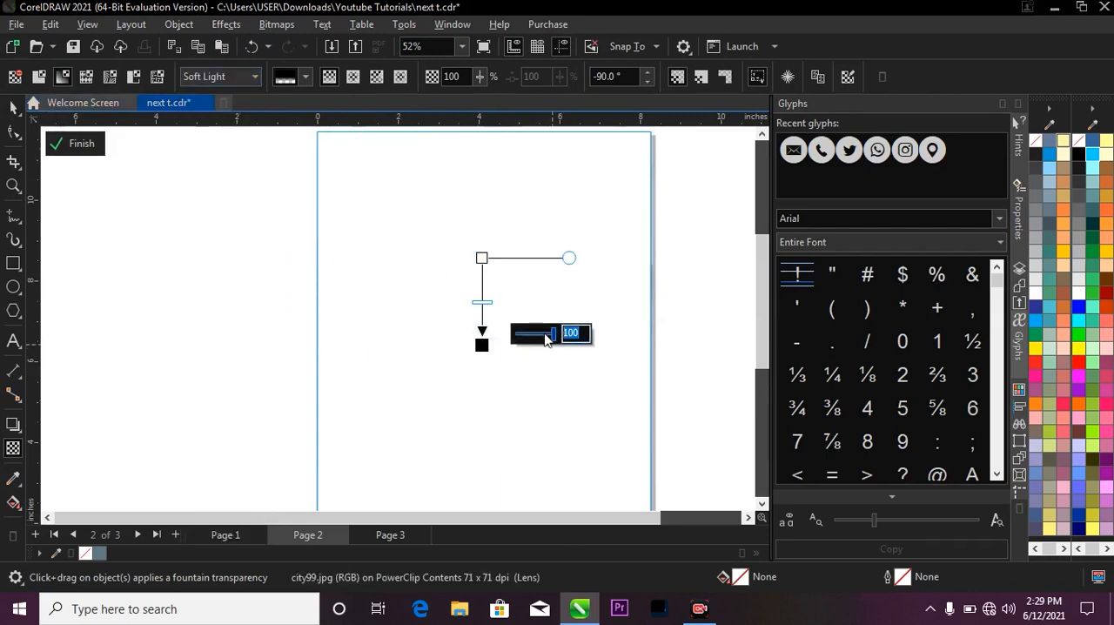
type("50")
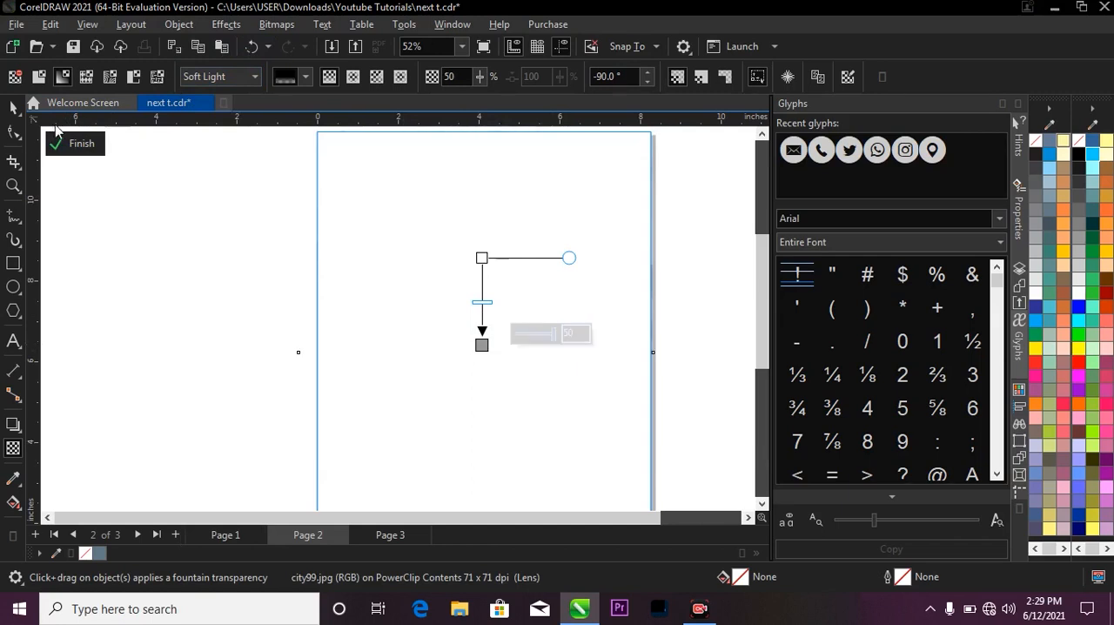
Finish editing the PowerClip contents and deselect the background rectangle.
left_click(73, 145)
scroll(494, 248, "down", 2)
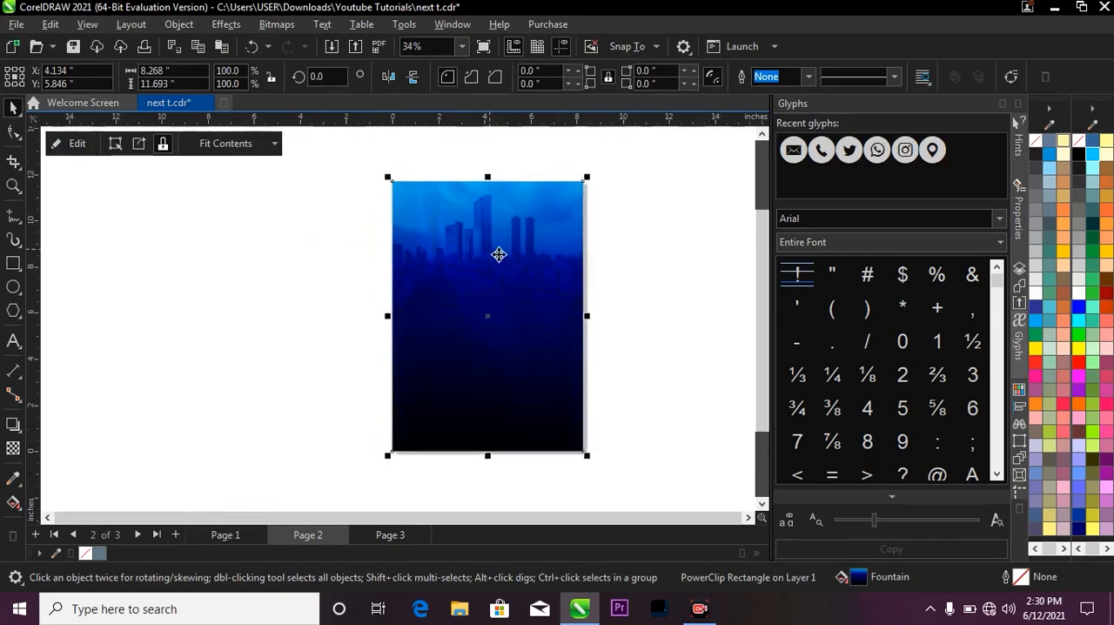
left_click(577, 268)
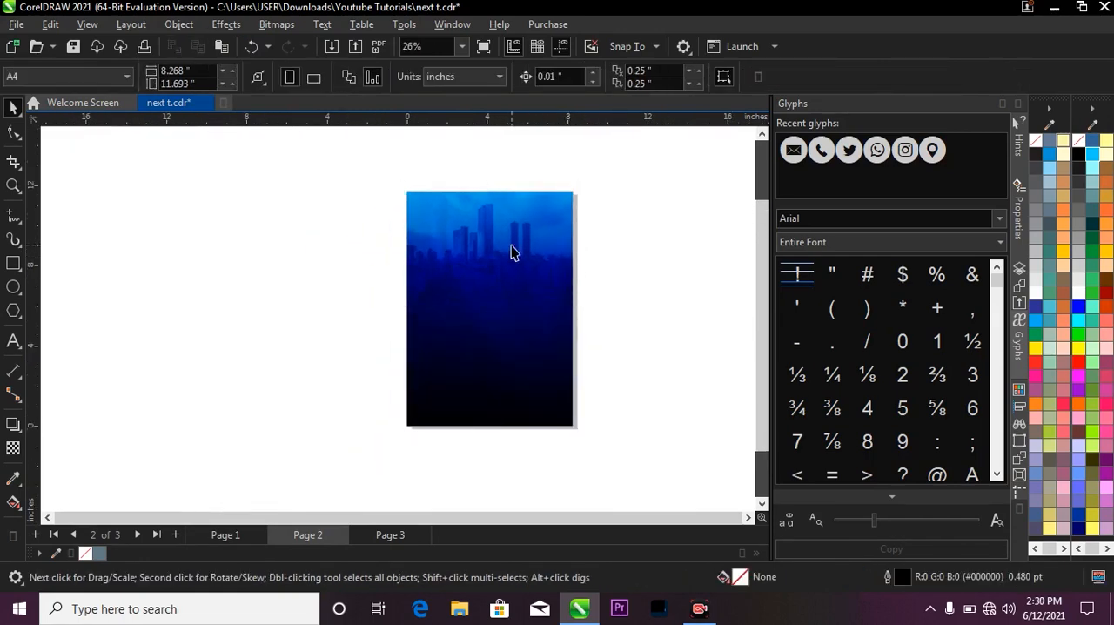
scroll(470, 220, "up", 1)
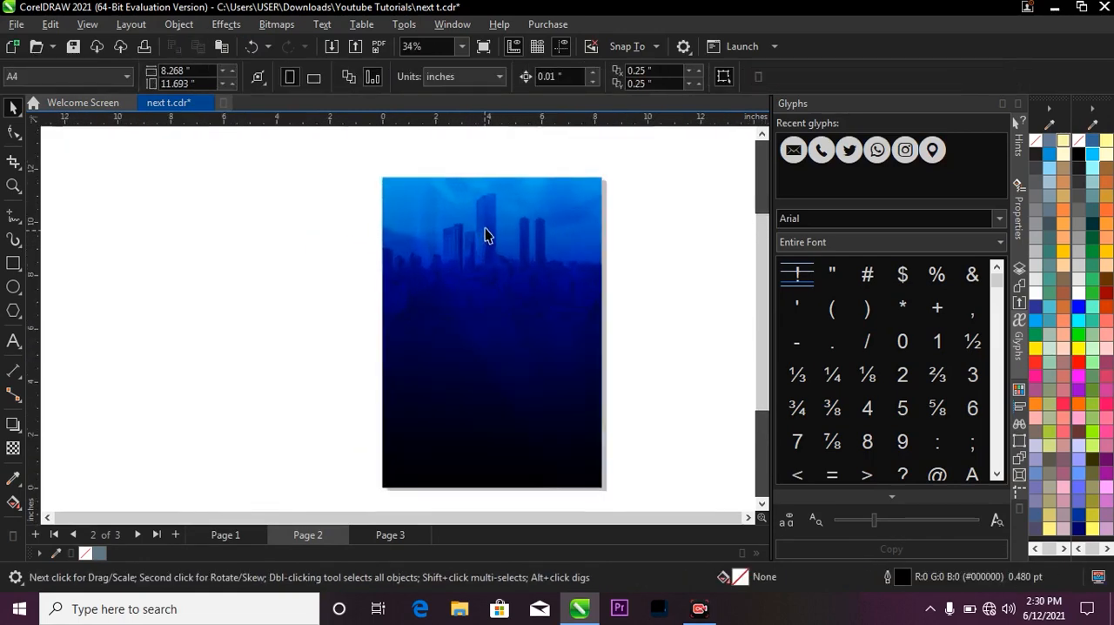
Open the background rectangle's PowerClip contents for editing with the city image selected.
left_click(513, 251)
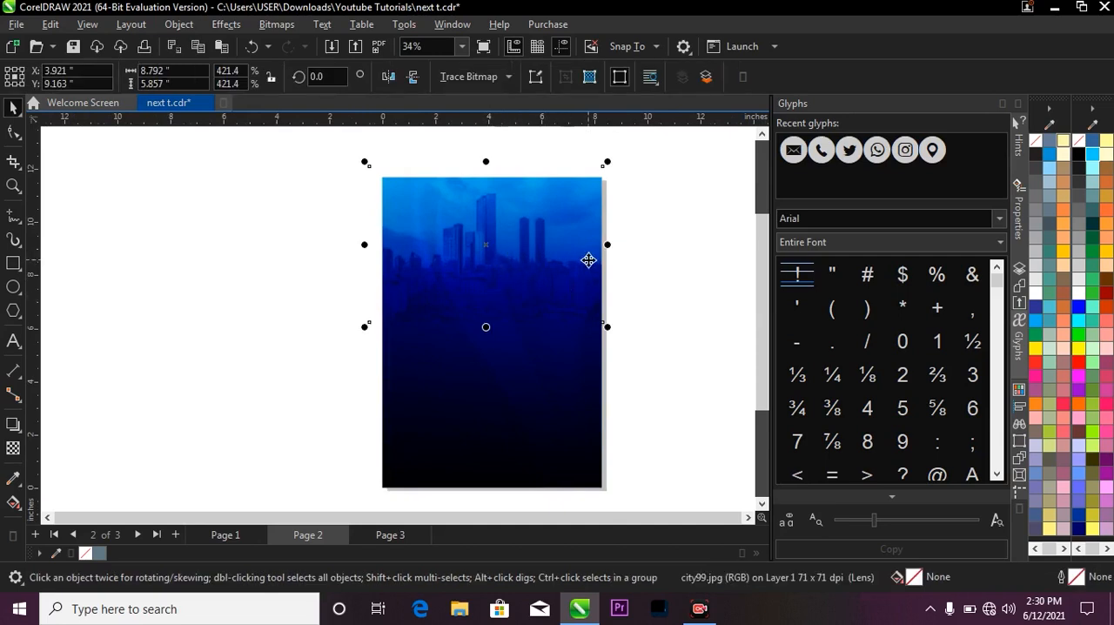
scroll(588, 259, "down", 1)
scroll(594, 268, "up", 2)
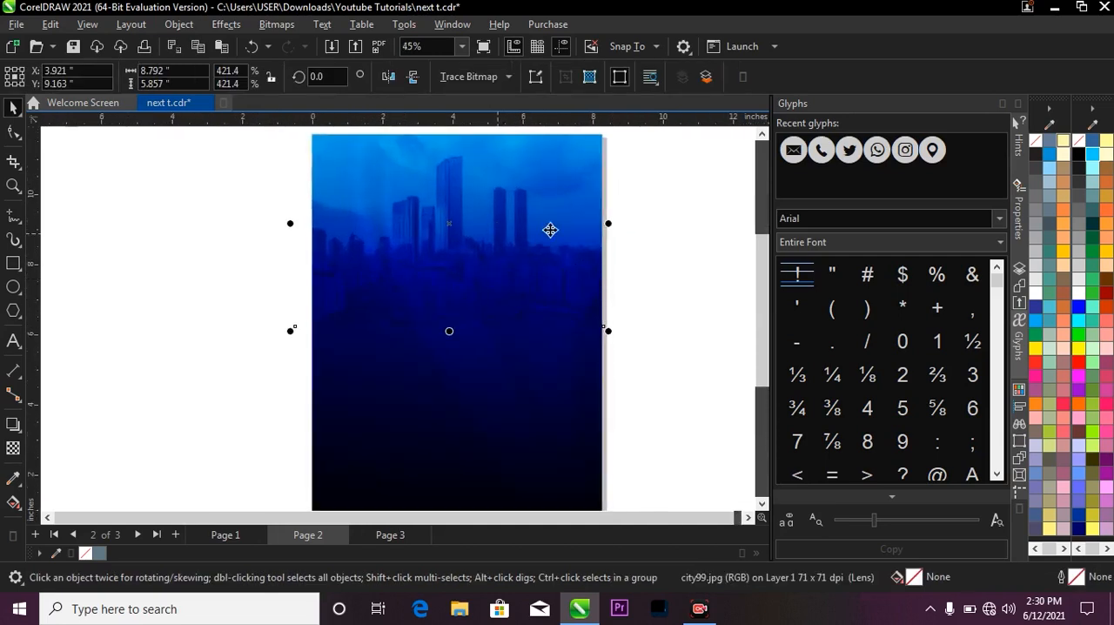
key("ctrl+x")
double_click(544, 289)
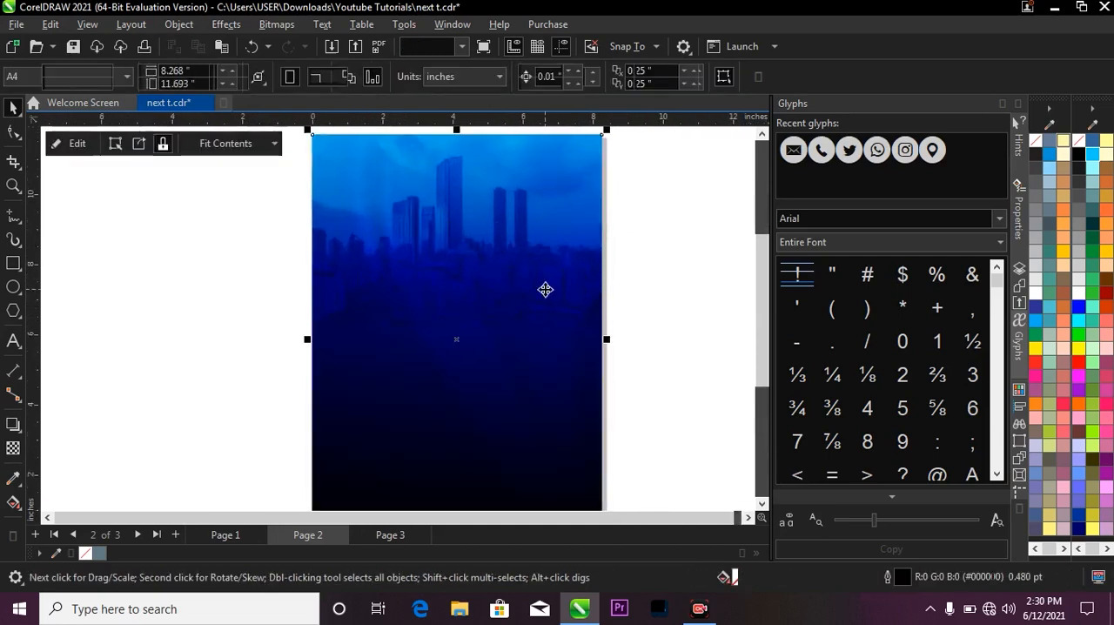
key("ctrl+v")
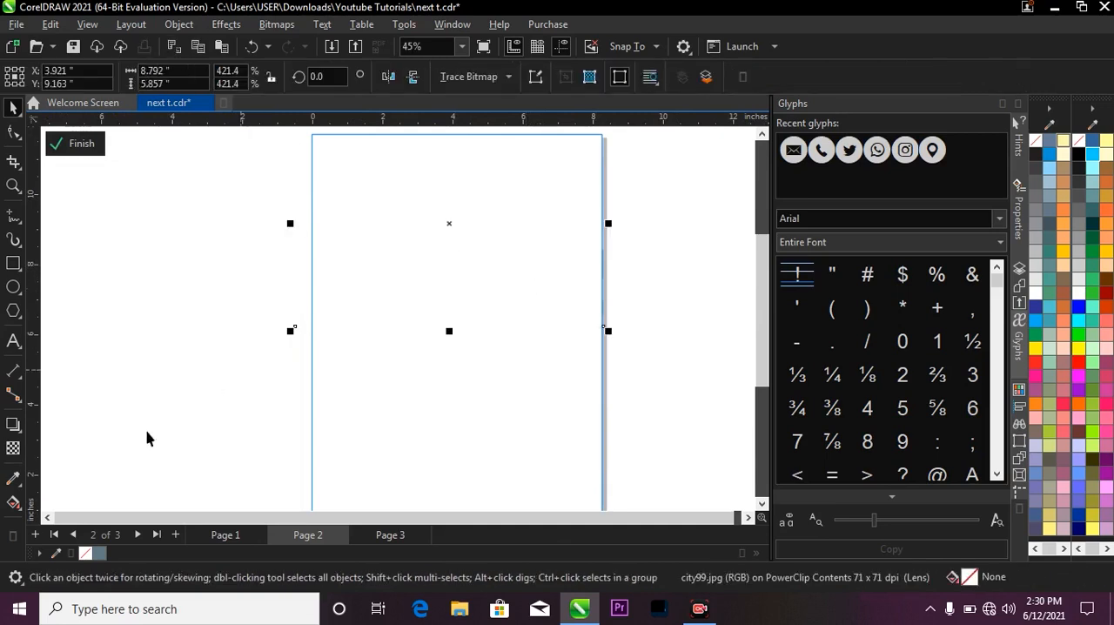
Set the end node of the city image's fountain transparency to 80 and finish editing the PowerClip contents.
left_click(13, 452)
scroll(428, 297, "down", 1)
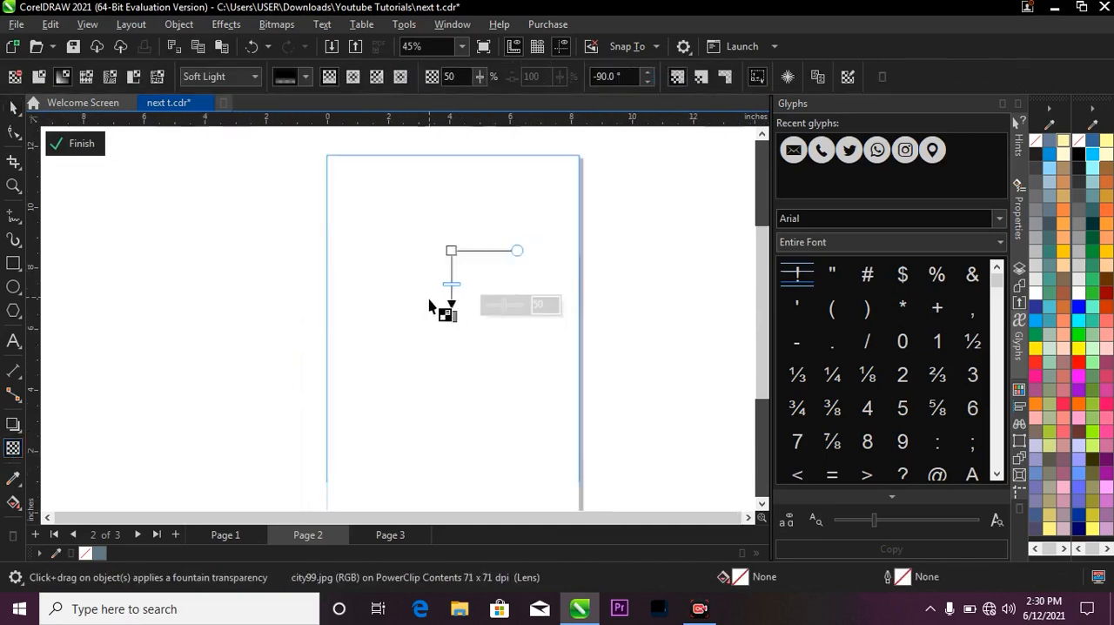
double_click(545, 302)
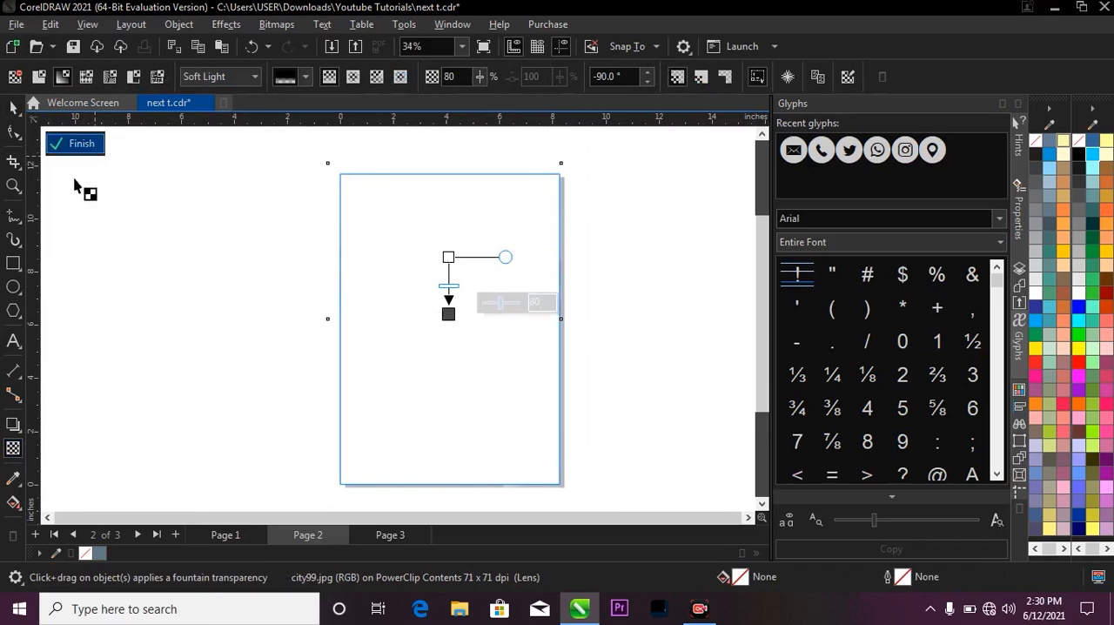
left_click(85, 150)
scroll(455, 196, "down", 1)
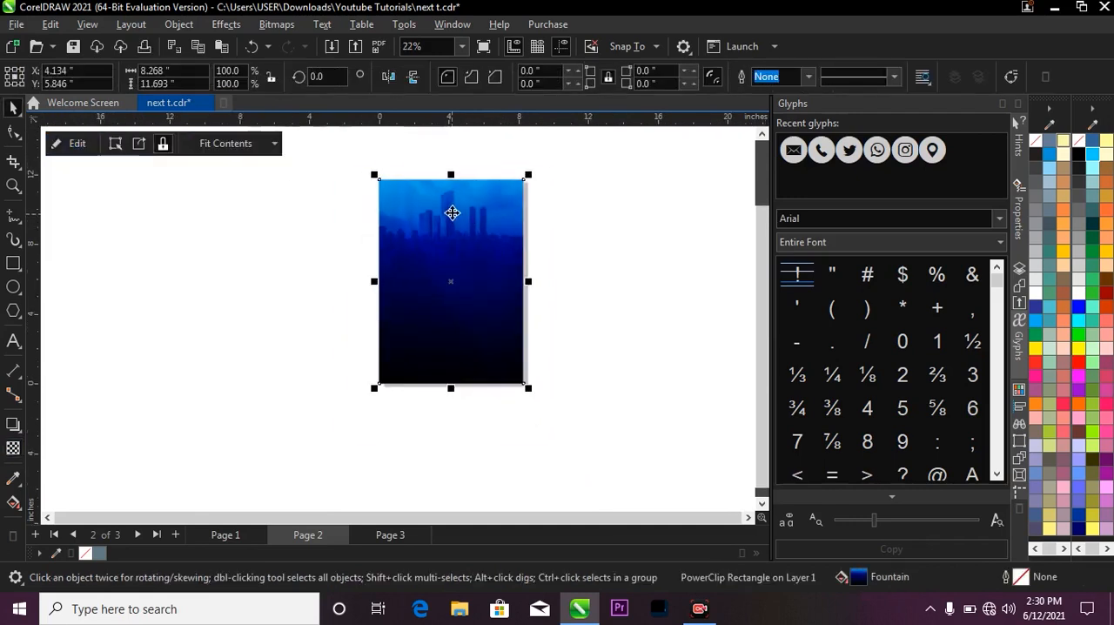
key("z")
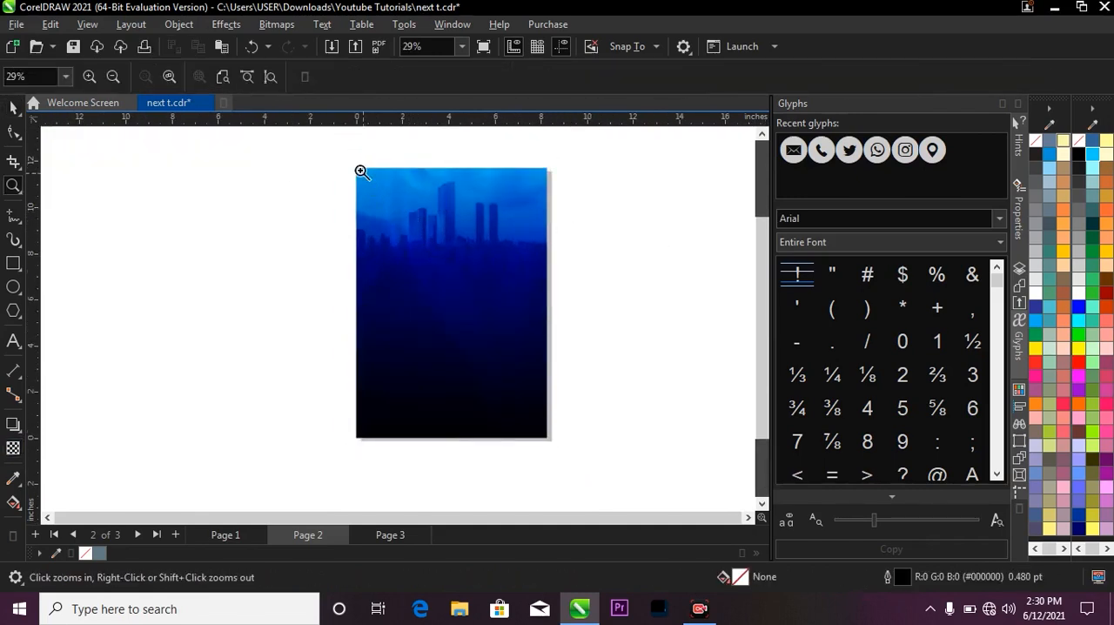
left_click_drag(361, 167, 555, 456)
key("space")
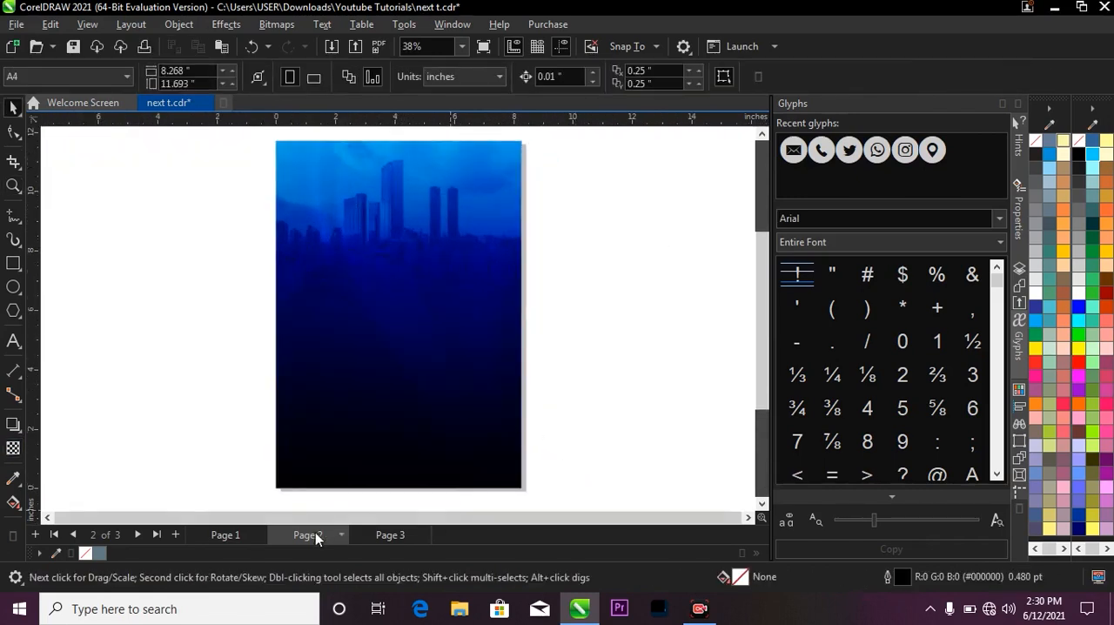
Examine the finished flyer's background effects and heading area on Page 1, and return to Page 2.
left_click(233, 535)
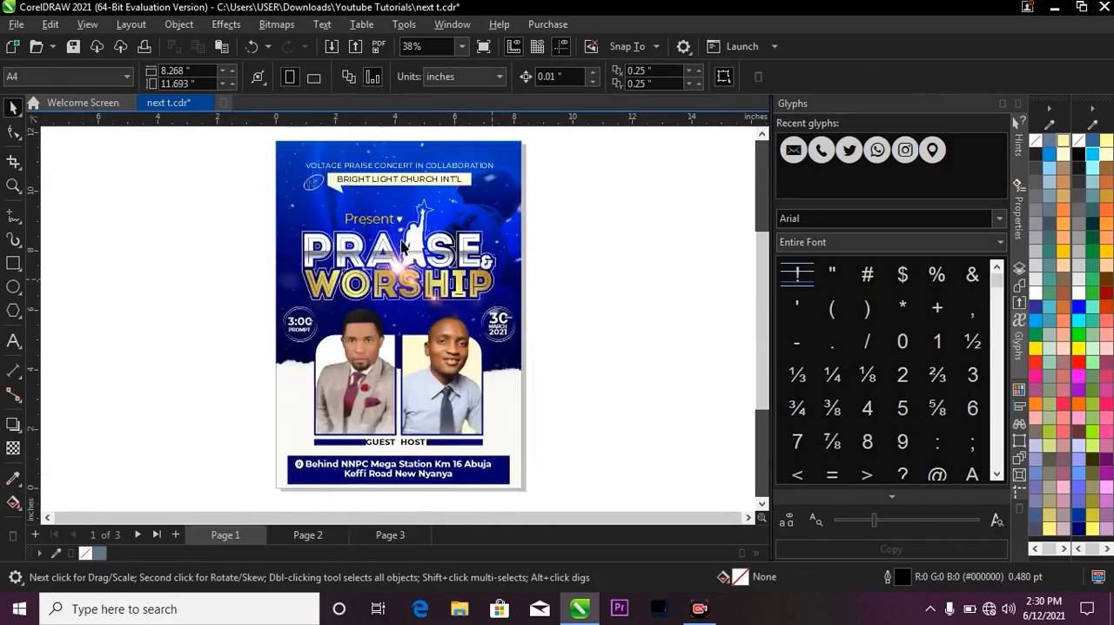
scroll(331, 190, "up", 5)
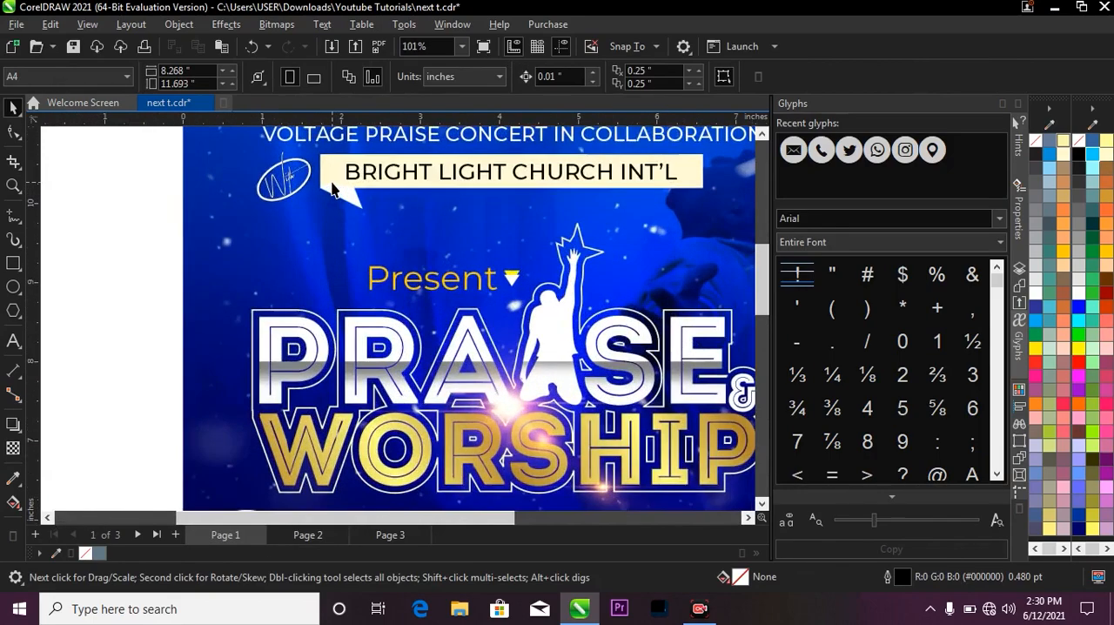
scroll(332, 189, "down", 5)
scroll(333, 190, "up", 4)
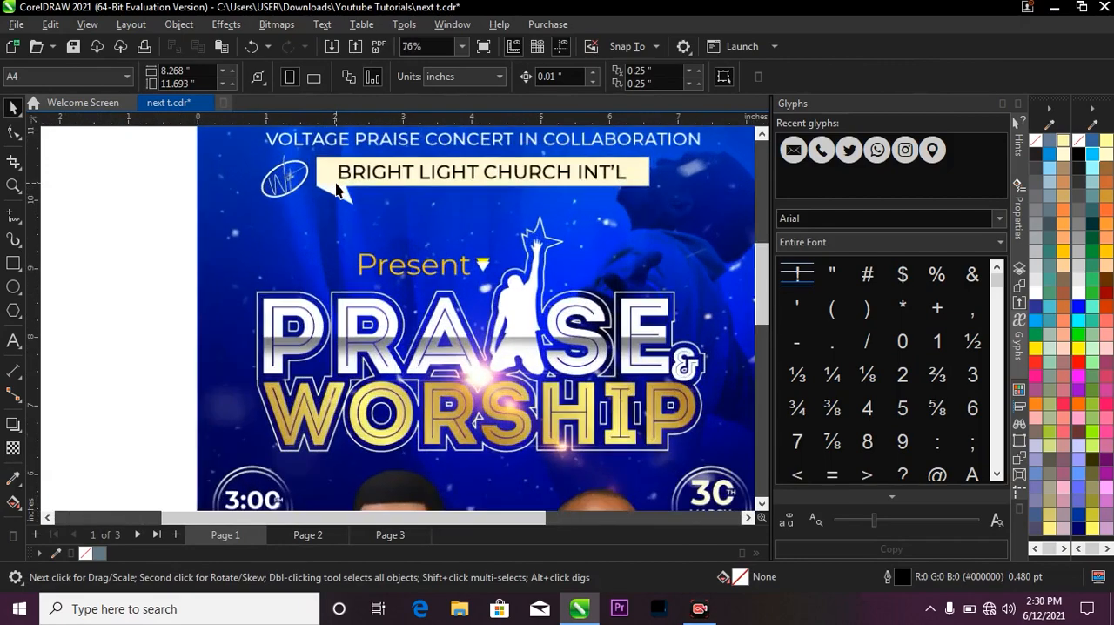
scroll(336, 189, "down", 5)
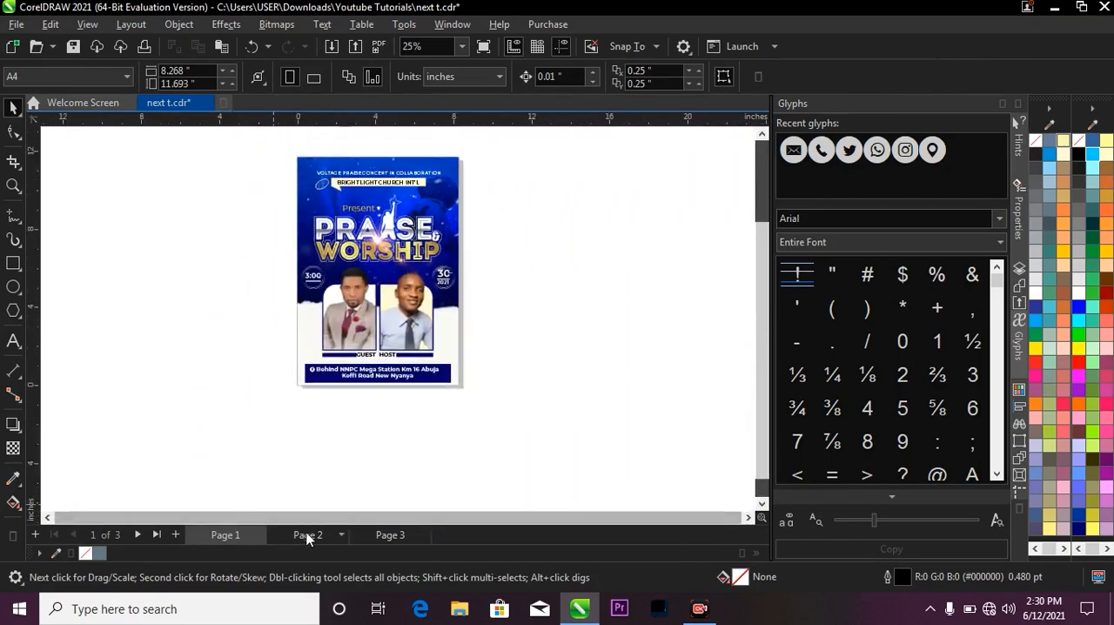
left_click(307, 535)
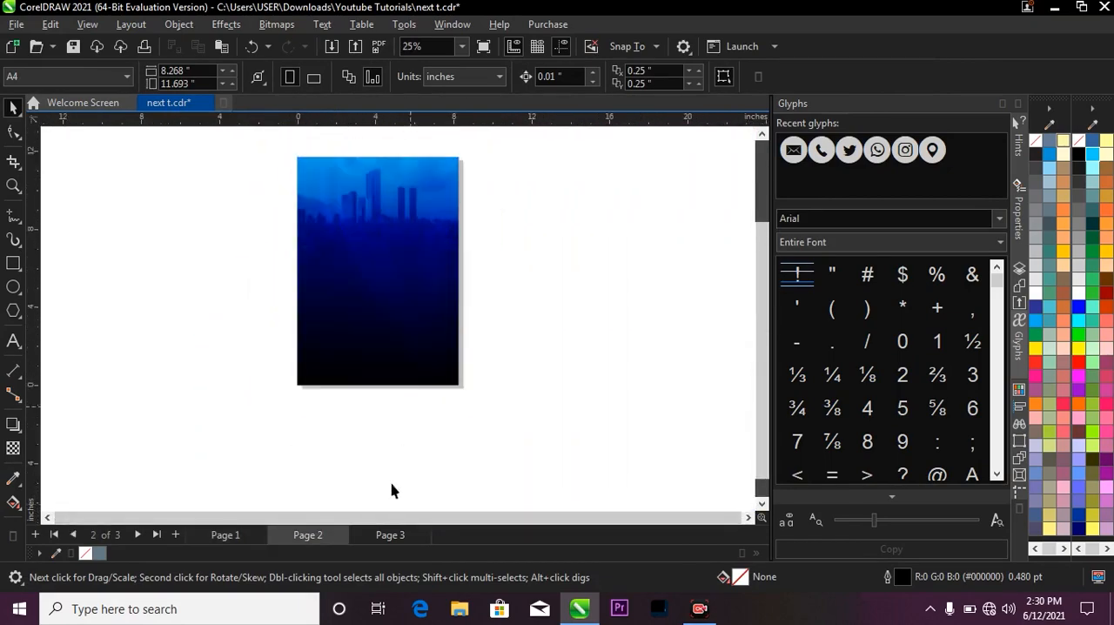
Bring the snow-effect image from Page 3 onto Page 2, placing it over the background rectangle's left part.
left_click(393, 536)
scroll(422, 383, "down", 2)
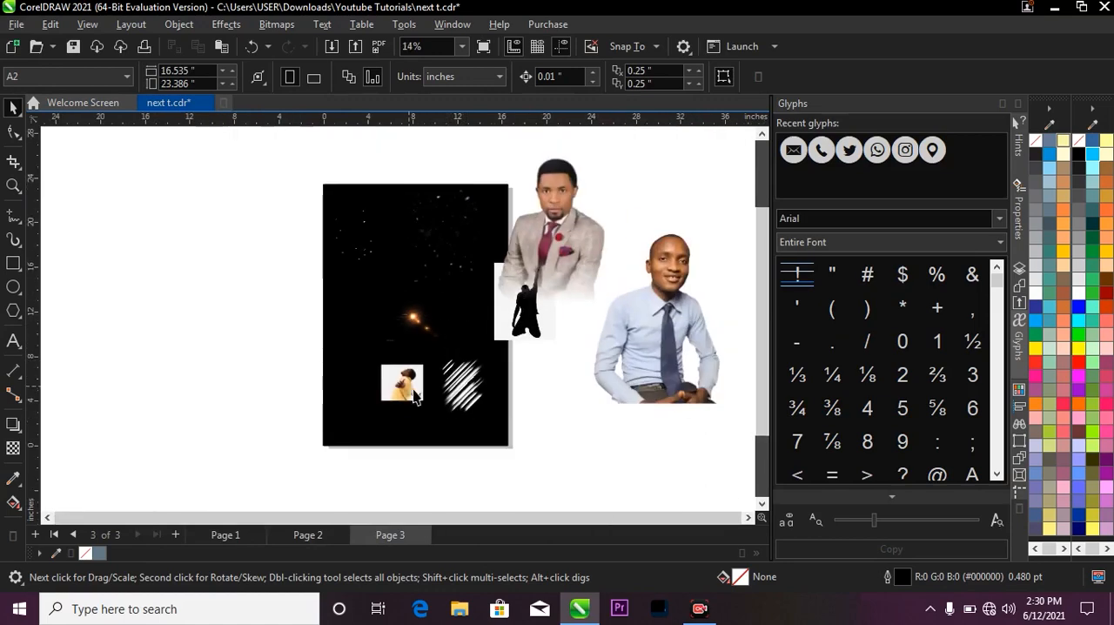
left_click(365, 241)
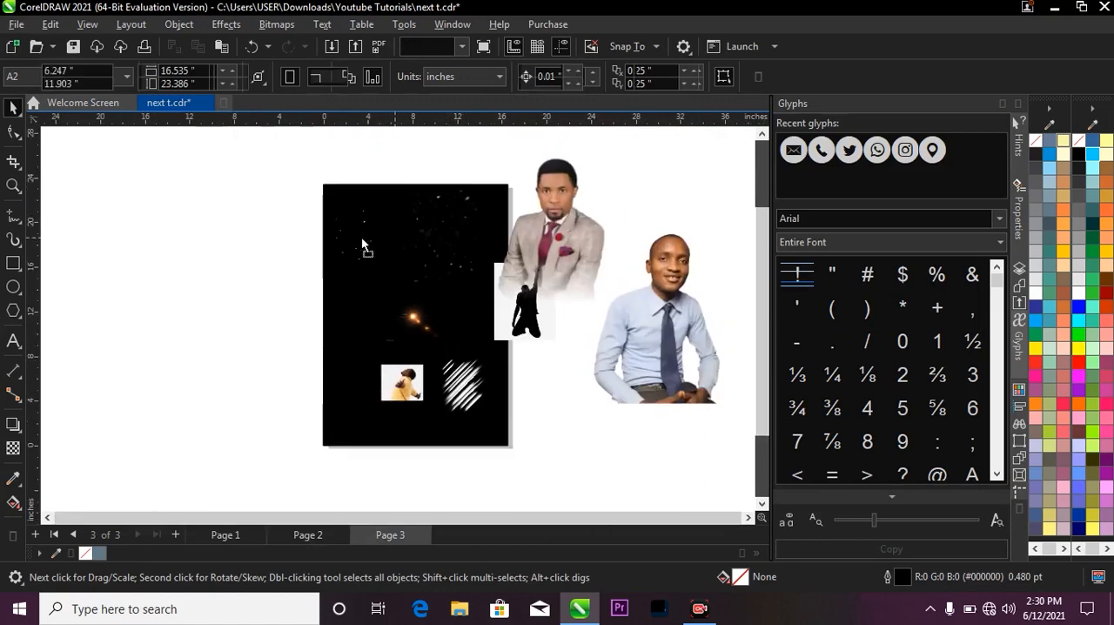
left_click_drag(365, 241, 320, 241)
key("ctrl+z")
left_click_drag(452, 229, 460, 395)
left_click_drag(425, 336, 378, 318)
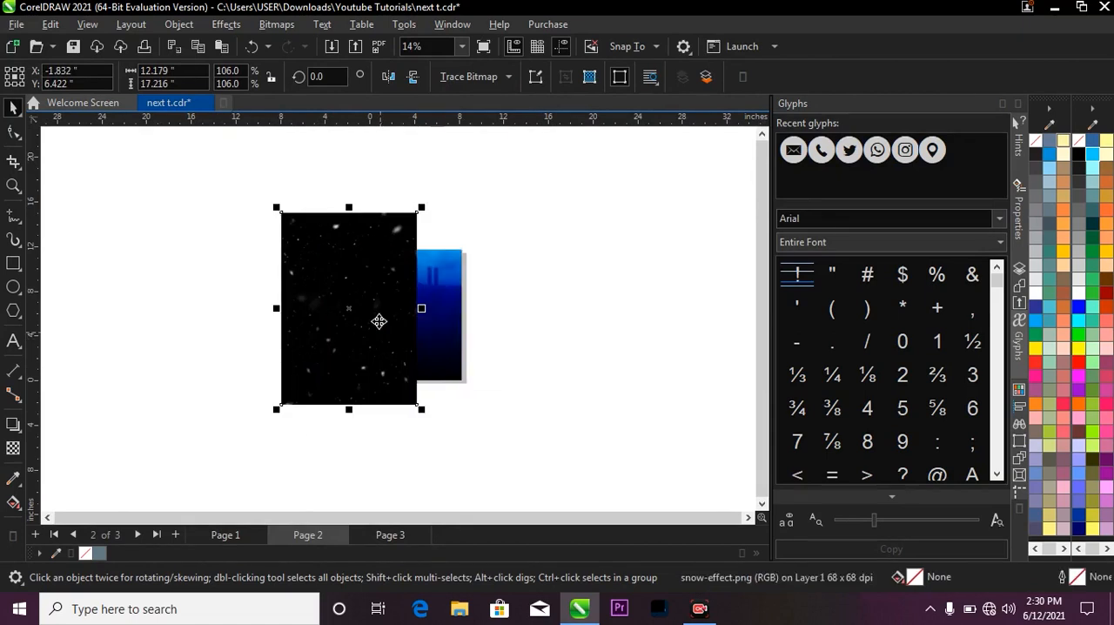
PowerClip the snow-effect image inside the blue background rectangle.
right_click(378, 319)
left_click(383, 340)
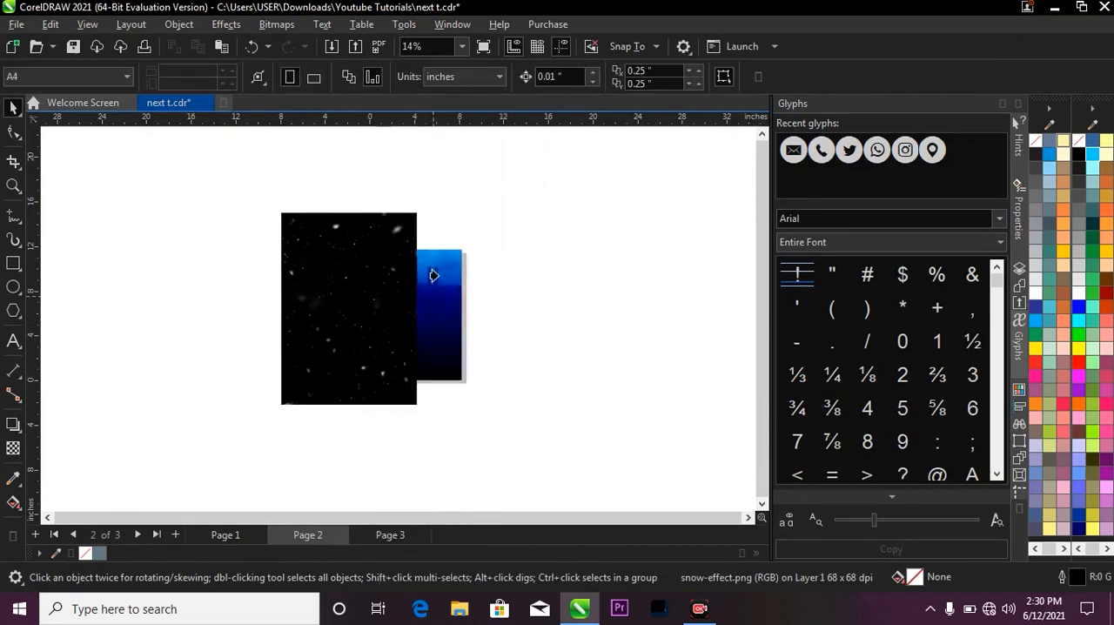
left_click(431, 315)
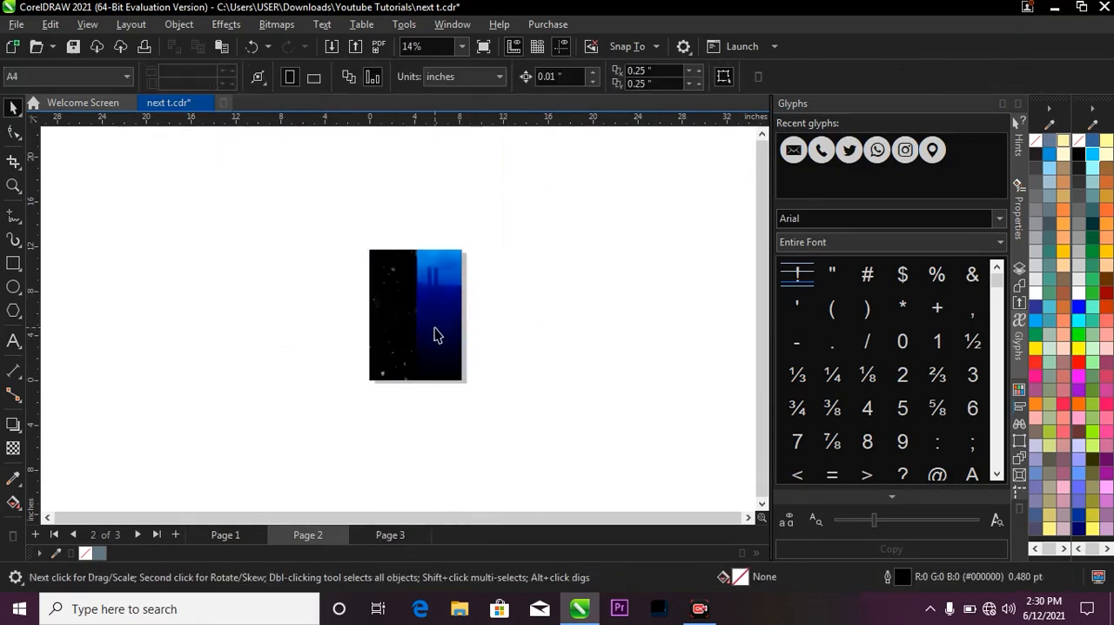
key("z")
left_click_drag(355, 251, 482, 402)
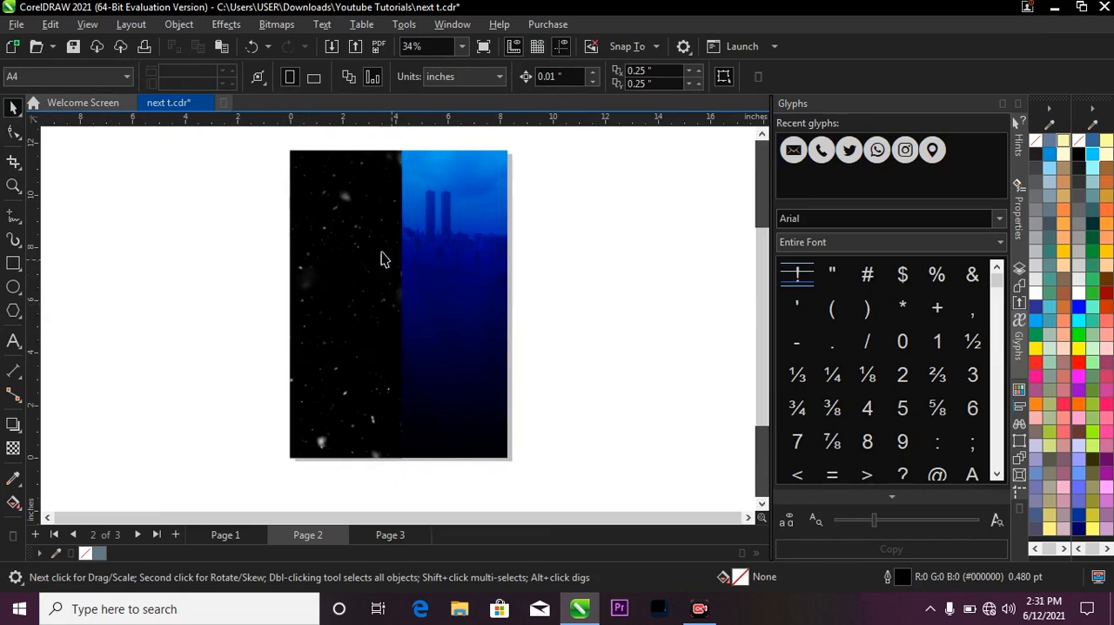
Move the clipped snow image to the horizontal centre of the background and enlarge it to about 123%.
left_click(353, 297, "ctrl")
scroll(411, 380, "down", 2)
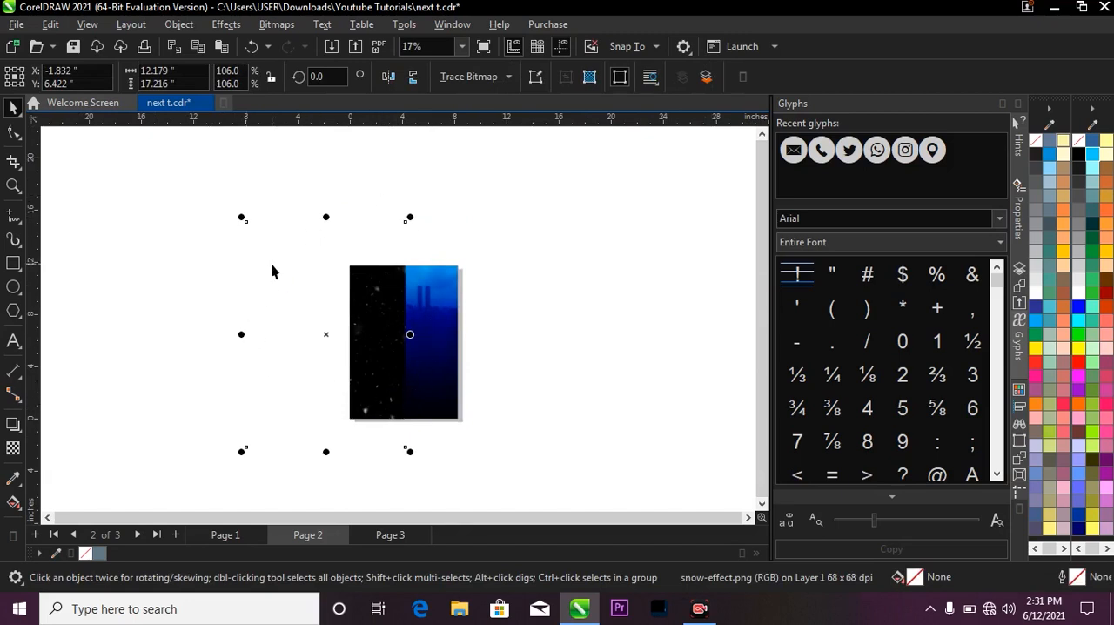
left_click_drag(323, 334, 411, 332)
scroll(411, 333, "up", 1)
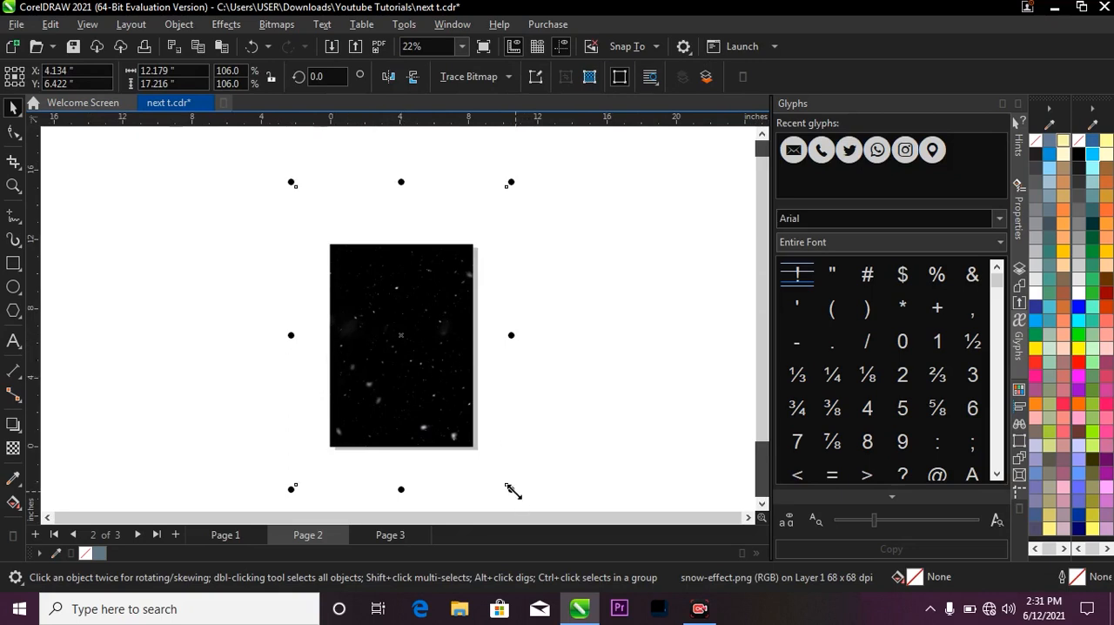
left_click_drag(513, 490, 527, 491)
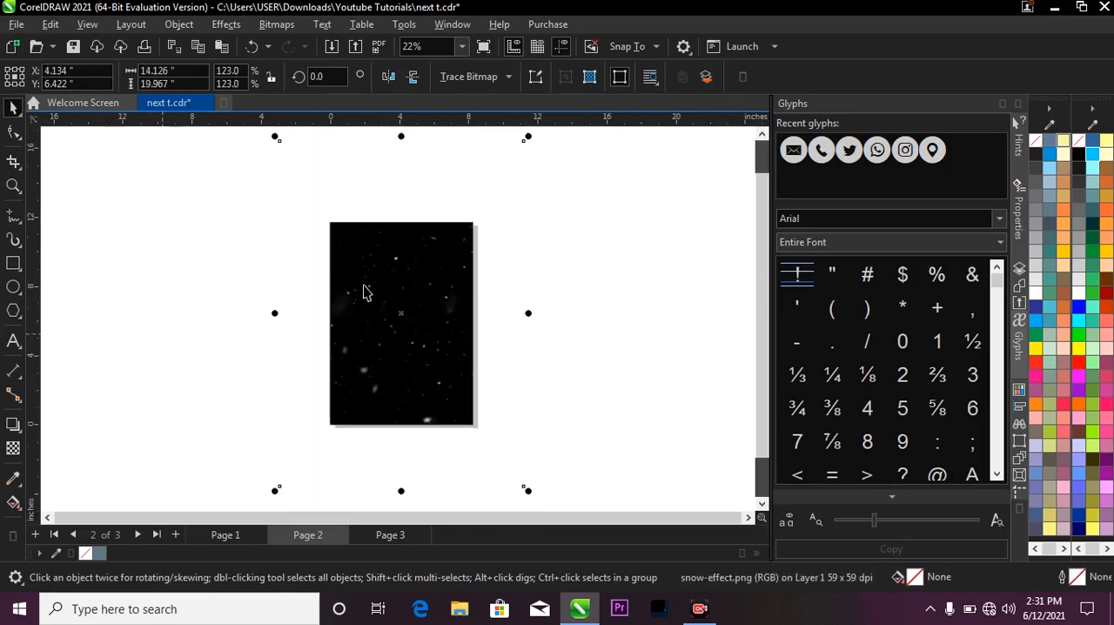
Set the snow image's merge mode to Screen and deselect it.
left_click(16, 446)
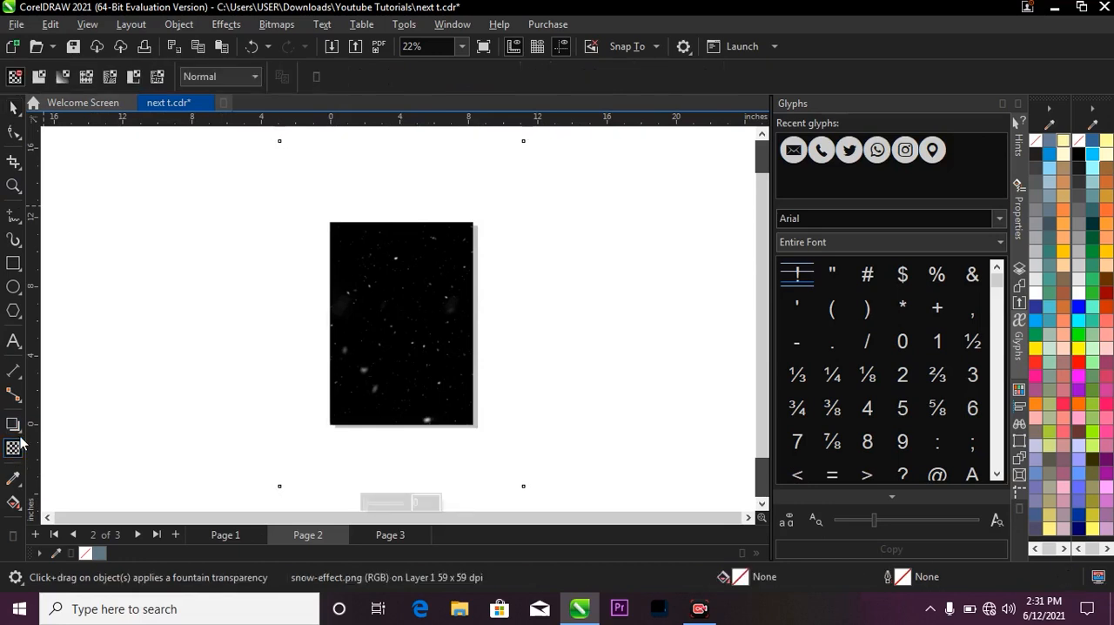
left_click(237, 78)
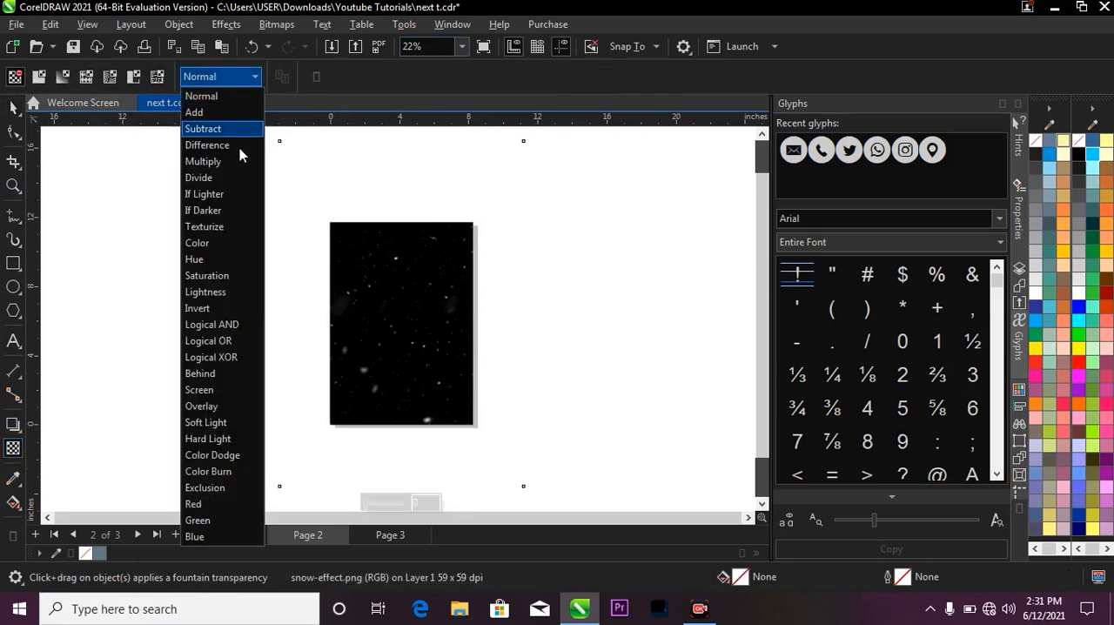
left_click(238, 394)
scroll(409, 347, "up", 2)
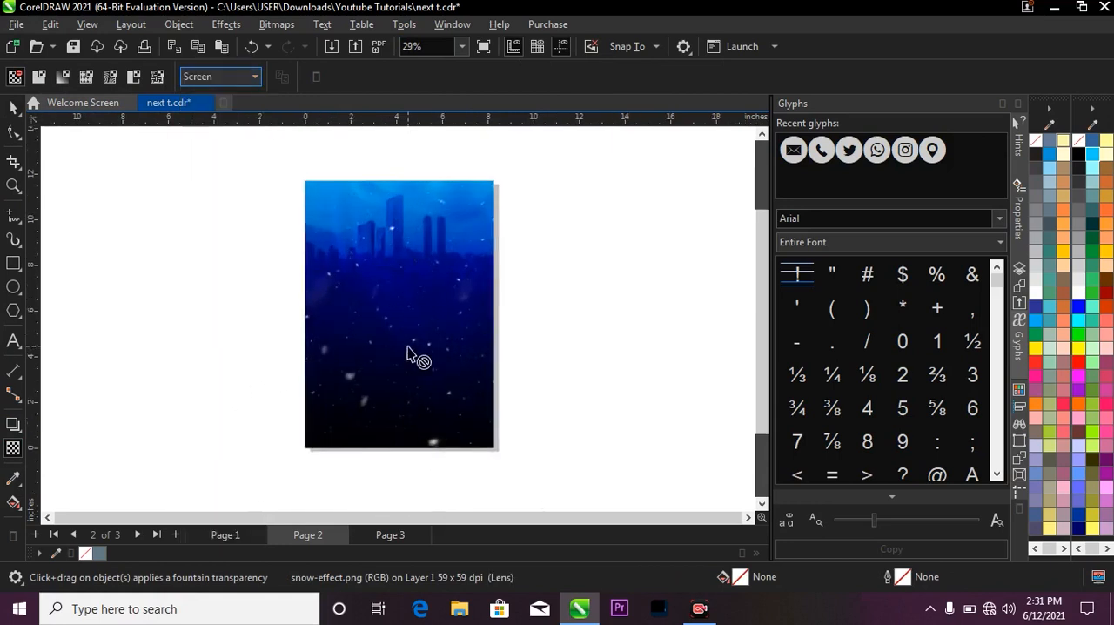
scroll(609, 287, "down", 2)
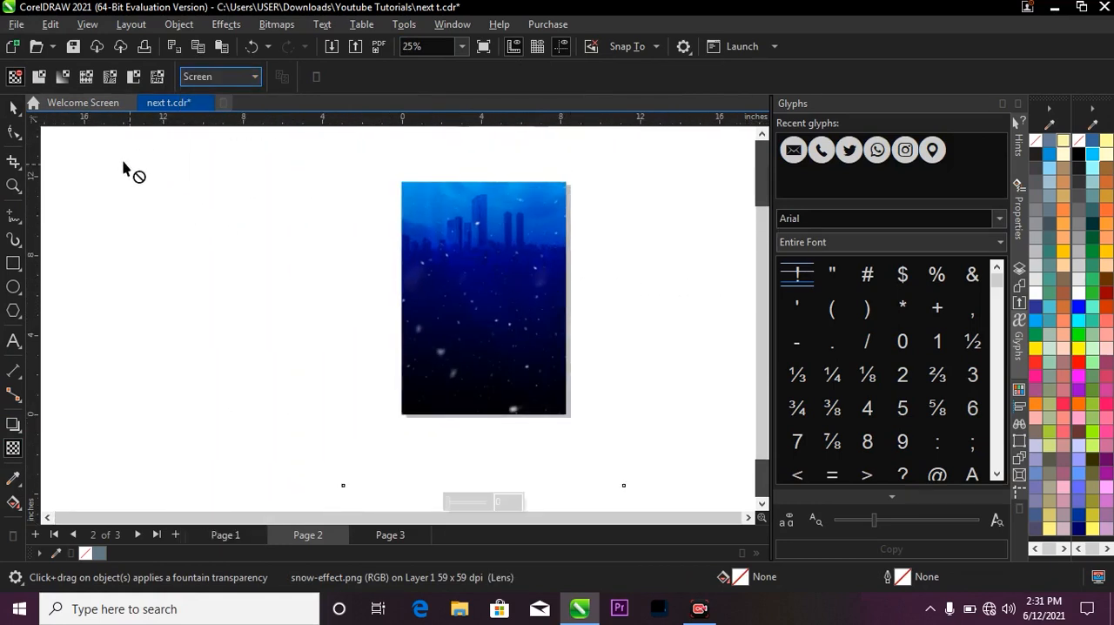
left_click(13, 107)
scroll(264, 218, "down", 2)
key("z")
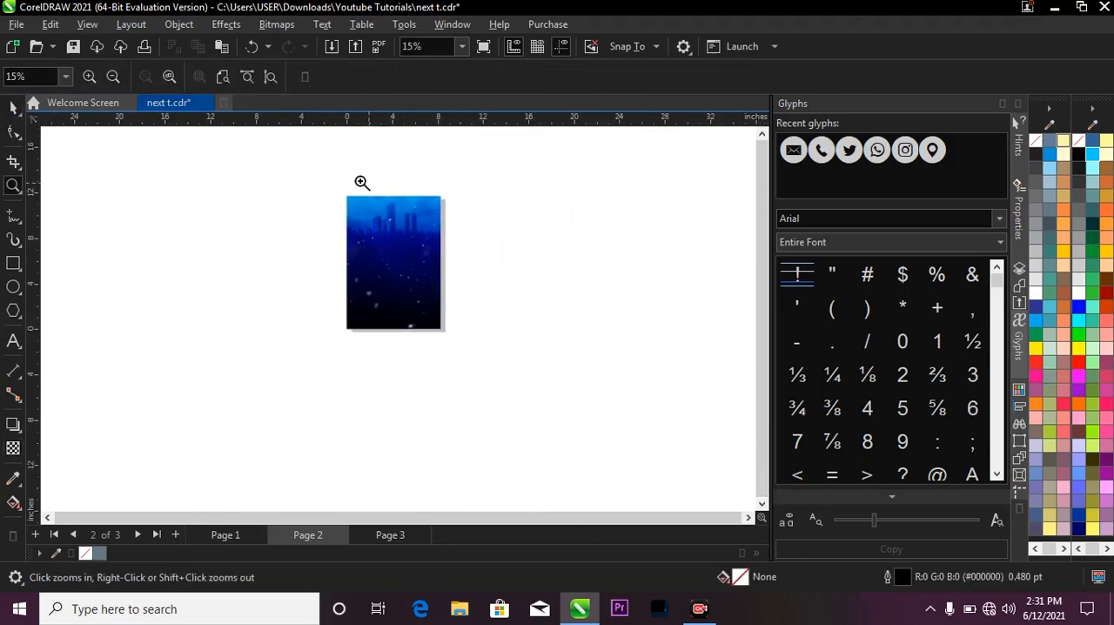
left_click_drag(350, 175, 474, 352)
key("space")
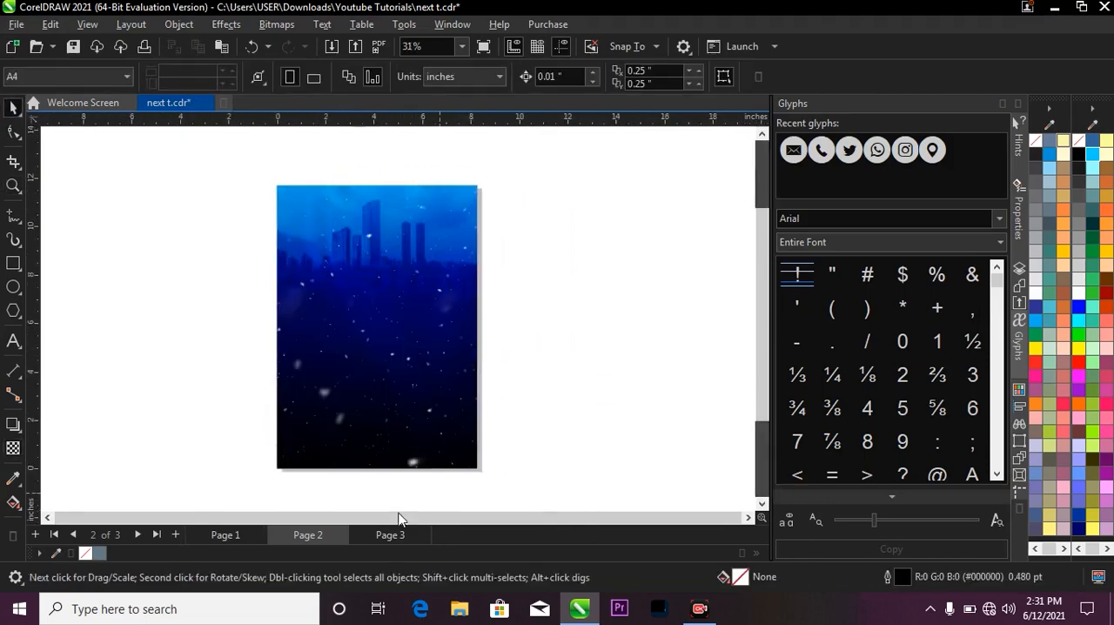
Check the finished flyer on Page 1, and on Page 3 move the orange lens flare image up and left.
left_click(257, 528)
scroll(482, 279, "down", 2)
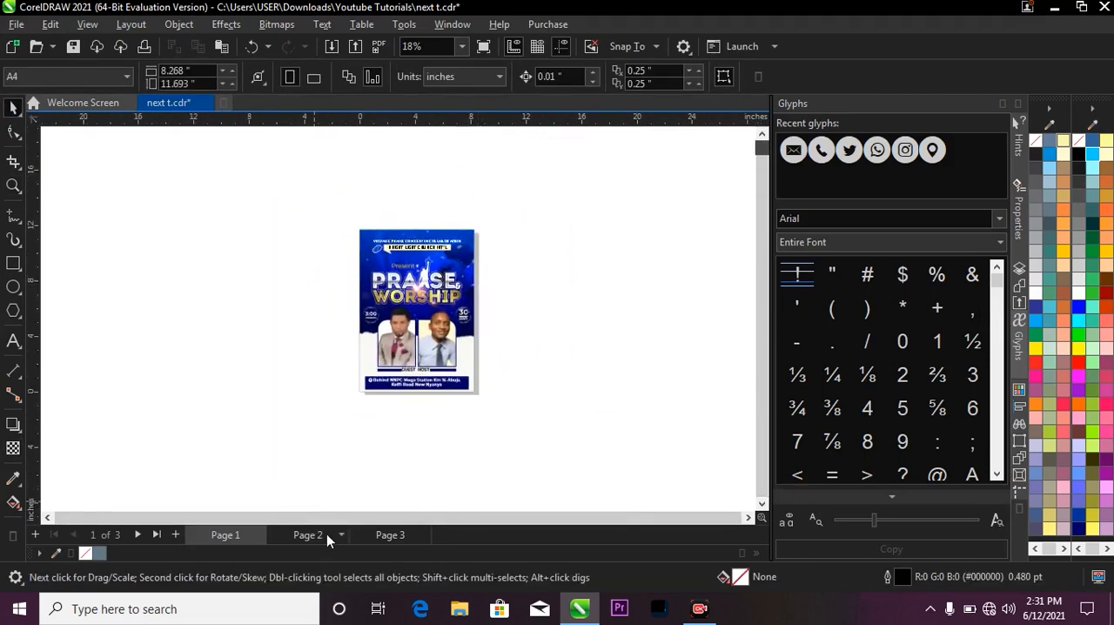
left_click(326, 533)
left_click(390, 537)
scroll(406, 313, "up", 1)
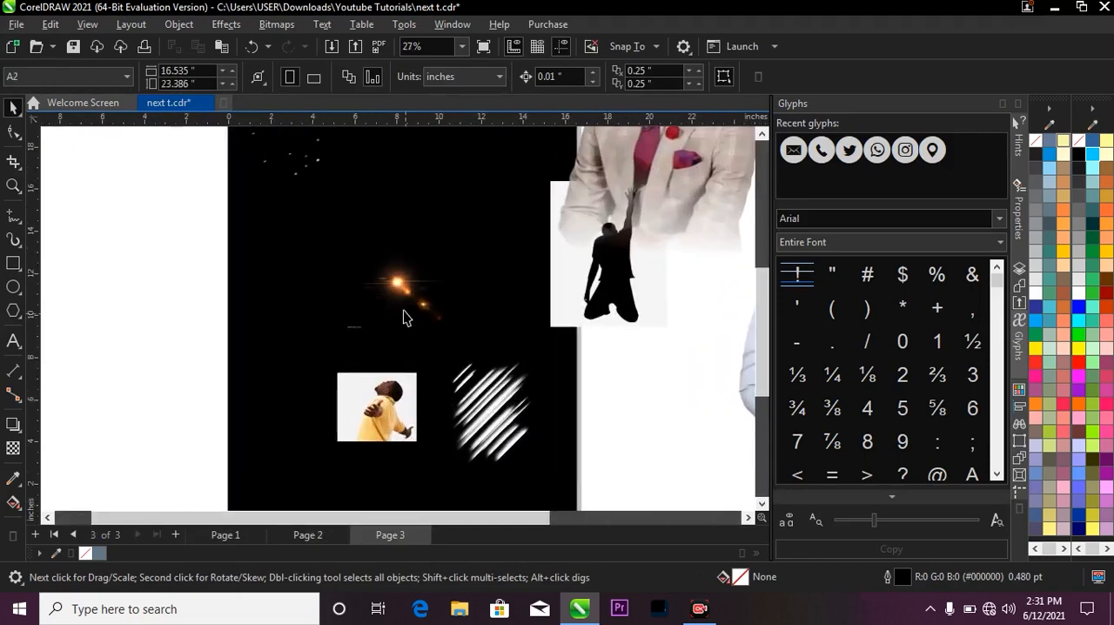
left_click(418, 283)
left_click_drag(418, 283, 369, 252)
Move the suited man's photo on Page 3 up and right, clear of the kneeling silhouette, and return to Page 2.
scroll(403, 272, "down", 2)
left_click_drag(510, 256, 430, 251)
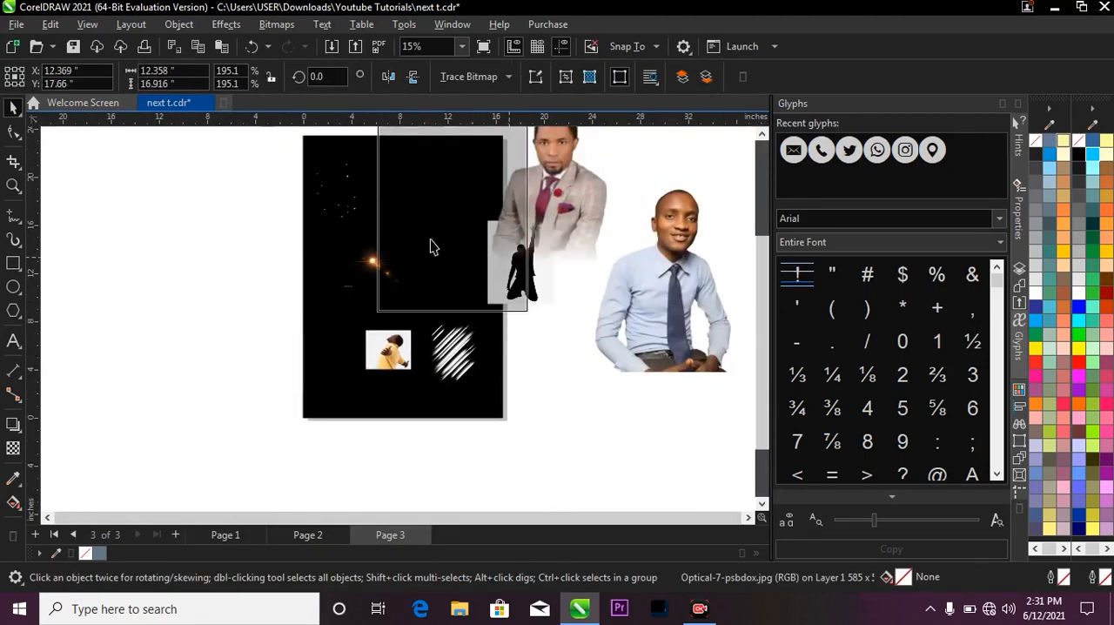
left_click_drag(530, 243, 592, 249)
left_click_drag(586, 209, 594, 180)
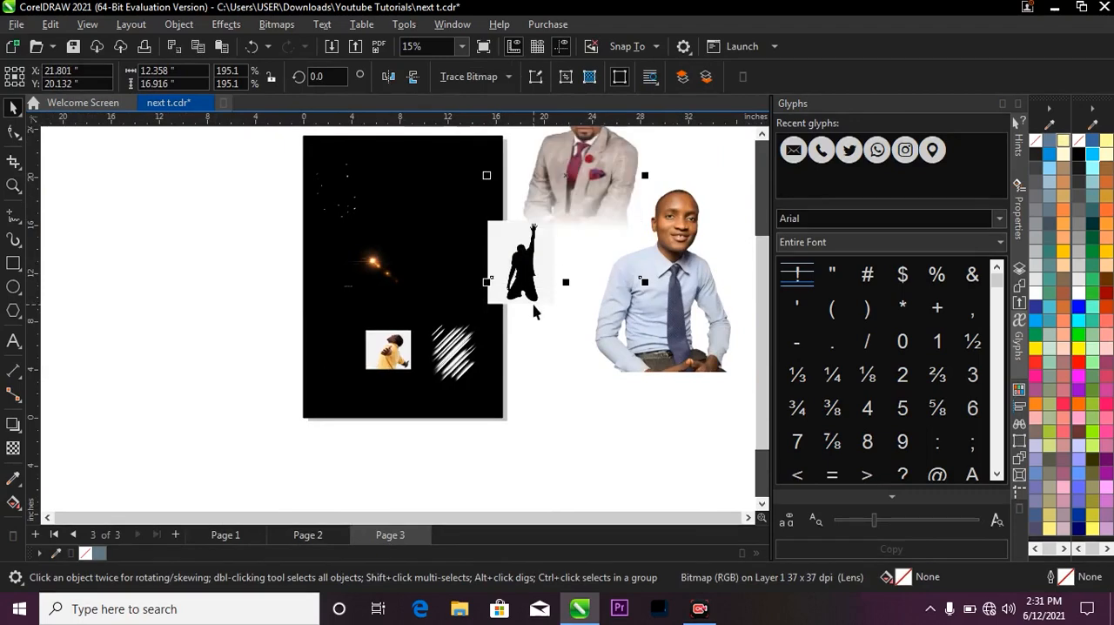
scroll(534, 307, "down", 1)
left_click(329, 534)
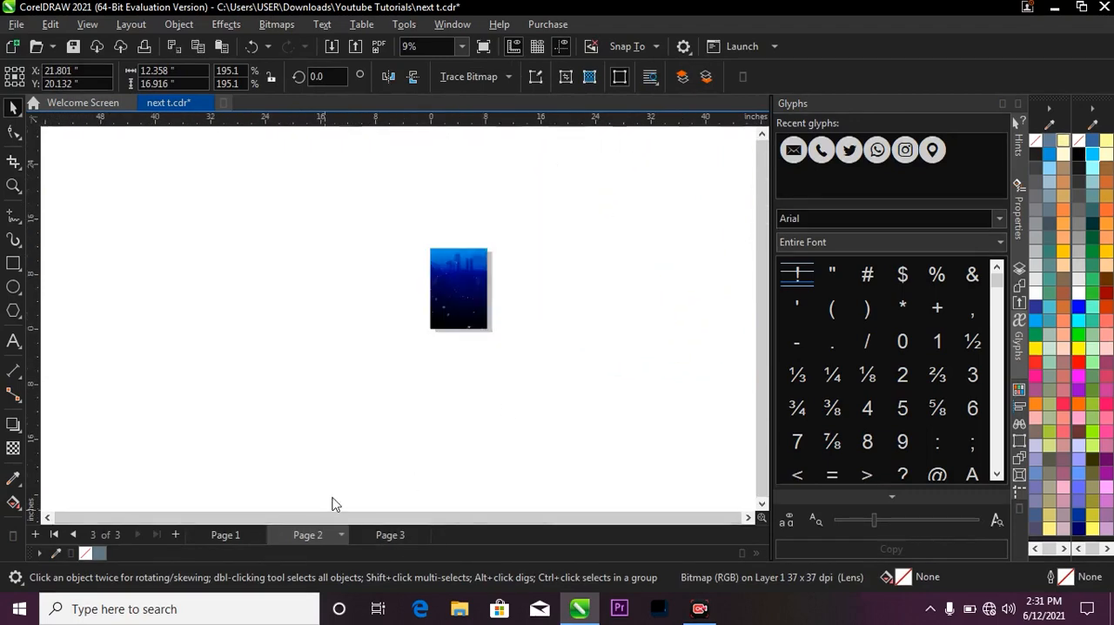
scroll(505, 278, "up", 1)
scroll(436, 273, "up", 1)
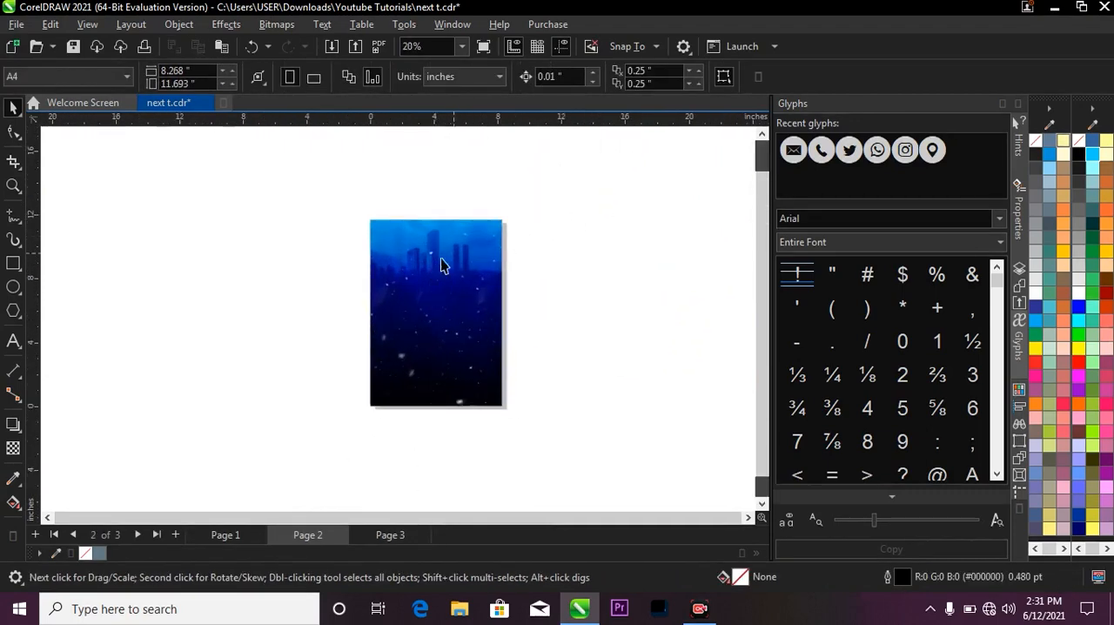
scroll(441, 265, "up", 1)
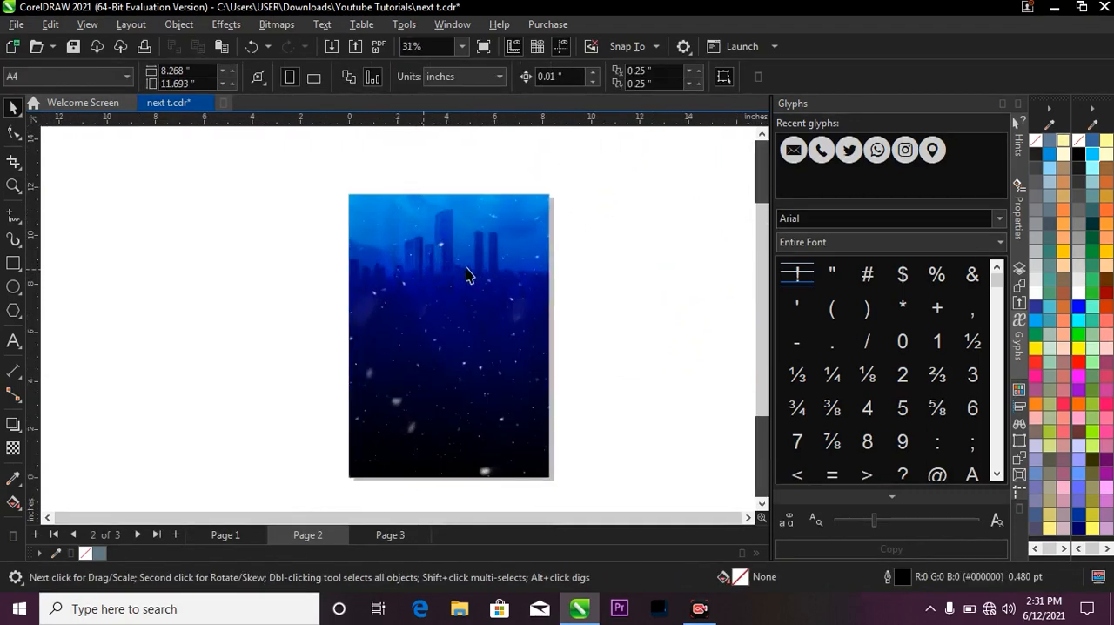
right_click(605, 187)
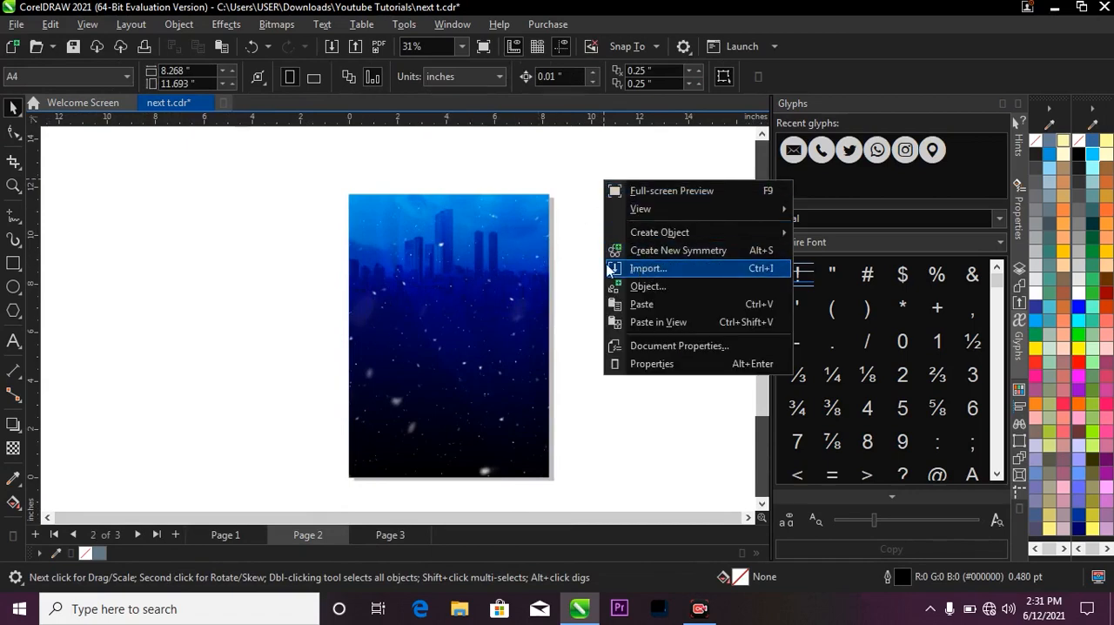
right_click(545, 166)
right_click(620, 173)
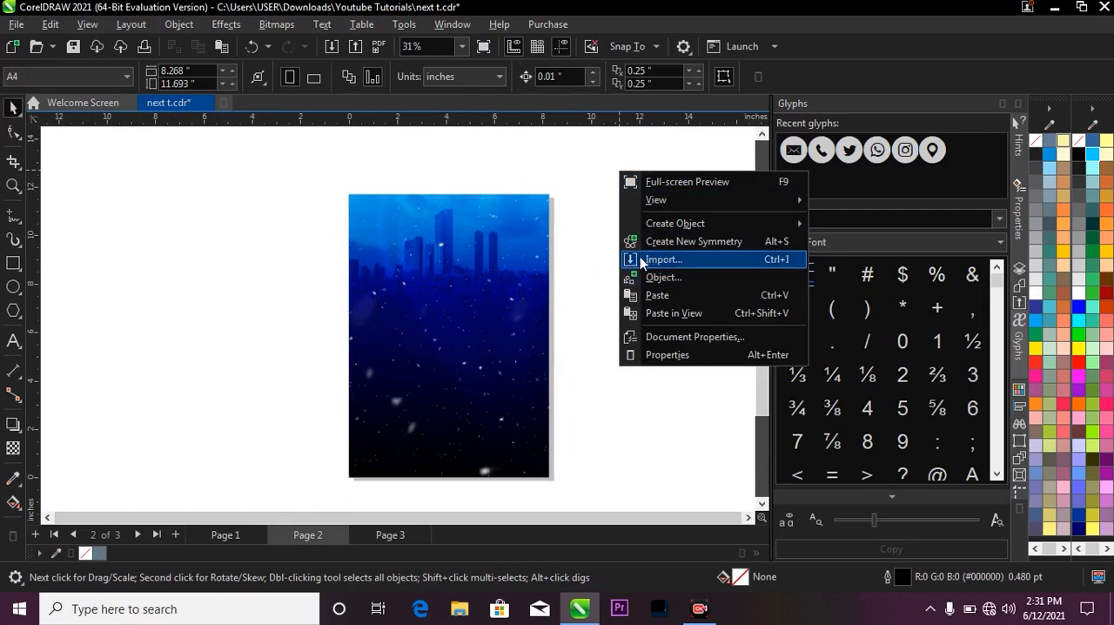
left_click(564, 252)
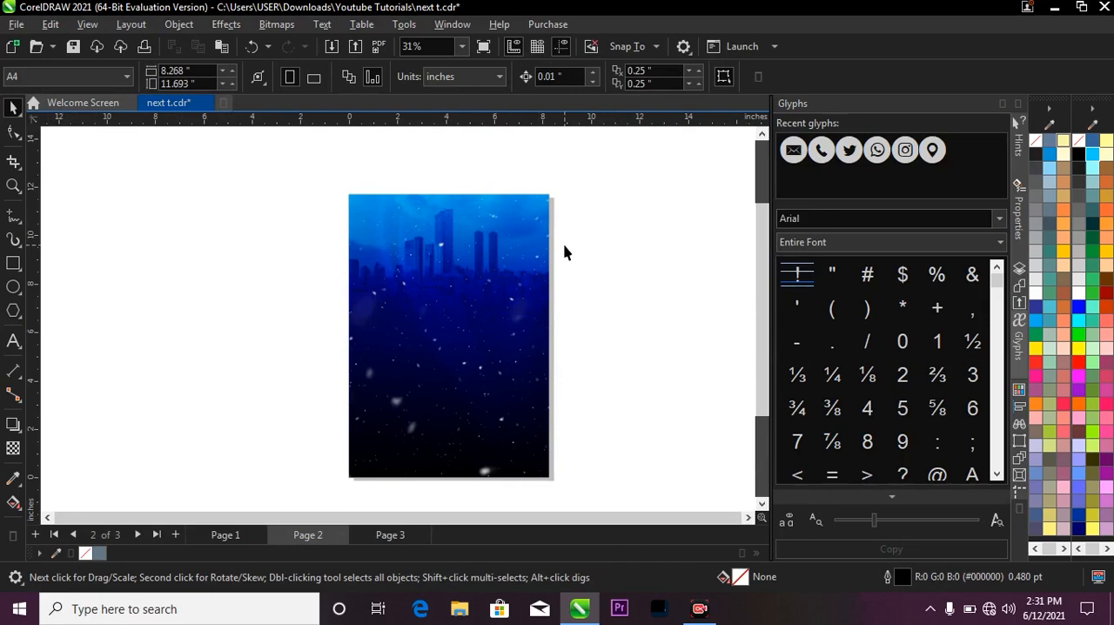
Start an image import and browse to the Resources folder in Downloads.
key("ctrl+i")
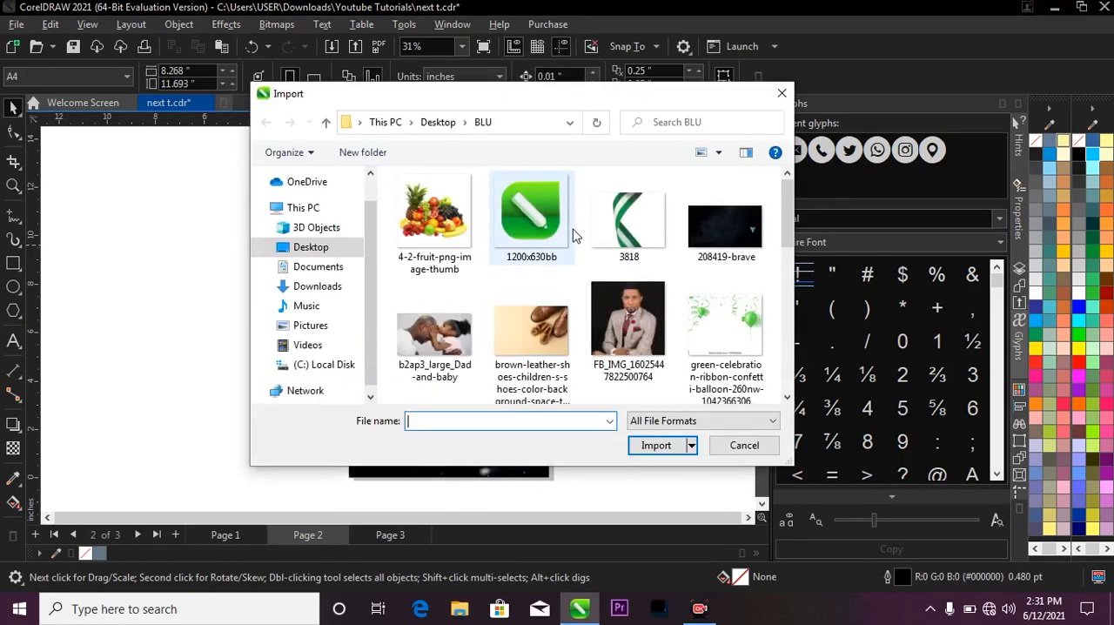
scroll(574, 236, "down", 2)
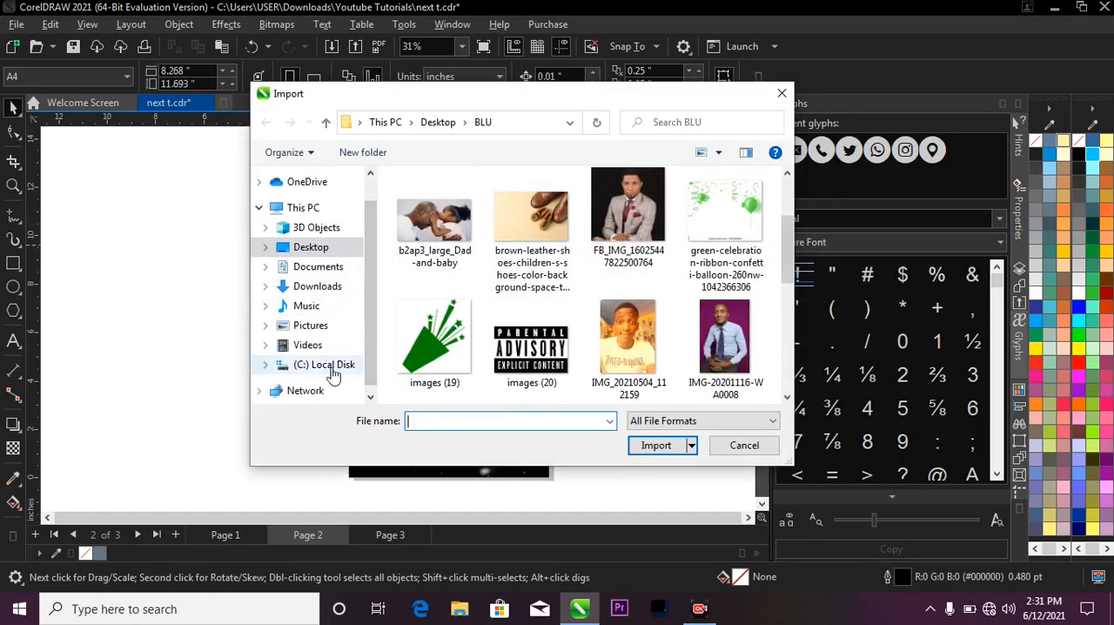
left_click(322, 270)
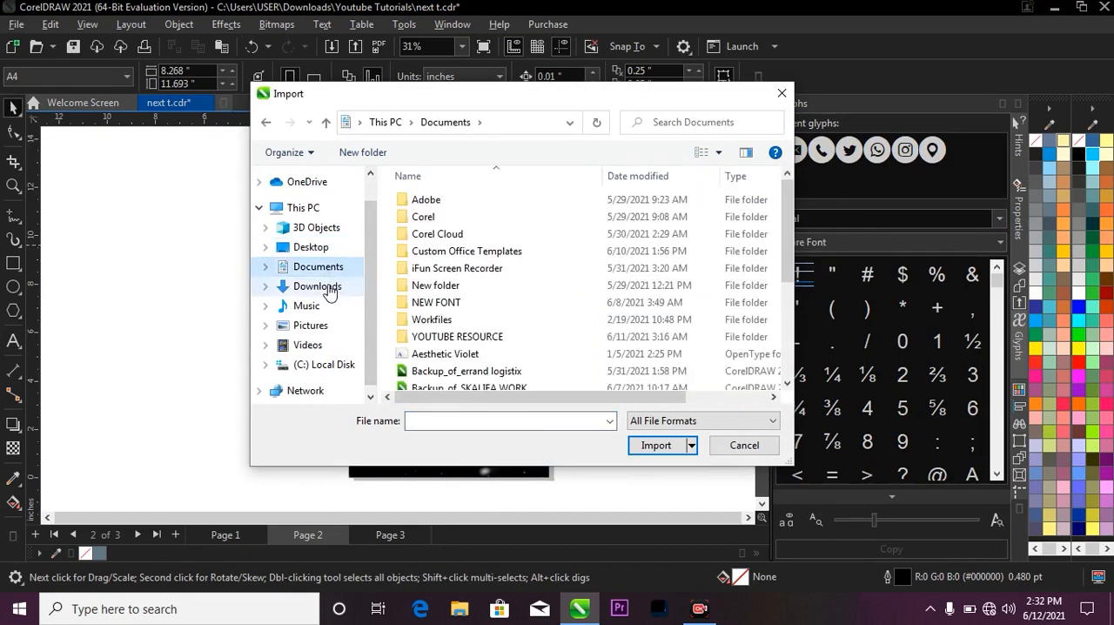
left_click(327, 288)
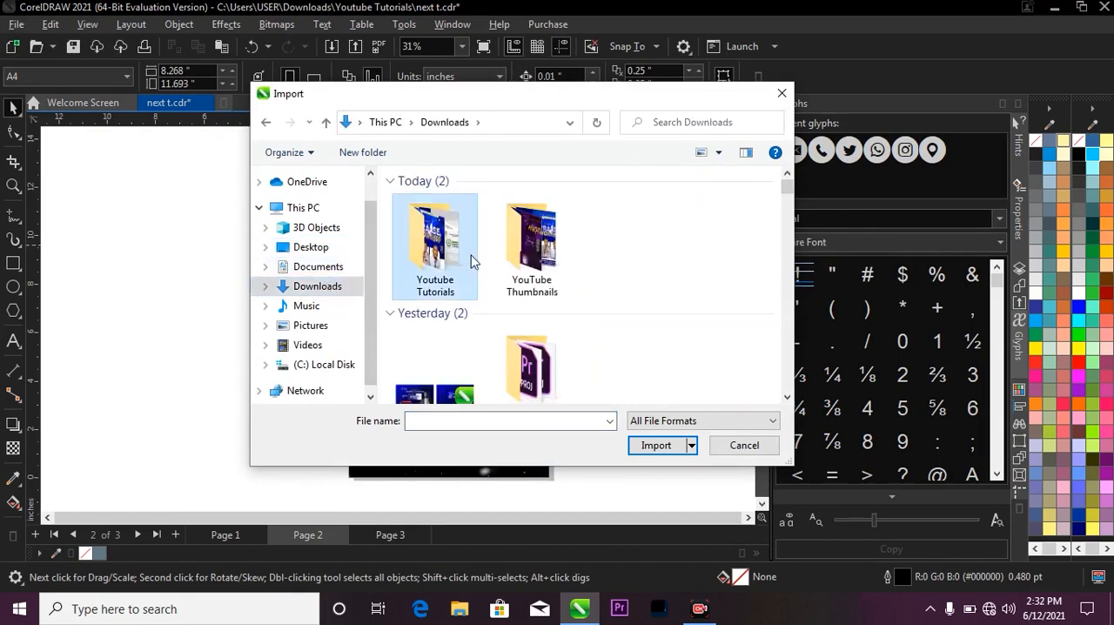
scroll(522, 243, "down", 15)
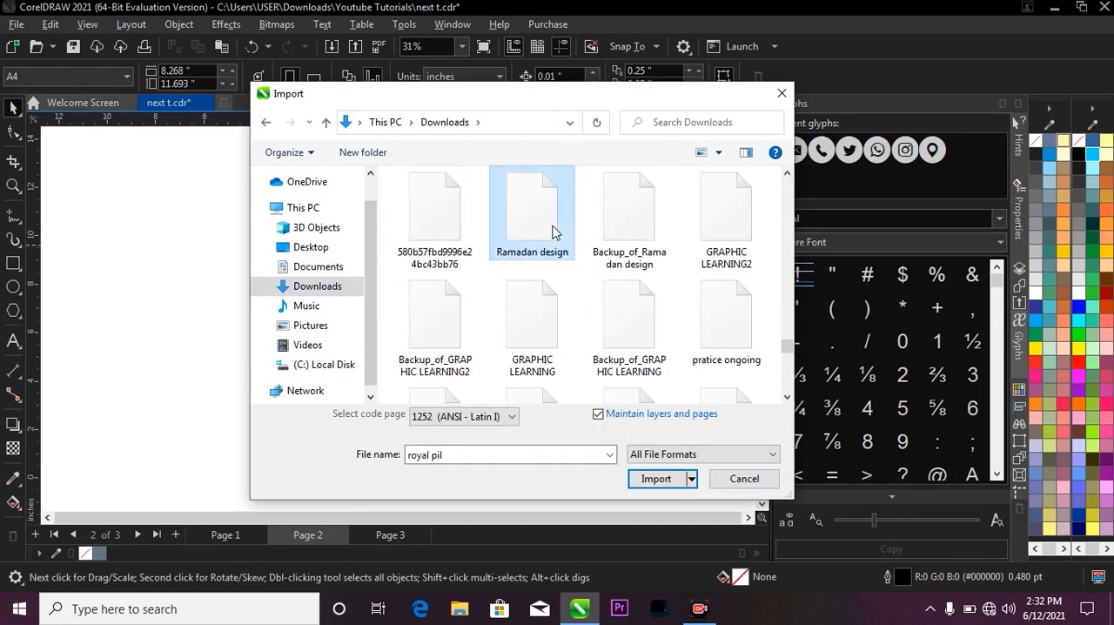
left_click(555, 232)
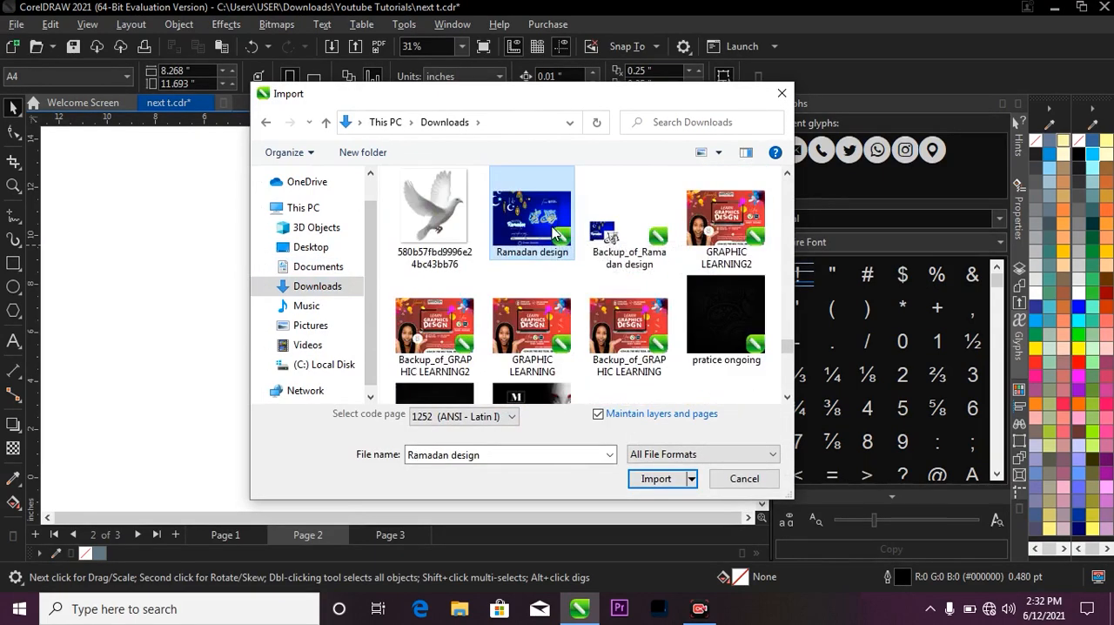
scroll(554, 232, "up", 5)
double_click(545, 220)
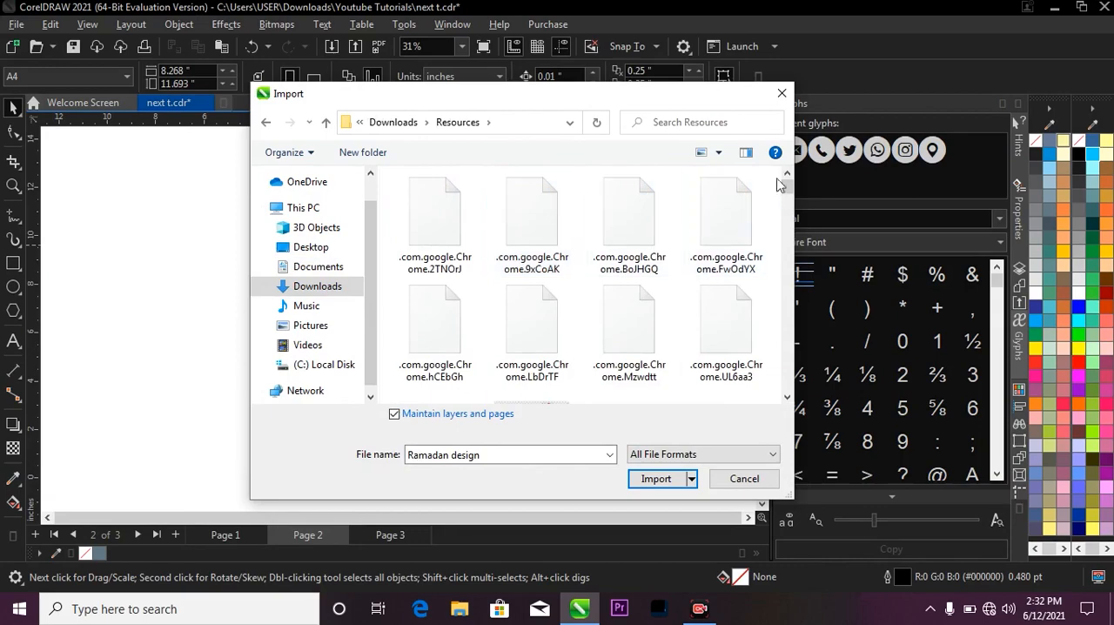
Import the torn paper image rcLo5dqGi and place it across the page, about 12.2 in wide.
left_click_drag(787, 189, 776, 373)
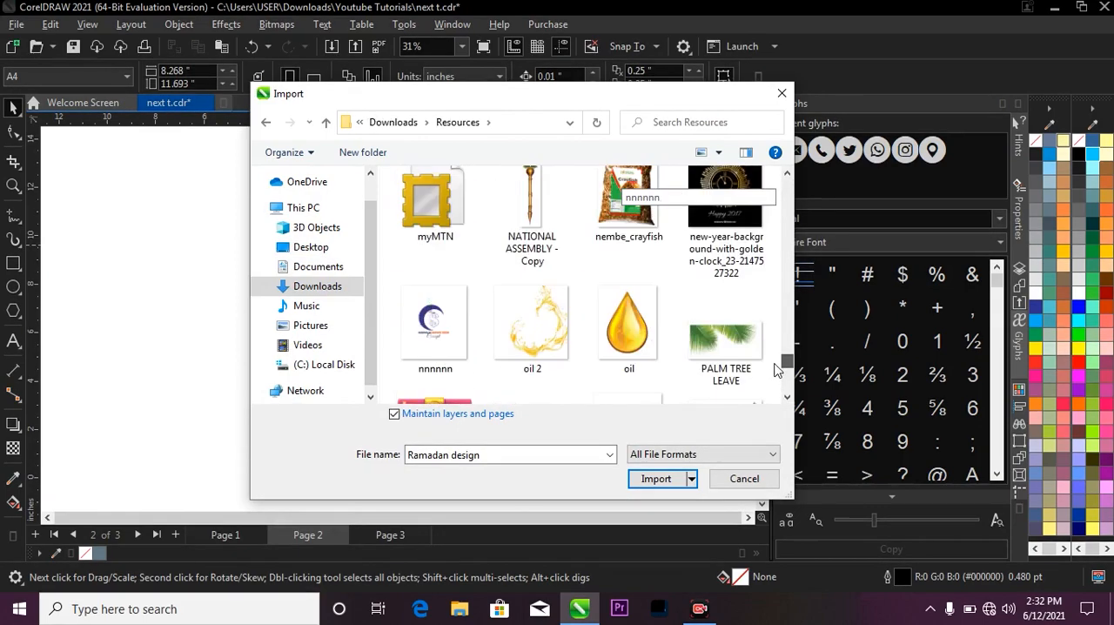
scroll(641, 322, "down", 5)
scroll(609, 252, "up", 1)
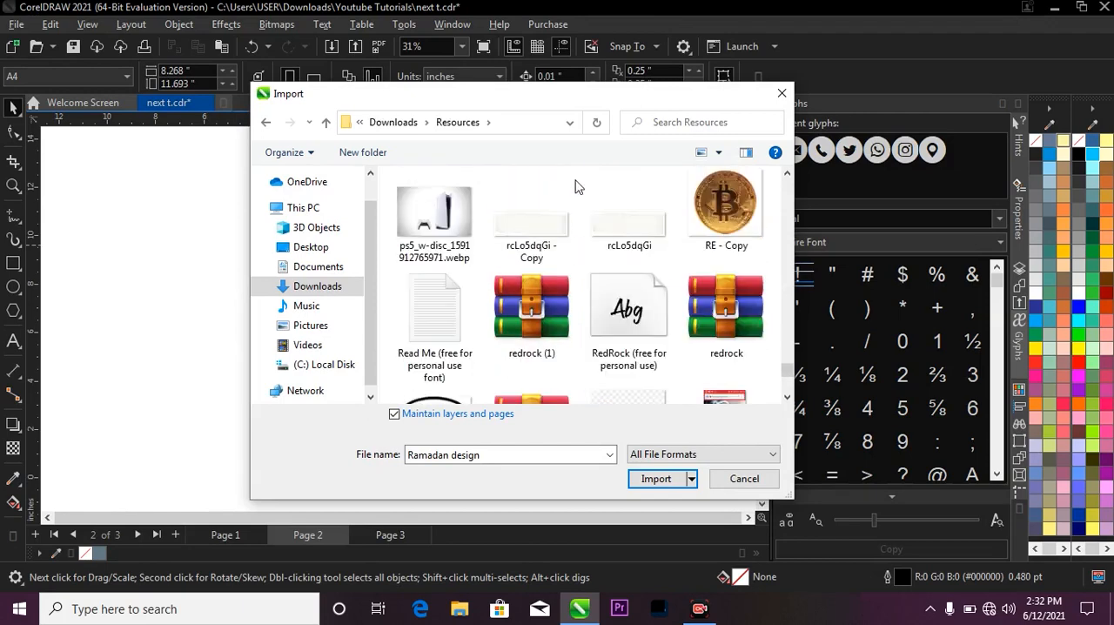
left_click(606, 224)
left_click(656, 478)
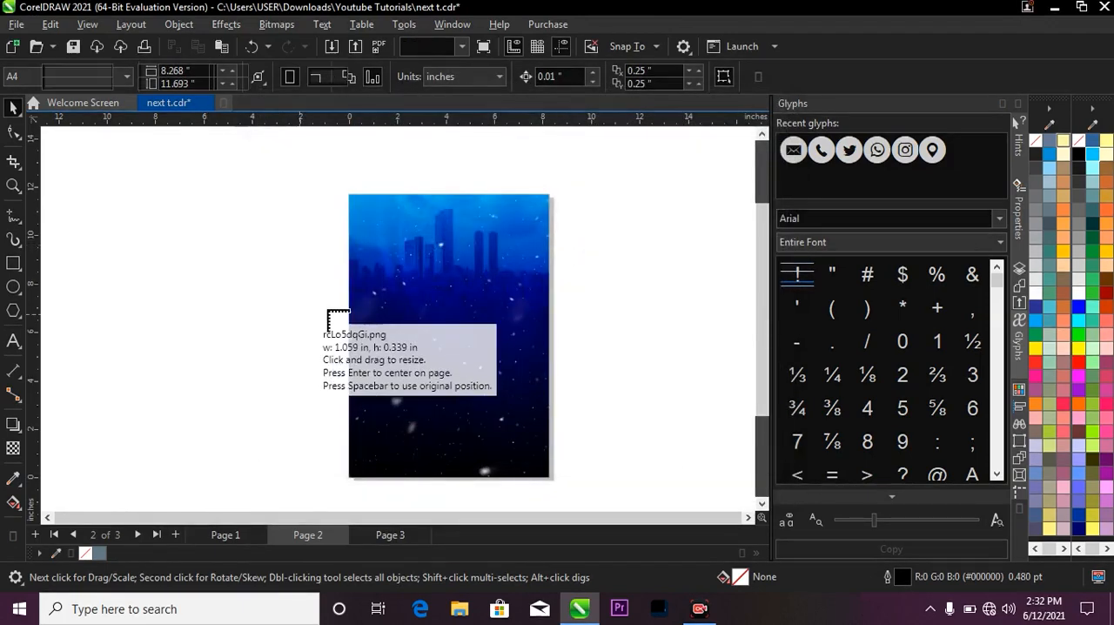
left_click_drag(523, 425, 626, 430)
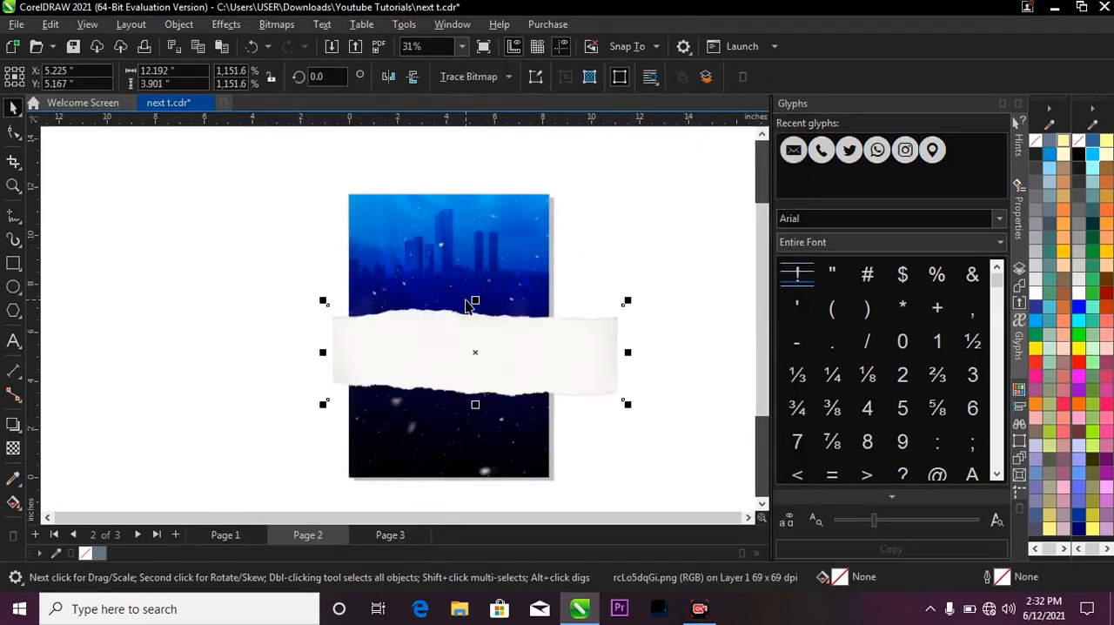
Stretch the torn paper to about 13.6 by 6.4 in and move it down over the page's lower part.
mouse_move(475, 336)
left_mouse_down()
mouse_move(484, 347)
mouse_move(472, 329)
left_mouse_up()
left_click_drag(468, 289, 468, 255)
left_click_drag(480, 331, 465, 407)
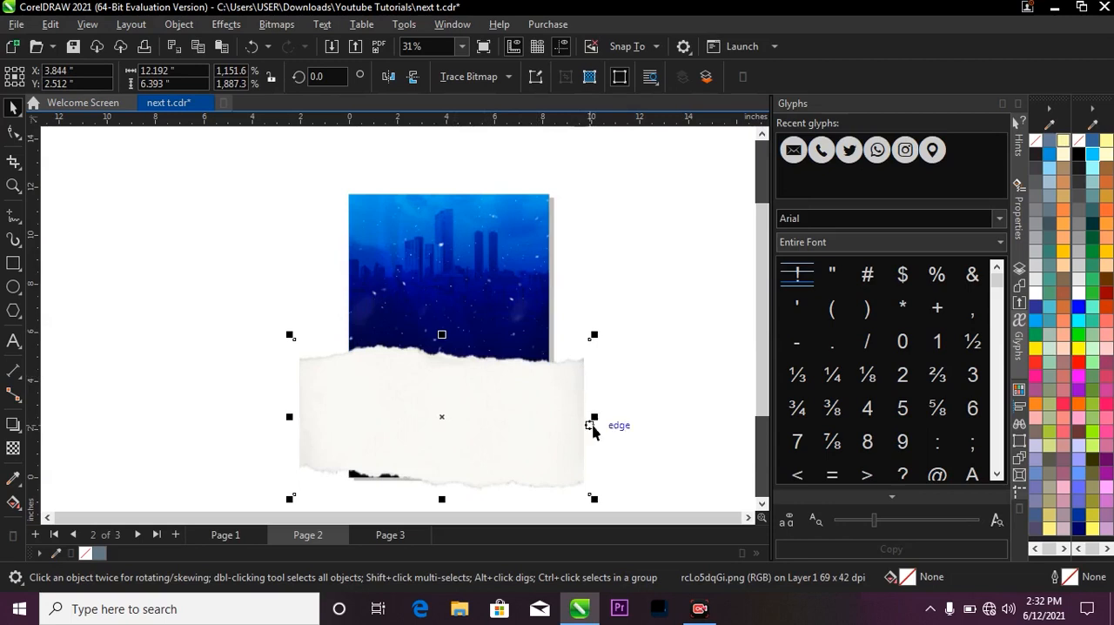
left_click_drag(594, 416, 612, 416)
left_click_drag(522, 408, 517, 424)
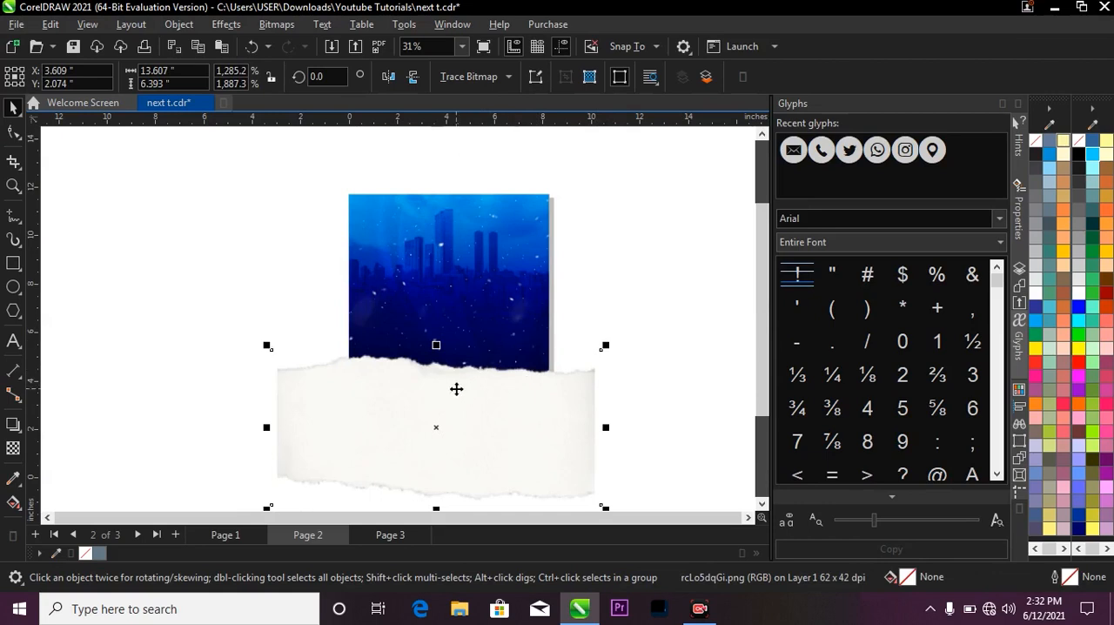
PowerClip the torn paper image inside the blue background rectangle.
right_click(456, 389)
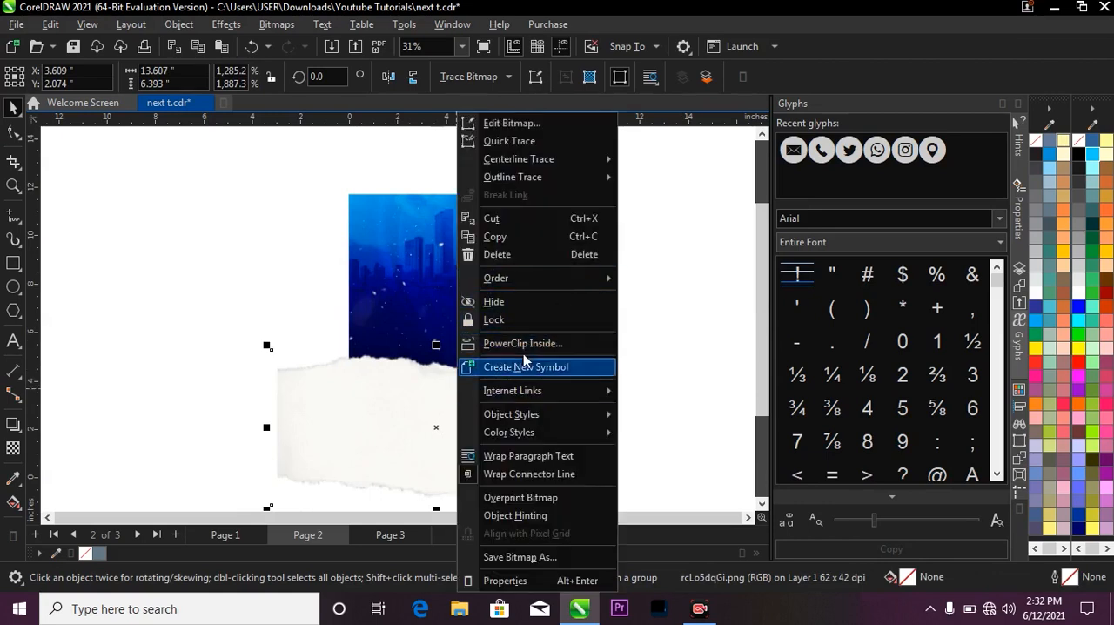
left_click(524, 344)
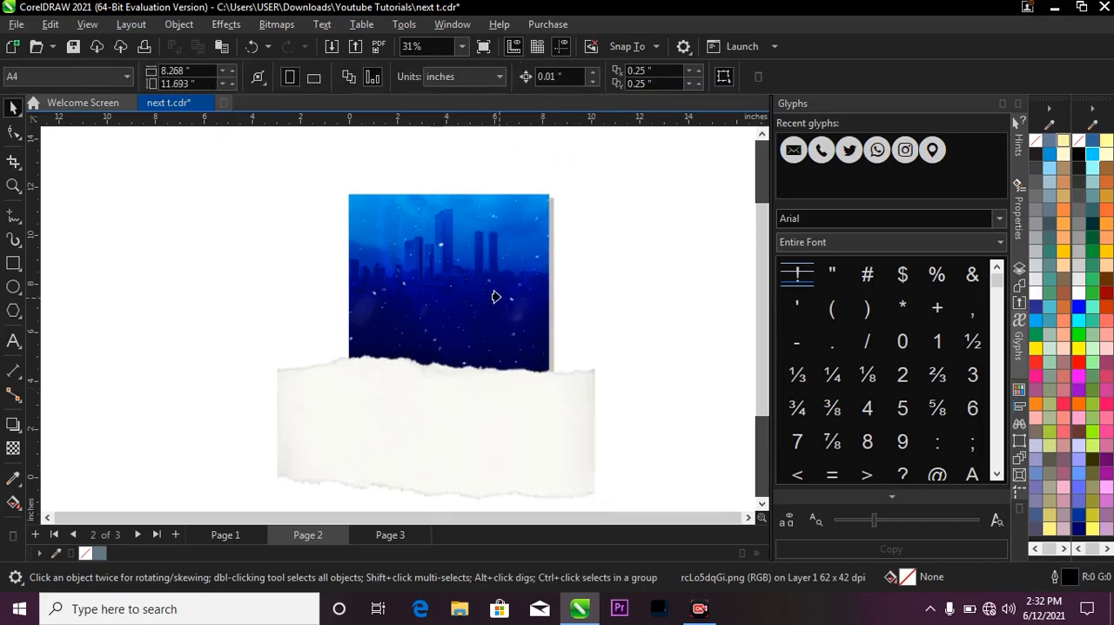
left_click(503, 305)
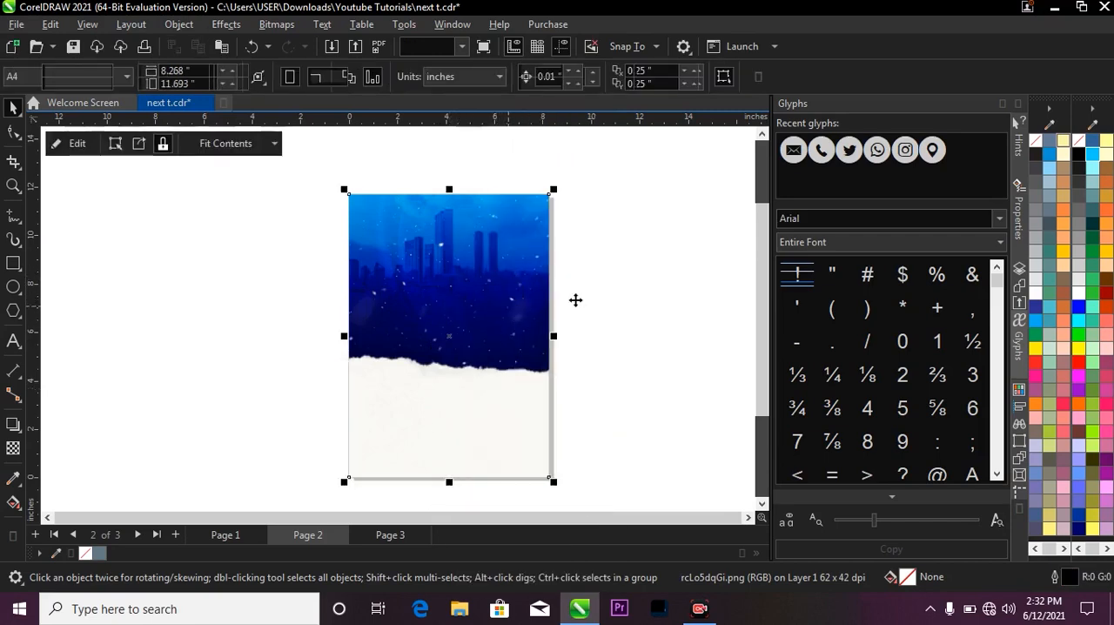
Move the clipped torn paper slightly down, rotate it slightly counterclockwise to level its torn edge, and deselect it.
left_click(474, 416)
left_click_drag(469, 404, 477, 422)
left_click(475, 412)
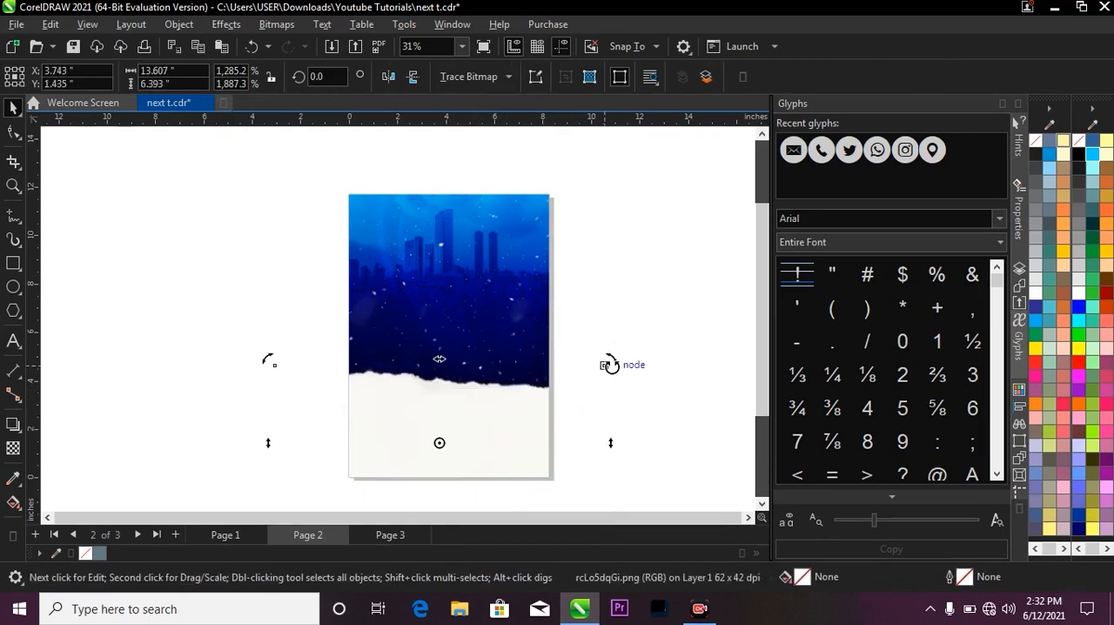
left_click_drag(611, 361, 612, 356)
left_click(623, 335)
key("F2")
key("F3")
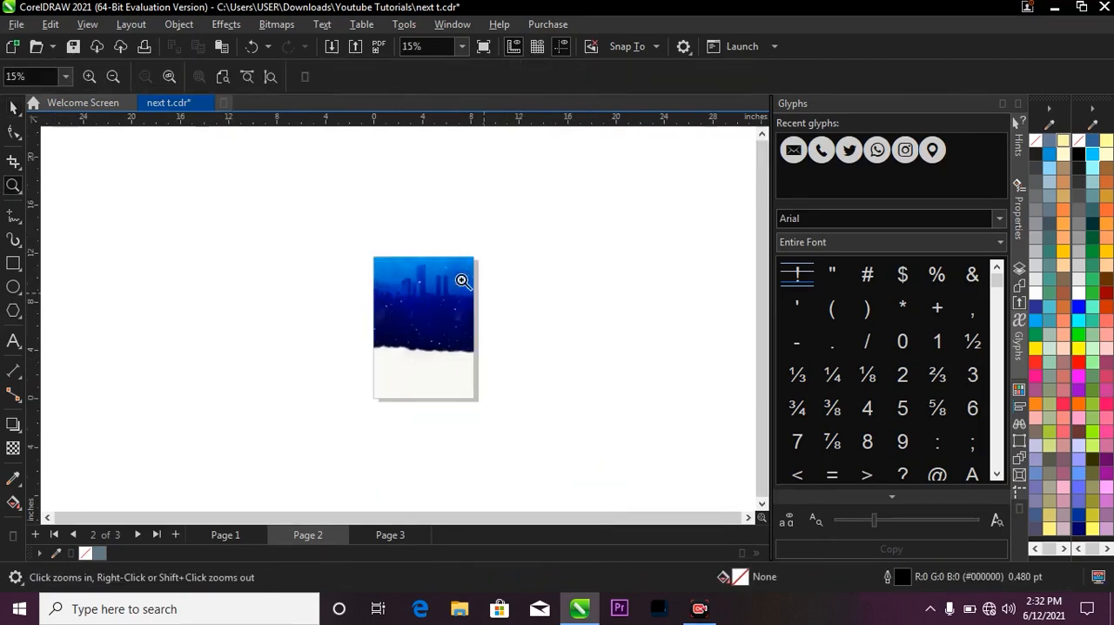
left_click_drag(318, 225, 519, 429)
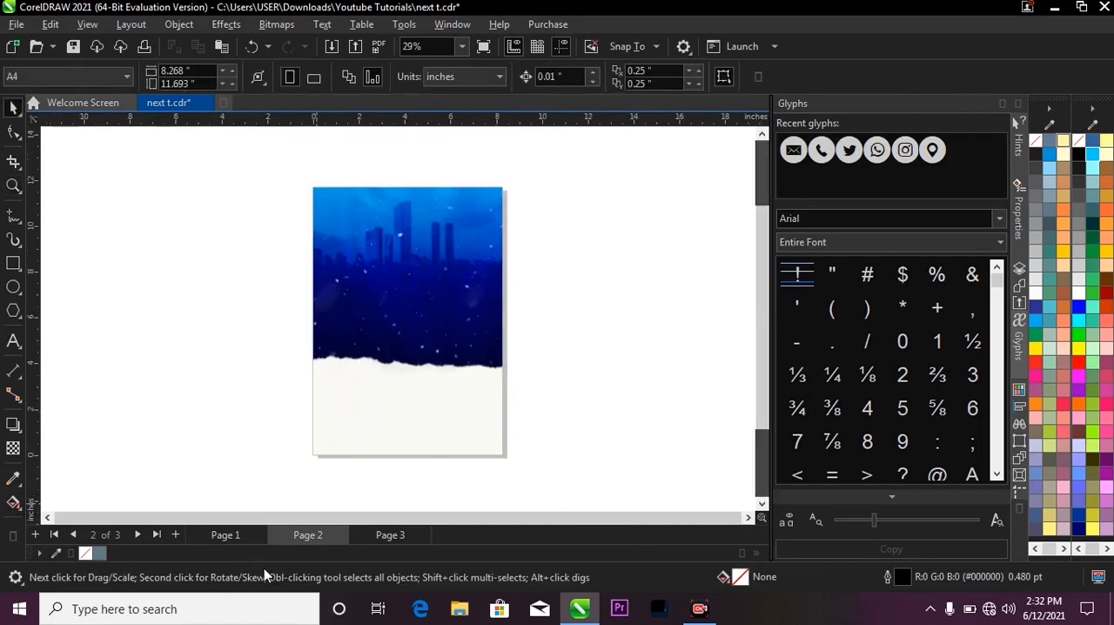
Examine the Praise & Worship title design on Page 1 and return to Page 2.
left_click(224, 534)
key("F2")
left_click_drag(302, 195, 504, 302)
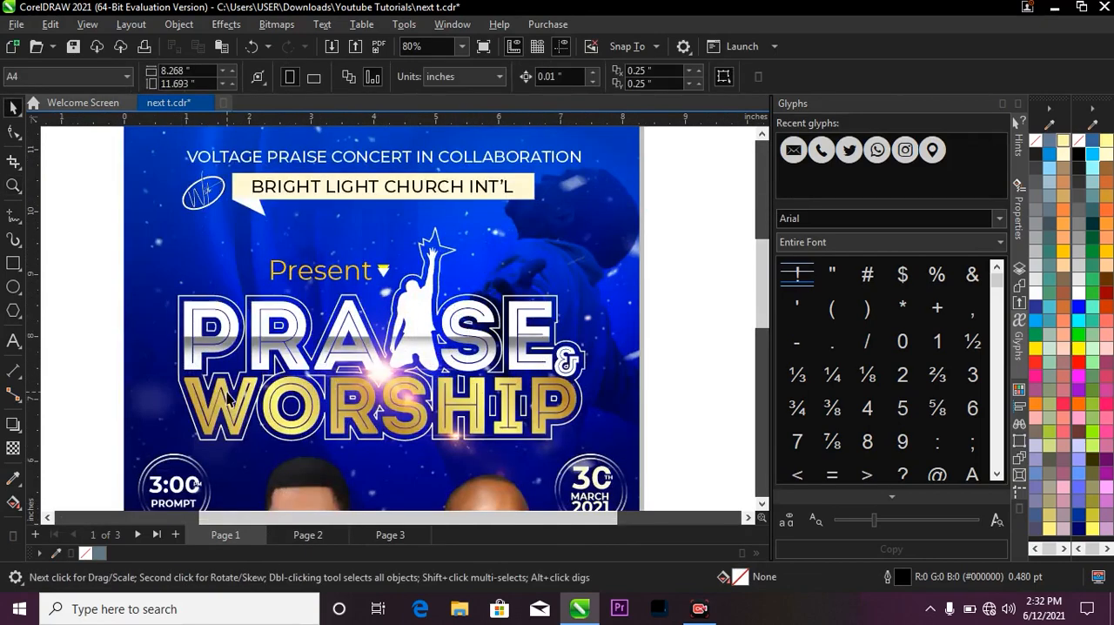
scroll(438, 288, "down", 4)
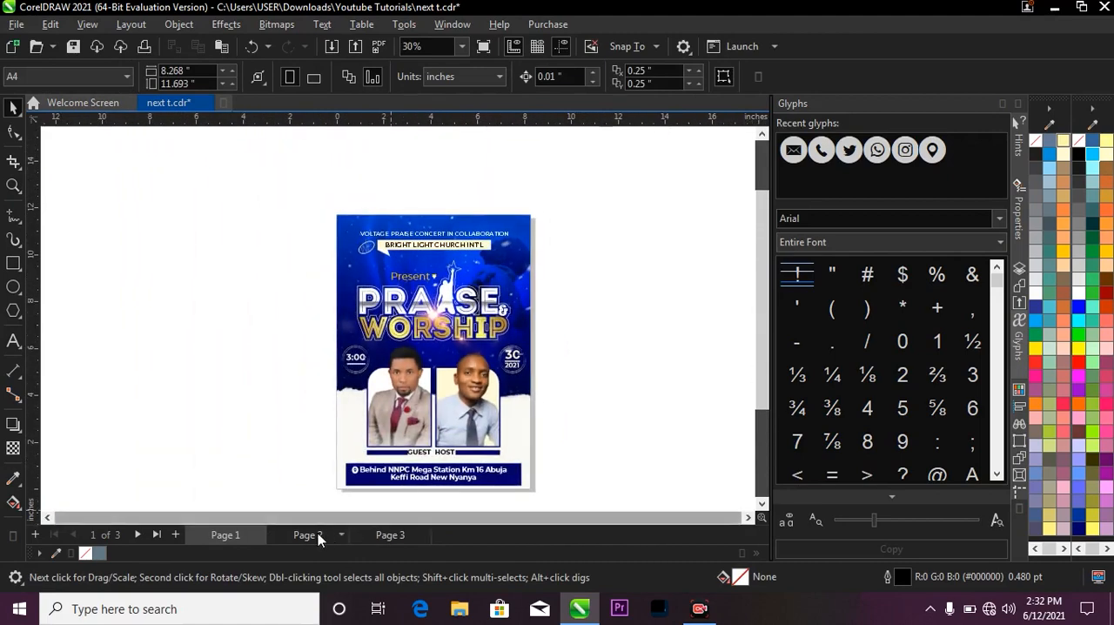
left_click(308, 534)
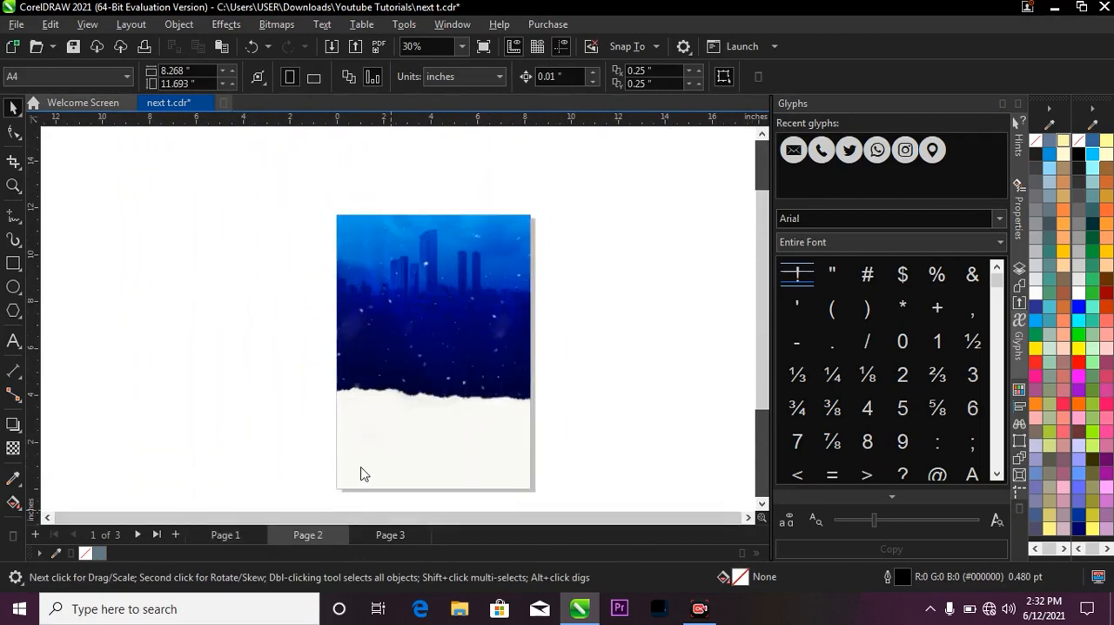
Add the two-line text "praise & / worship" over the background below the skyline and enlarge it to about 82 pt.
left_click(13, 340)
scroll(417, 277, "up", 4)
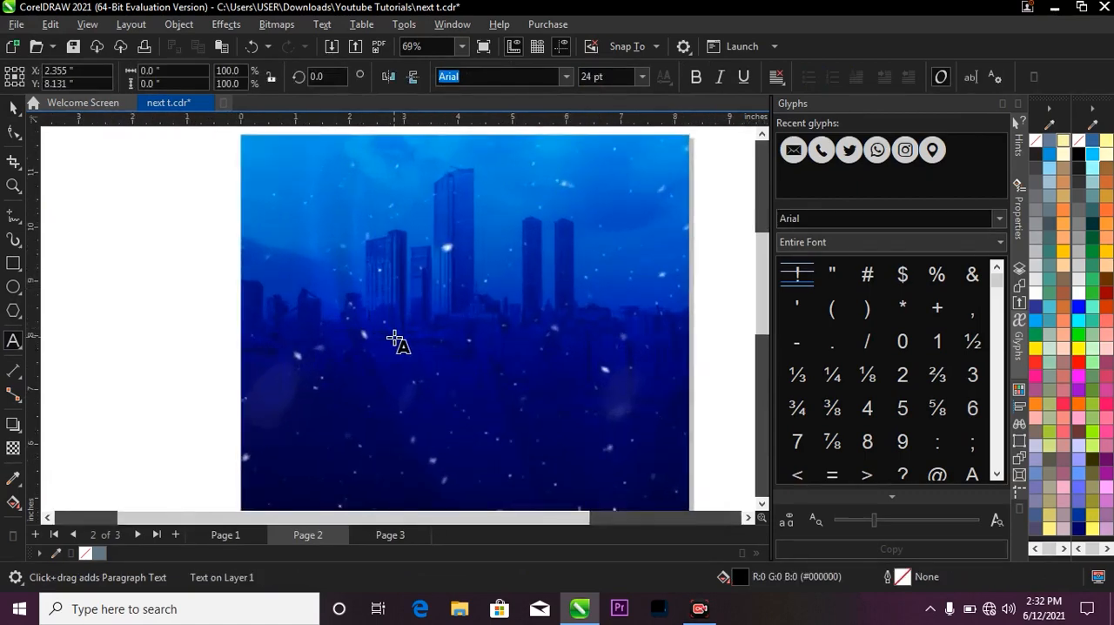
type("pa")
type("aise &")
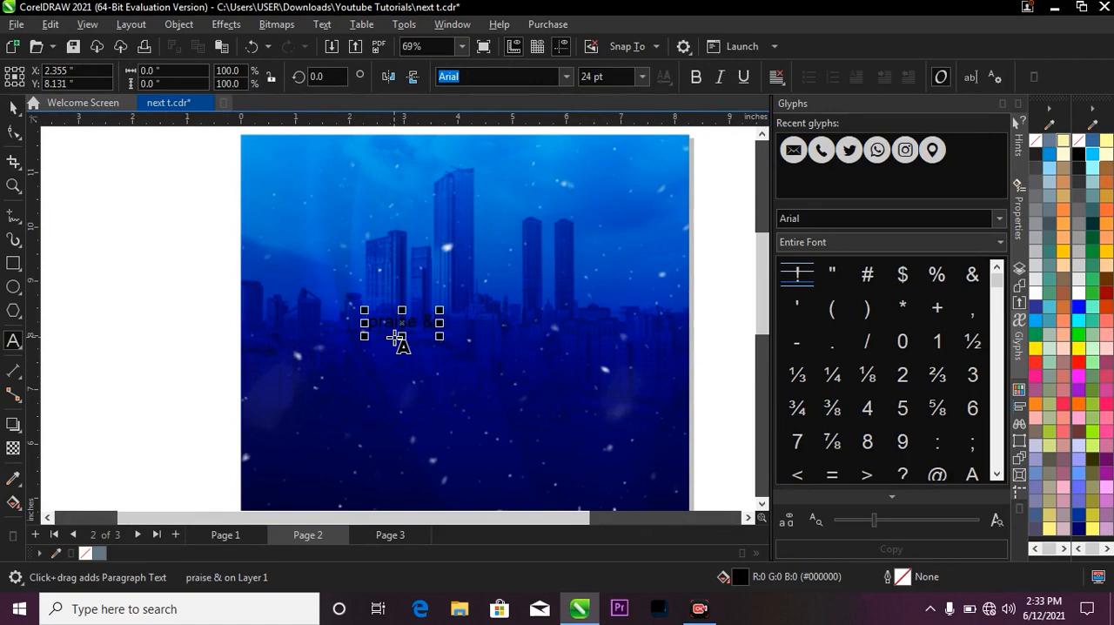
key("Return")
type("worship")
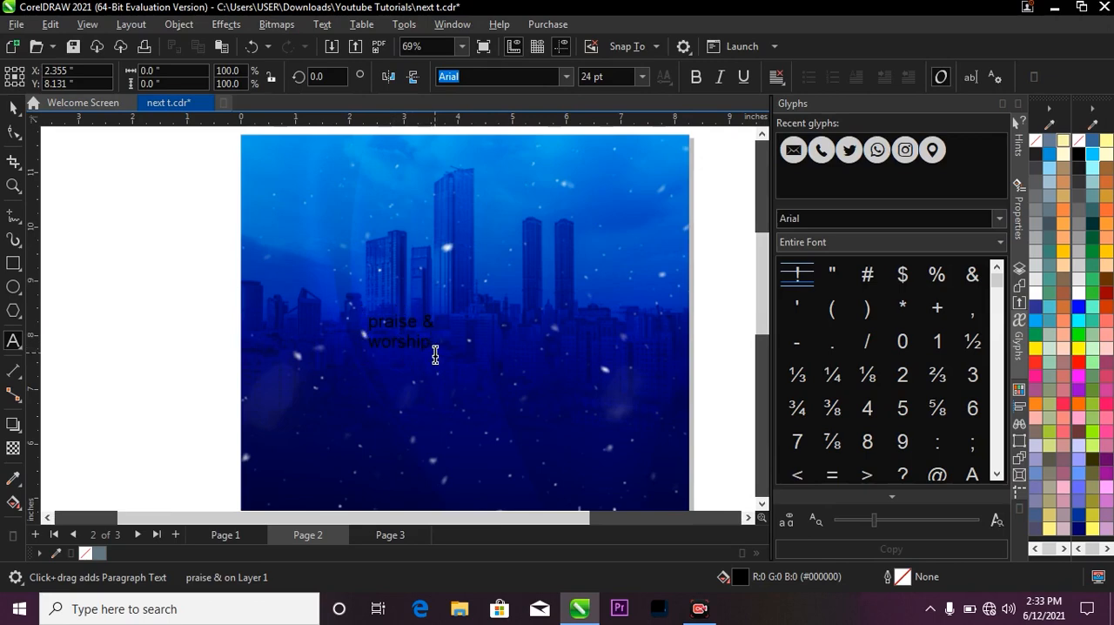
left_click_drag(438, 358, 599, 449)
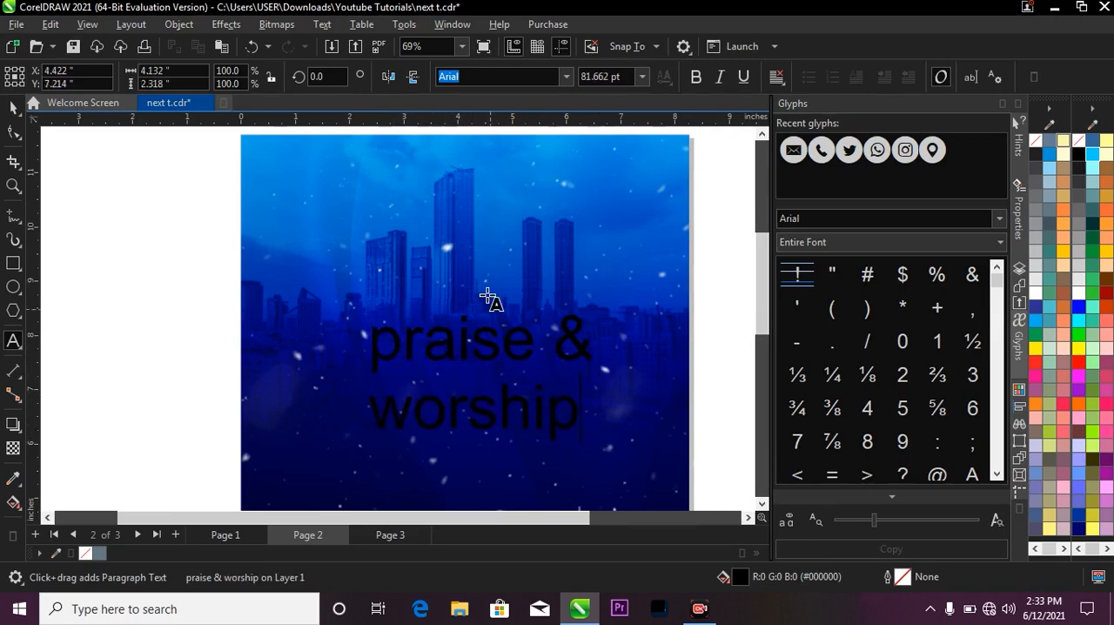
key("ctrl+space")
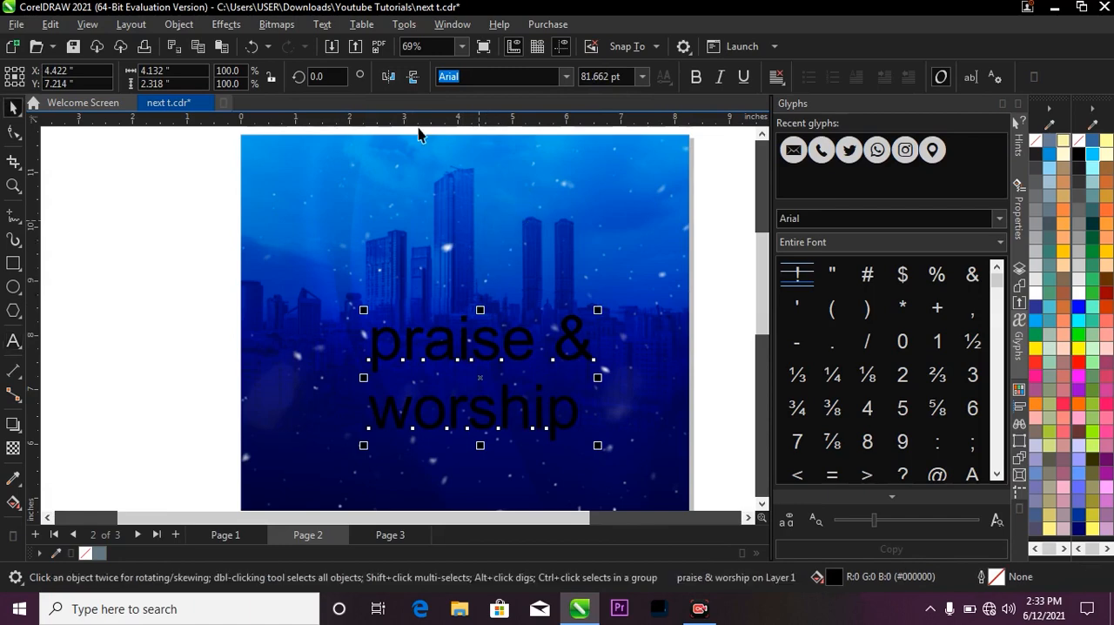
Change the praise & worship text to UPPERCASE and move it up and left over the skyline.
left_click(322, 24)
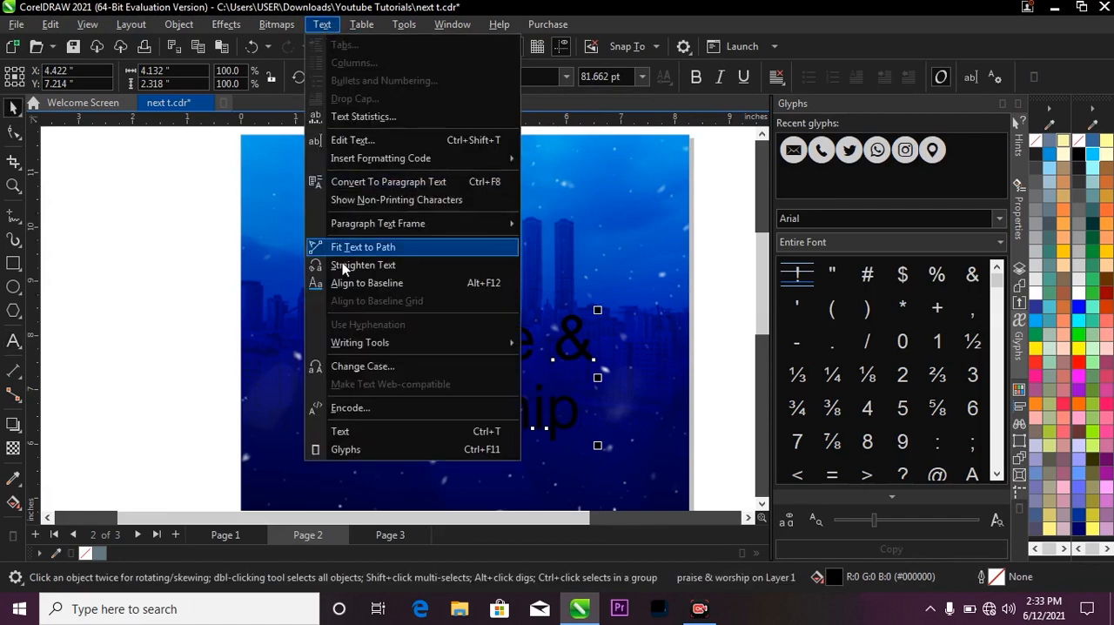
left_click(418, 372)
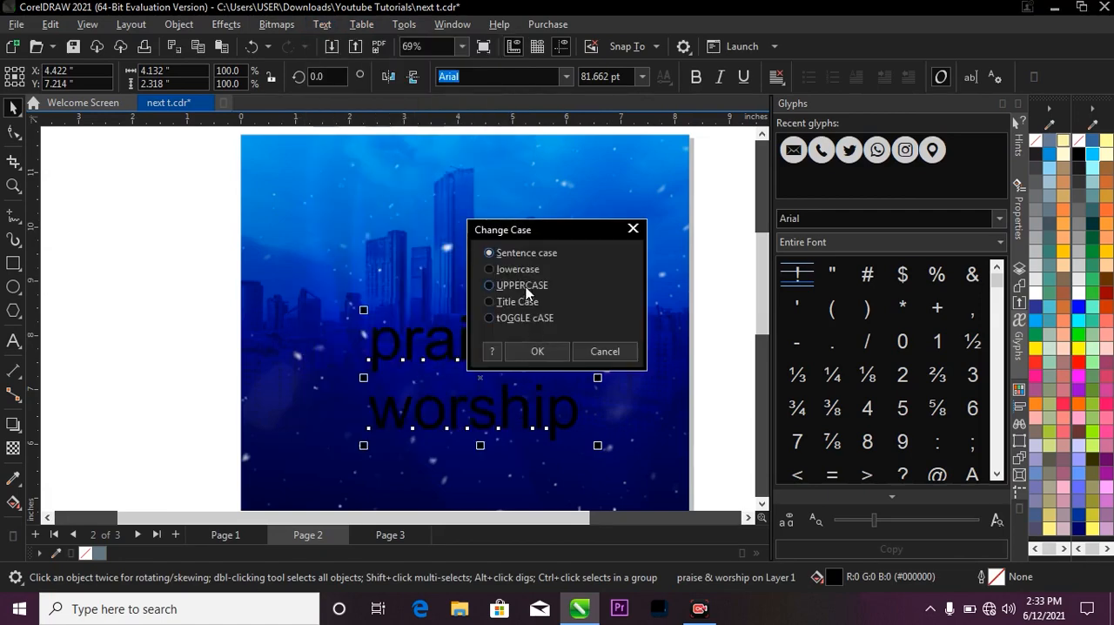
left_click(541, 350)
left_click_drag(544, 343, 499, 295)
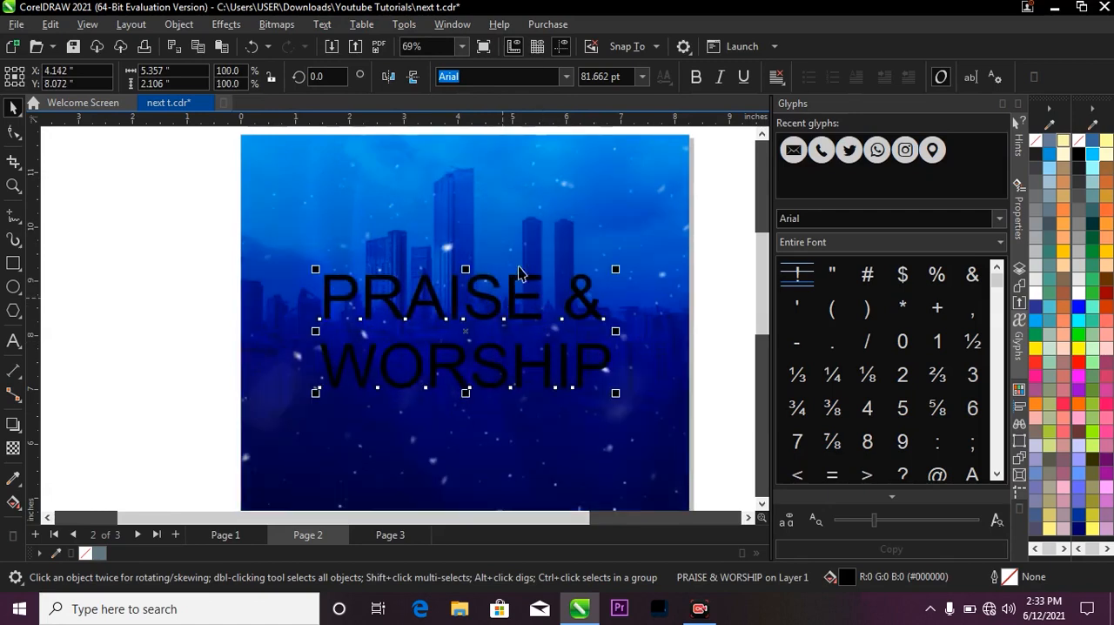
scroll(499, 295, "down", 2)
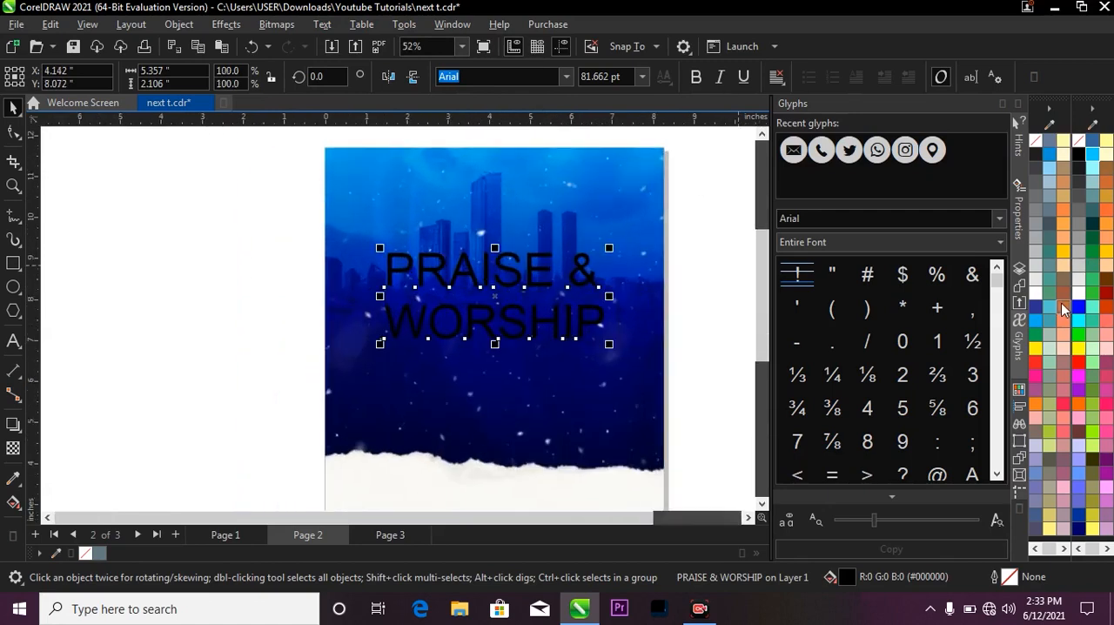
Fill the PRAISE & WORSHIP text with white and set its font to Intro Inline.
left_click(1038, 298)
scroll(462, 179, "up", 2)
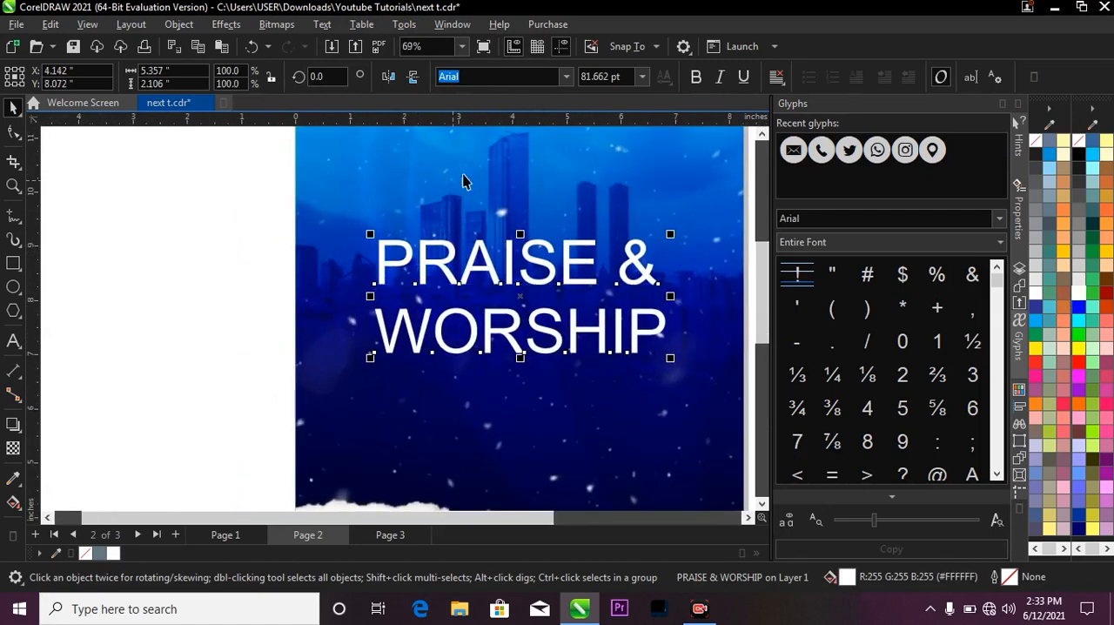
scroll(505, 162, "down", 3)
left_click(561, 78)
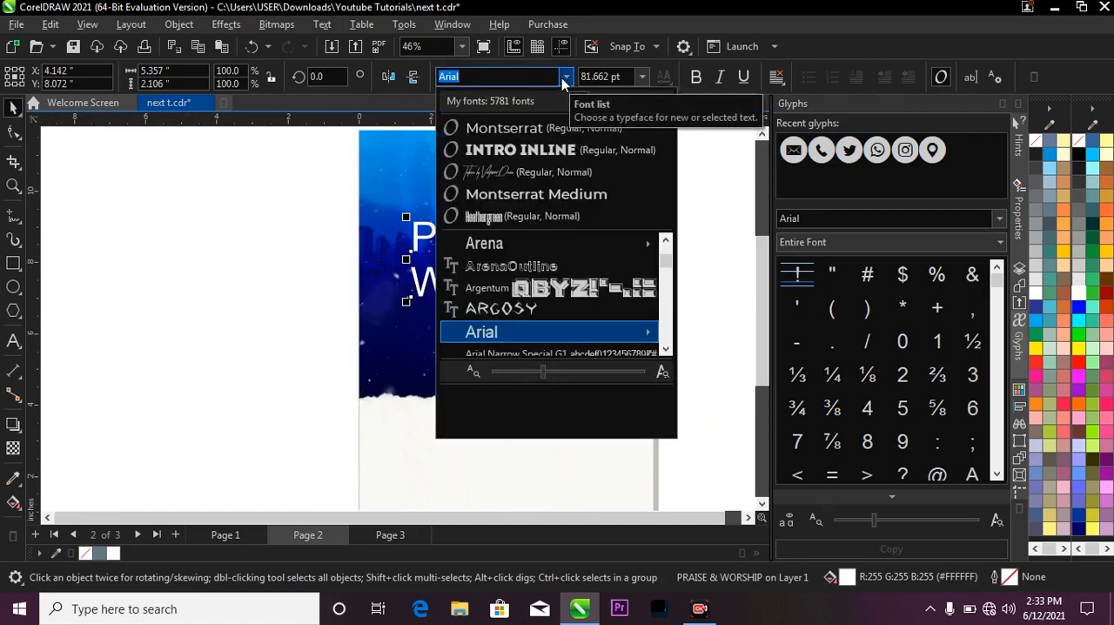
type("in")
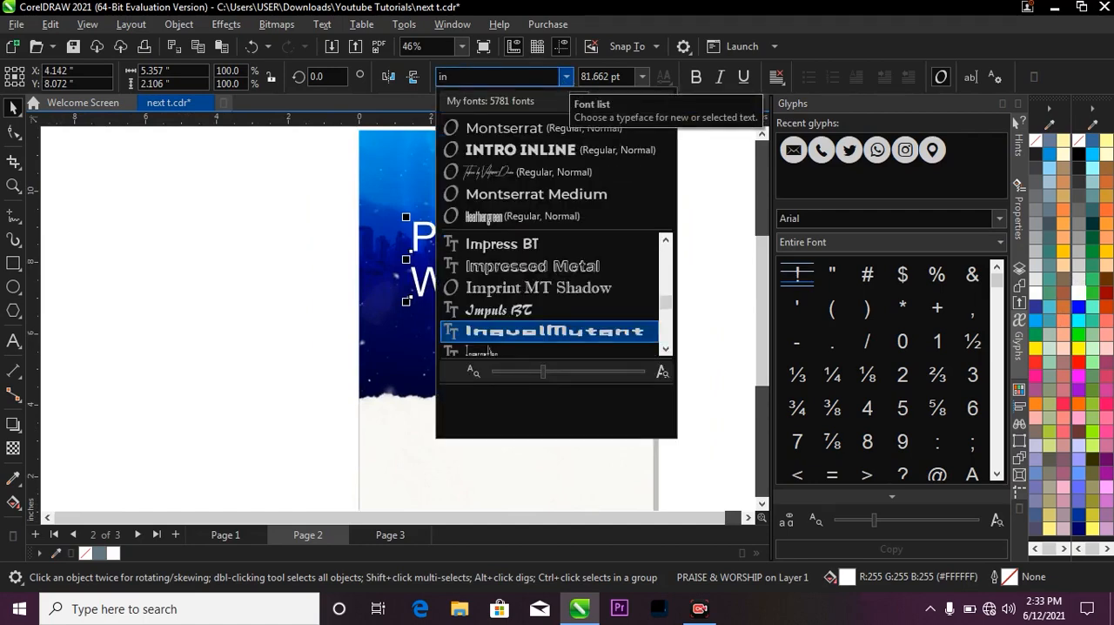
type("t")
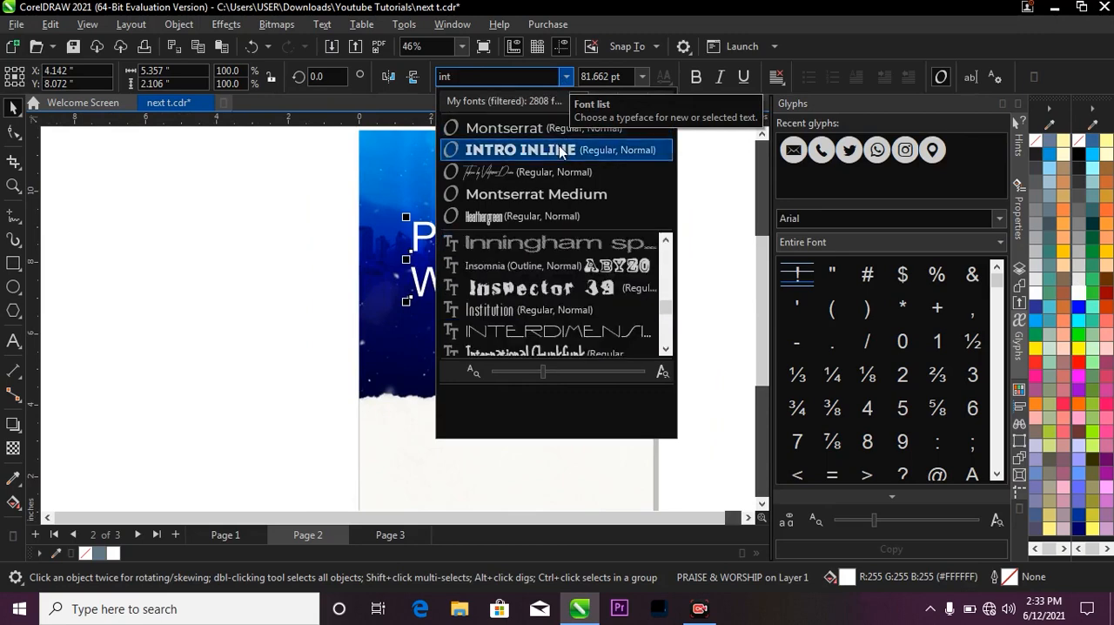
left_click(559, 153)
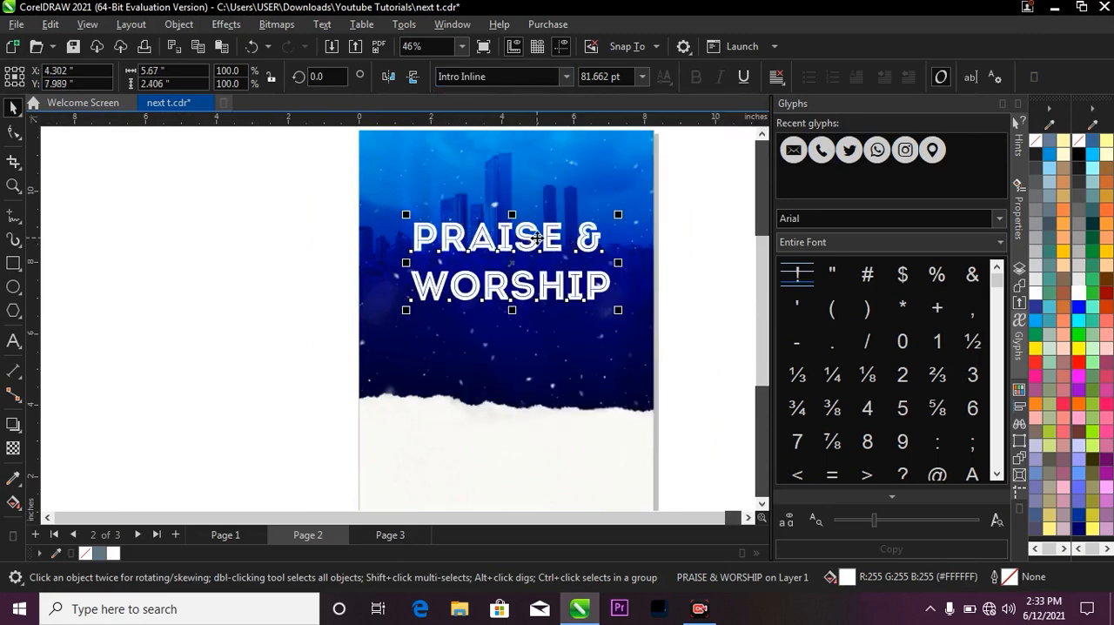
Break the title text apart into separate PRAISE, & and WORSHIP objects and move the ampersand aside to the page's right edge.
scroll(535, 240, "up", 1)
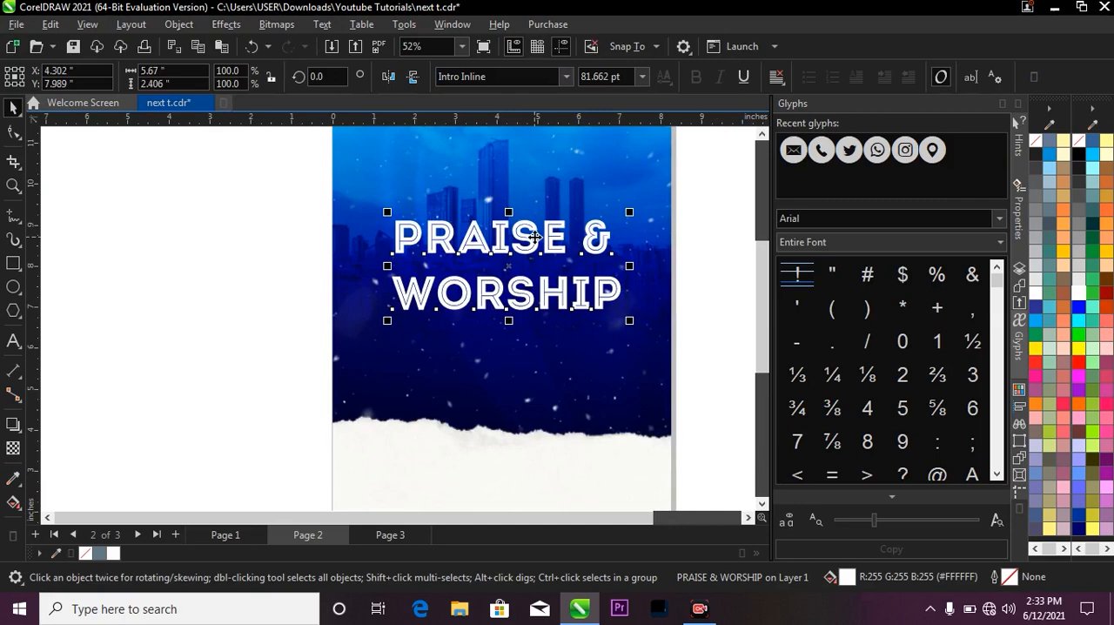
left_click(534, 236, "ctrl")
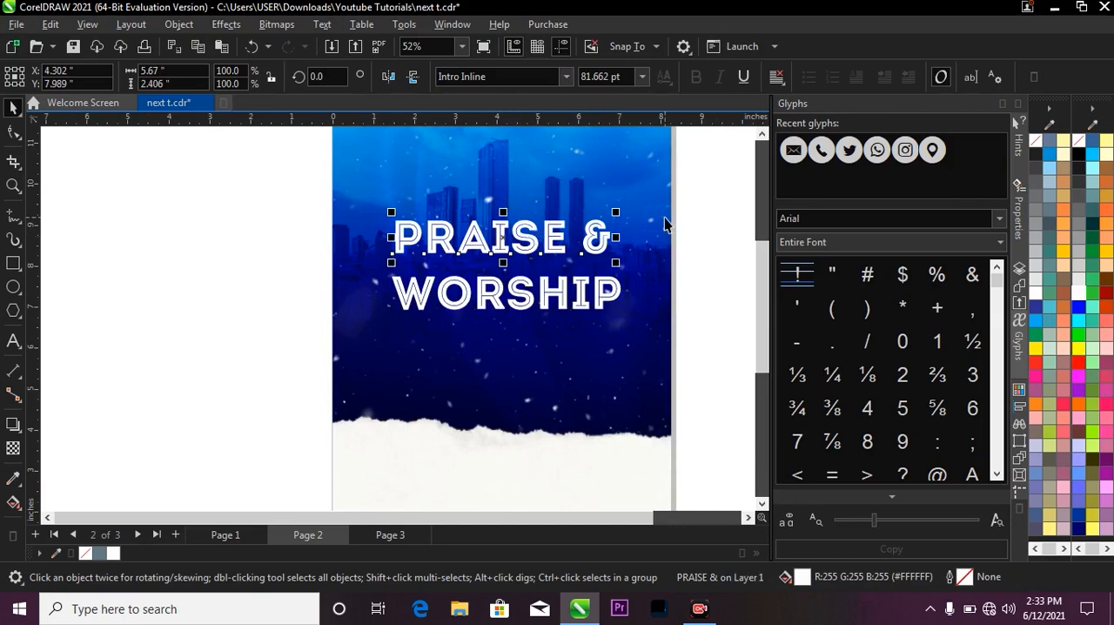
key("ctrl+k")
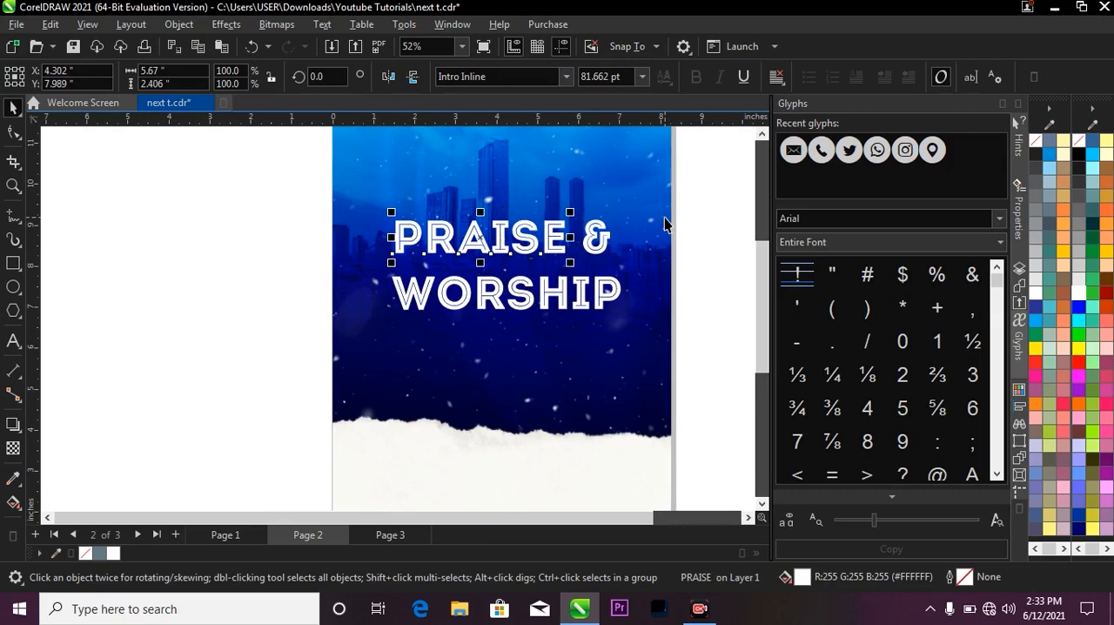
scroll(554, 209, "down", 1)
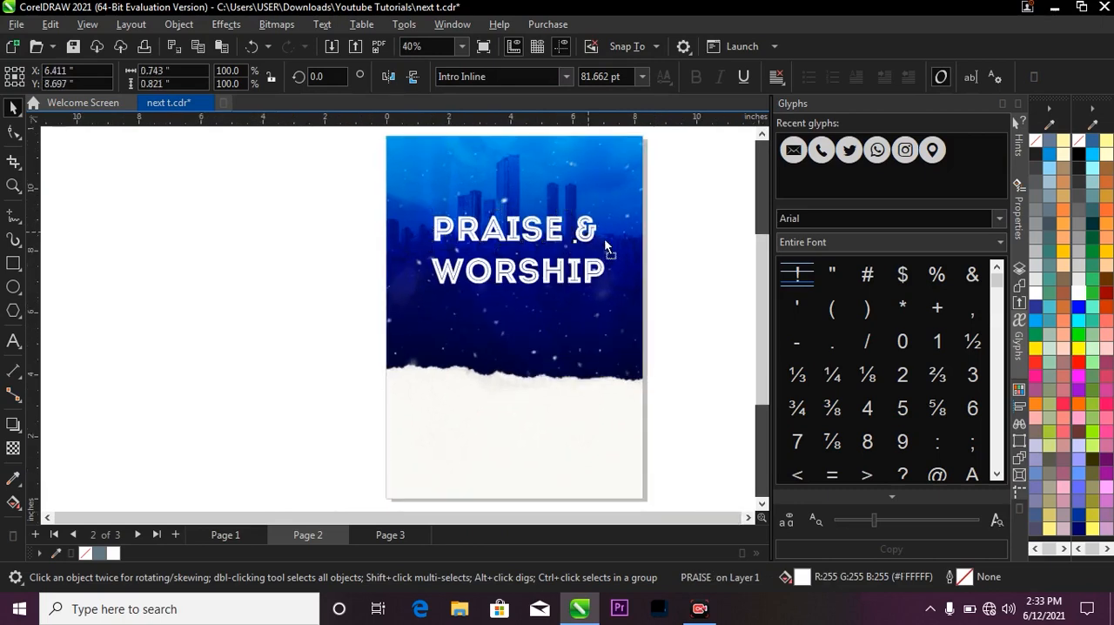
left_click_drag(597, 237, 646, 249)
Enlarge PRAISE to about 102 pt and move WORSHIP up close beneath it.
left_click(554, 224)
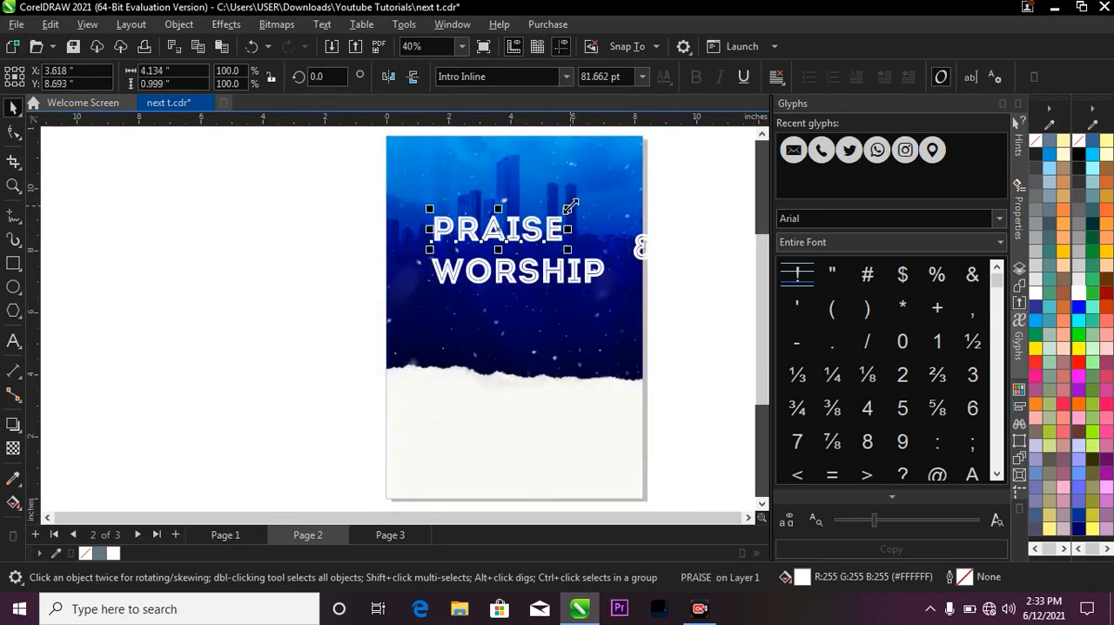
left_click_drag(570, 205, 607, 197)
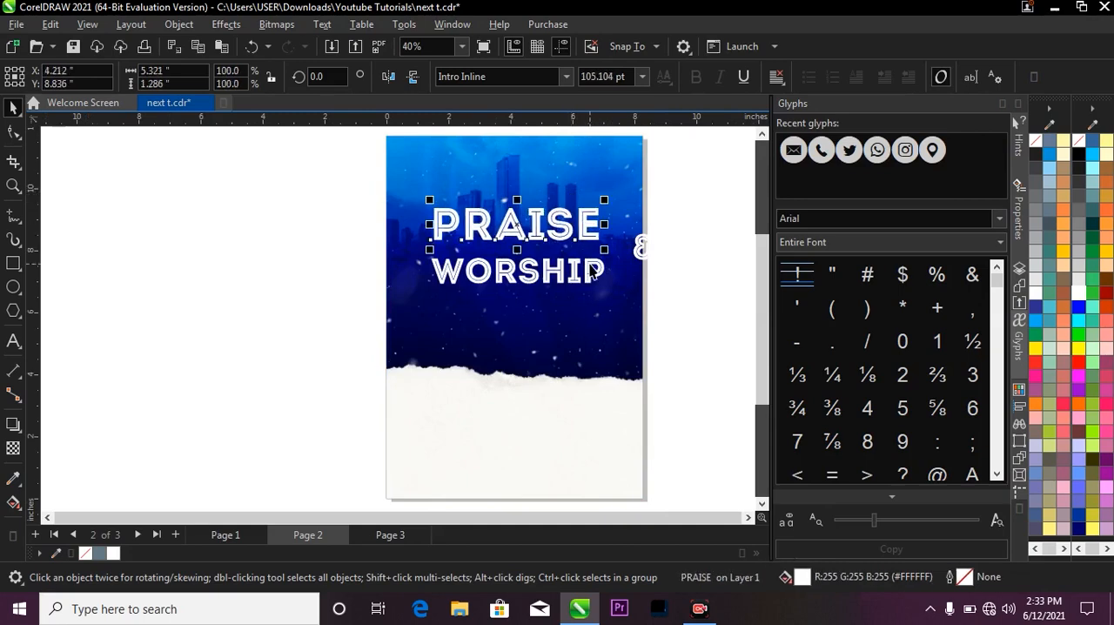
left_click_drag(590, 269, 591, 253)
left_click(638, 224)
scroll(597, 217, "up", 2)
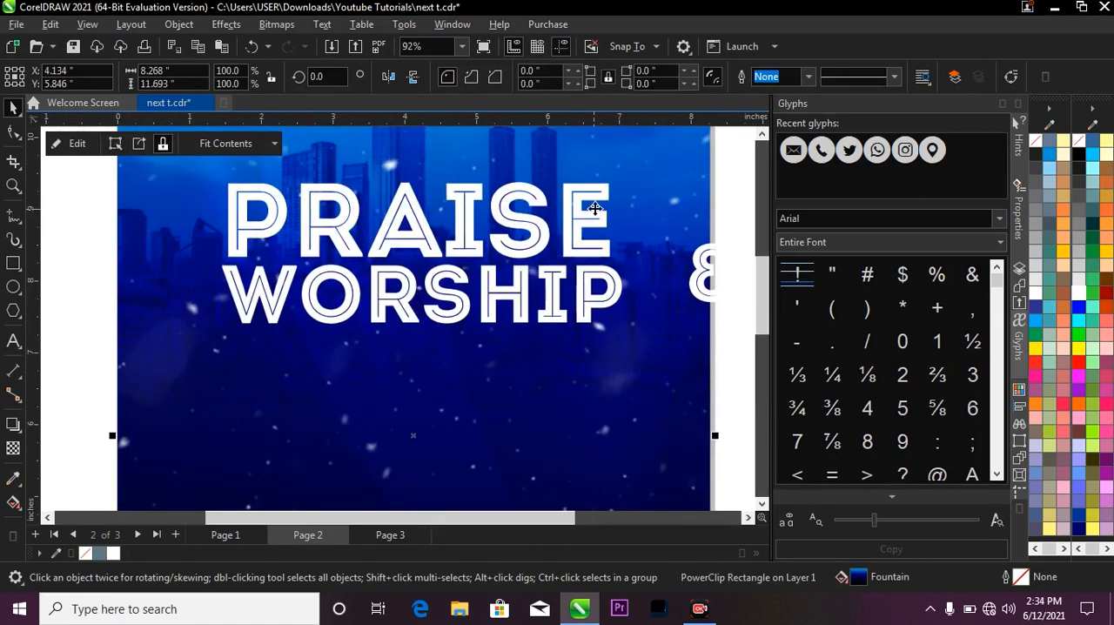
left_click(604, 204)
left_click_drag(614, 173, 603, 170)
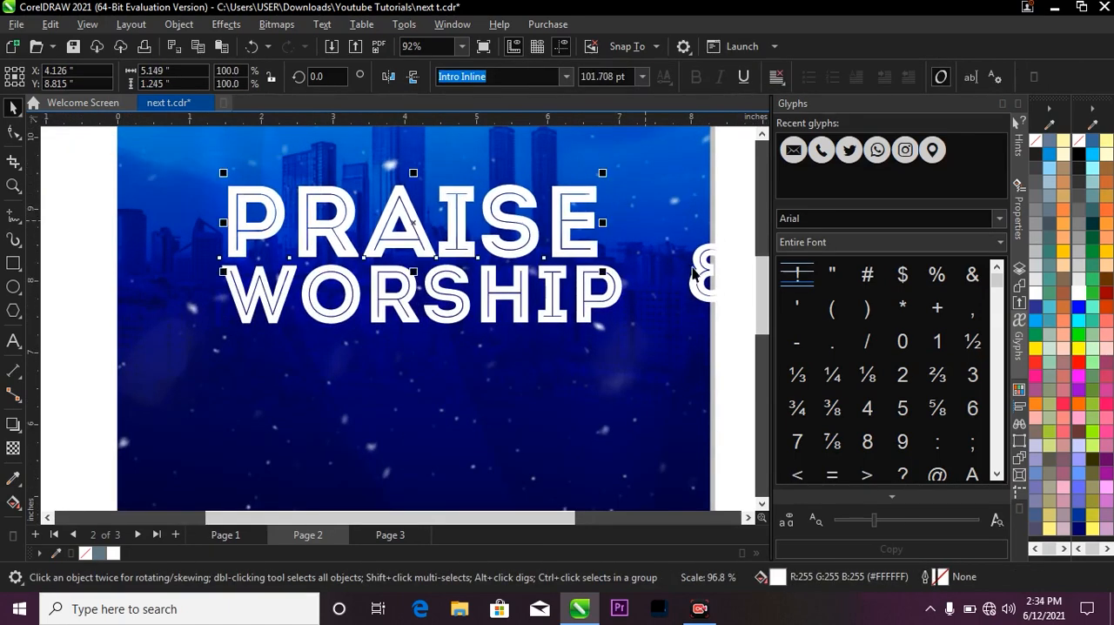
Shrink the ampersand to about 47 pt and place it at the end of PRAISE, just above WORSHIP.
left_click_drag(694, 272, 613, 246)
scroll(610, 239, "up", 3)
scroll(612, 240, "down", 5)
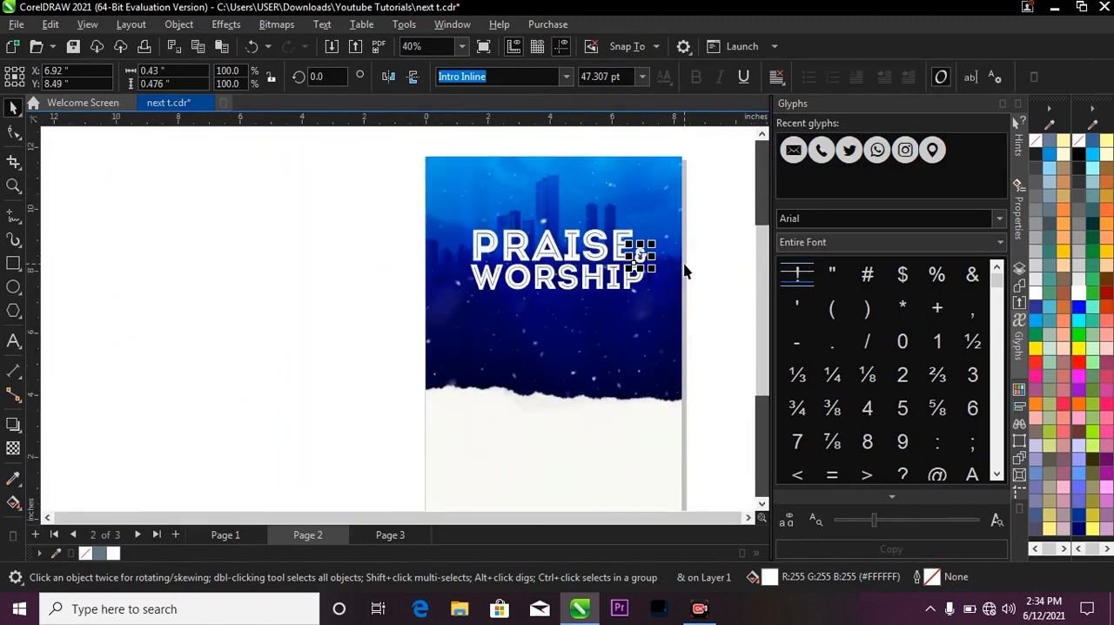
Group the PRAISE, & and WORSHIP text objects together.
left_click_drag(331, 201, 663, 321)
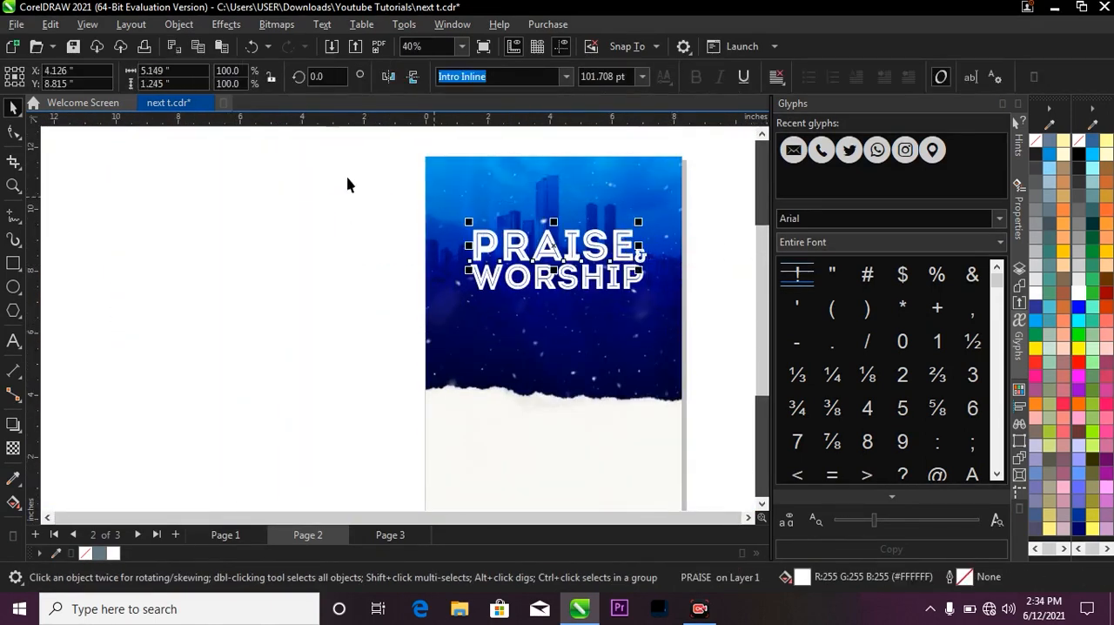
left_click_drag(348, 181, 640, 306)
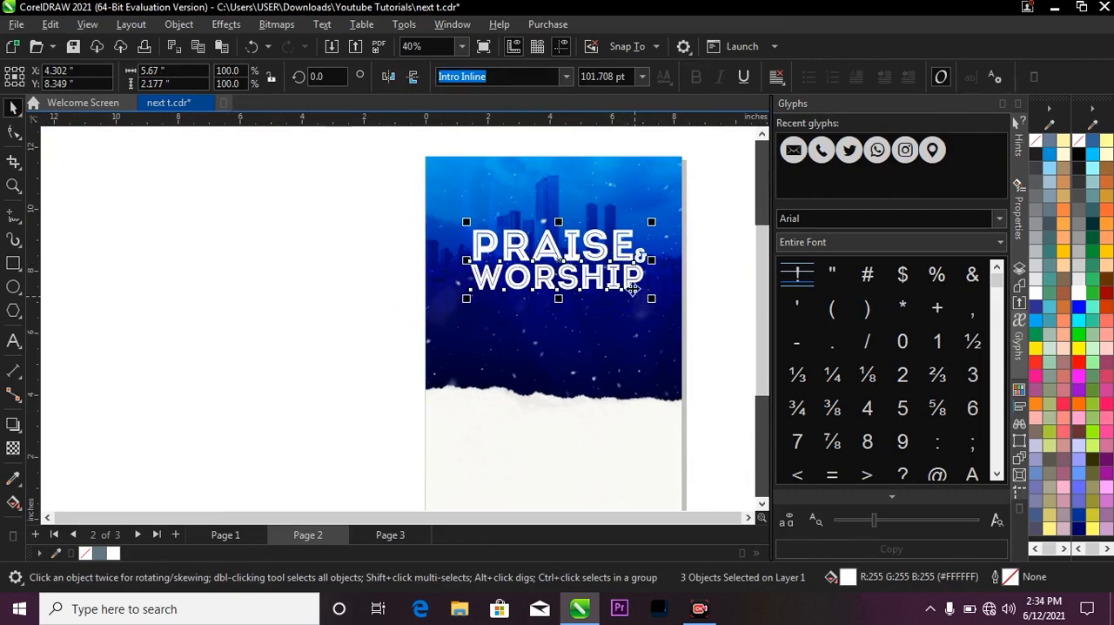
left_click_drag(356, 204, 657, 330)
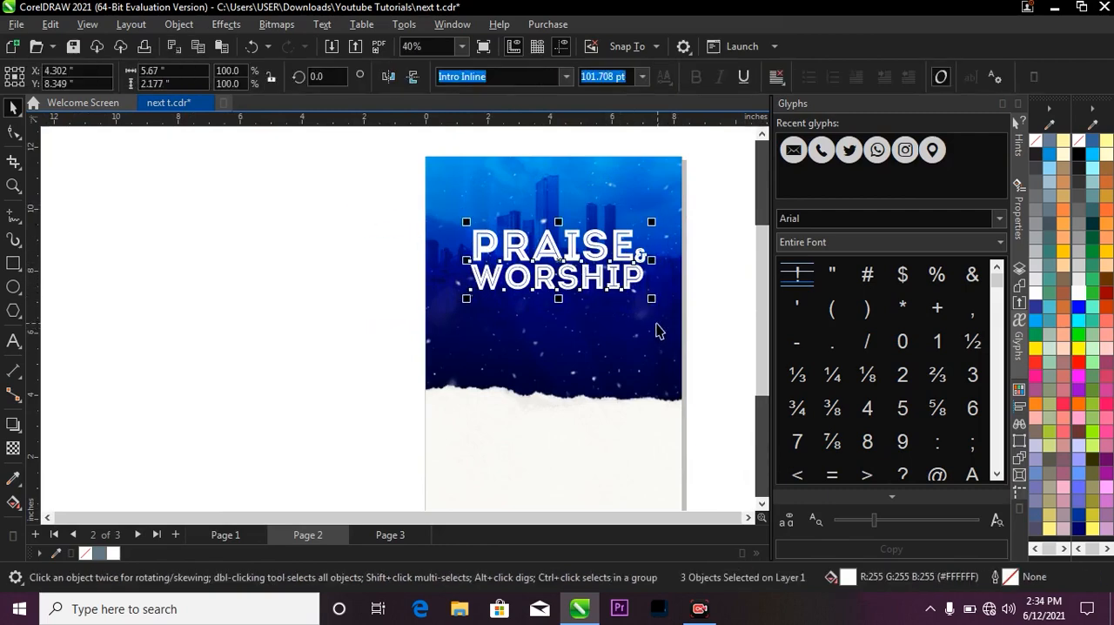
key("ctrl+g")
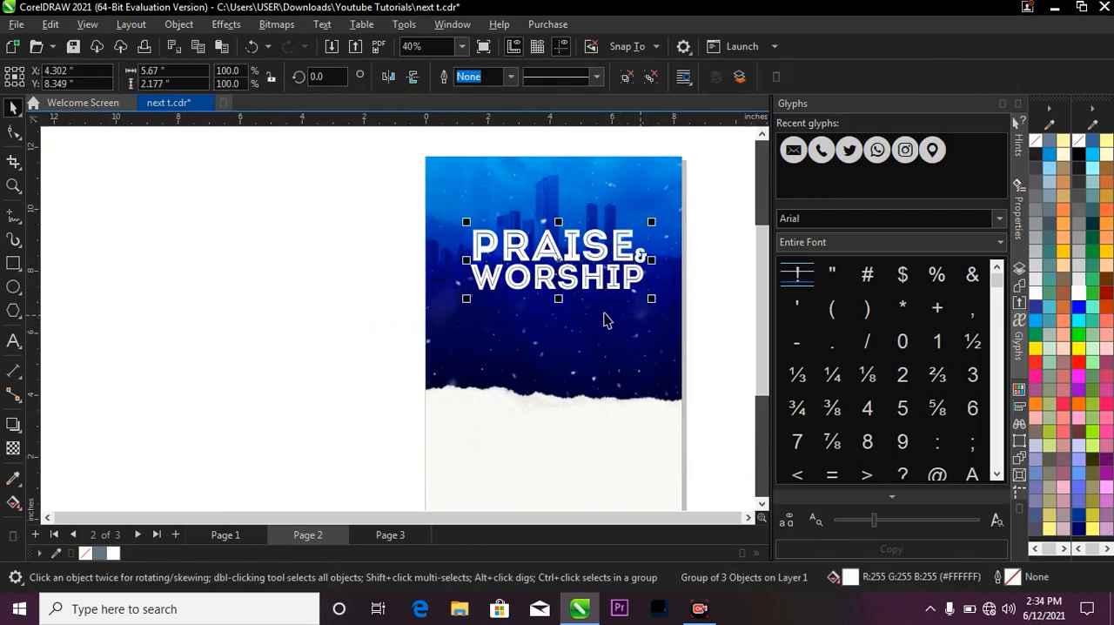
Center the title group horizontally on the background rectangle.
left_click(521, 330, "shift")
key("c")
left_click(316, 286)
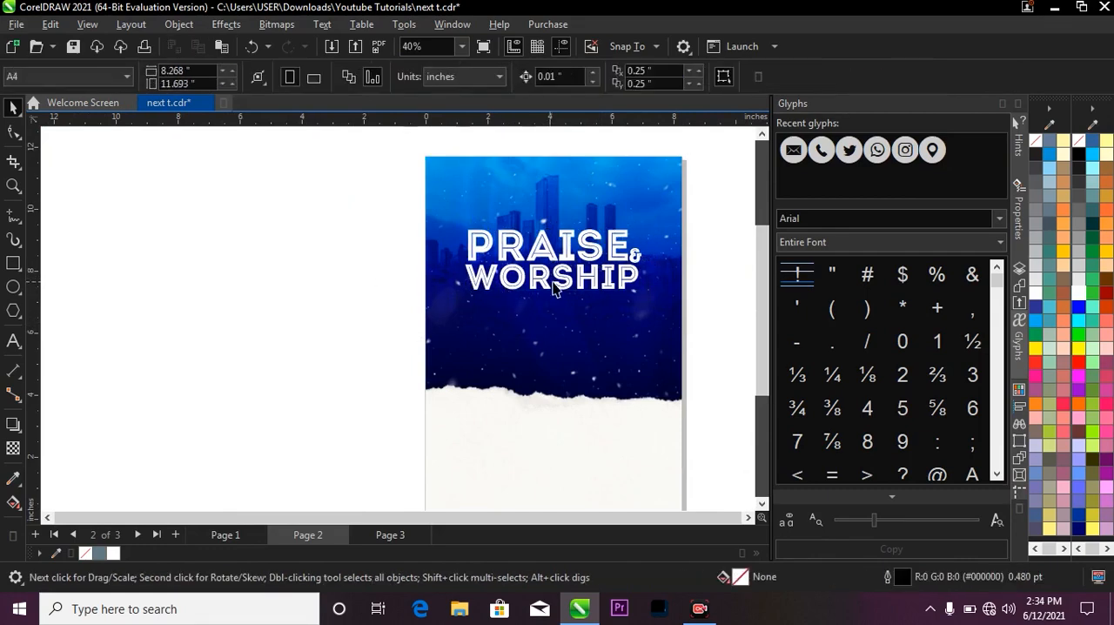
left_click(564, 275)
left_click(601, 287)
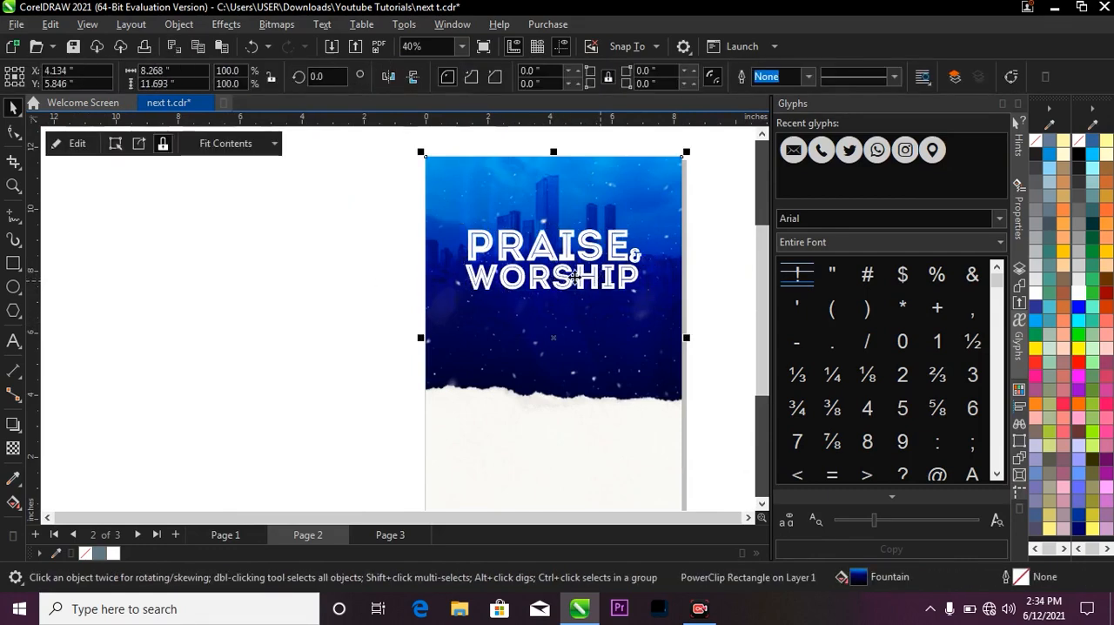
left_click(575, 279)
left_click(530, 318, "shift")
key("Escape")
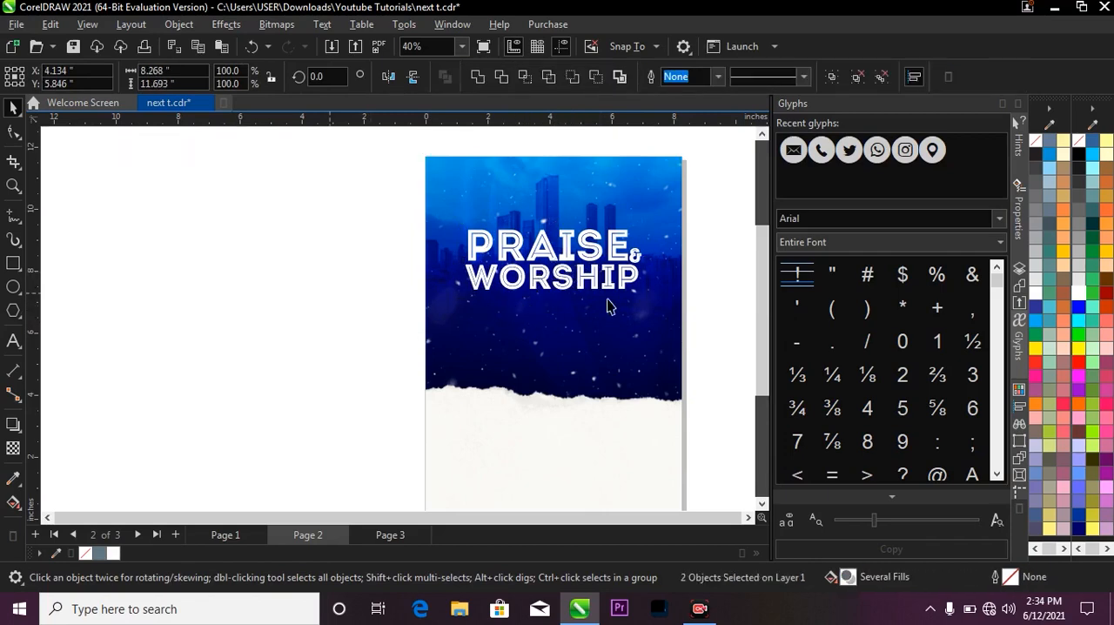
Enlarge the title group to about 6.42 in wide, shift it slightly down, and deselect it.
left_click(623, 274)
left_click(639, 288)
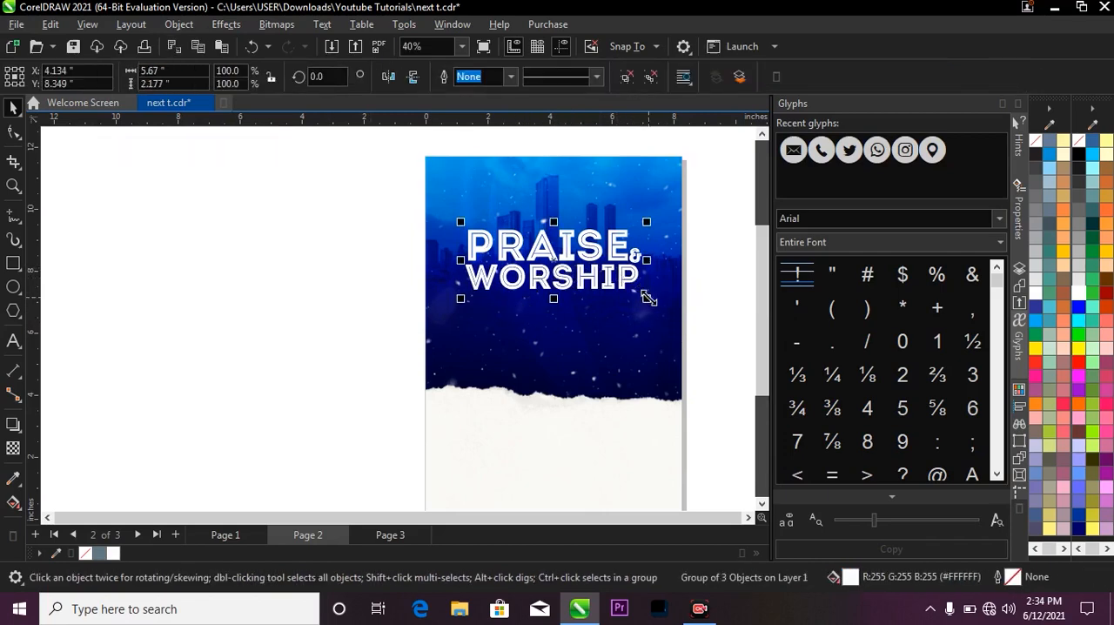
left_click_drag(642, 298, 658, 304)
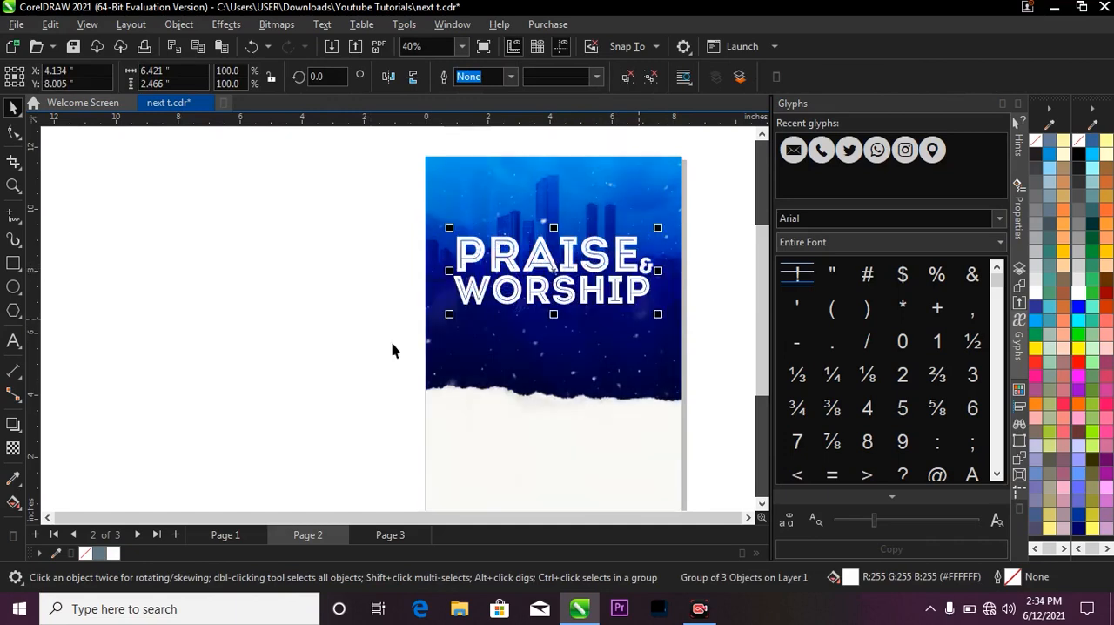
left_click(391, 348)
Go to Page 3 and move the two portrait photos away from the kneeling silhouette image.
left_click(388, 534)
scroll(436, 354, "down", 4)
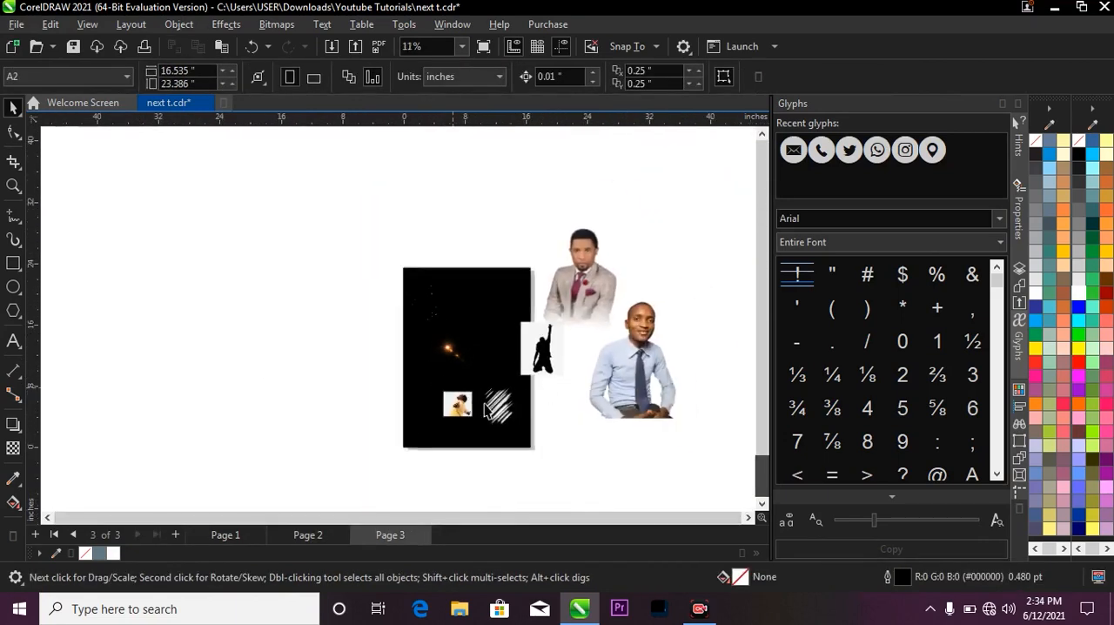
mouse_move(546, 352)
left_mouse_down()
mouse_move(533, 391)
mouse_move(558, 356)
left_mouse_up()
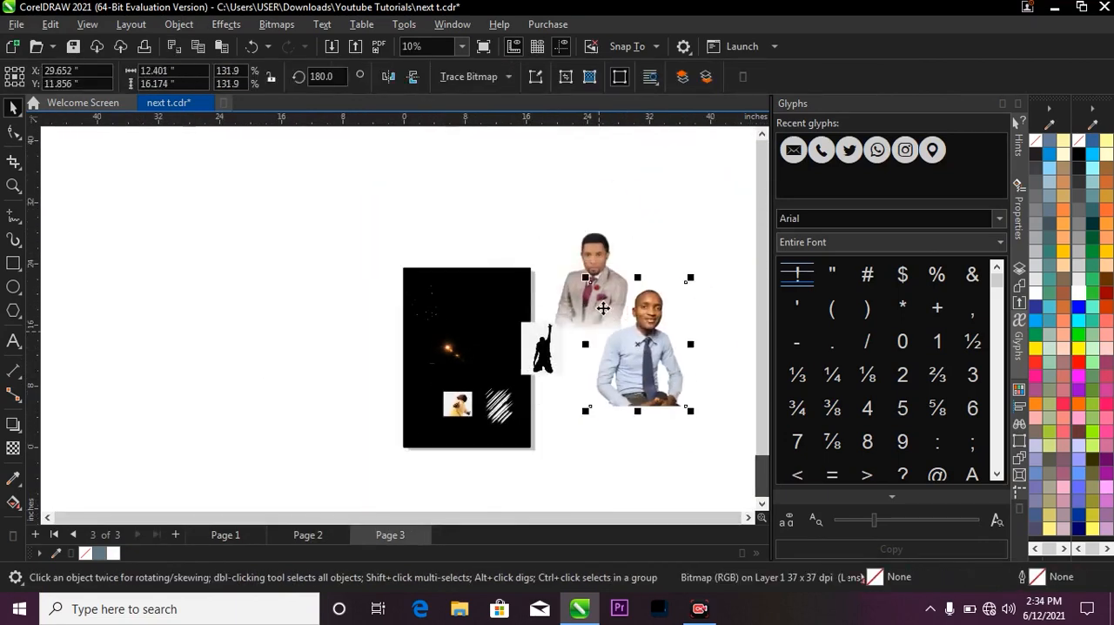
left_click_drag(588, 322, 646, 239)
Move the kneeling silhouette image from Page 3 to Page 2, overlapping the flyer's right edge.
left_click(539, 361)
left_click_drag(539, 359, 429, 389)
left_click_drag(521, 335, 529, 331)
key("F2")
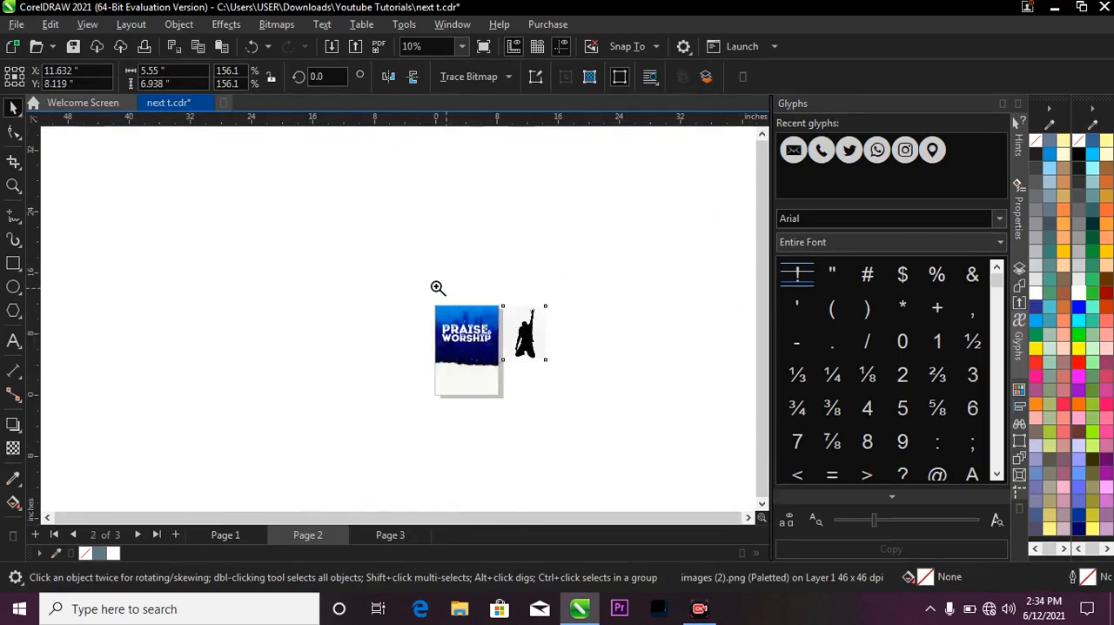
left_click_drag(435, 285, 558, 381)
left_click_drag(505, 341, 435, 346)
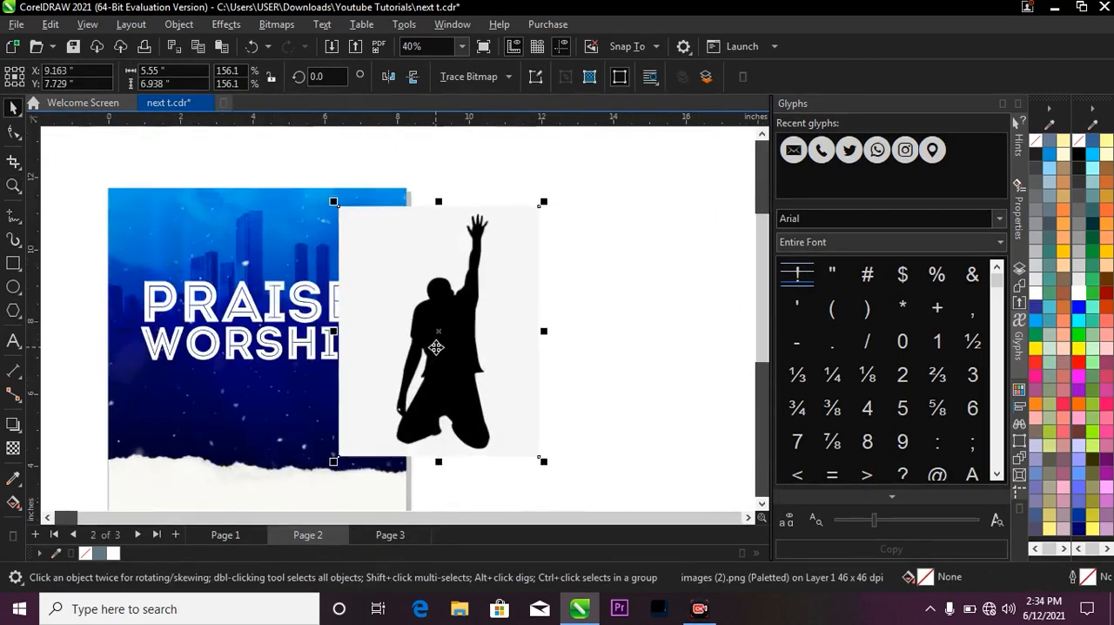
Trace the silhouette bitmap with the Line Art outline trace, keeping automatic background color removal.
scroll(480, 353, "up", 2)
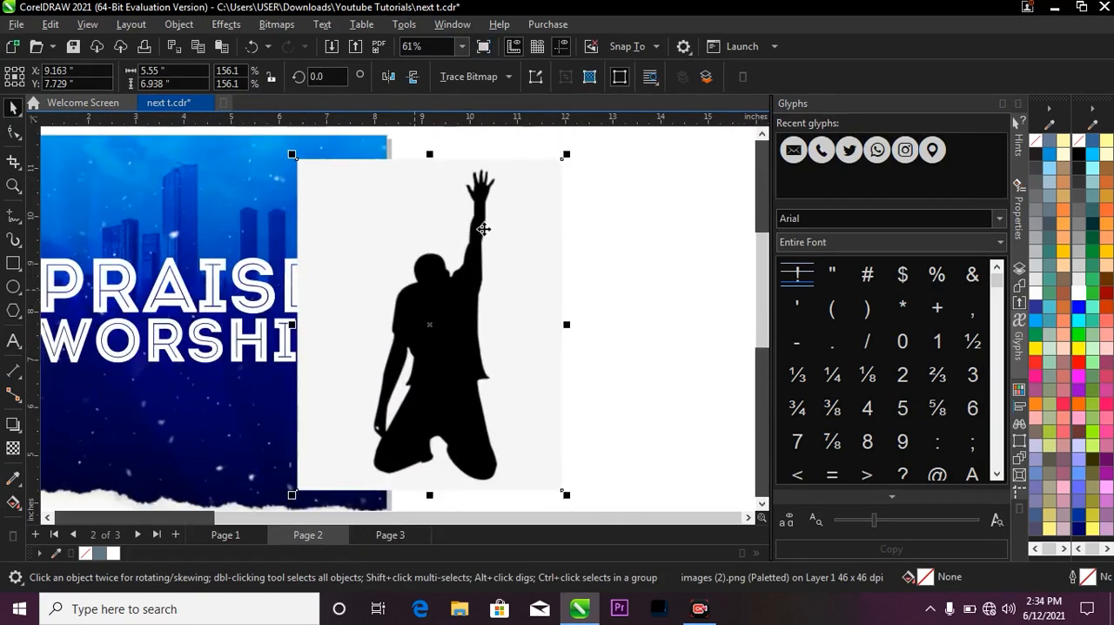
scroll(450, 277, "down", 1)
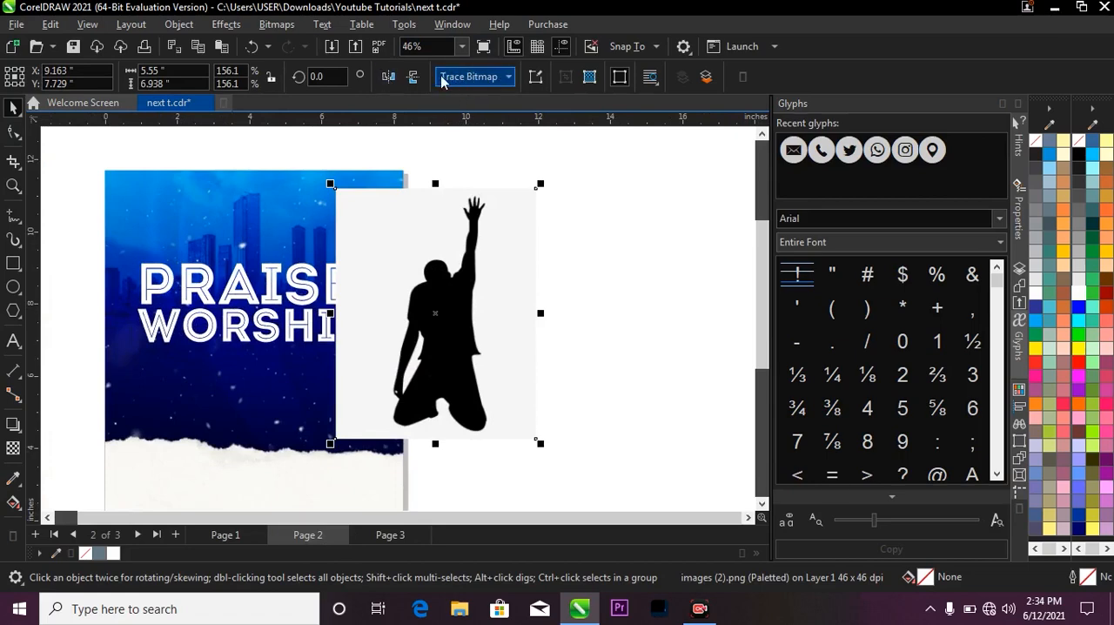
left_click(489, 78)
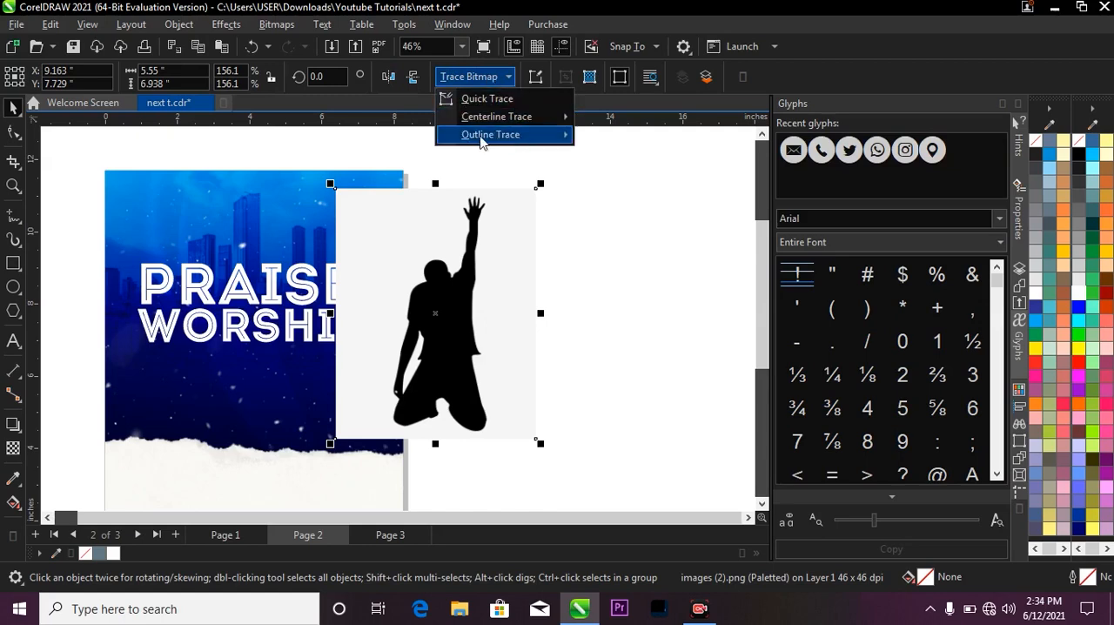
mouse_move(489, 137)
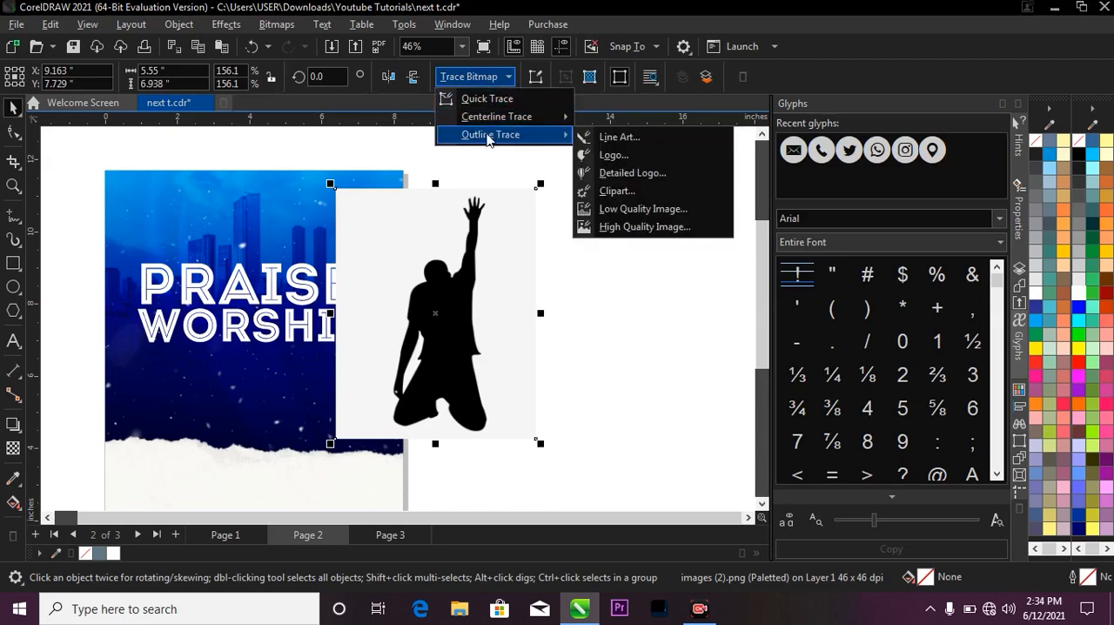
left_click(618, 140)
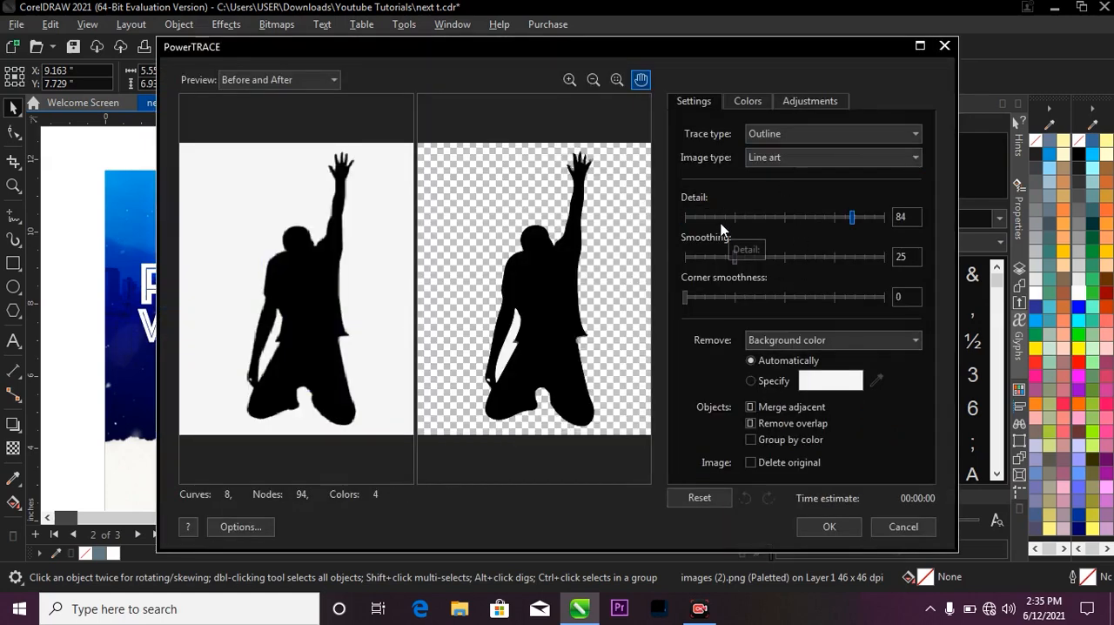
left_click(831, 531)
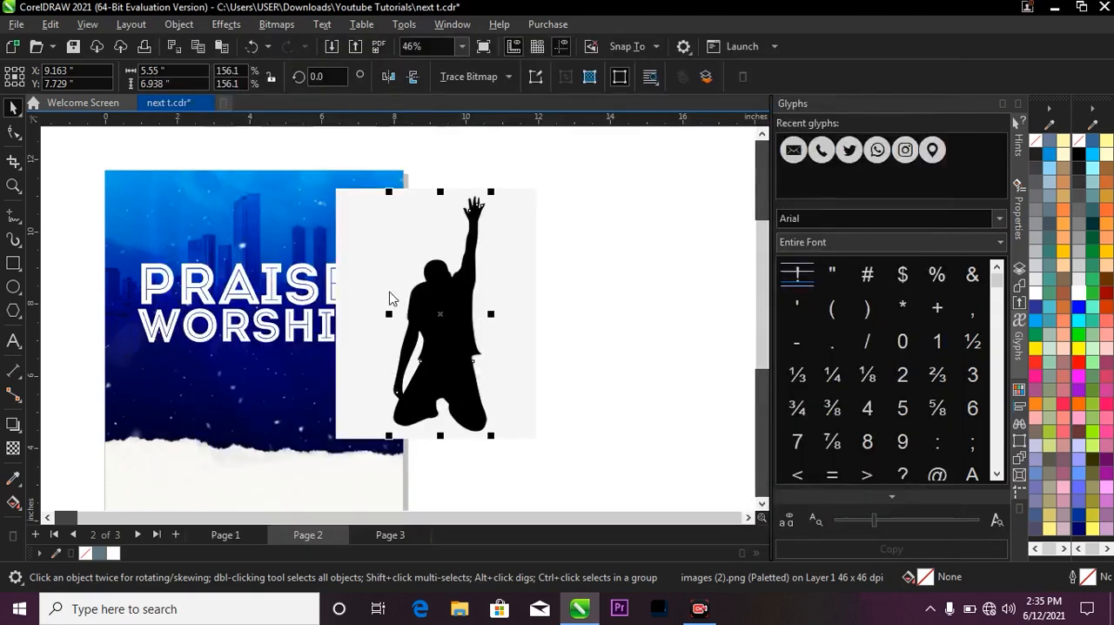
Move the traced silhouette over the middle of the title and delete the original bitmap.
mouse_move(430, 317)
left_mouse_down()
mouse_move(365, 306)
mouse_move(244, 317)
left_mouse_up()
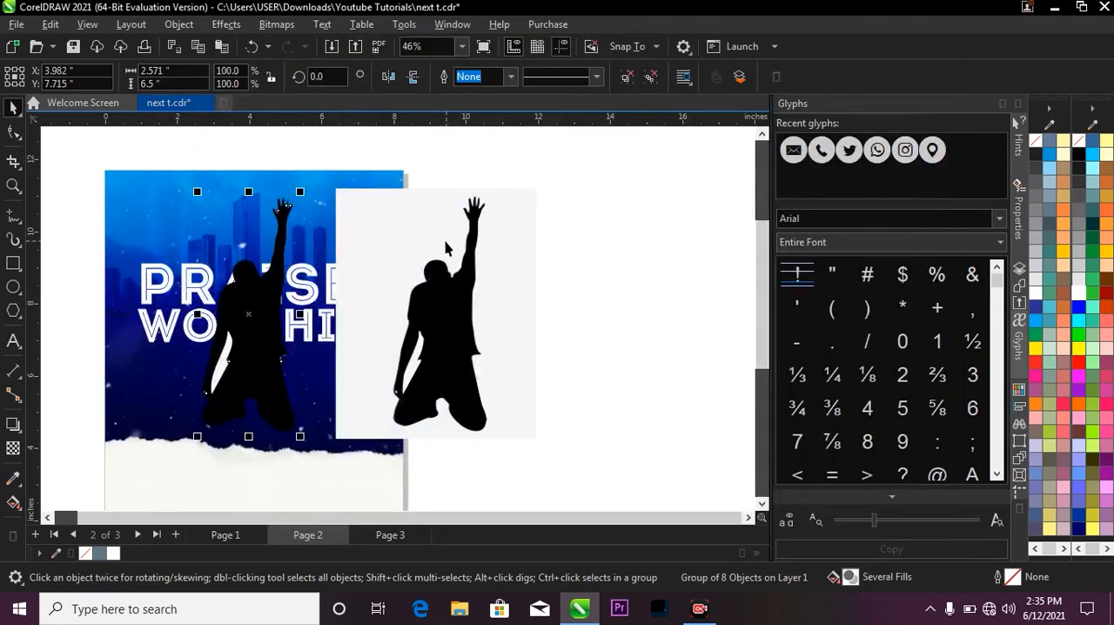
left_click(442, 244)
key("Delete")
scroll(252, 327, "up", 1)
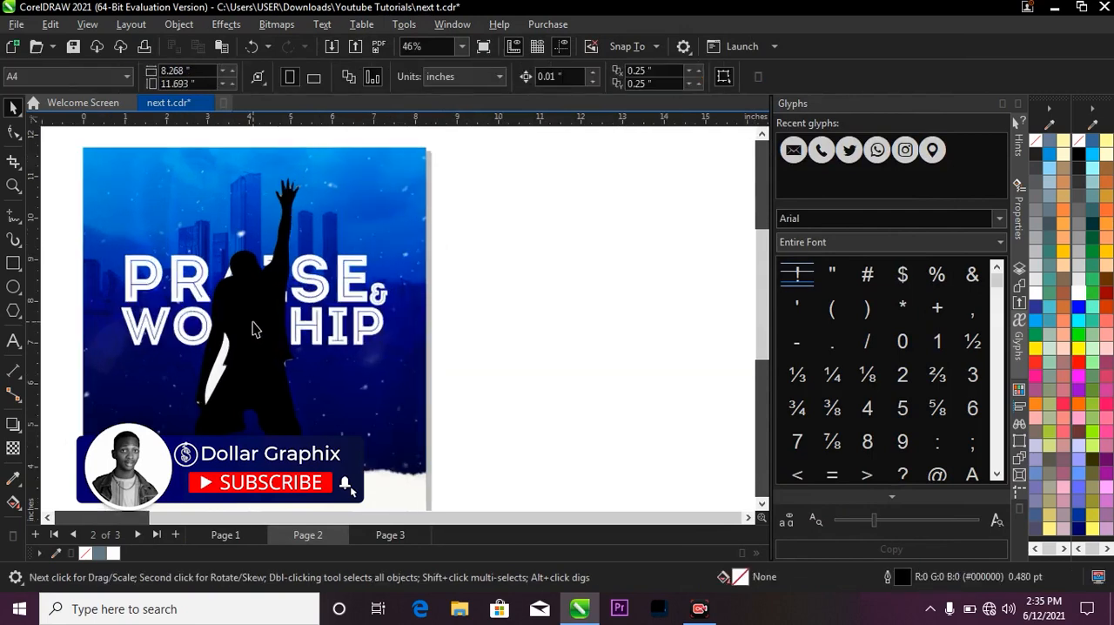
Move the traced silhouette off the flyer to the blank area beside the page and ungroup it.
left_click(253, 343)
left_click_drag(253, 342, 493, 371)
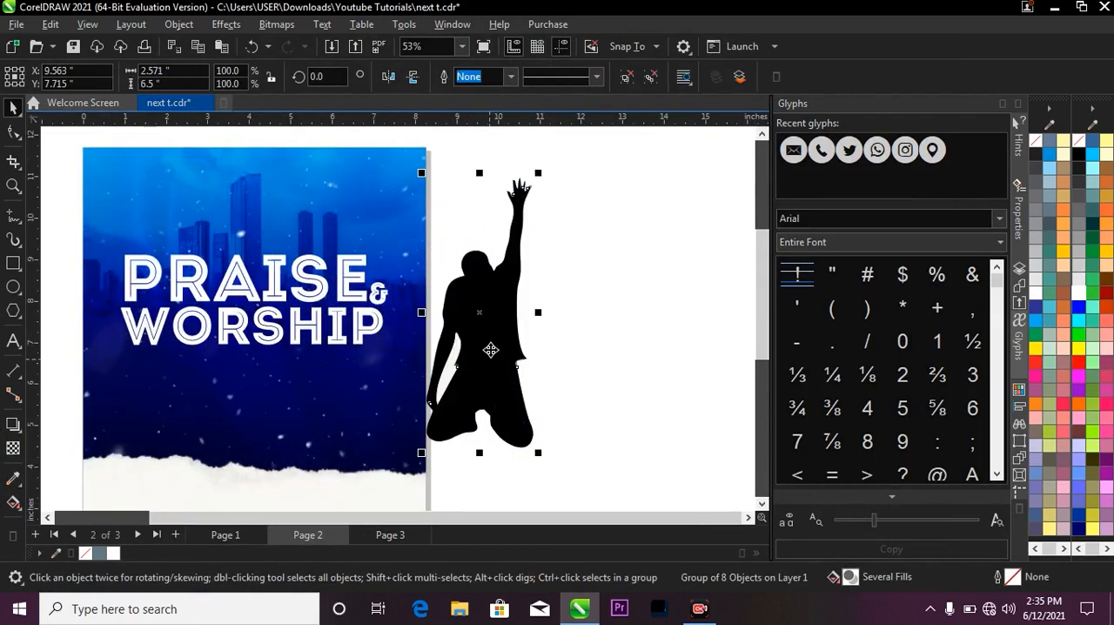
left_click(626, 78)
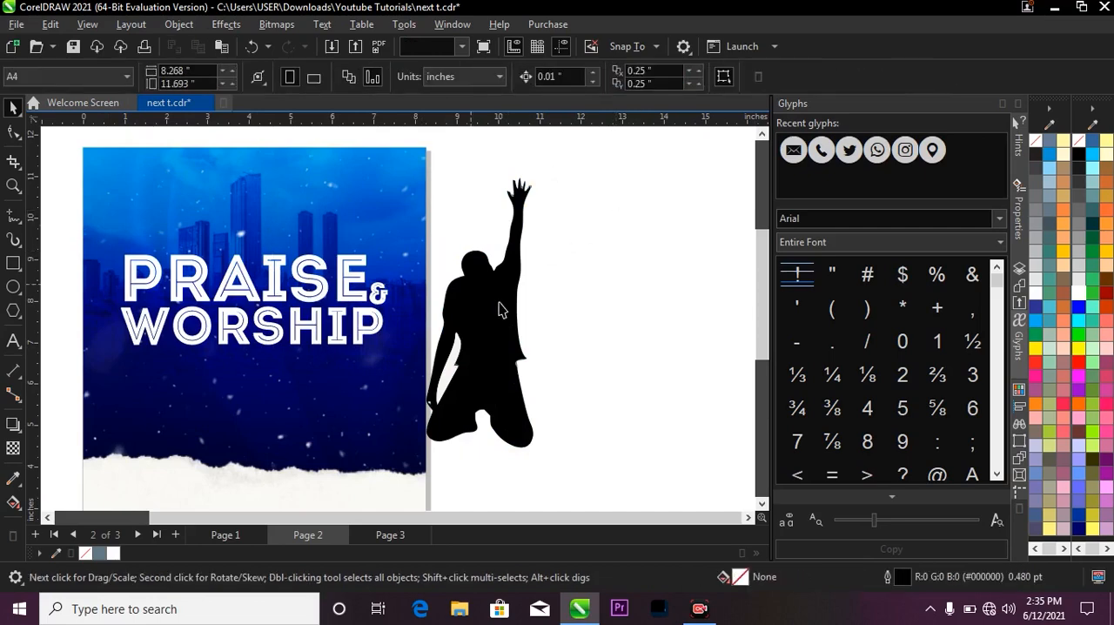
Move the black figure back onto the flyer and delete the leftover light fragments around where its lower body was.
left_click_drag(474, 291, 336, 285)
left_click_drag(578, 185, 389, 461)
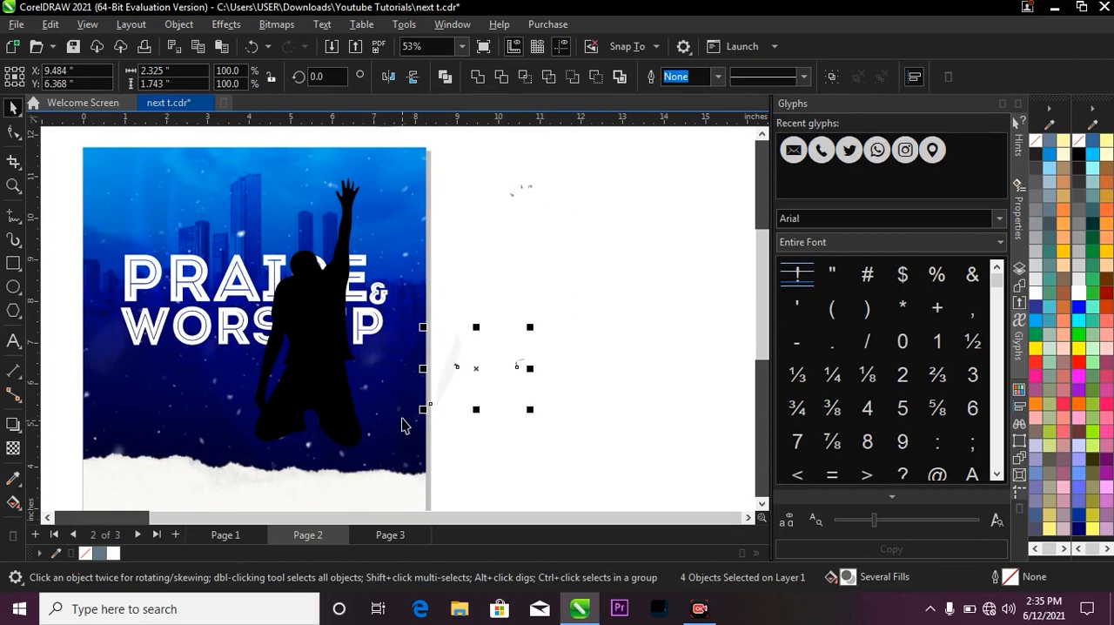
key("Delete")
Scale the silhouette down to about 0.75 × 1.89 inches, near the letter height of PRAISE.
left_click(320, 380)
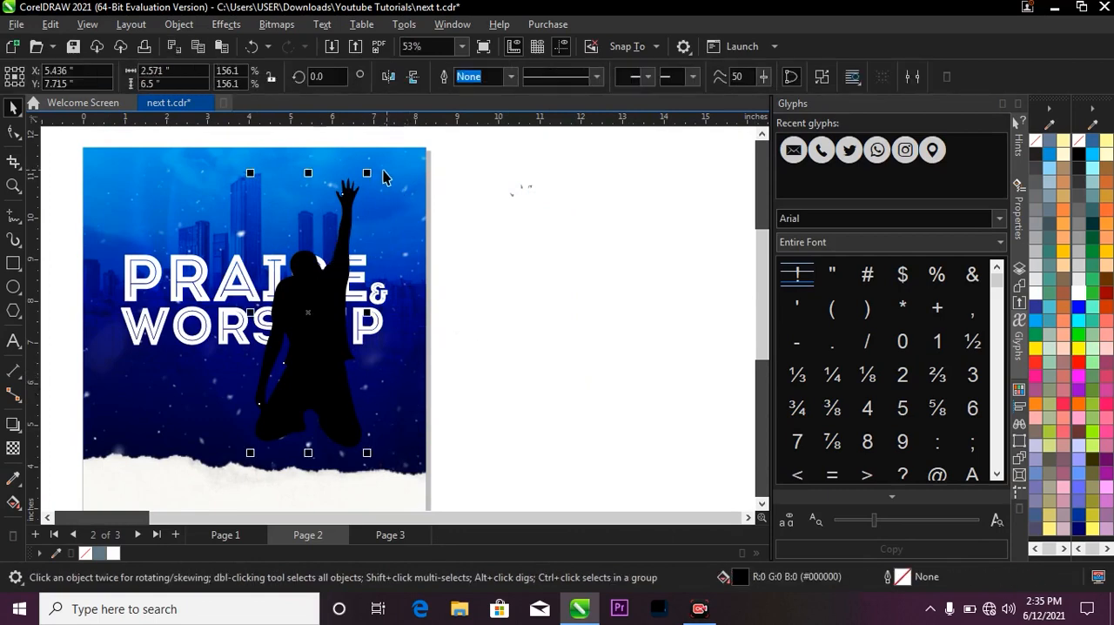
left_click_drag(366, 172, 327, 304)
key("z")
Ungroup the title text and replace the letter I in PRAISE with blank space between A and S.
left_click(323, 306)
scroll(539, 256, "down", 4)
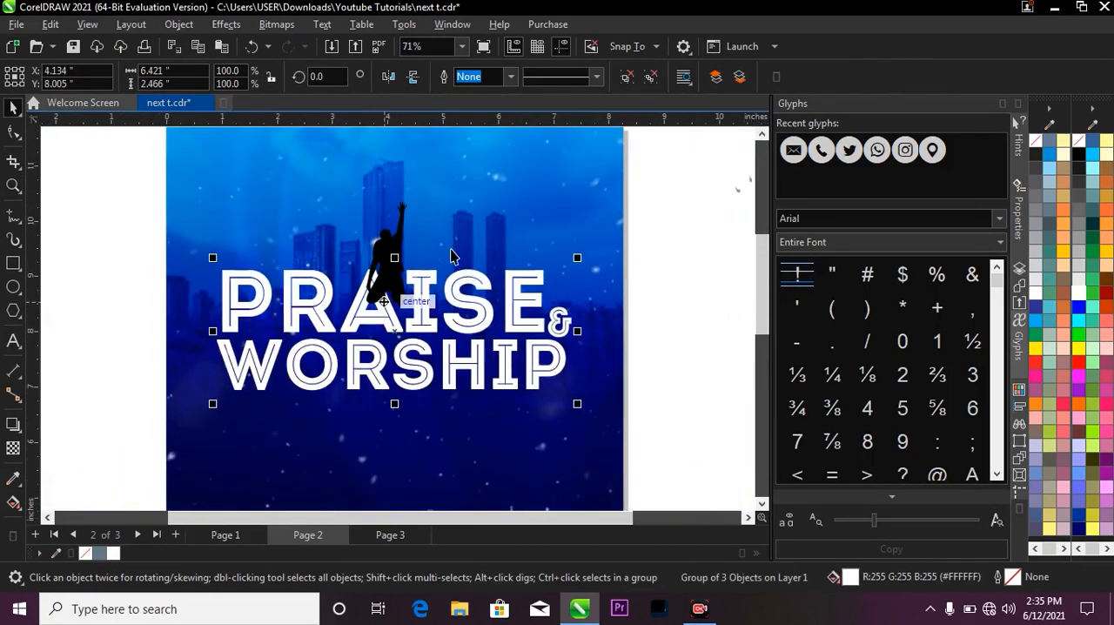
left_click(626, 77)
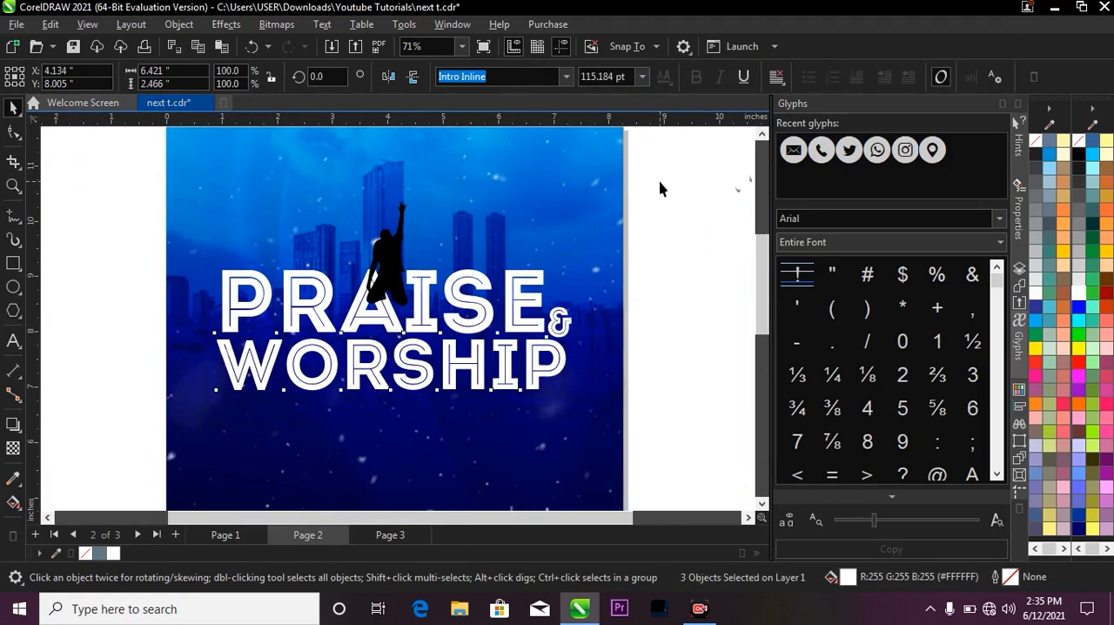
left_click(401, 298)
scroll(391, 287, "up", 2)
double_click(443, 305)
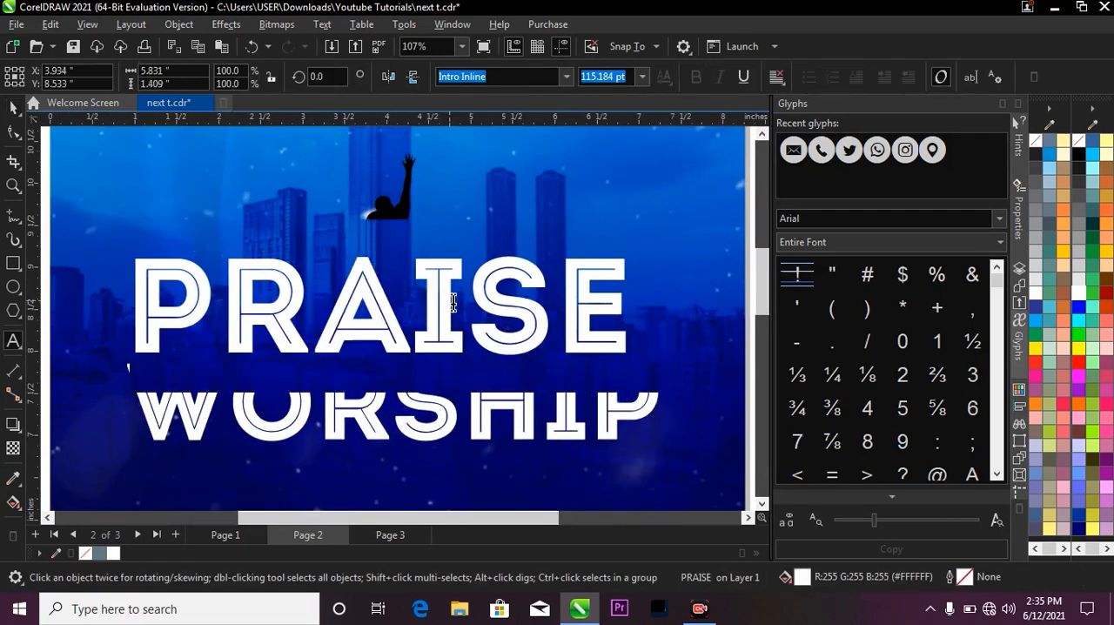
key("shift+Left")
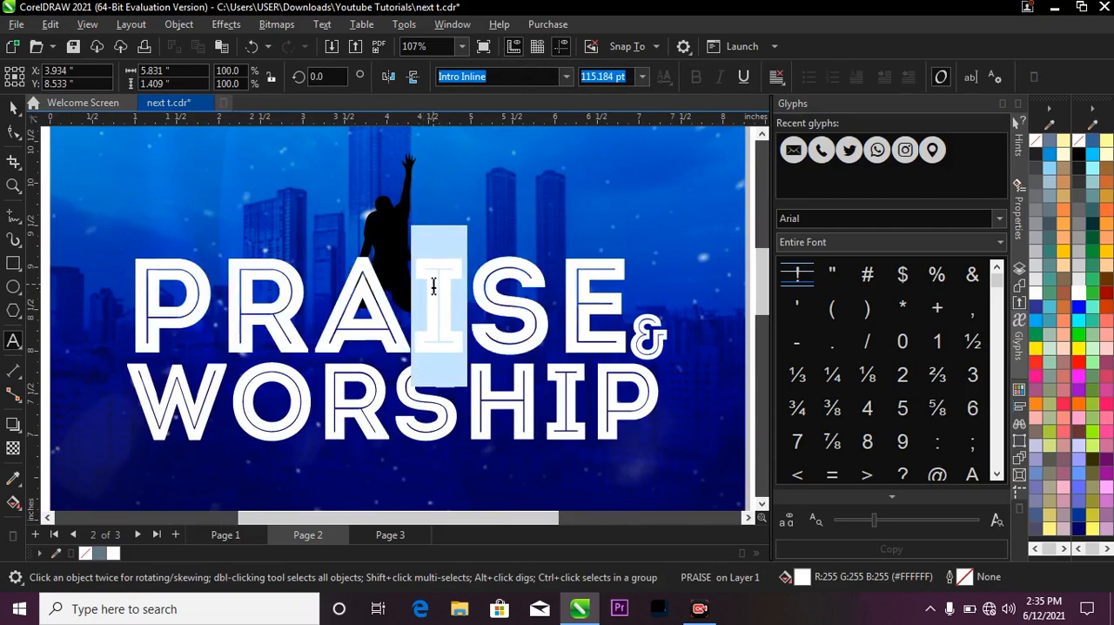
key("Delete")
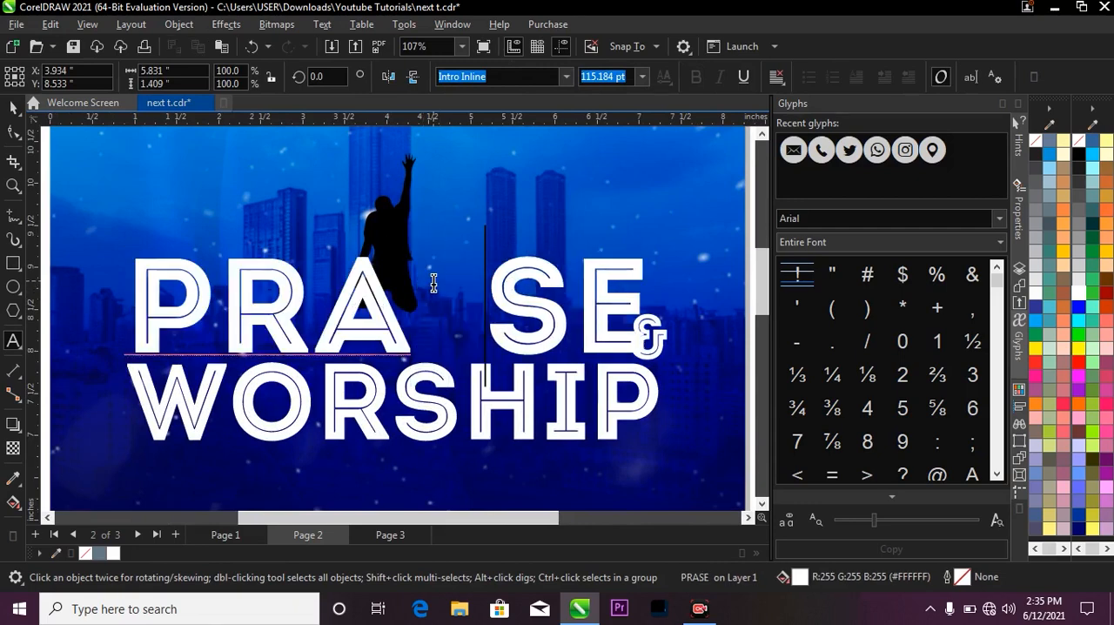
key("ctrl+space")
Move the silhouette into the gap between A and S so it stands in for the letter I.
left_click_drag(375, 210, 440, 253)
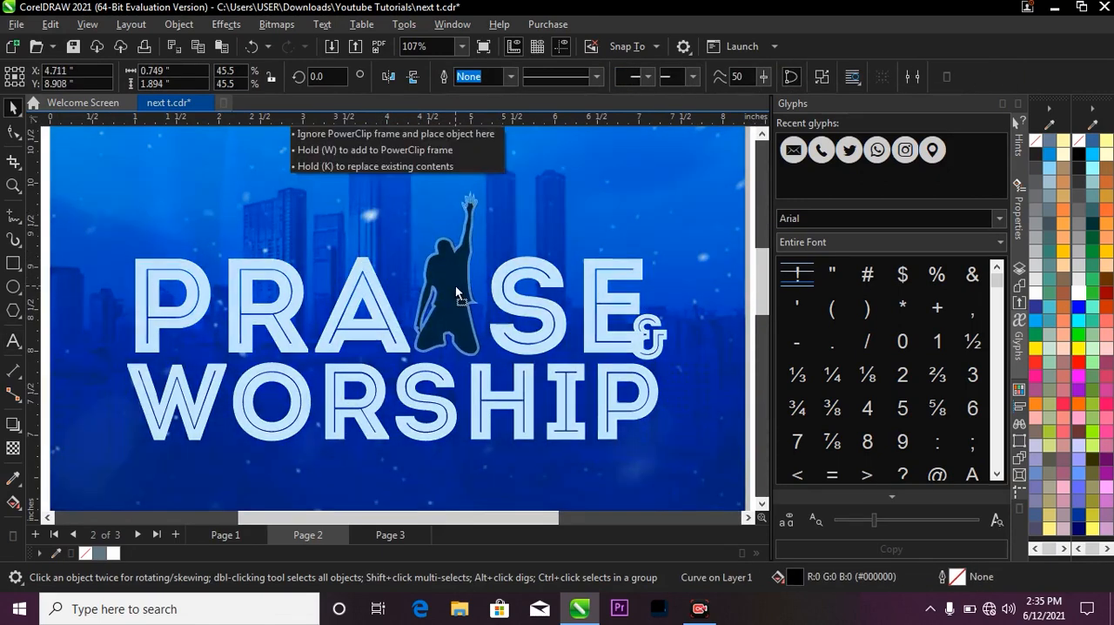
left_click_drag(455, 291, 455, 289)
scroll(455, 290, "down", 4)
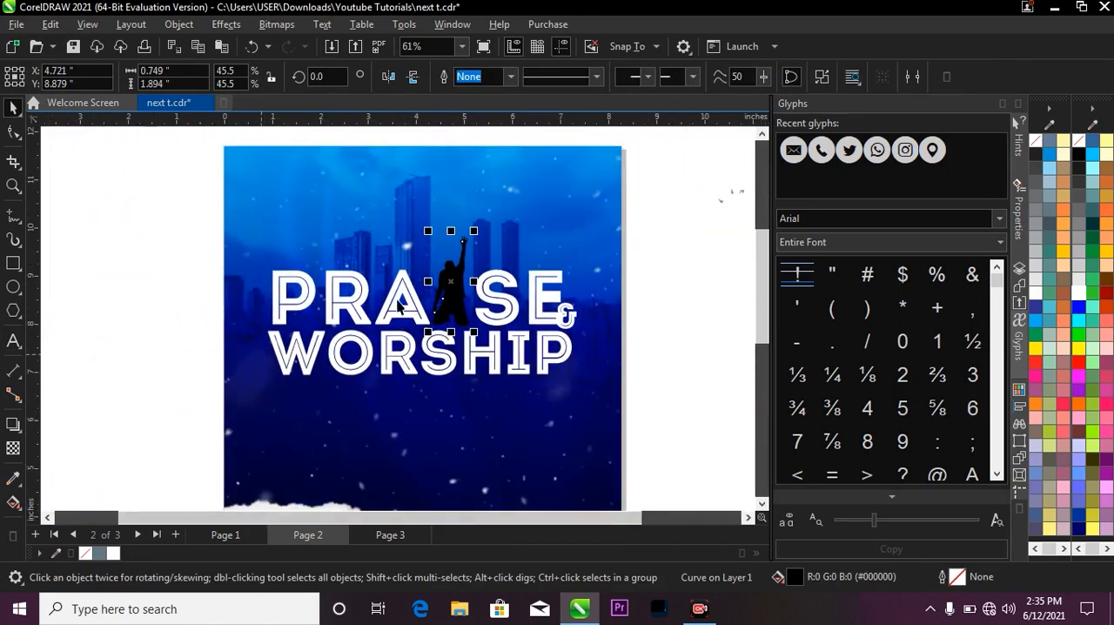
scroll(397, 304, "up", 4)
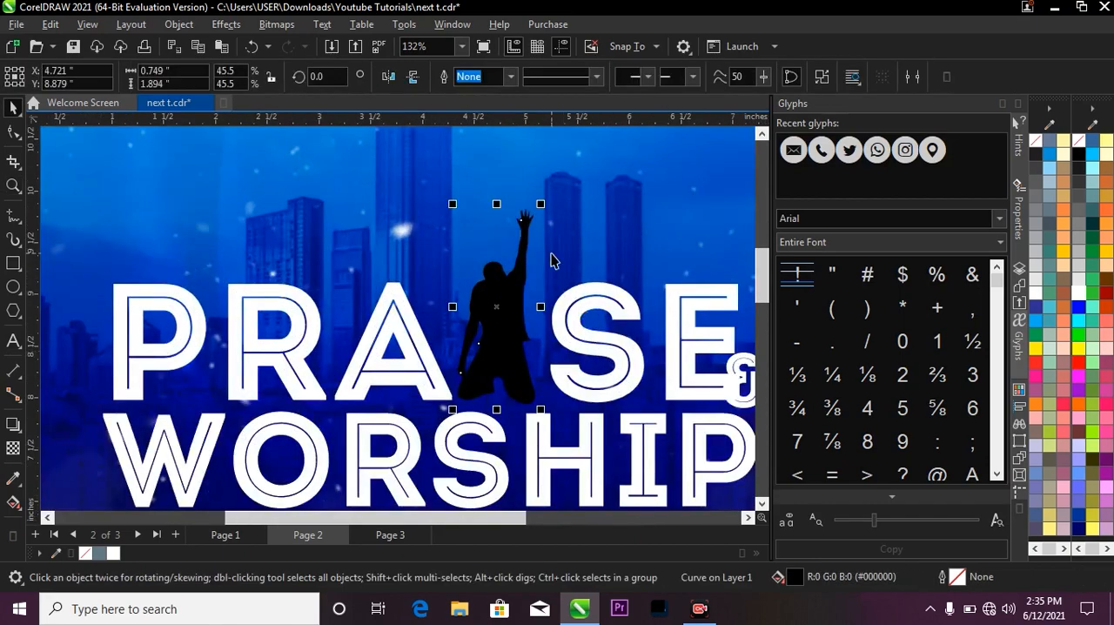
scroll(551, 259, "down", 2)
scroll(517, 308, "up", 2)
Enlarge the silhouette to about 0.84 × 2.11 inches and fine-tune its position in the gap.
left_click_drag(517, 308, 529, 304)
left_click_drag(570, 162, 576, 150)
left_click_drag(558, 282, 558, 274)
scroll(557, 273, "down", 3)
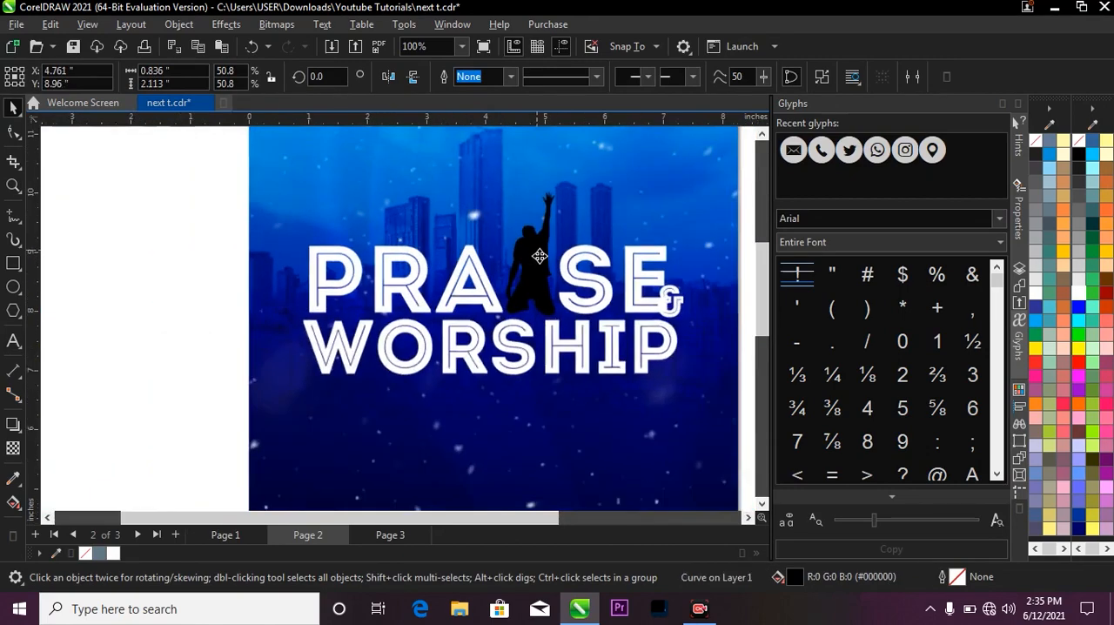
Fill the silhouette with white to match the title lettering.
left_click(710, 273)
key("z")
left_click_drag(294, 196, 688, 398)
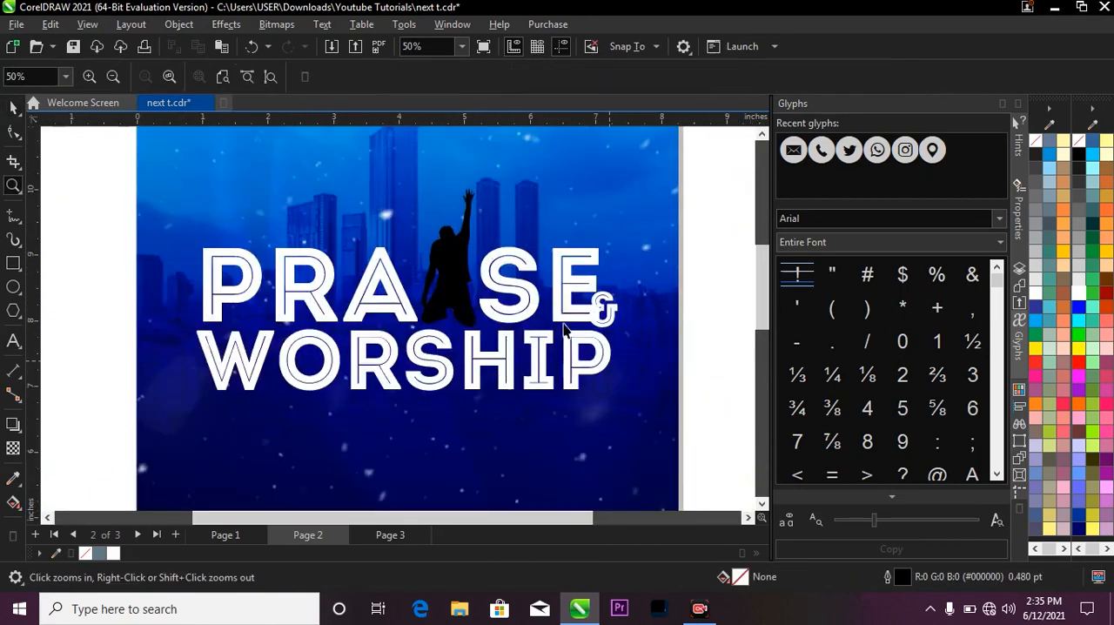
key("space")
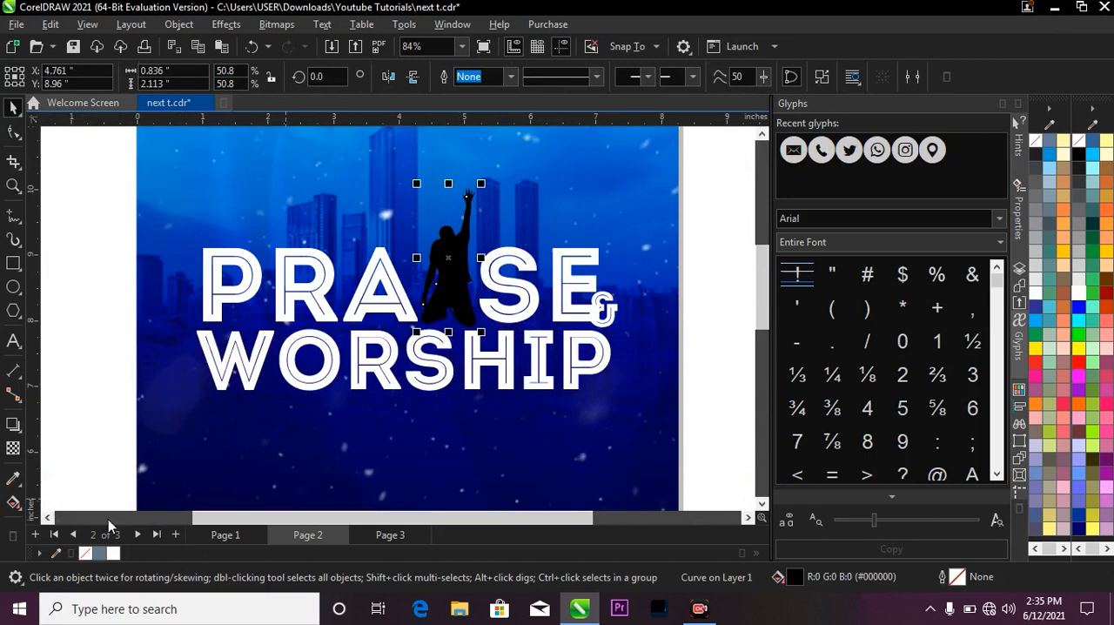
left_click(114, 555)
left_click(170, 358)
key("z")
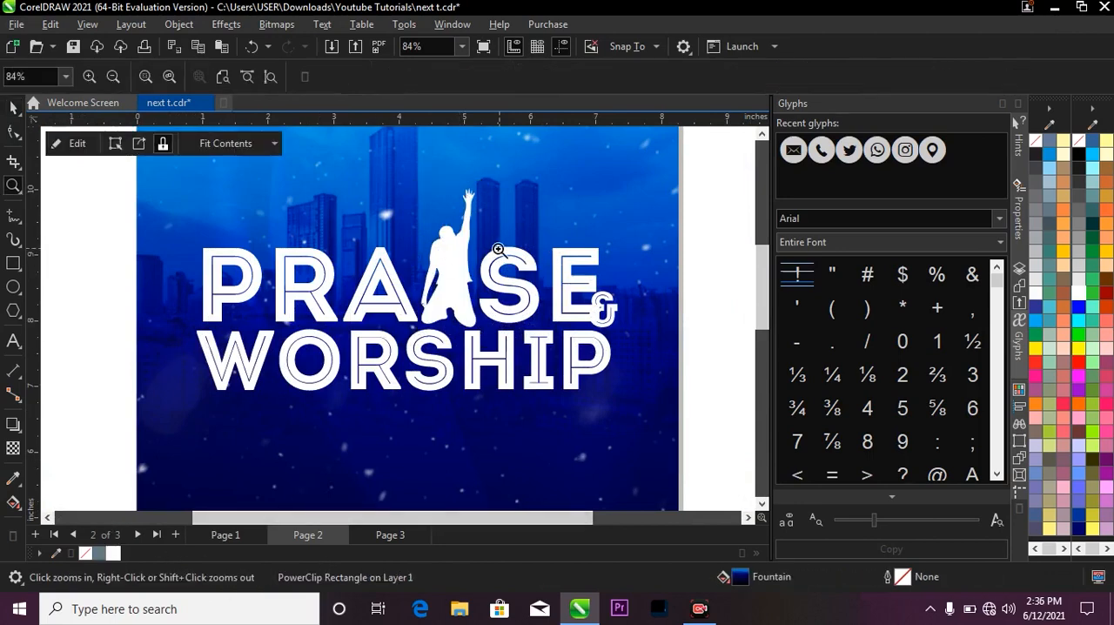
Apply a linear fountain fill to WORSHIP with Interactive Fill, running diagonally from below the W up to the ampersand.
key("F3")
key("F2")
left_click_drag(342, 204, 561, 361)
key("space")
left_click(524, 366)
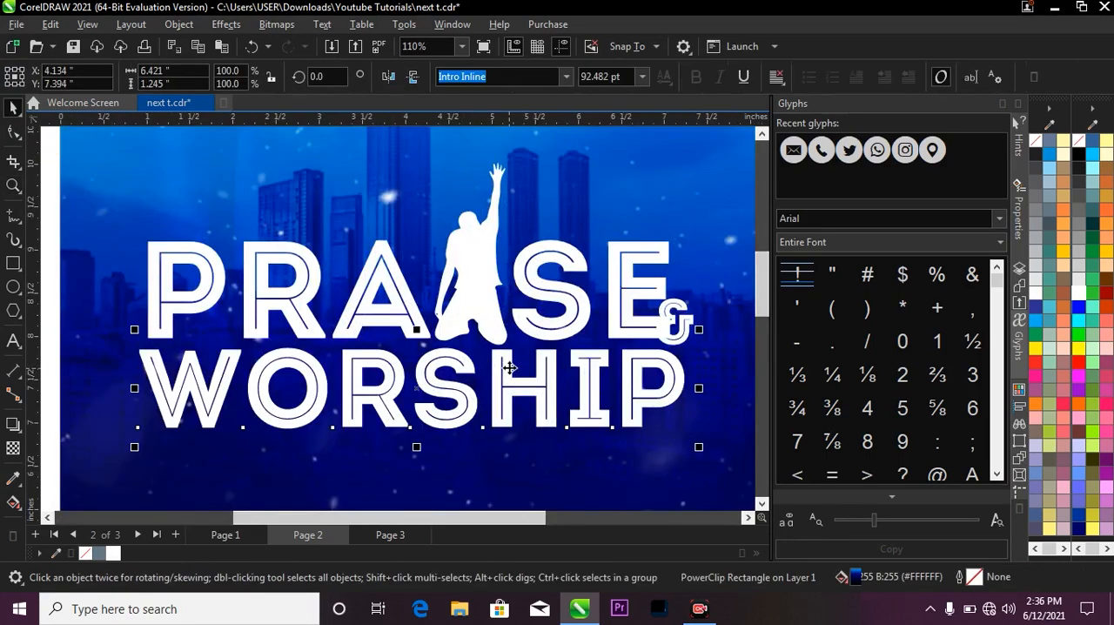
scroll(522, 361, "down", 4)
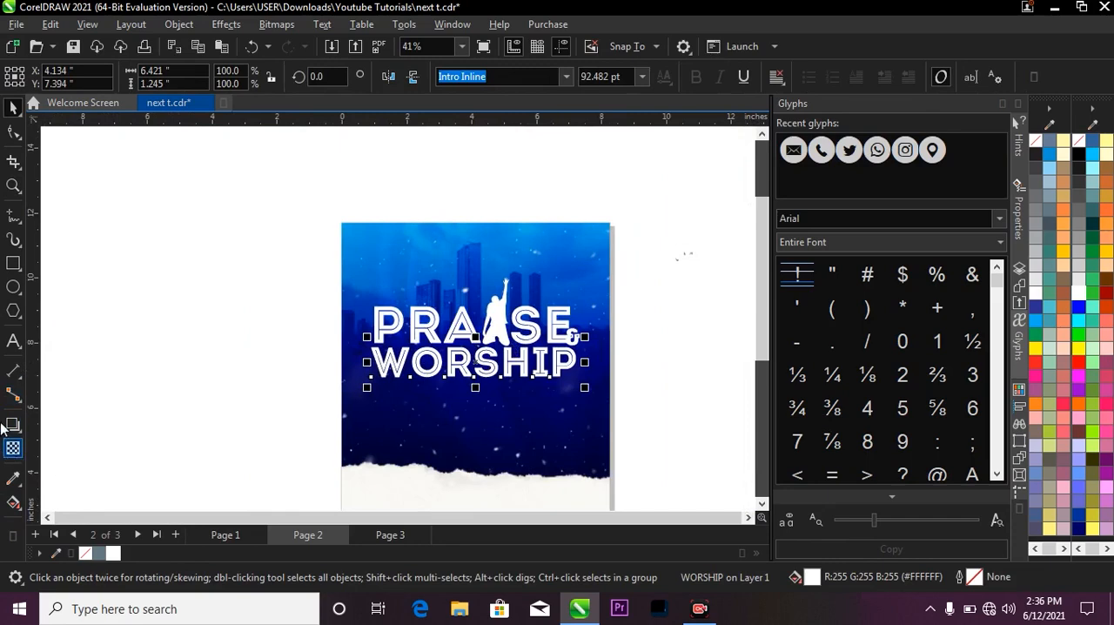
left_click(13, 503)
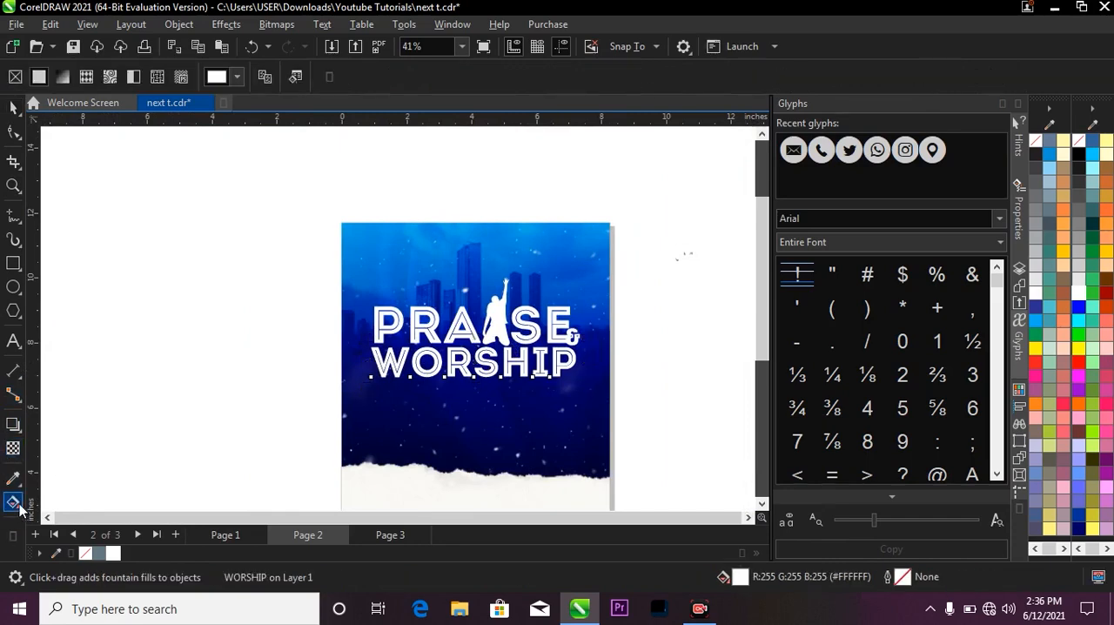
left_click(24, 513)
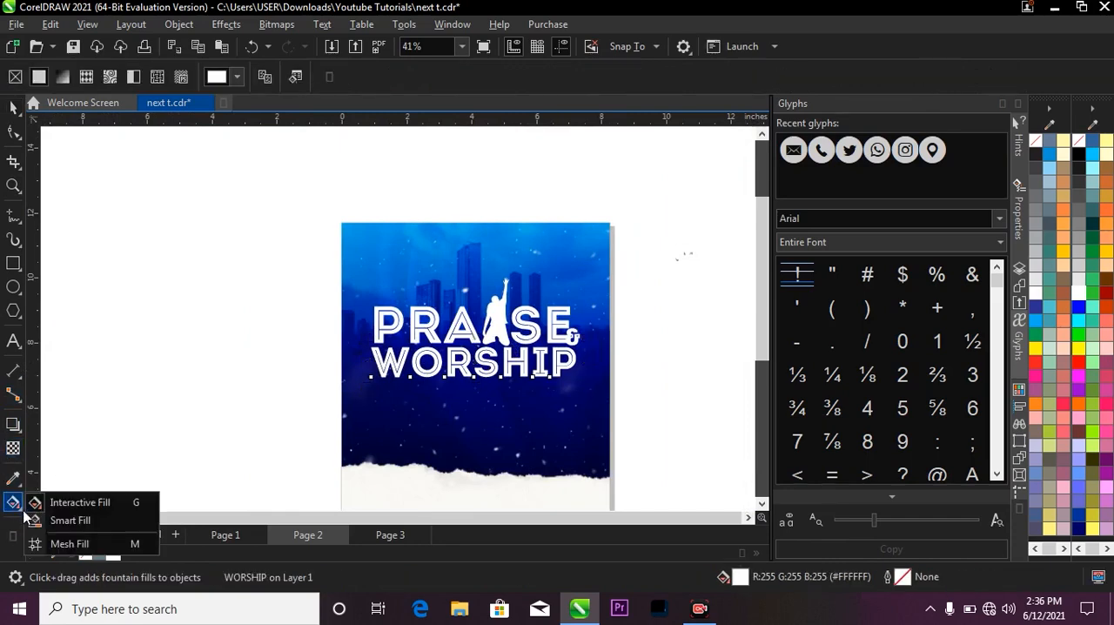
left_click(51, 503)
scroll(418, 407, "up", 1)
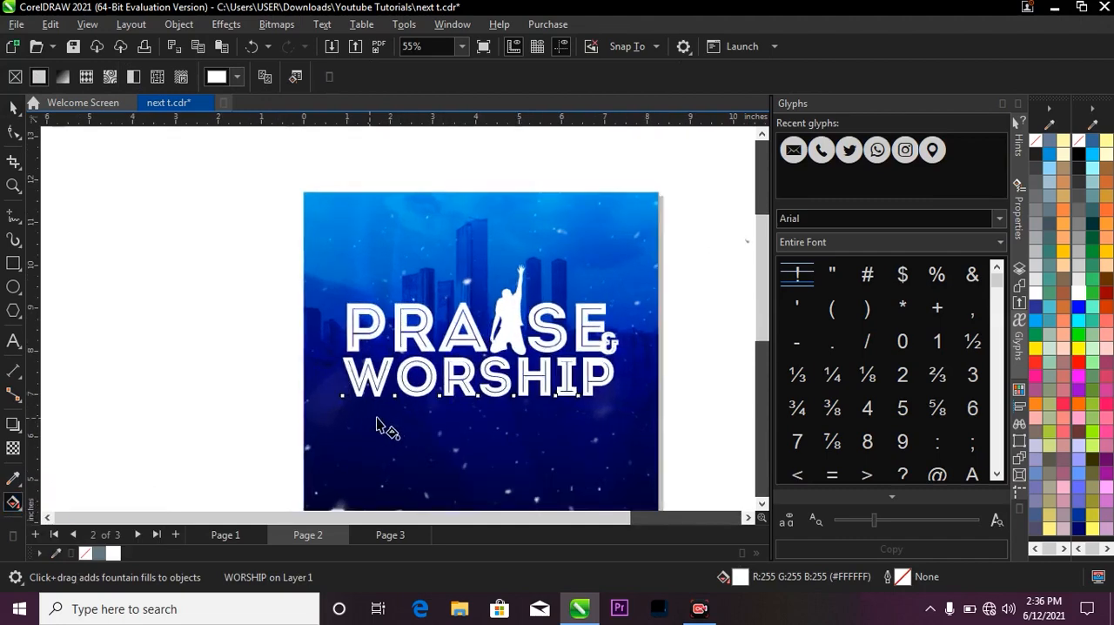
left_click_drag(370, 417, 623, 325)
scroll(399, 353, "up", 1)
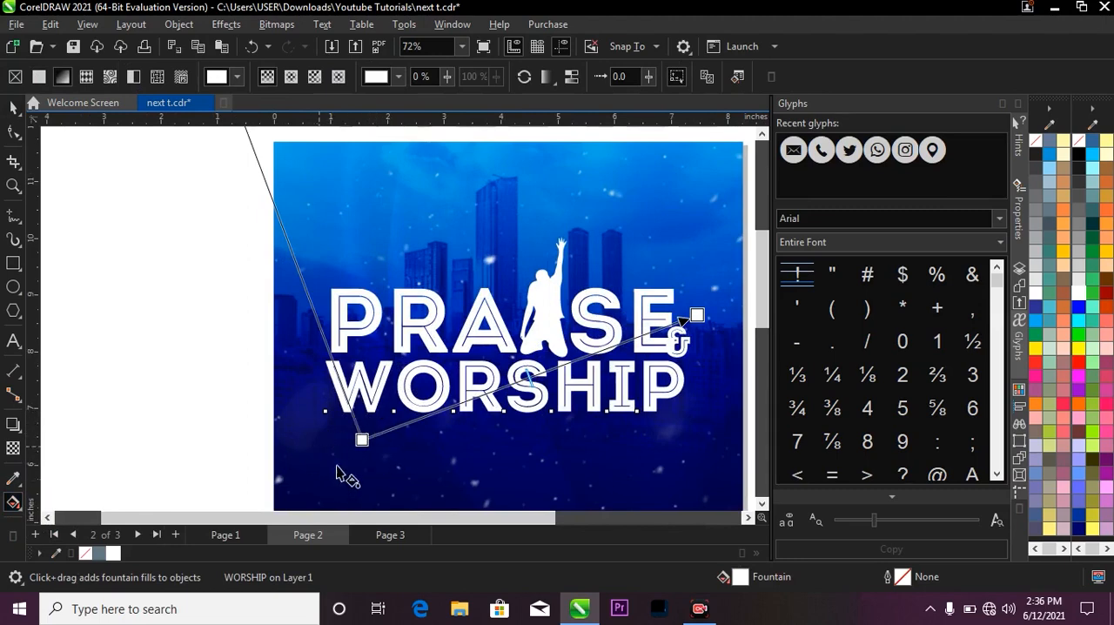
Set the start color of the WORSHIP fountain fill to gold, RGB 176, 132, 44.
left_click(363, 440)
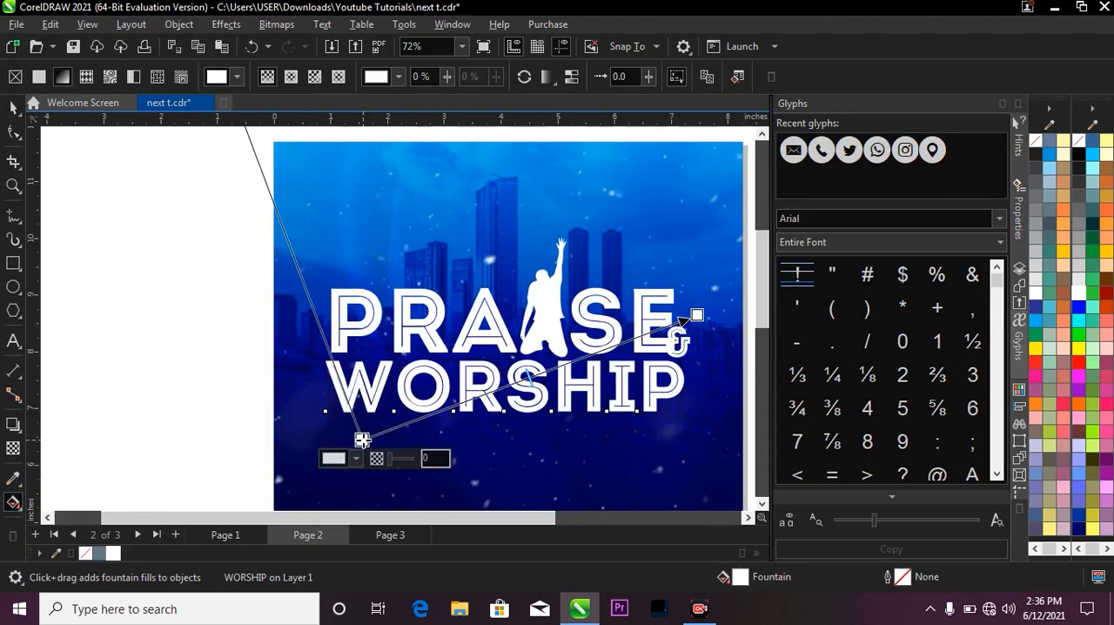
left_click(348, 456)
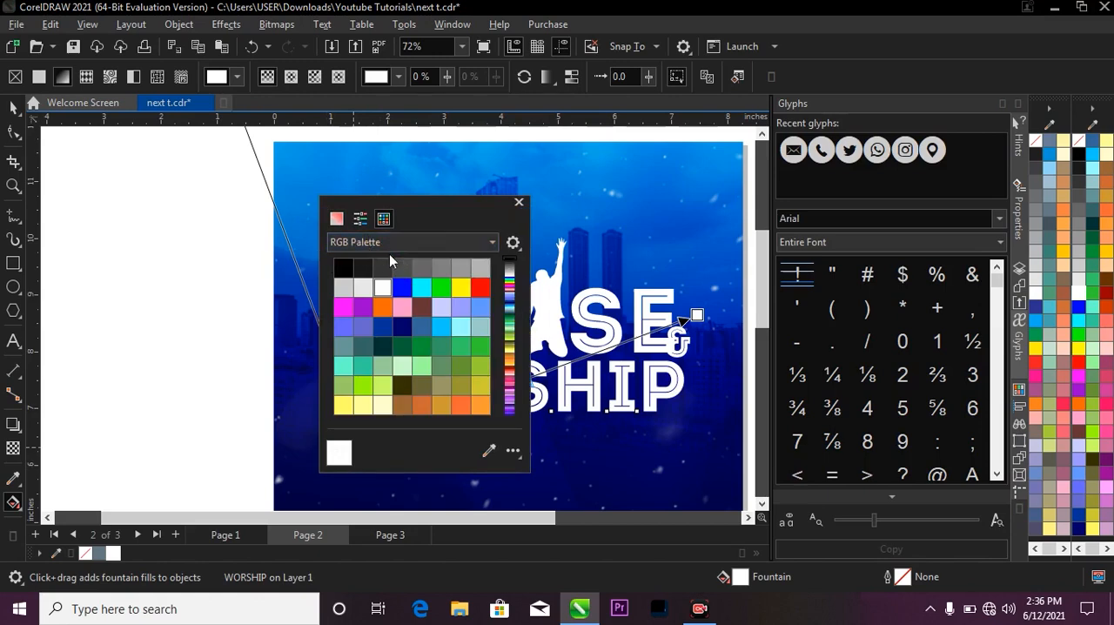
left_click(337, 219)
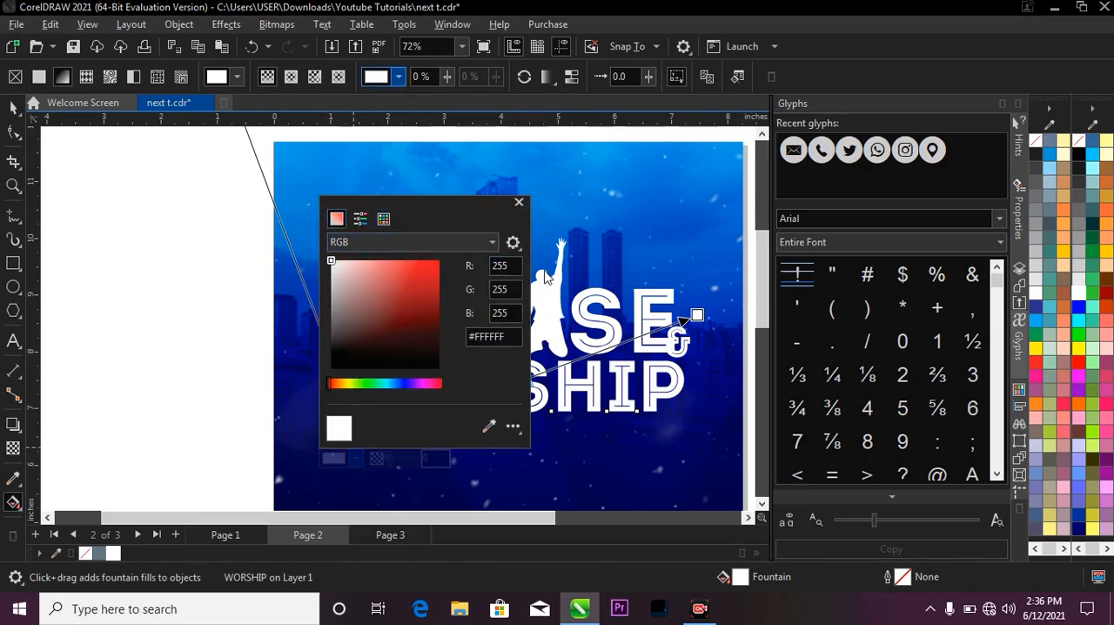
left_click(509, 265)
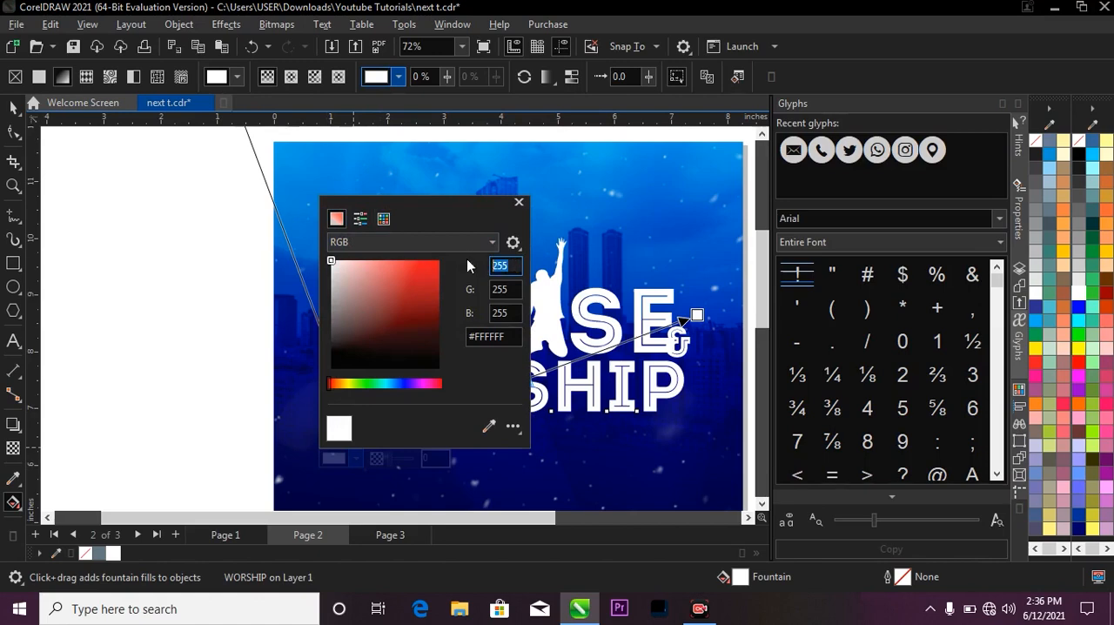
type("176")
key("Tab")
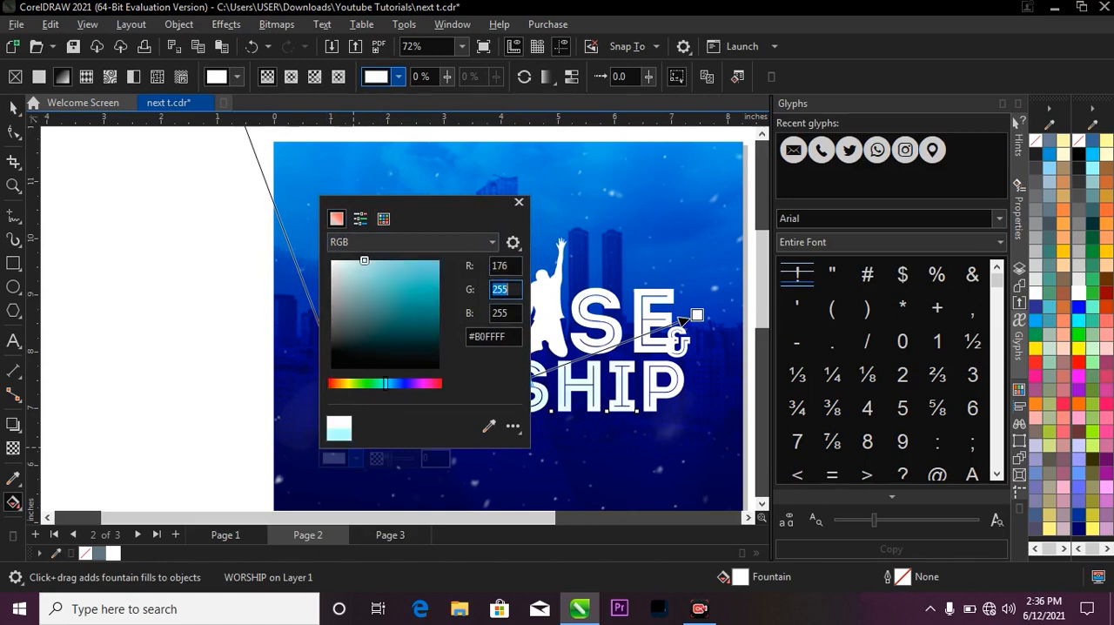
type("132")
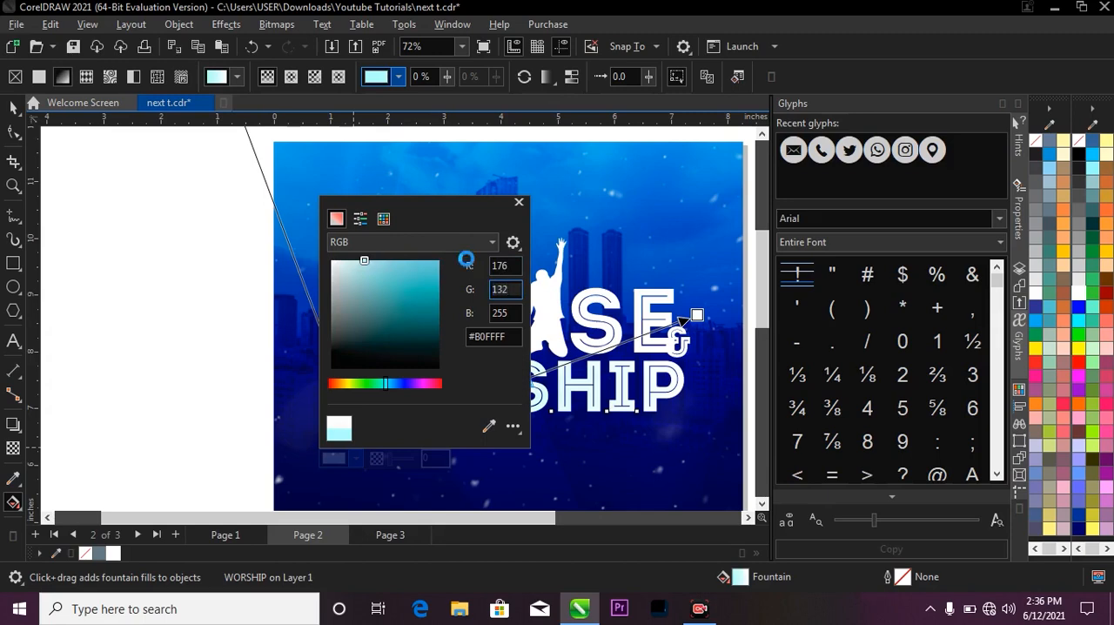
key("Tab")
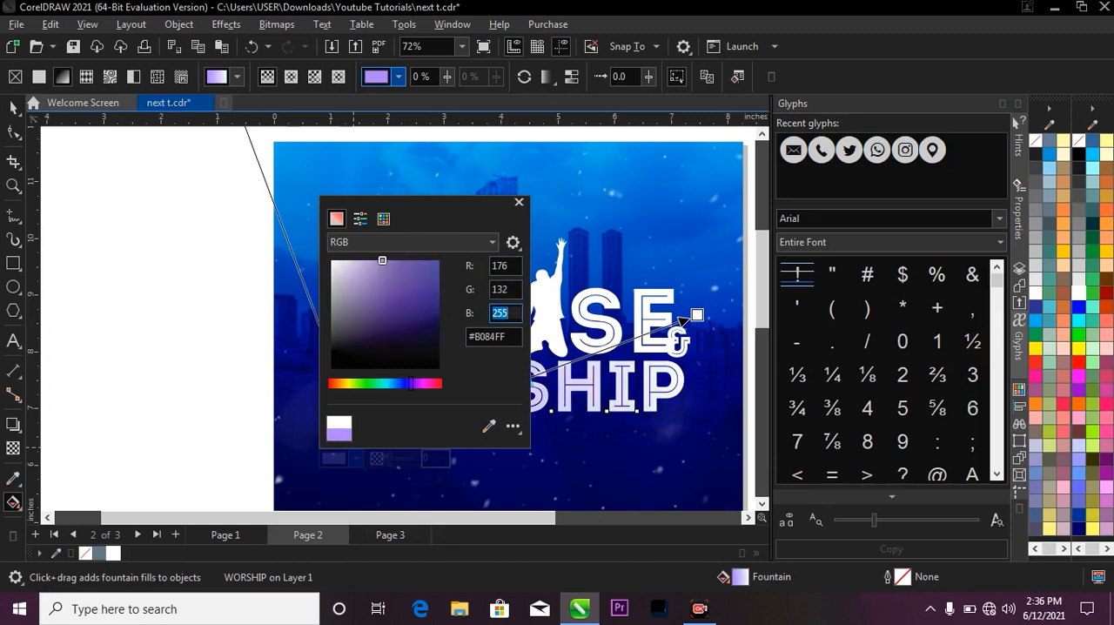
key("Return")
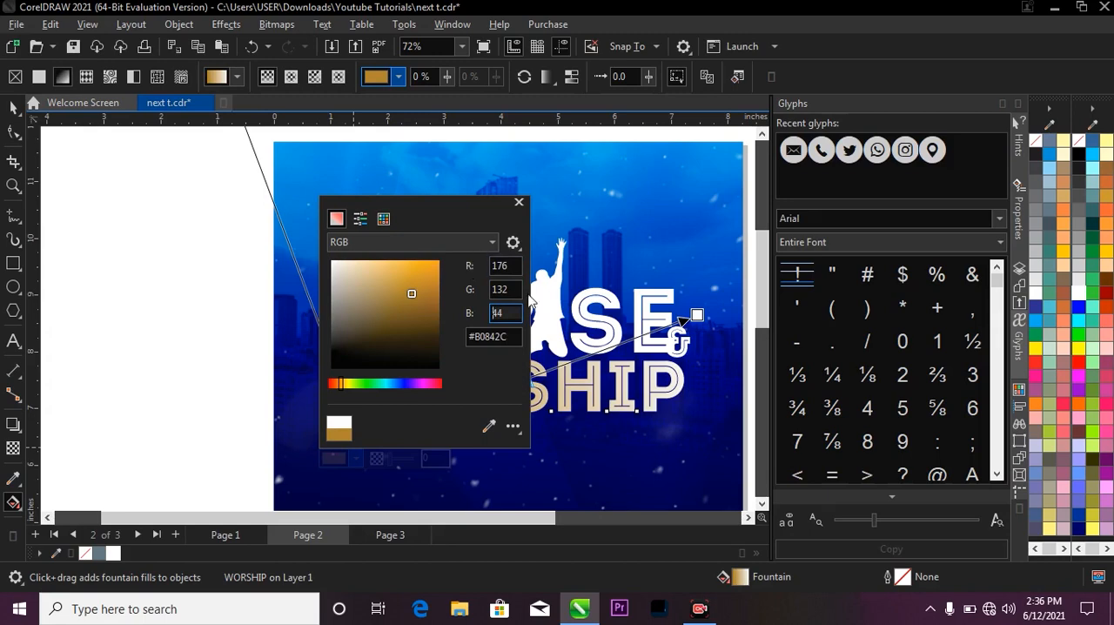
left_click(693, 315)
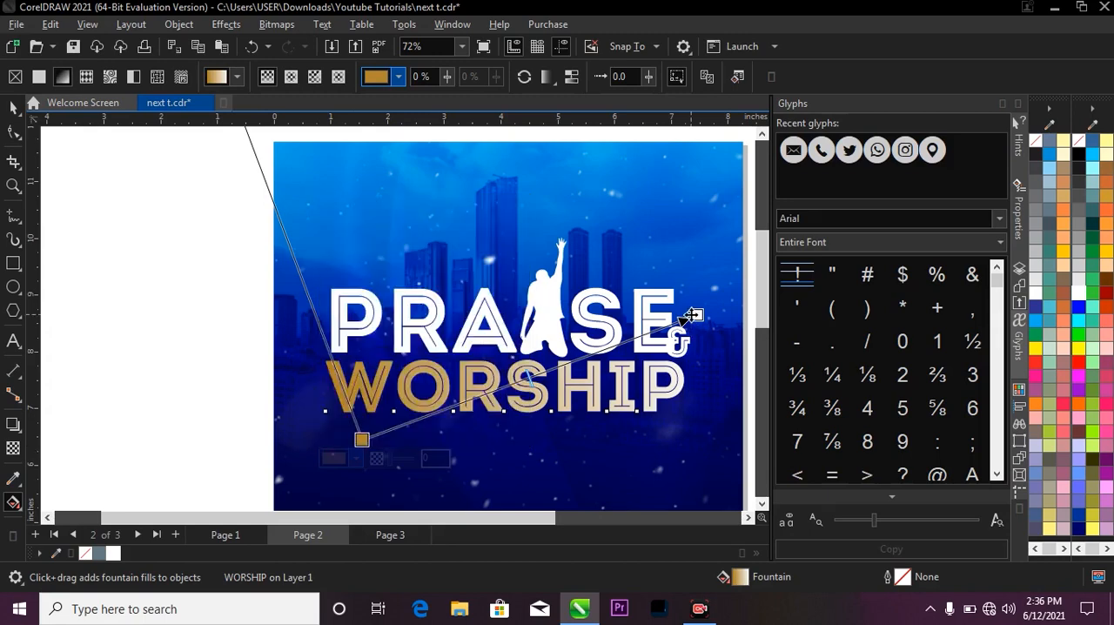
Set the end color of the WORSHIP fountain fill to light yellow, RGB 255, 255, 132.
left_click(696, 315)
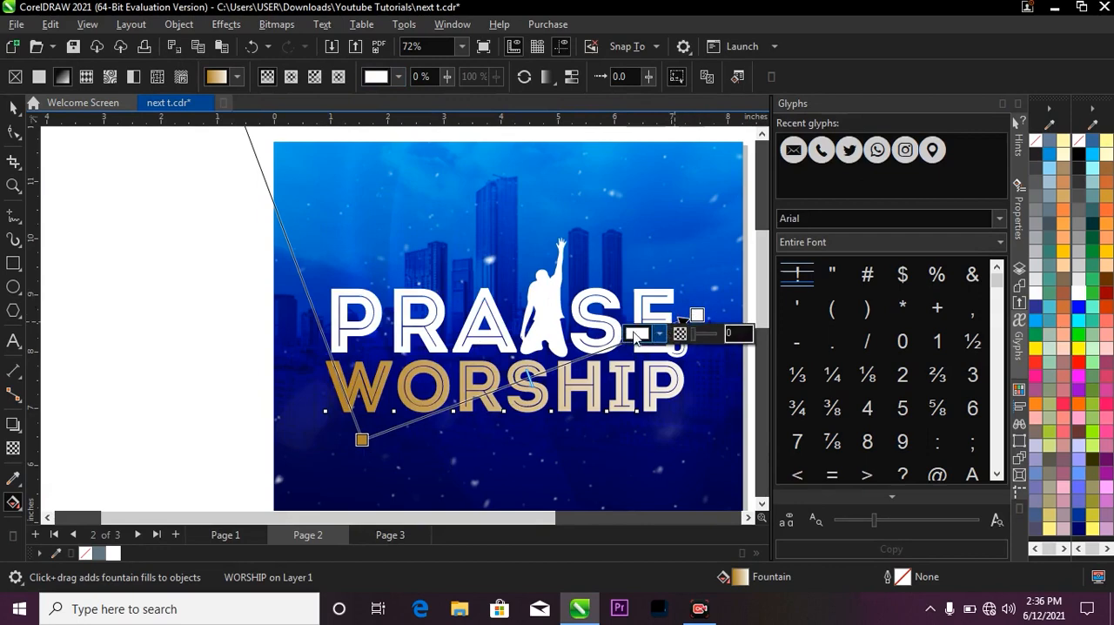
left_click(644, 334)
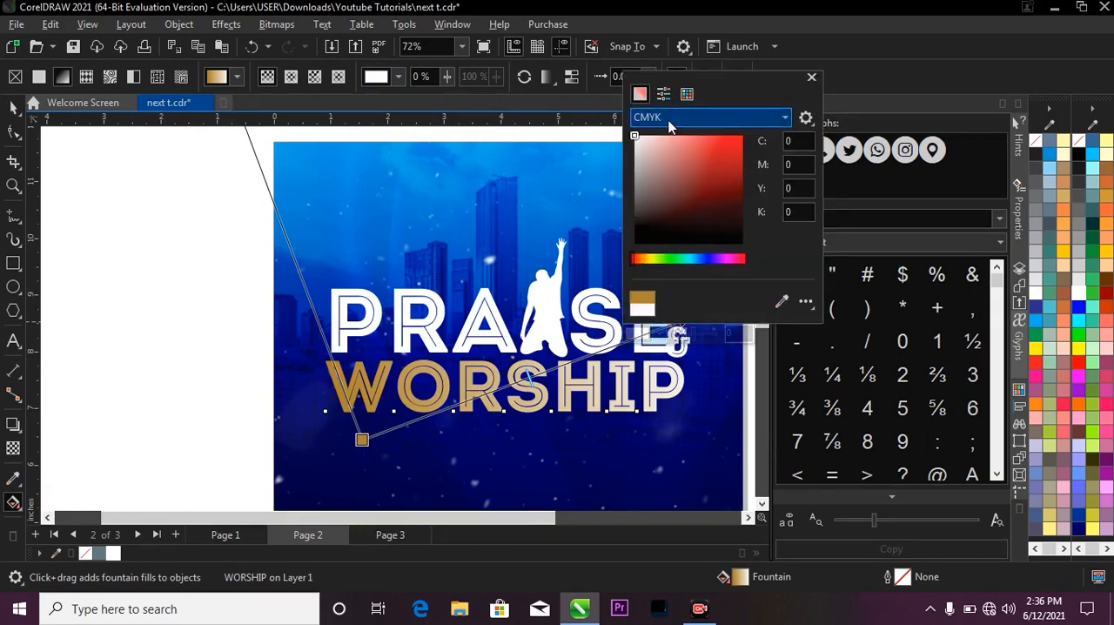
left_click(698, 121)
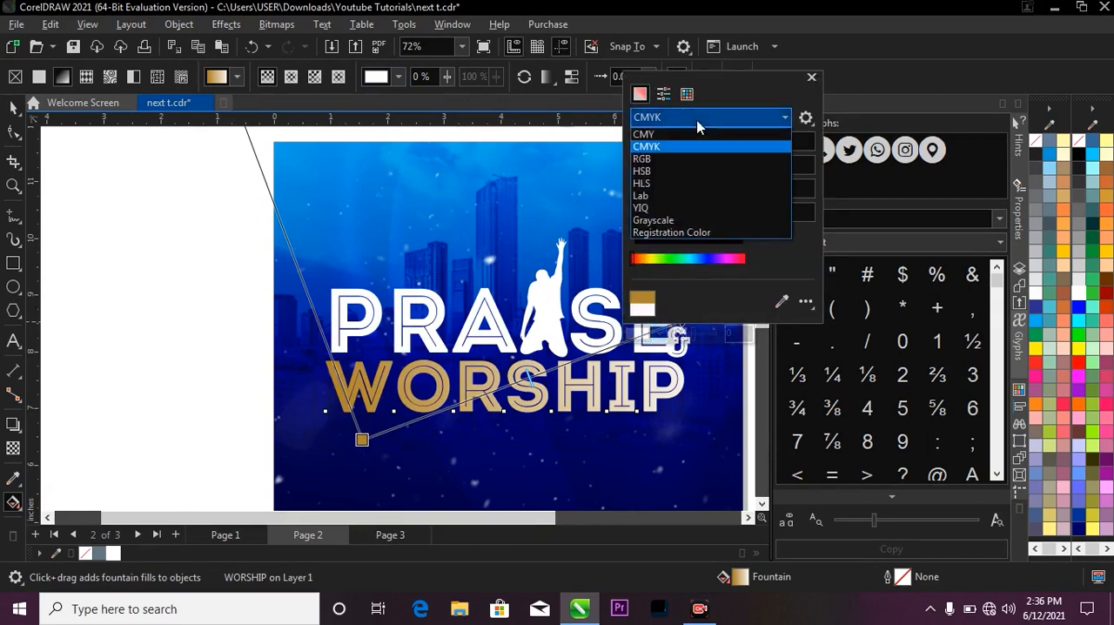
left_click(690, 160)
left_click_drag(806, 142, 769, 137)
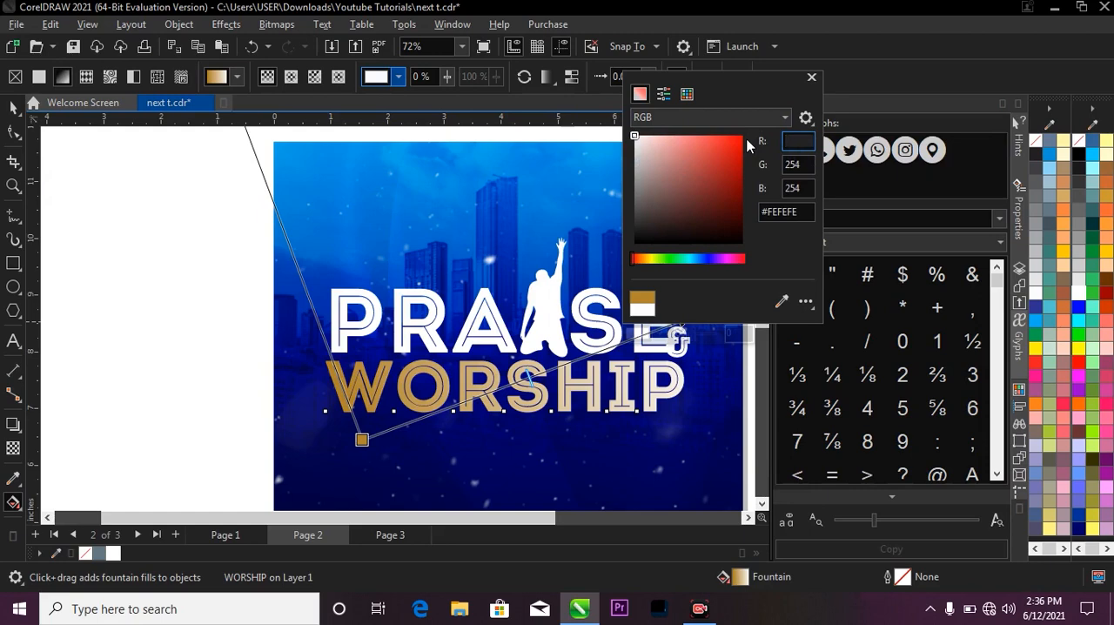
type("255")
key("Tab")
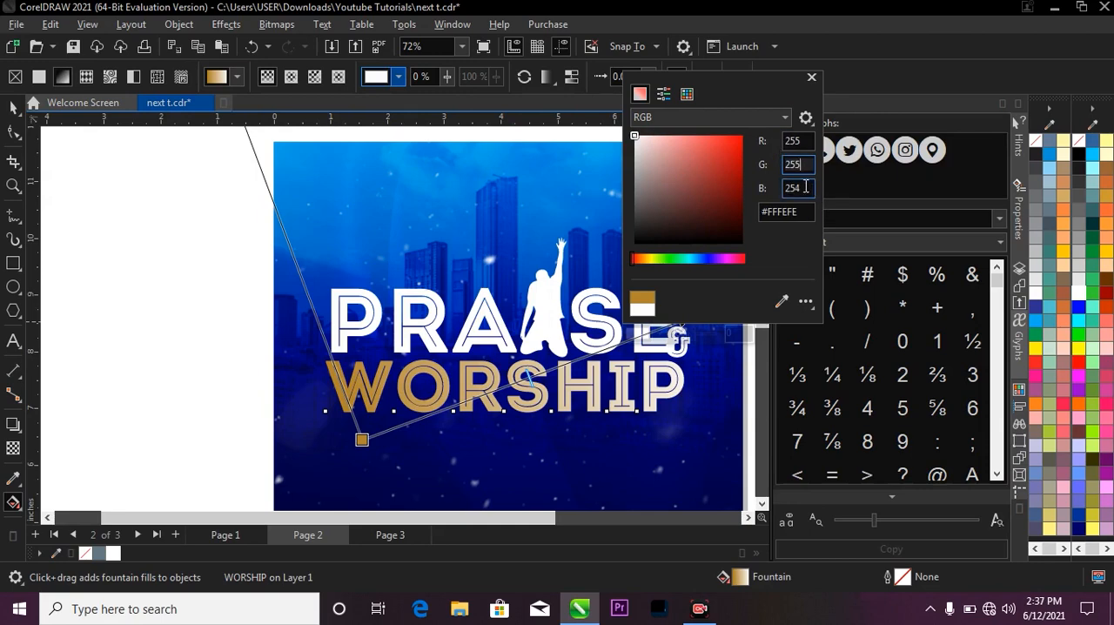
key("Tab")
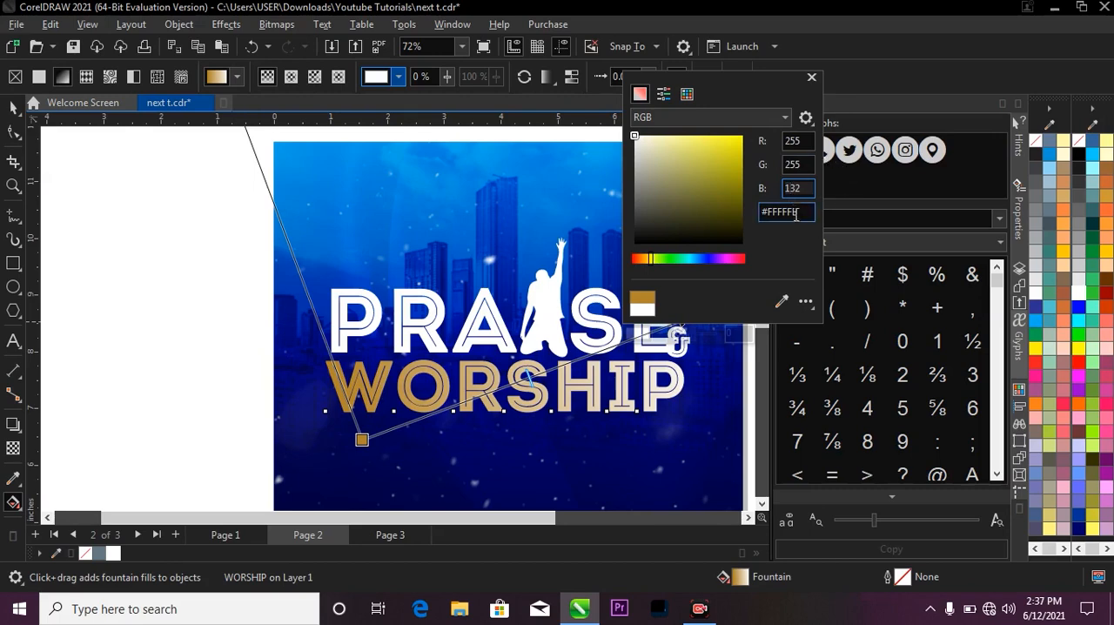
key("Tab")
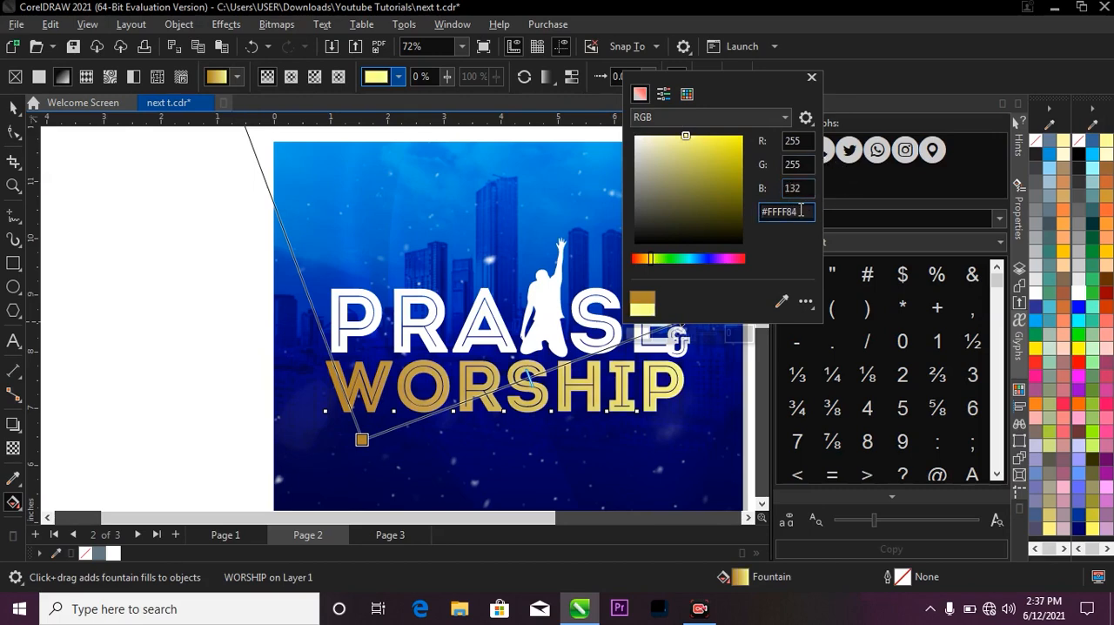
left_click_drag(800, 210, 752, 204)
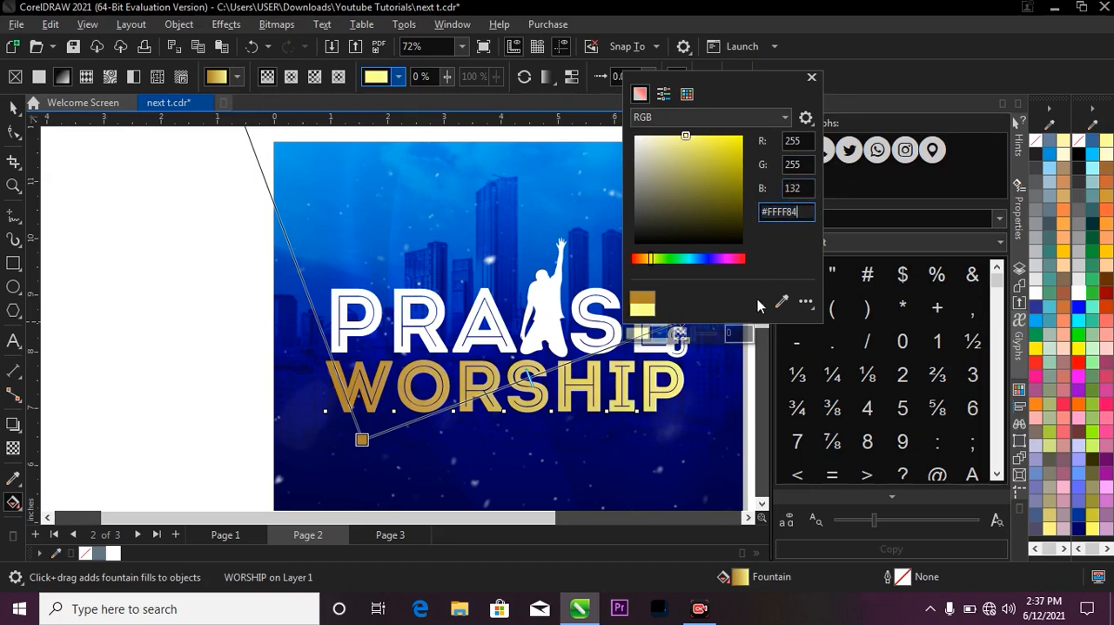
left_click(524, 279)
Add two intermediate color nodes to the WORSHIP fountain fill, at 31% and 67%.
scroll(452, 409, "up", 2)
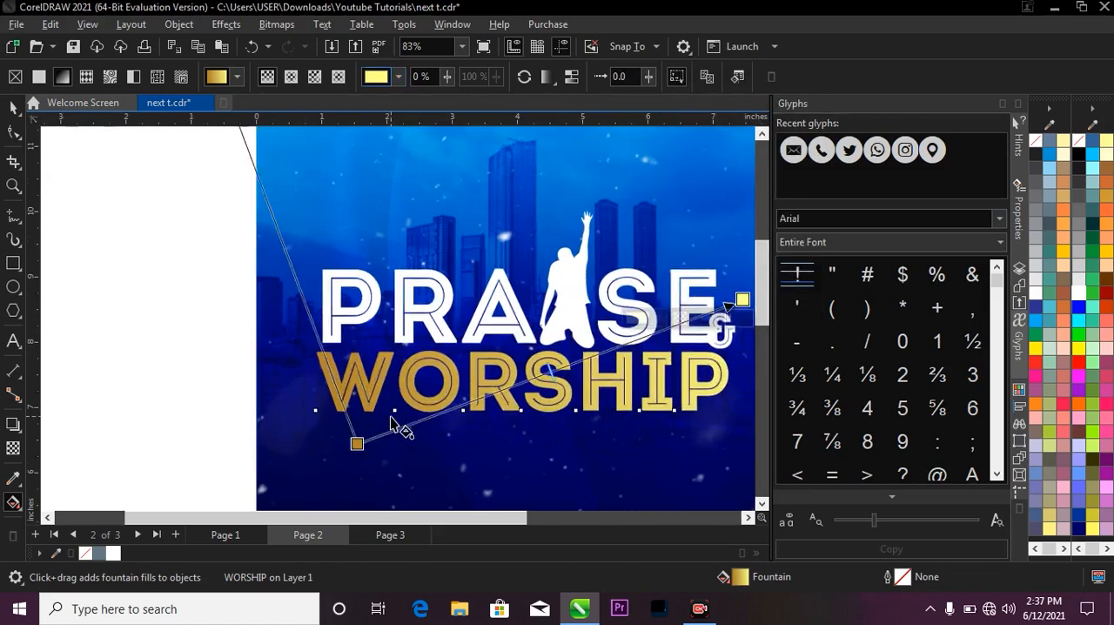
scroll(456, 370, "down", 3)
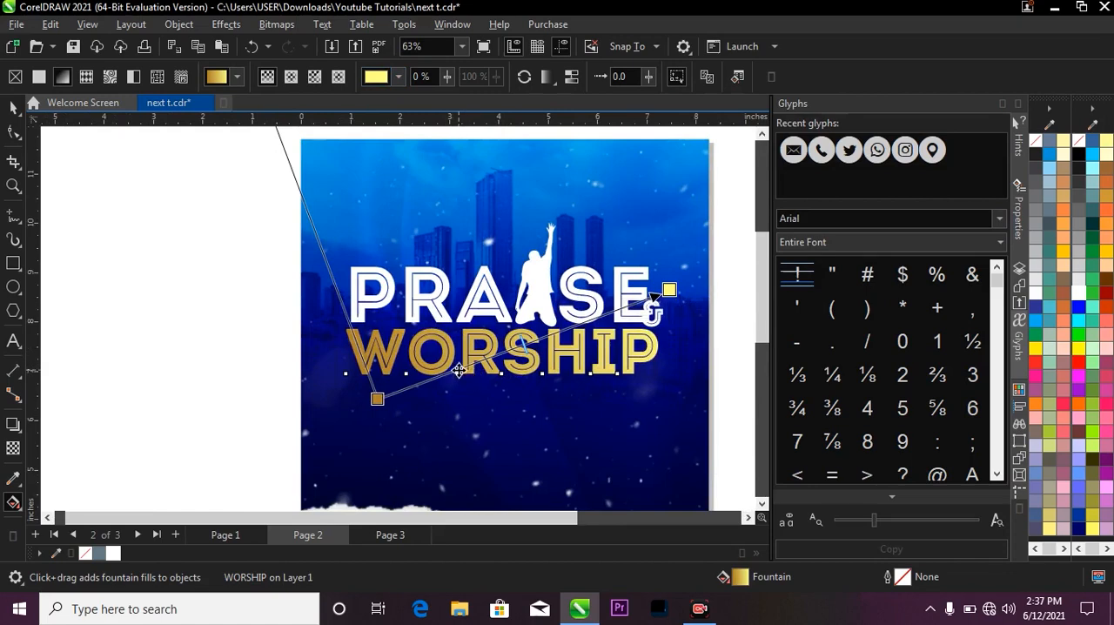
scroll(453, 371, "up", 1)
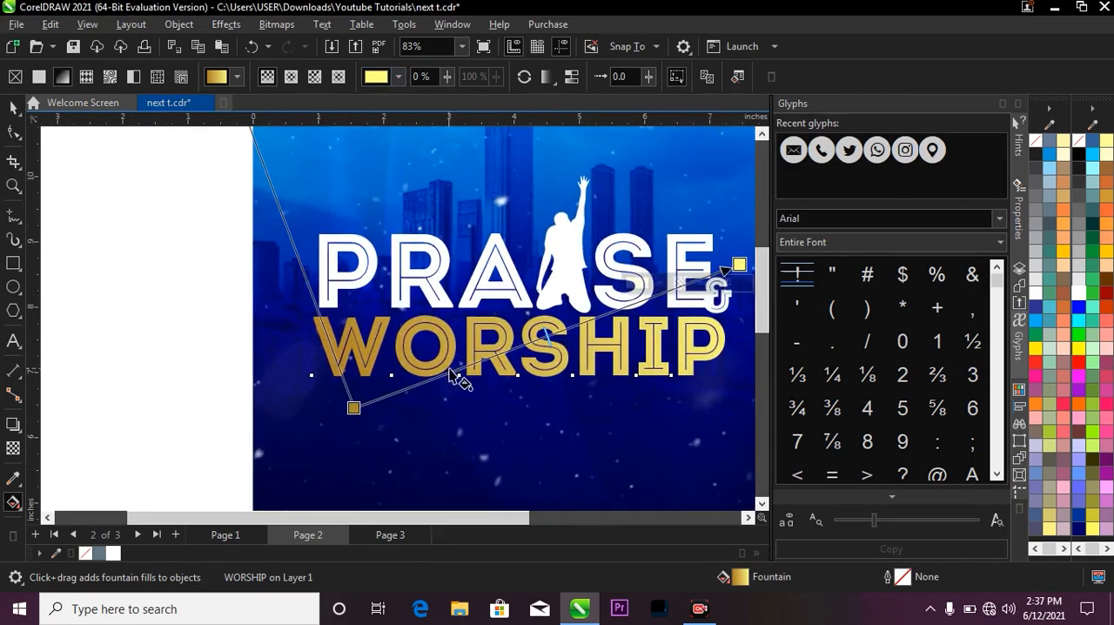
double_click(466, 367)
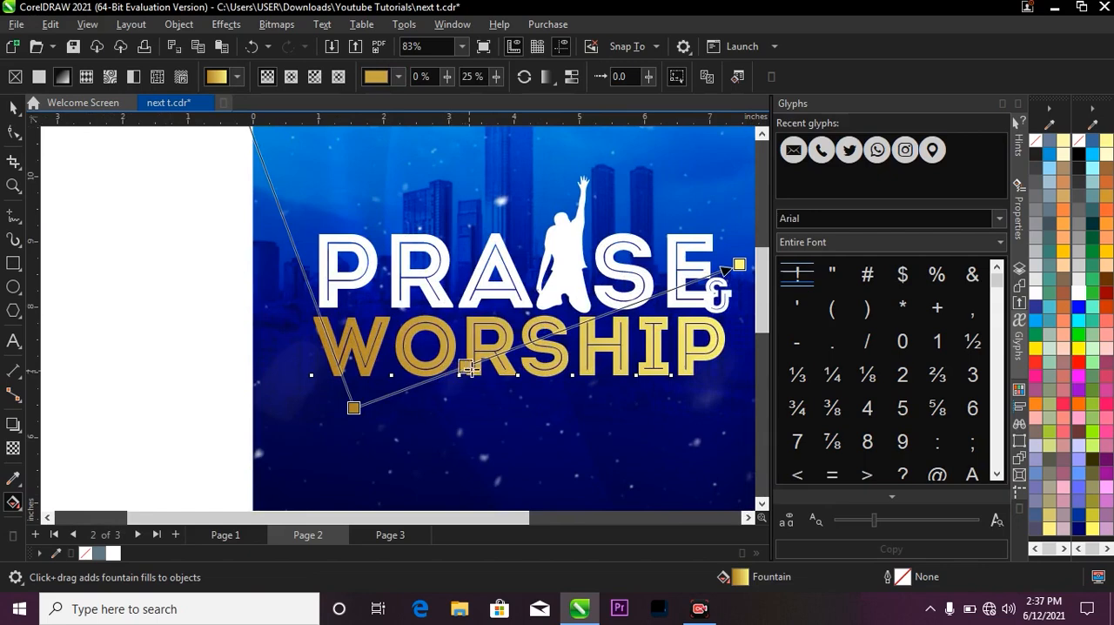
left_click_drag(471, 369, 477, 366)
scroll(473, 321, "down", 2)
scroll(539, 315, "up", 2)
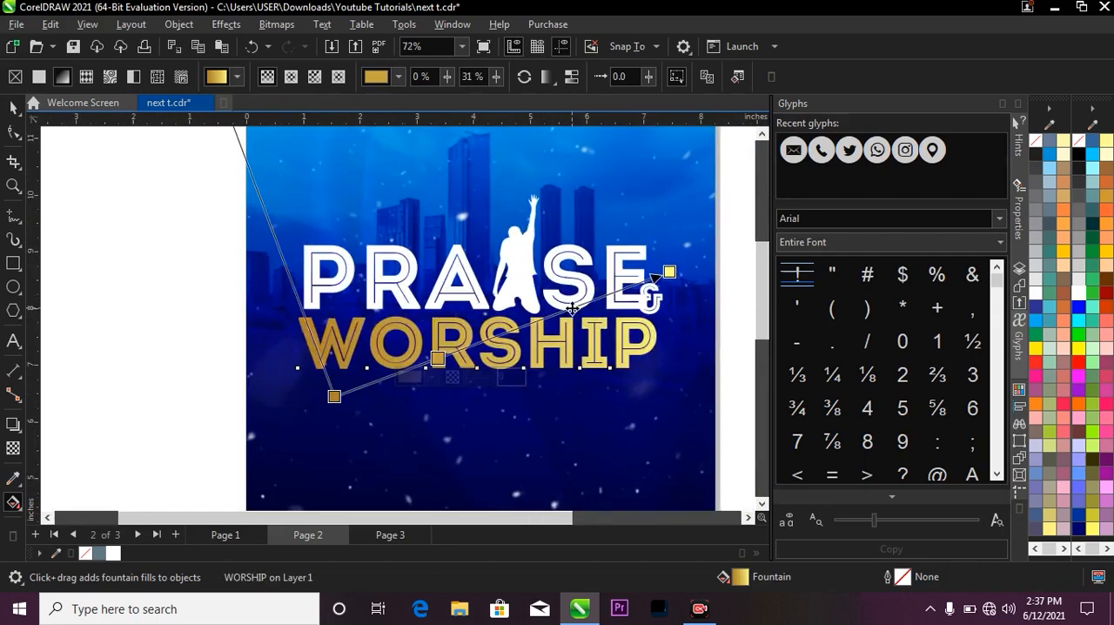
double_click(558, 311)
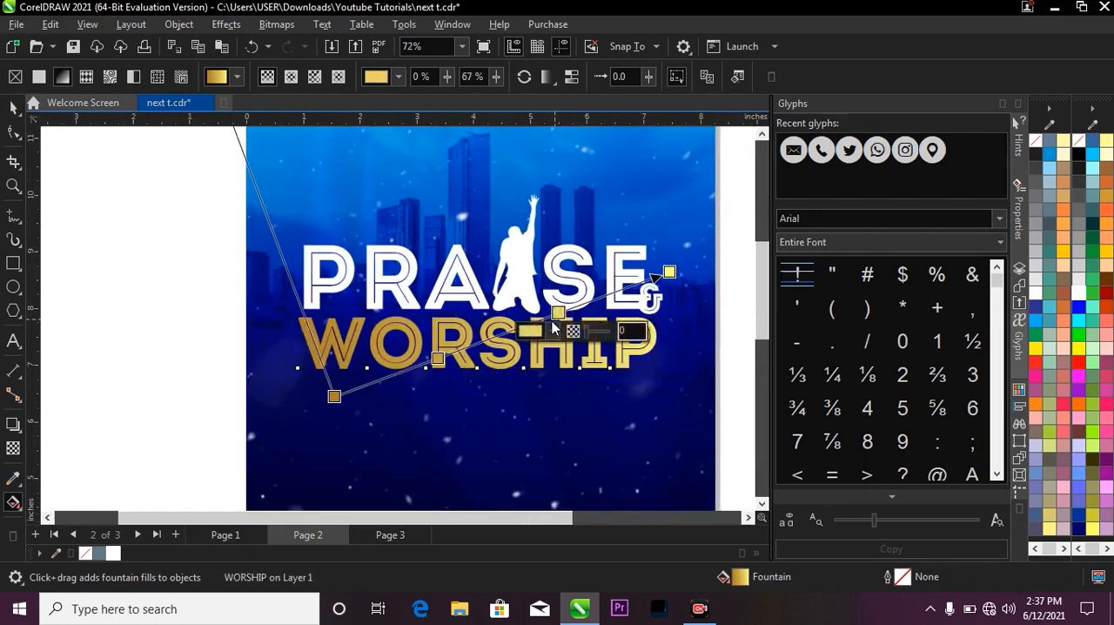
Copy the end color #FFFF84 to the first intermediate node of the WORSHIP fill and move that node to 23%.
left_click(668, 272)
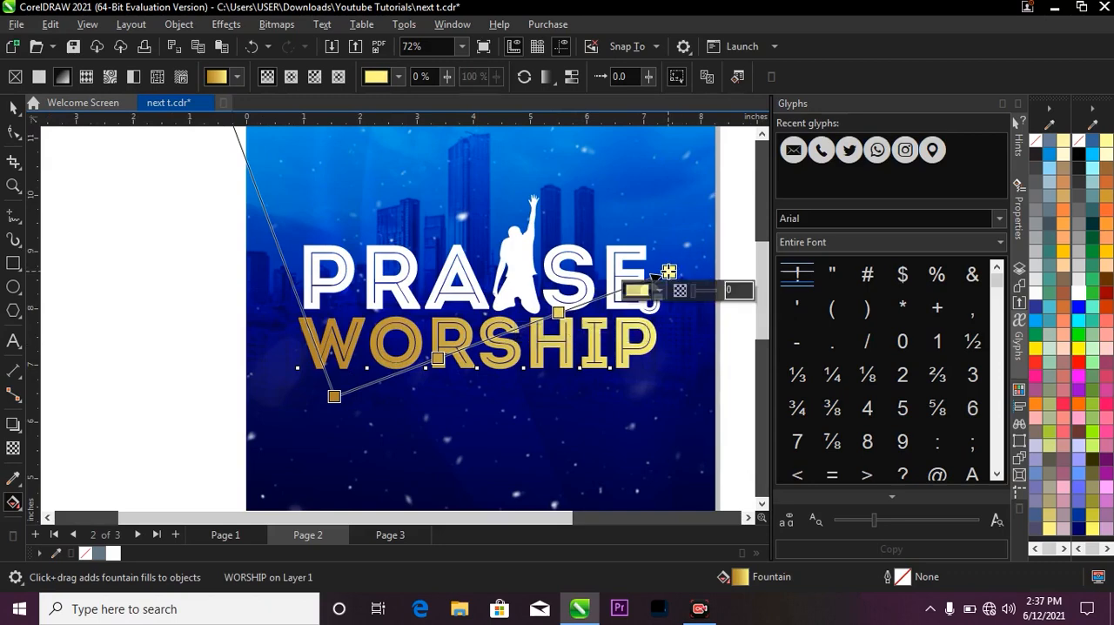
left_click(640, 290)
left_click(791, 442)
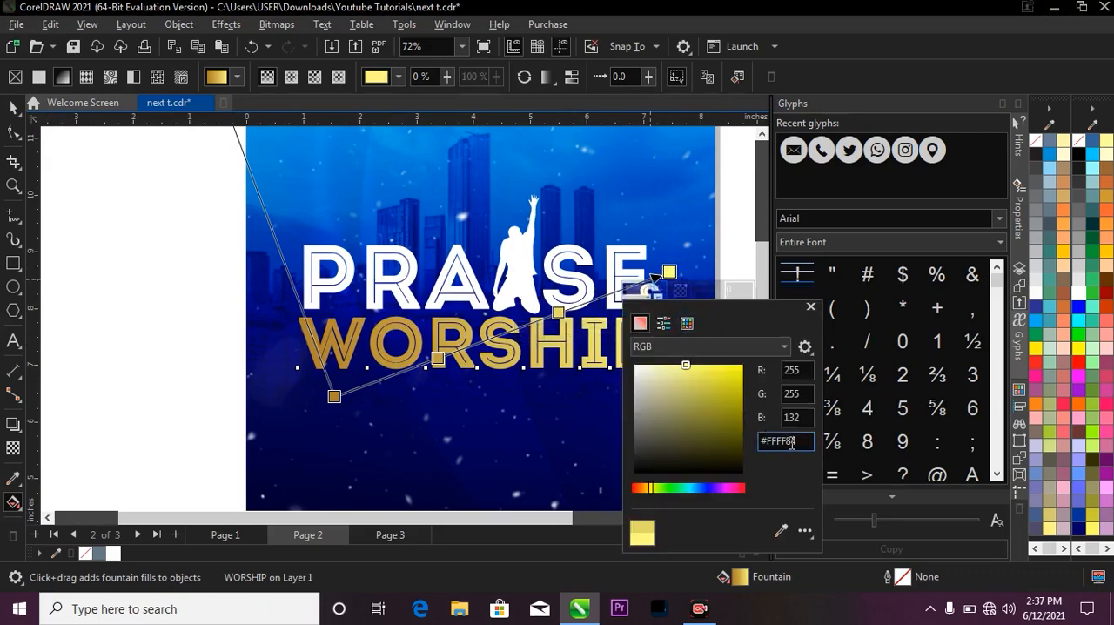
left_click_drag(805, 445, 754, 422)
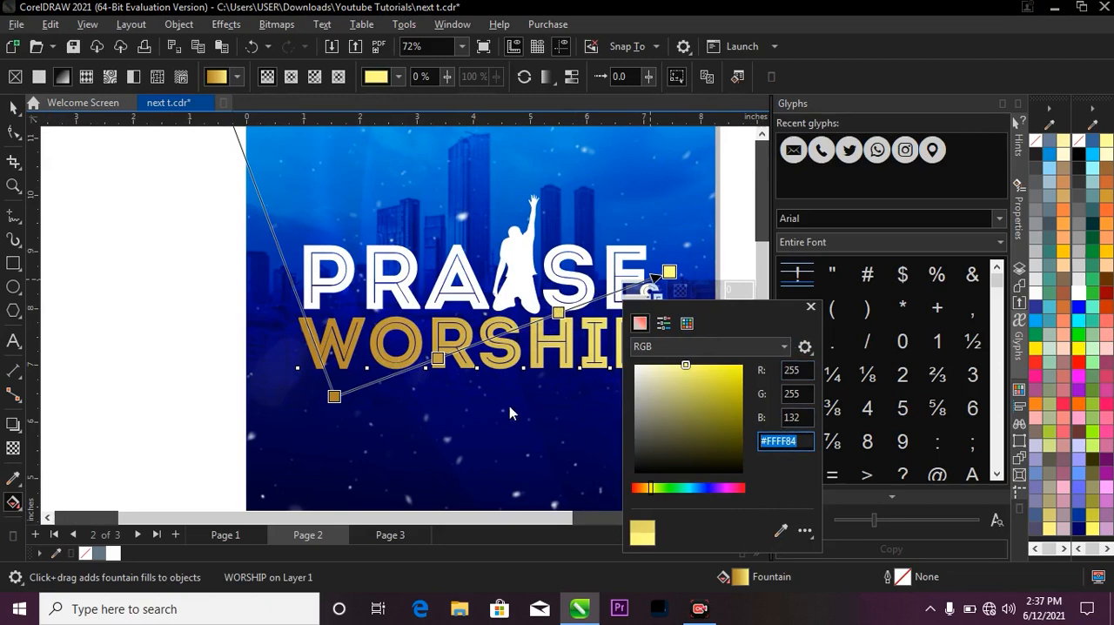
left_click(437, 360)
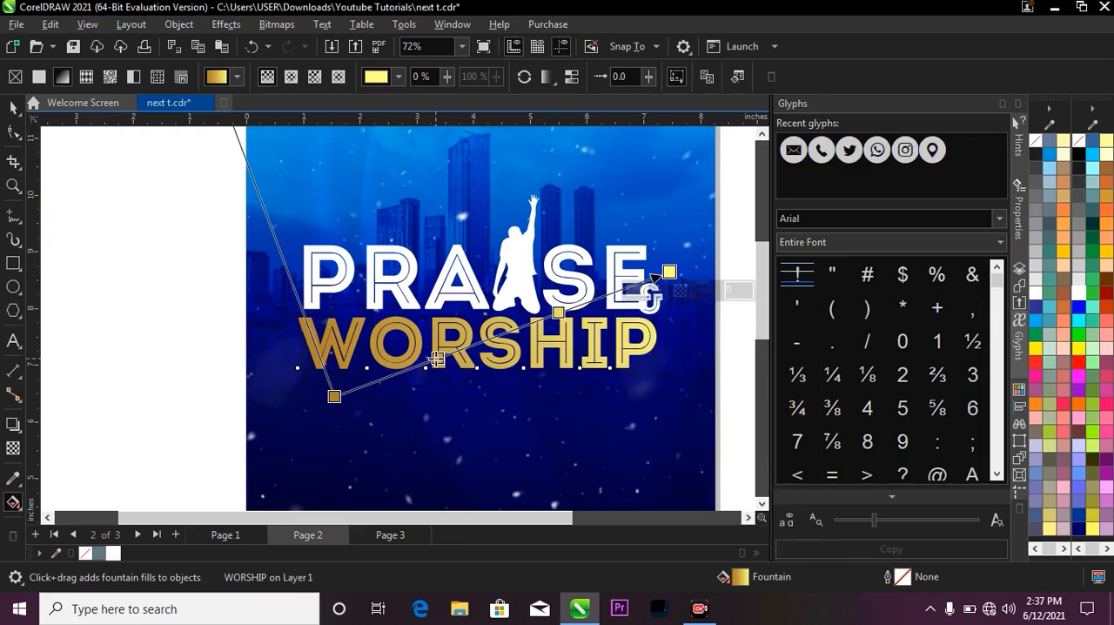
left_click(408, 380)
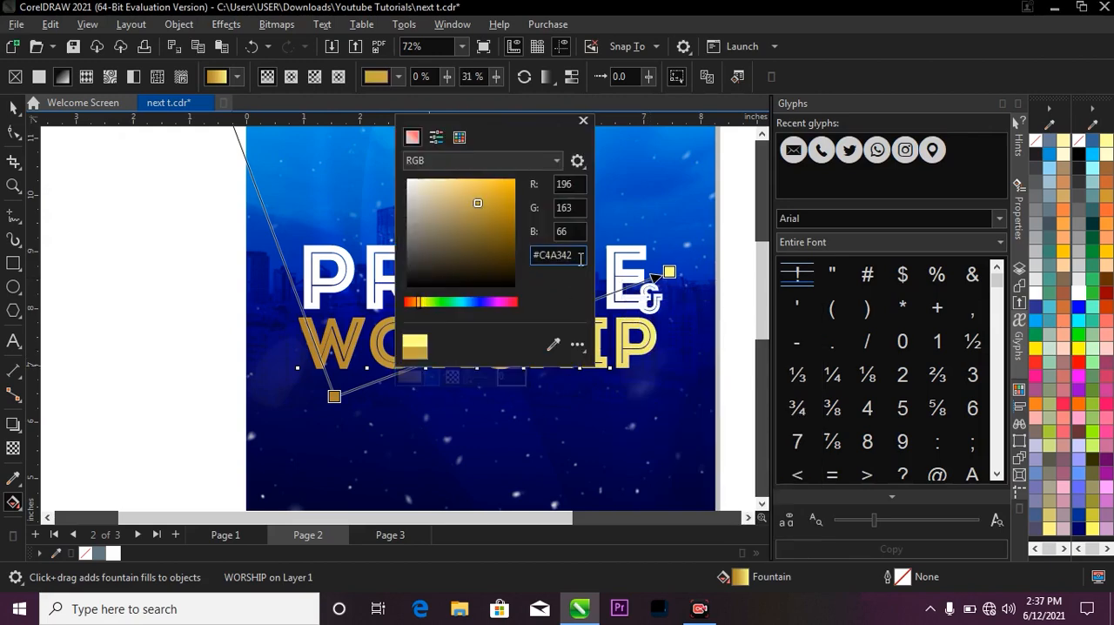
left_click_drag(581, 259, 517, 248)
type("#FFFF84")
key("Return")
left_click(623, 197)
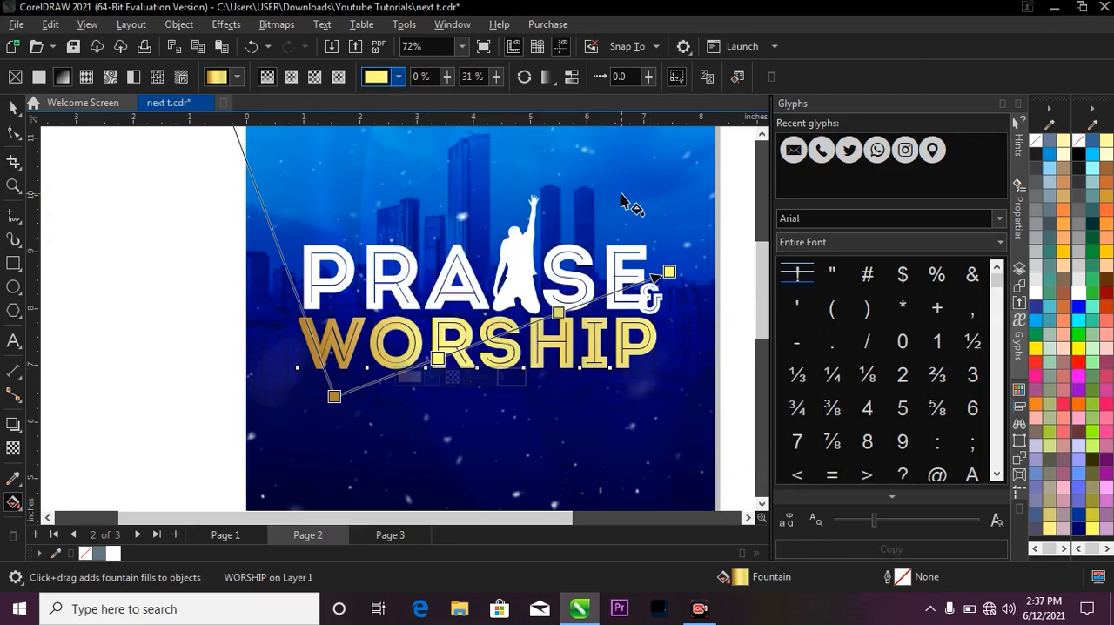
left_click_drag(438, 358, 411, 367)
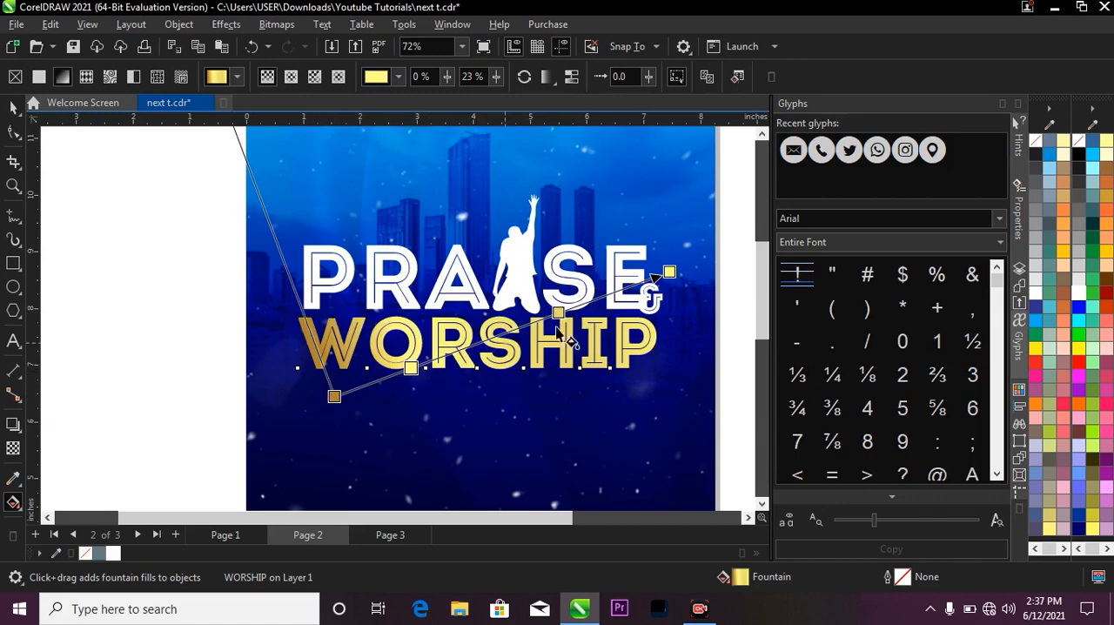
Copy the gold start color #B0842C to the 67% node of the WORSHIP fountain fill.
left_click(334, 396)
left_click(316, 414)
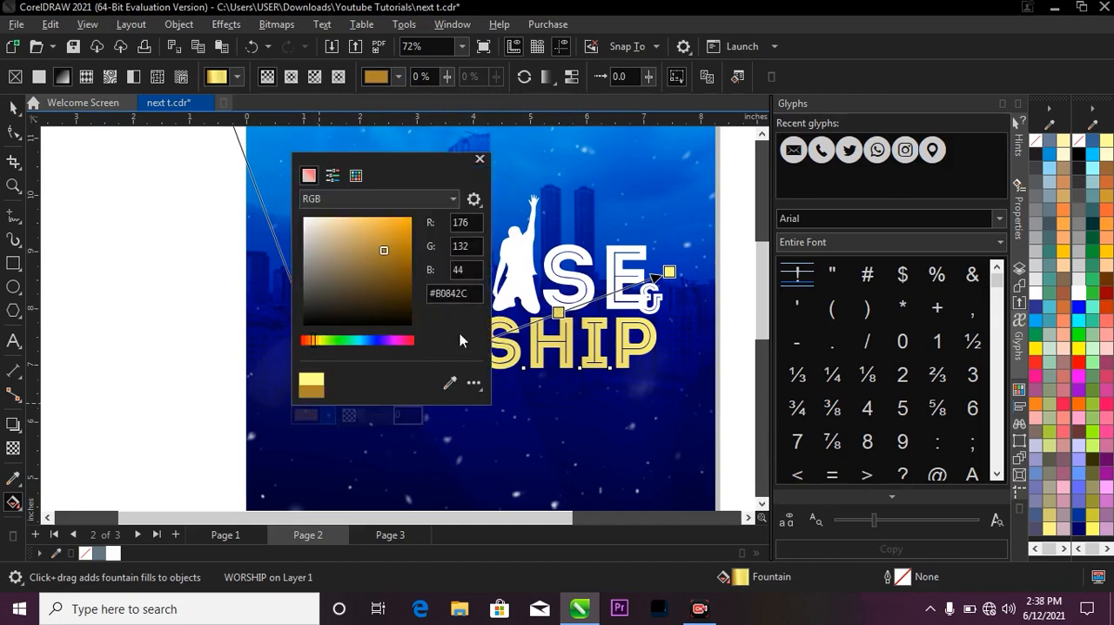
left_click_drag(470, 294, 413, 294)
key("ctrl+c")
left_click(540, 331)
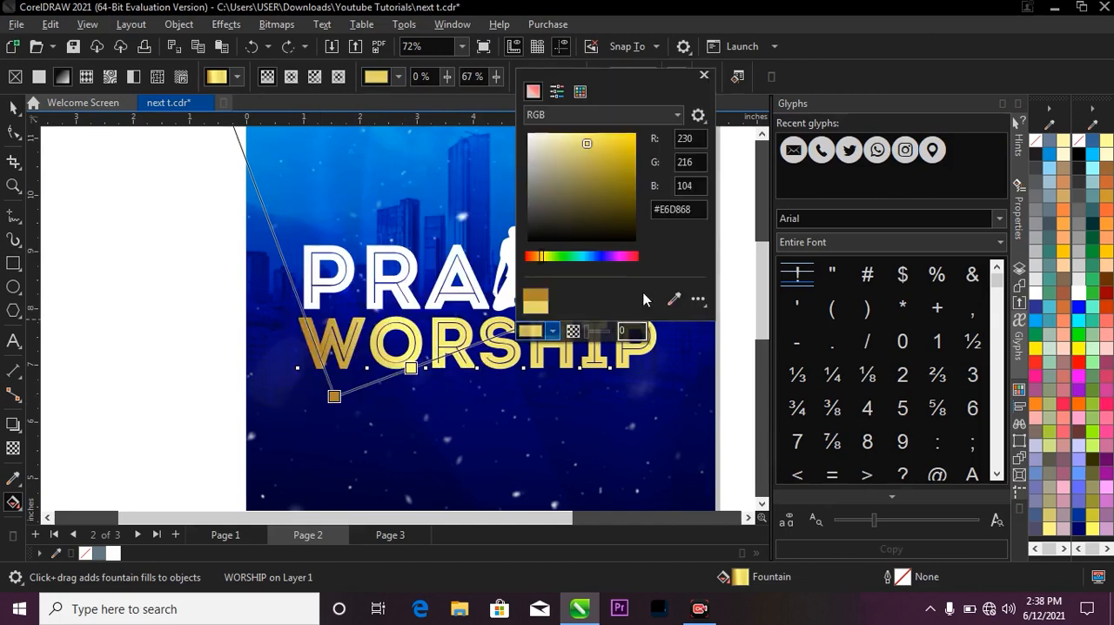
left_click_drag(700, 209, 610, 211)
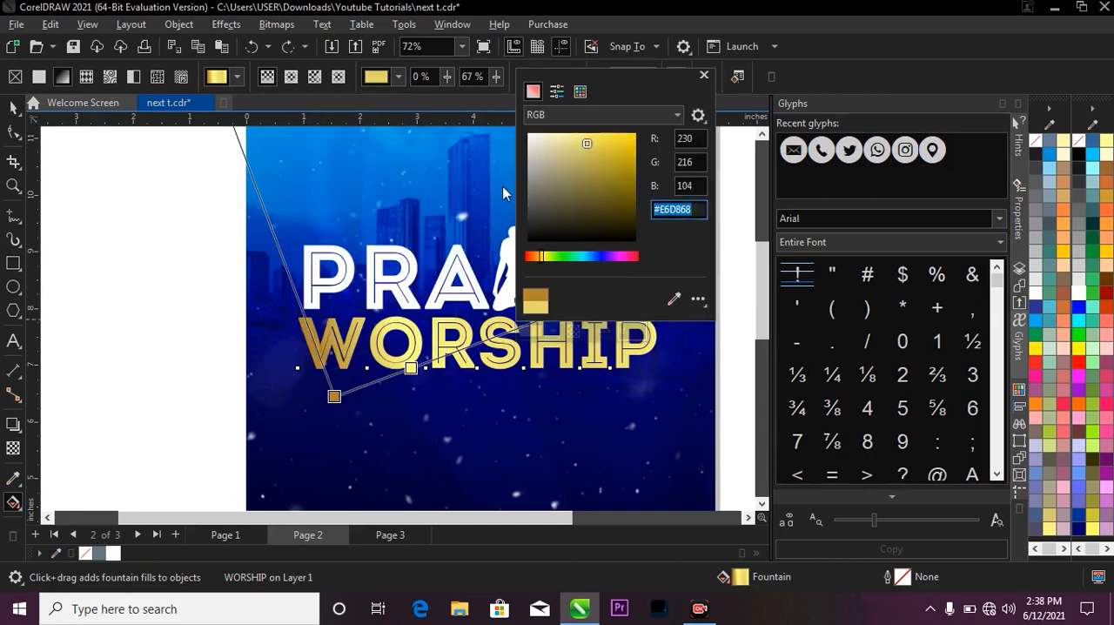
key("ctrl+v")
left_click(246, 314)
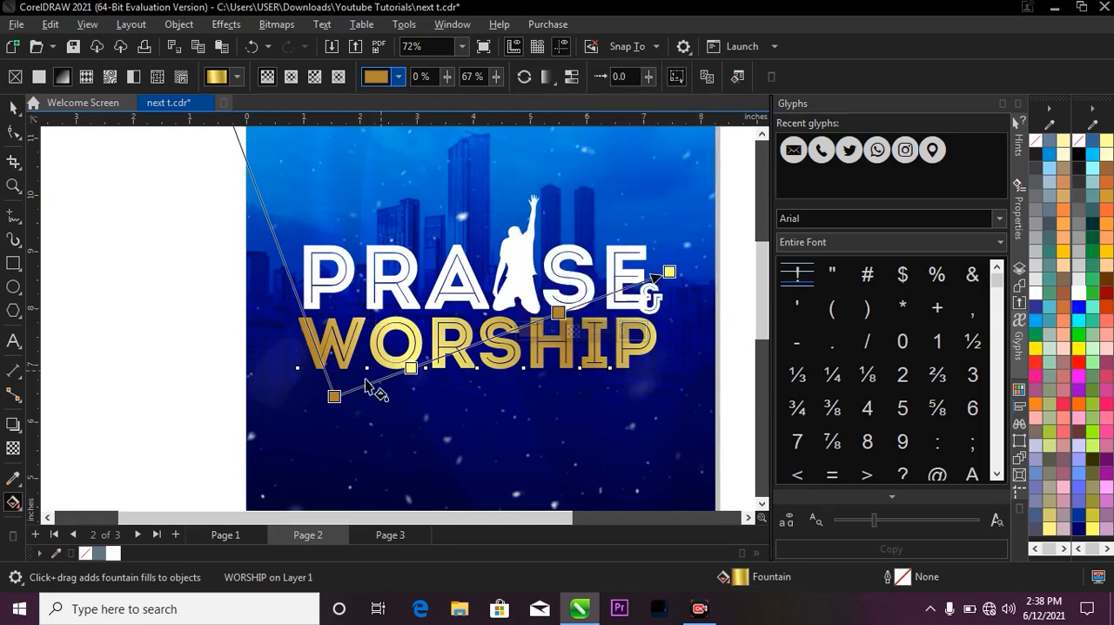
Move the start handle of the WORSHIP gradient slightly up toward the W and deselect the text.
left_click_drag(334, 397, 328, 380)
scroll(465, 252, "down", 2)
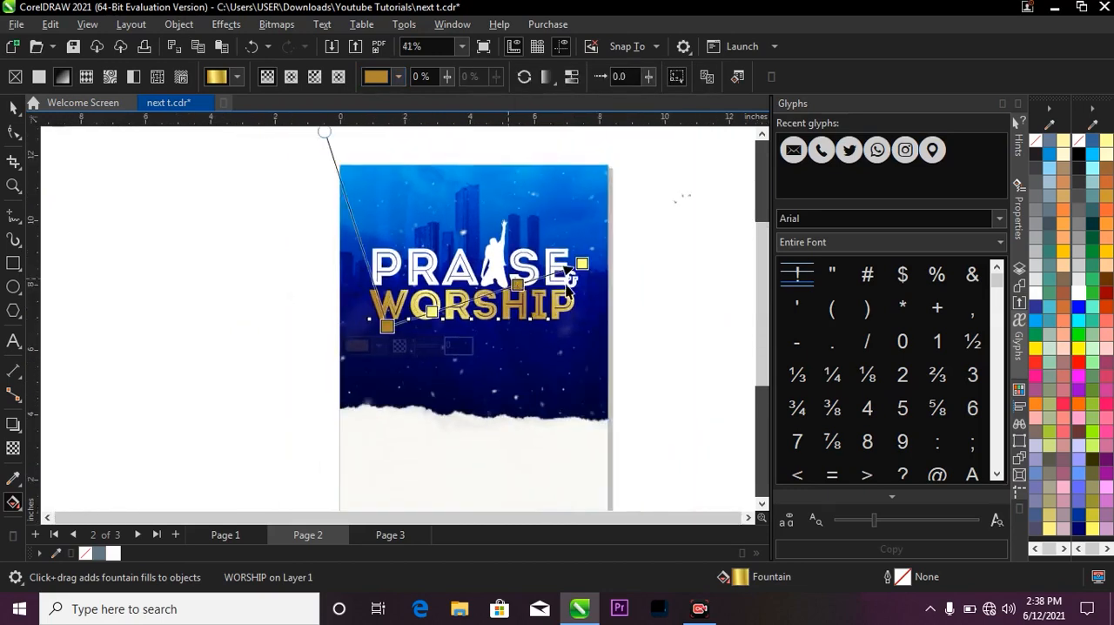
key("space")
key("Escape")
key("z")
left_click_drag(326, 210, 657, 362)
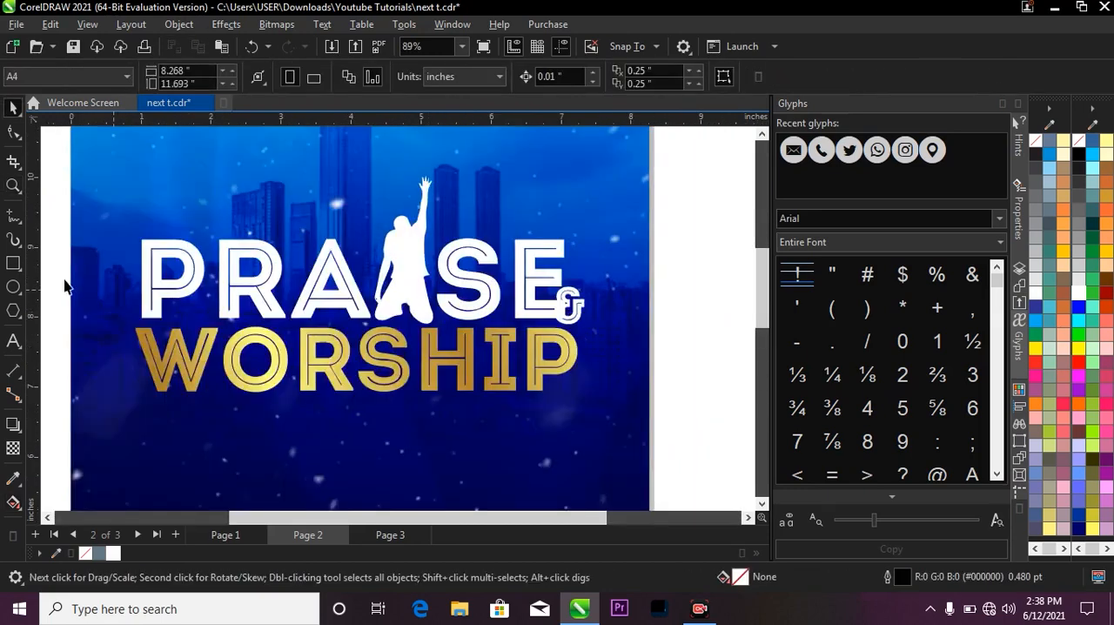
Draw a rectangle about 7.12 × 1.38 inches above PRAISE, spanning most of the page width.
left_click(10, 266)
scroll(461, 243, "down", 2)
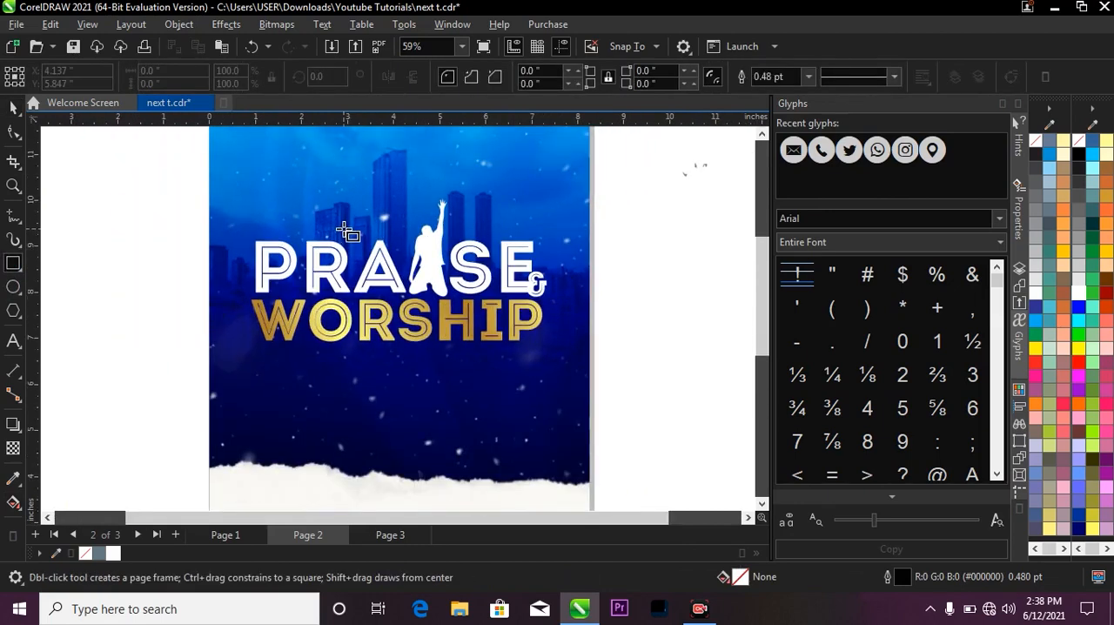
left_click_drag(248, 160, 575, 223)
key("space")
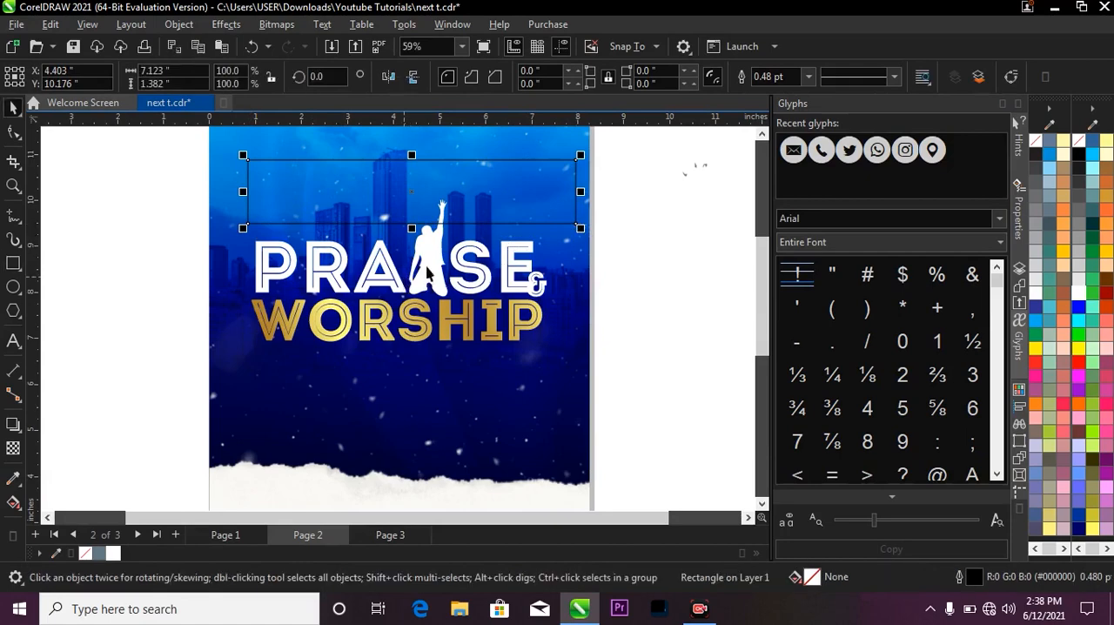
Fill the rectangle above the title with white and remove its outline.
left_click(433, 275)
left_click(493, 195)
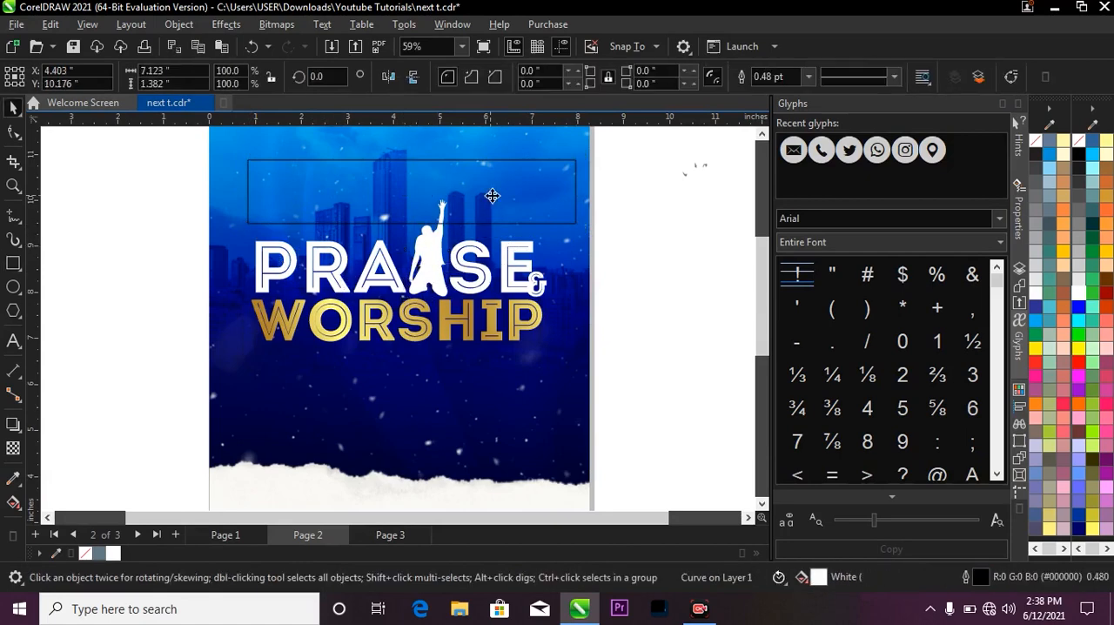
left_click(112, 554)
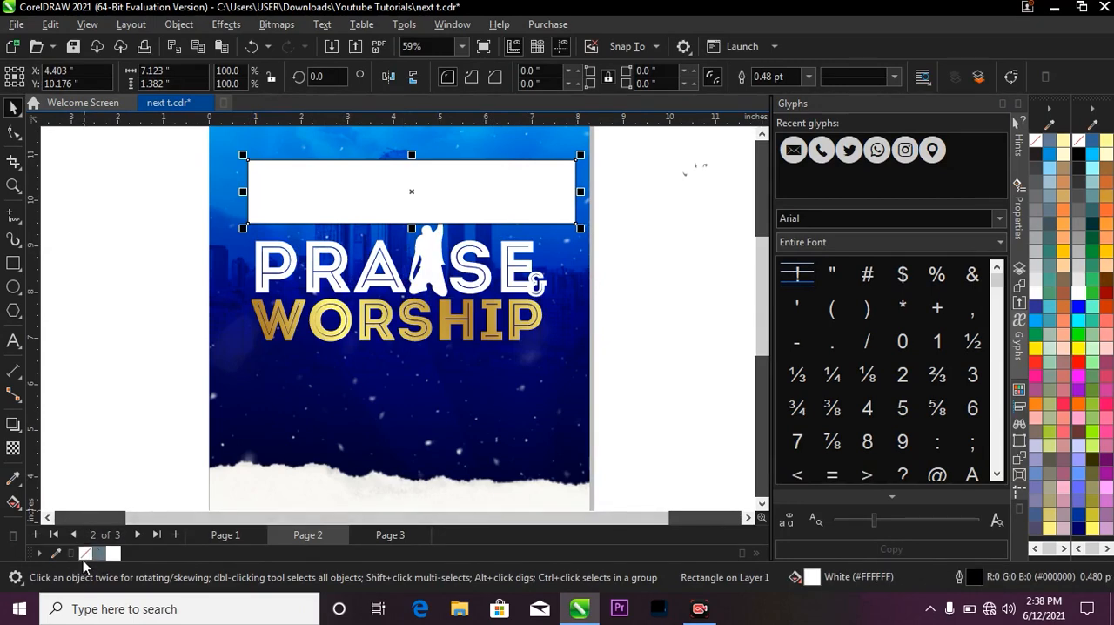
right_click(83, 555)
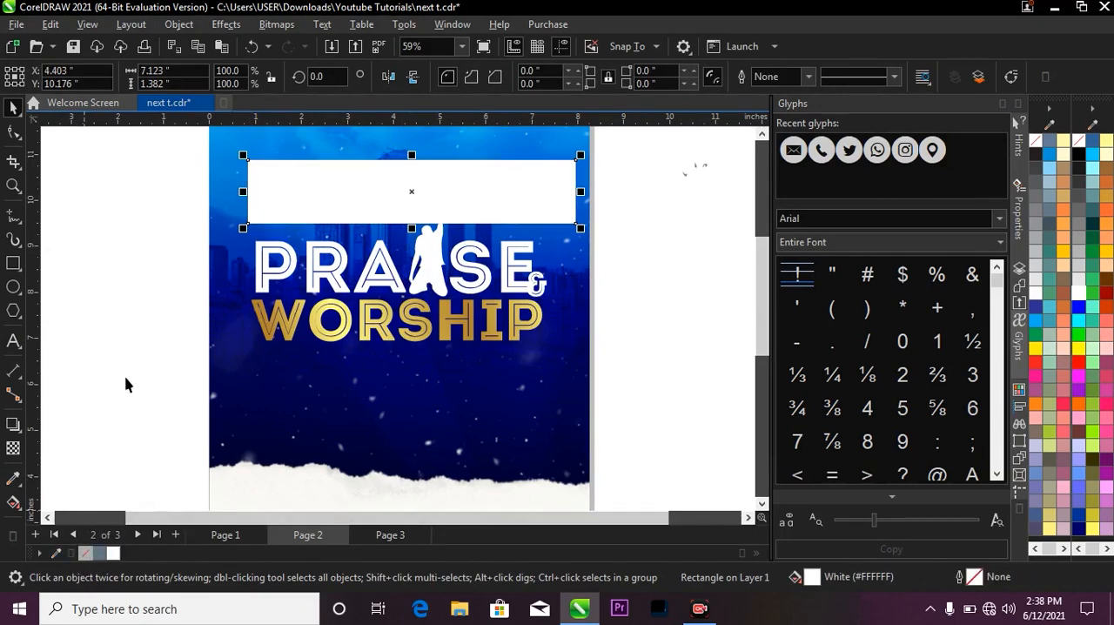
left_click(127, 379)
Group the white kneeling silhouette with the PRAISE lettering.
scroll(356, 161, "up", 1)
key("z")
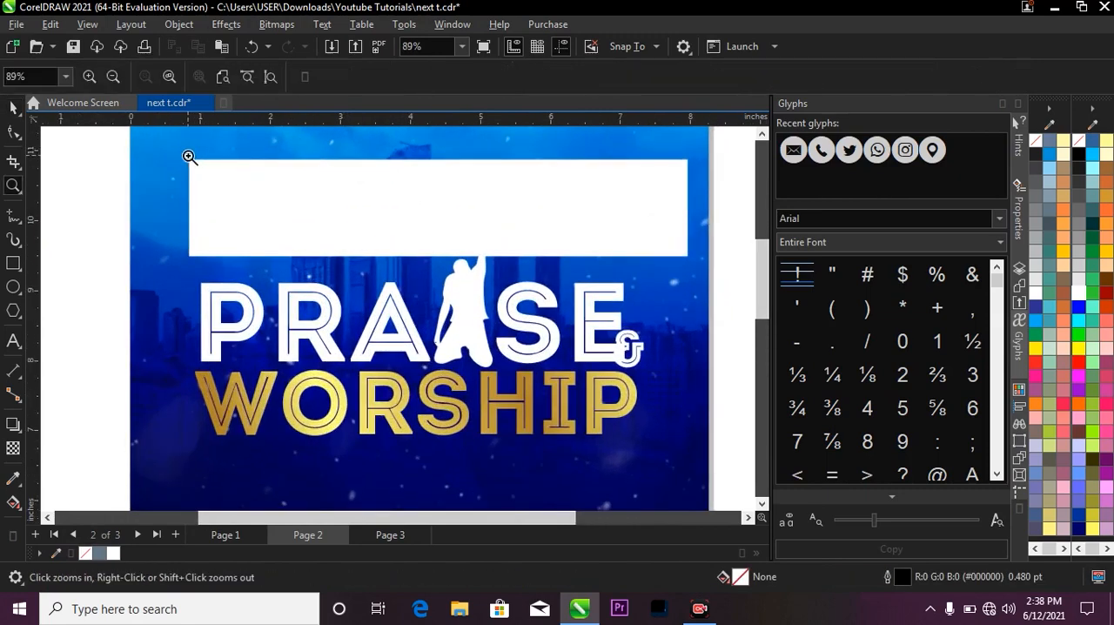
left_click_drag(189, 157, 307, 204)
right_click(307, 204)
key("space")
scroll(463, 247, "down", 1)
scroll(375, 290, "up", 1)
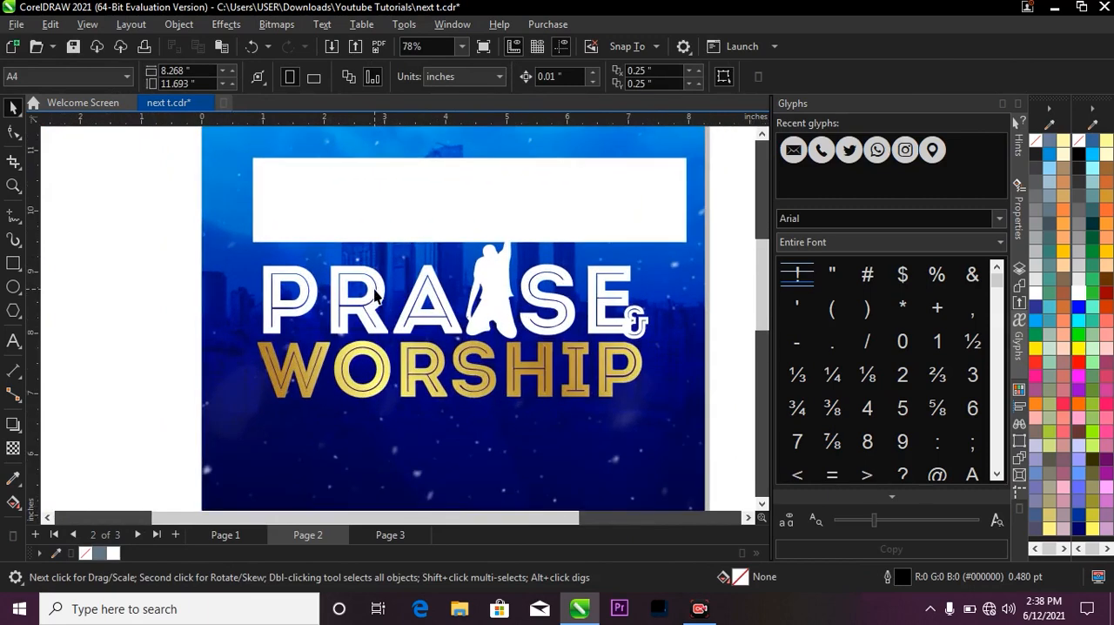
left_click(492, 289)
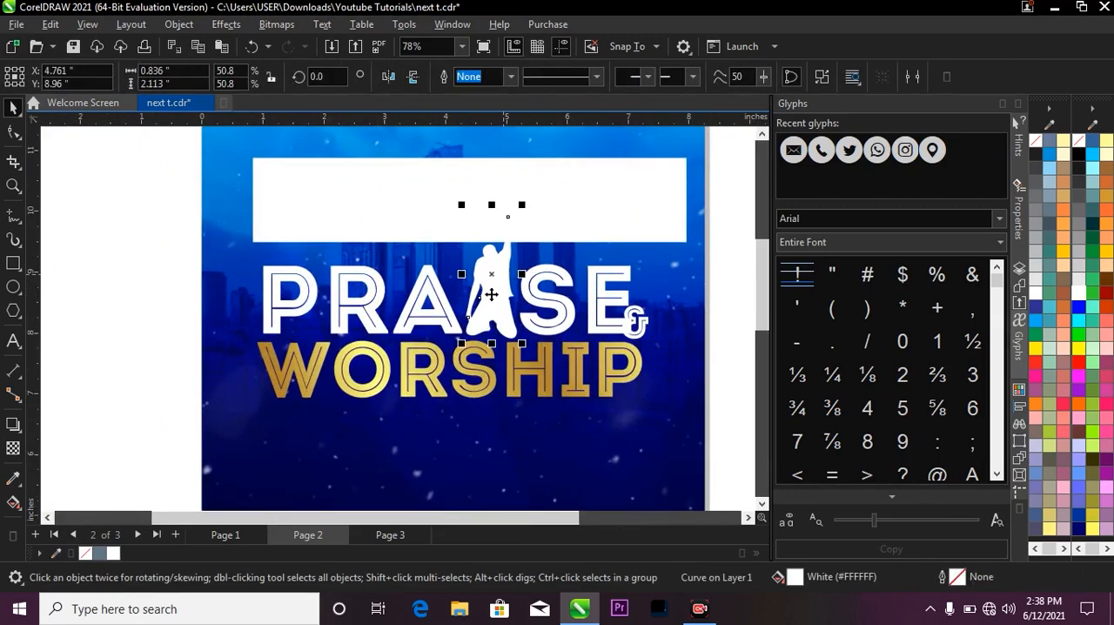
scroll(493, 271, "up", 2)
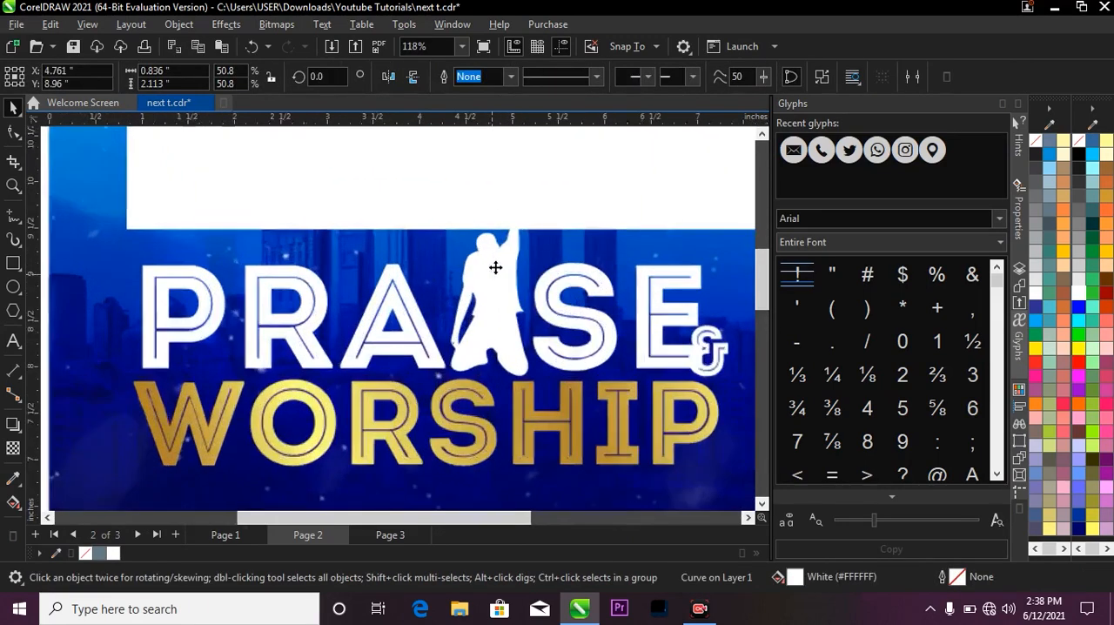
scroll(457, 345, "down", 2)
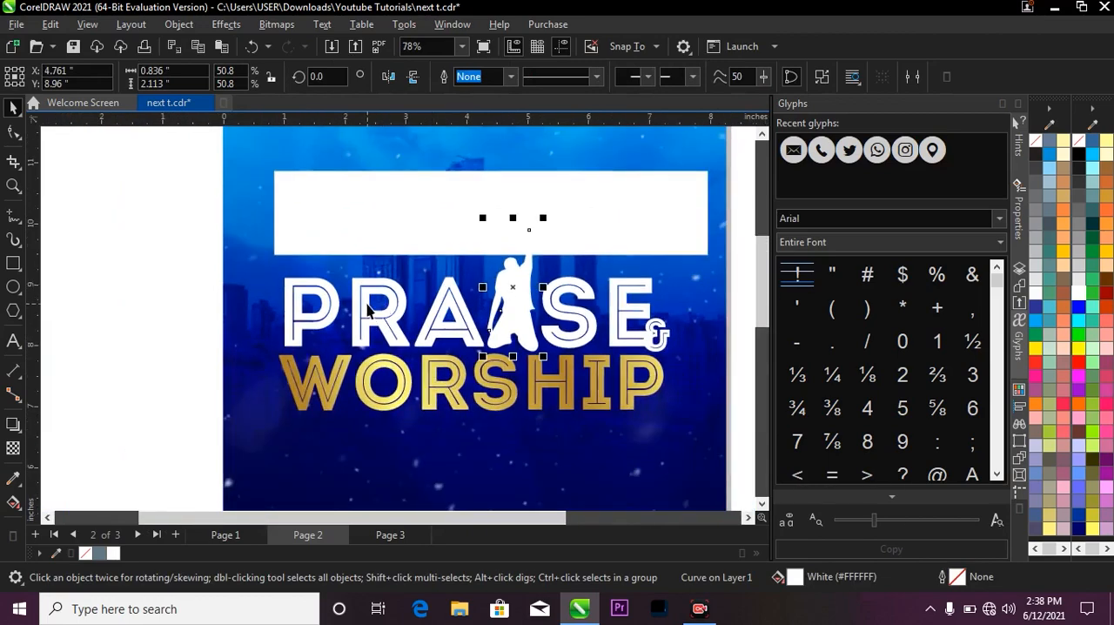
left_click(367, 306, "shift")
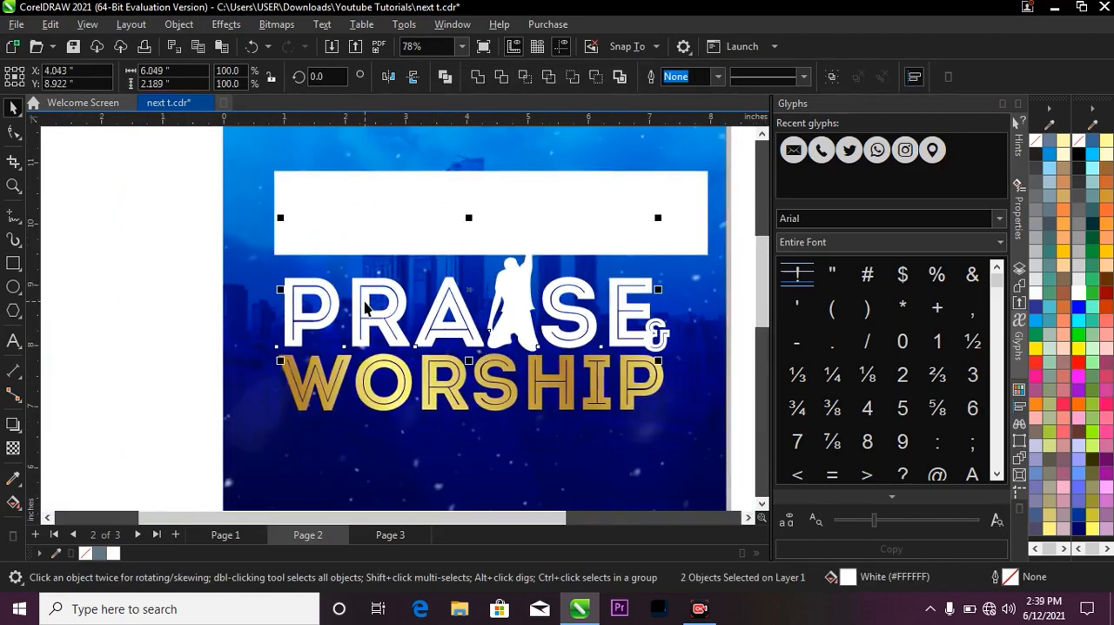
key("ctrl+g")
PowerClip the white rectangle inside the grouped PRAISE lettering and silhouette.
left_click(396, 187)
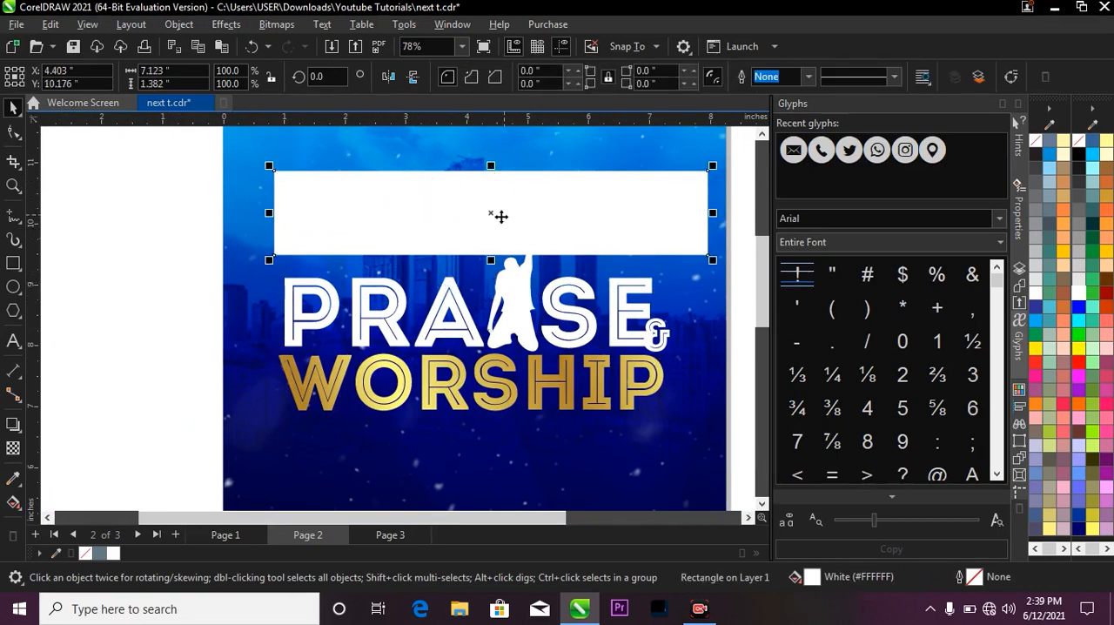
left_click_drag(472, 212, 459, 315)
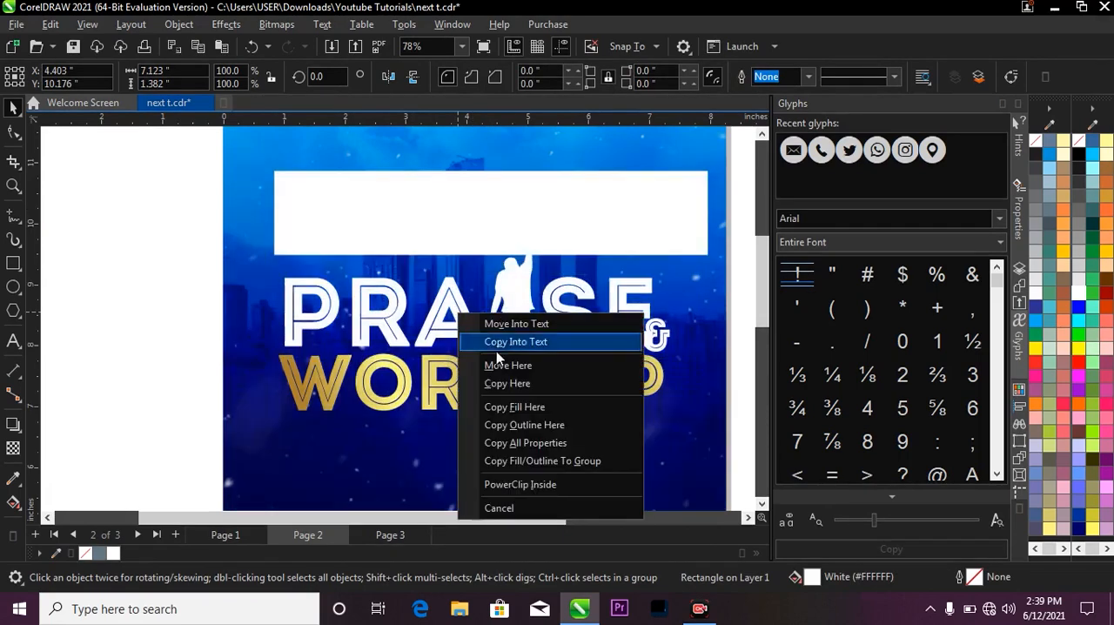
left_click(510, 486)
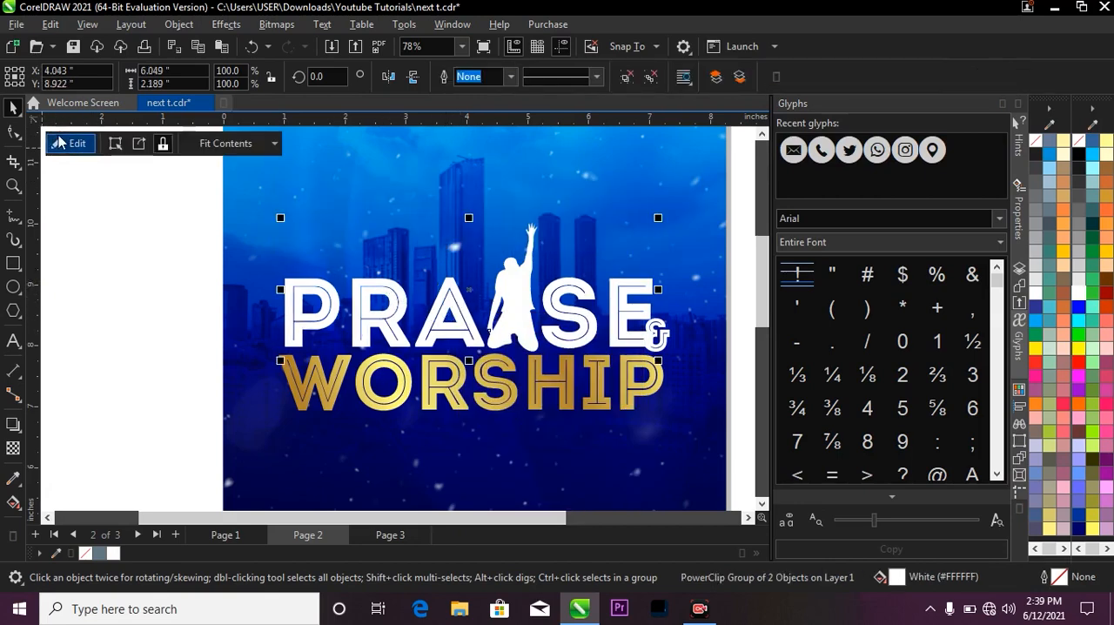
Open the PRAISE PowerClip contents for editing and move the white rectangle up to about X 4.16, Y 9.26 inches, over the letters' upper part.
right_click(444, 306)
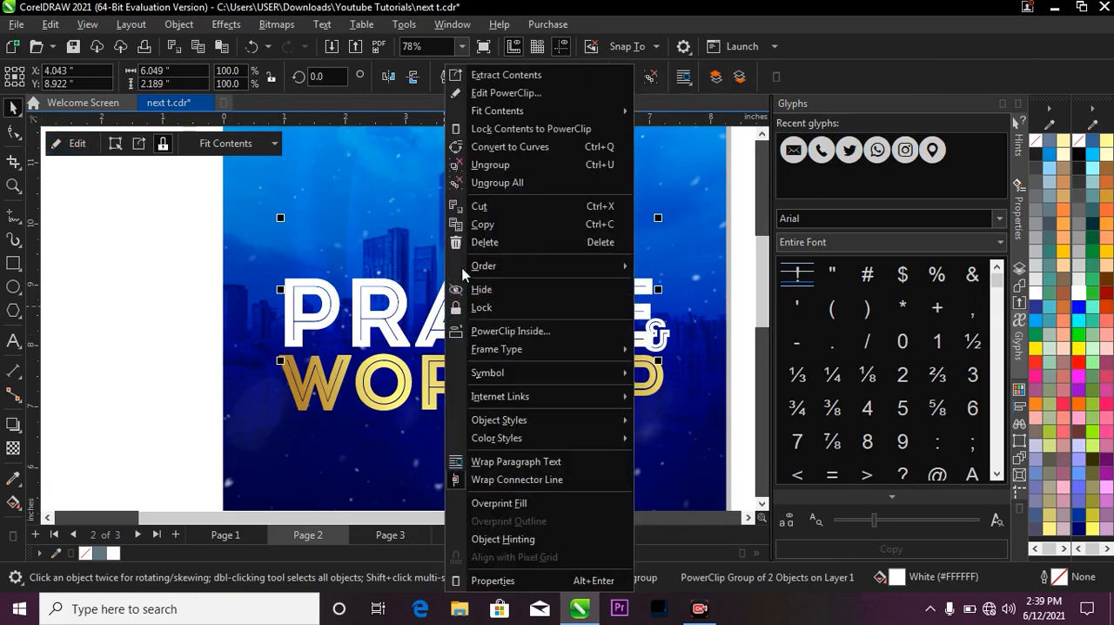
left_click(501, 93)
left_click(494, 270)
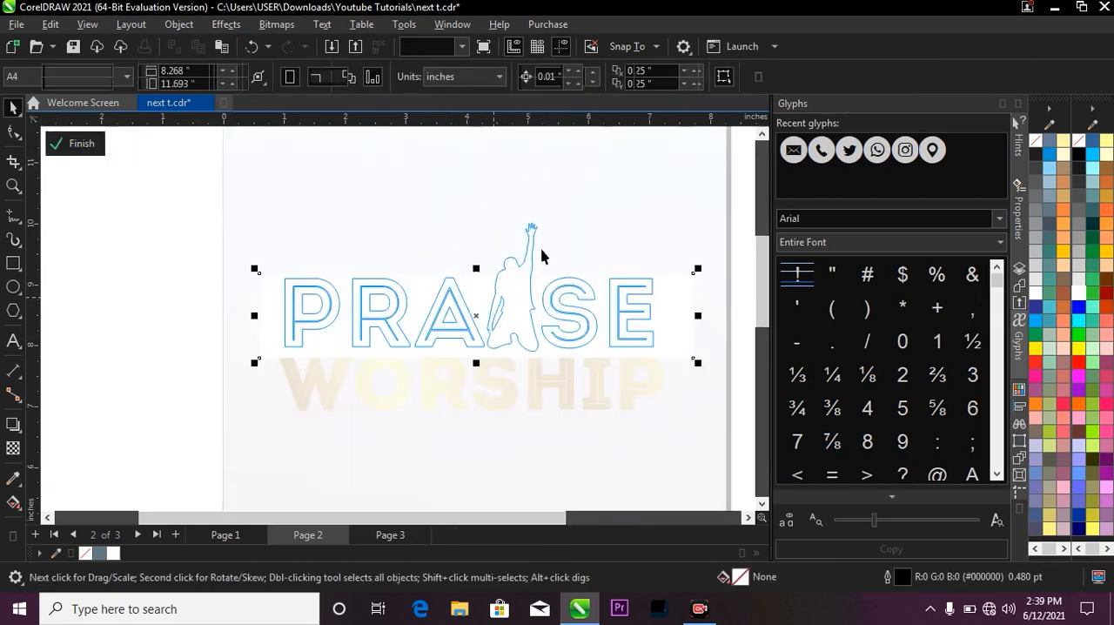
left_click_drag(495, 304, 465, 266)
scroll(491, 272, "up", 1)
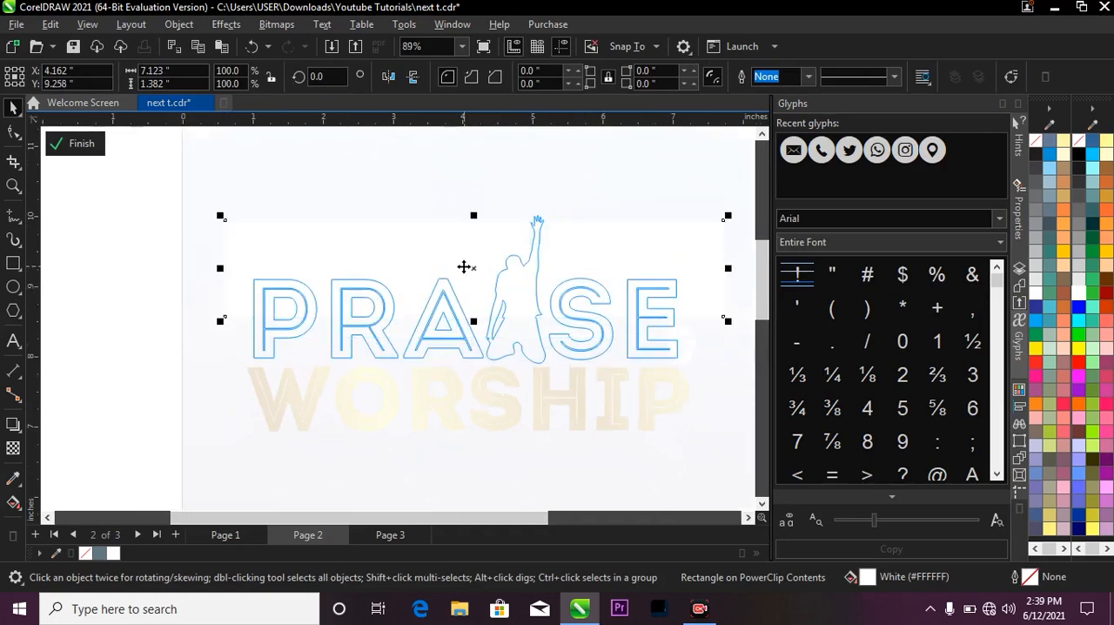
scroll(464, 267, "down", 2)
scroll(467, 267, "up", 1)
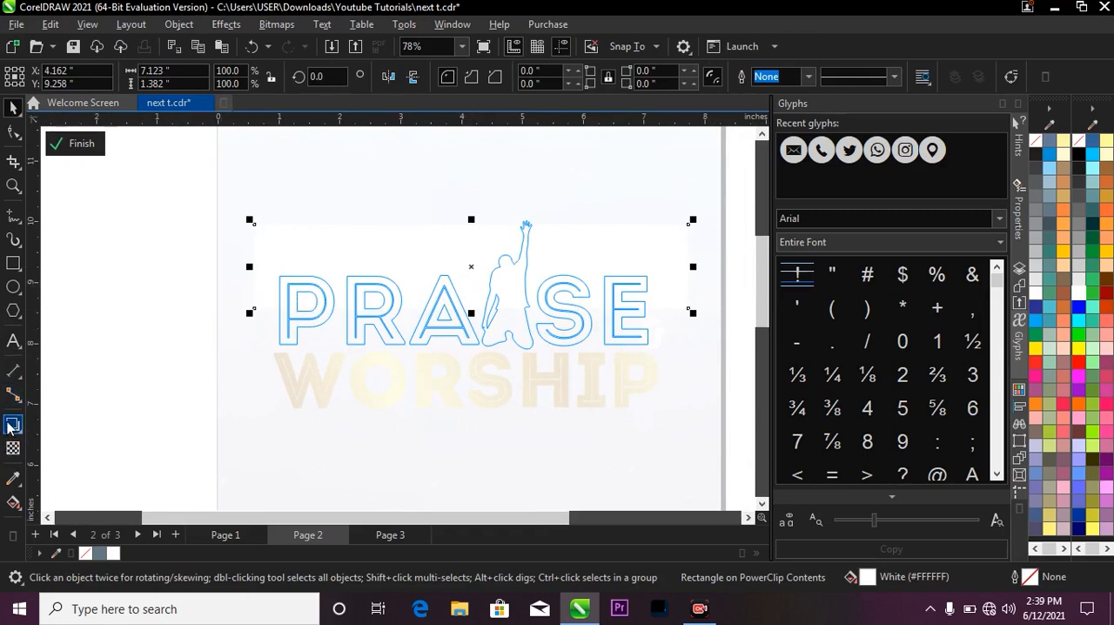
Cast a black Multiply drop shadow straight down from the white rectangle at about 270°, and finish editing the PowerClip.
left_click(11, 427)
left_click_drag(471, 223, 473, 329)
scroll(471, 324, "up", 1)
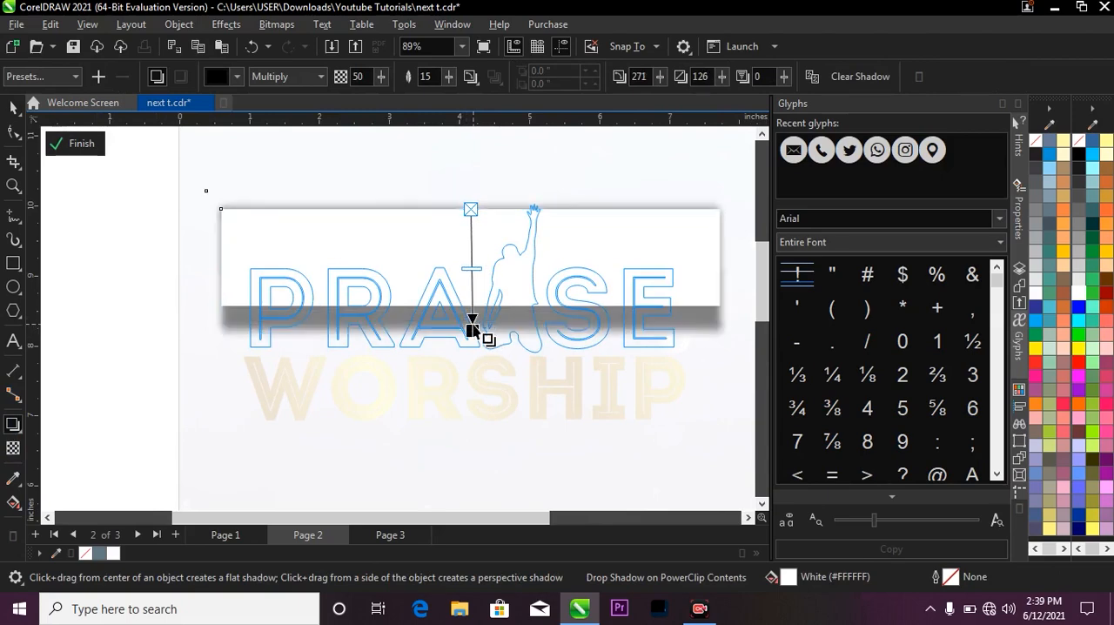
scroll(470, 325, "up", 3)
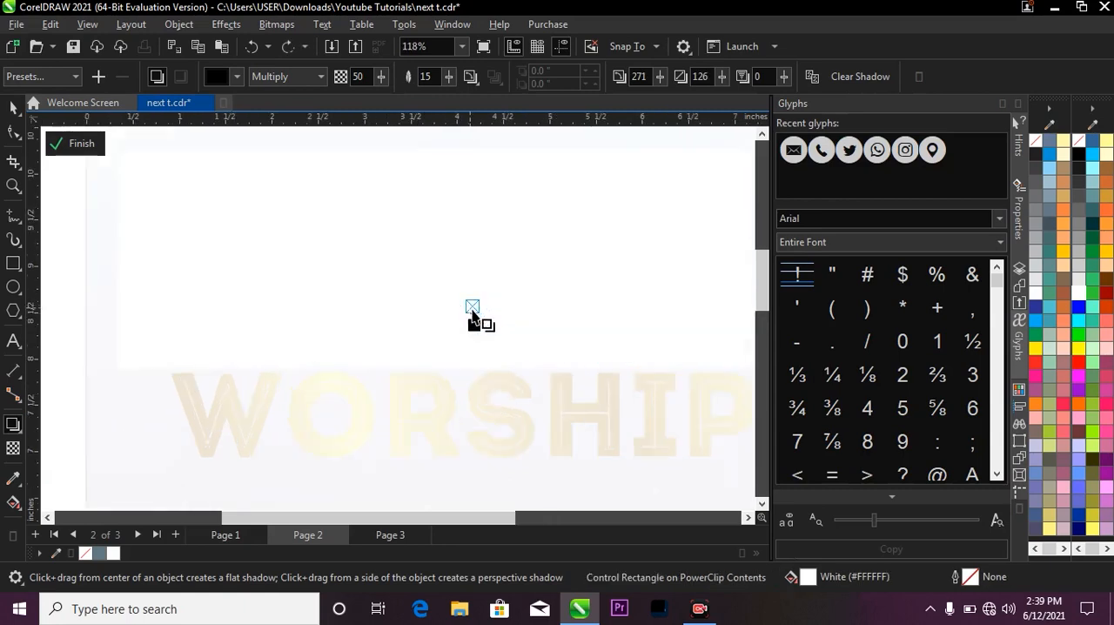
left_click_drag(474, 354, 470, 326)
scroll(474, 320, "down", 5)
key("space")
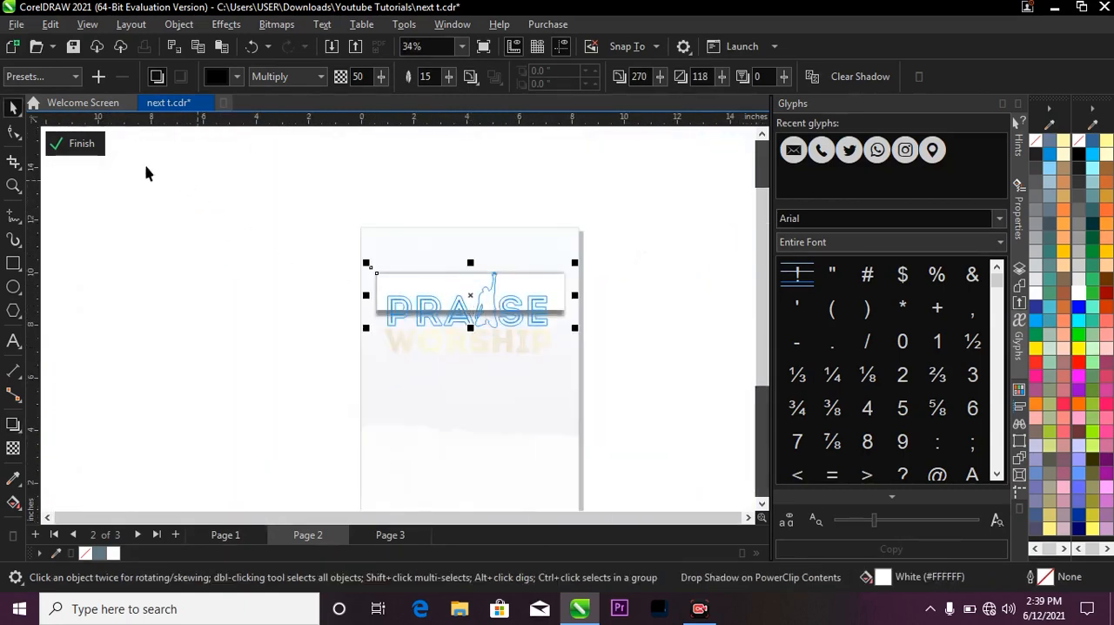
left_click(78, 146)
Move the ampersand slightly left and down so it tucks in closer to the E of PRAISE.
left_click_drag(632, 369, 674, 386)
key("space")
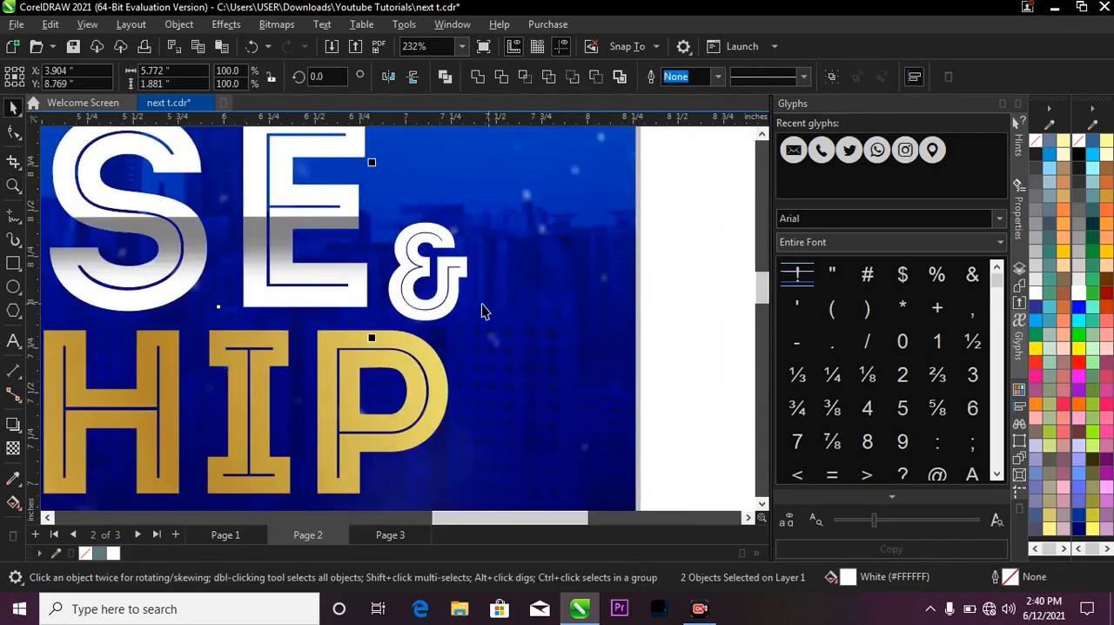
left_click_drag(453, 290, 439, 301)
key("space")
key("F3")
key("F3")
key("space")
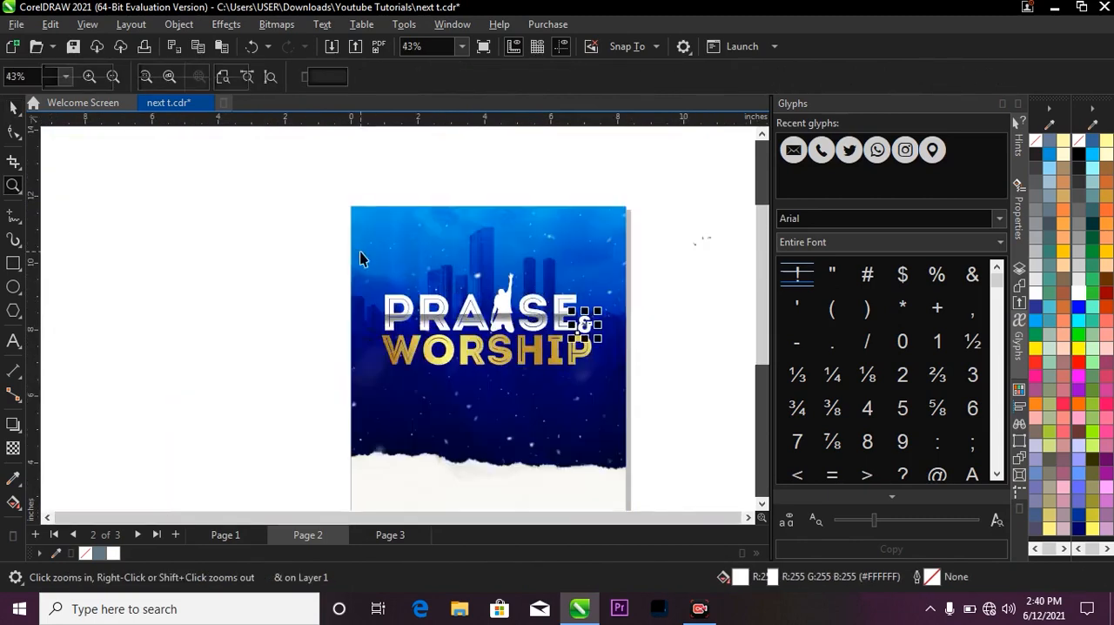
left_click(301, 244)
key("space")
key("F3")
key("space")
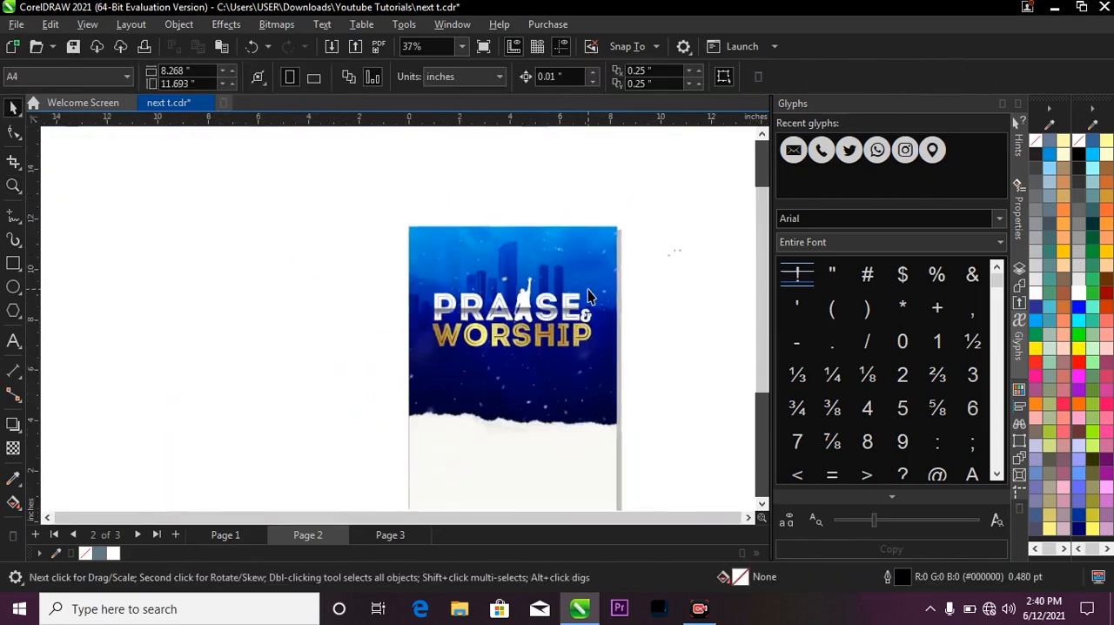
Group the PRAISE lettering, silhouette, ampersand and WORSHIP lettering into one title, and select it together with the page background.
key("space")
left_click_drag(431, 255, 632, 383)
key("space")
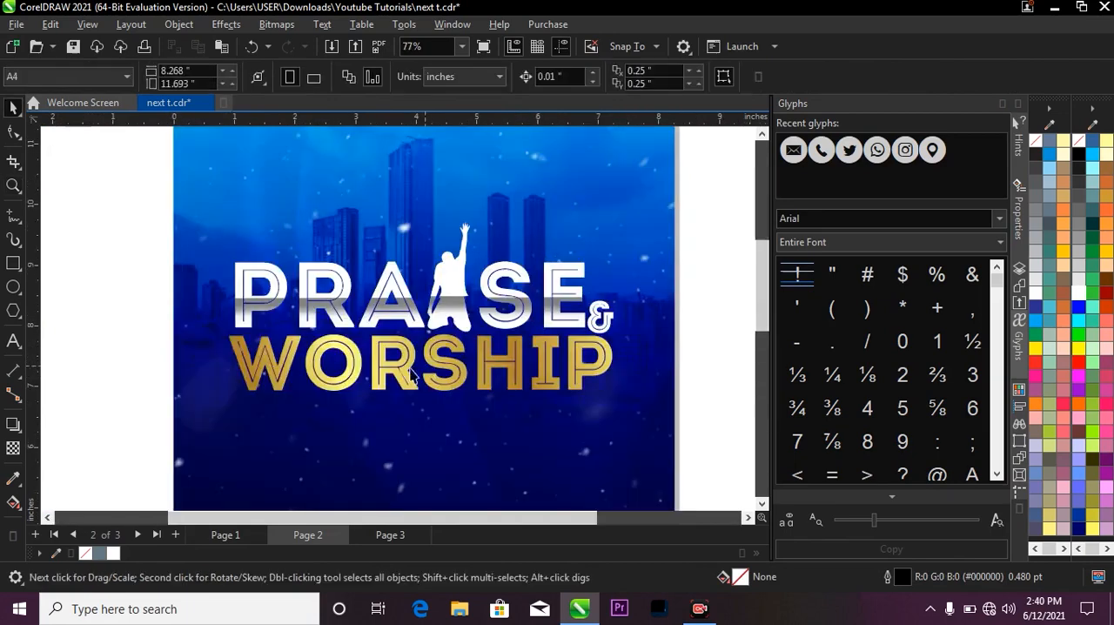
left_click_drag(120, 202, 658, 423)
key("ctrl+g")
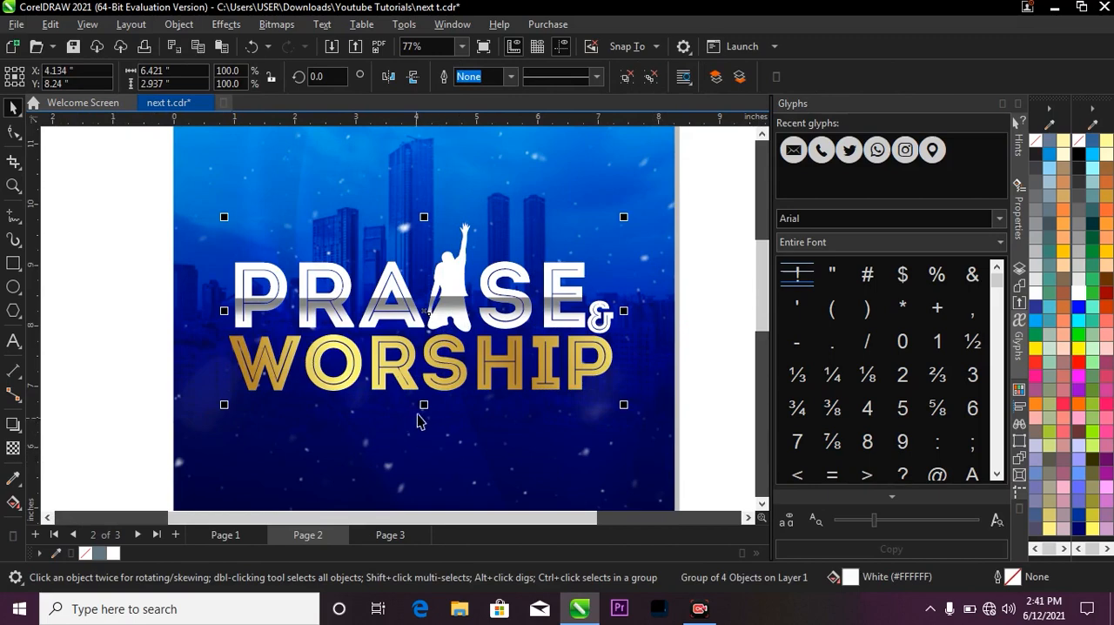
left_click(427, 458, "shift")
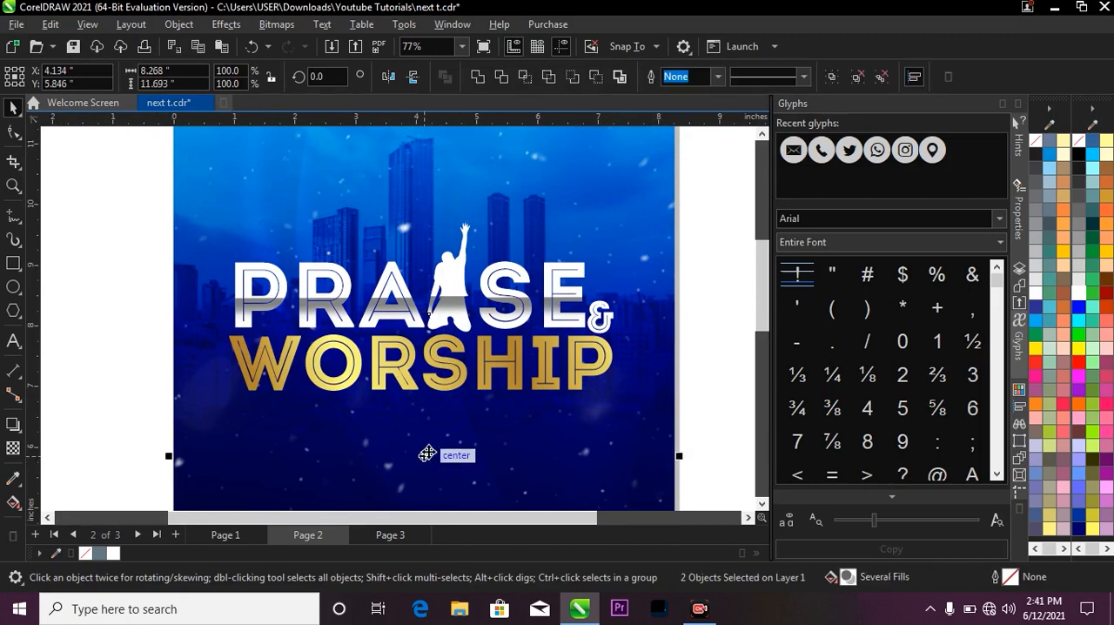
Apply a one-step black outside contour with a 0.1 inch offset to the grouped PRAISE & WORSHIP title.
scroll(496, 280, "down", 2)
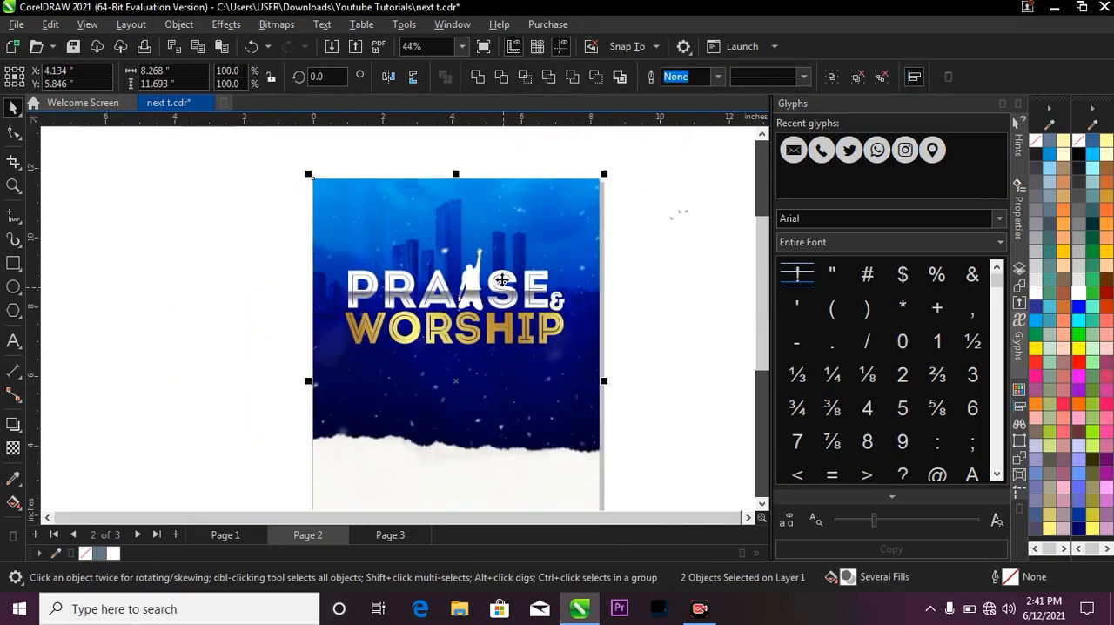
key("z")
left_click_drag(271, 202, 723, 390)
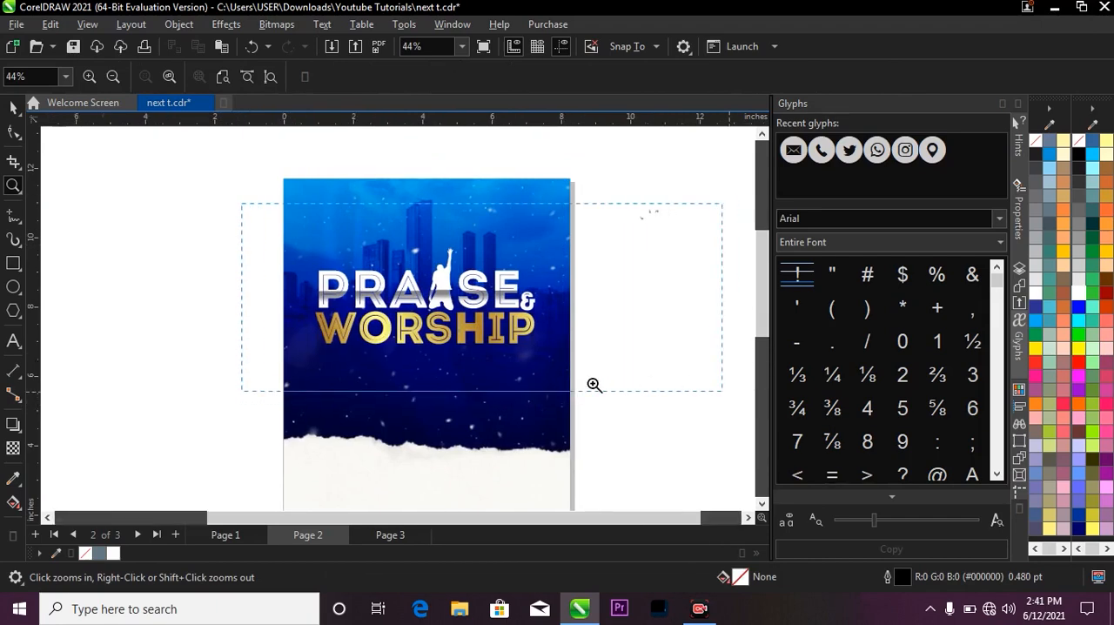
scroll(597, 376, "down", 2)
left_click_drag(288, 264, 600, 425)
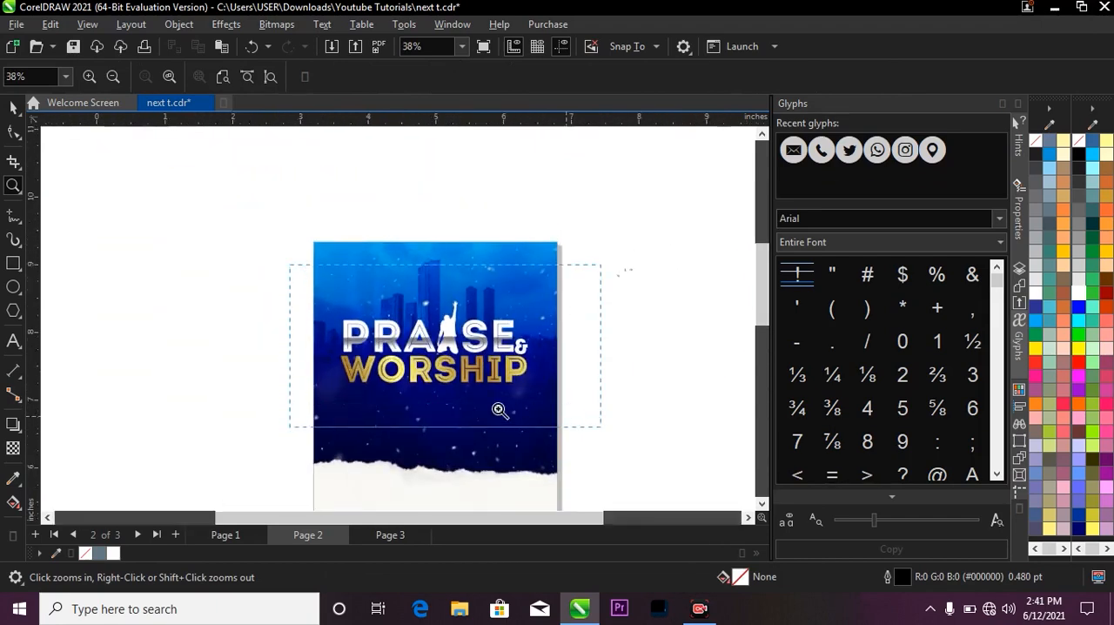
key("space")
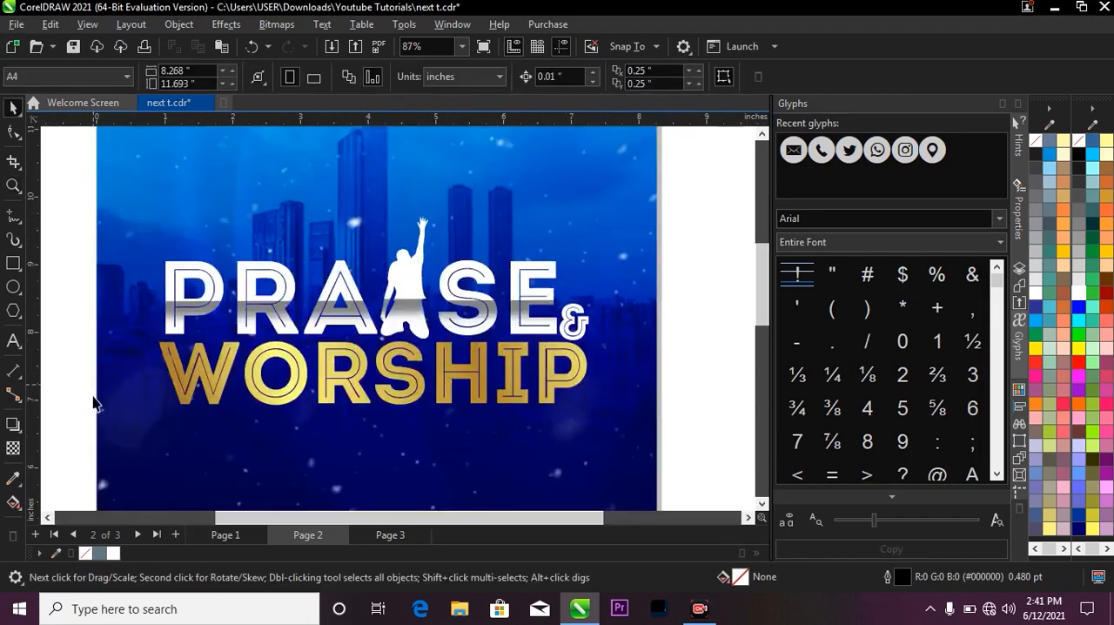
left_click(23, 435)
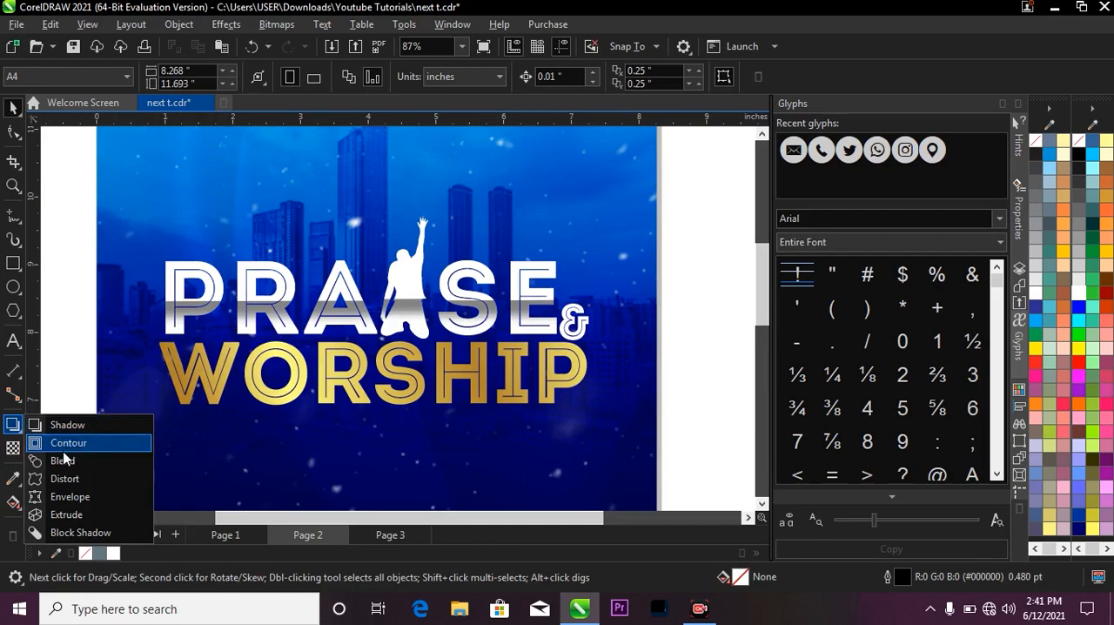
left_click(80, 443)
scroll(600, 253, "down", 2)
scroll(599, 253, "up", 3)
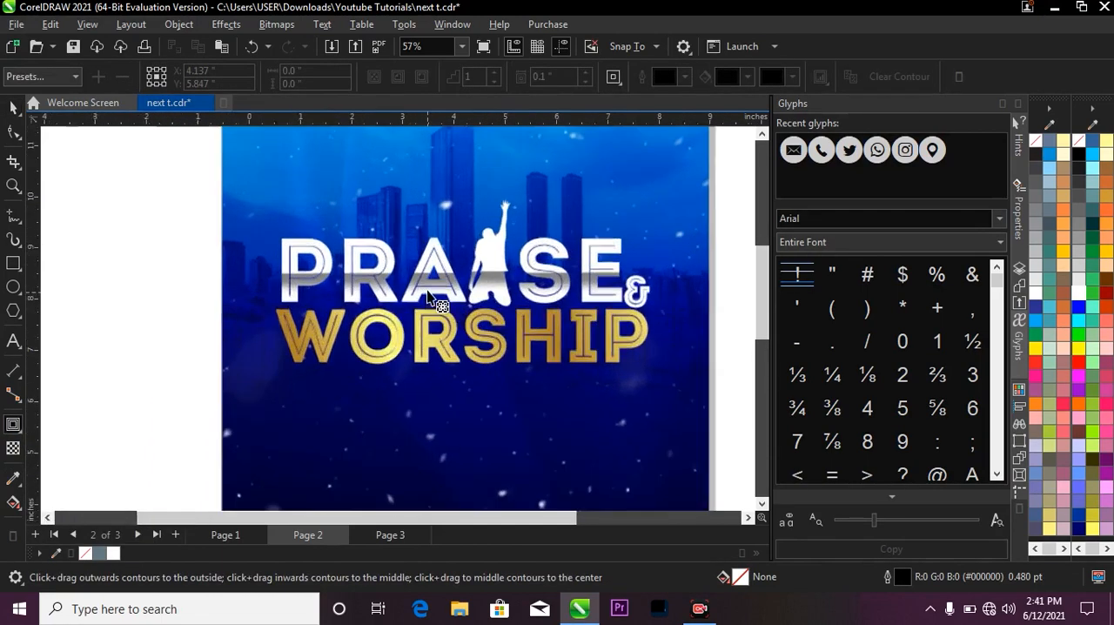
key("space")
scroll(598, 274, "down", 1)
left_click(567, 269)
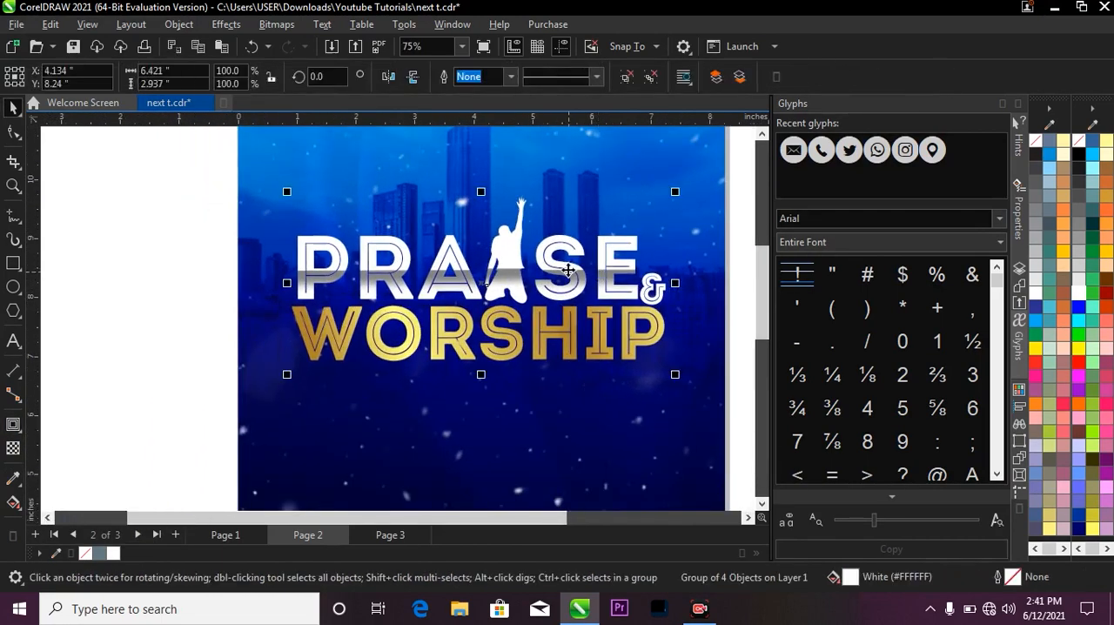
key("space")
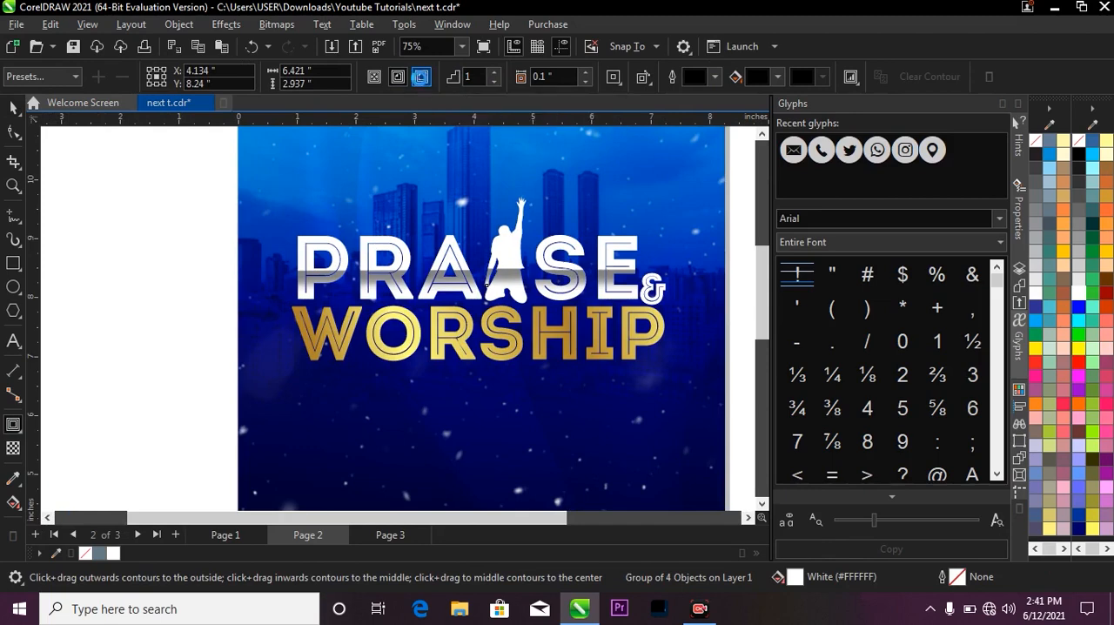
left_click(421, 78)
scroll(644, 255, "down", 5)
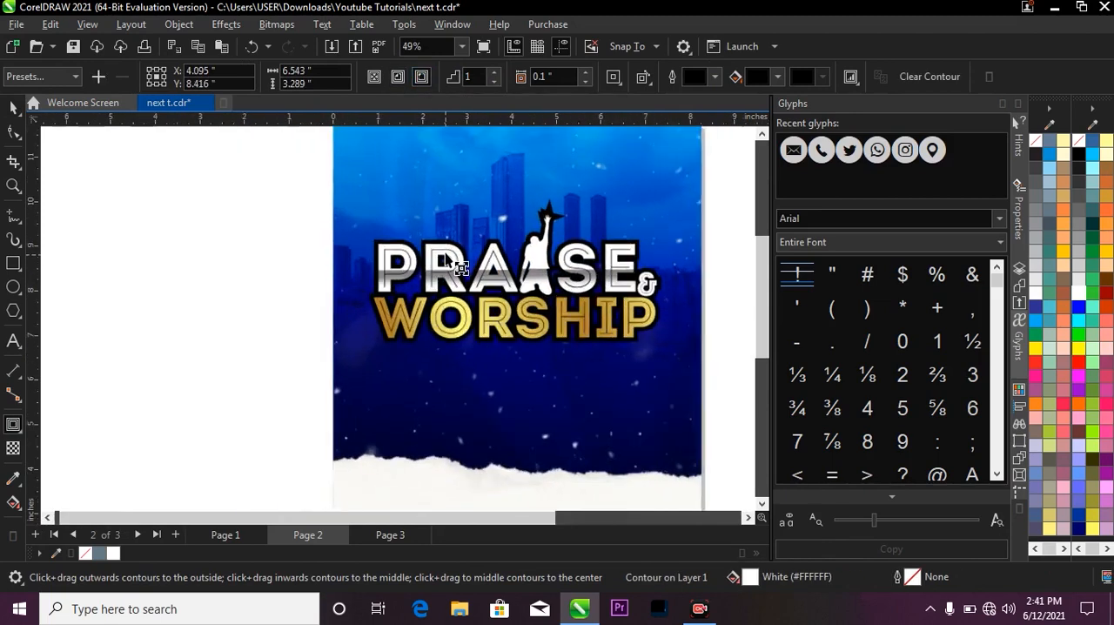
Examine the black contour around the PRAISE & WORSHIP title up close and at page scale.
scroll(437, 212, "up", 4)
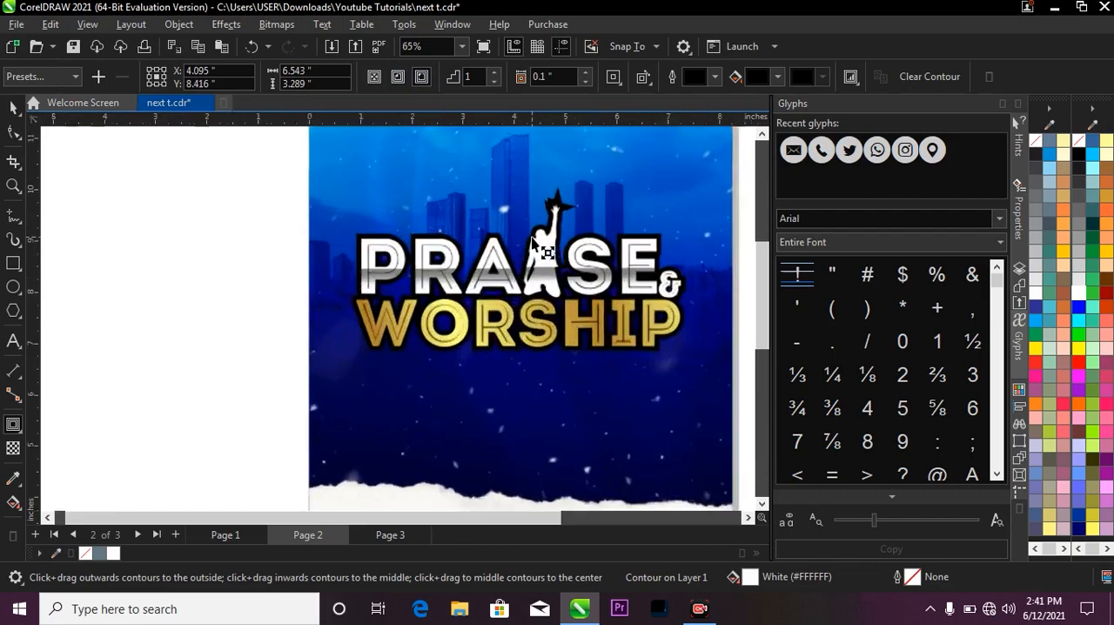
left_click(13, 105)
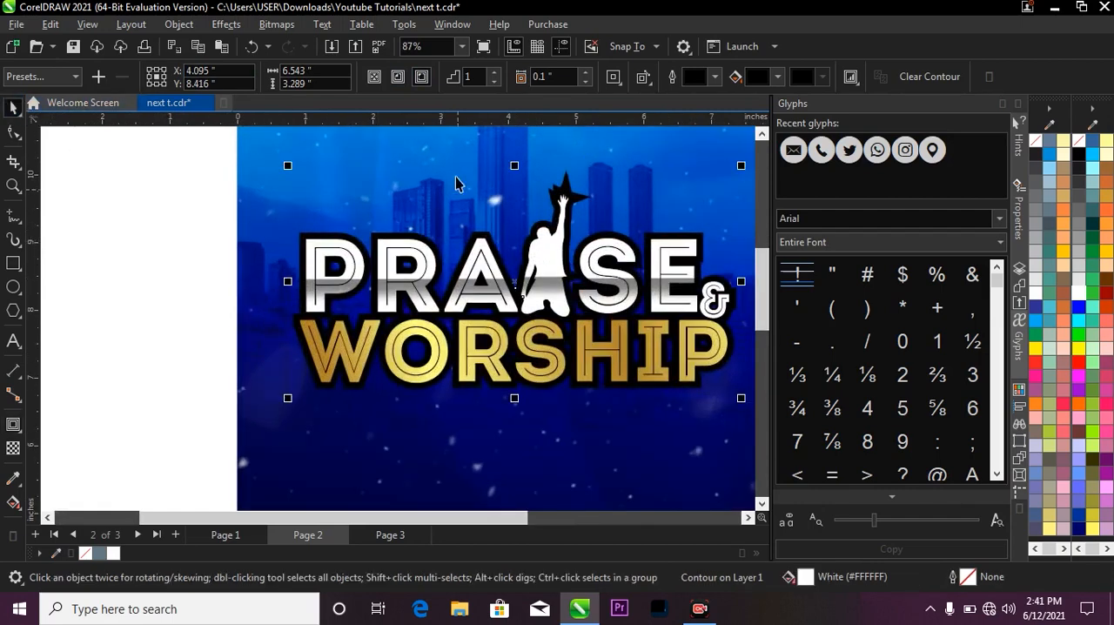
scroll(405, 289, "down", 1)
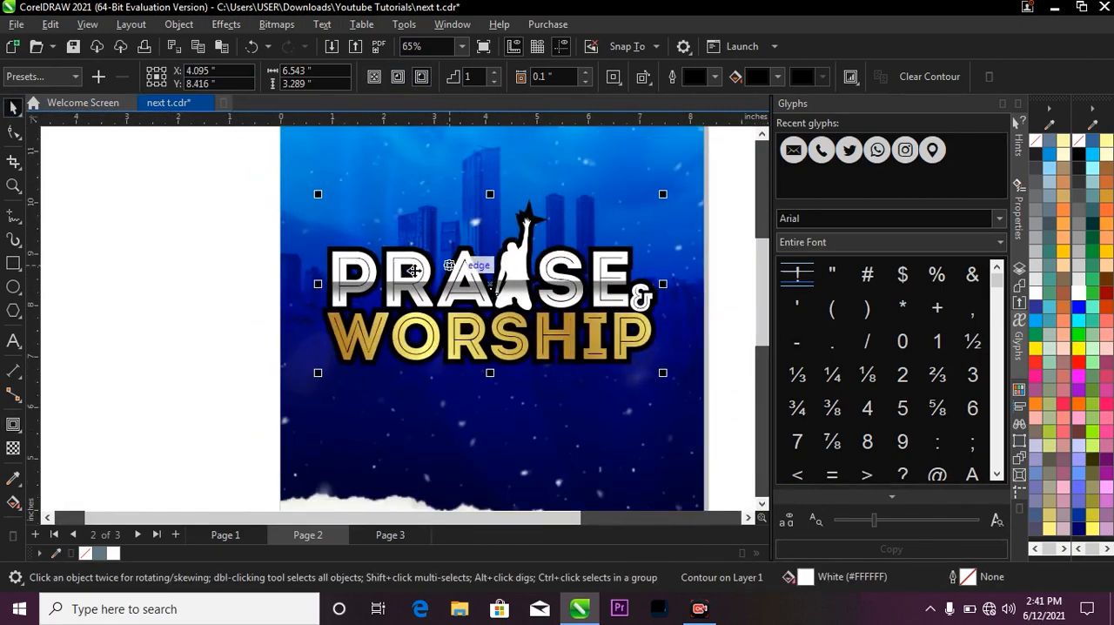
scroll(541, 302, "up", 1)
key("z")
left_click_drag(370, 235, 649, 350)
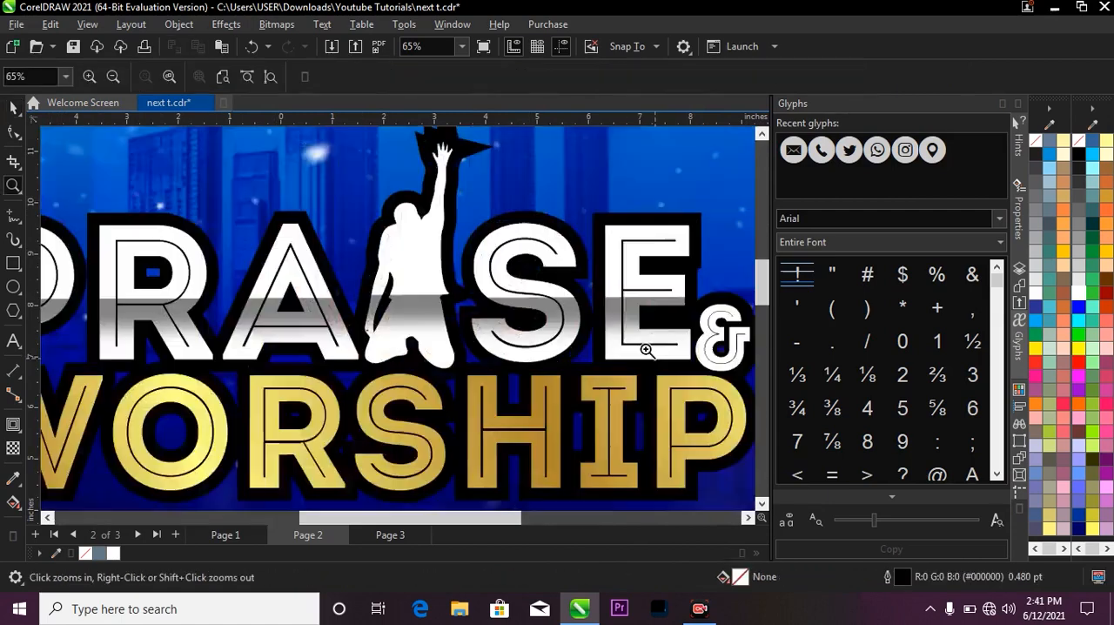
key("F3")
key("space")
left_click(581, 294)
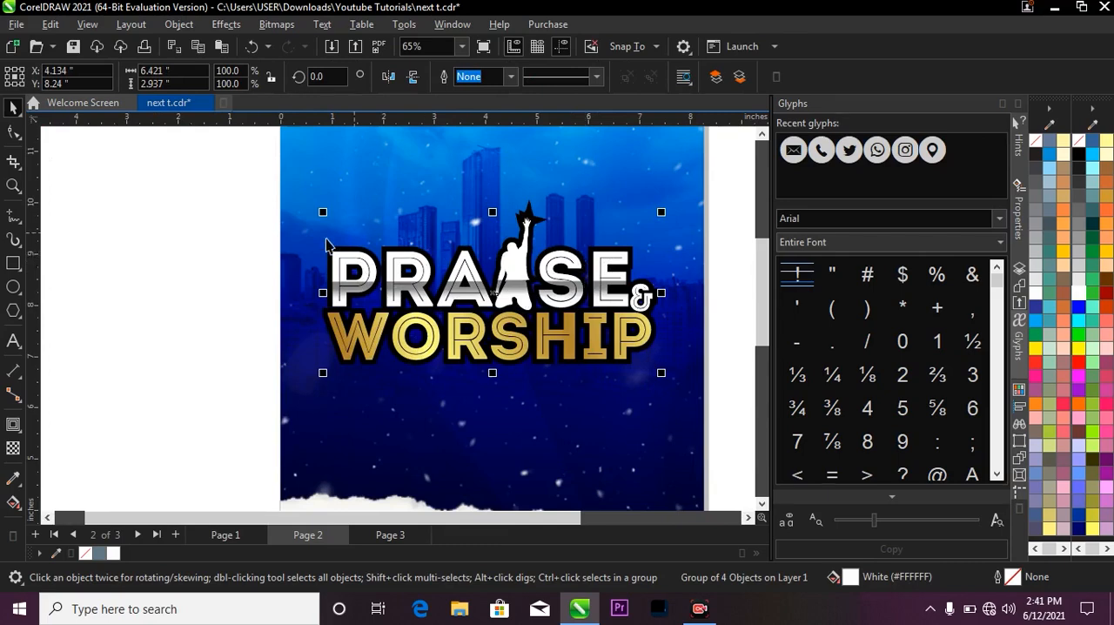
key("z")
left_click_drag(232, 214, 465, 368)
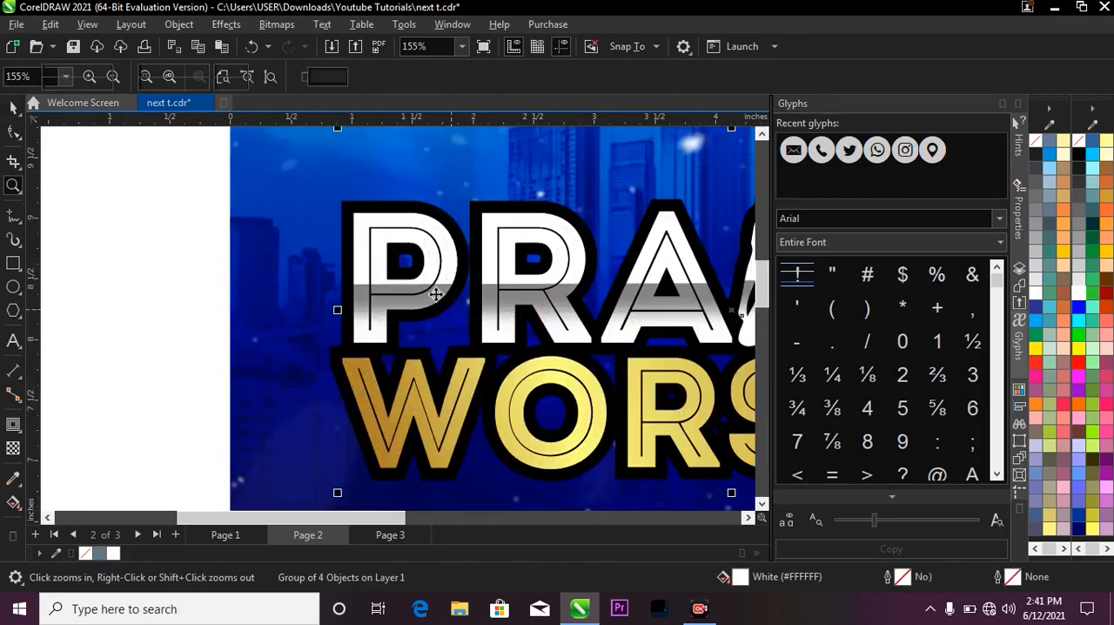
scroll(402, 255, "down", 2)
scroll(405, 215, "down", 1)
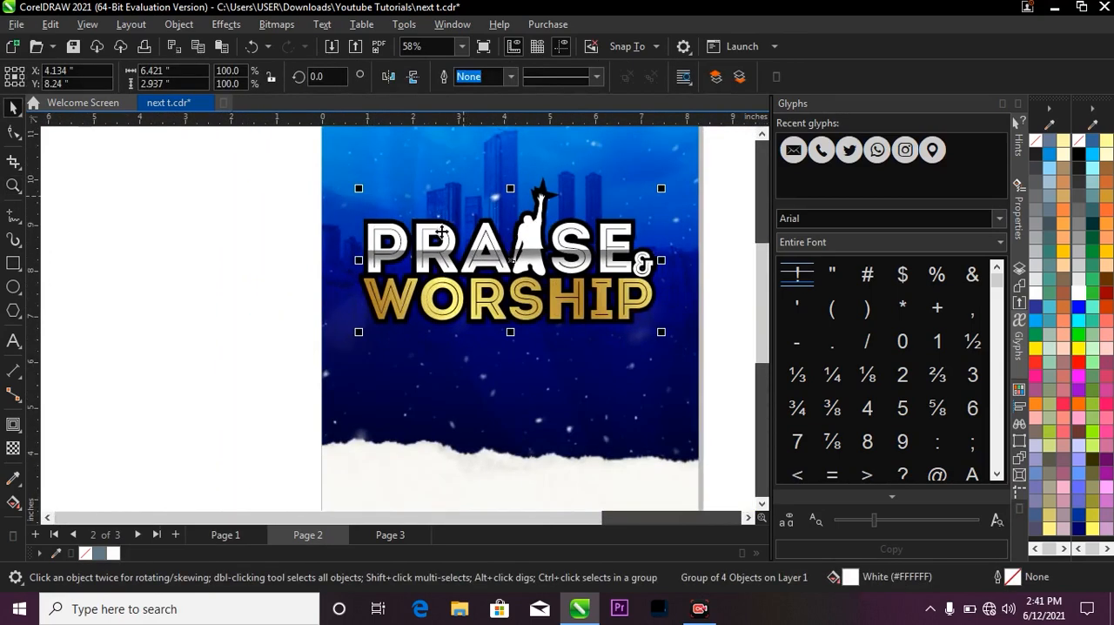
scroll(420, 248, "up", 1)
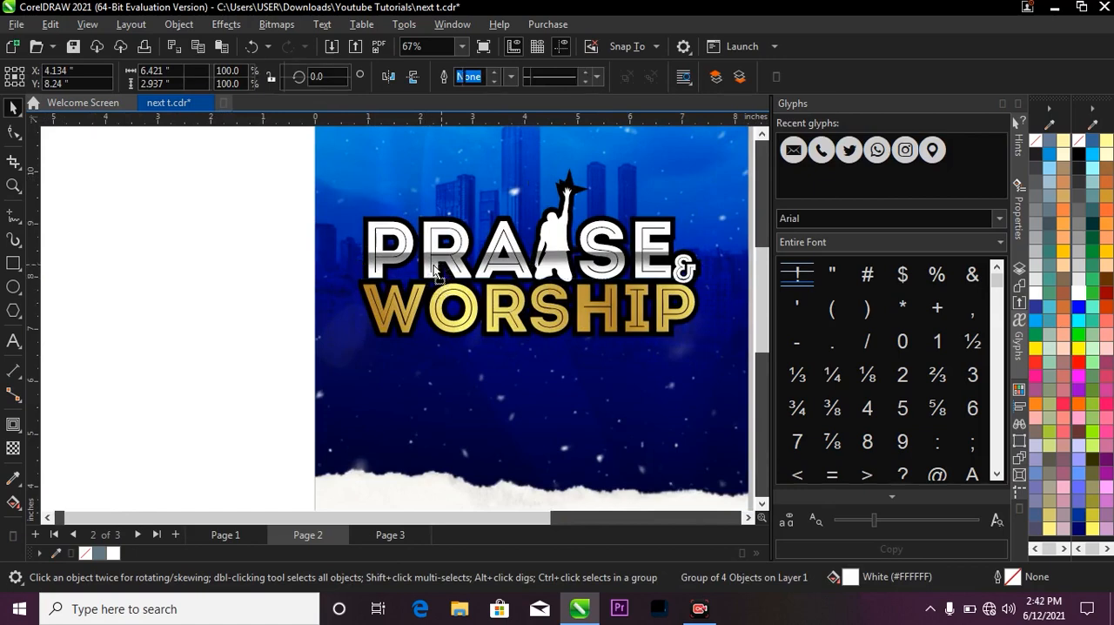
Break the contour apart from the title group and select the separated black contour shape, undoing its trial move.
left_click(425, 266)
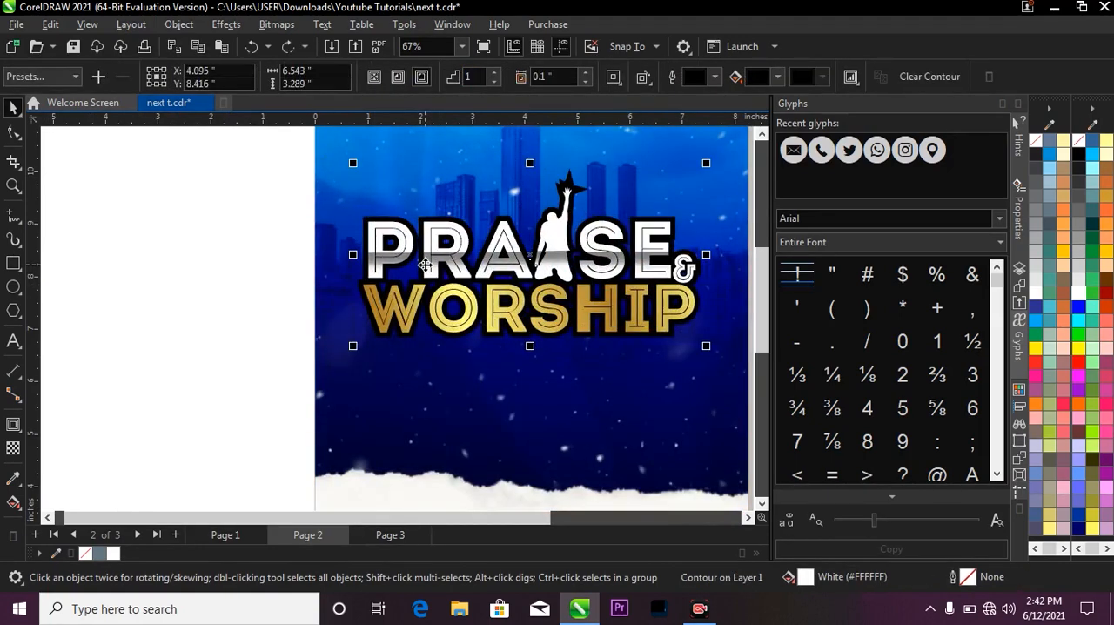
scroll(484, 301, "up", 1)
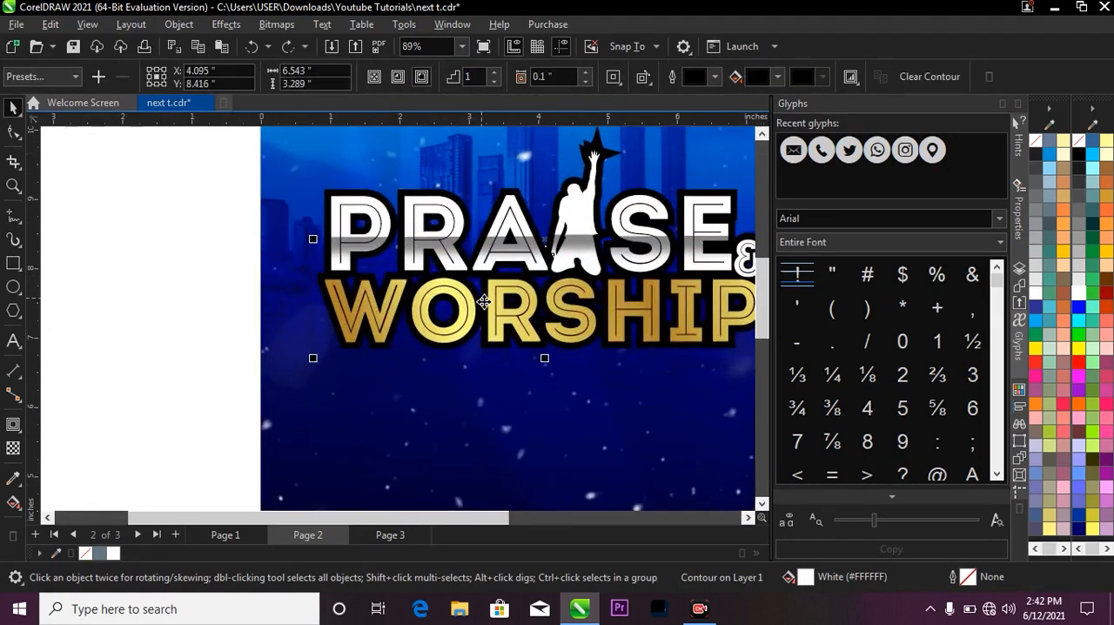
key("ctrl+k")
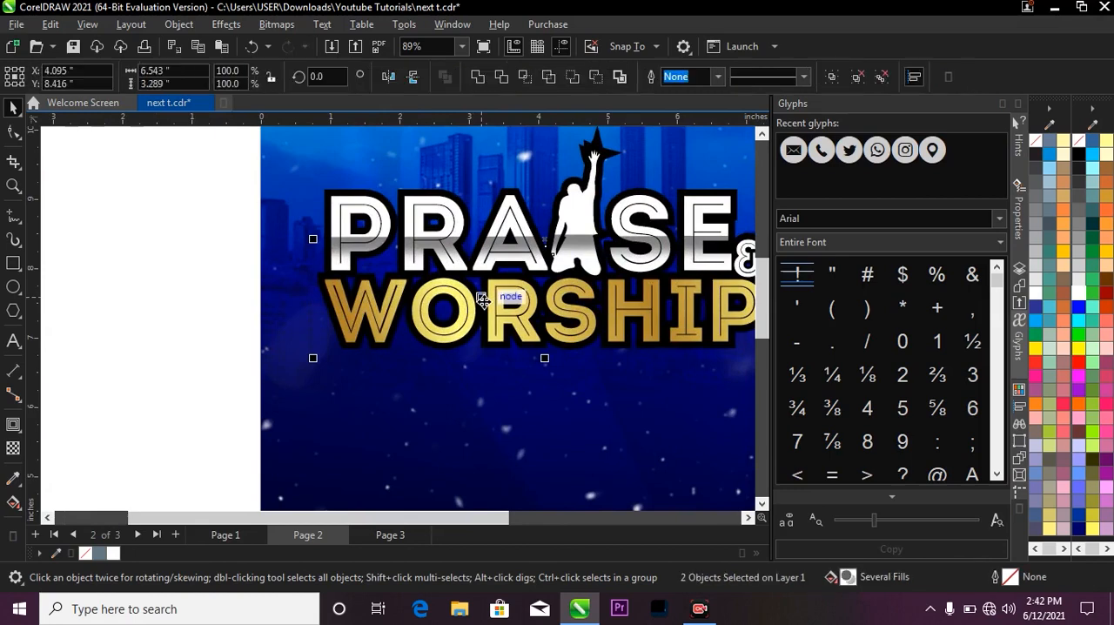
left_click(249, 207)
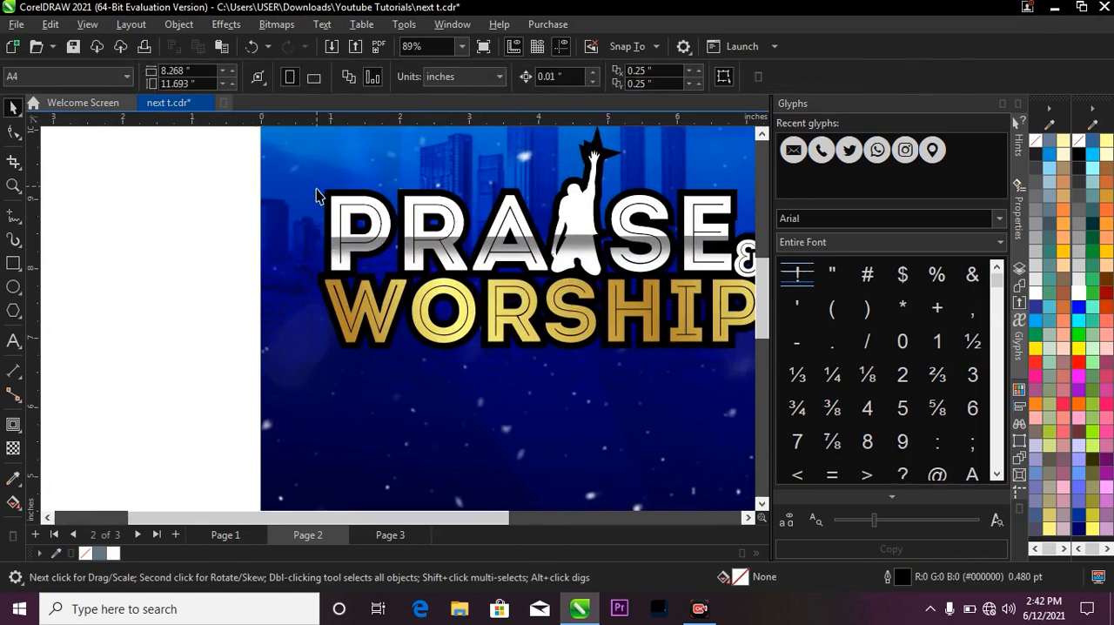
scroll(332, 200, "up", 1)
left_click_drag(329, 190, 260, 178)
key("ctrl+z")
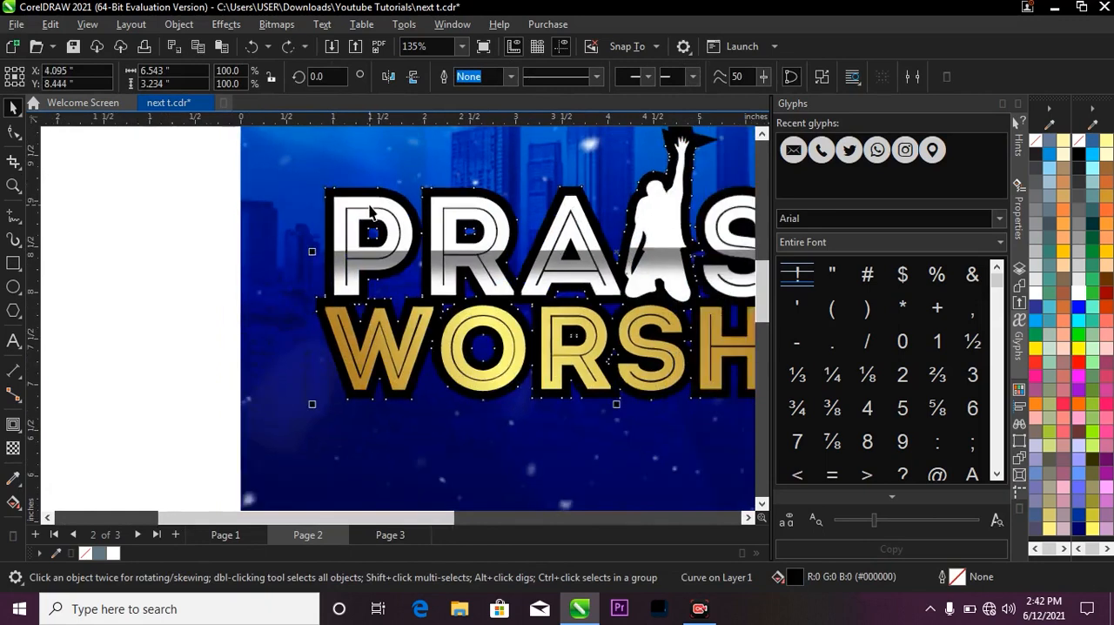
Give the black contour shape behind the title a white outline 2.0 pt wide.
scroll(323, 204, "up", 2)
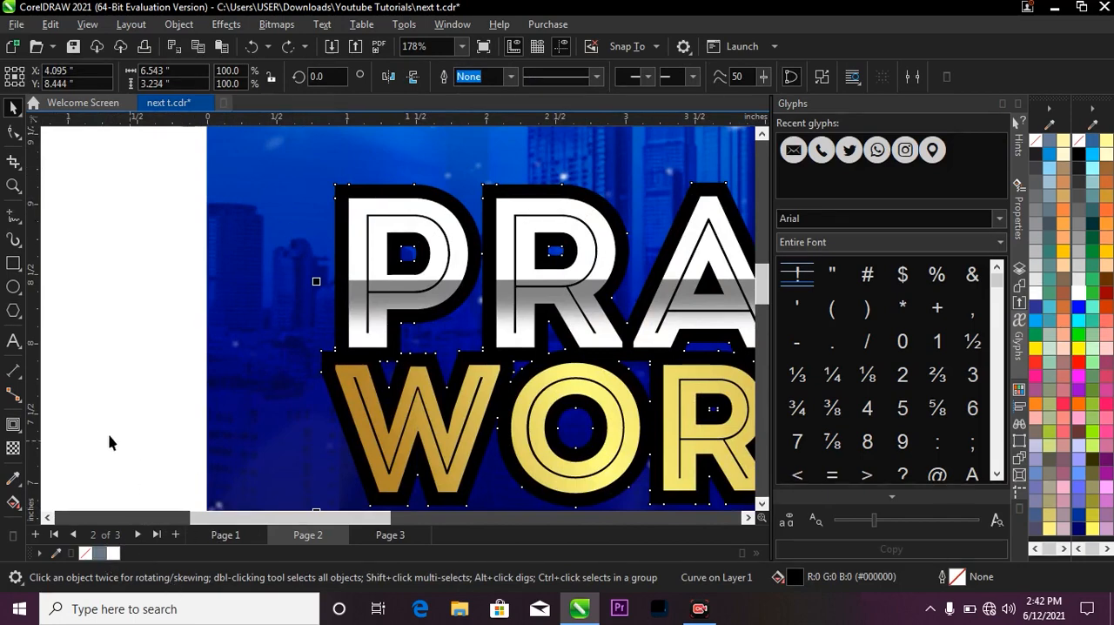
right_click(114, 555)
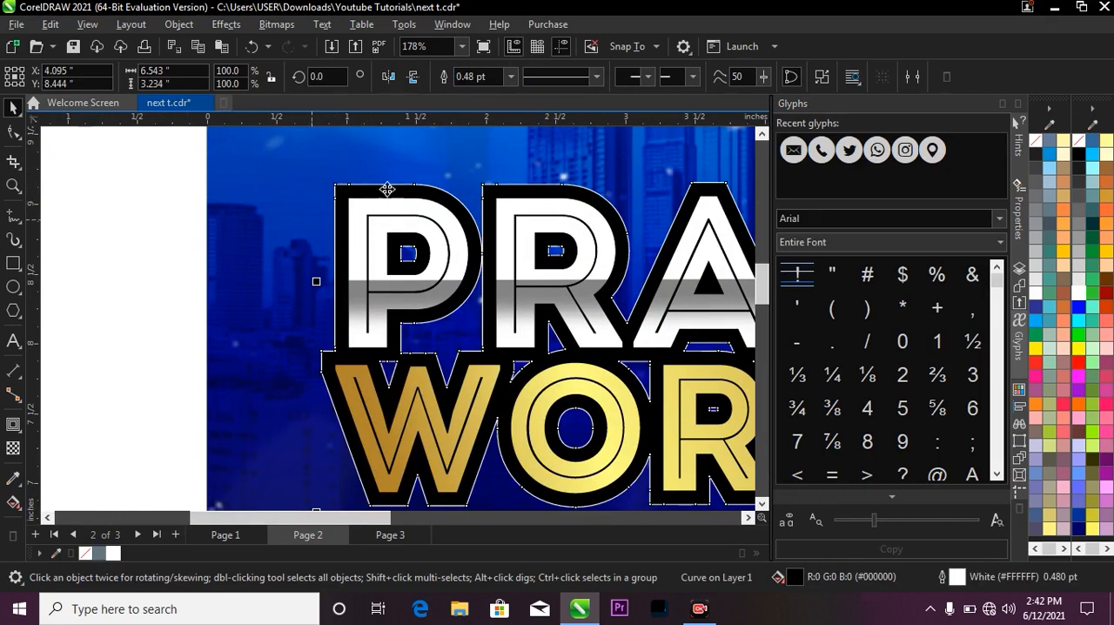
left_click(510, 76)
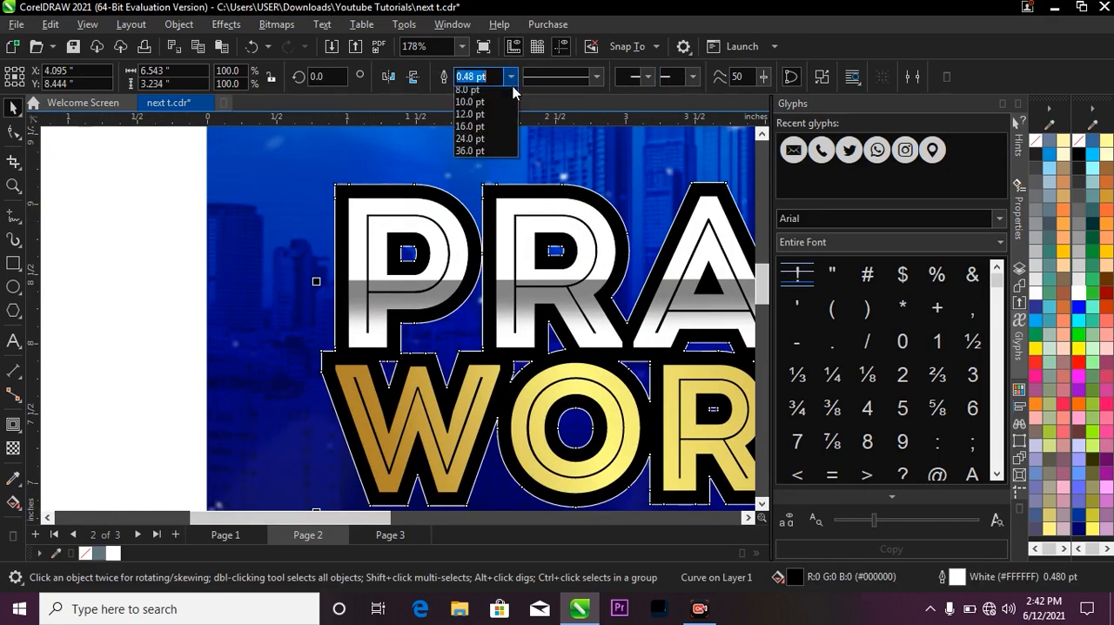
left_click(503, 170)
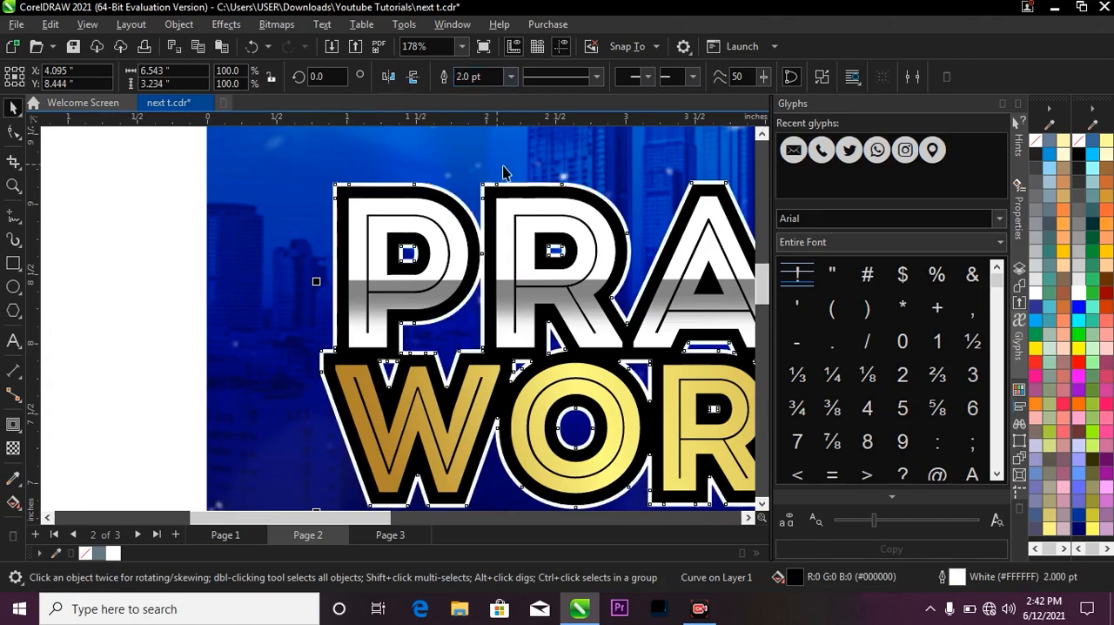
Convert the white outline of the black contour shape around the PRAISE & WORSHIP title into a separate object.
scroll(503, 170, "down", 5)
scroll(423, 216, "up", 2)
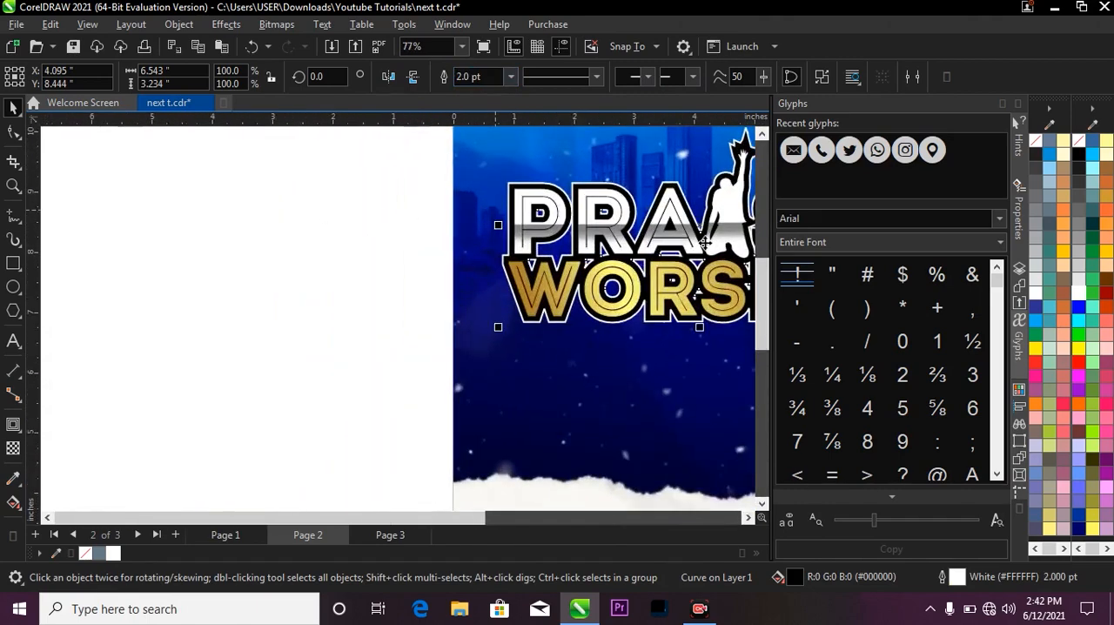
scroll(421, 215, "down", 2)
key("z")
left_click_drag(392, 167, 703, 309)
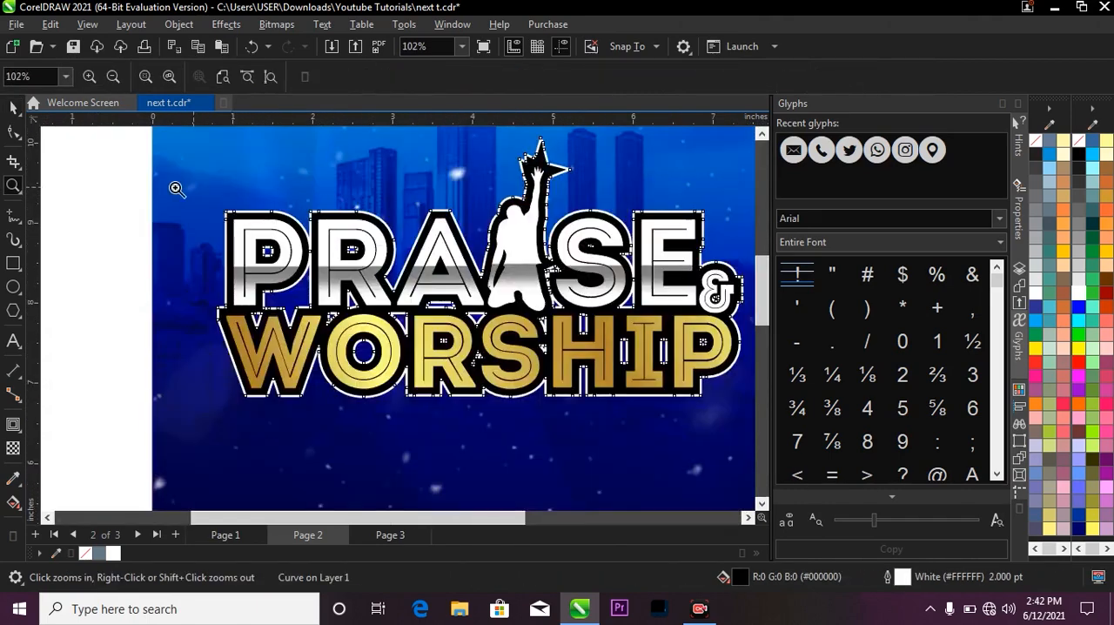
key("space")
scroll(220, 243, "up", 1)
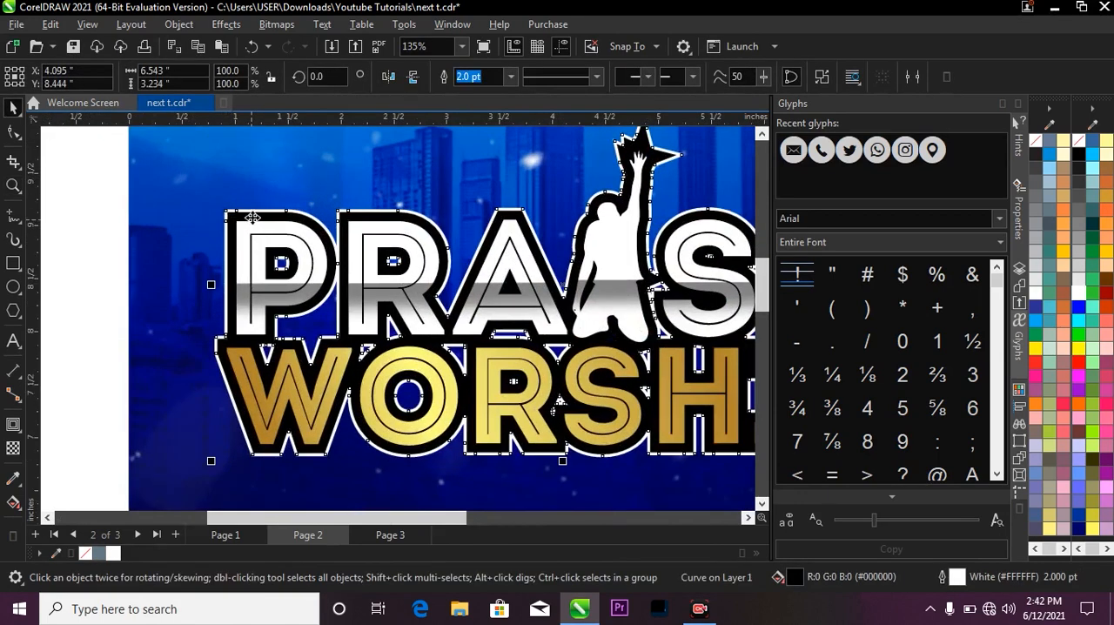
scroll(397, 273, "up", 2)
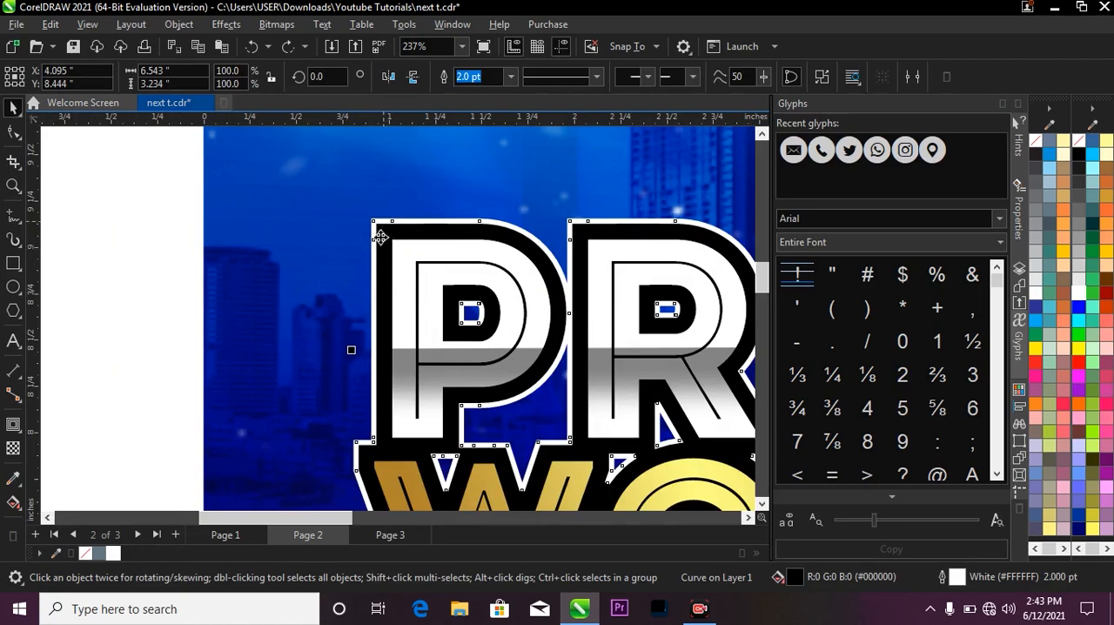
scroll(396, 252, "up", 2)
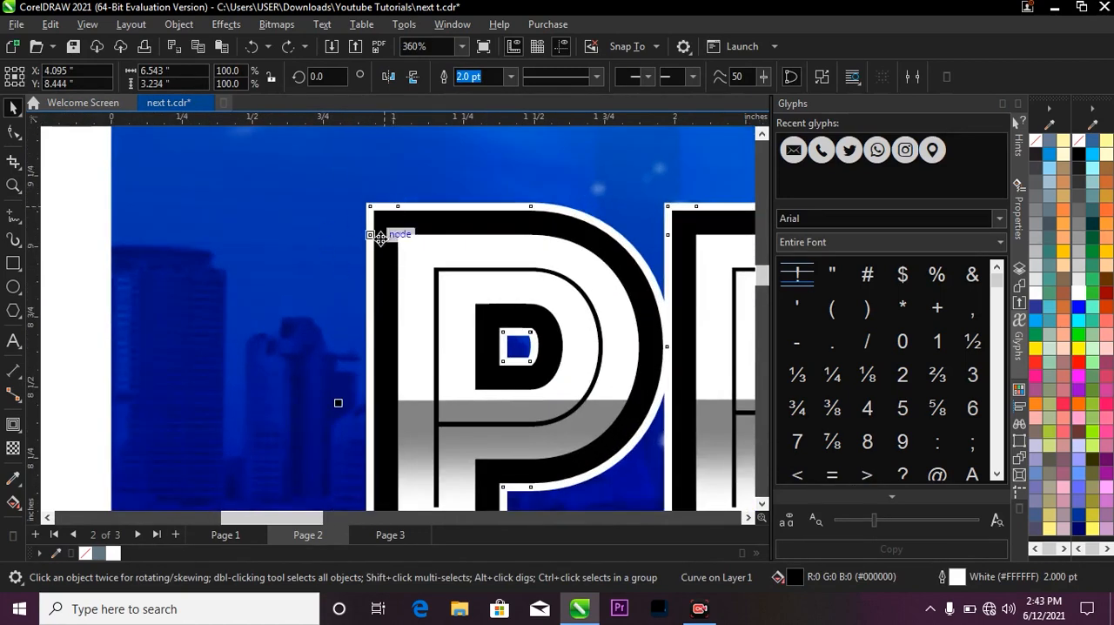
scroll(388, 207, "down", 1)
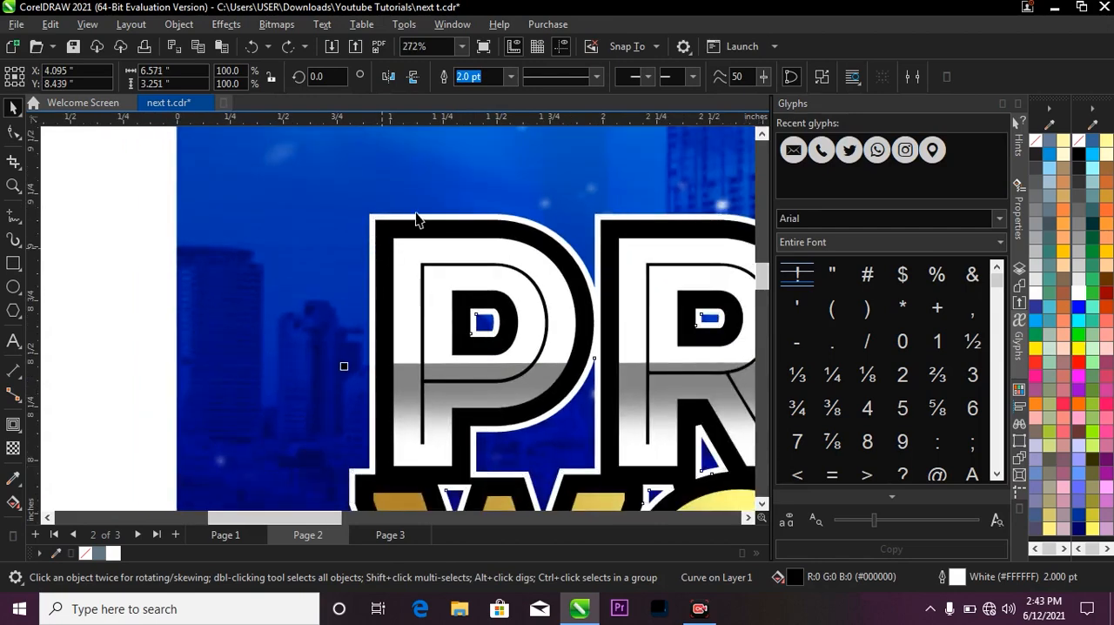
Pull the black contour shape away from behind the title and delete it, keeping only its white outline.
left_click(412, 218)
scroll(413, 219, "down", 1)
key("Escape")
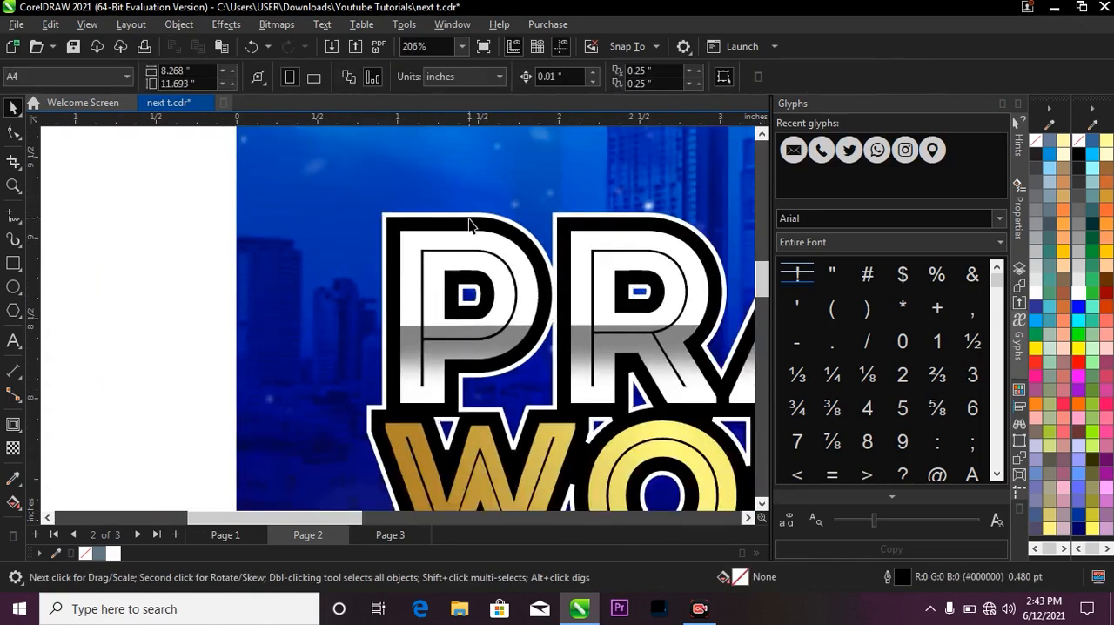
left_click_drag(417, 229, 246, 232)
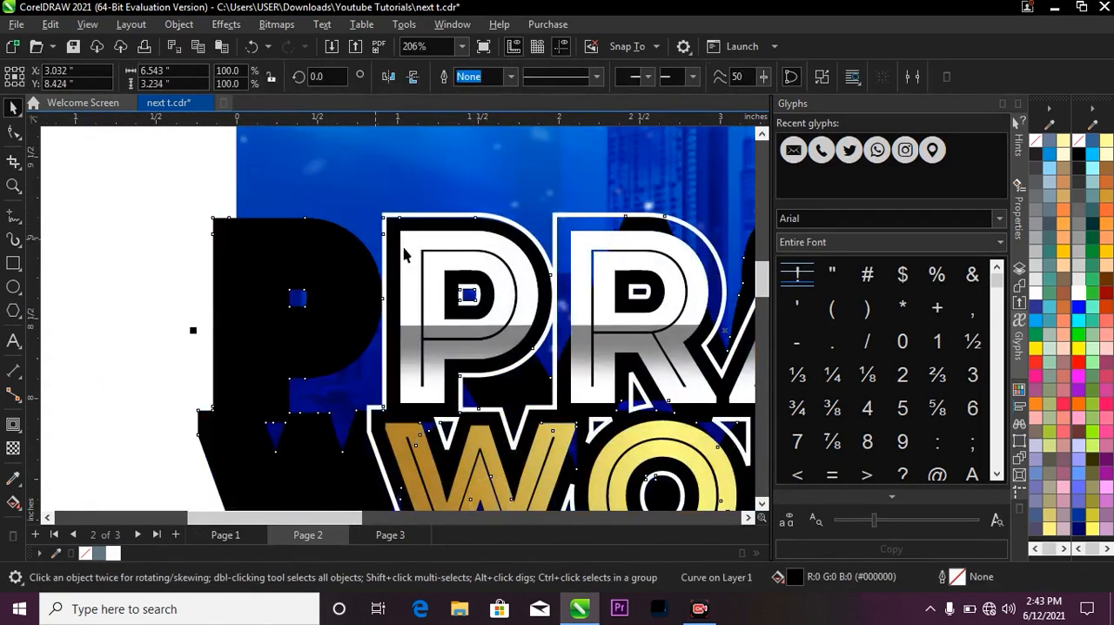
scroll(431, 233, "up", 2)
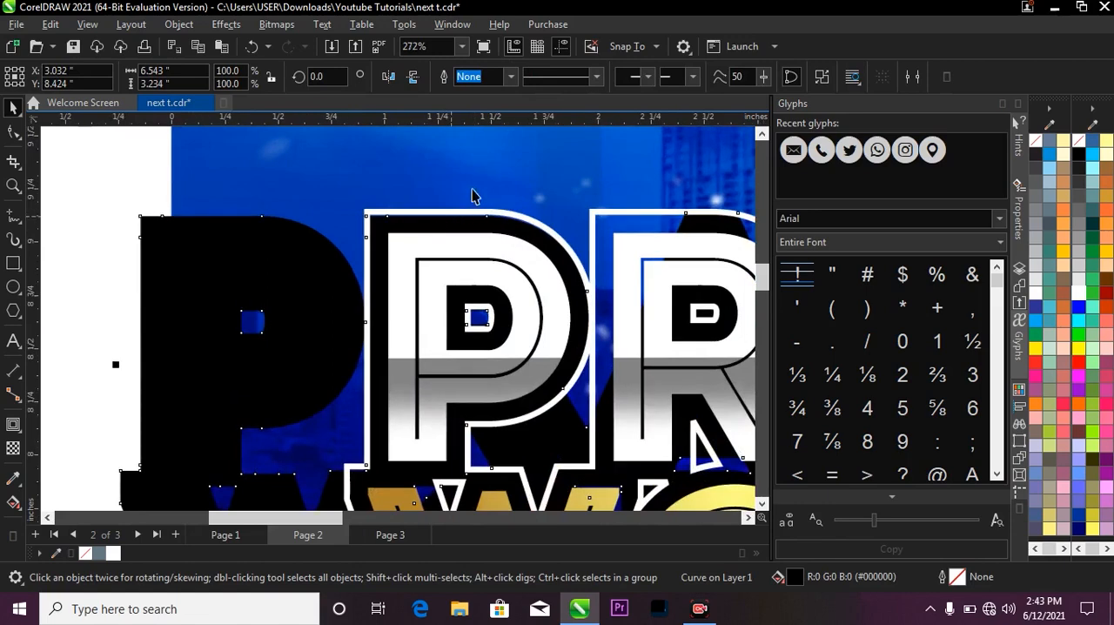
left_click_drag(323, 246, 327, 348)
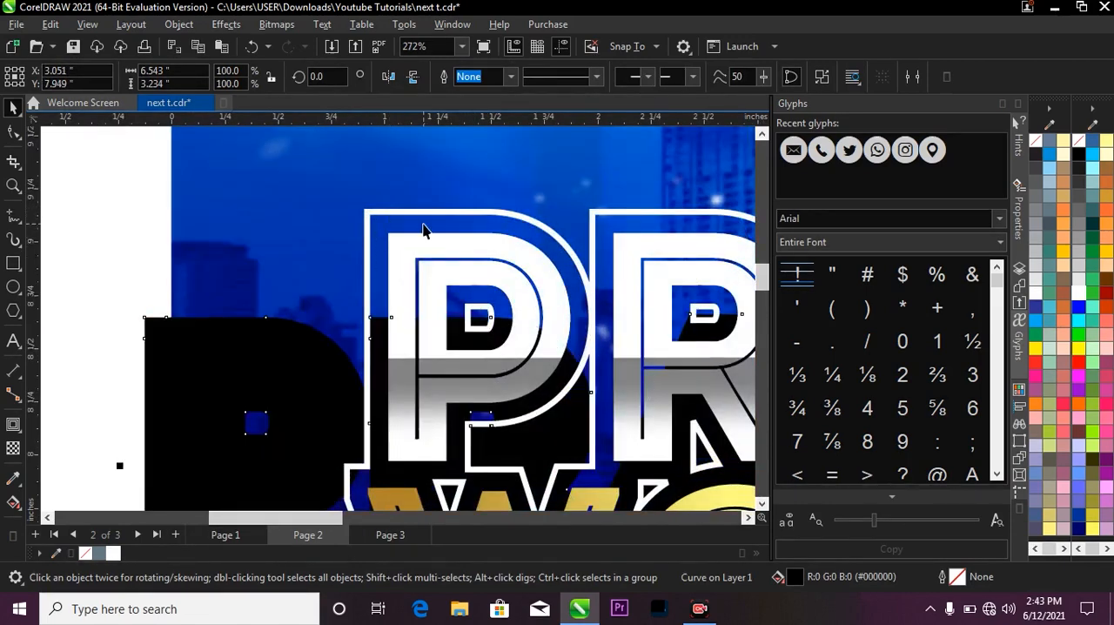
key("Delete")
key("F4")
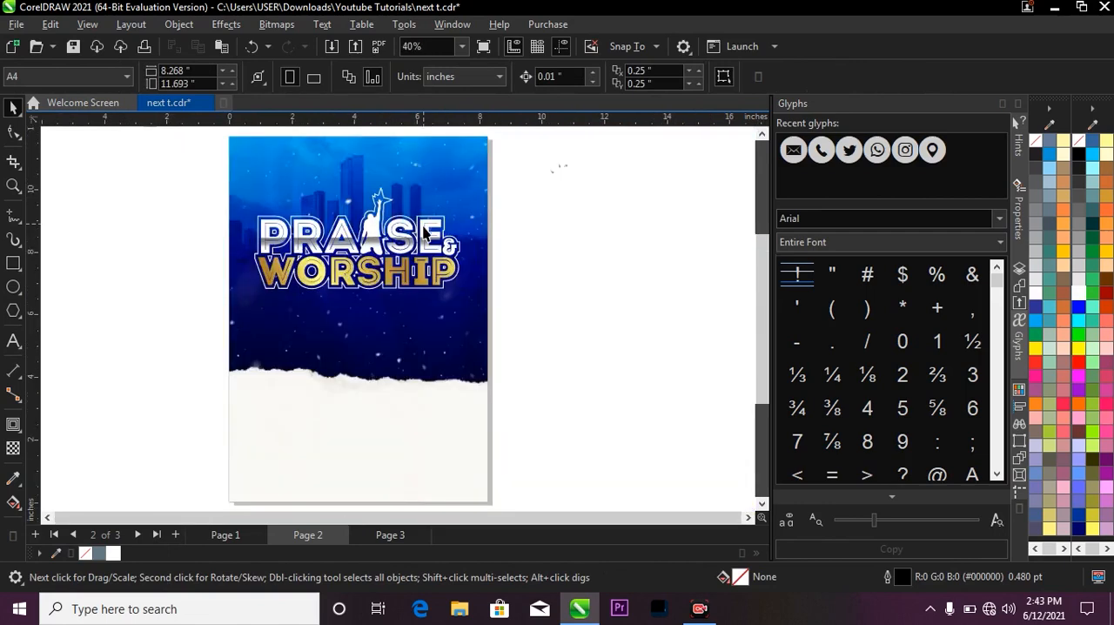
Check the white-outlined title up close and at page scale, and compare it with the finished flyer on page 1.
key("z")
left_click_drag(194, 158, 509, 346)
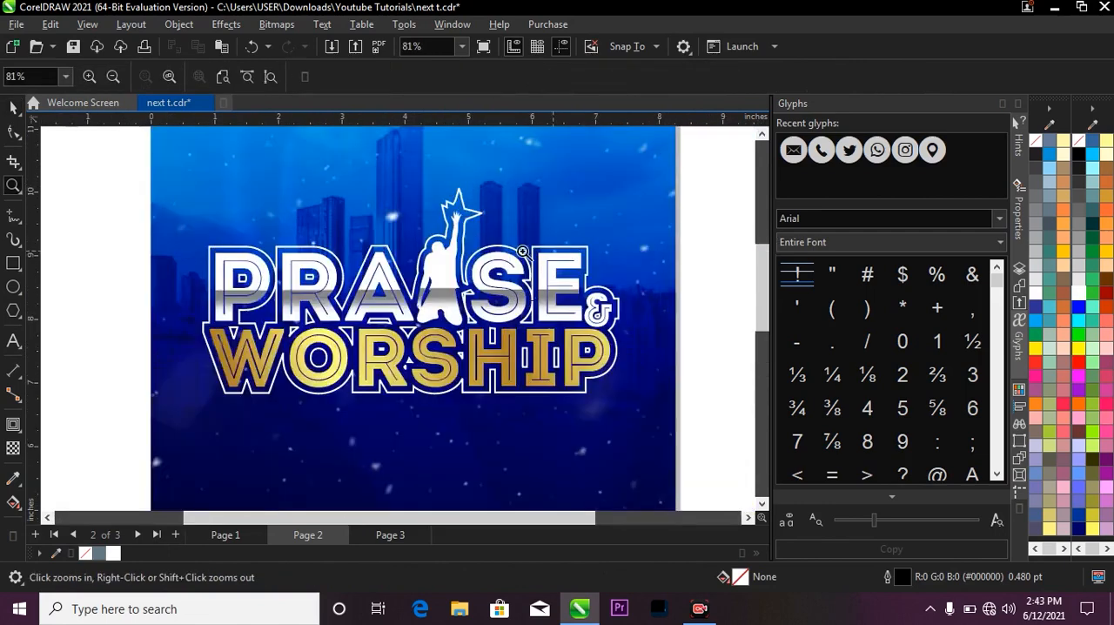
key("F4")
key("space")
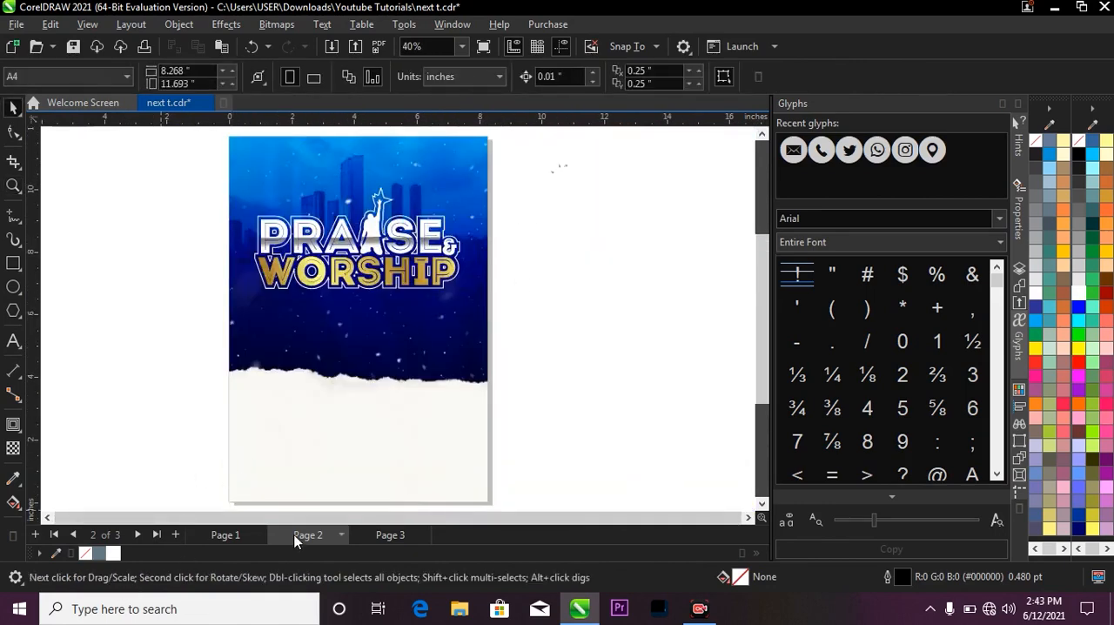
left_click(226, 534)
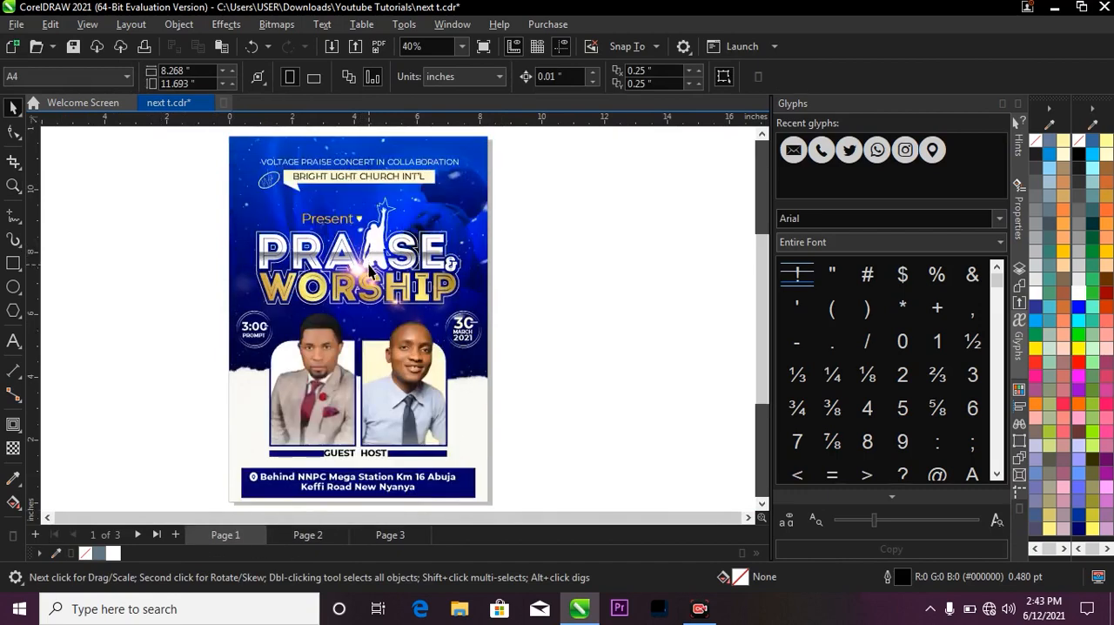
Look through the image assets on page 3, undoing the trial move of the black background rectangle.
left_click(388, 534)
scroll(530, 304, "down", 1)
left_click(497, 400)
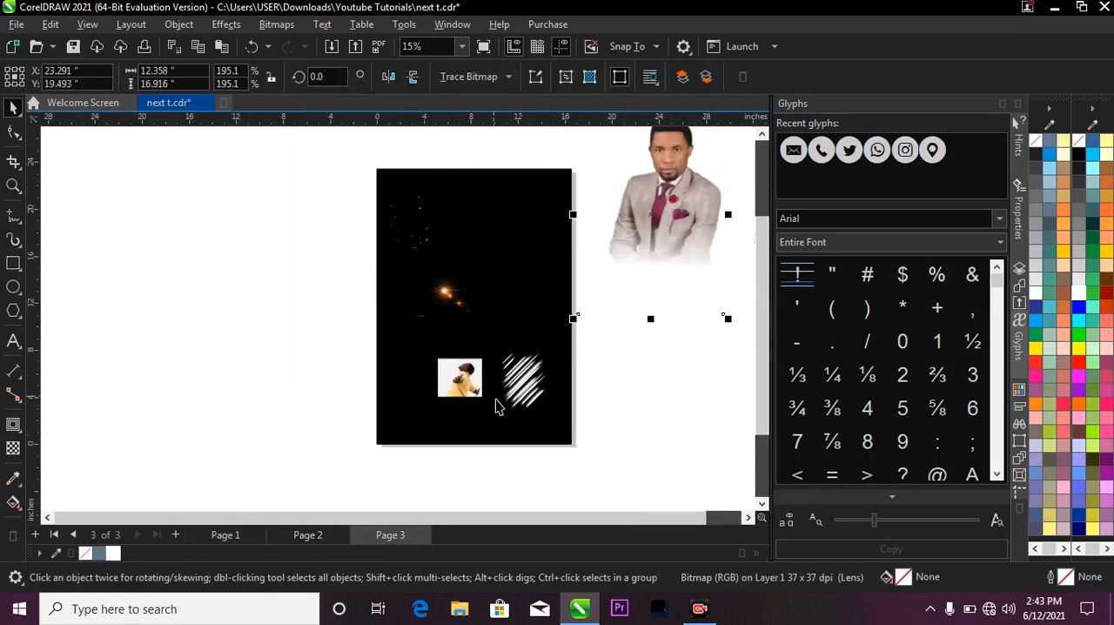
scroll(418, 277, "down", 1)
scroll(418, 277, "down", 2)
scroll(418, 264, "up", 2)
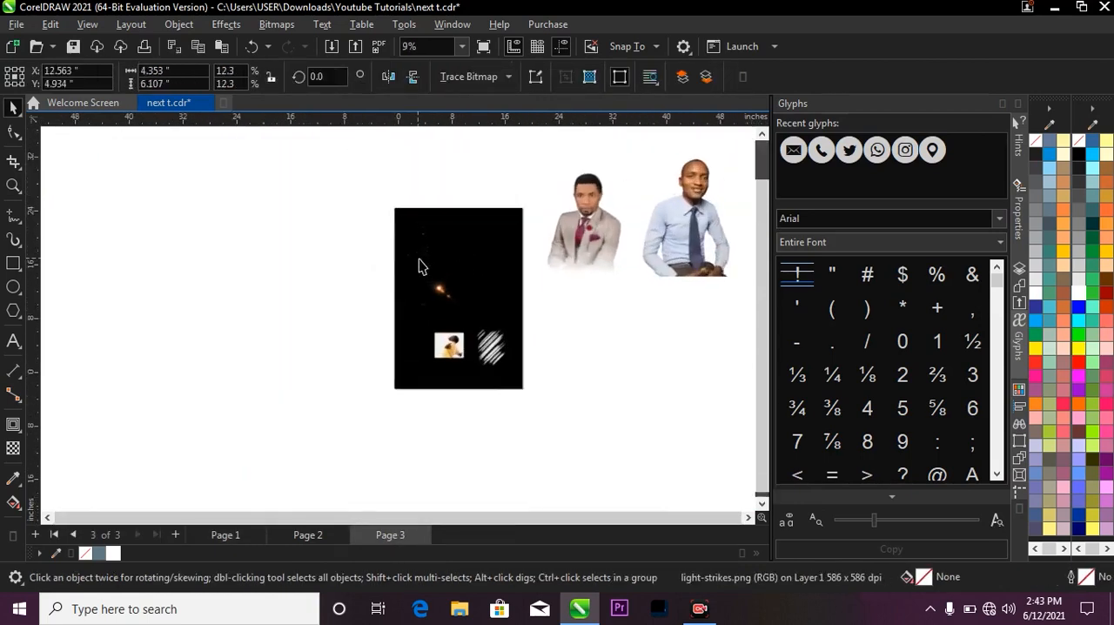
left_click_drag(451, 275, 373, 269)
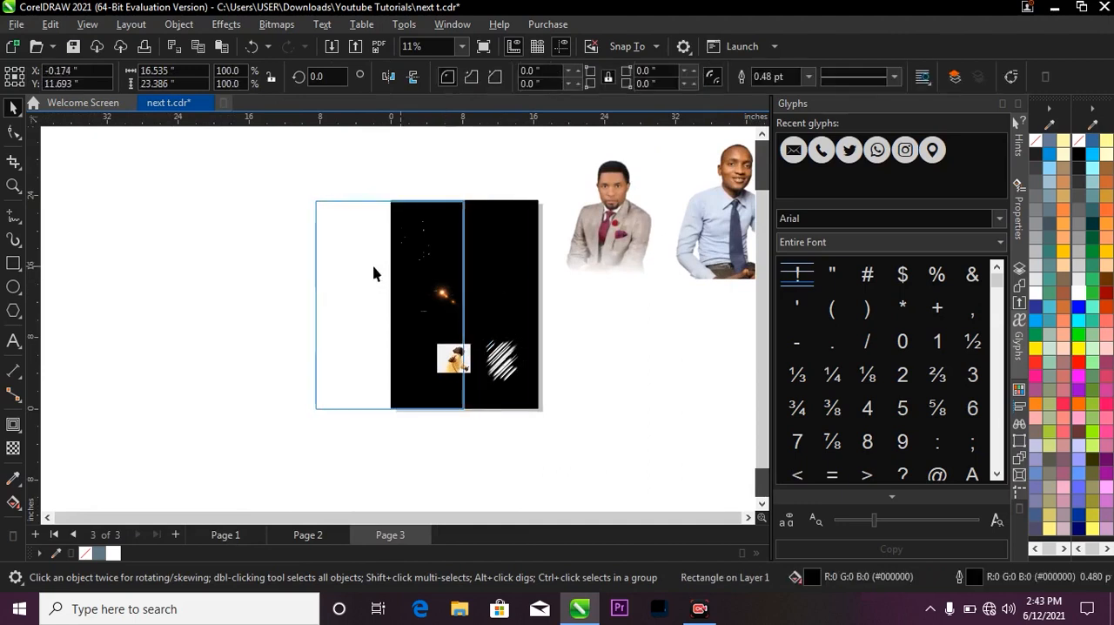
key("ctrl+z")
scroll(511, 300, "down", 1)
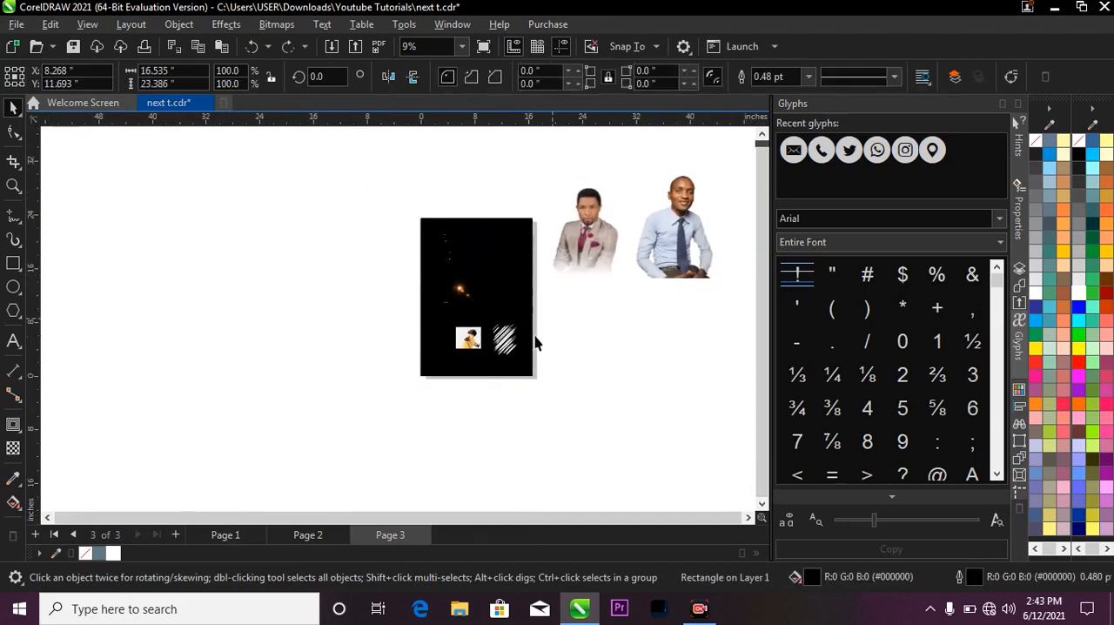
left_click(504, 409)
Bring the photo of the man in the yellow shirt from page 3 onto the upper right of the page 2 flyer.
left_click(319, 534)
key("z")
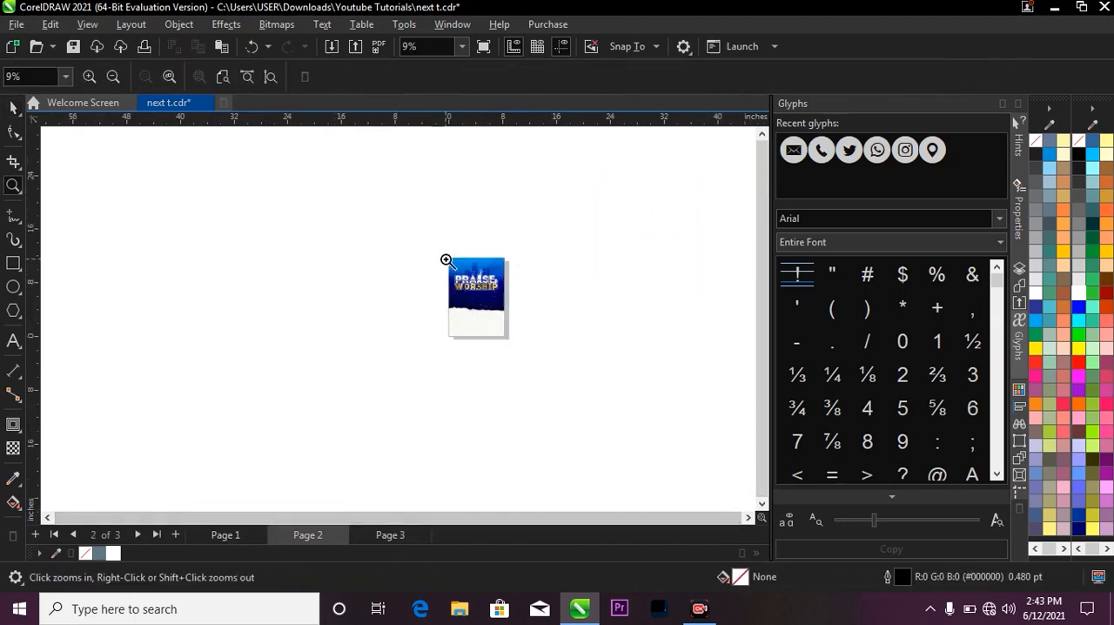
left_click_drag(447, 259, 514, 352)
left_click(359, 534)
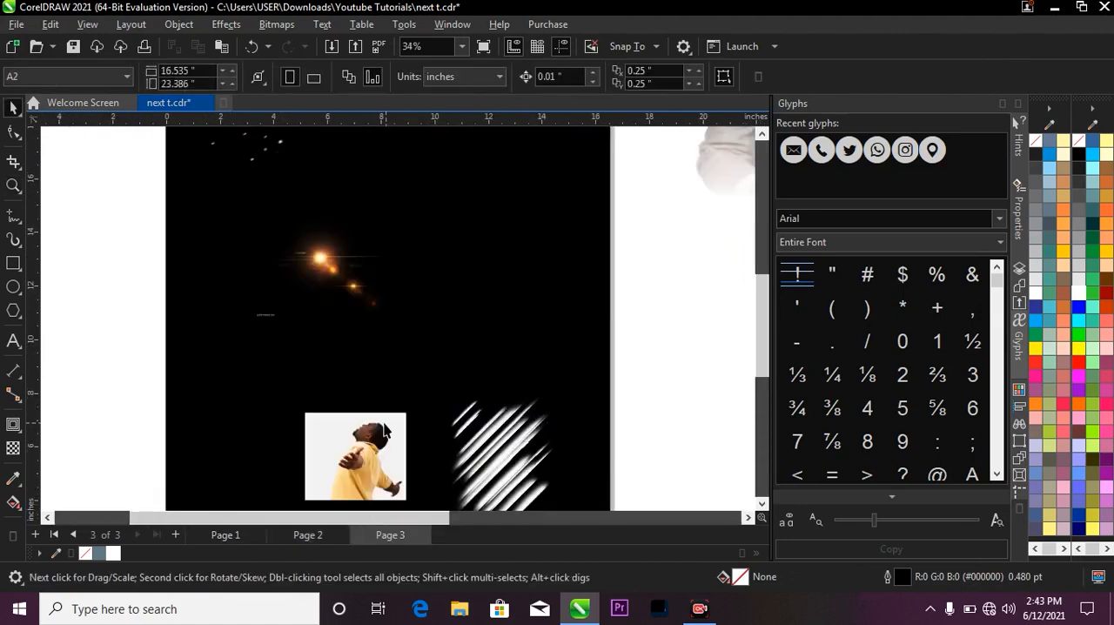
scroll(361, 444, "down", 2)
left_click_drag(361, 448, 415, 254)
scroll(415, 254, "up", 4)
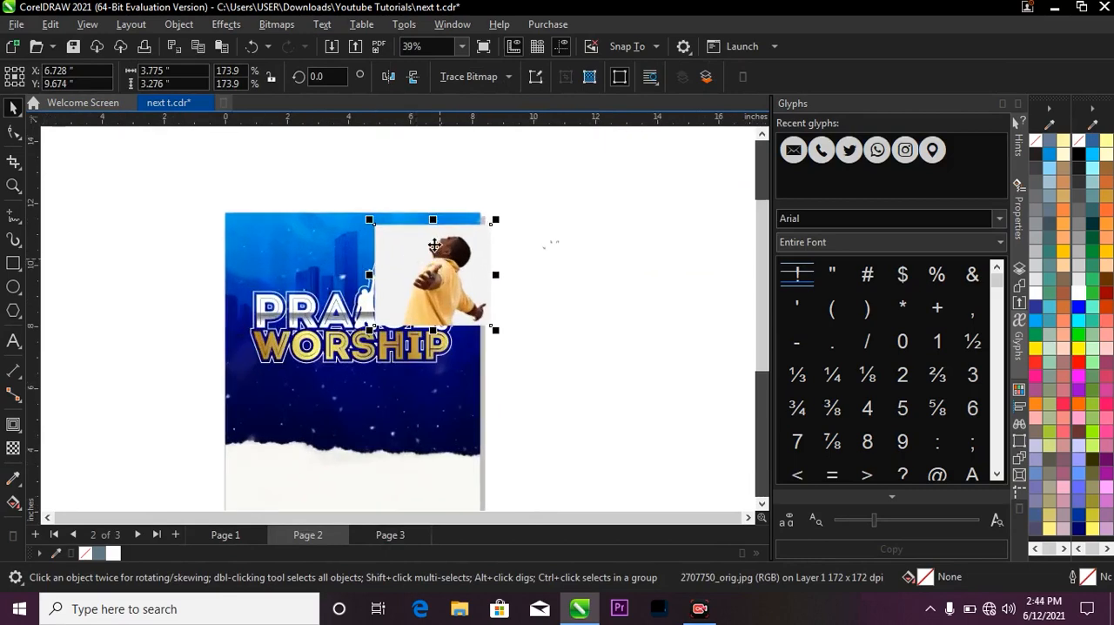
scroll(390, 252, "down", 2)
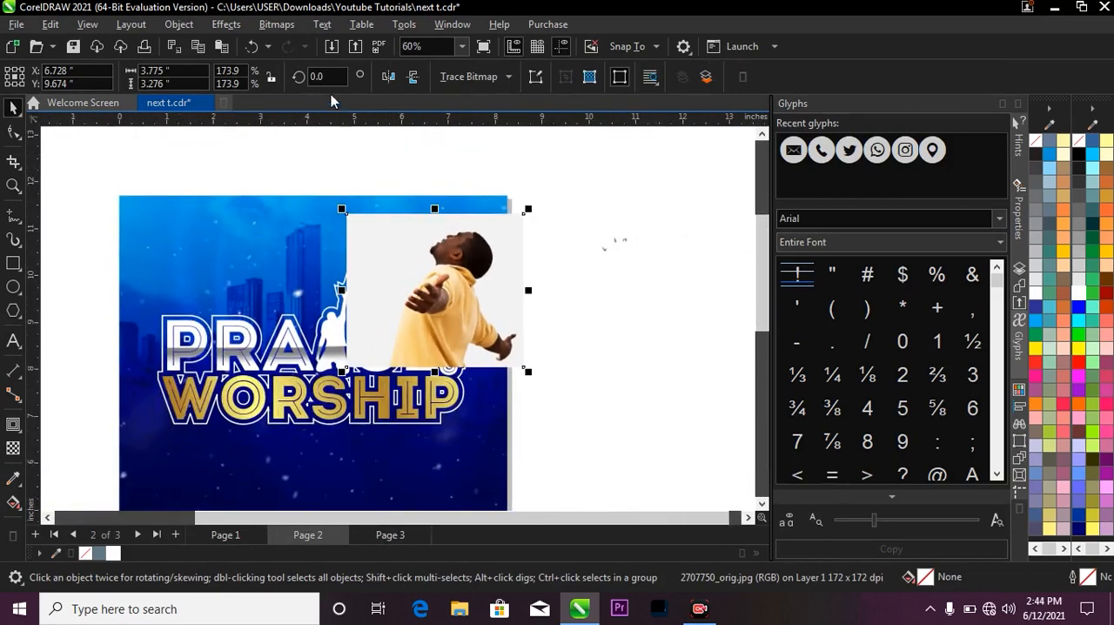
Convert the photo of the man in yellow to a 300 dpi RGB Color (24-bit) bitmap.
left_click(280, 27)
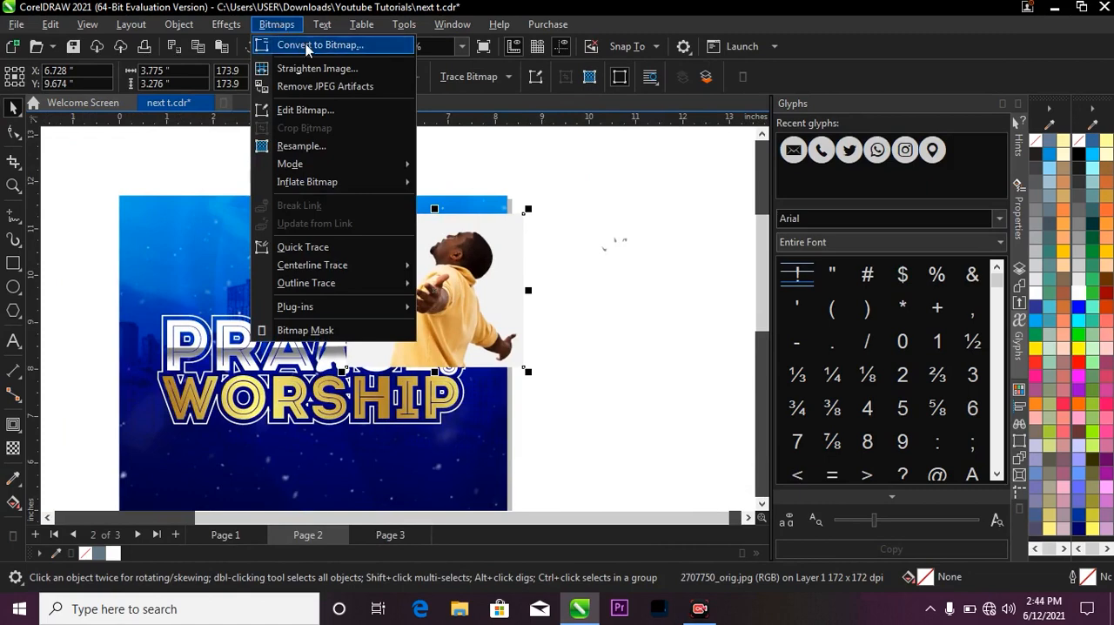
left_click(313, 46)
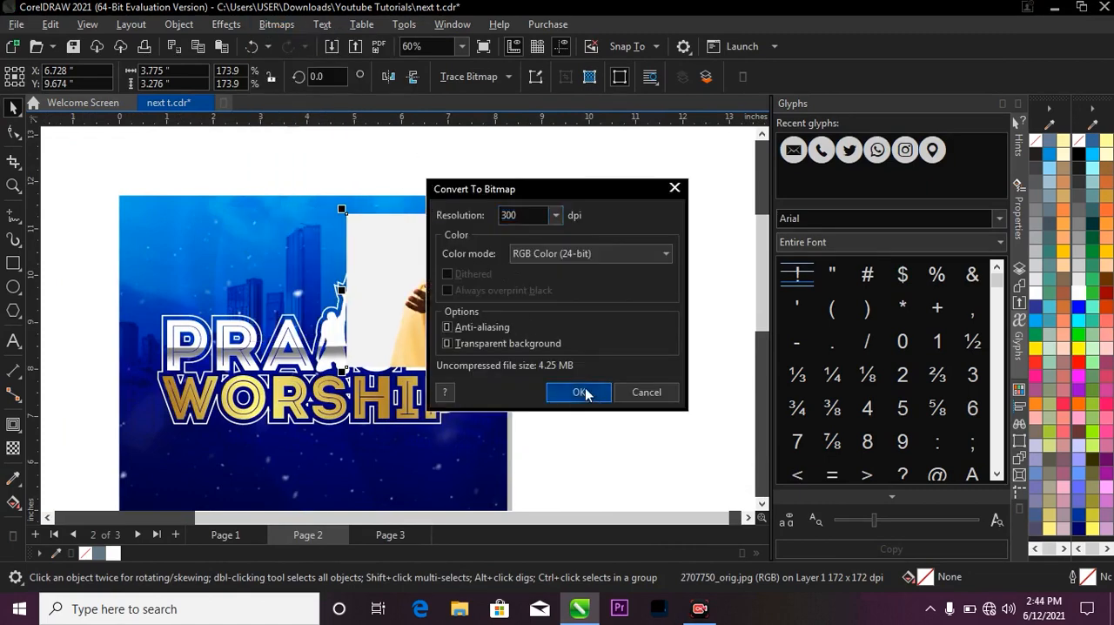
left_click(578, 392)
scroll(435, 239, "up", 2)
scroll(453, 237, "down", 2)
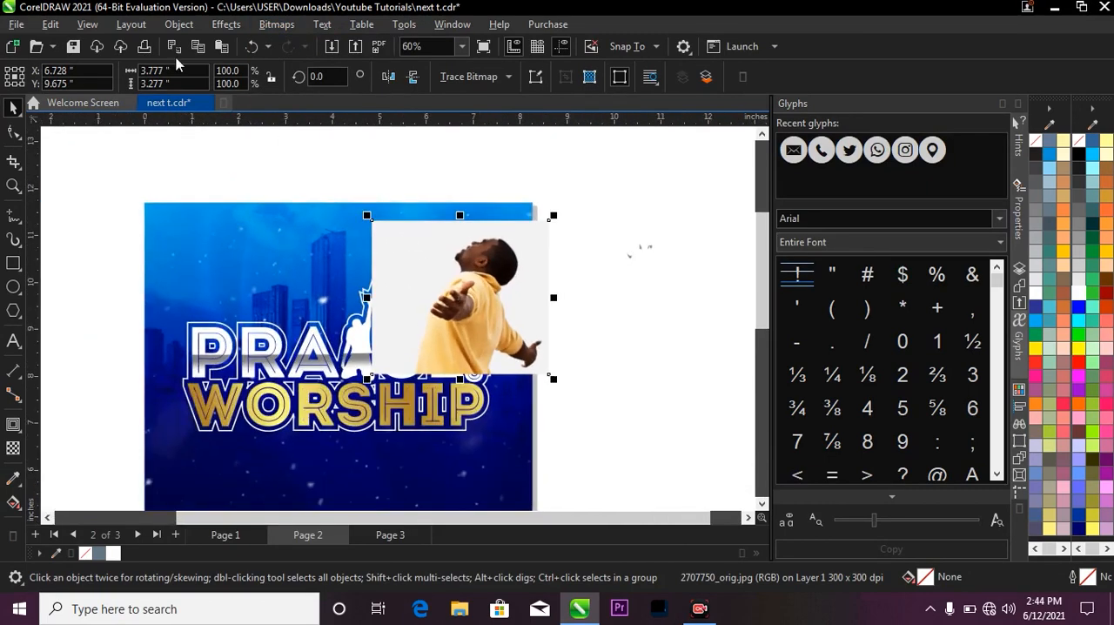
Apply an elliptical Vignette effect to the photo with an offset of 106 and a fade of 90.
left_click(226, 24)
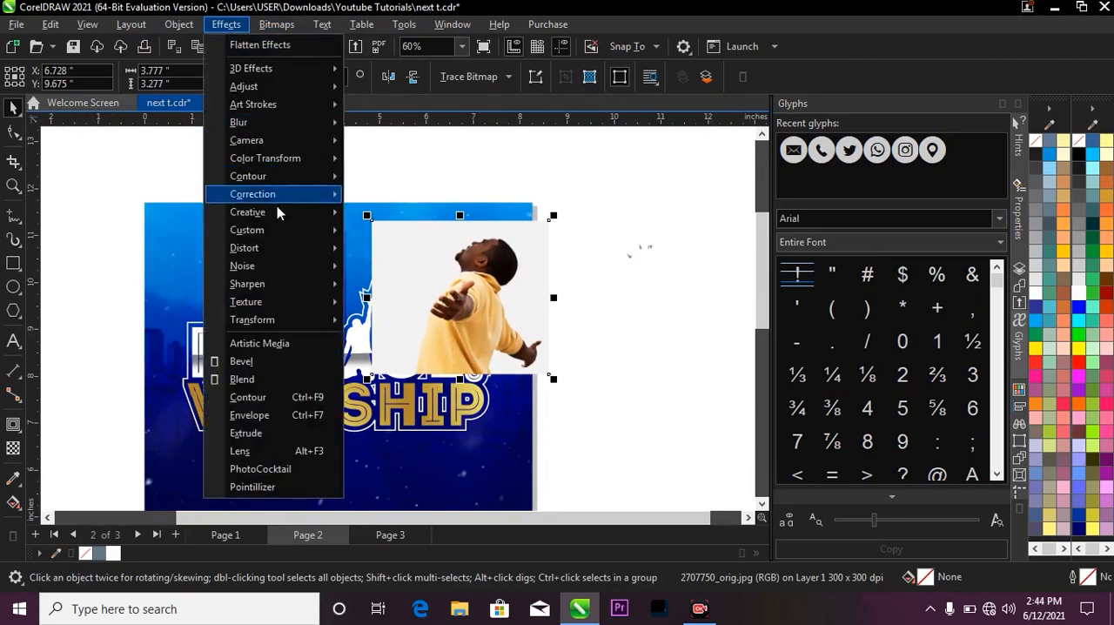
mouse_move(284, 213)
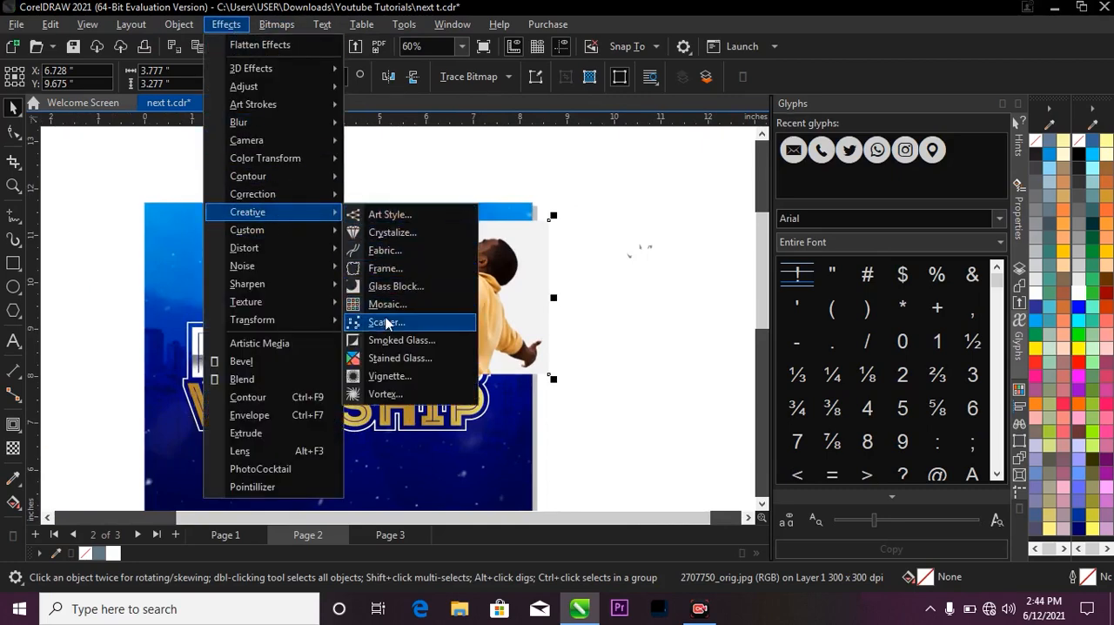
left_click(404, 375)
left_click_drag(553, 153, 804, 153)
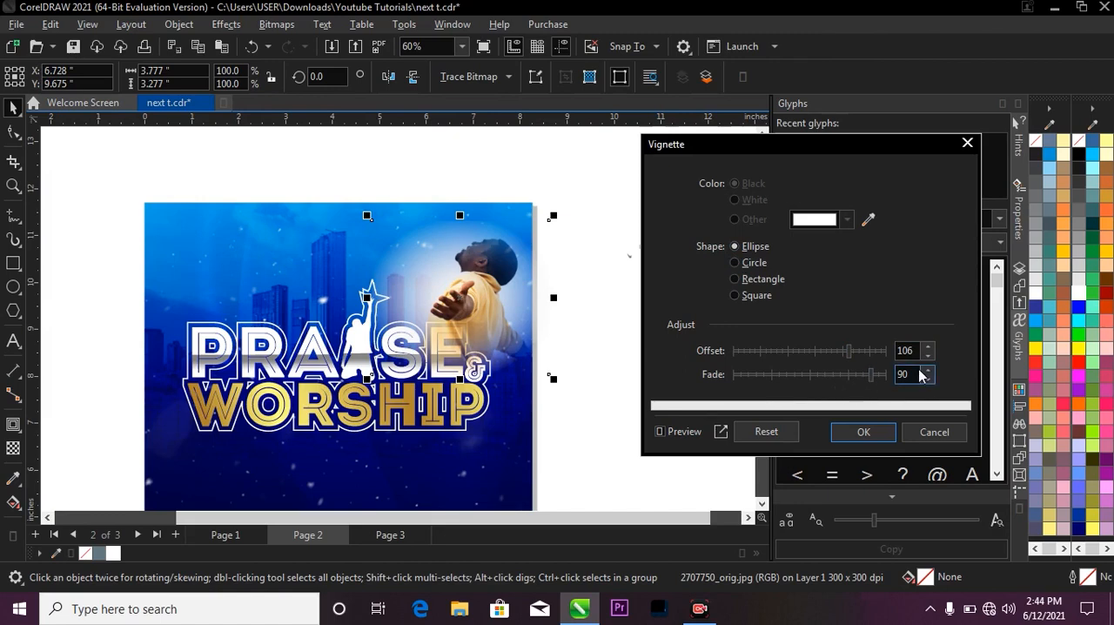
left_click(860, 432)
scroll(571, 263, "down", 1)
scroll(513, 261, "up", 1)
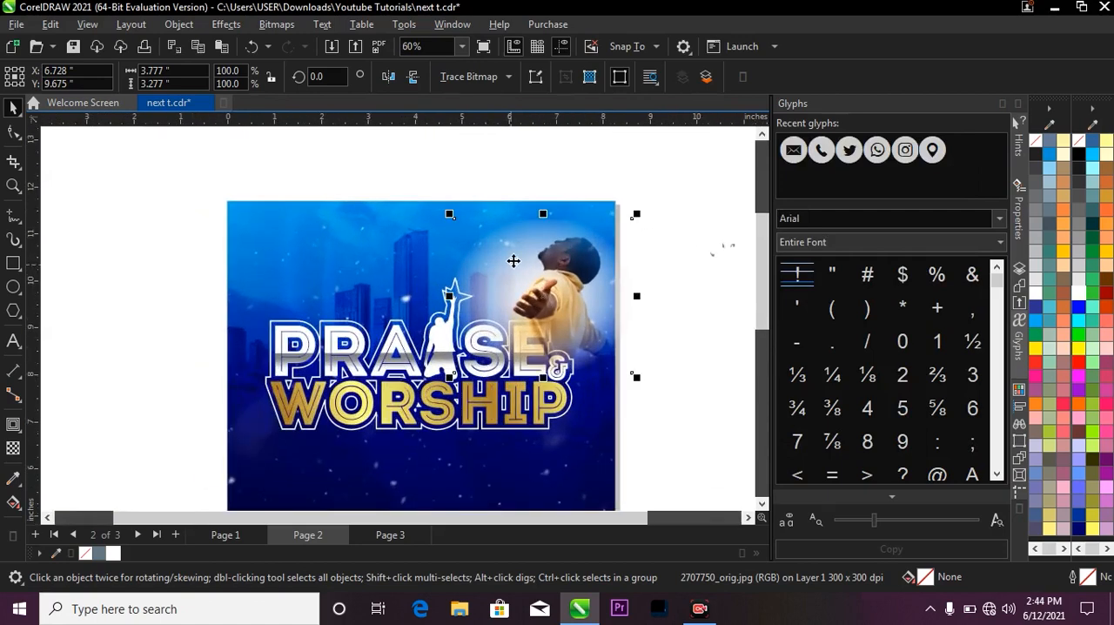
Enlarge the vignetted photo about its centre to about 4.73 by 4.11 inches.
left_click_drag(637, 215, 659, 195)
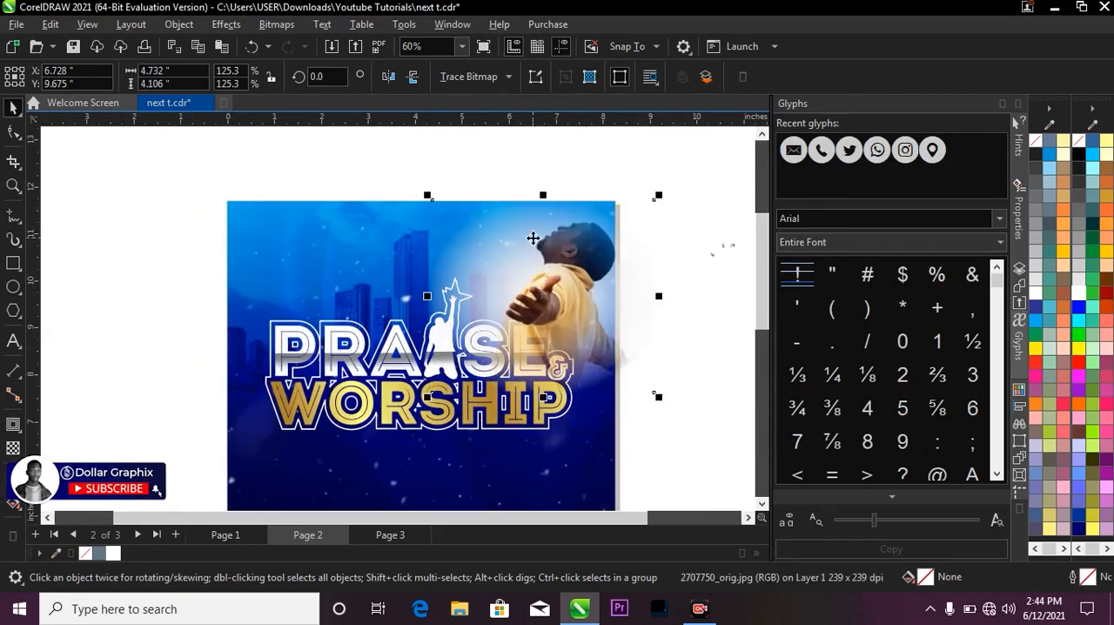
scroll(529, 252, "down", 1)
scroll(482, 271, "up", 1)
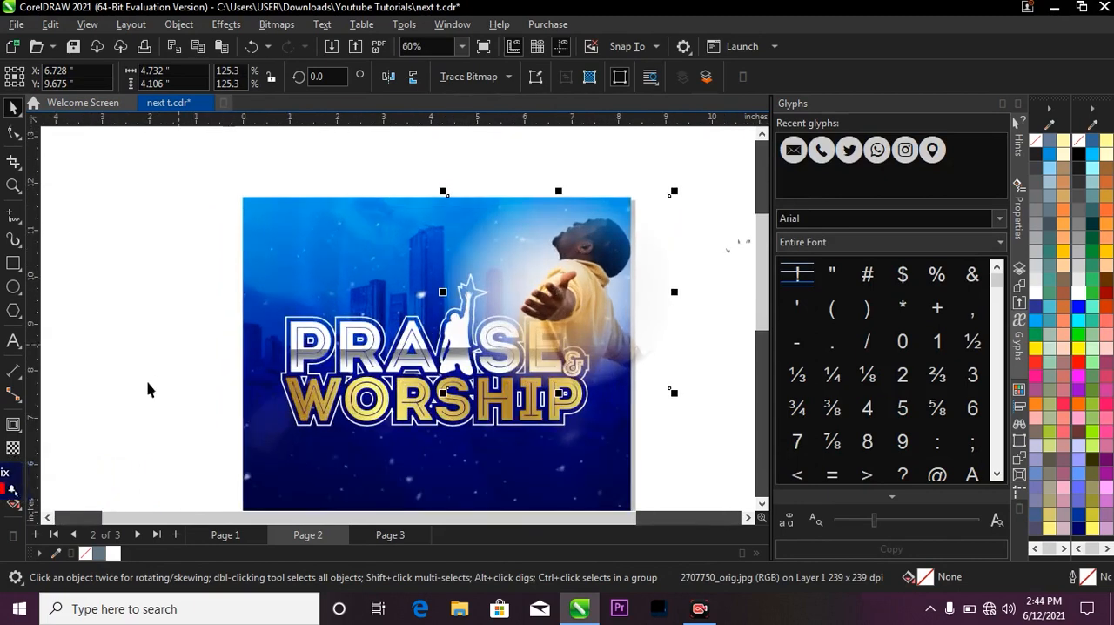
scroll(570, 268, "down", 1)
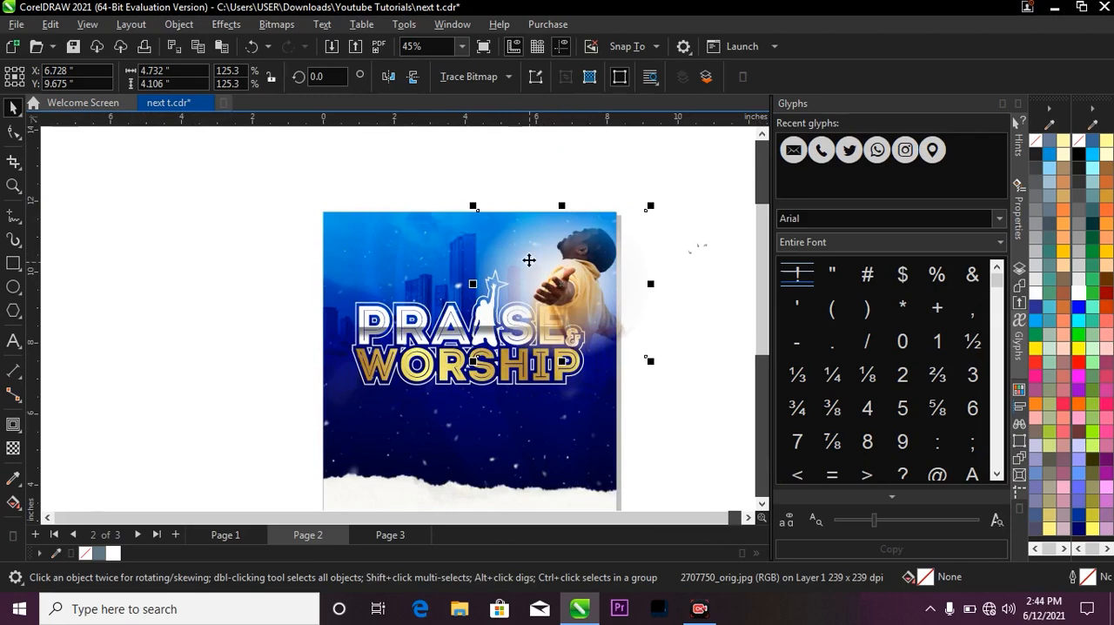
scroll(529, 259, "up", 1)
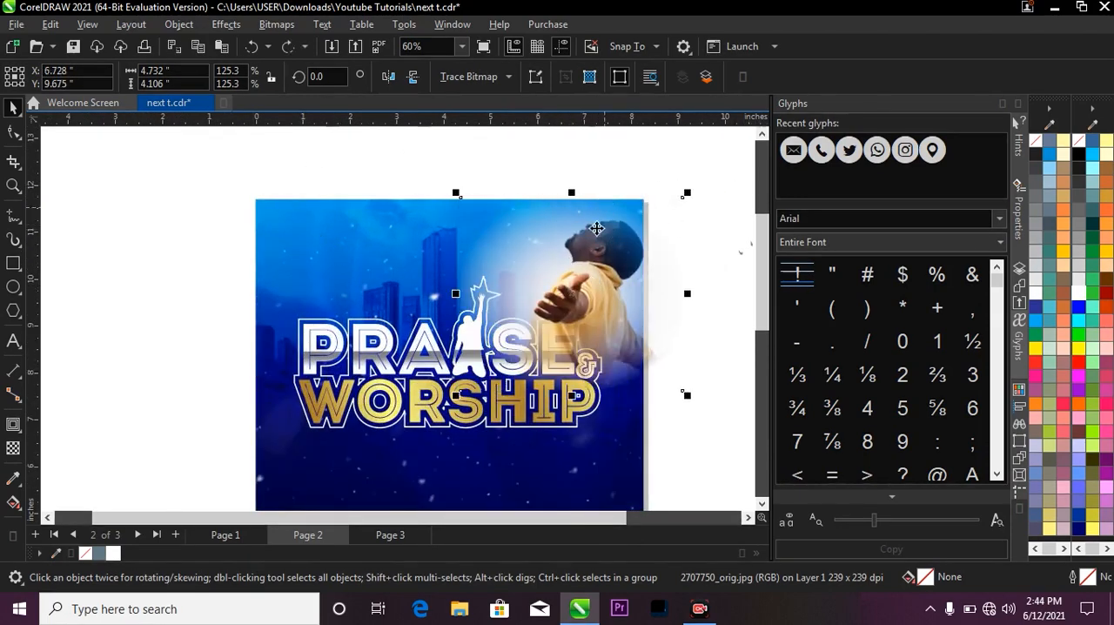
PowerClip the vignetted photo of the man in yellow inside the page 2 background rectangle.
right_click(580, 266)
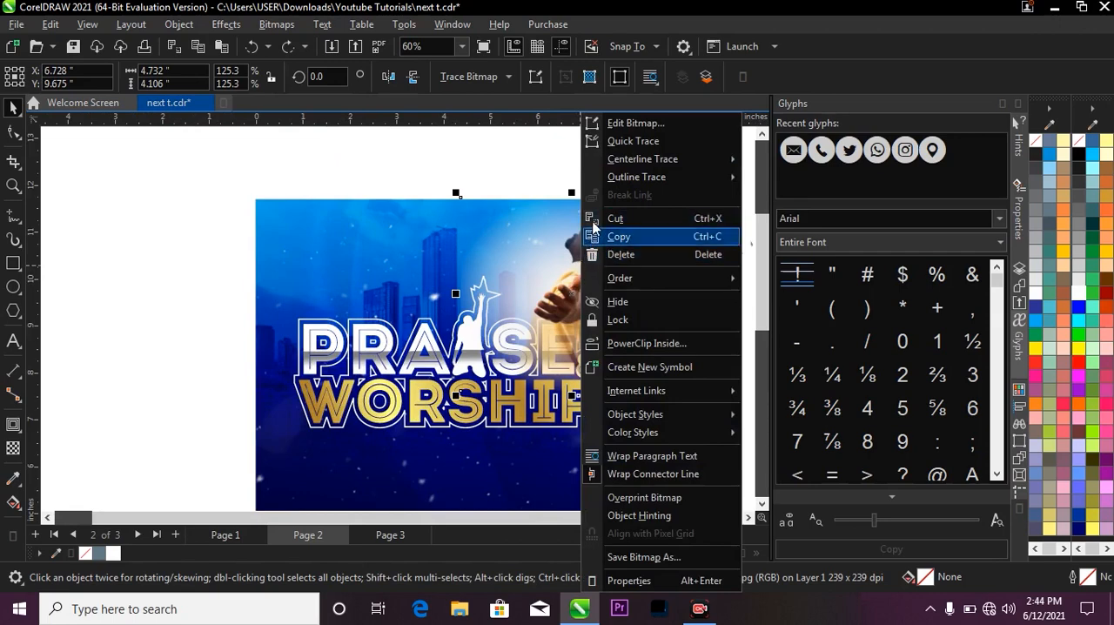
left_click(548, 253)
right_click(549, 256)
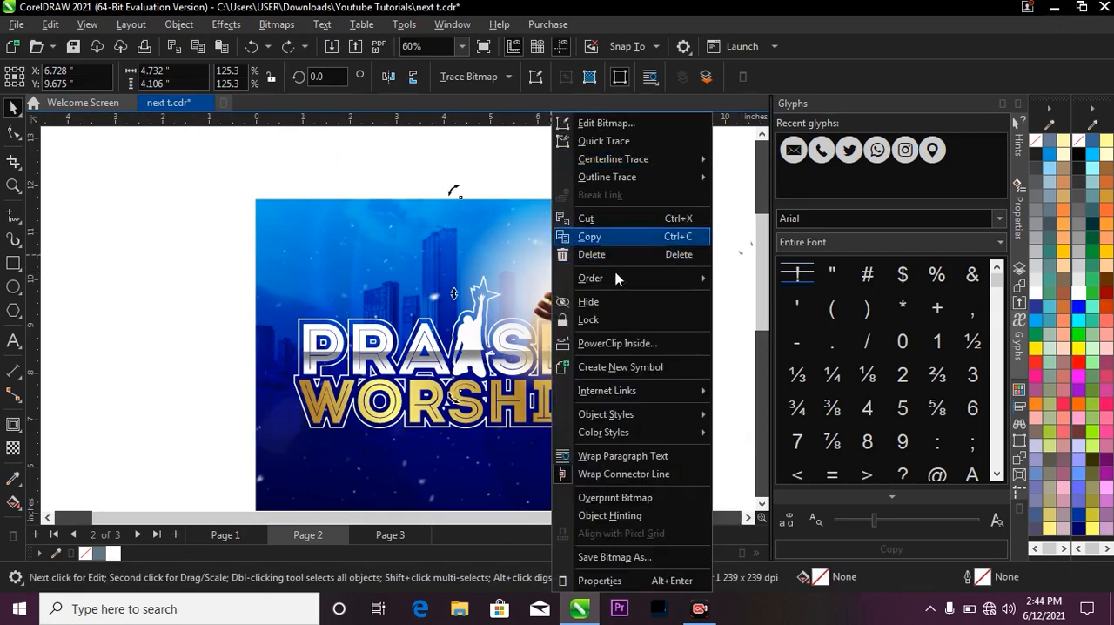
left_click(620, 343)
left_click(355, 253)
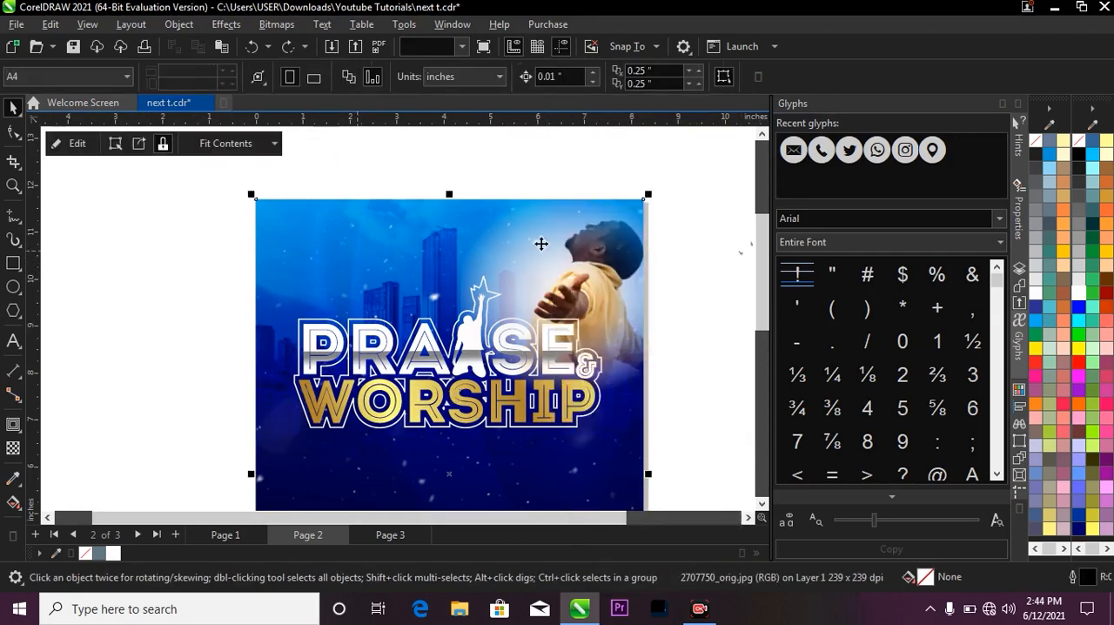
scroll(517, 290, "down", 2)
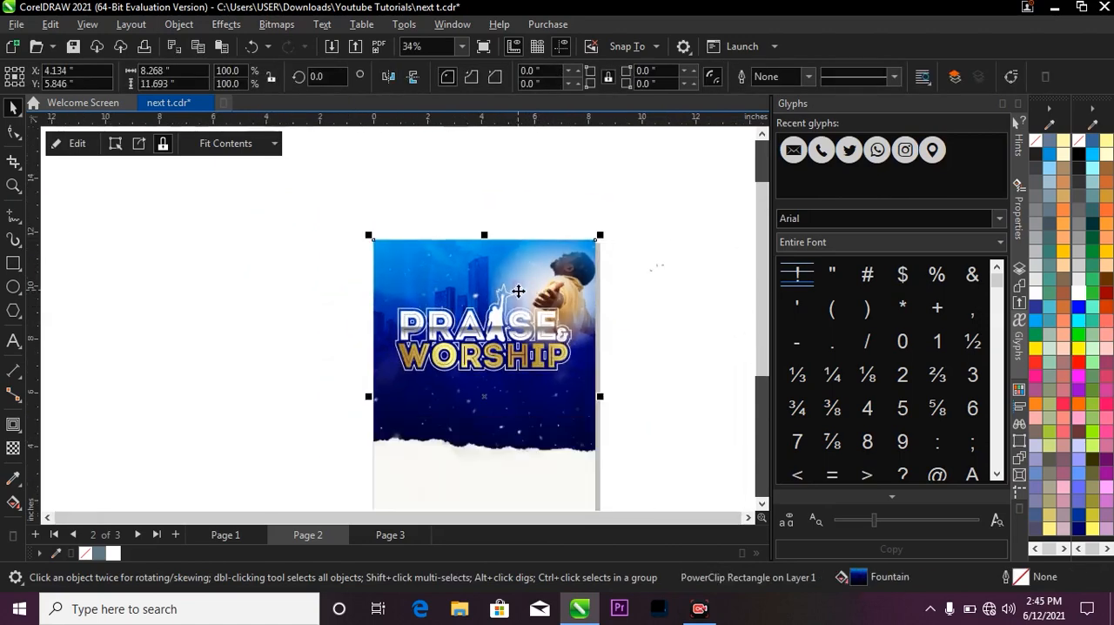
Set the clipped photo's transparency merge mode to Overlay and its uniform transparency to 5.
left_click(562, 282, "ctrl")
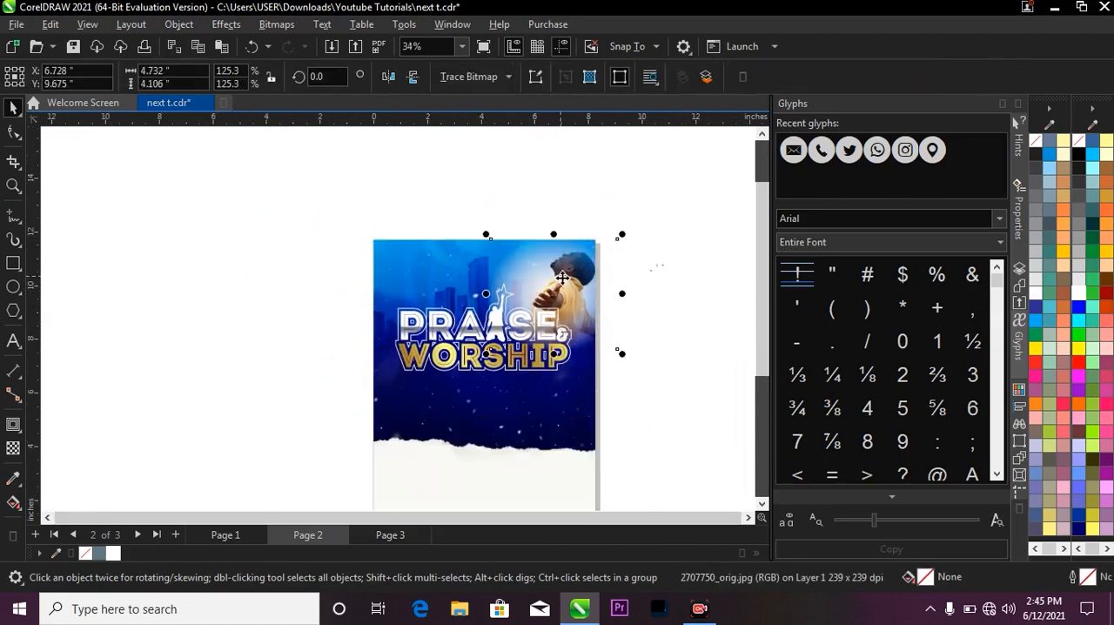
scroll(551, 290, "up", 2)
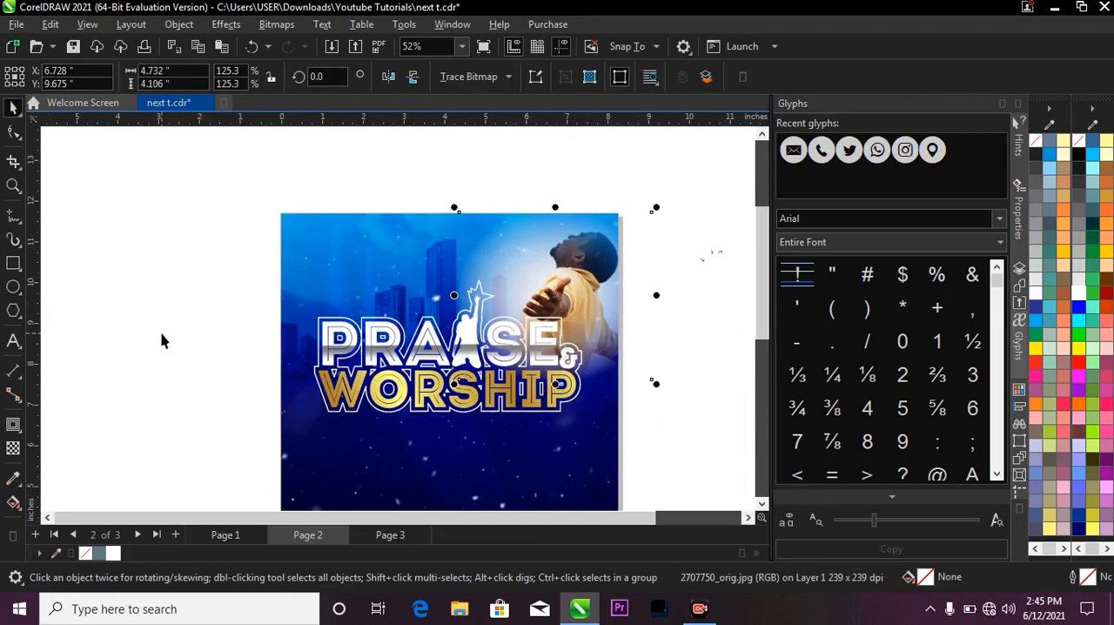
left_click(13, 448)
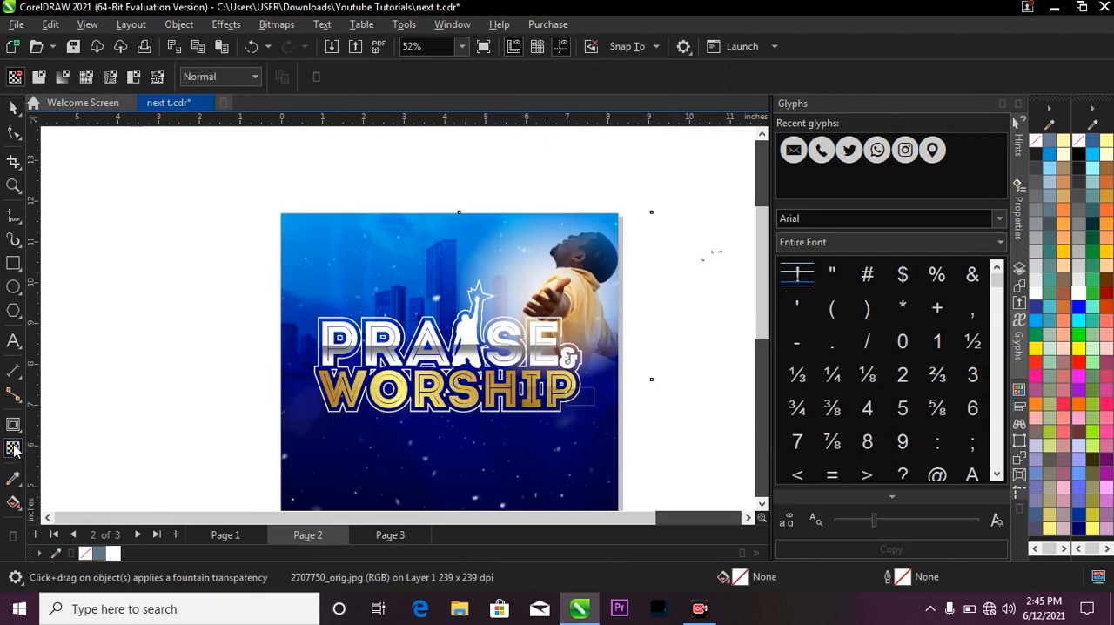
left_click(228, 75)
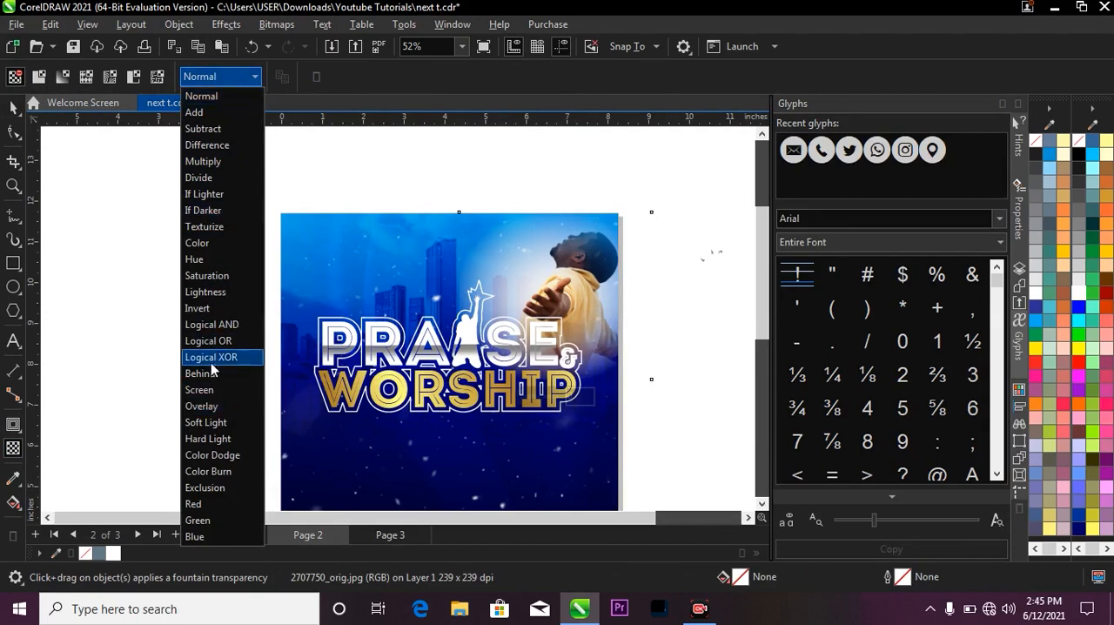
left_click(215, 406)
scroll(557, 193, "down", 2)
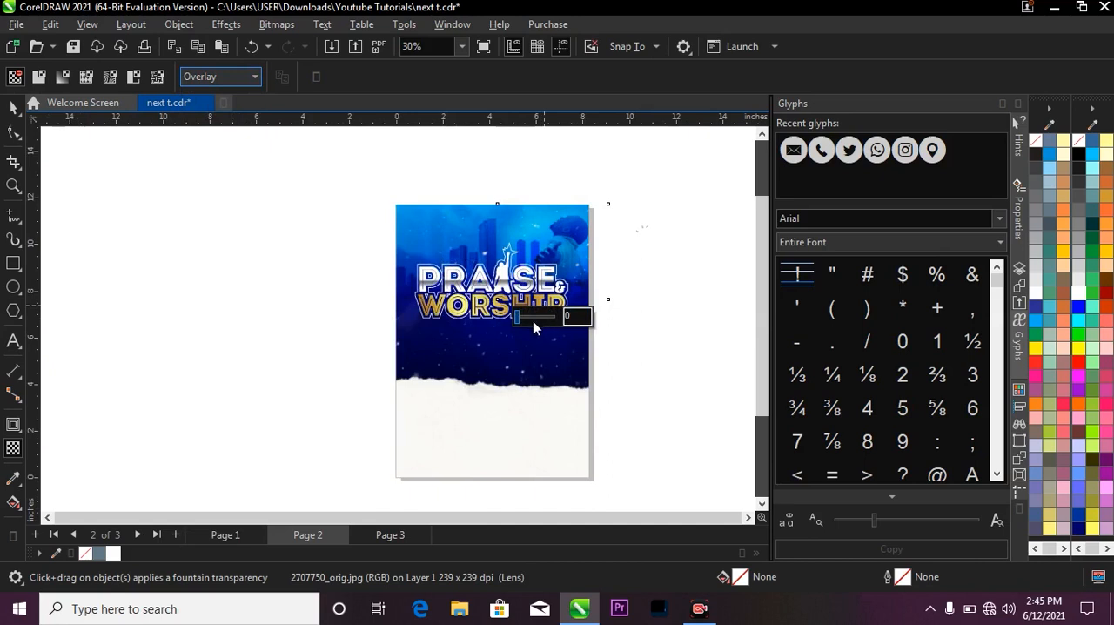
left_click(531, 319)
left_click(518, 313)
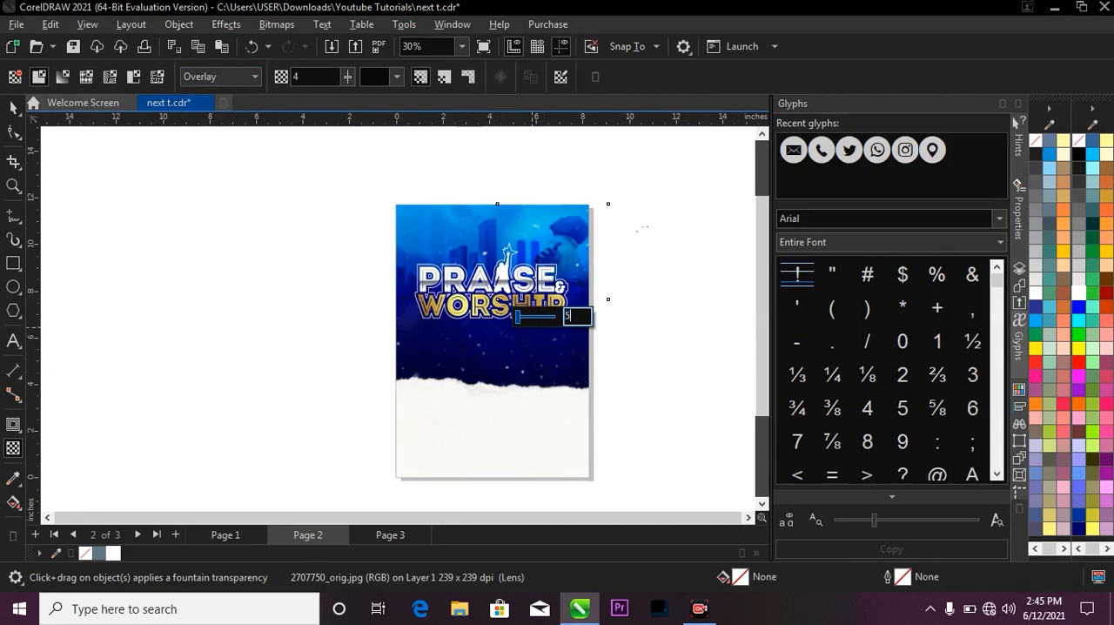
left_click(13, 108)
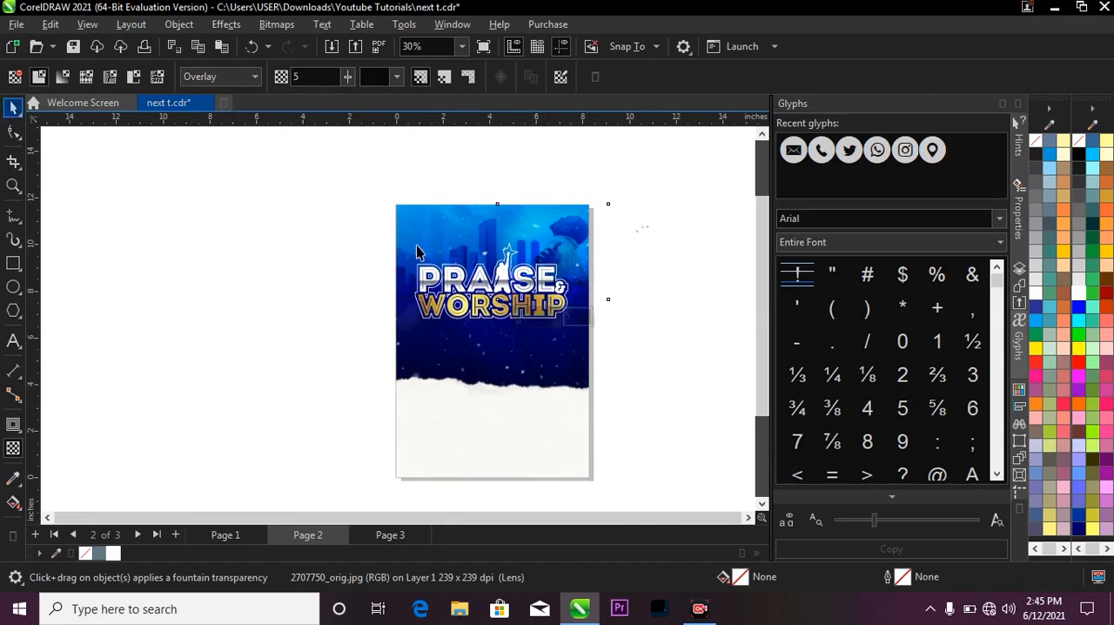
Move the blended photo down and left within the flyer, to about X 6.36 and Y 9.13 inches.
scroll(566, 262, "up", 1)
left_click_drag(564, 252, 554, 268)
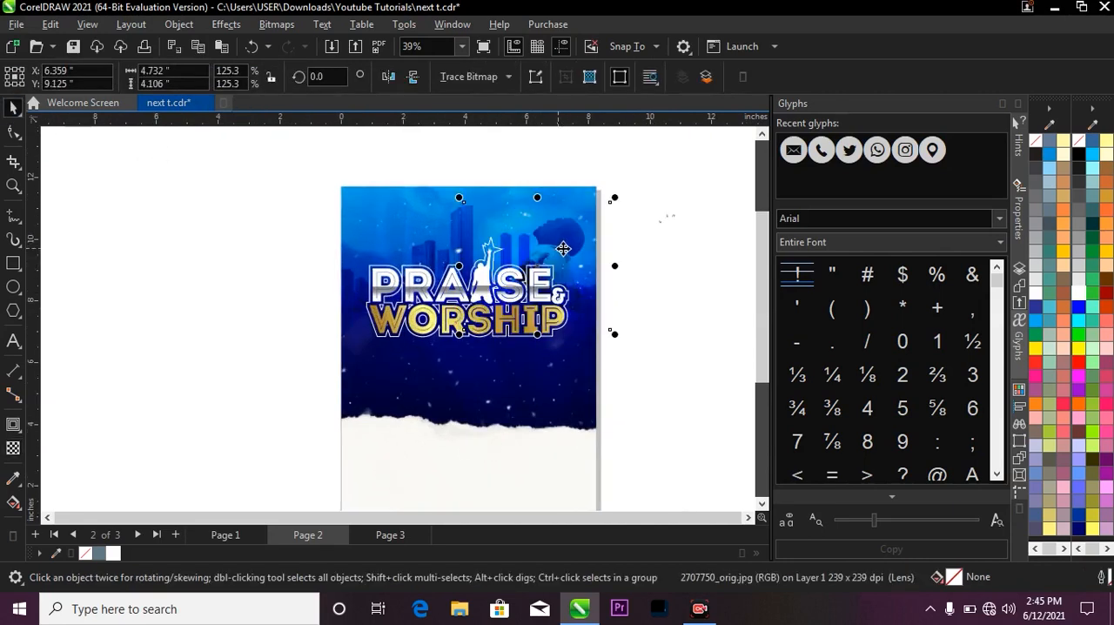
left_click(651, 231)
key("F2")
scroll(400, 215, "down", 1)
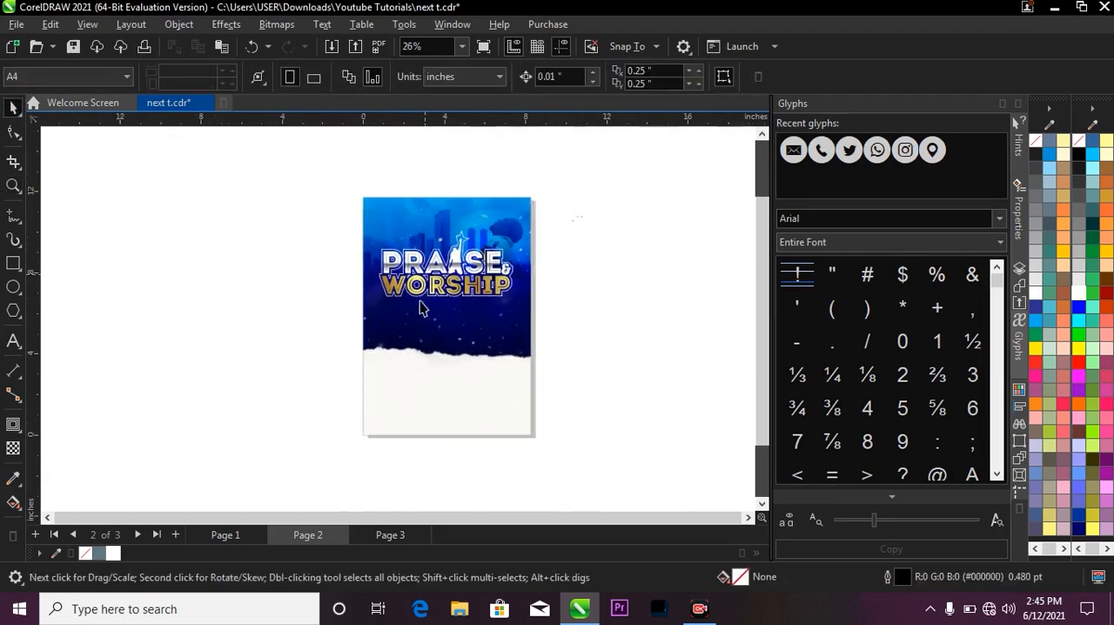
Compare the flyer with the finished design on page 1, check the assets on page 3, and return to page 2.
left_click(227, 534)
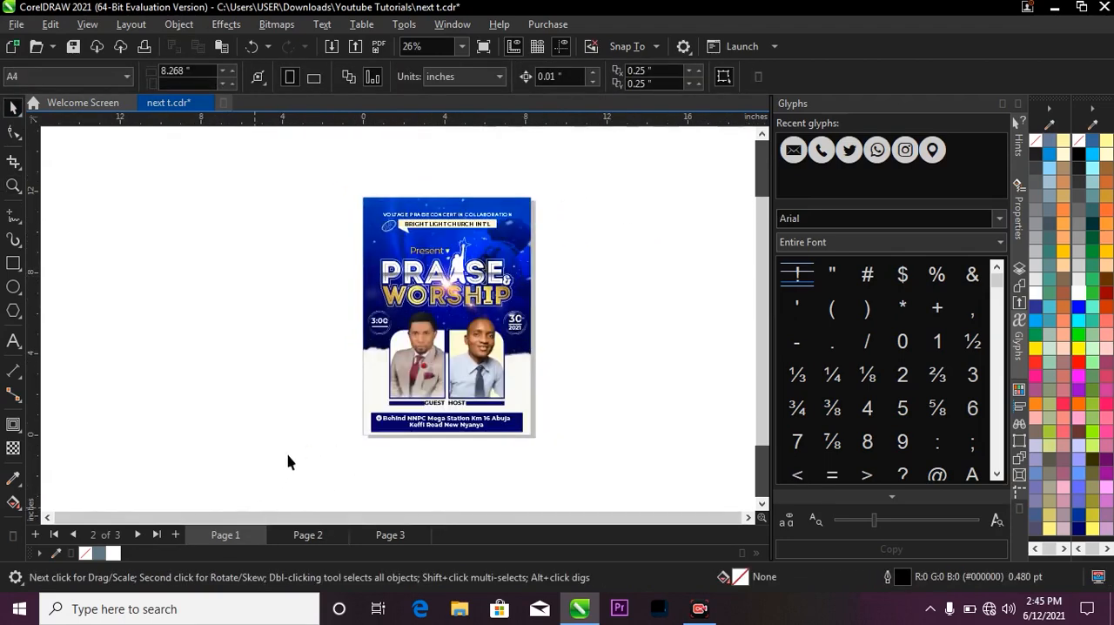
scroll(421, 231, "down", 1)
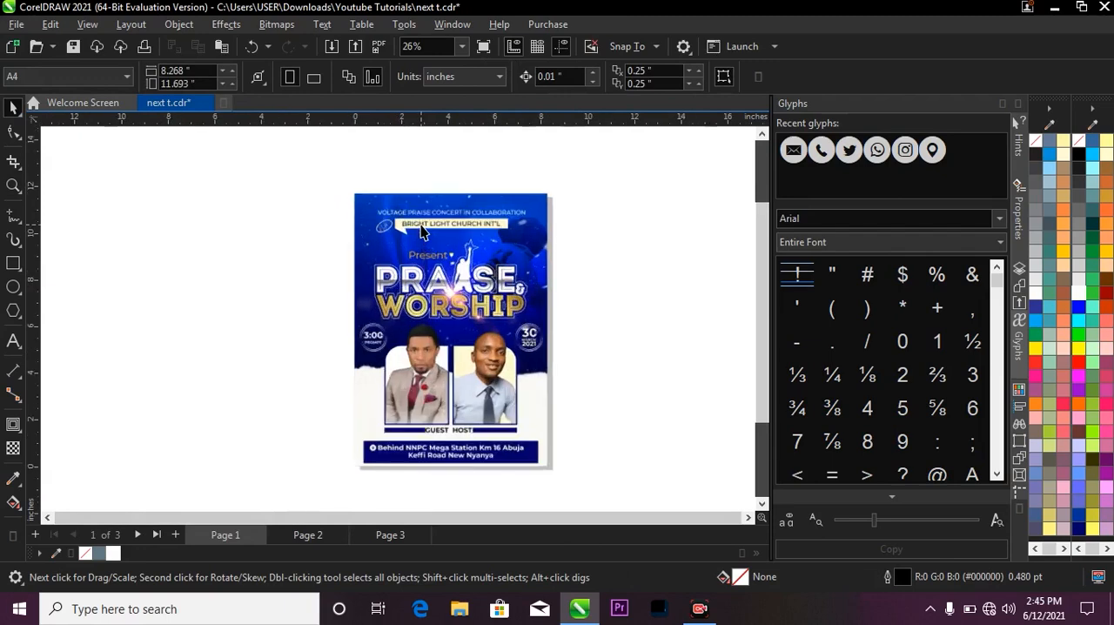
left_click(387, 535)
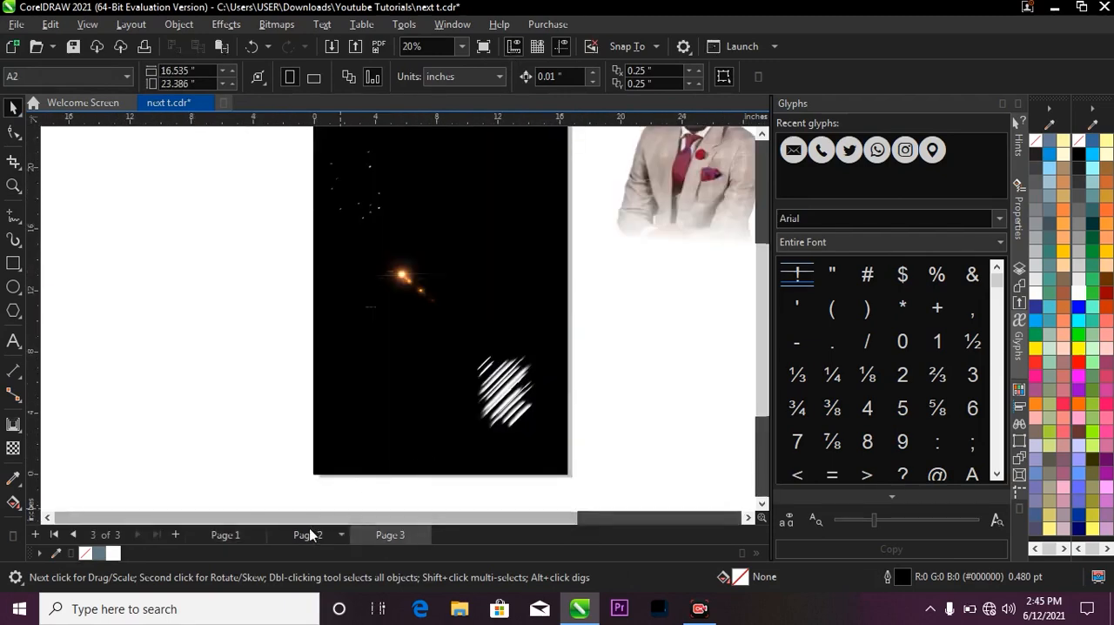
left_click(301, 532)
scroll(435, 260, "up", 3)
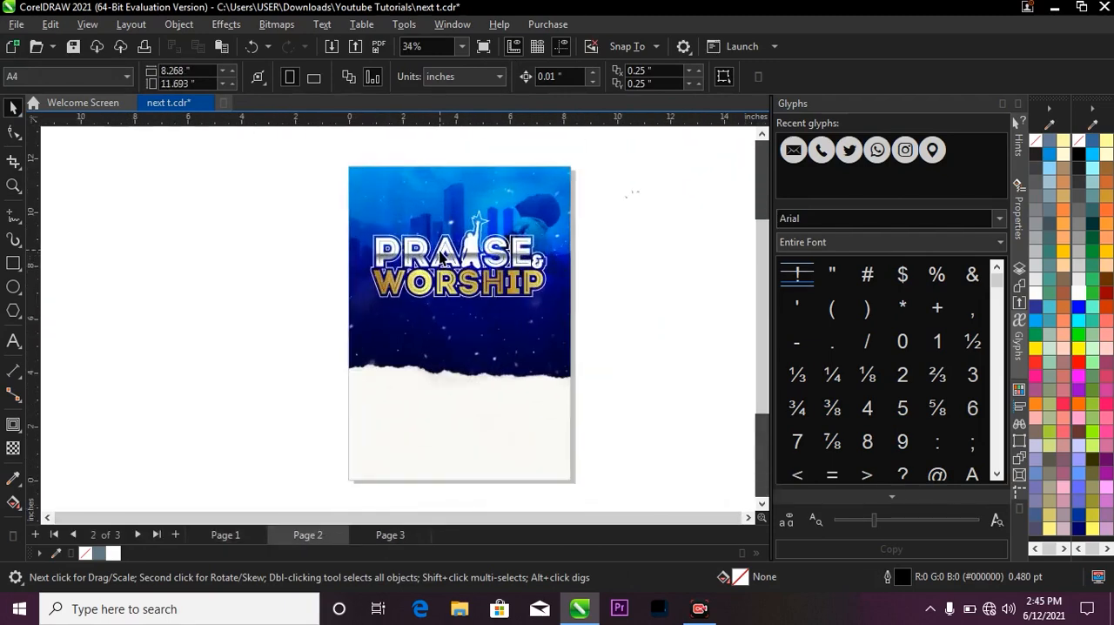
Stretch the background rectangle's fountain fill upward by moving its light blue start node well above the page.
left_click(471, 304)
key("g")
left_click_drag(462, 131, 449, 495)
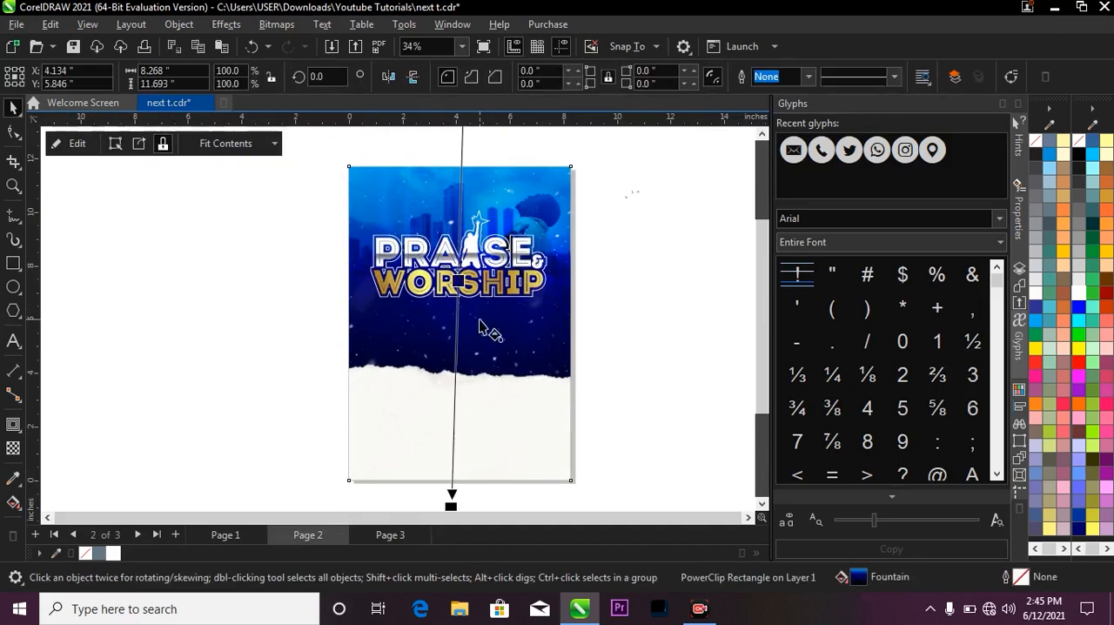
scroll(468, 315, "down", 1)
left_click_drag(464, 131, 457, 63)
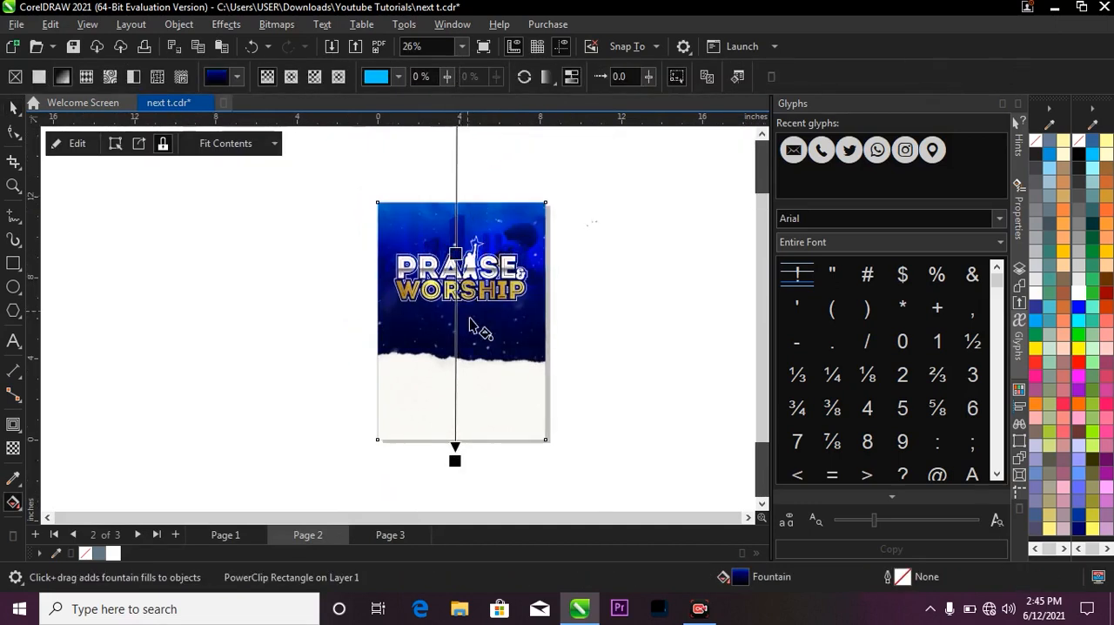
scroll(479, 330, "down", 1)
left_click_drag(462, 153, 458, 161)
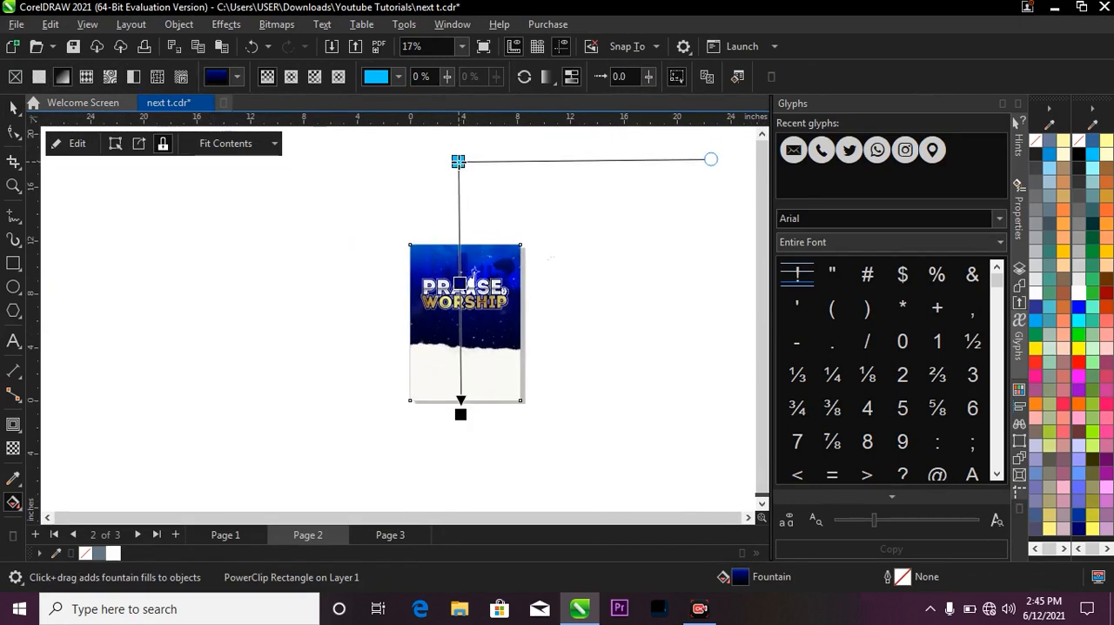
scroll(460, 277, "up", 2)
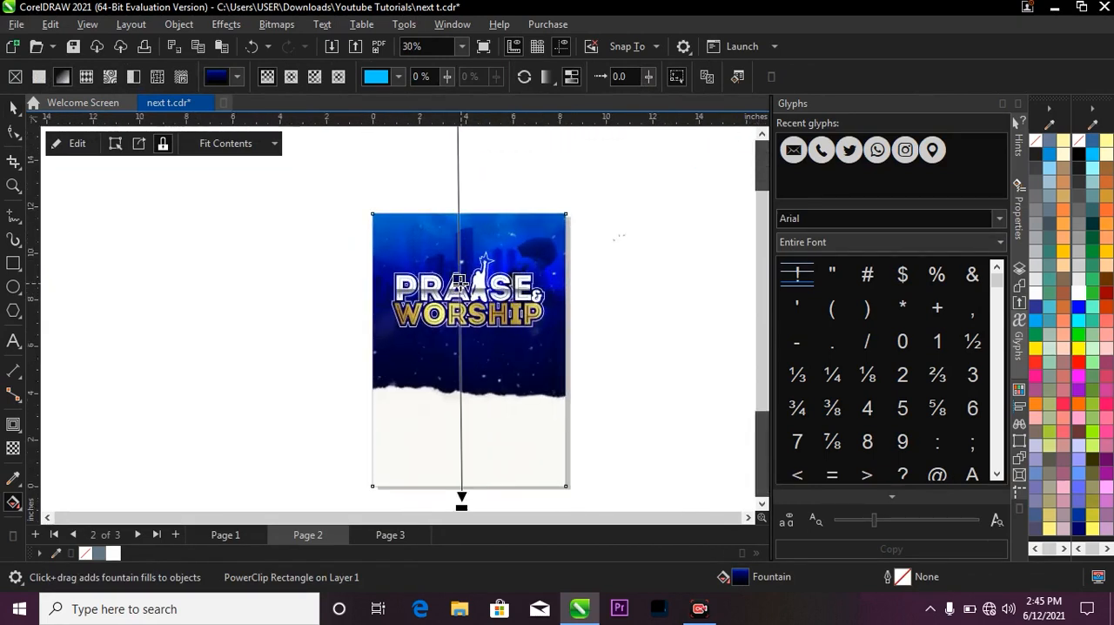
left_click(529, 208)
scroll(542, 213, "down", 2)
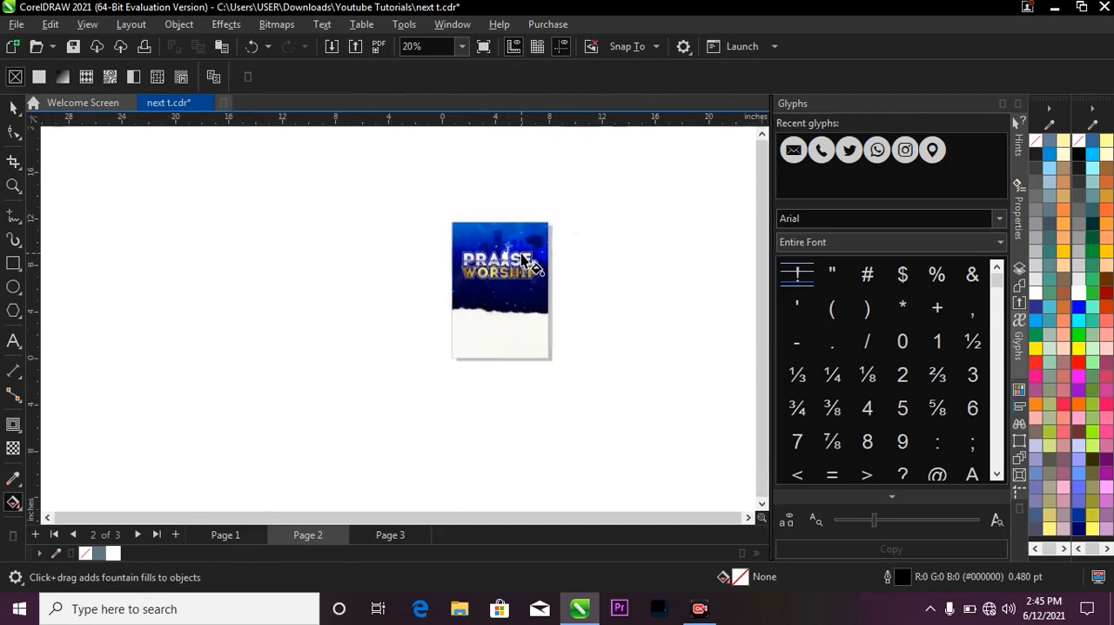
Lower the background fill's light blue start node slightly and move its dark blue node to the 43% position.
key("space")
left_click(500, 288)
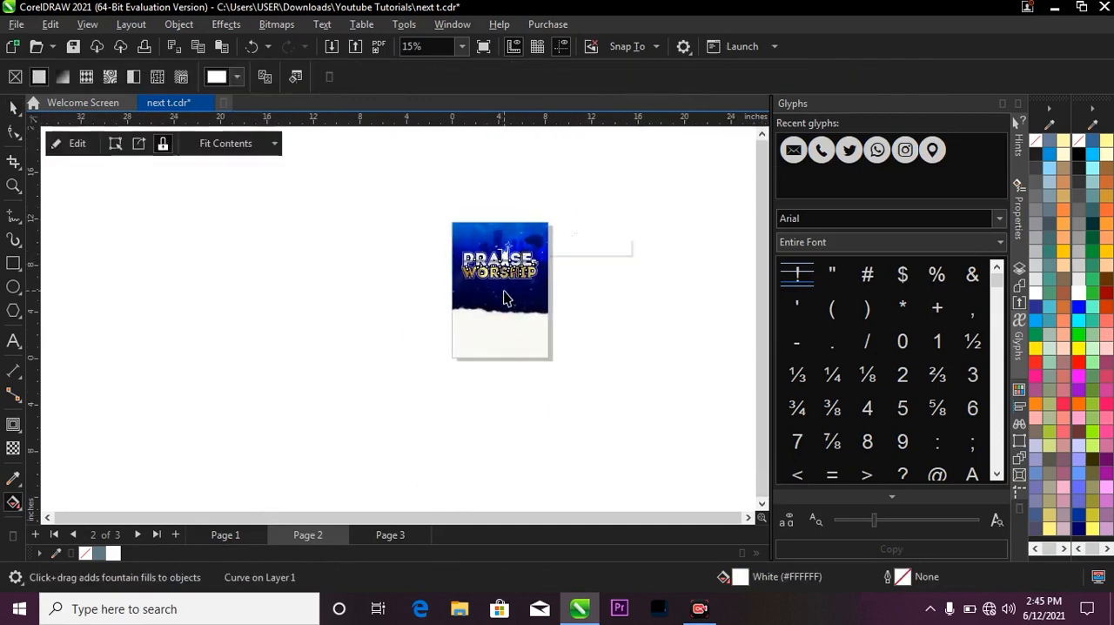
key("space")
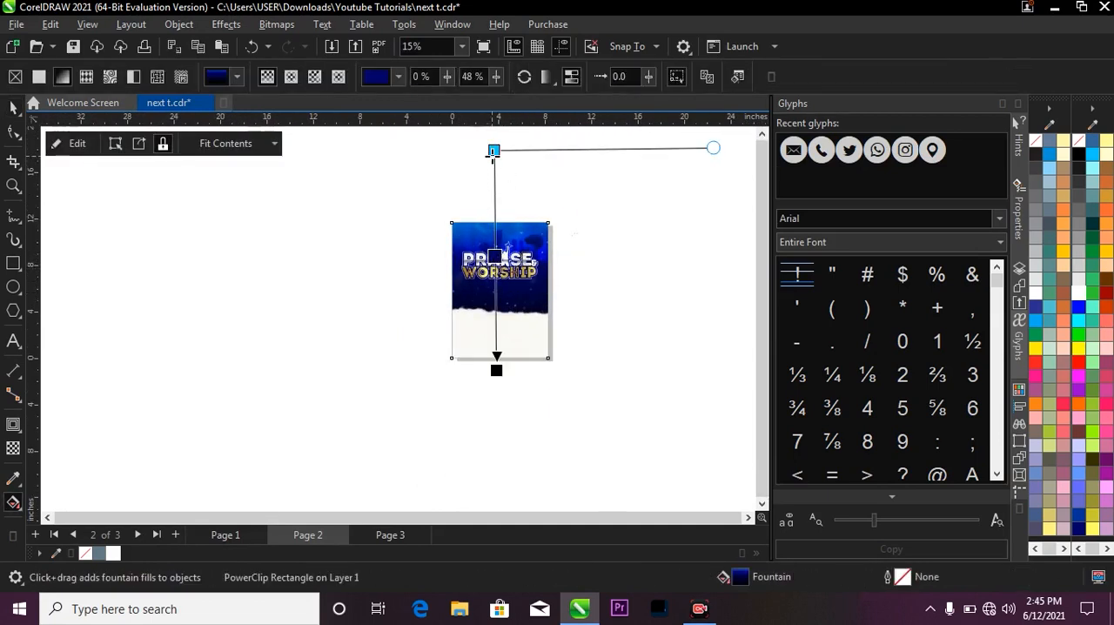
left_click_drag(493, 155, 497, 164)
scroll(499, 264, "up", 1)
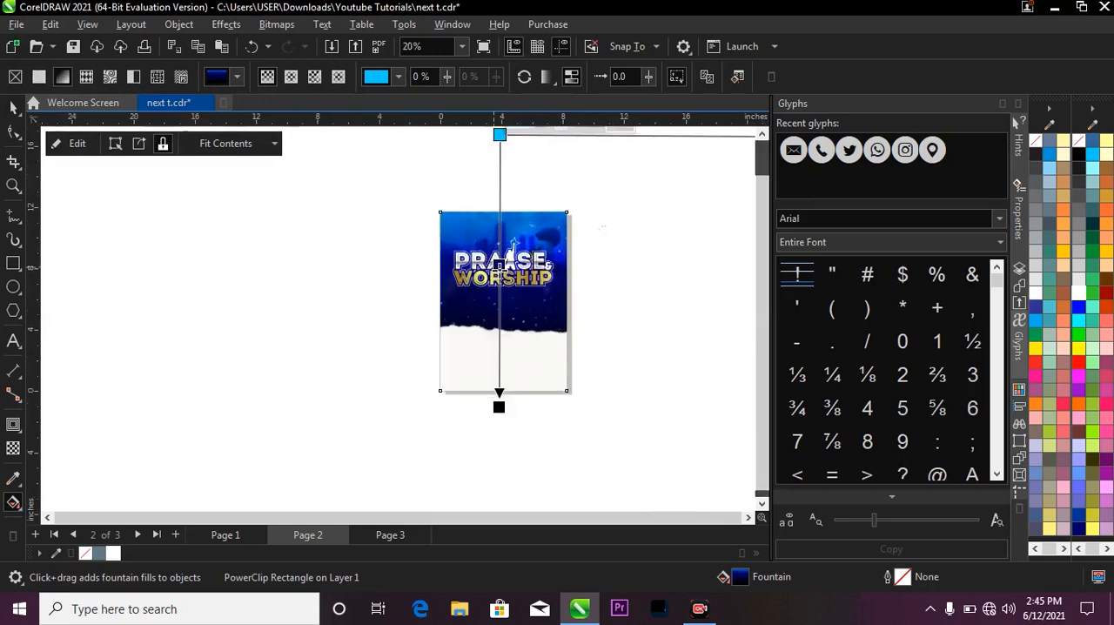
scroll(499, 264, "up", 1)
double_click(495, 249)
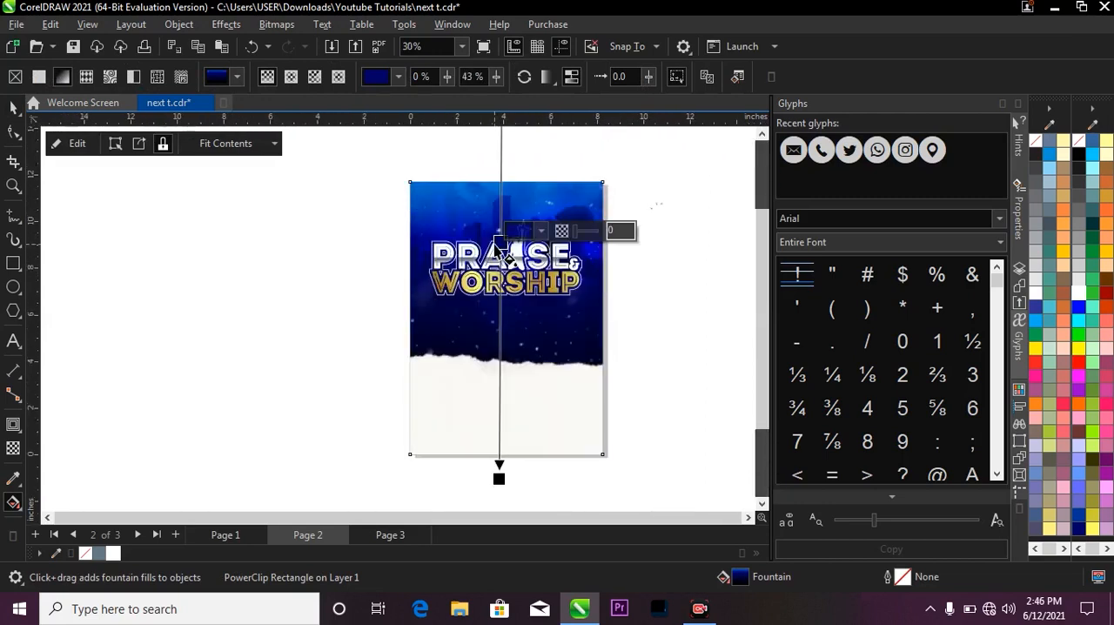
key("space")
Bring the light-strikes image from page 3 to page 2 and PowerClip it inside the flyer background, overlapping the end of WORSHIP.
key("z")
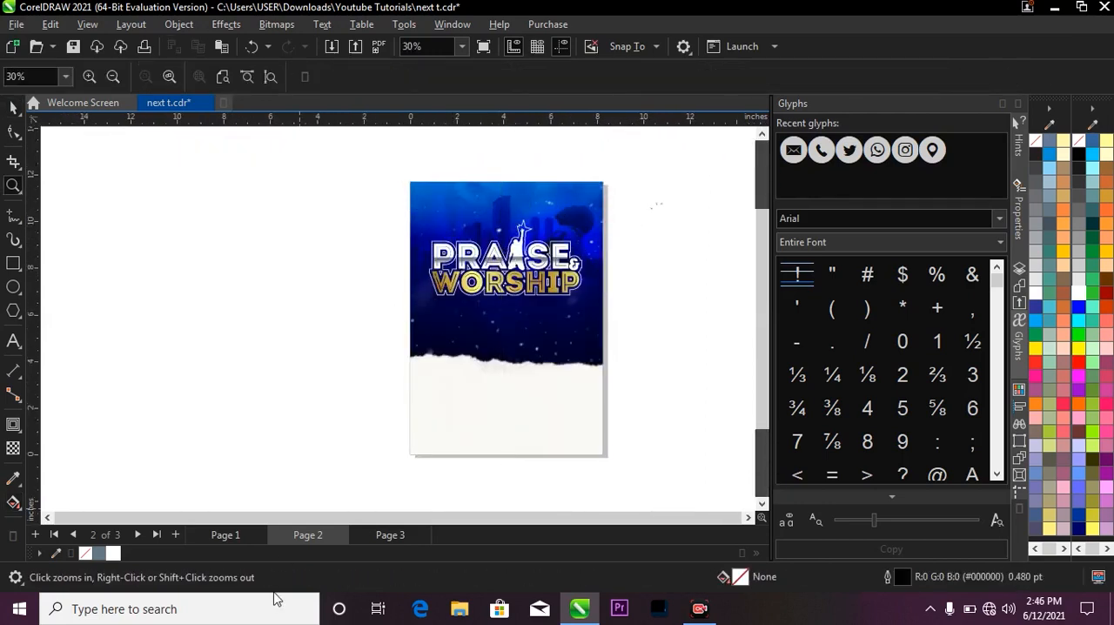
left_click(230, 539)
scroll(537, 249, "down", 1)
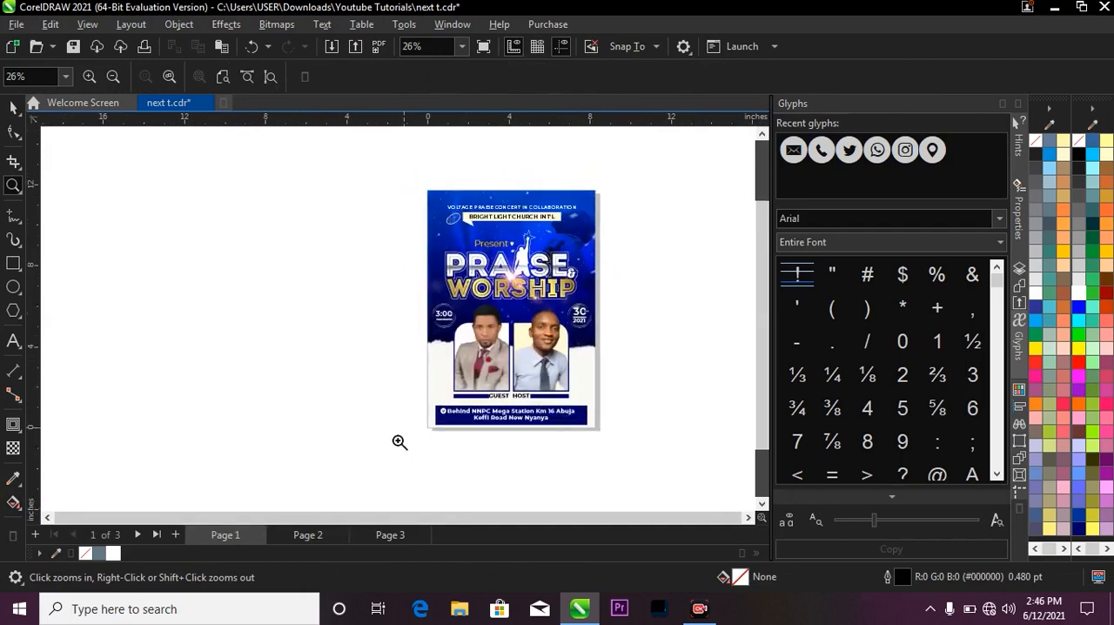
left_click(378, 534)
scroll(418, 353, "down", 3)
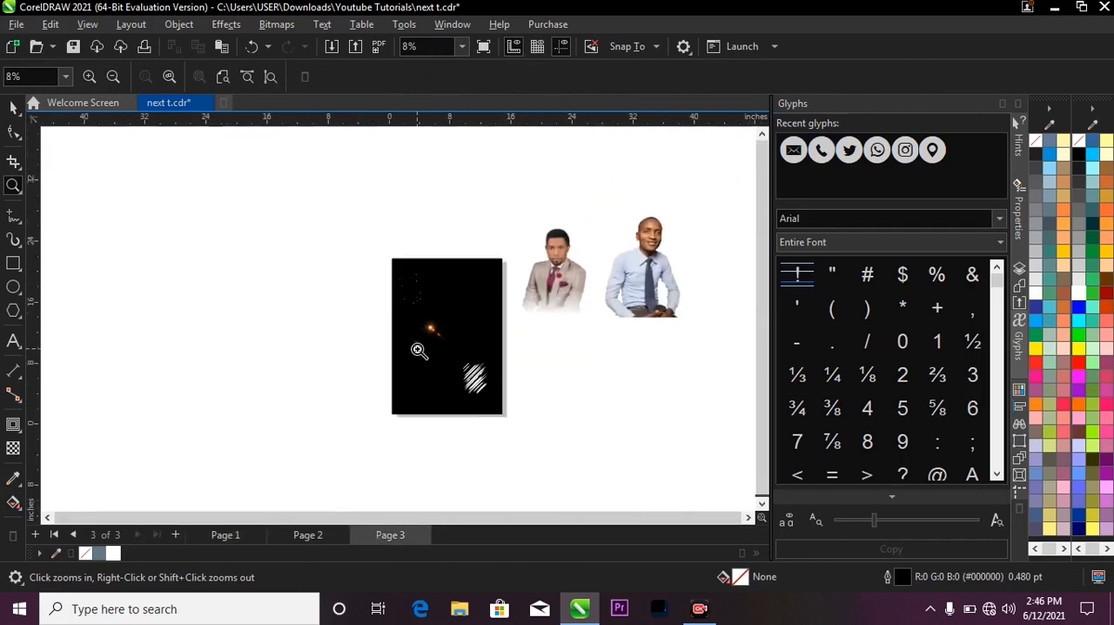
key("space")
scroll(427, 433, "up", 1)
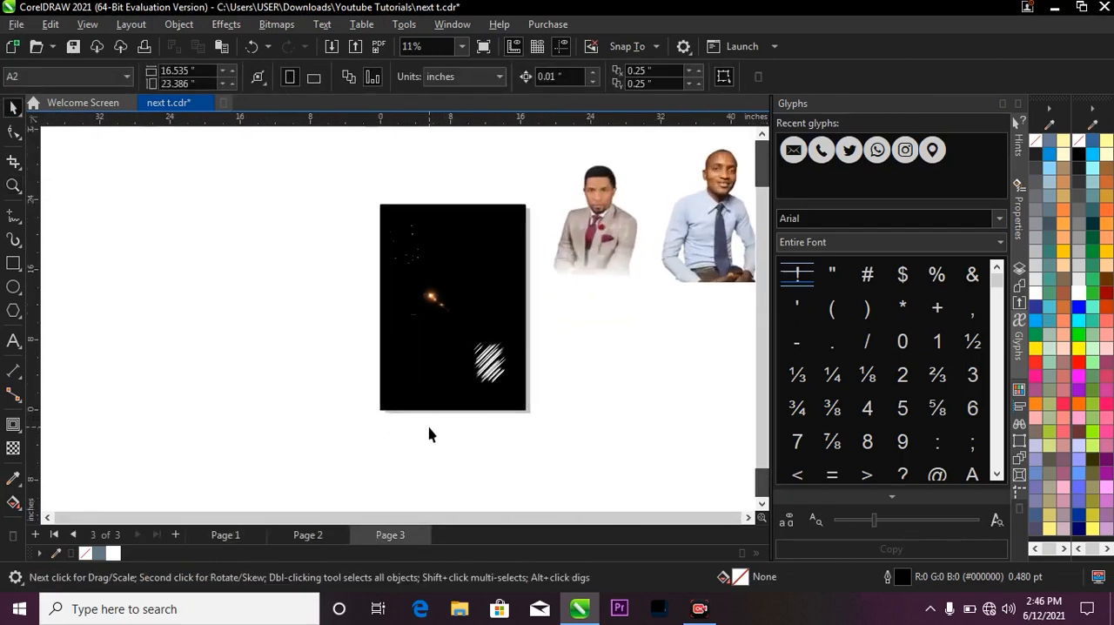
left_click(487, 370)
scroll(467, 326, "up", 4)
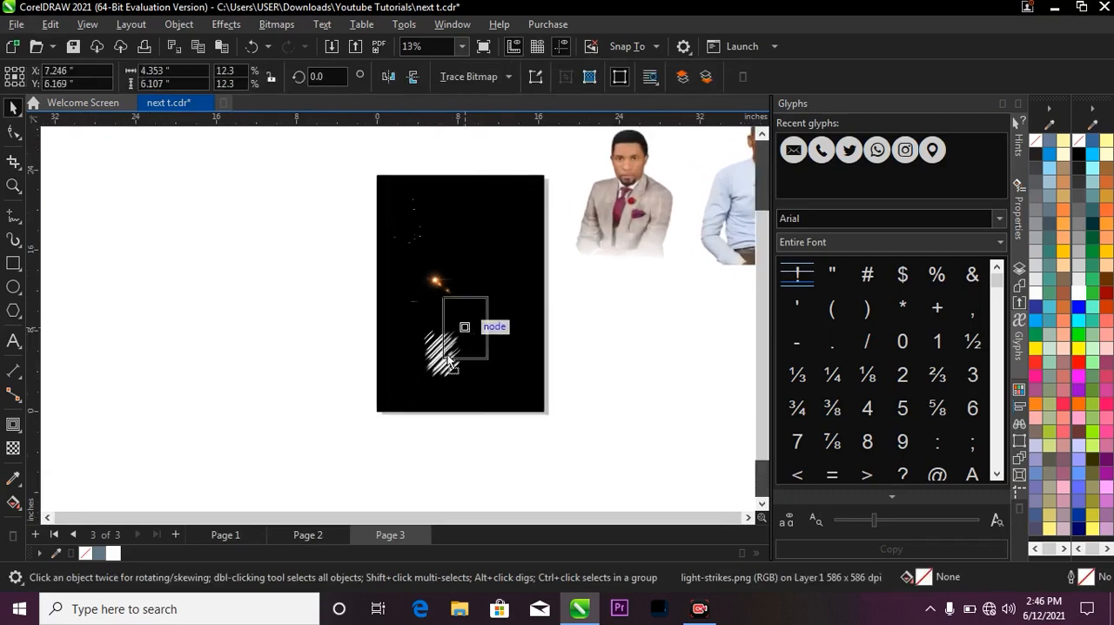
left_click_drag(441, 405, 486, 263)
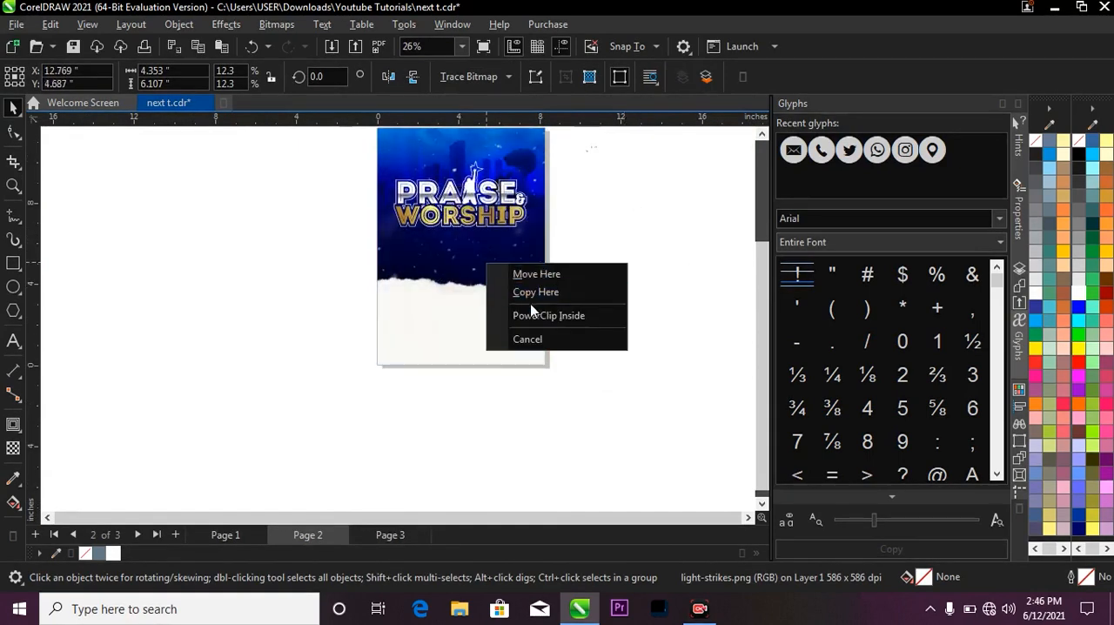
left_click(536, 315)
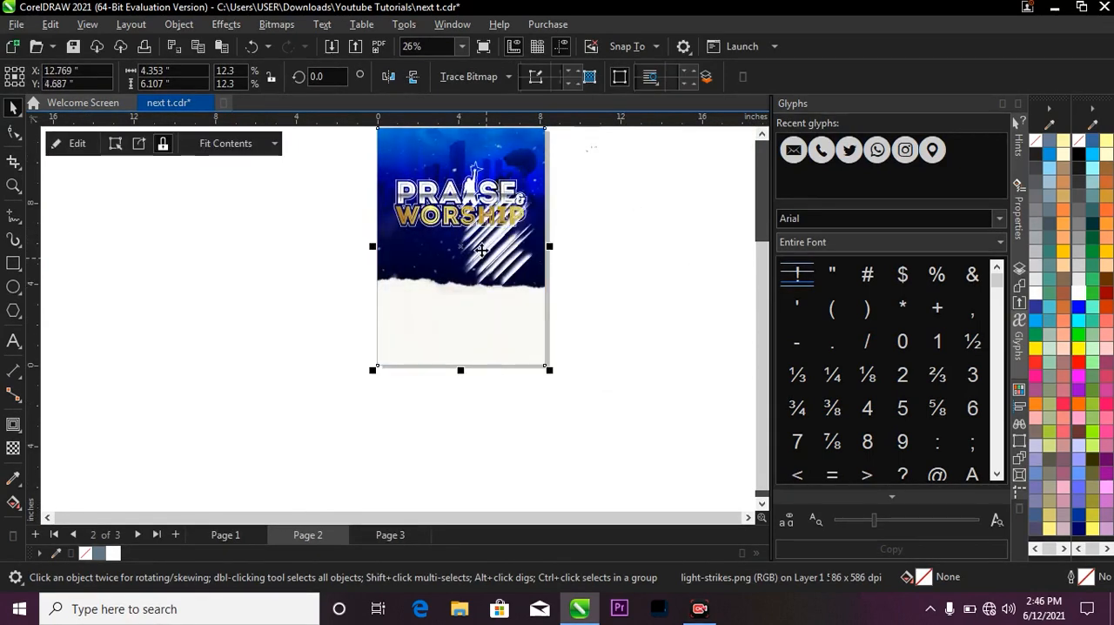
Duplicate the light-strikes image inside the flyer background so that two copies sit side by side across the title.
scroll(513, 252, "down", 2)
scroll(431, 194, "up", 2)
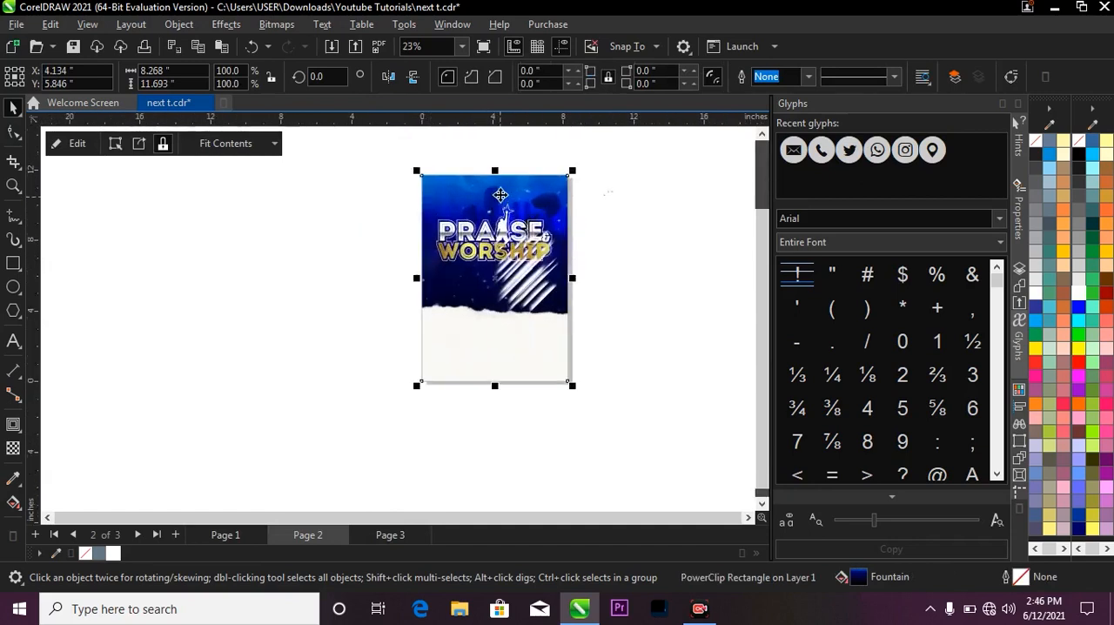
left_click(502, 287, "ctrl")
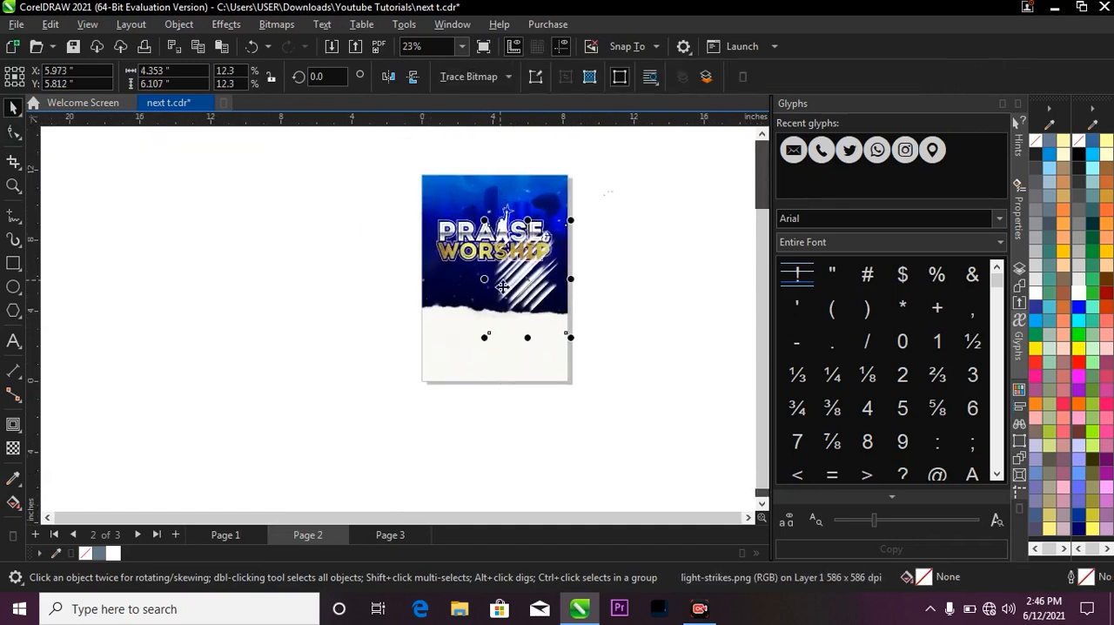
scroll(477, 278, "up", 1)
mouse_move(477, 279)
left_mouse_down()
mouse_move(561, 265)
mouse_move(548, 265)
left_mouse_up()
right_click(548, 266)
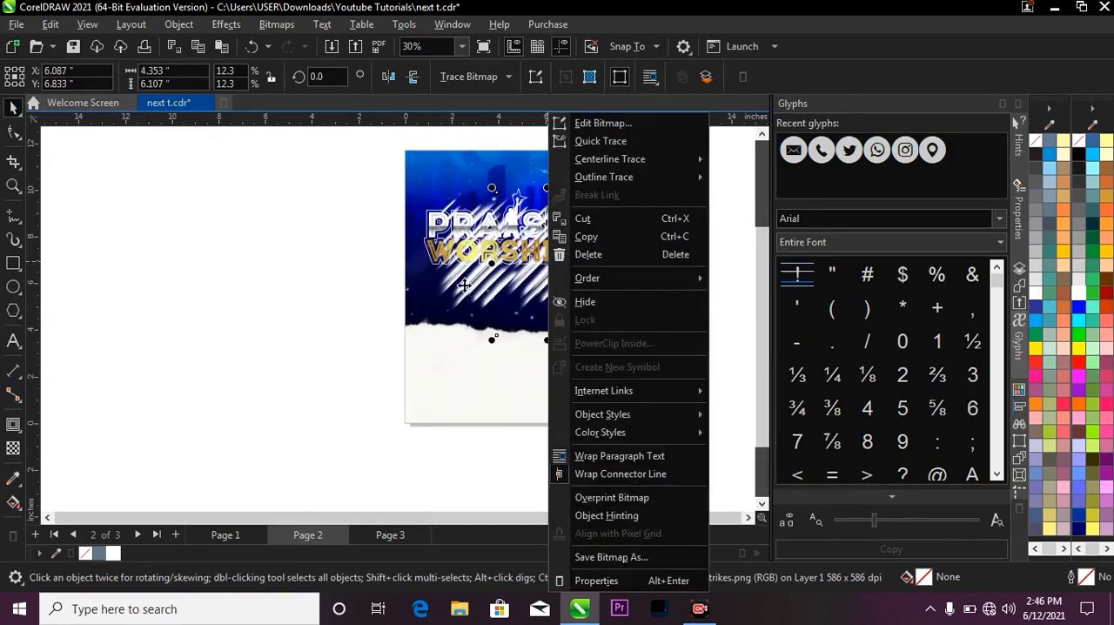
Select both light-strikes copies and move them slightly up and left so they spread behind the whole title.
left_click(463, 285)
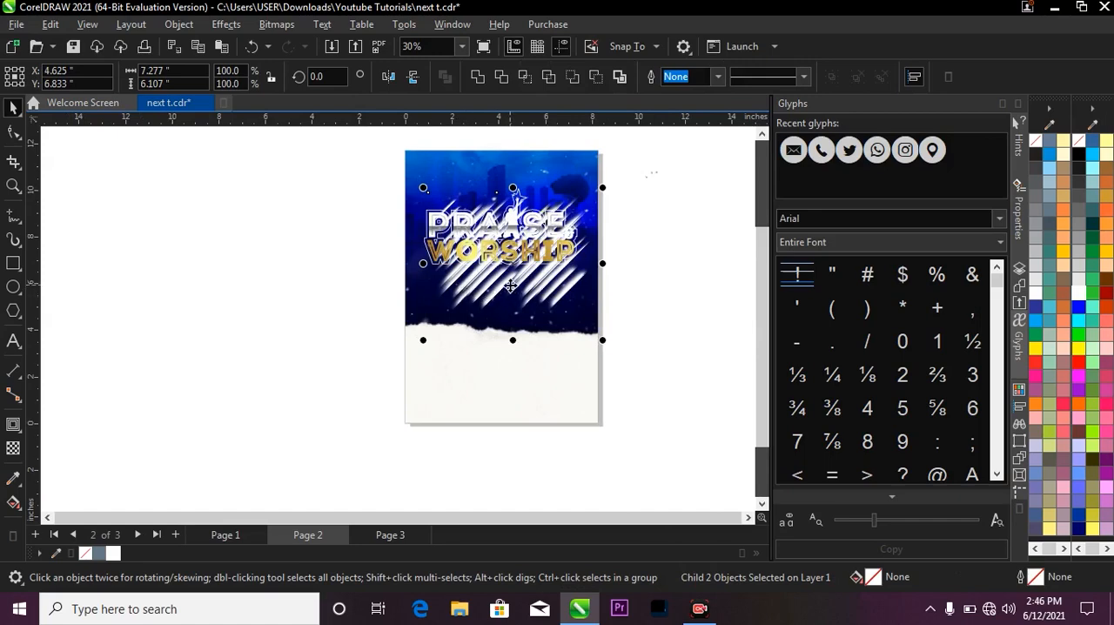
mouse_move(510, 286)
left_mouse_down()
mouse_move(493, 281)
mouse_move(510, 282)
left_mouse_up()
scroll(498, 289, "up", 1)
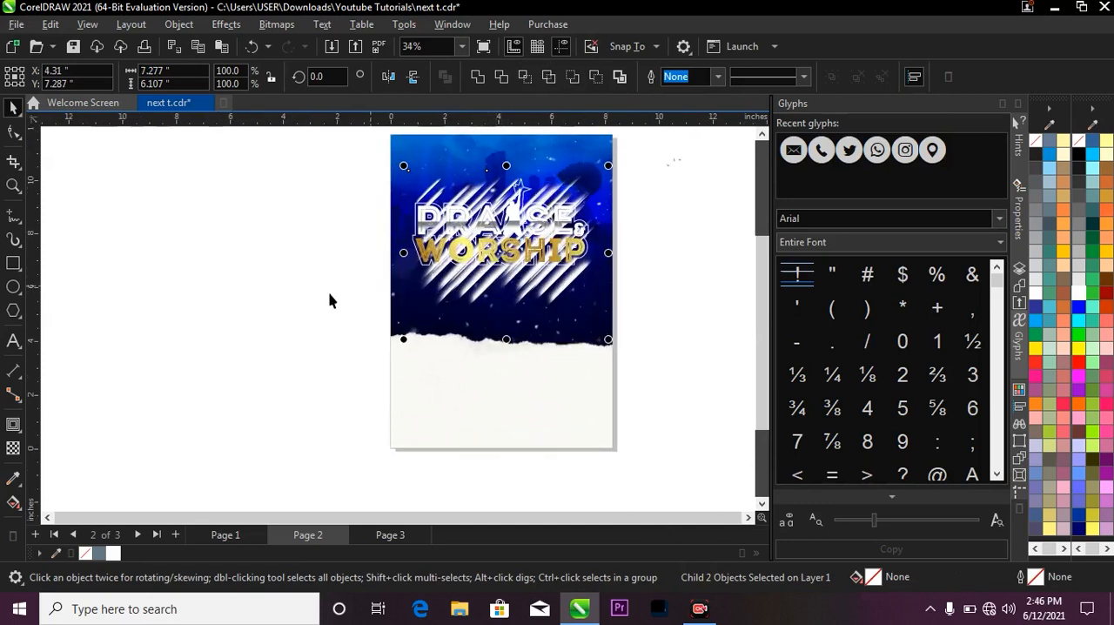
Set both light-strikes copies to the Overlay merge mode with a uniform transparency of 80.
left_click(13, 449)
left_click(219, 76)
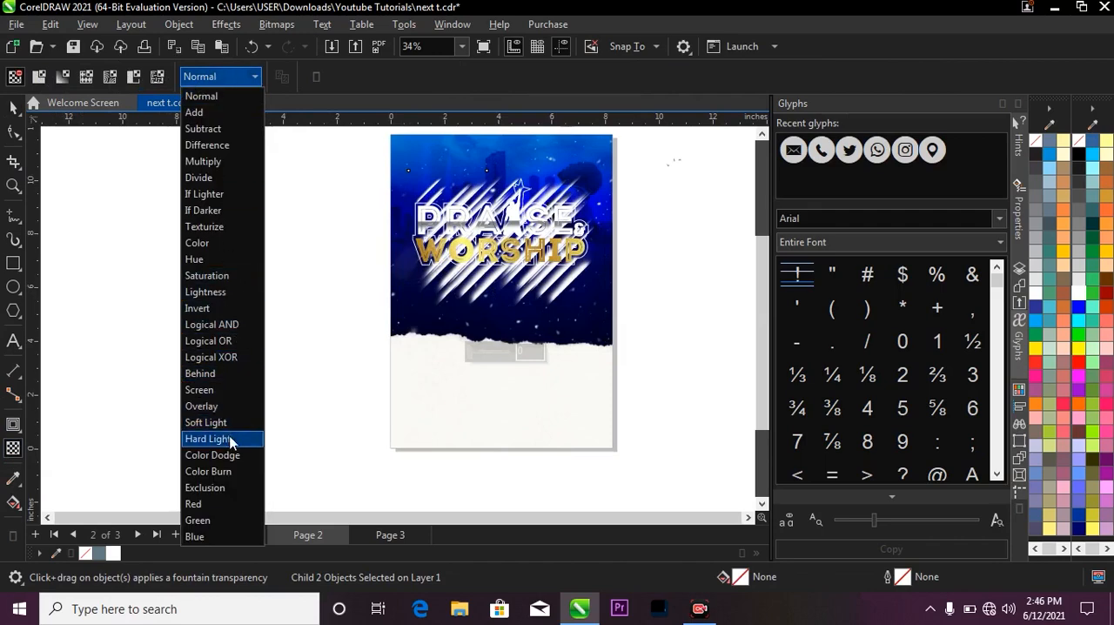
left_click(233, 406)
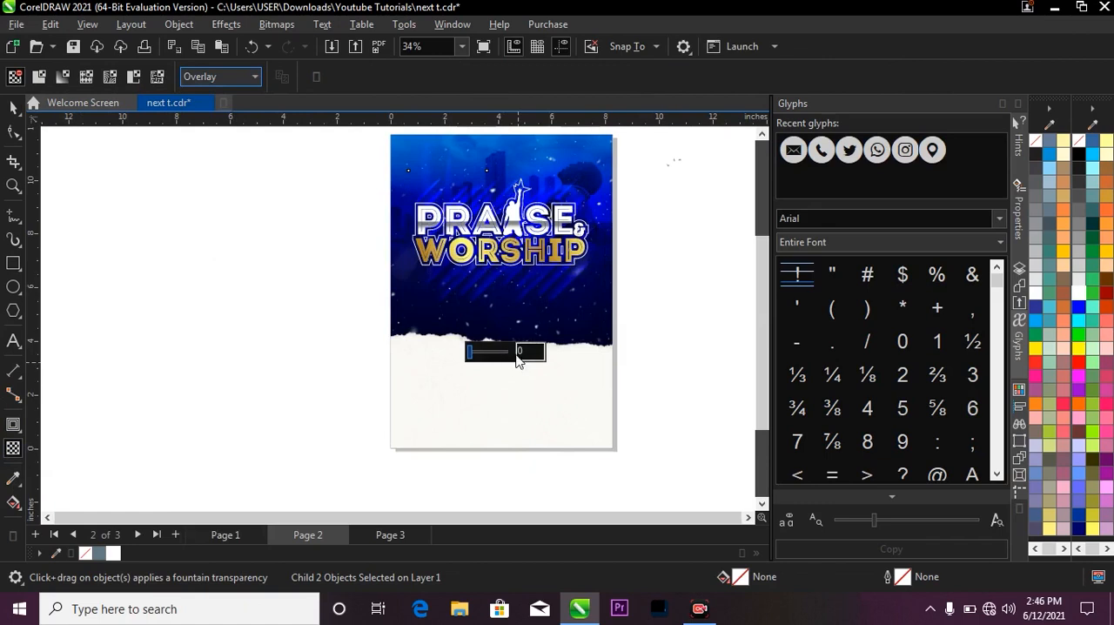
left_click(532, 350)
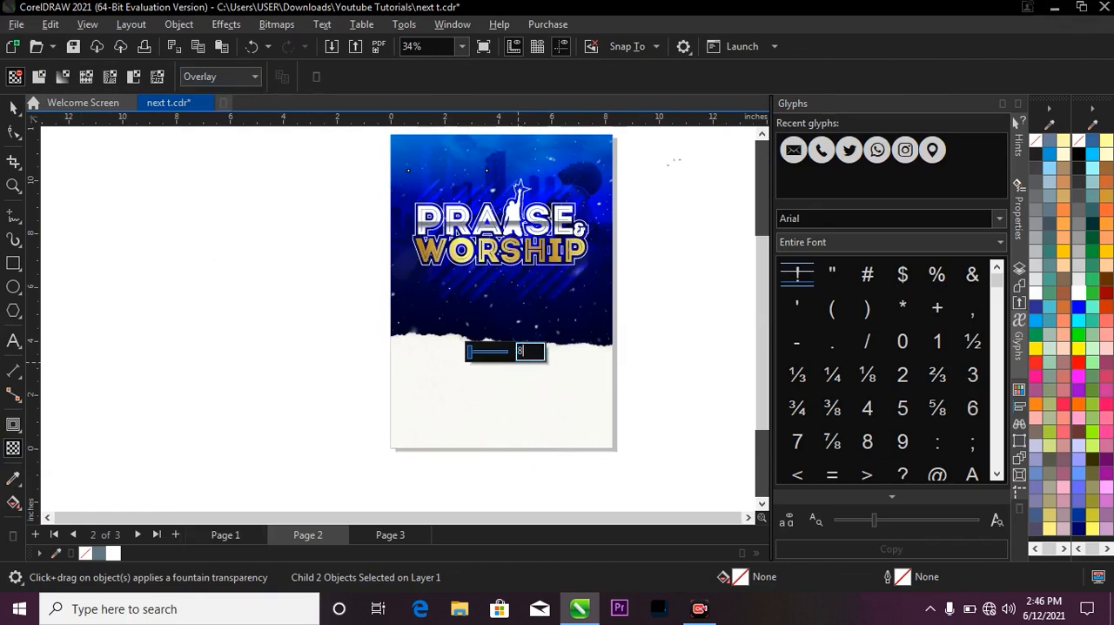
key("Return")
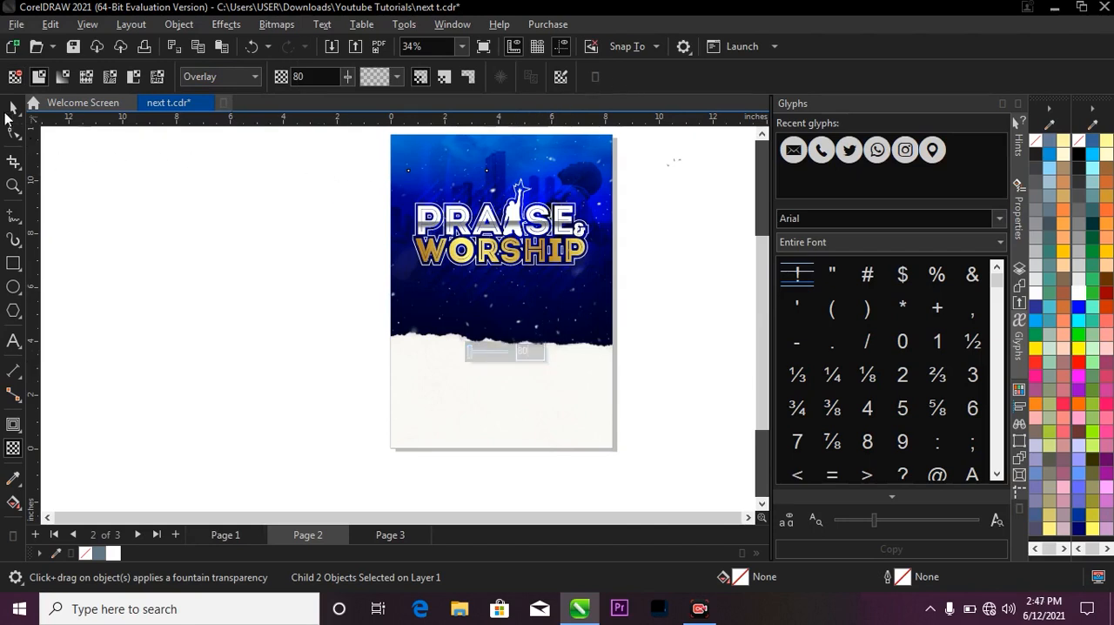
left_click(238, 232)
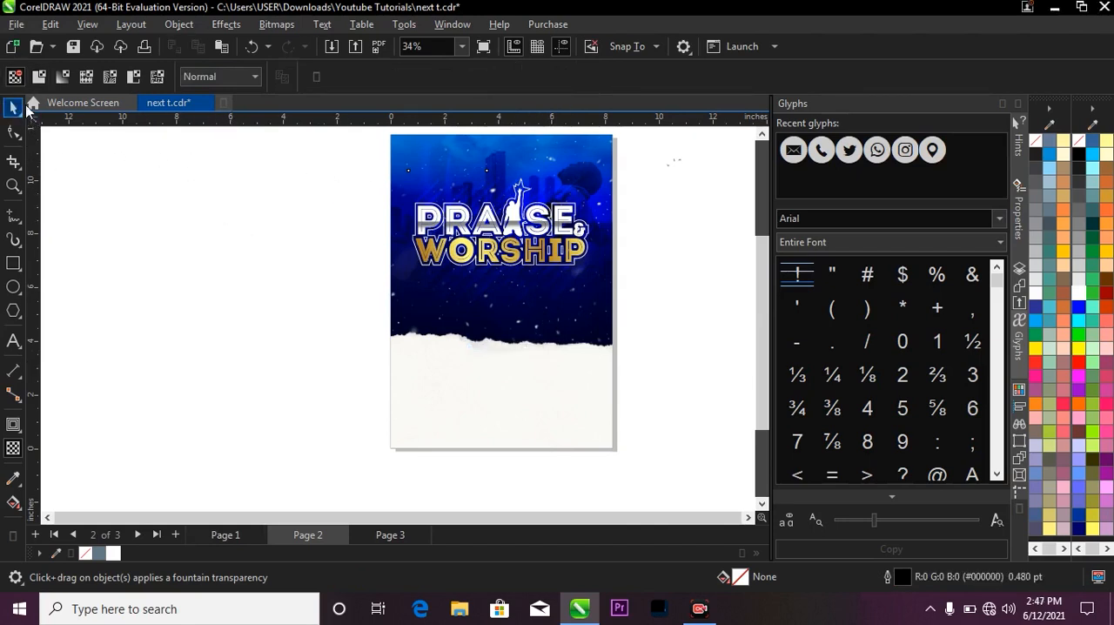
left_click(12, 106)
Draw a rectangle about 2.43 by 3.26 inches across the torn paper edge, left of the page centre.
key("z")
key("F3")
left_click_drag(412, 204, 533, 416)
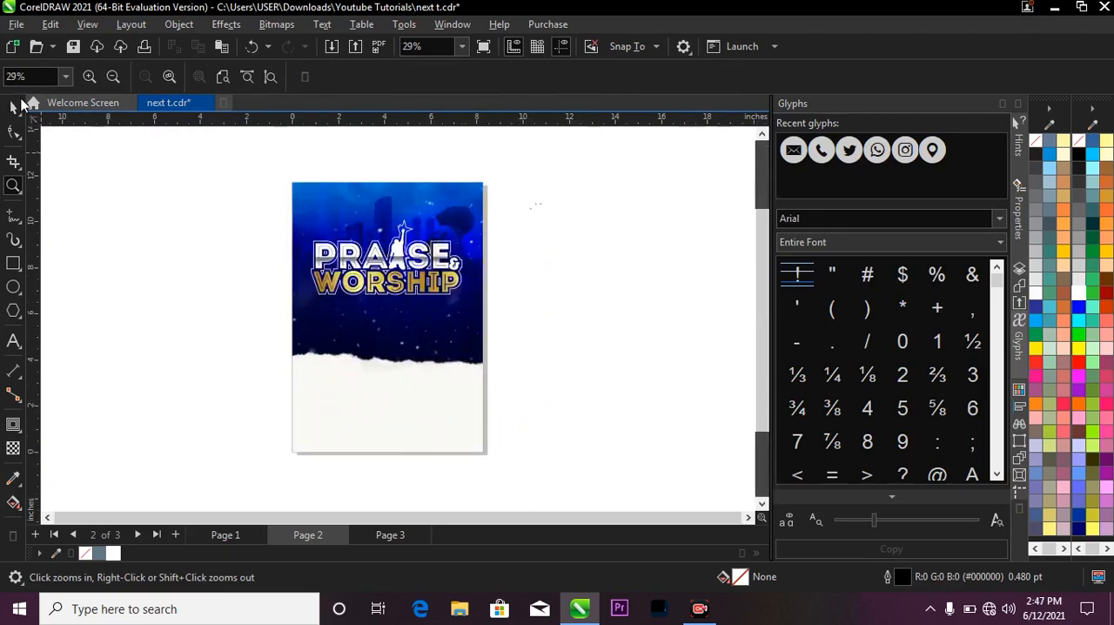
left_click(15, 105)
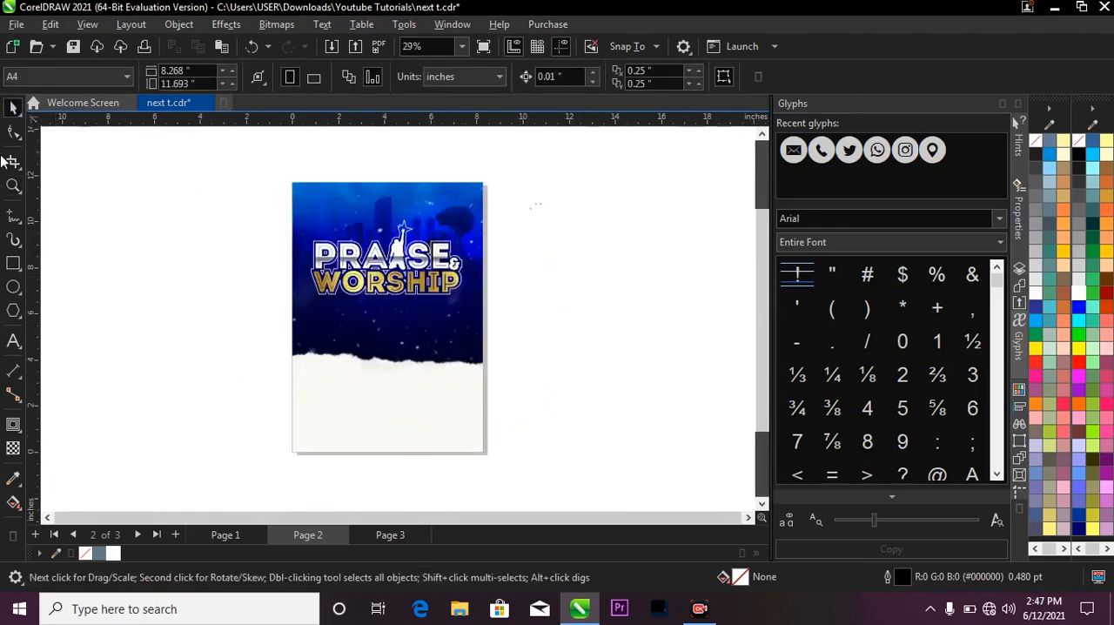
left_click(13, 263)
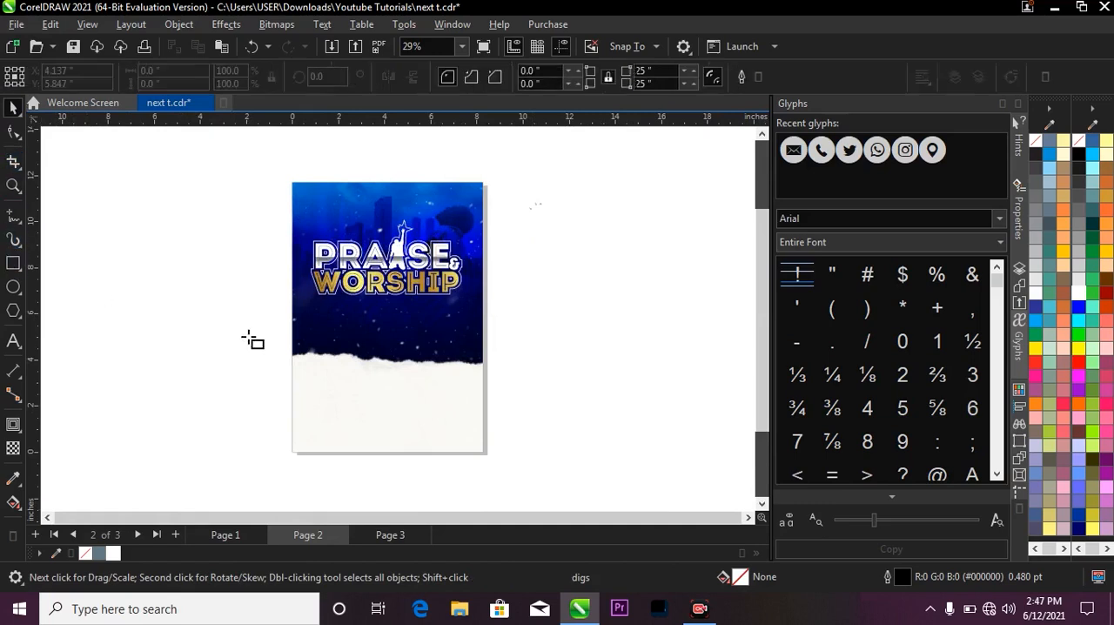
scroll(335, 356, "up", 1)
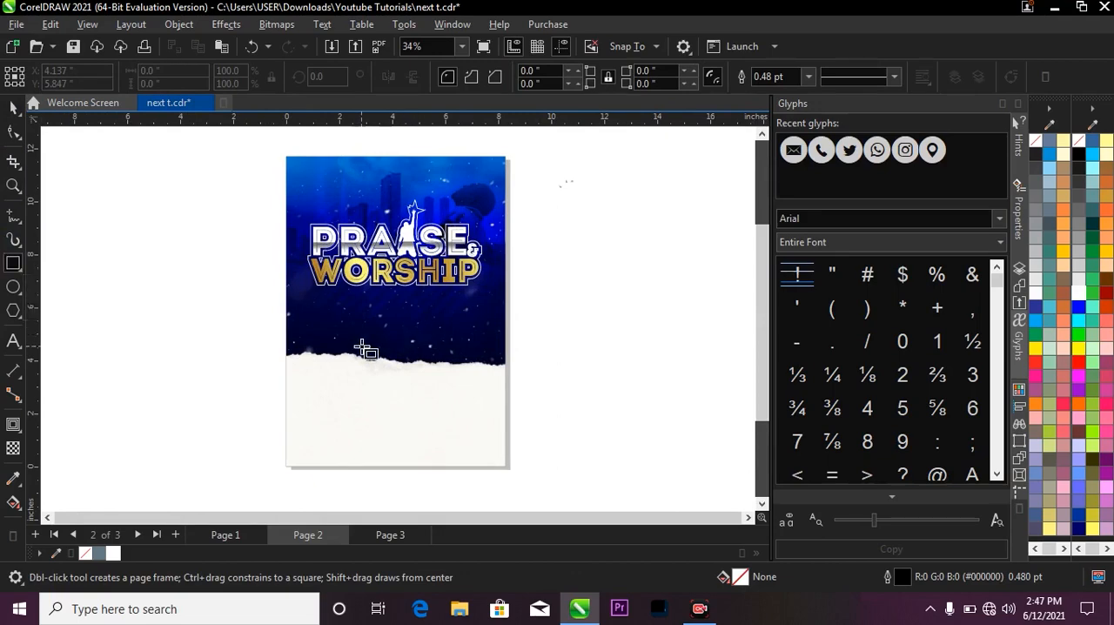
left_click_drag(342, 342, 414, 437)
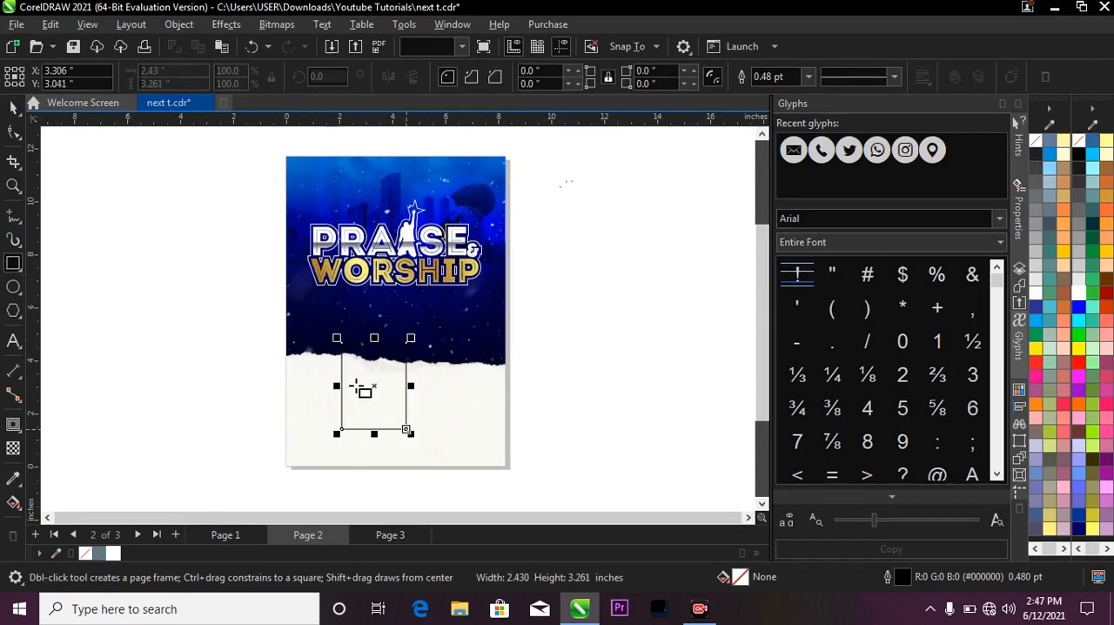
key("space")
Round only the rectangle's top-left corner to about 0.65 inches and shift the rectangle slightly up and left.
scroll(362, 383, "up", 1)
scroll(361, 377, "up", 1)
left_click(14, 132)
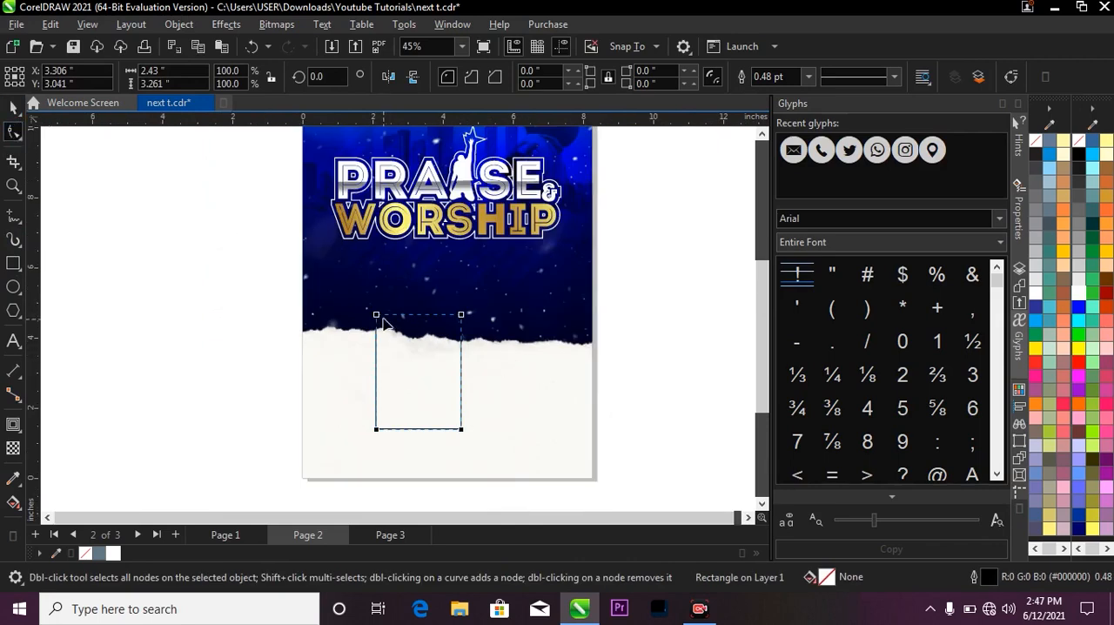
left_click_drag(376, 315, 410, 356)
key("space")
scroll(509, 286, "down", 2)
scroll(422, 228, "up", 1)
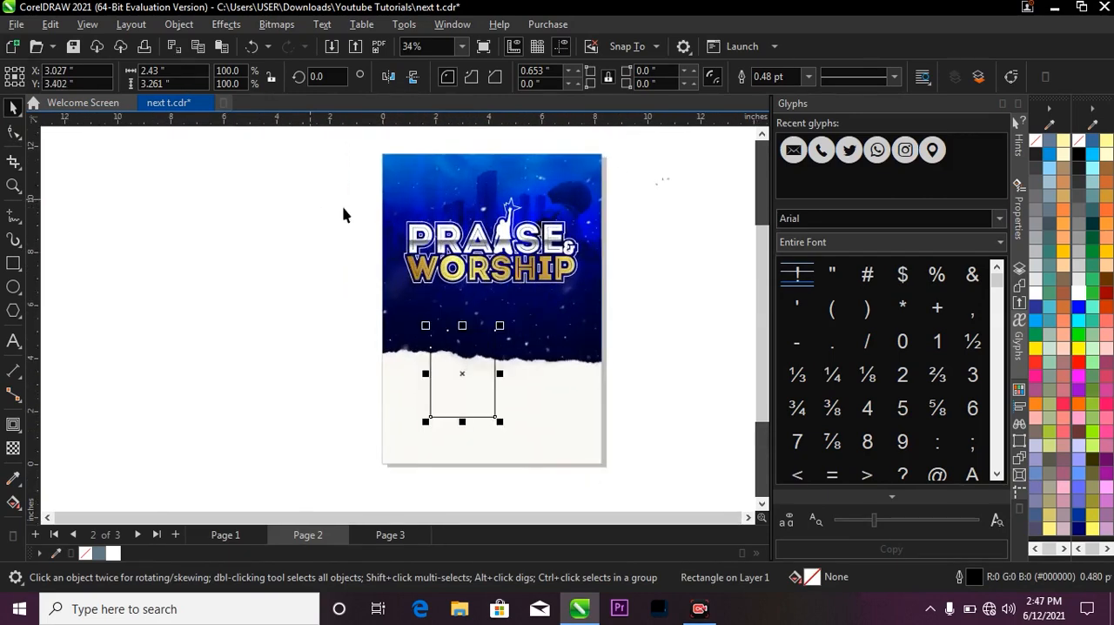
Group the PRAISE & WORSHIP title artwork and centre it horizontally on the flyer background.
left_click_drag(316, 195, 646, 277)
left_click_drag(525, 234, 536, 263)
scroll(524, 246, "up", 1)
scroll(532, 270, "up", 1)
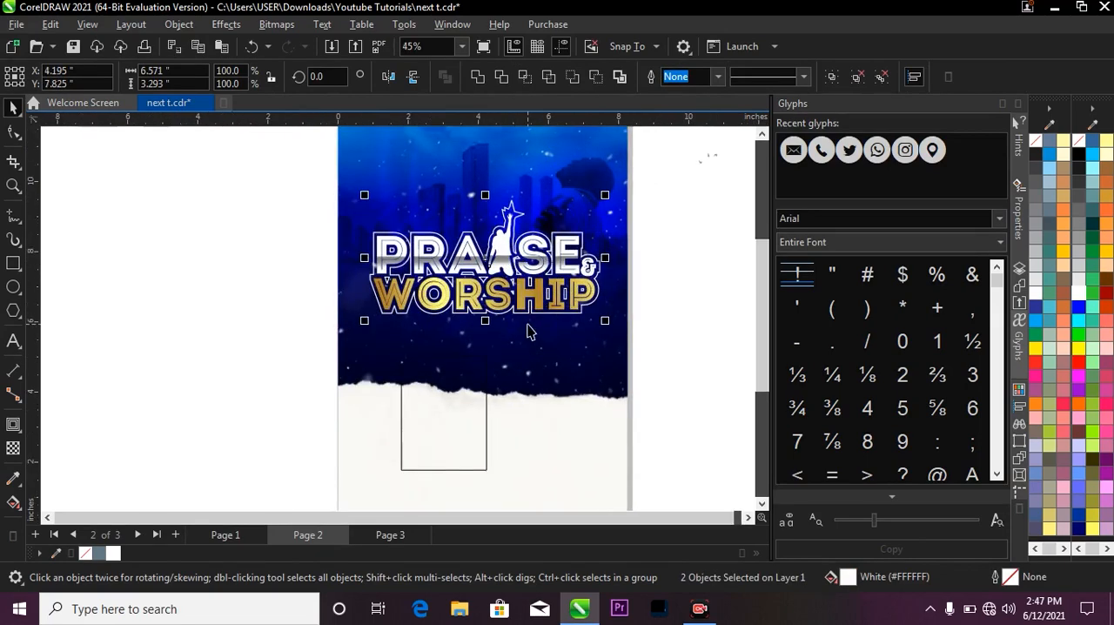
key("ctrl+g")
left_click(559, 352, "shift")
key("c")
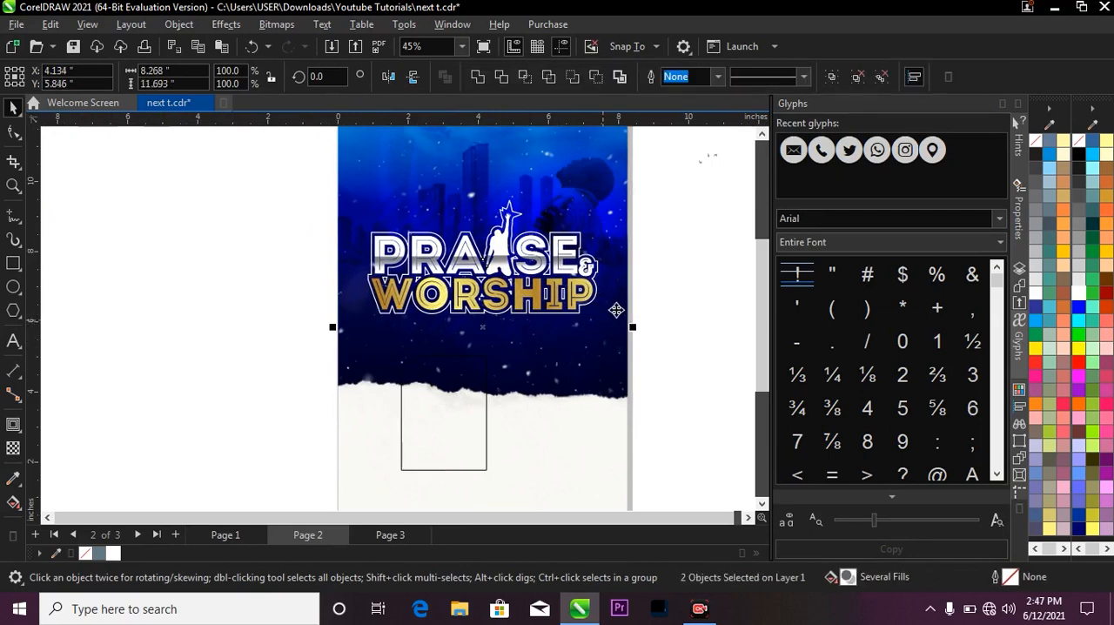
left_click(664, 294)
Duplicate the rounded rectangle directly to the right of the original and mirror the copy horizontally.
left_click(476, 389)
left_click_drag(463, 389, 547, 391)
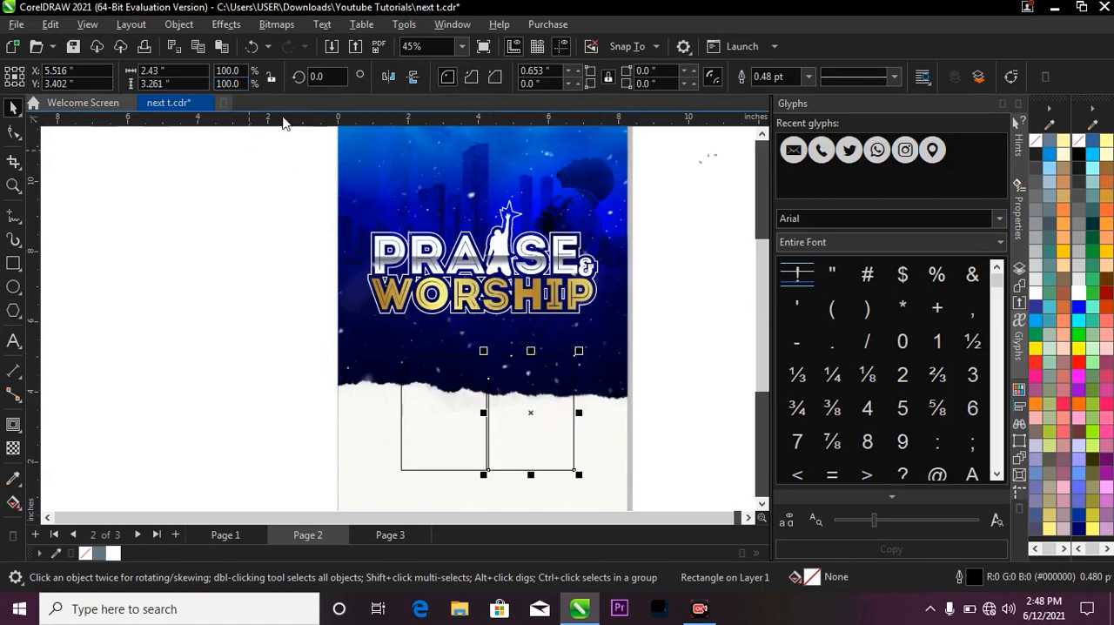
left_click(388, 76)
Give both photo-frame rectangles a dark blue 3.0 pt outline and a white fill.
scroll(557, 388, "up", 1)
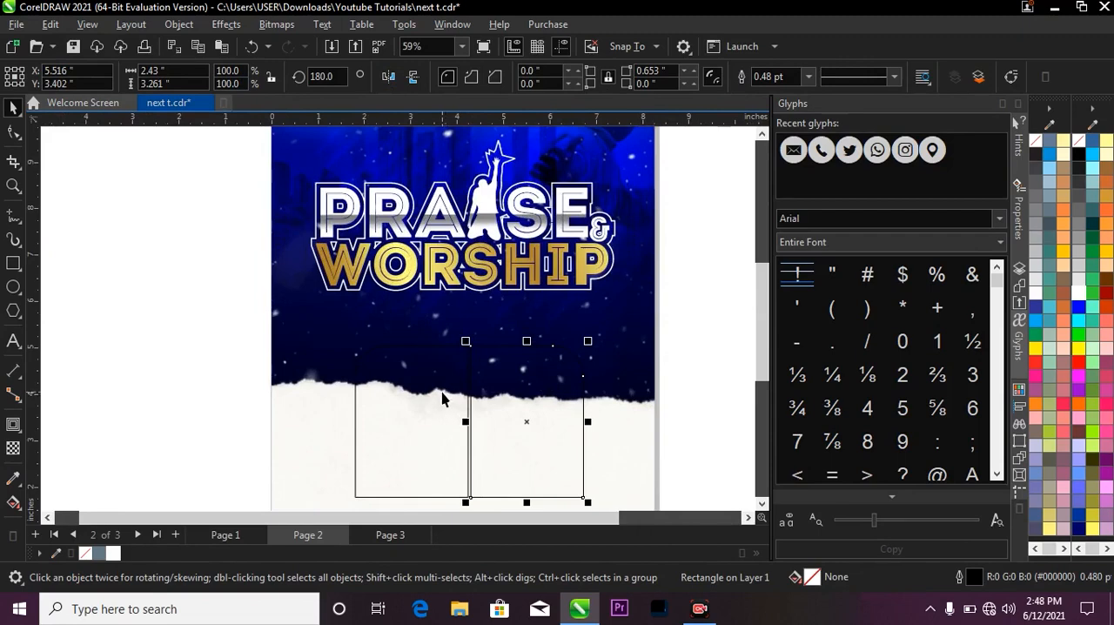
left_click(427, 396, "shift")
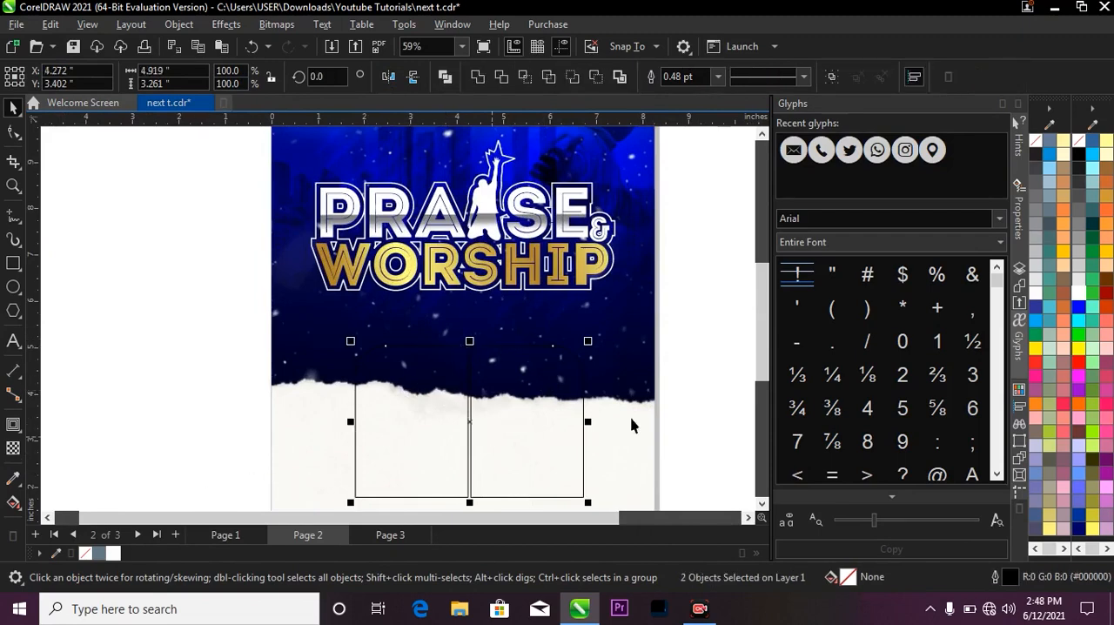
right_click(1077, 528)
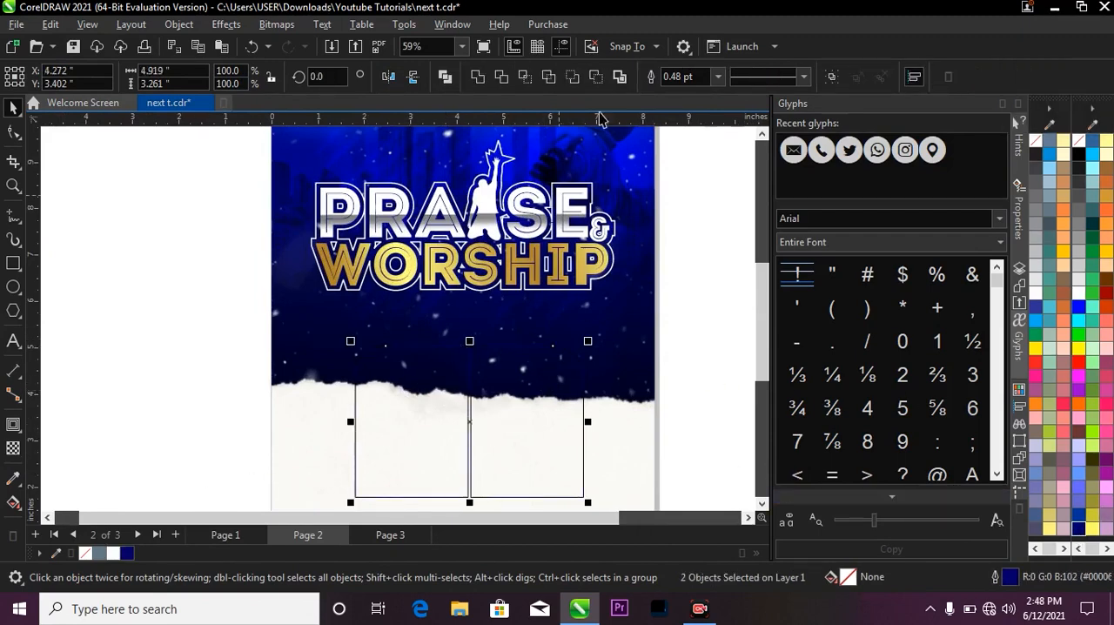
left_click(717, 77)
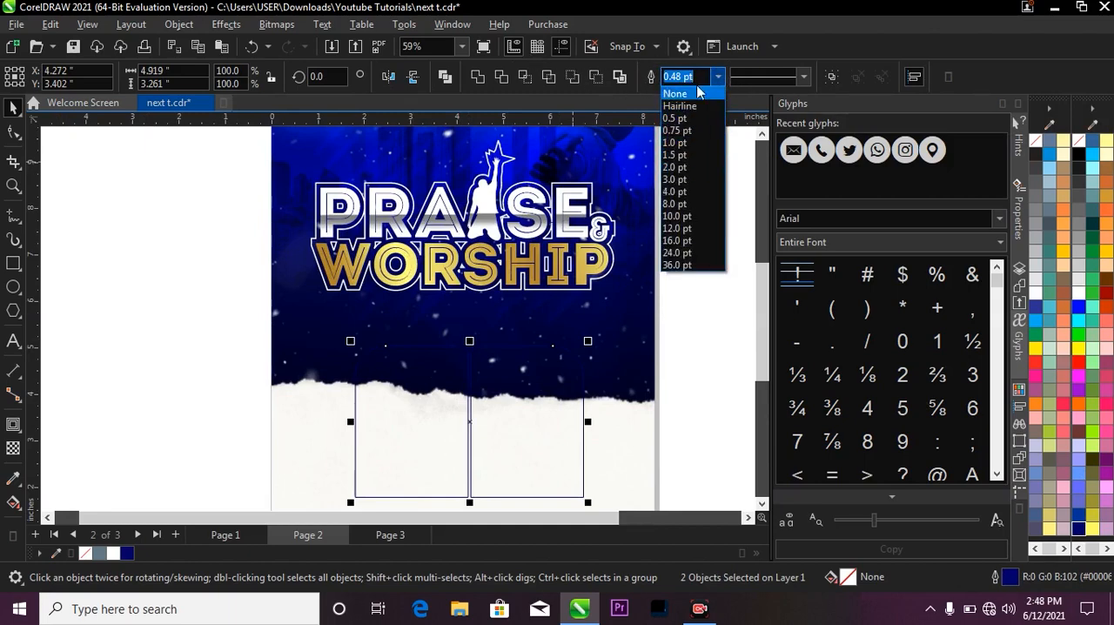
left_click(699, 179)
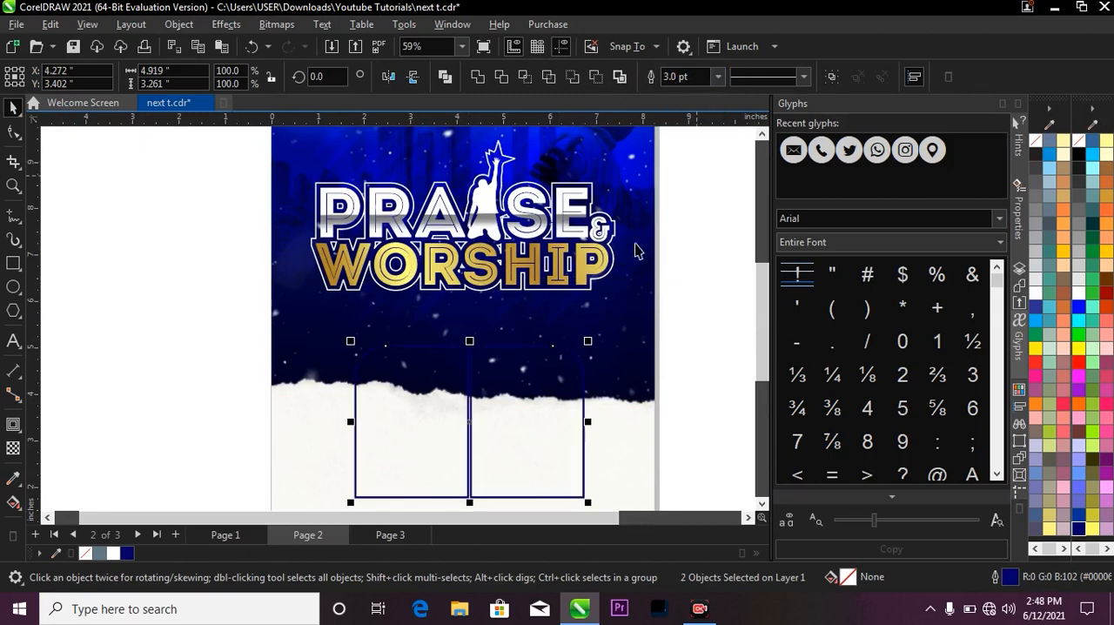
scroll(646, 243, "down", 1)
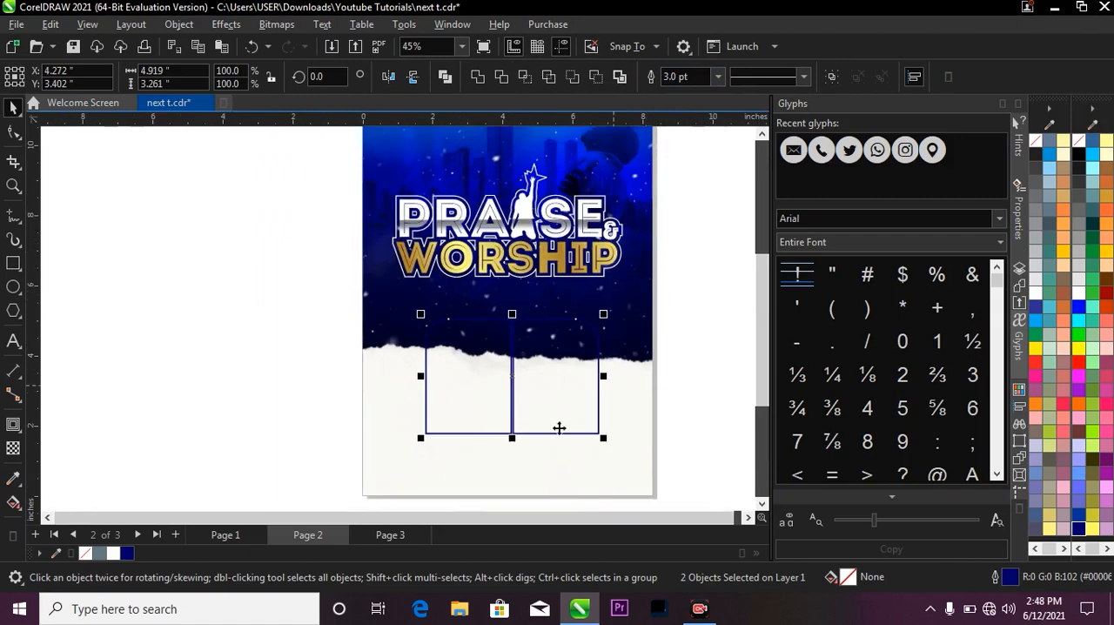
left_click(114, 554)
left_click(694, 318)
scroll(694, 318, "down", 2)
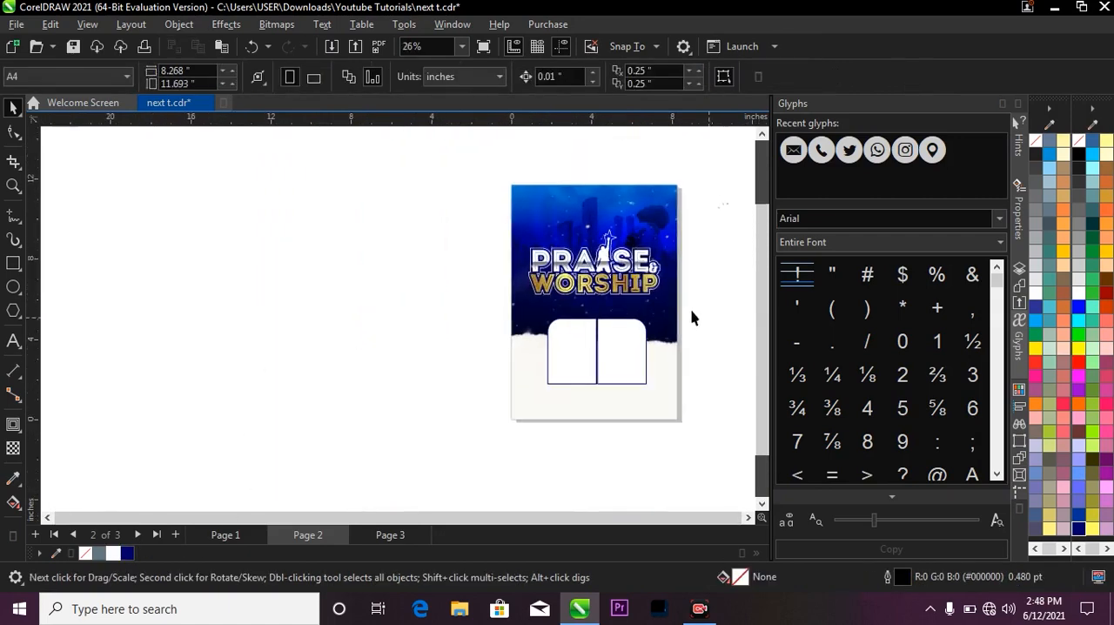
scroll(648, 266, "up", 1)
scroll(705, 262, "up", 1)
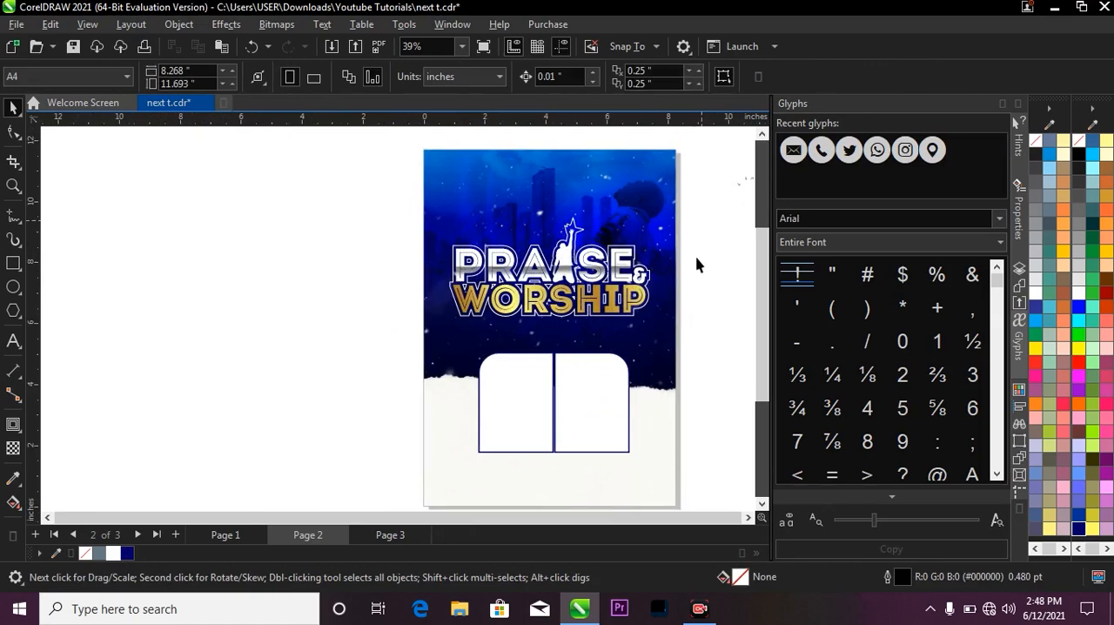
Copy the concert and BRIGHT LIGHT CHURCH INT'L header group from page 1 to the same place on page 2.
left_click(225, 534)
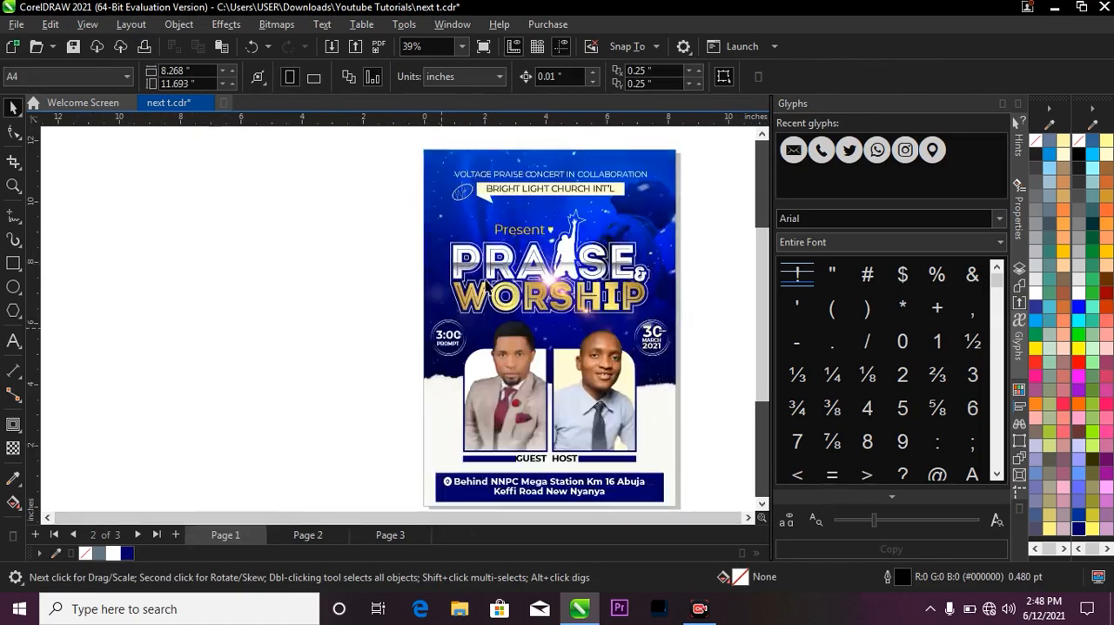
left_click_drag(376, 145, 671, 184)
scroll(590, 186, "up", 1)
left_click(565, 174)
scroll(565, 174, "up", 1)
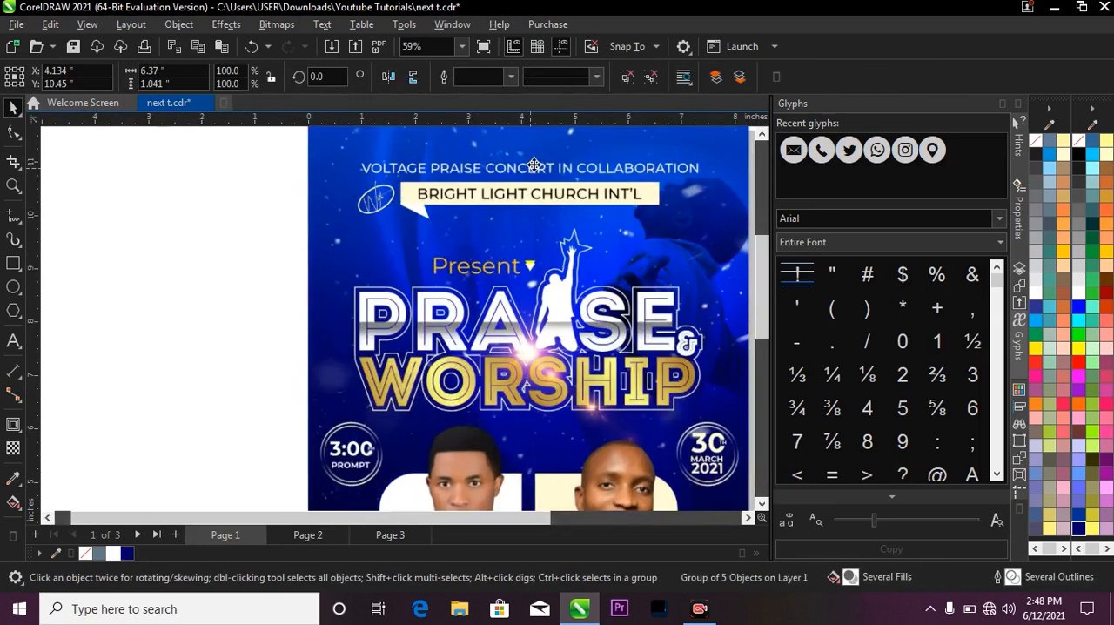
scroll(468, 176, "down", 1)
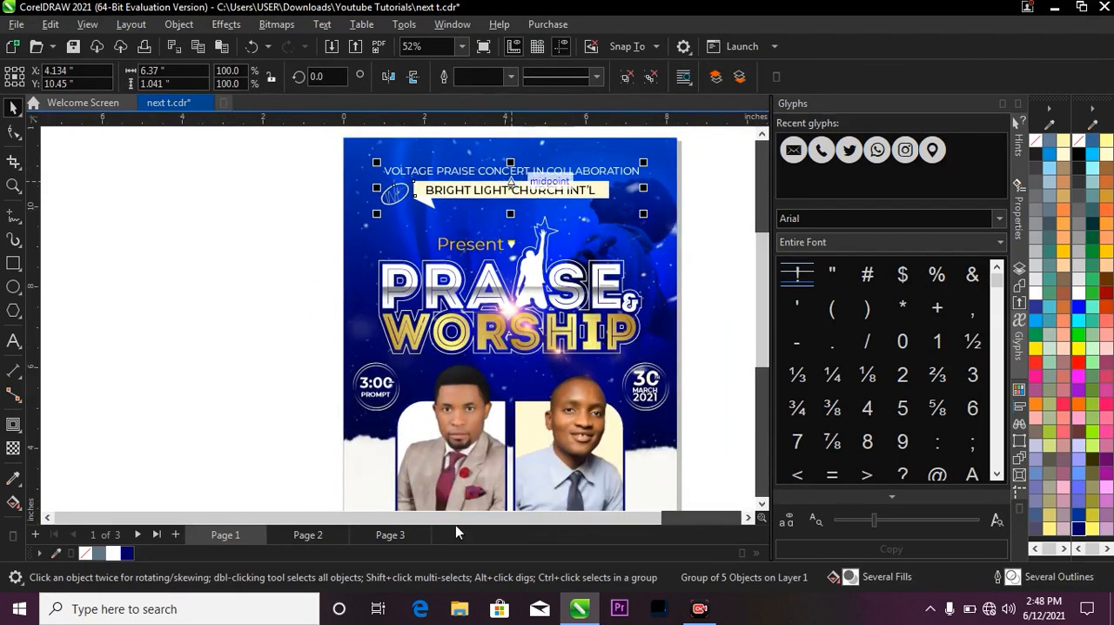
left_click(310, 534)
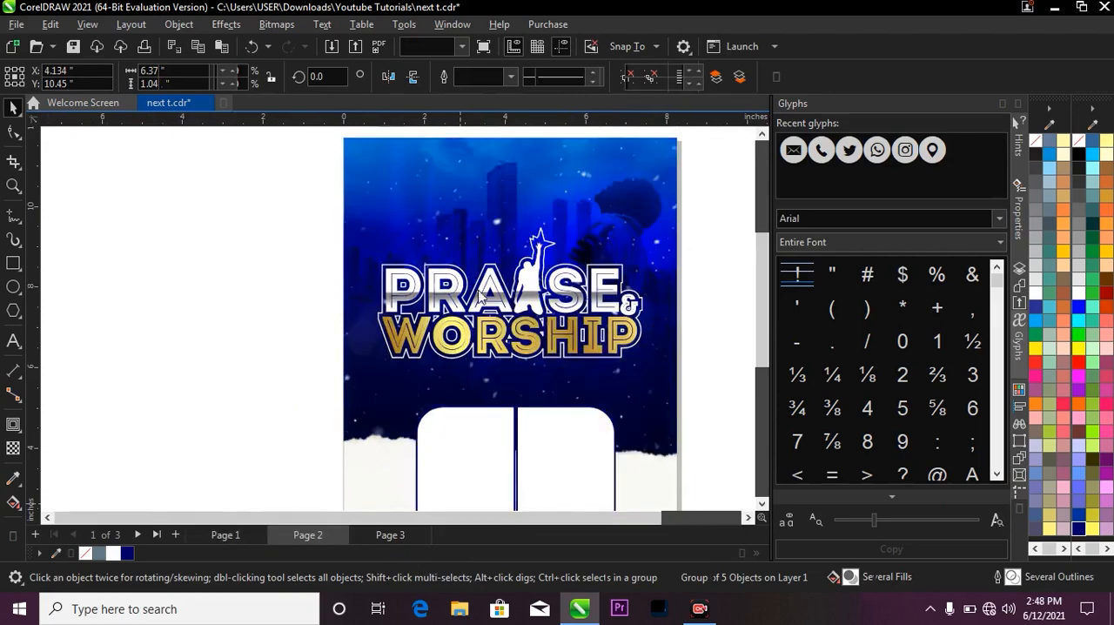
key("ctrl+v")
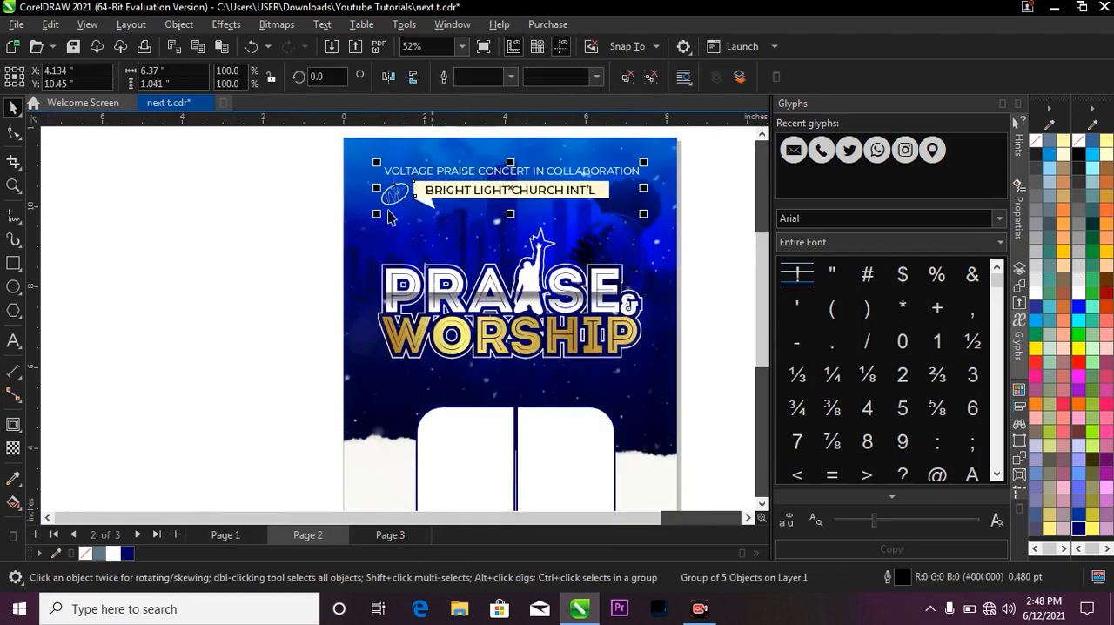
key("Escape")
scroll(474, 187, "up", 1)
scroll(474, 187, "up", 5)
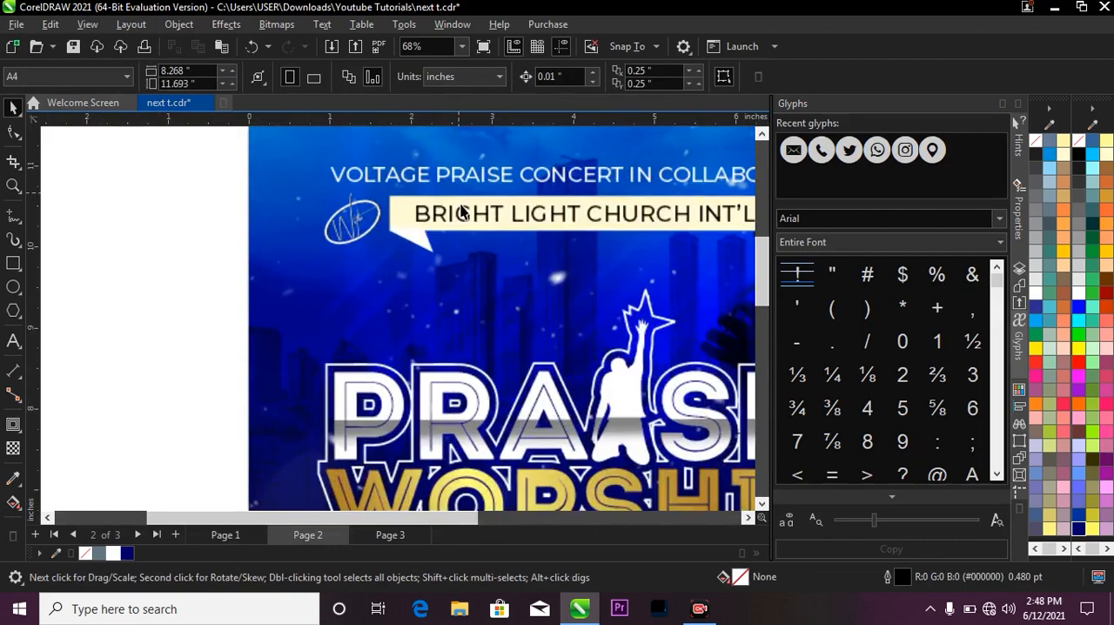
left_click(402, 204)
scroll(479, 148, "down", 5)
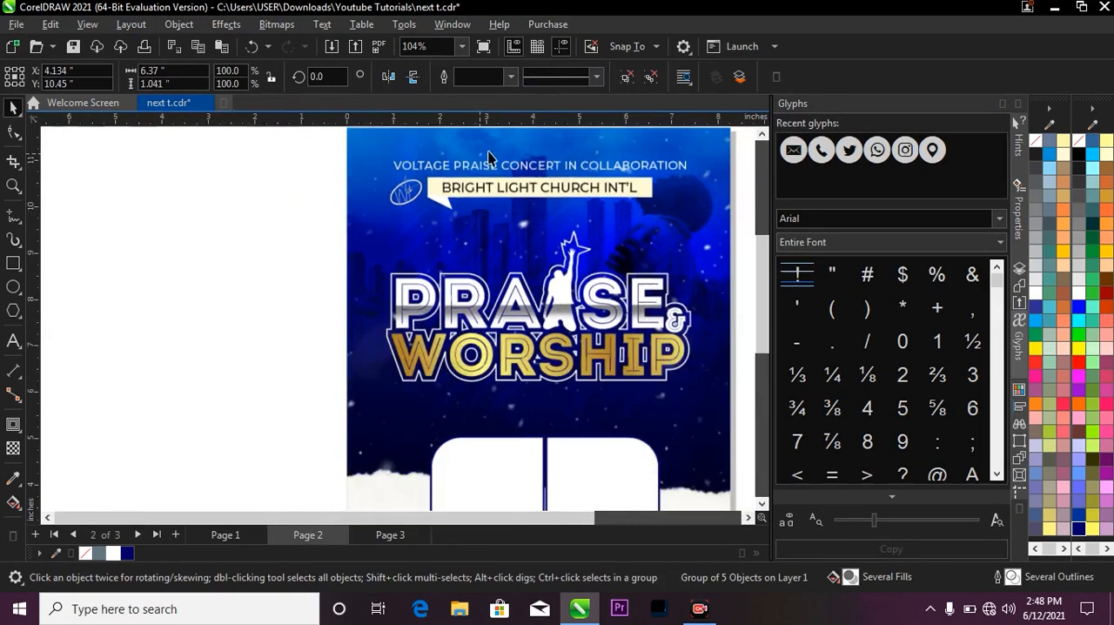
Ungroup the copied header and delete the cream banner rectangle and its tail beneath the BRIGHT LIGHT CHURCH INT'L text.
left_click(628, 82)
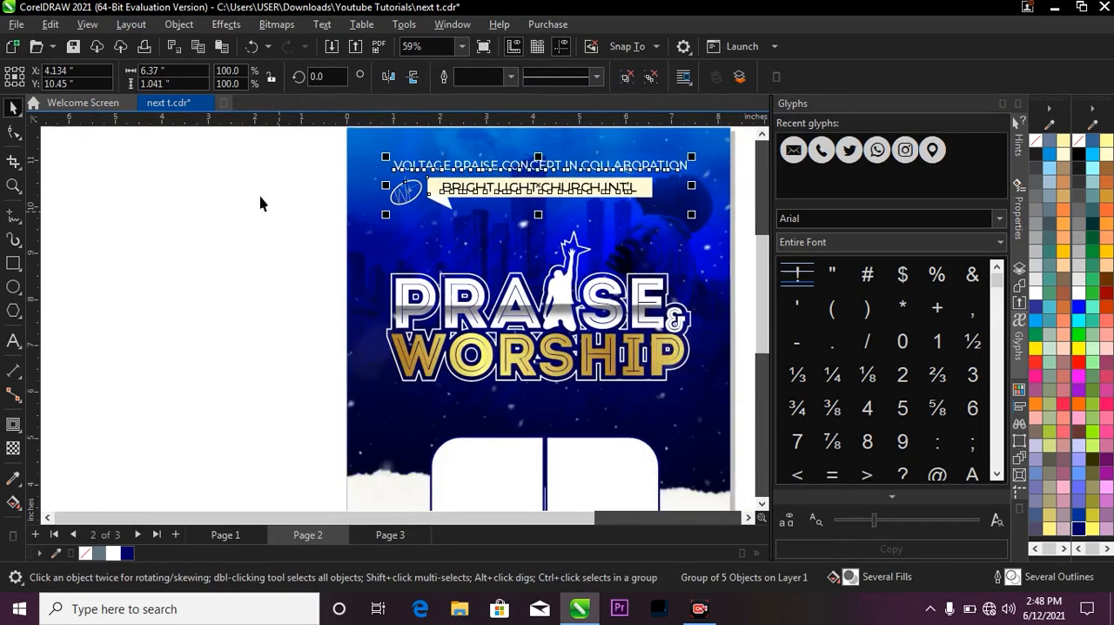
left_click(261, 203)
scroll(442, 187, "up", 2)
left_click_drag(434, 186, 330, 280)
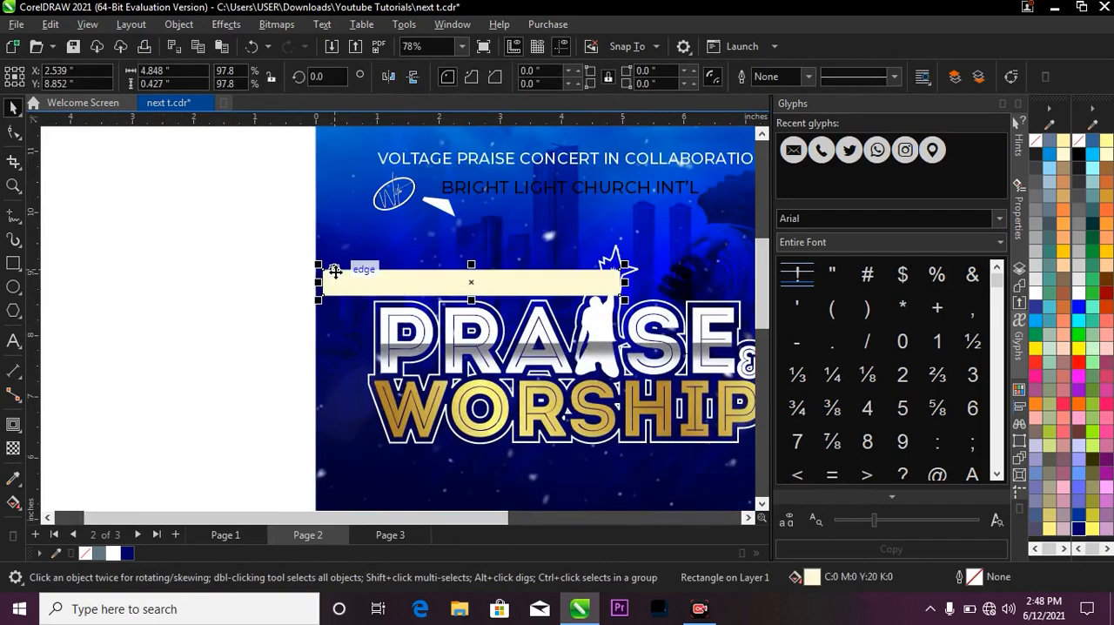
key("Delete")
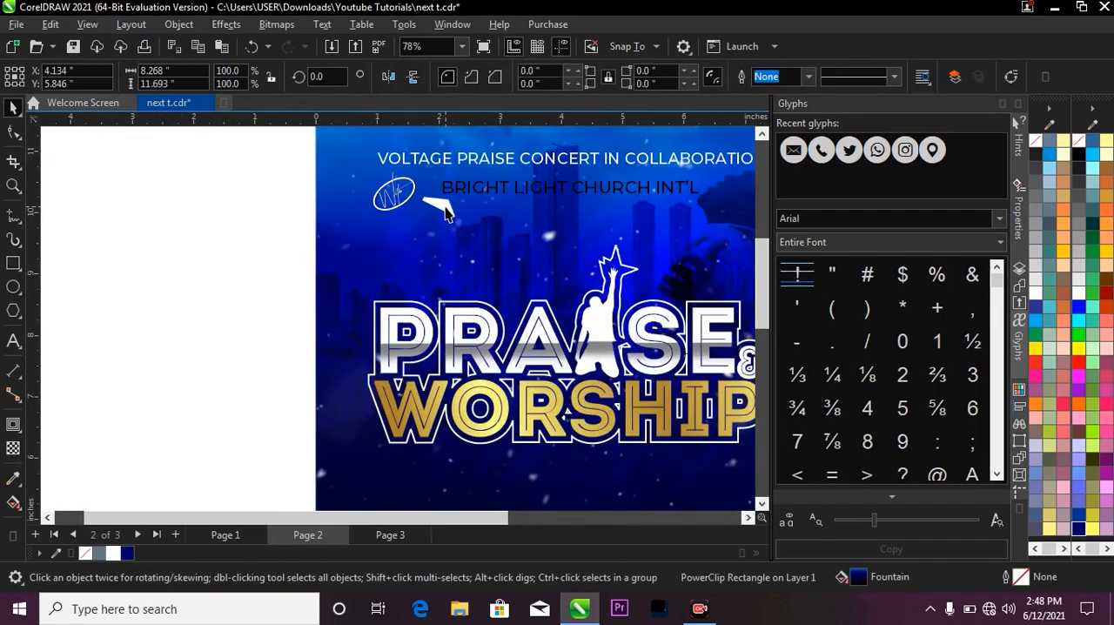
scroll(470, 235, "down", 2)
scroll(440, 224, "up", 2)
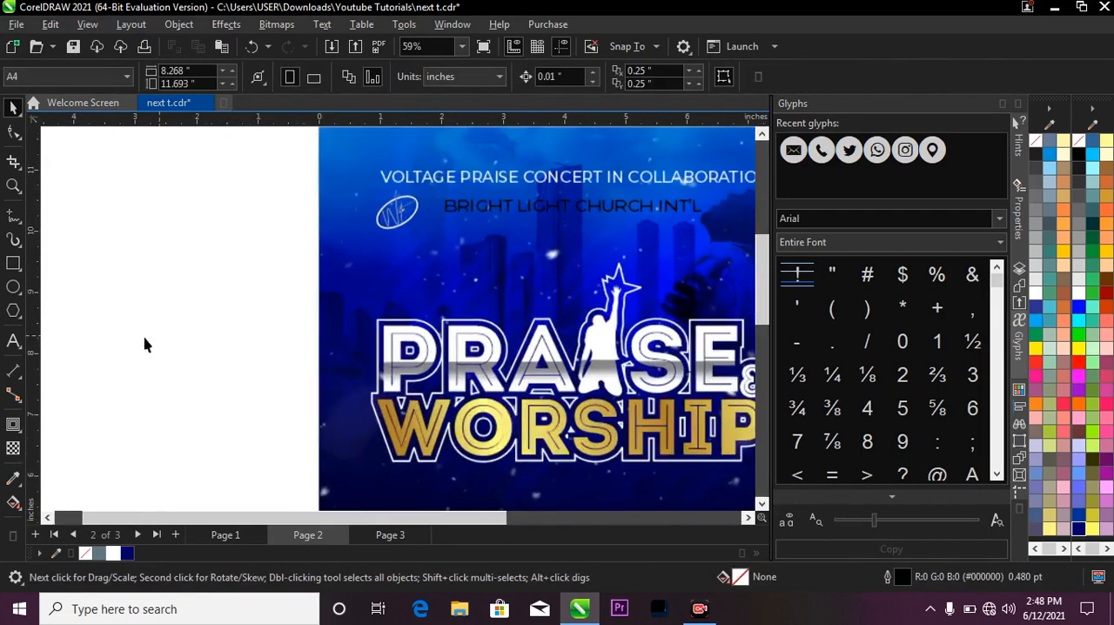
Draw a rectangle about 4.46 × 0.47 inches over the BRIGHT LIGHT CHURCH INT'L text and fill it white.
left_click(13, 263)
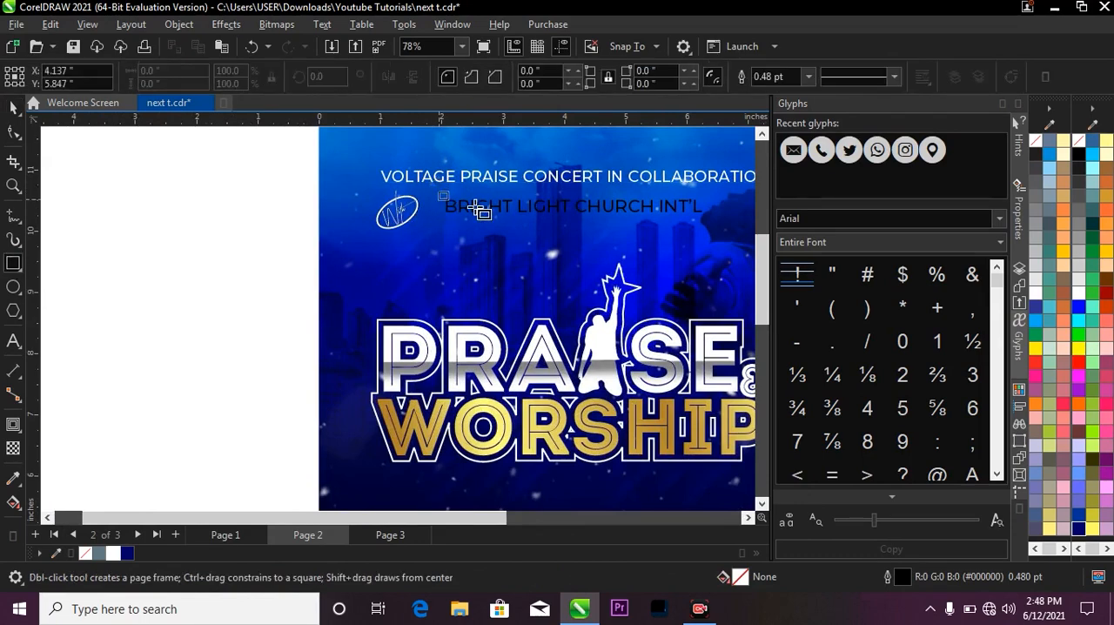
left_click_drag(439, 192, 713, 224)
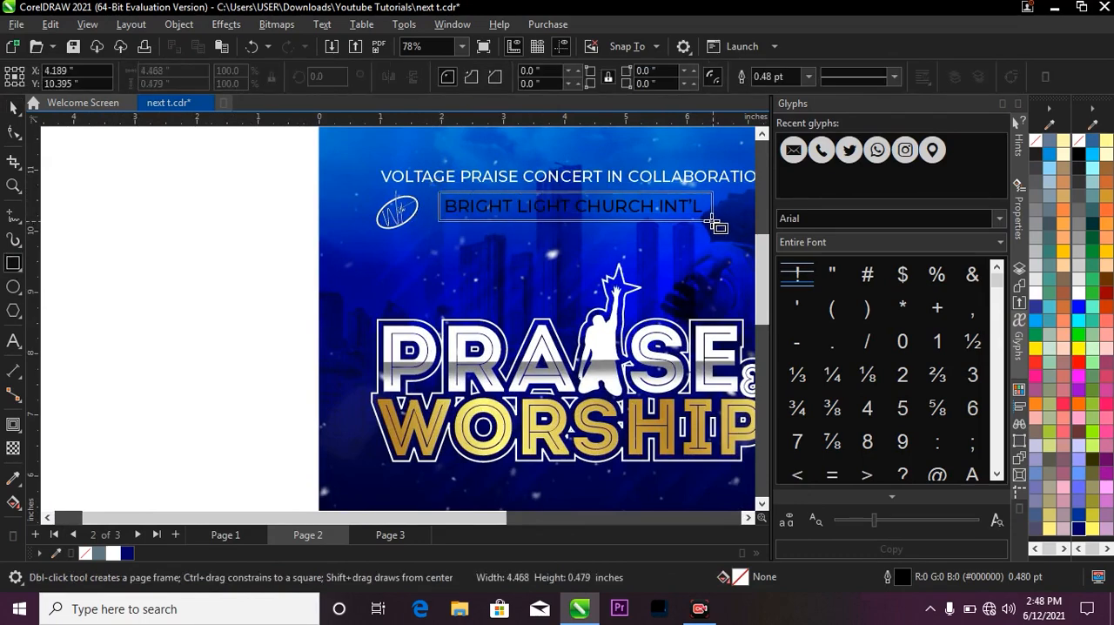
key("space")
scroll(517, 227, "up", 3)
scroll(517, 226, "down", 3)
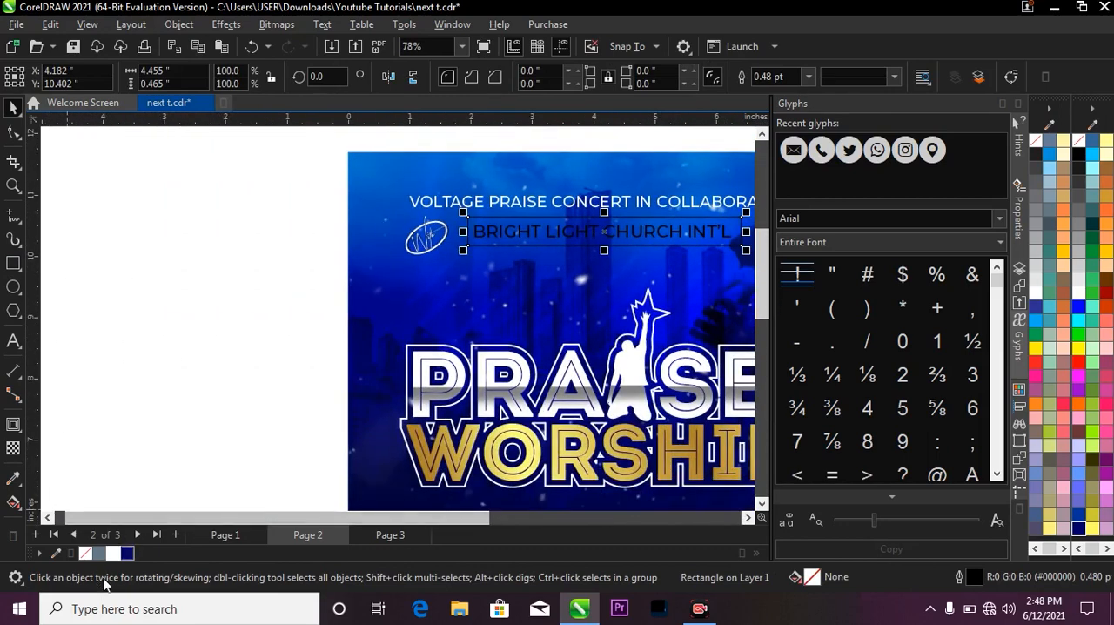
left_click(112, 553)
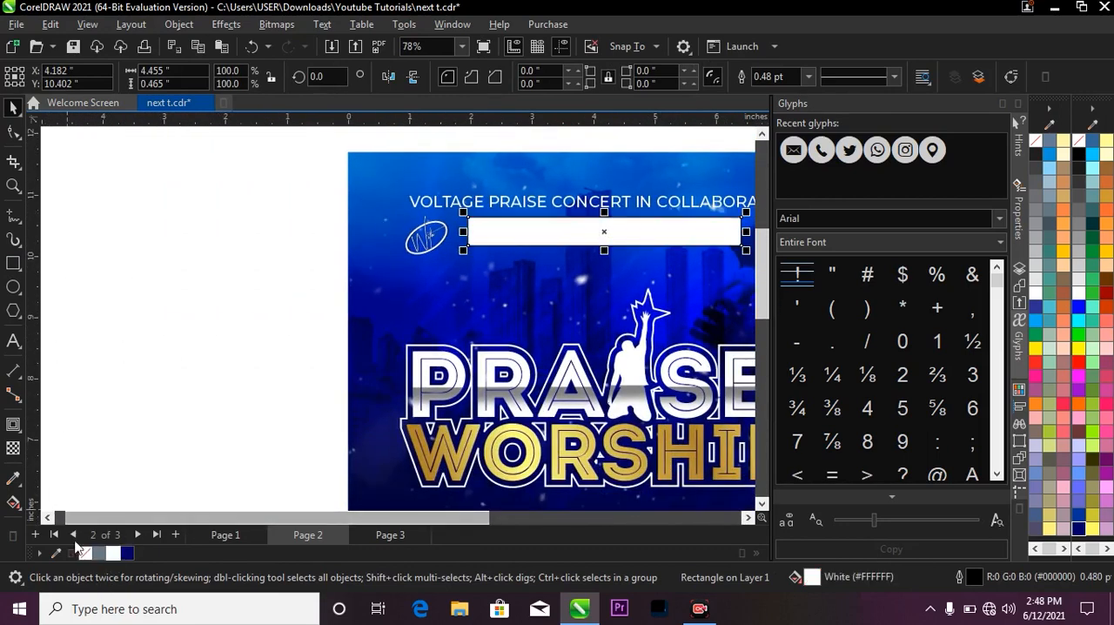
Remove the white rectangle's outline and move it behind the BRIGHT LIGHT CHURCH INT'L text.
scroll(471, 220, "up", 3)
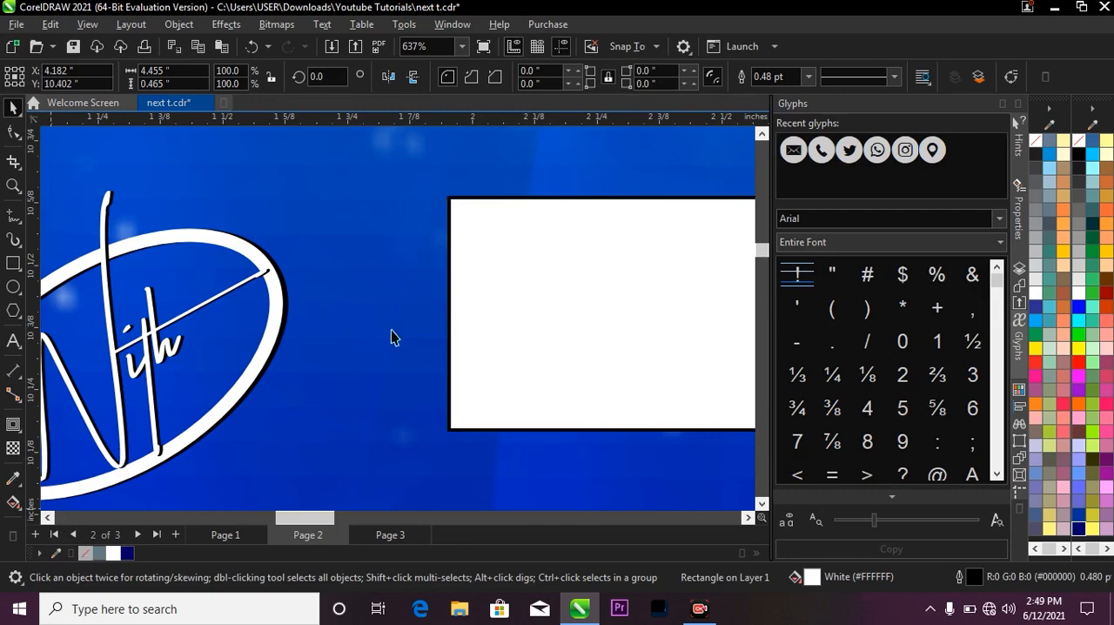
scroll(467, 226, "down", 1)
scroll(442, 212, "down", 1)
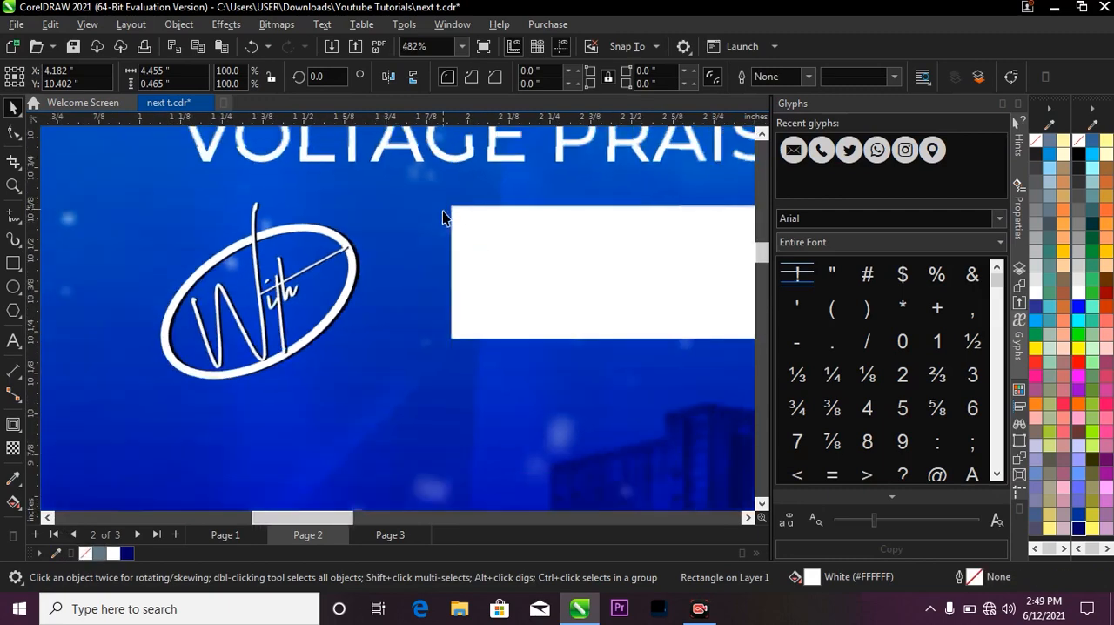
scroll(442, 211, "down", 3)
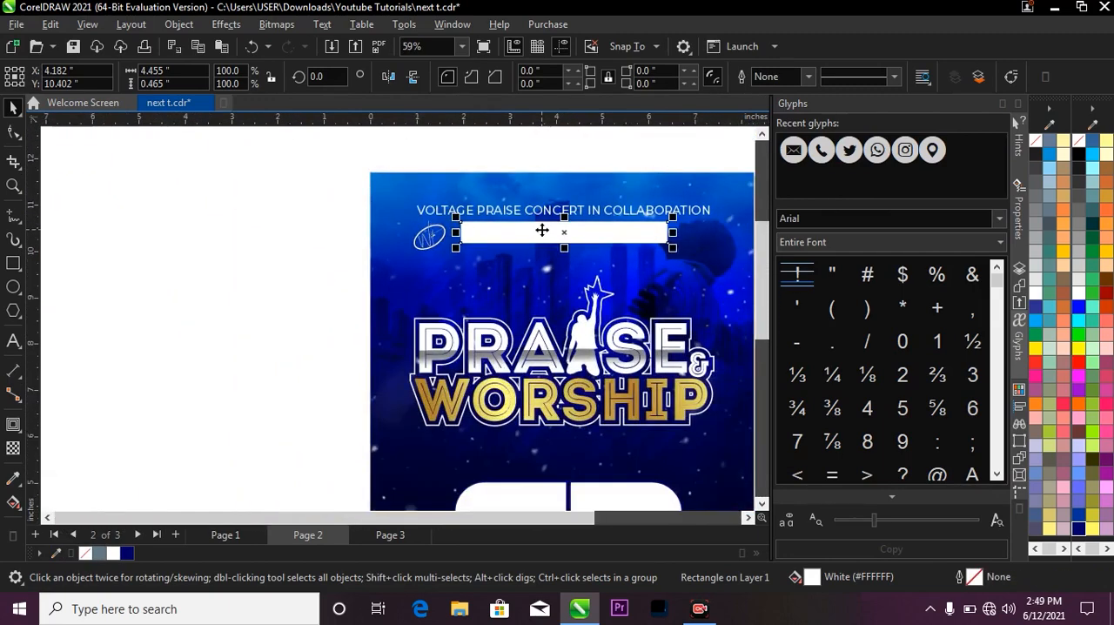
key("ctrl+Page_Down")
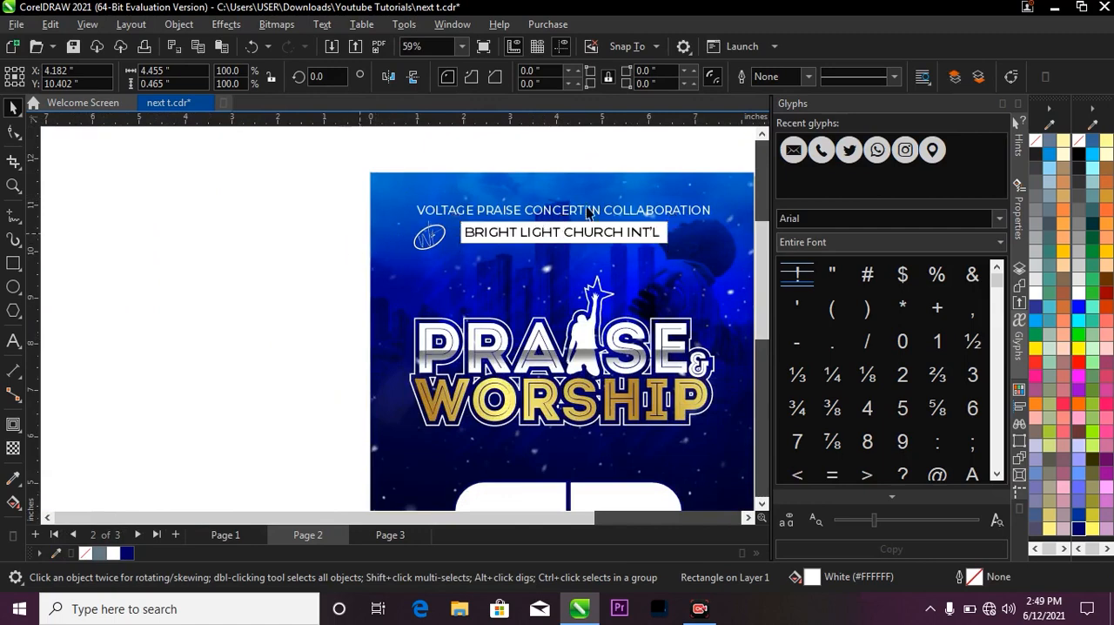
Draw a closed four-point speech-bubble tail about 0.67 × 0.52 inches at the banner's lower-left corner with the Pen tool.
key("z")
left_click_drag(366, 190, 584, 251)
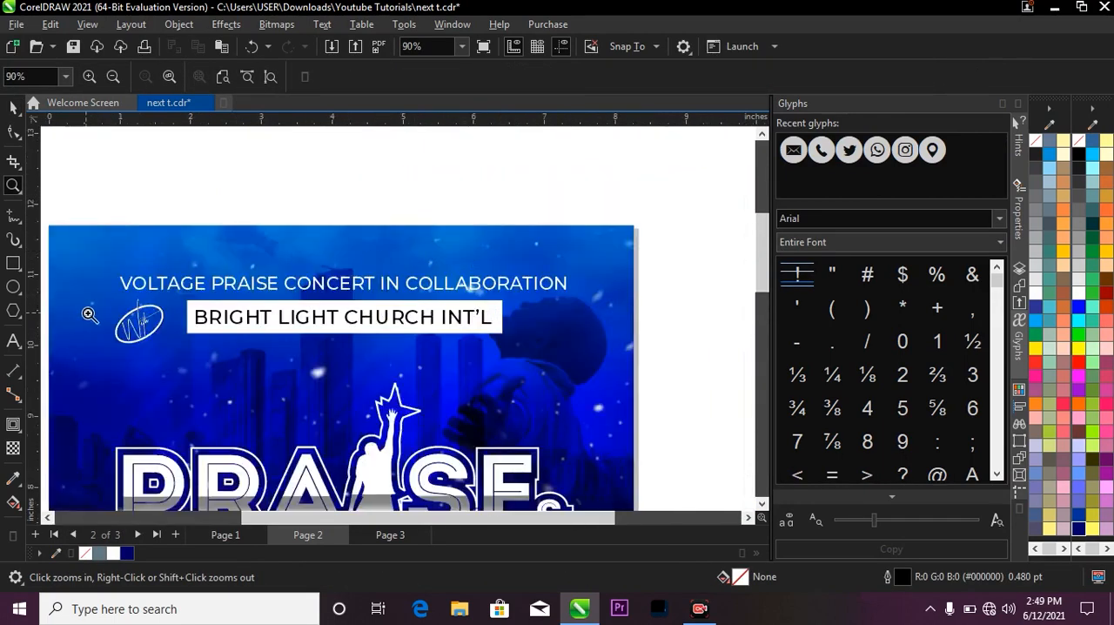
left_click_drag(80, 262, 566, 389)
left_click(13, 108)
scroll(566, 159, "down", 2)
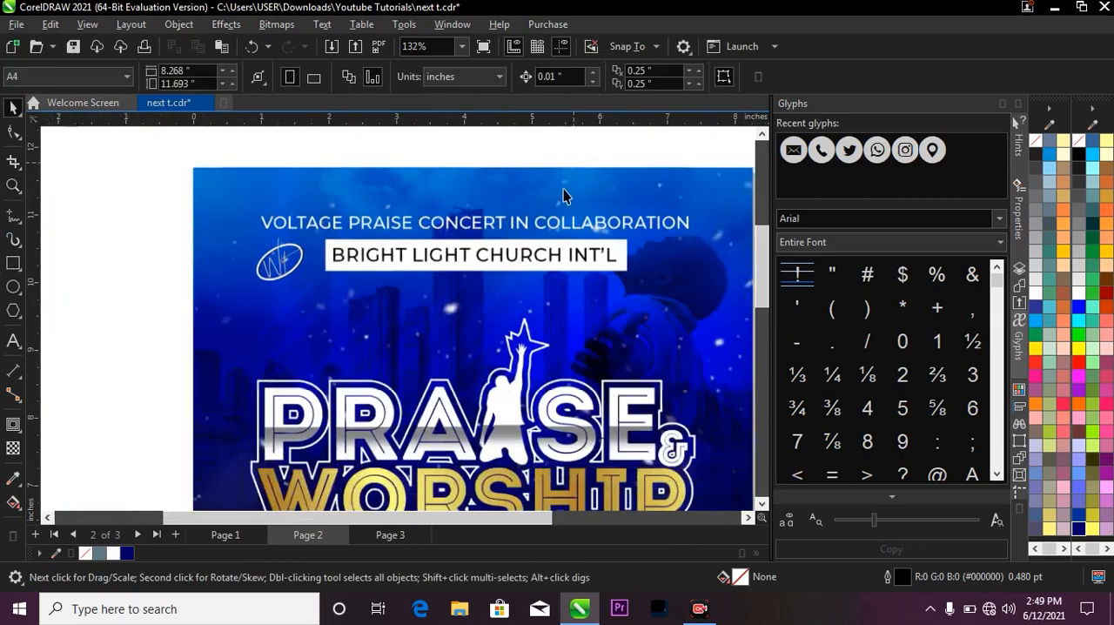
left_click(22, 226)
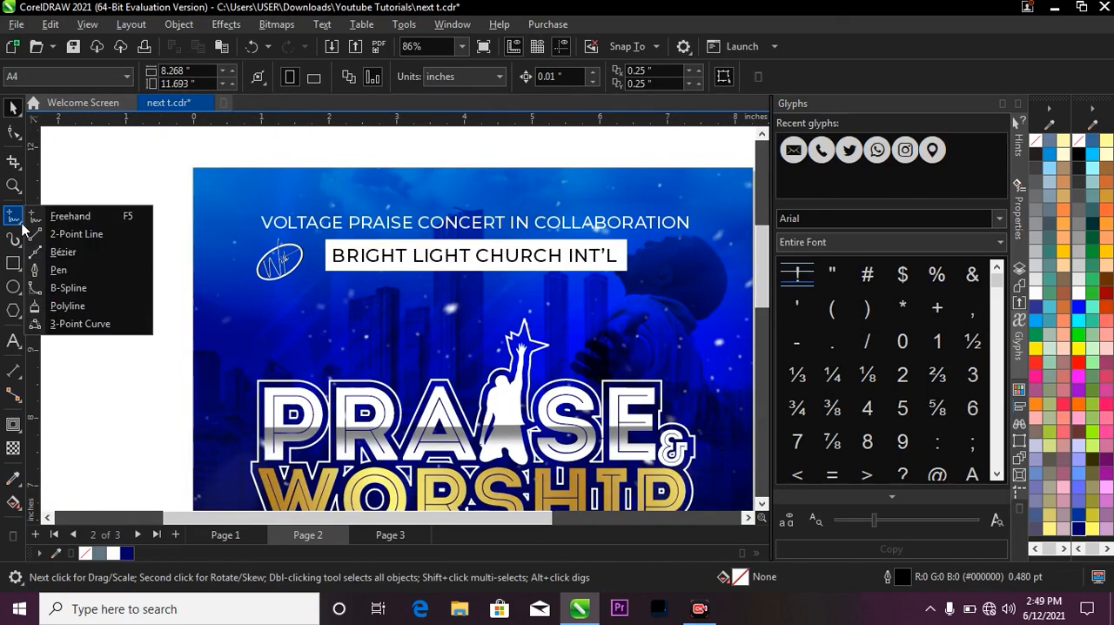
left_click(93, 270)
scroll(327, 277, "up", 3)
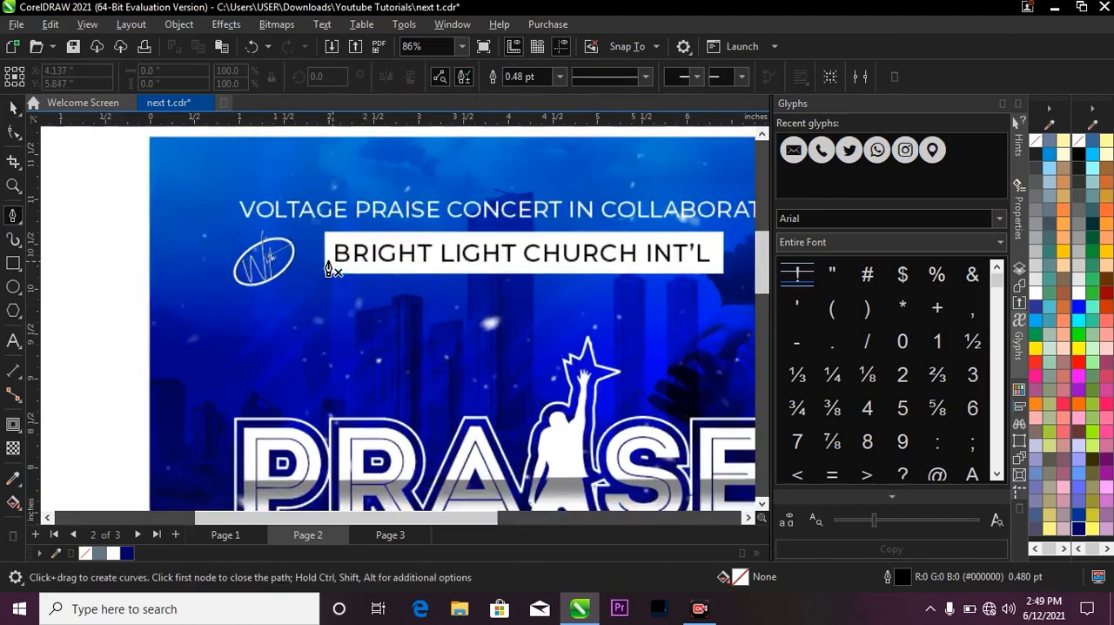
scroll(327, 288, "up", 3)
left_click(339, 271)
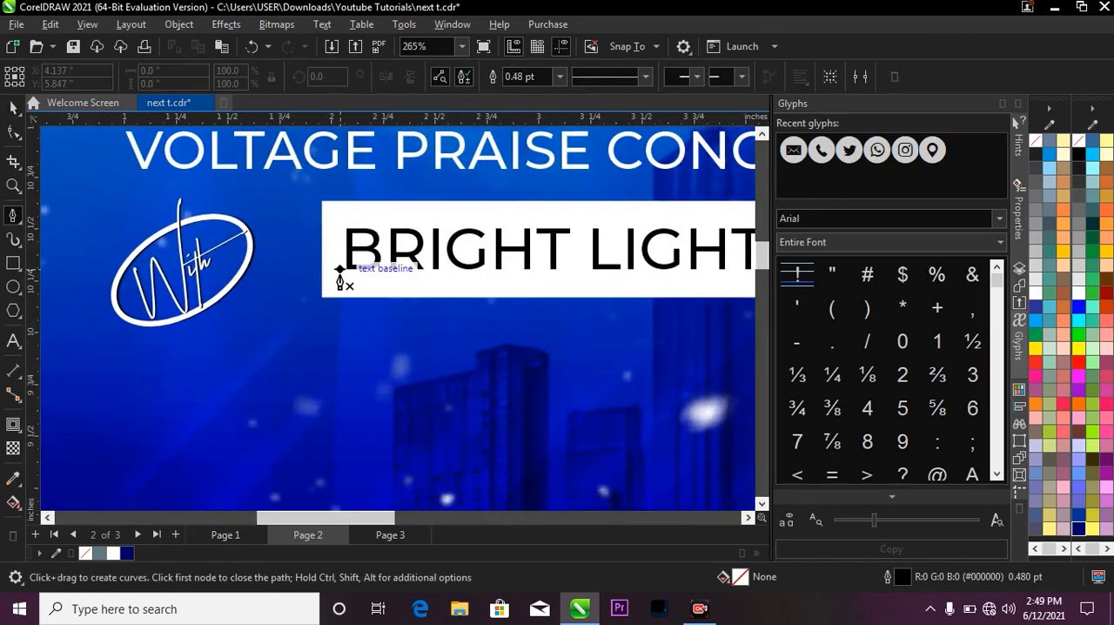
left_click(311, 309)
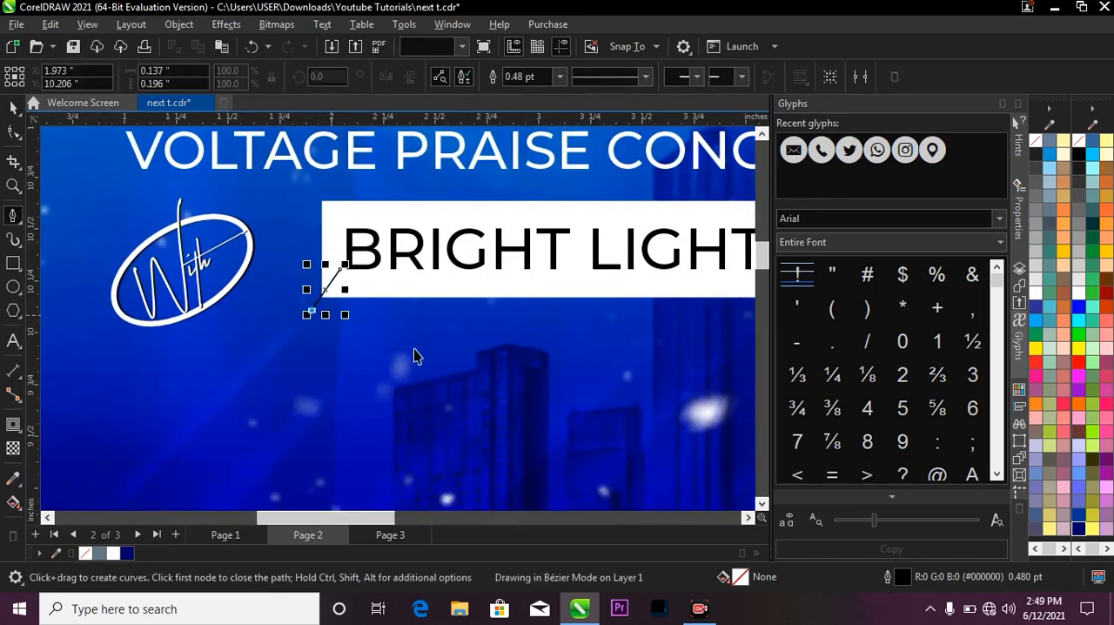
left_click(452, 378)
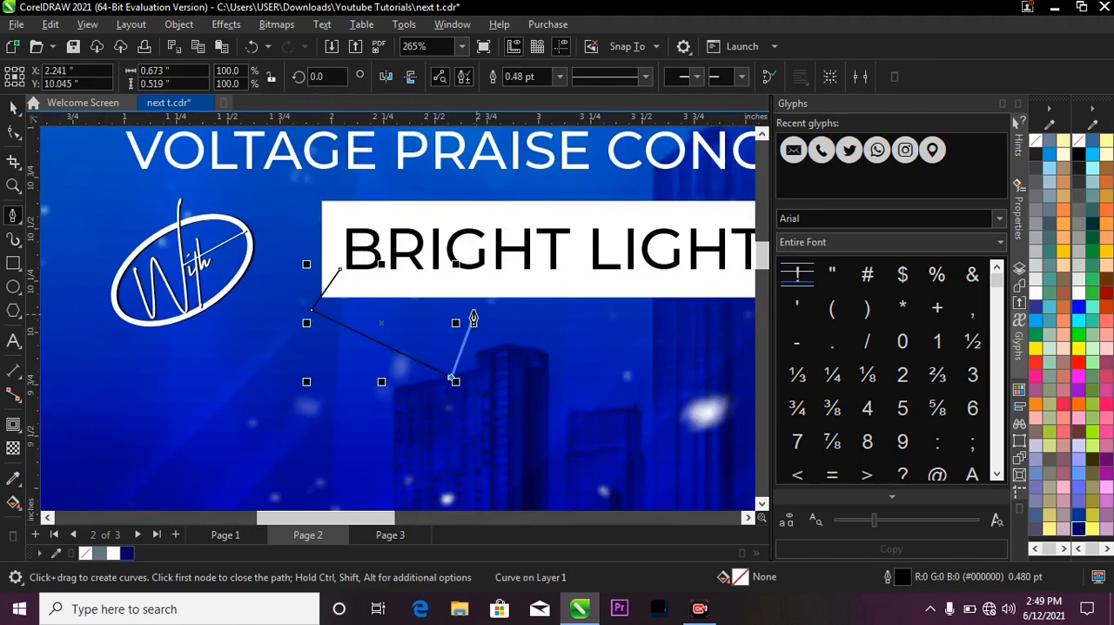
left_click(401, 298)
left_click(339, 271)
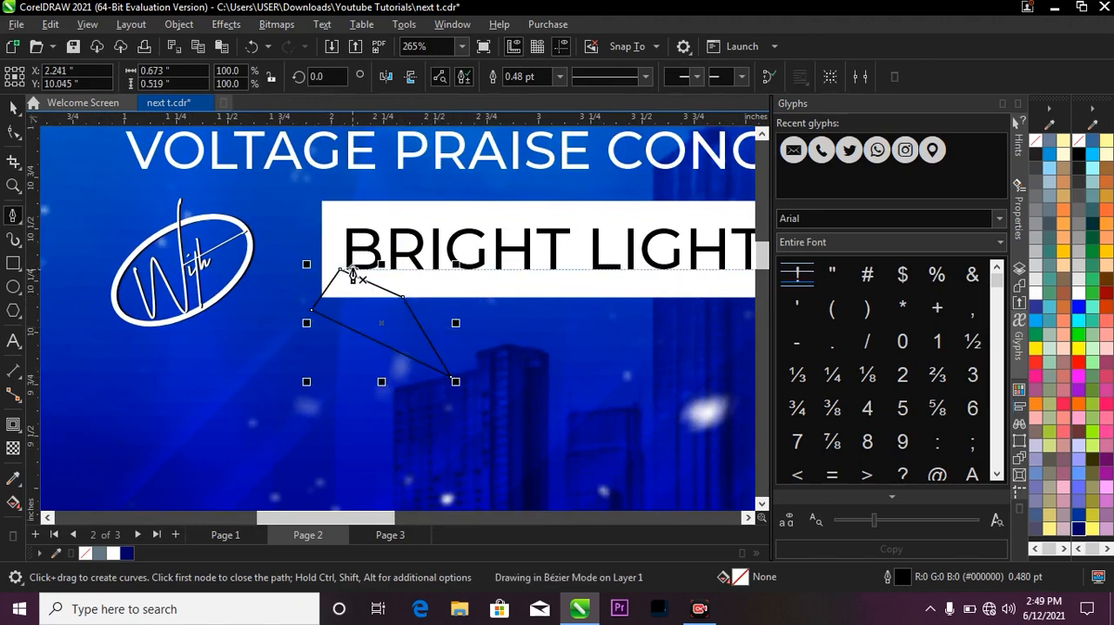
Fill the speech-bubble tail white and remove its outline.
left_click(13, 106)
scroll(357, 304, "up", 2)
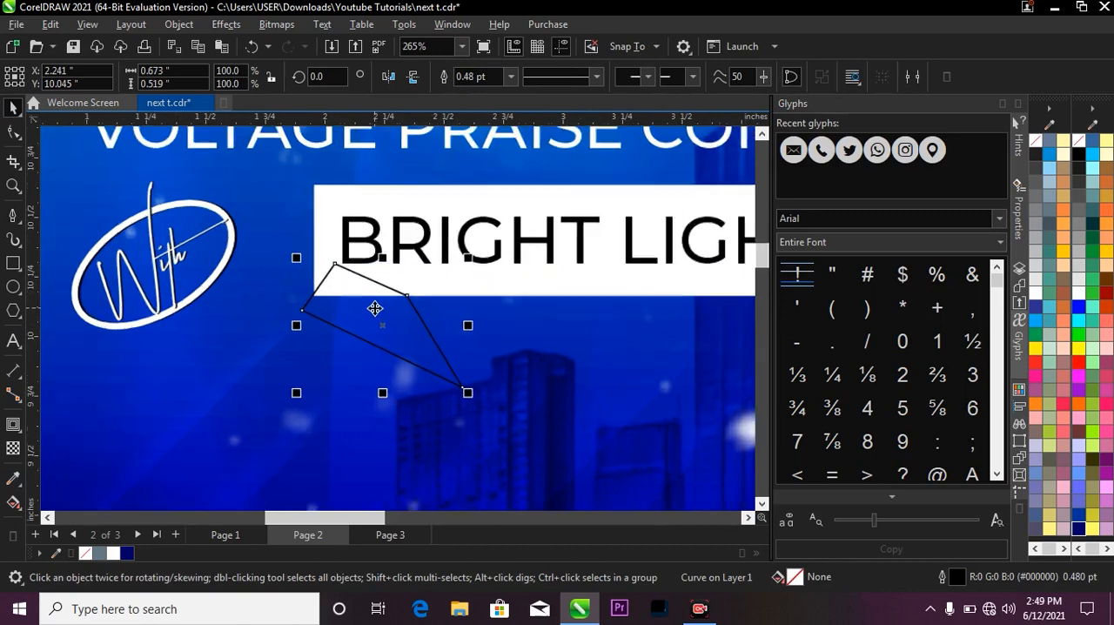
left_click(116, 553)
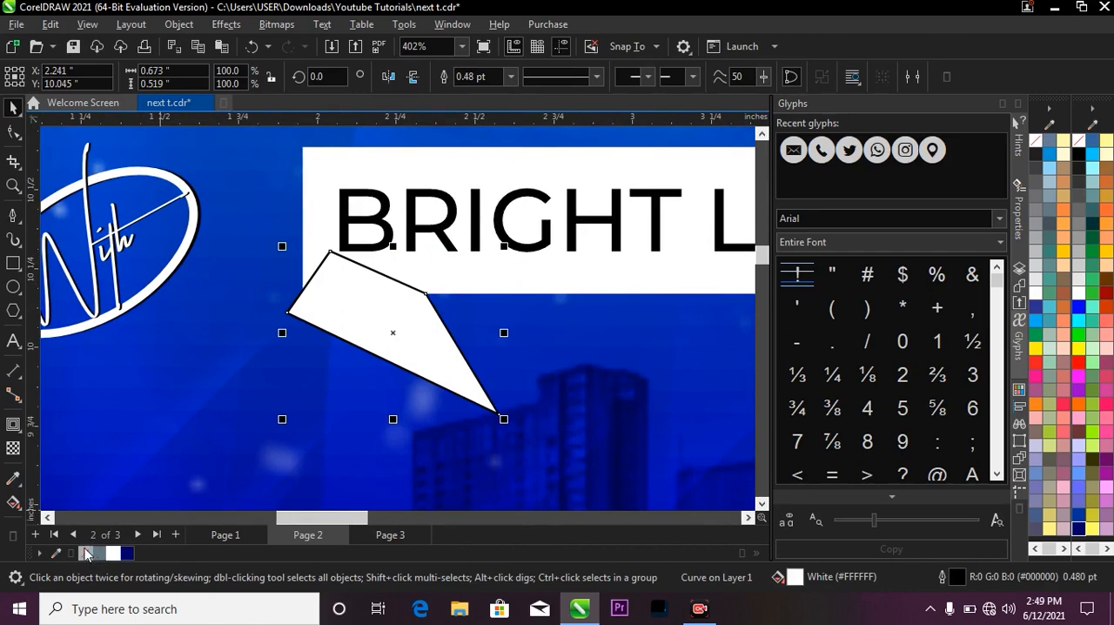
right_click(86, 553)
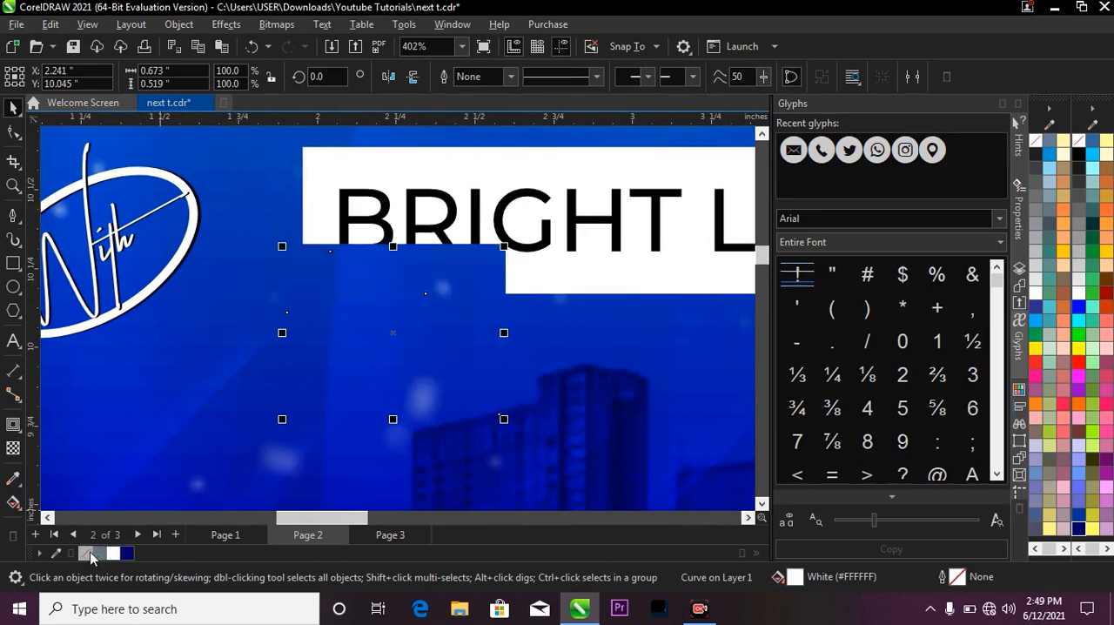
Move the tail's leftmost node onto the lower-left corner of the white banner with the Shape tool.
left_click(13, 132)
scroll(287, 313, "up", 1)
left_click_drag(296, 322, 324, 277)
scroll(324, 315, "up", 1)
scroll(327, 266, "down", 1)
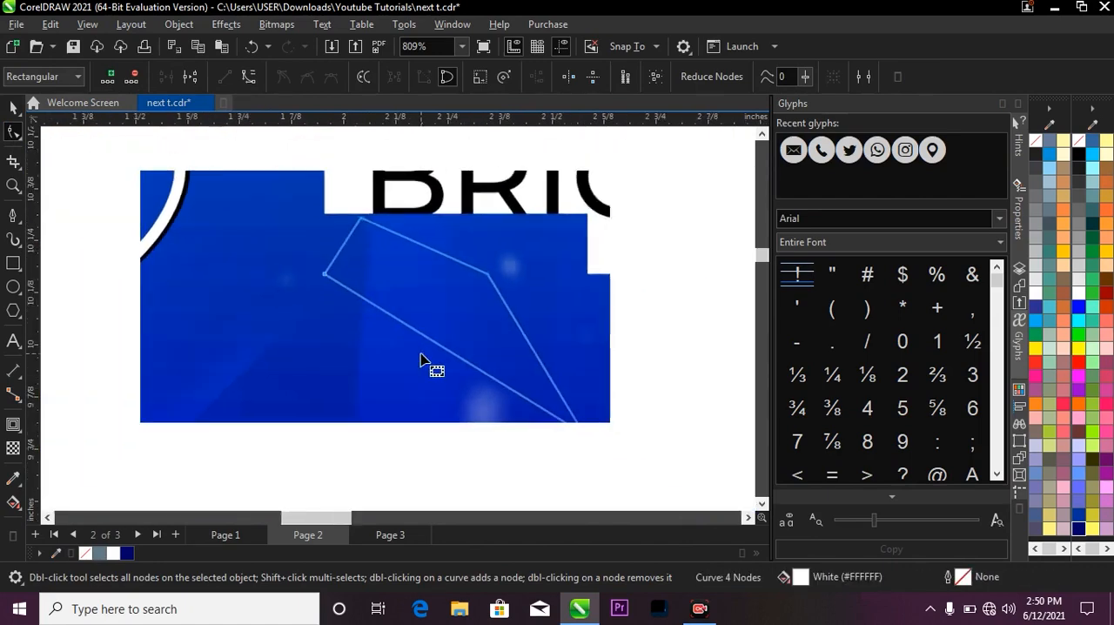
scroll(325, 277, "up", 1)
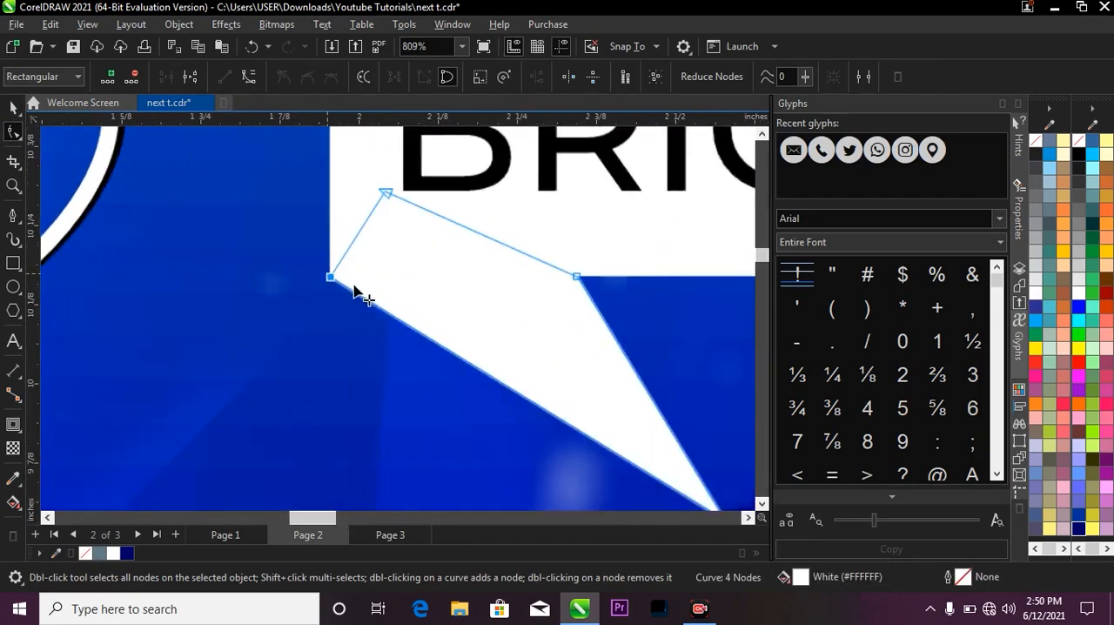
scroll(329, 280, "down", 1)
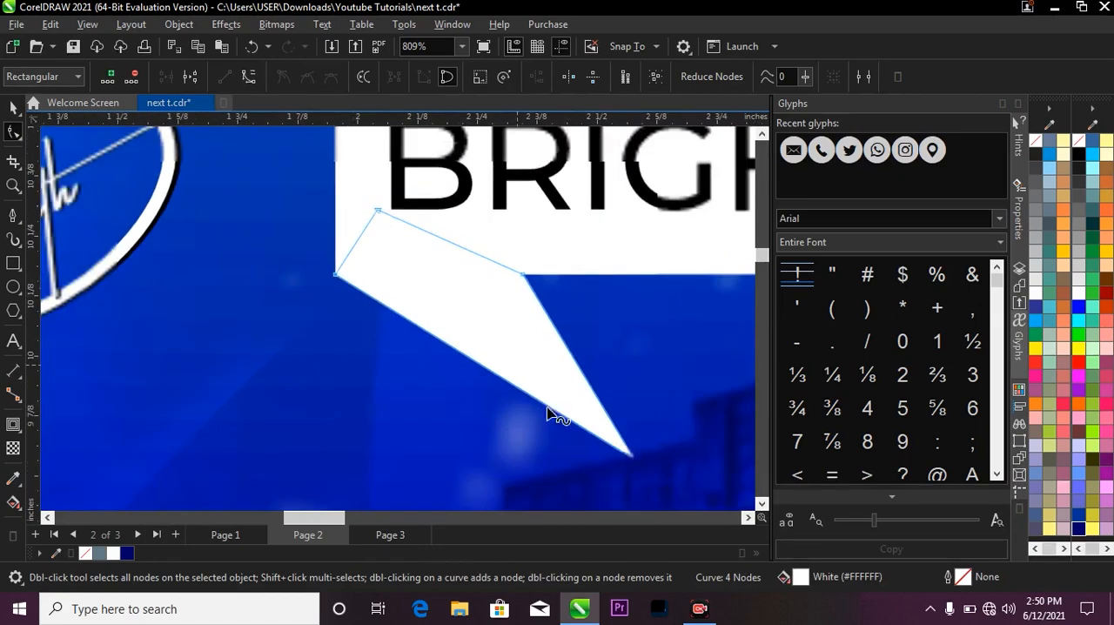
Pull the tail's tip node up toward the banner so the tail is about 0.50 × 0.43 inches.
left_click_drag(573, 417, 576, 416)
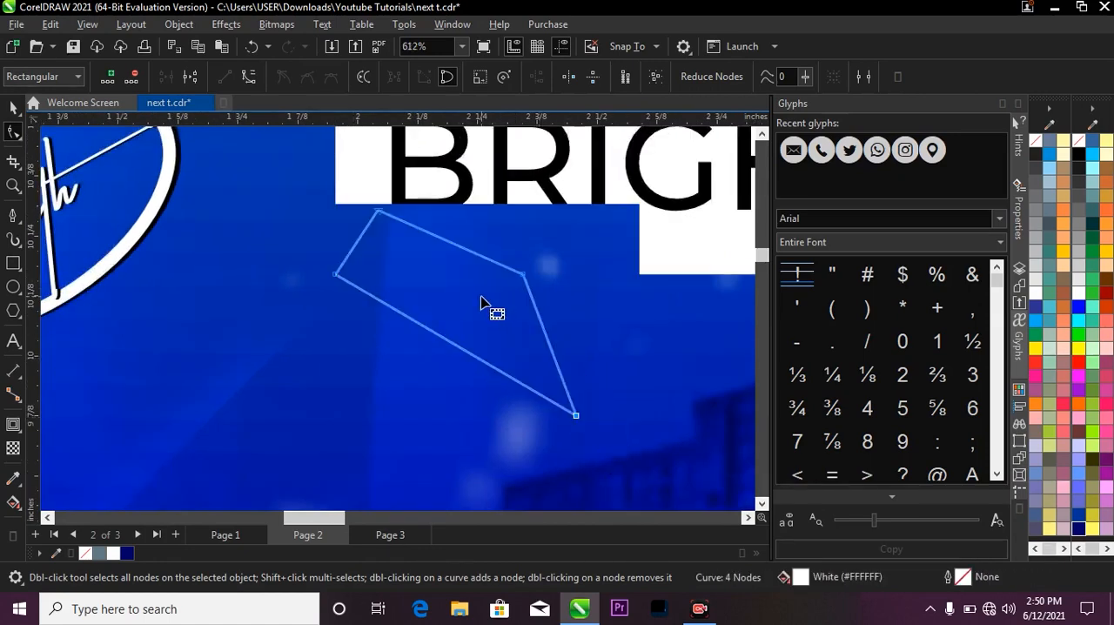
scroll(478, 296, "down", 1)
key("space")
scroll(453, 274, "down", 1)
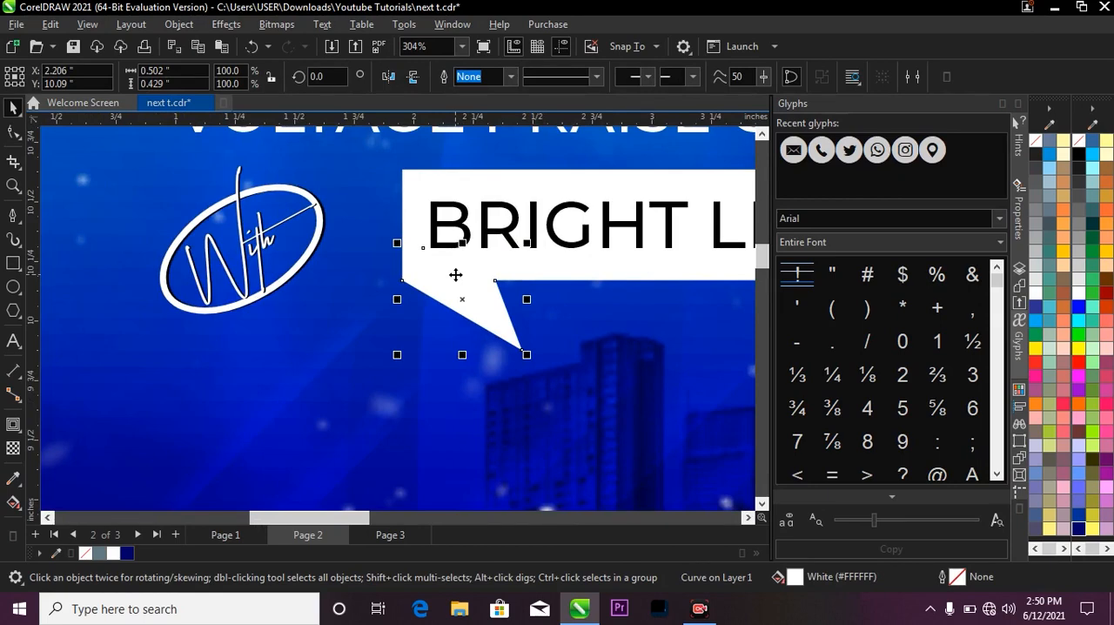
scroll(455, 275, "down", 3)
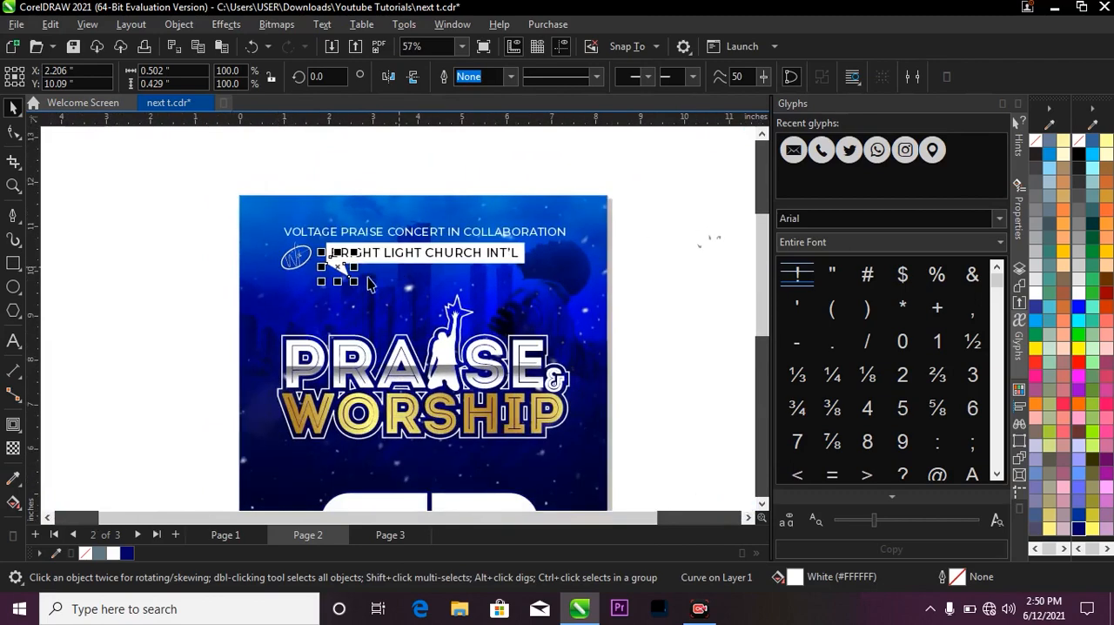
scroll(338, 255, "up", 1)
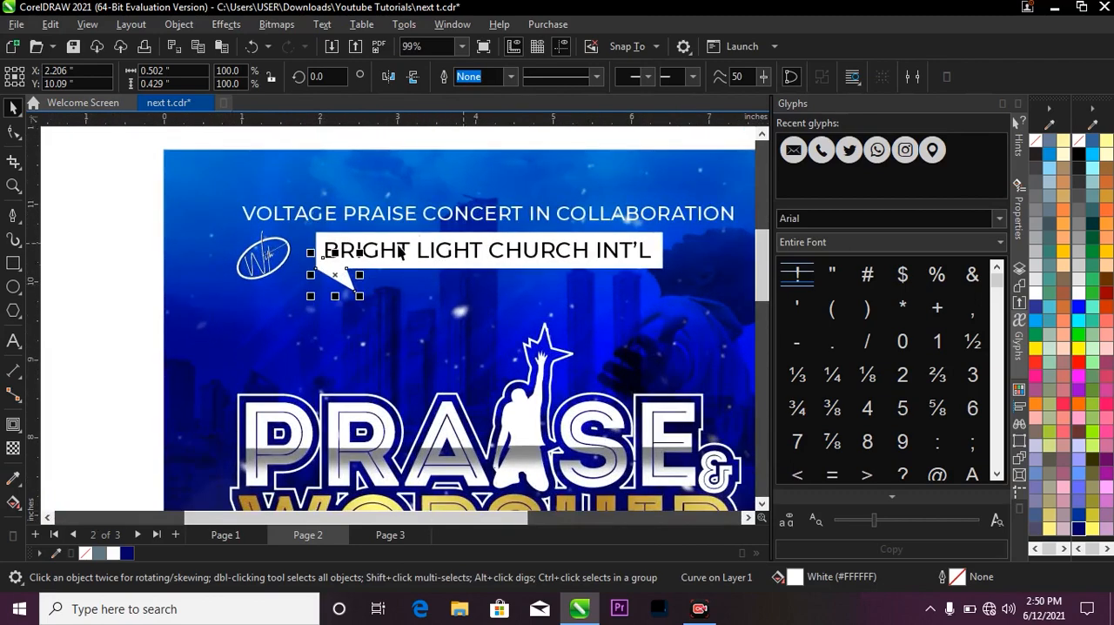
scroll(499, 240, "up", 1)
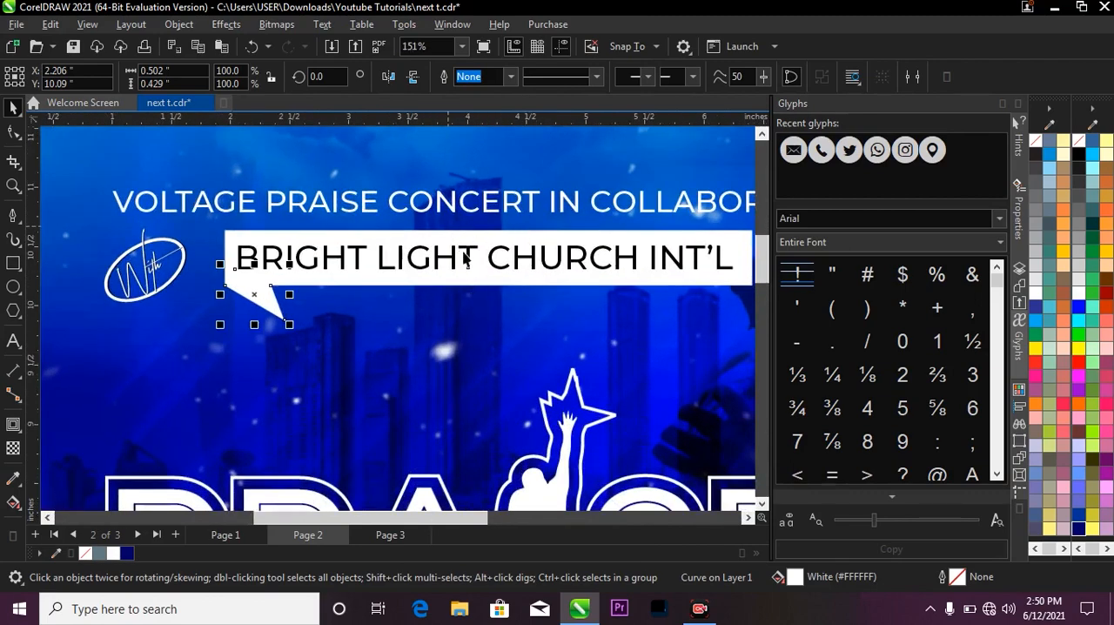
scroll(463, 258, "down", 2)
key("Escape")
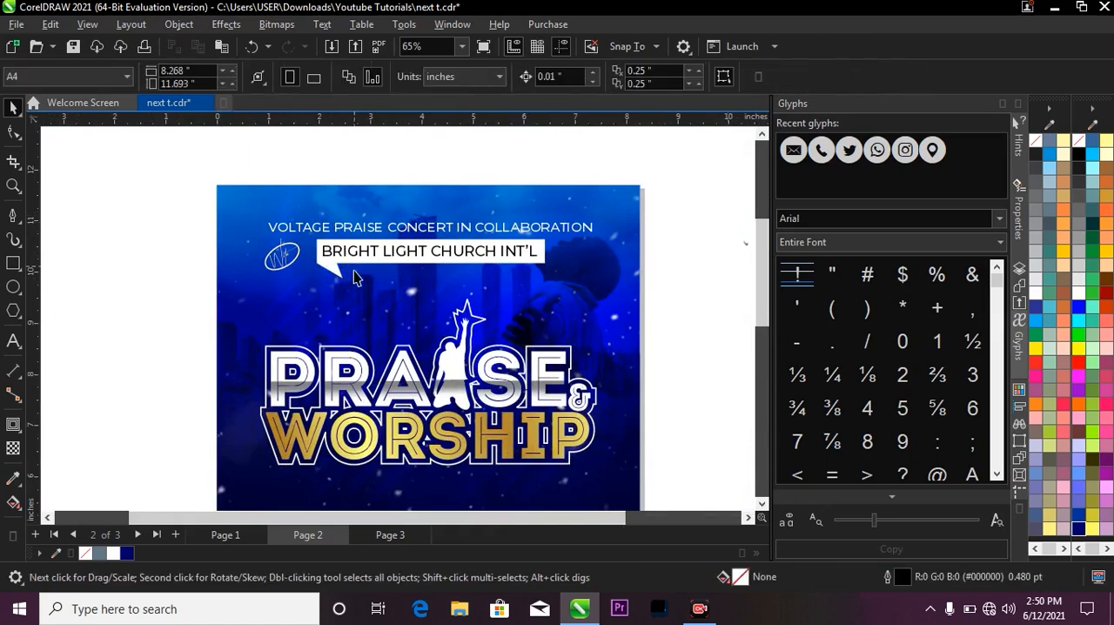
Draw an ellipse about 1.08 × 0.55 inches in the open background below the With badge.
scroll(329, 271, "up", 1)
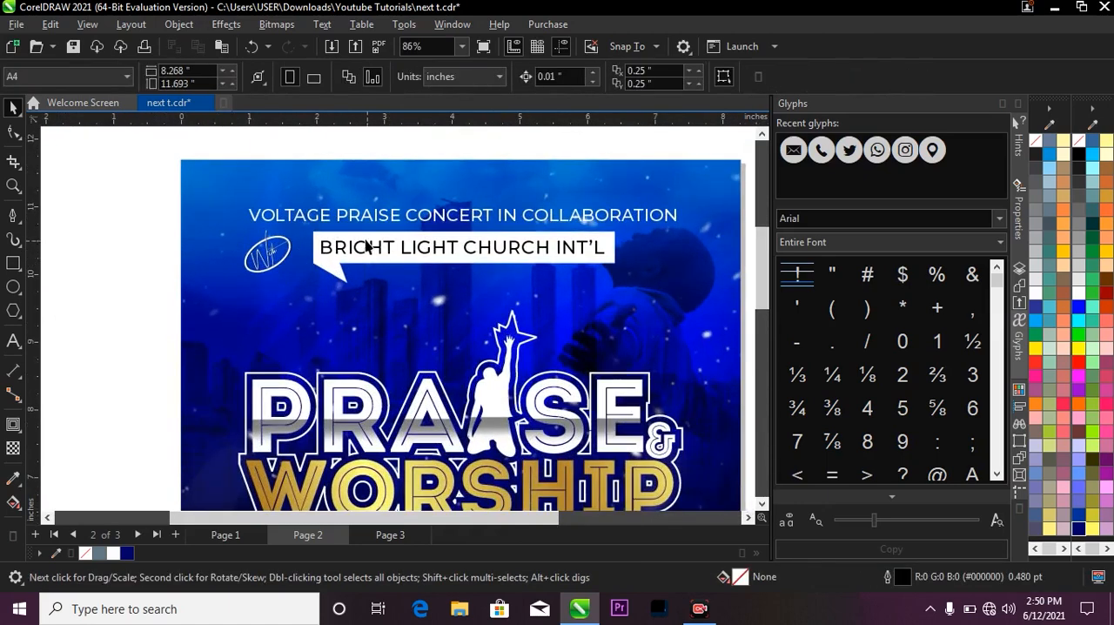
left_click(364, 265)
scroll(367, 275, "up", 1)
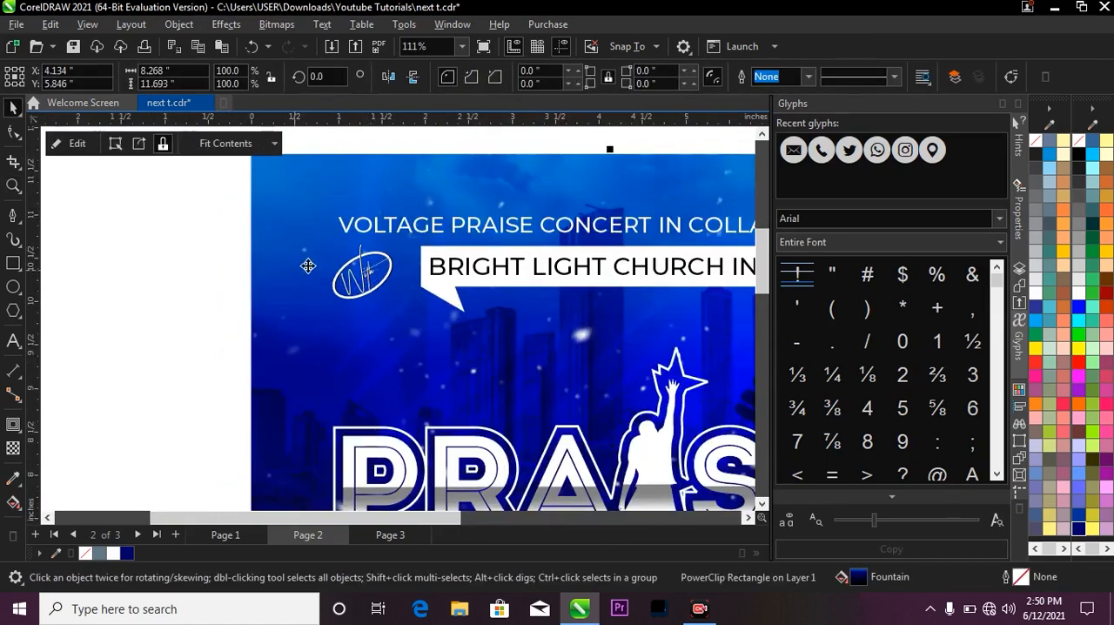
left_click(348, 277)
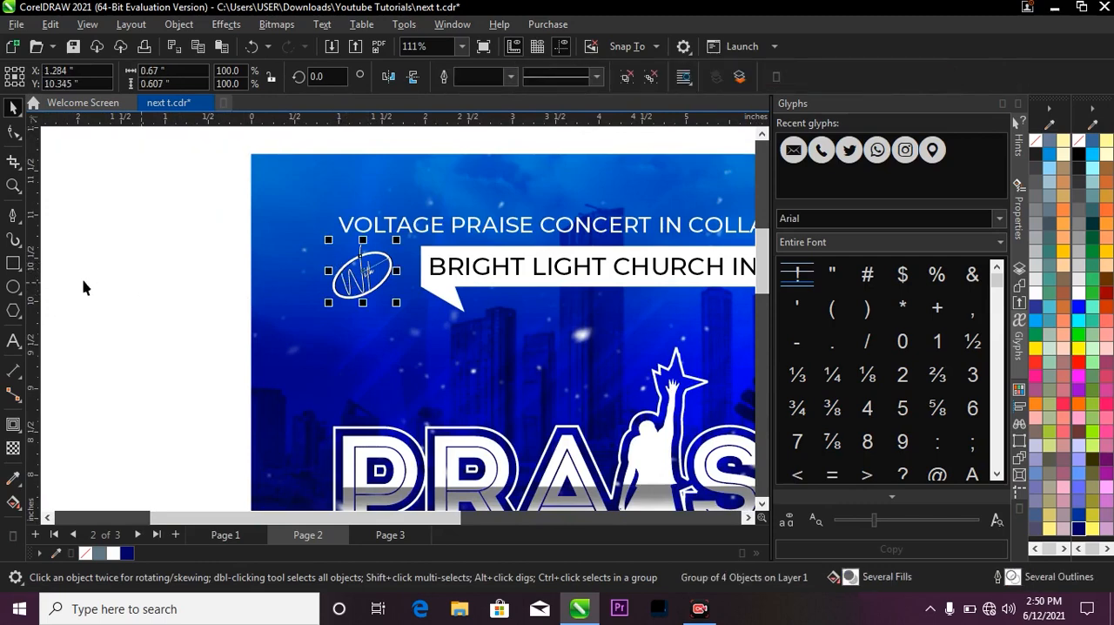
left_click(15, 290)
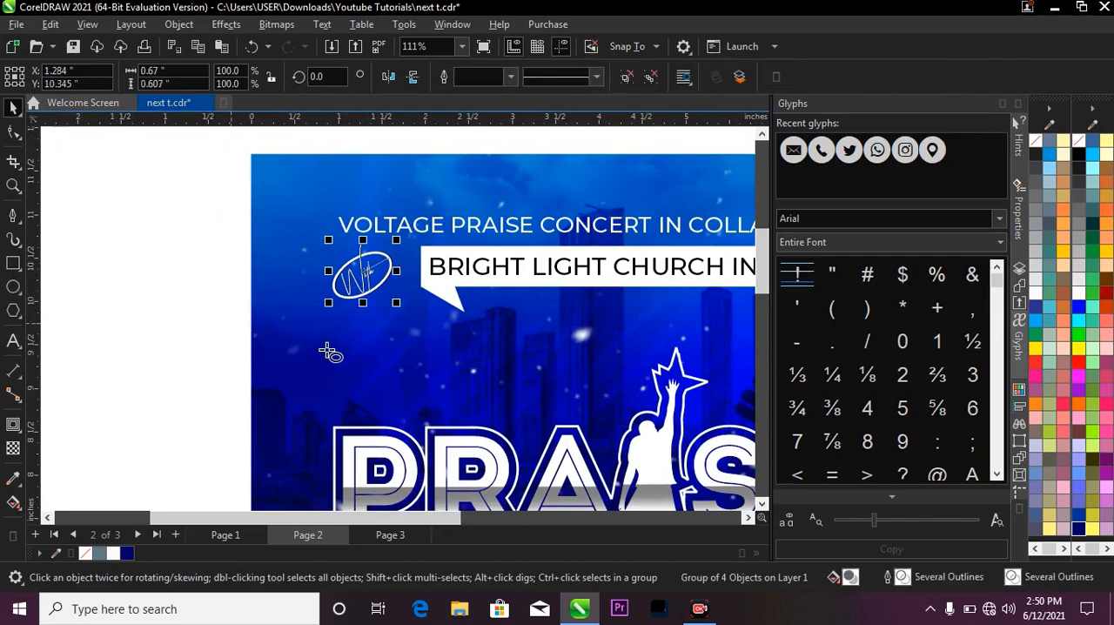
left_click_drag(295, 339, 389, 387)
key("space")
scroll(350, 339, "up", 1)
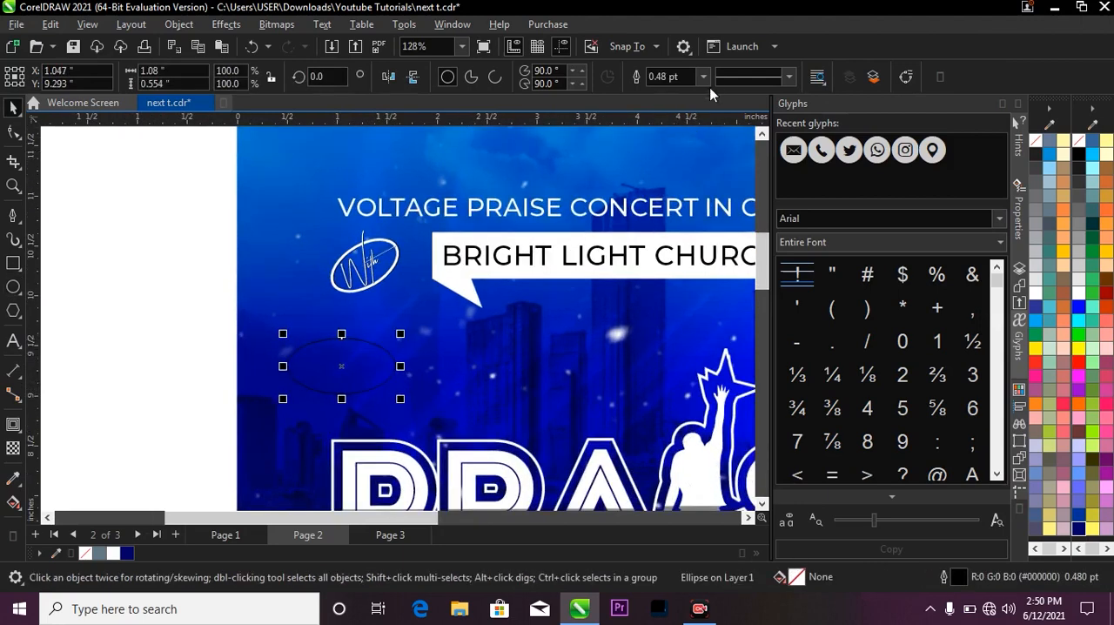
Give the new ellipse a 2.0 pt white outline.
left_click(703, 77)
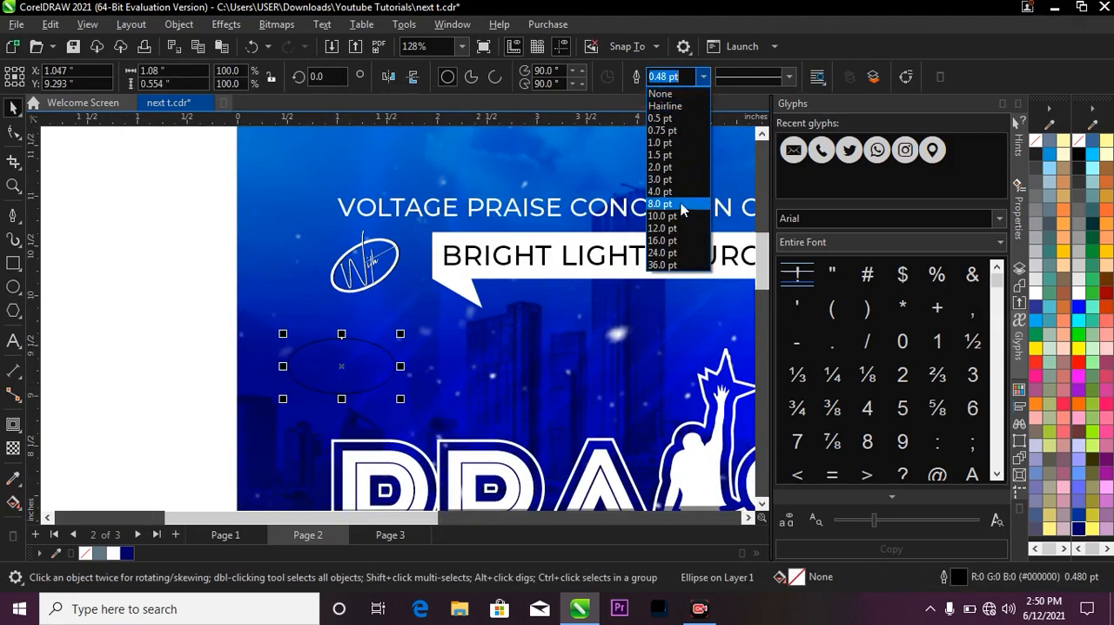
left_click(661, 166)
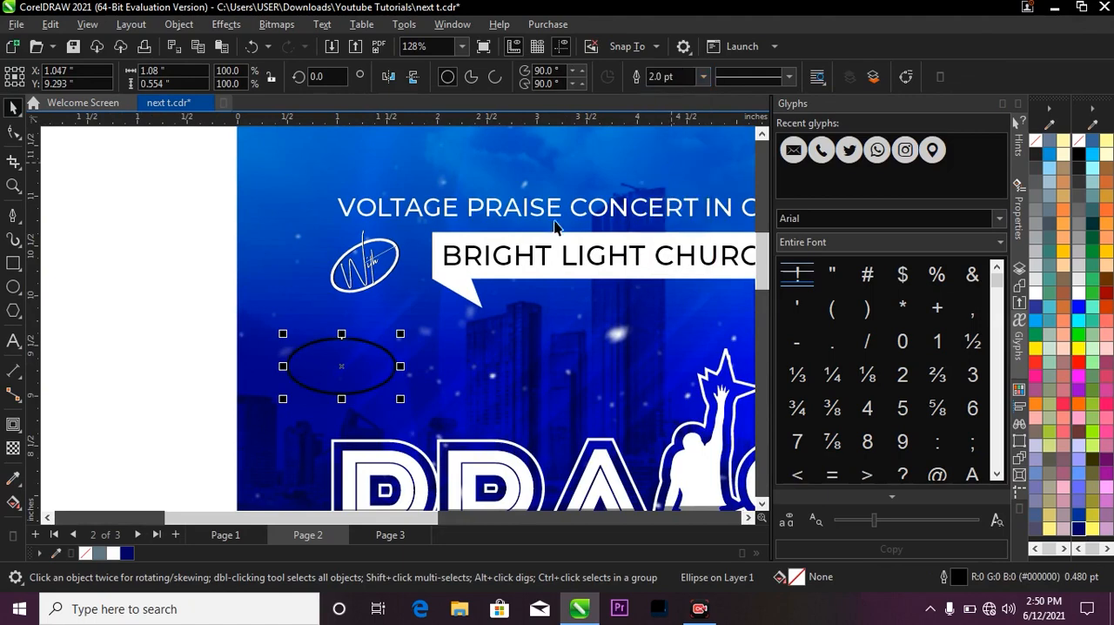
right_click(113, 554)
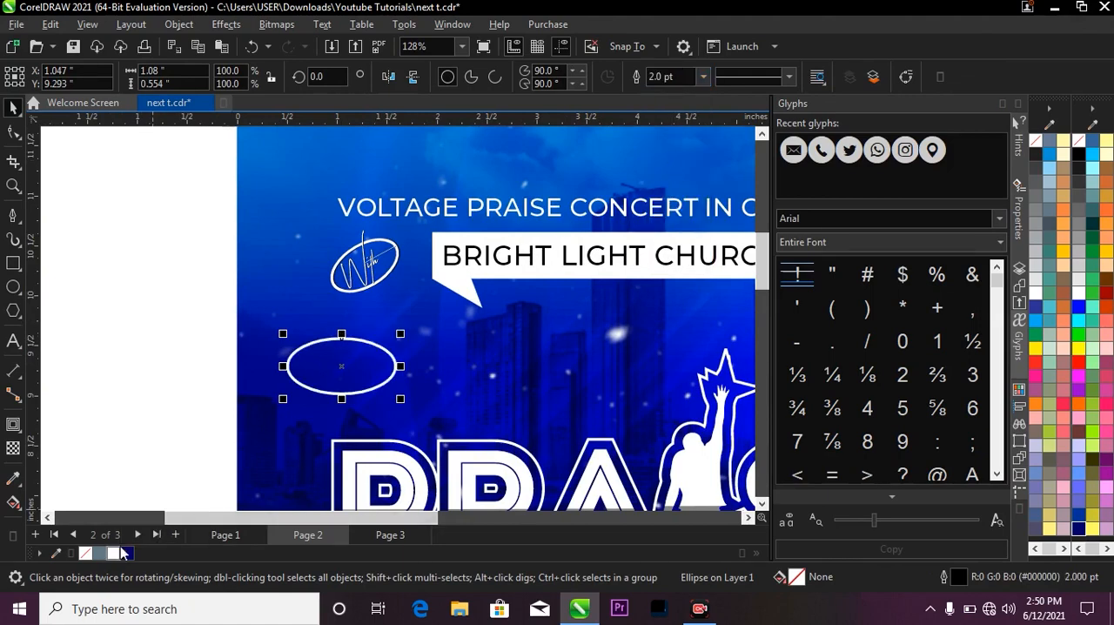
scroll(380, 356, "up", 2)
scroll(384, 357, "up", 1)
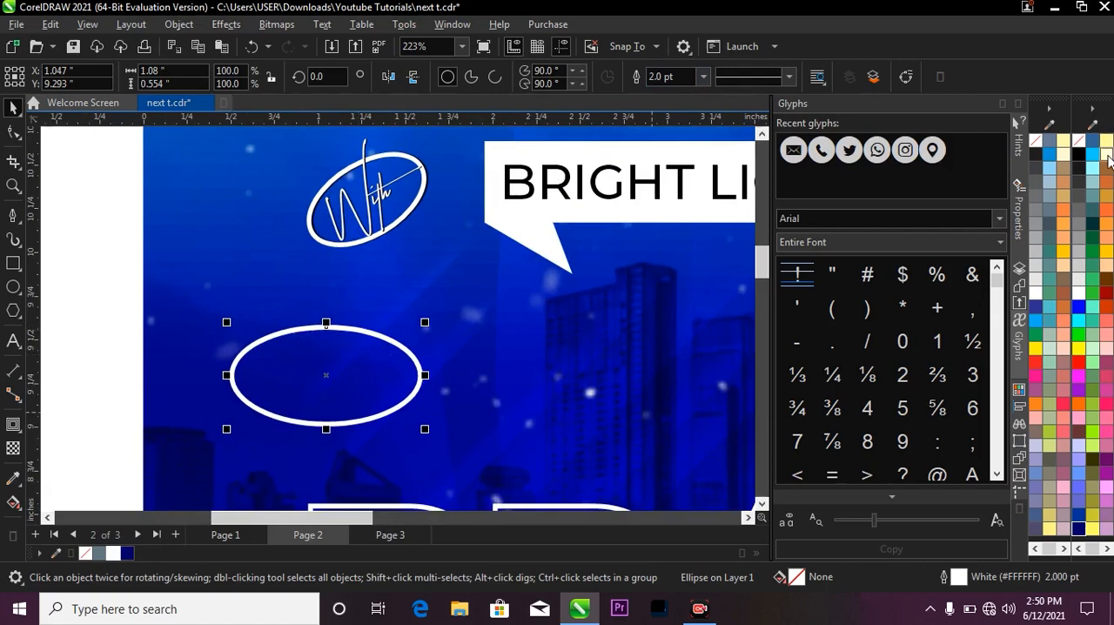
Layer a black-outlined copy of the ellipse with a slight offset from the white one as a shadow.
right_click(1078, 157)
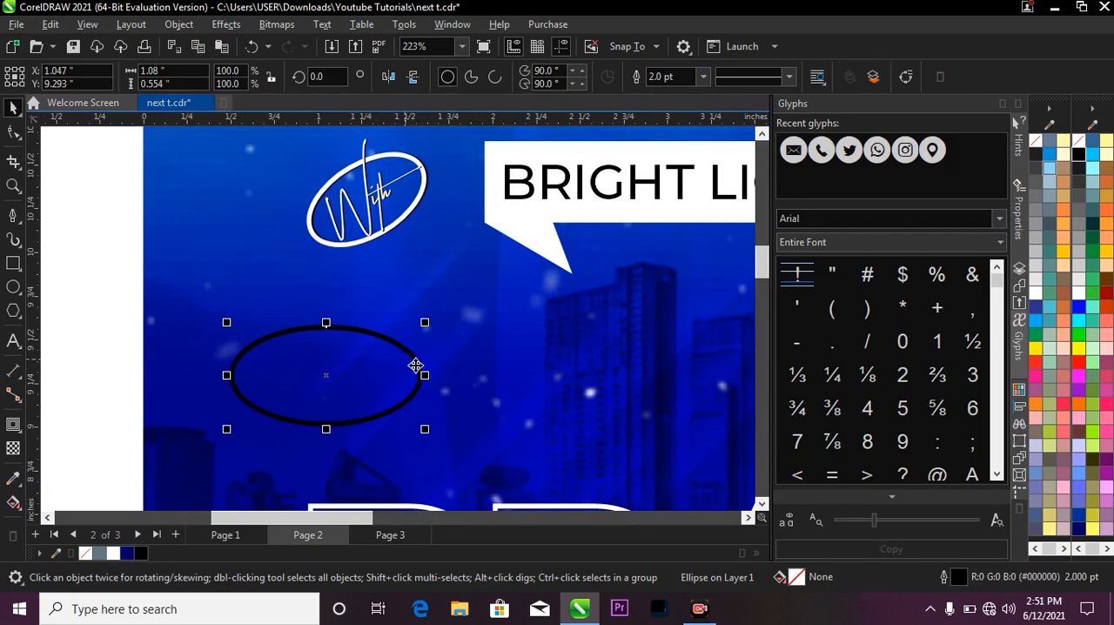
key("ctrl+z")
scroll(340, 352, "up", 1)
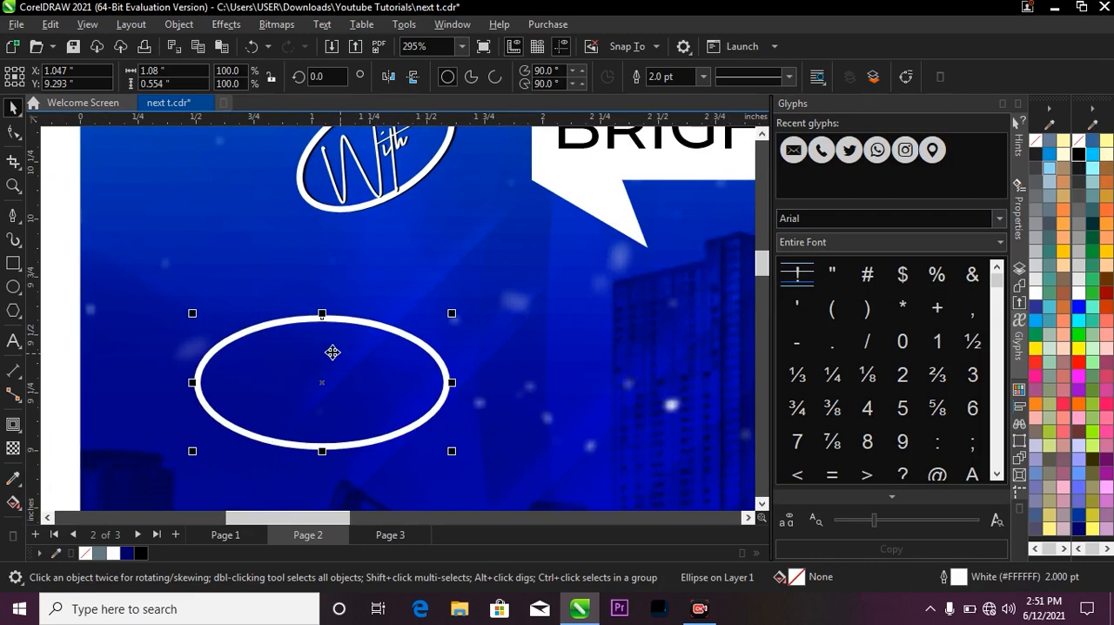
left_click_drag(332, 351, 450, 350)
scroll(415, 348, "up", 2)
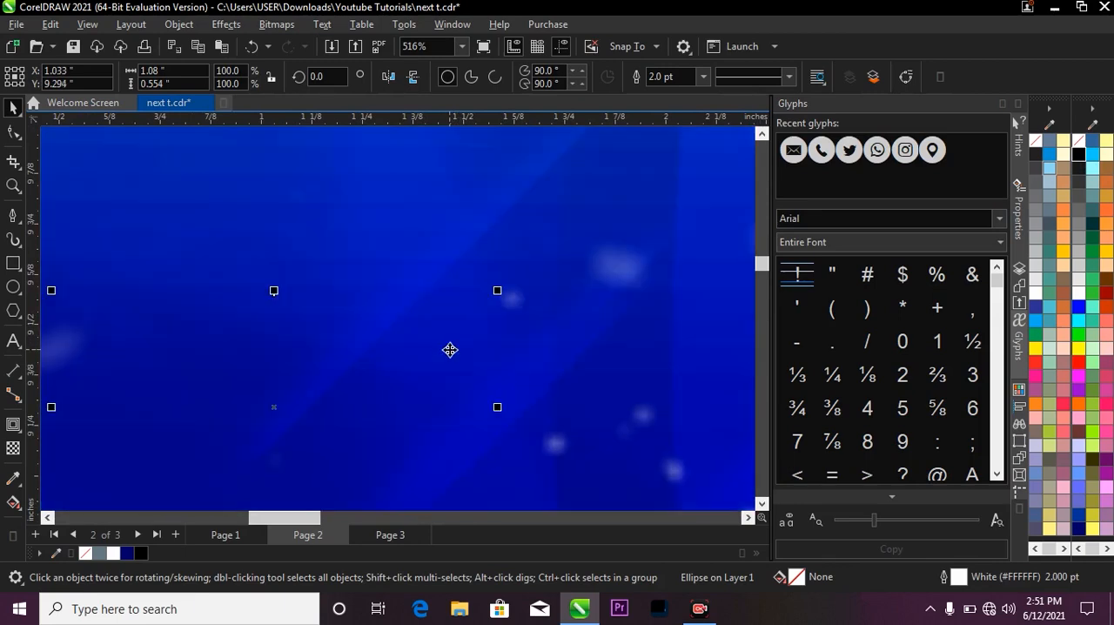
scroll(505, 311, "down", 3)
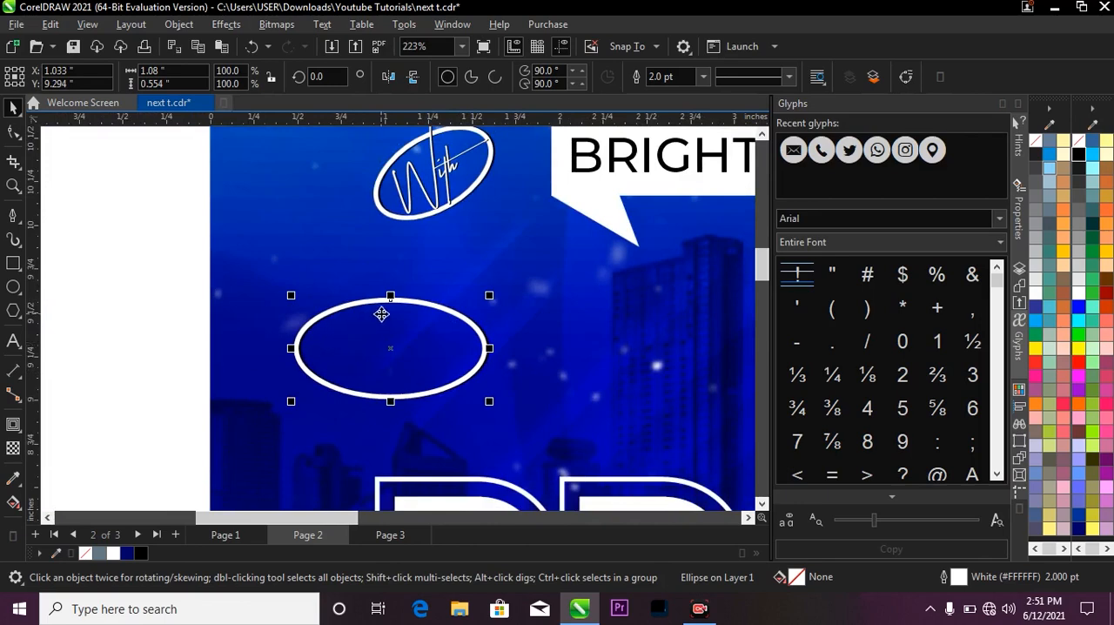
Stretch the two overlapping ellipses to about 0.61 inches tall and tilt them by about 19.3 degrees.
left_click_drag(142, 254, 483, 409)
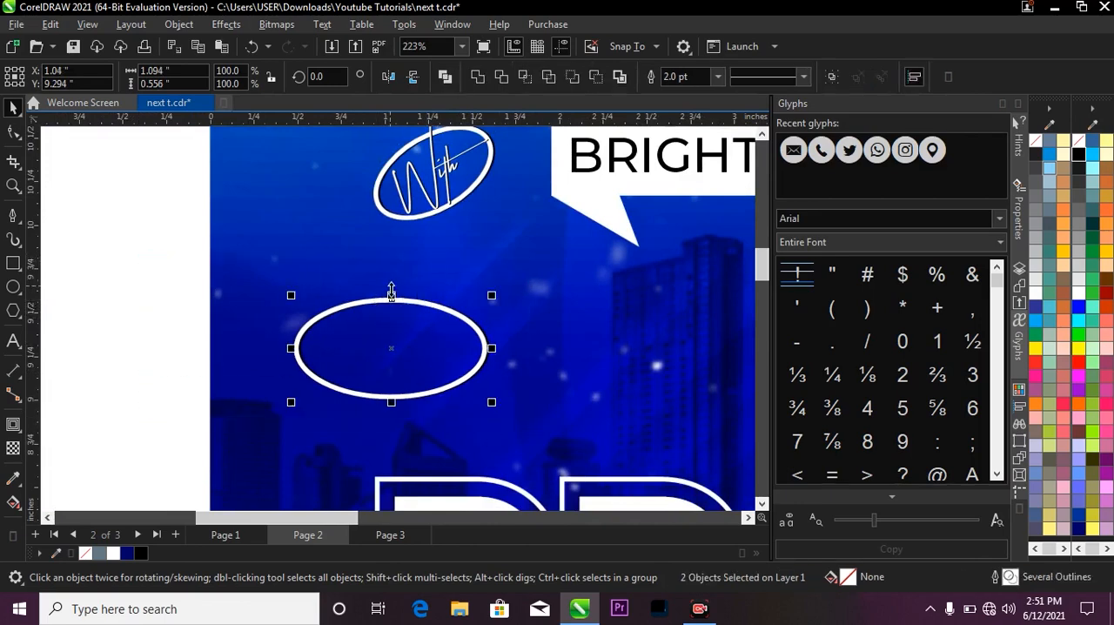
left_click_drag(392, 289, 391, 280)
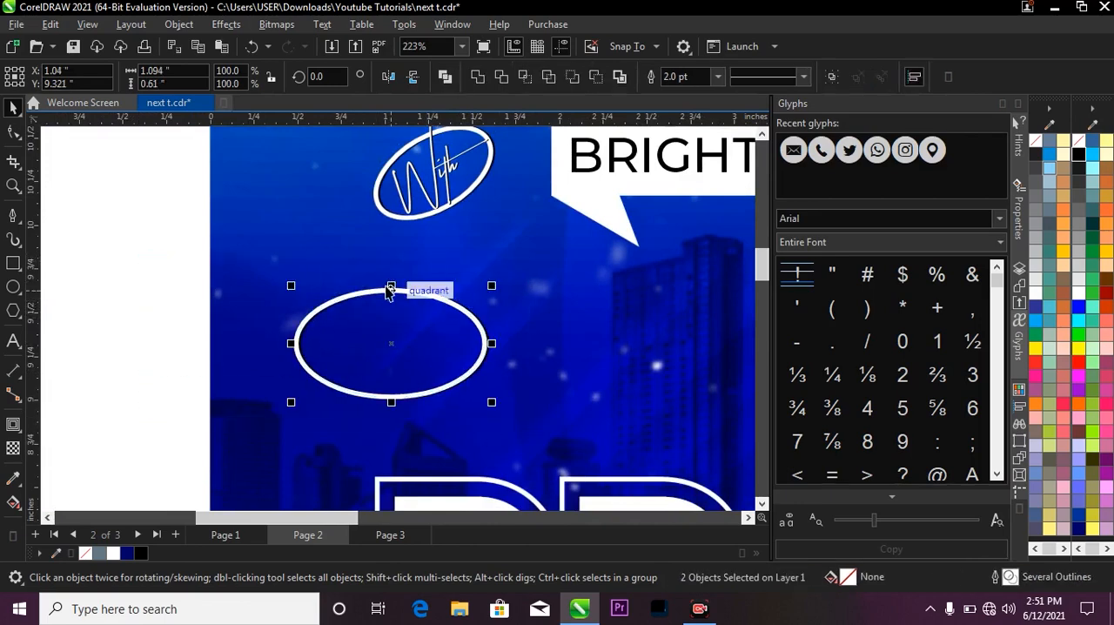
left_click_drag(493, 285, 475, 253)
scroll(466, 270, "down", 2)
scroll(448, 284, "down", 2)
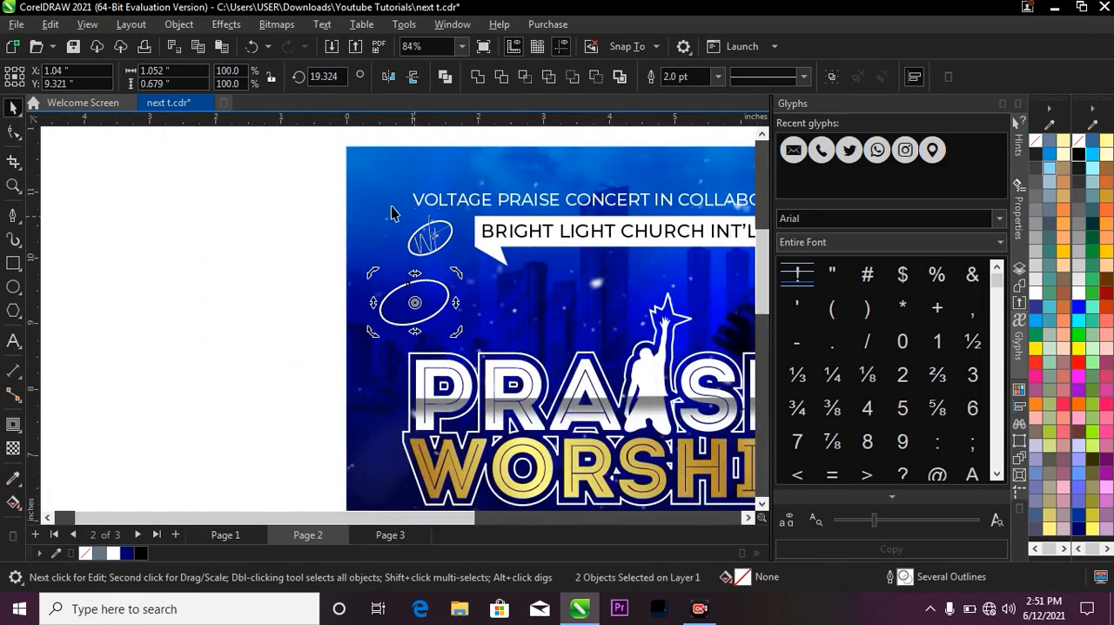
Compare the tilted ellipses with the original With badge and delete the pair below it.
scroll(422, 208, "up", 1)
key("z")
left_click_drag(367, 212, 488, 278)
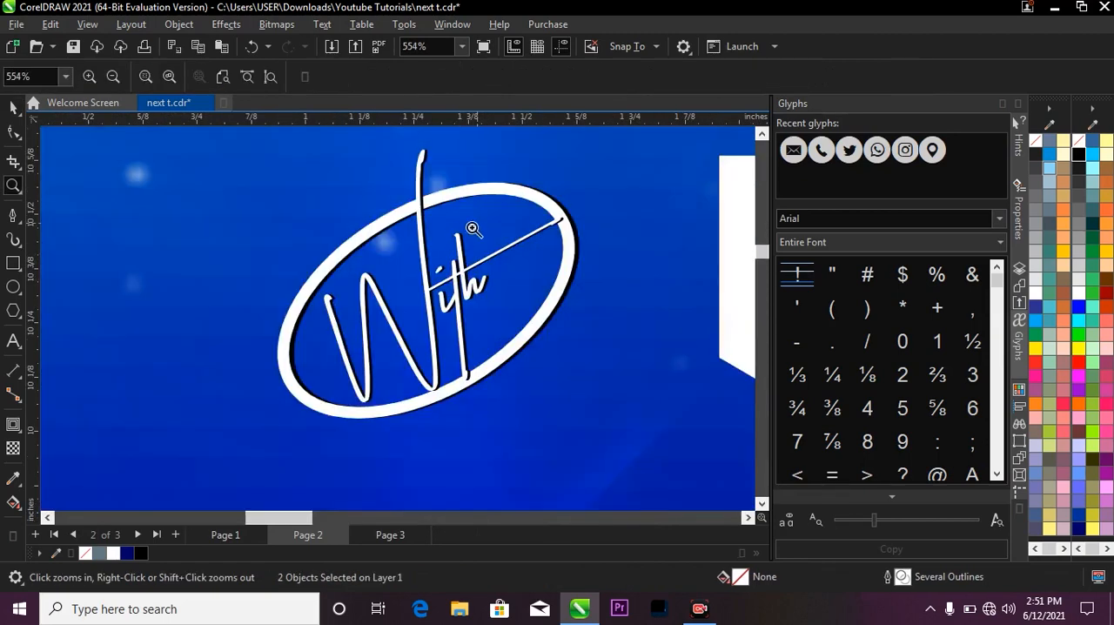
key("F3")
key("space")
left_click(314, 275)
left_click_drag(278, 275, 464, 353)
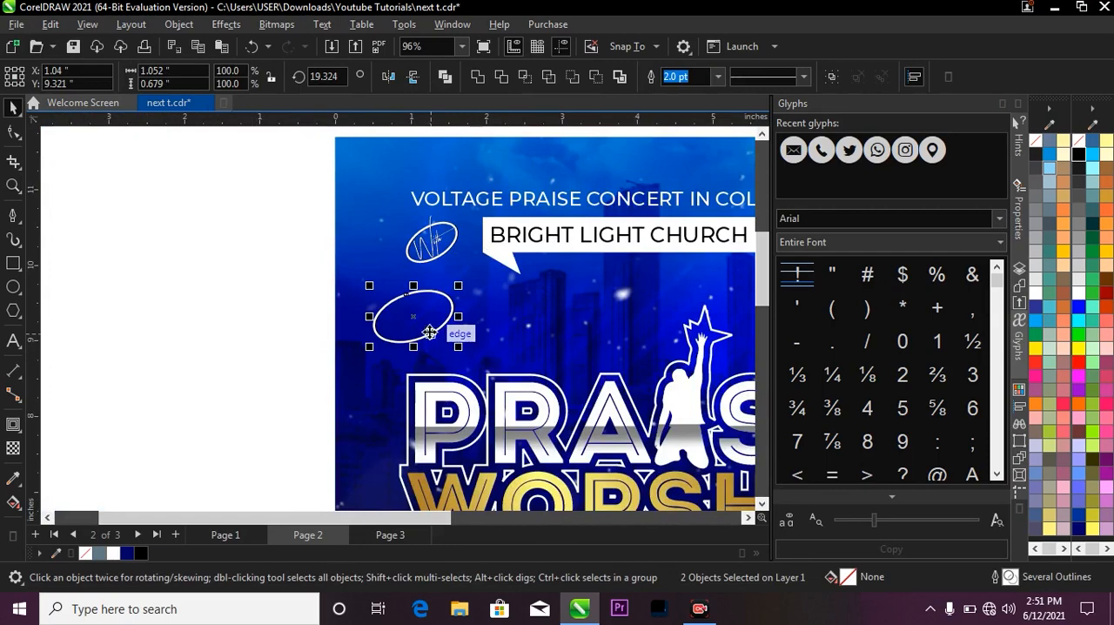
key("Delete")
Ungroup the With badge and select its handwritten lettering to check the font.
scroll(426, 230, "up", 2)
scroll(439, 248, "up", 1)
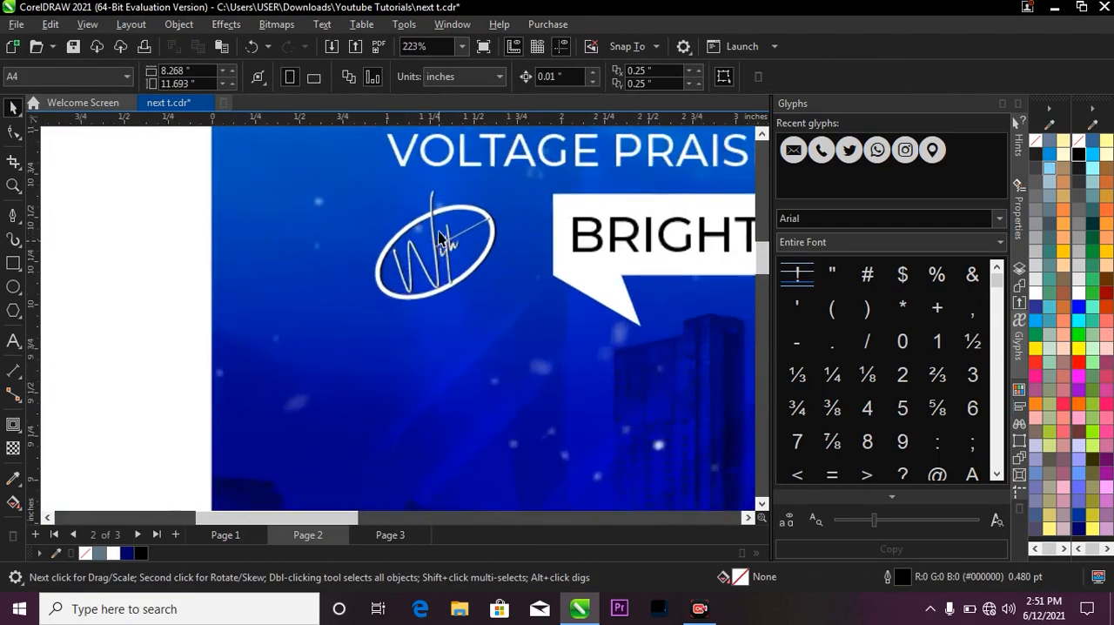
left_click(451, 249)
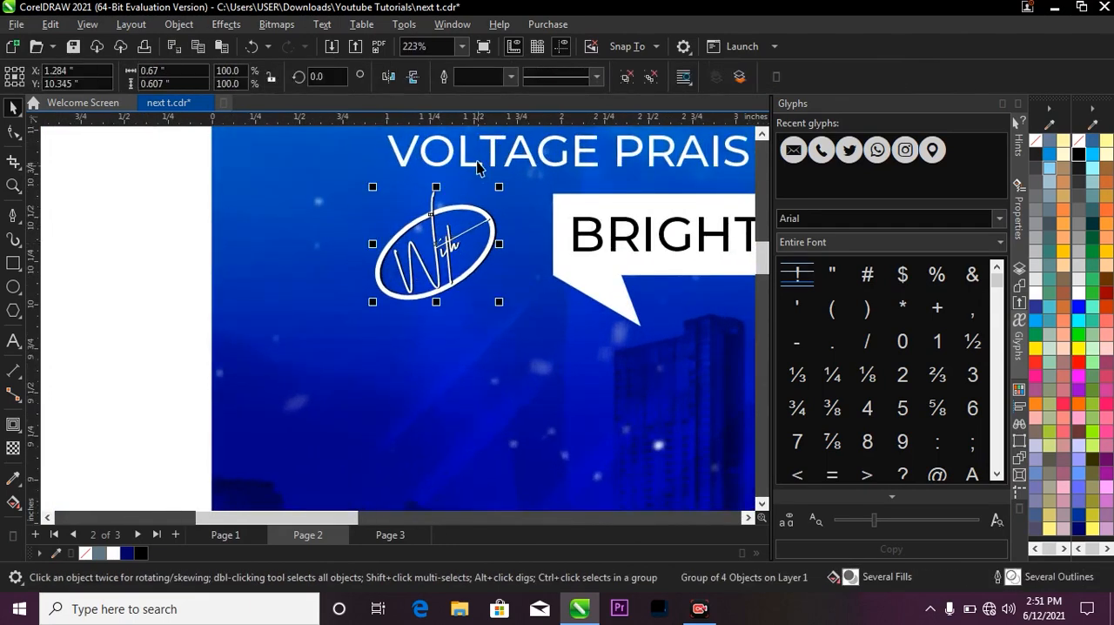
left_click(626, 76)
left_click(454, 261)
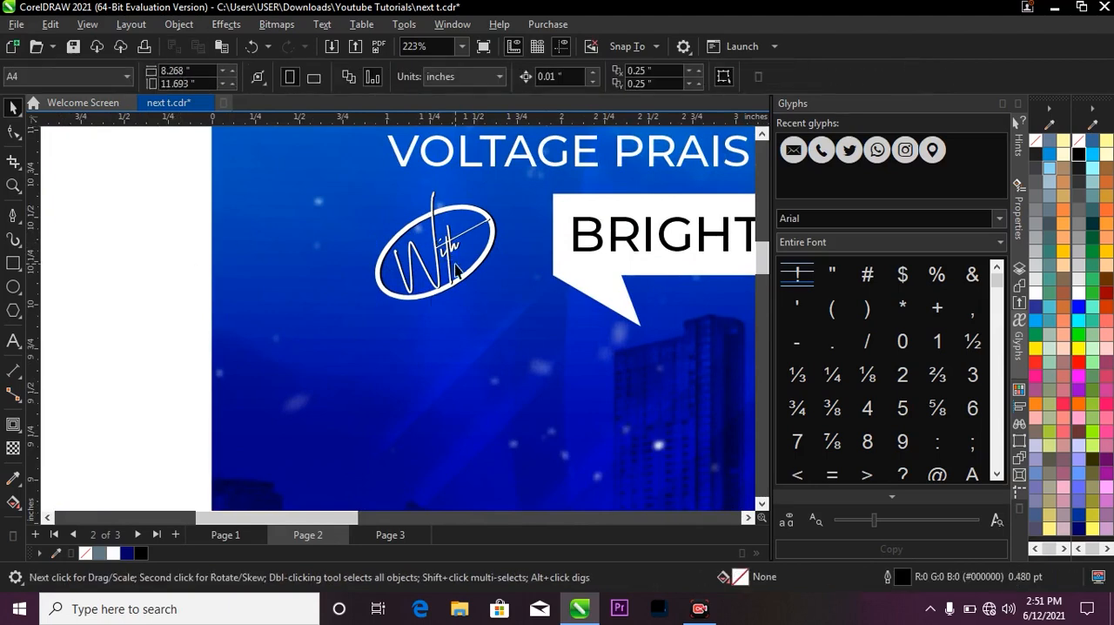
scroll(376, 206, "down", 3)
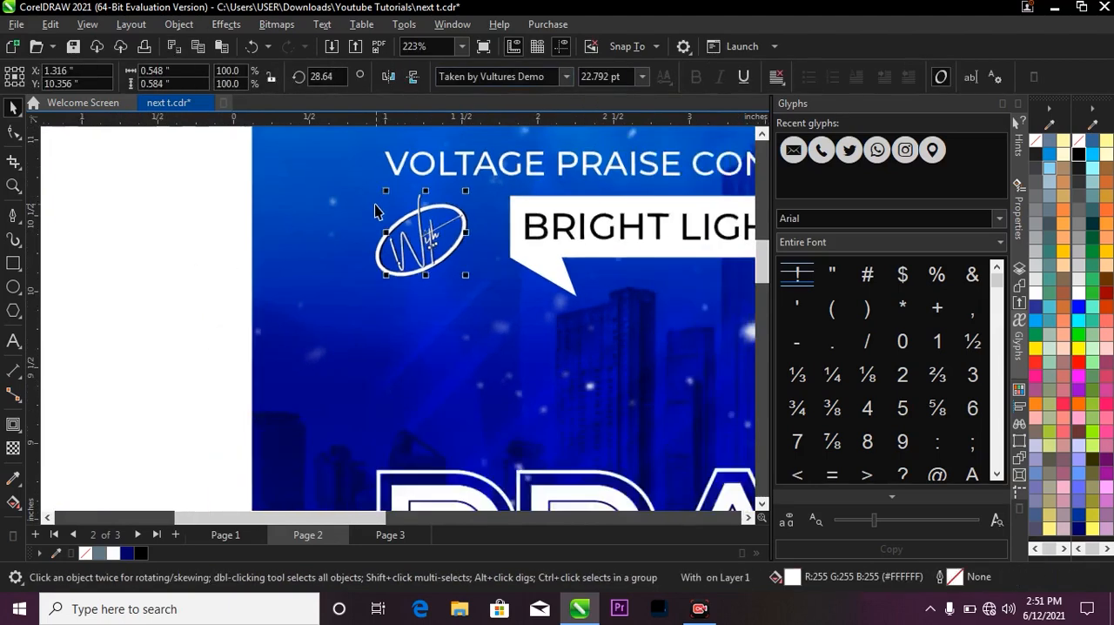
Select all four objects of the With badge and group them again.
left_click_drag(239, 209, 447, 277)
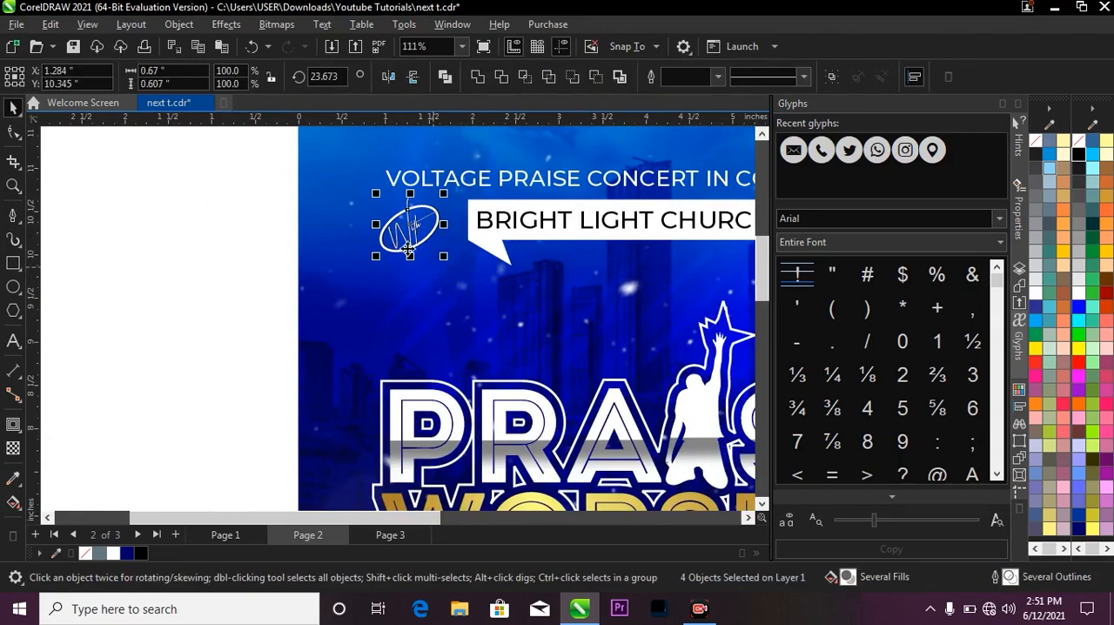
key("ctrl+g")
scroll(409, 250, "down", 3)
scroll(452, 199, "up", 2)
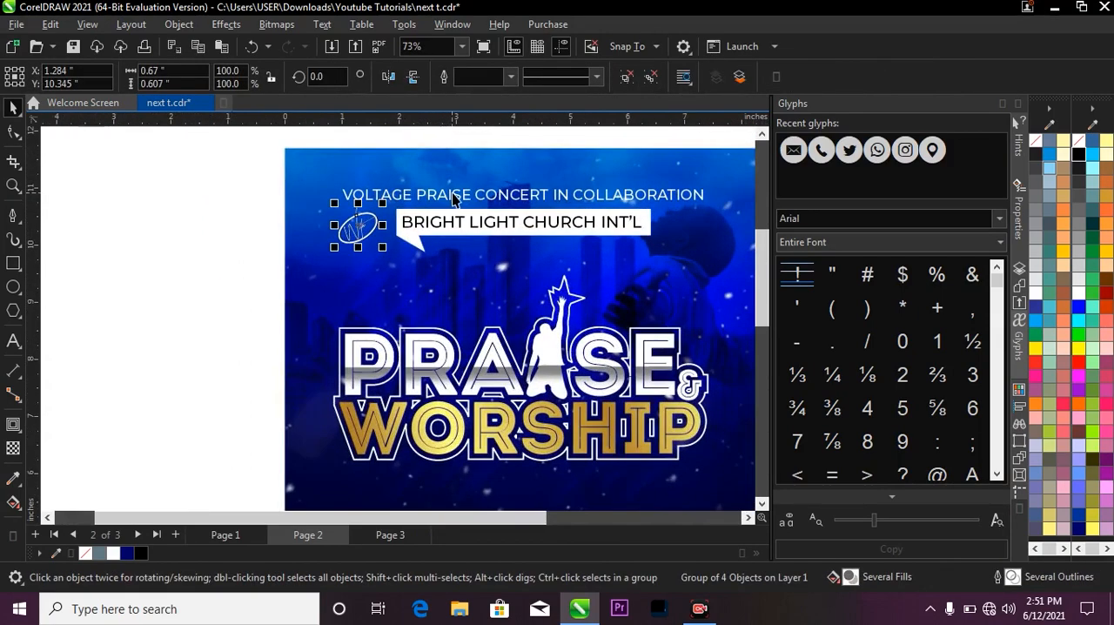
Check the fonts of the VOLTAGE PRAISE CONCERT line and the BRIGHT LIGHT CHURCH INT'L banner text.
scroll(453, 199, "up", 1)
left_click(436, 196)
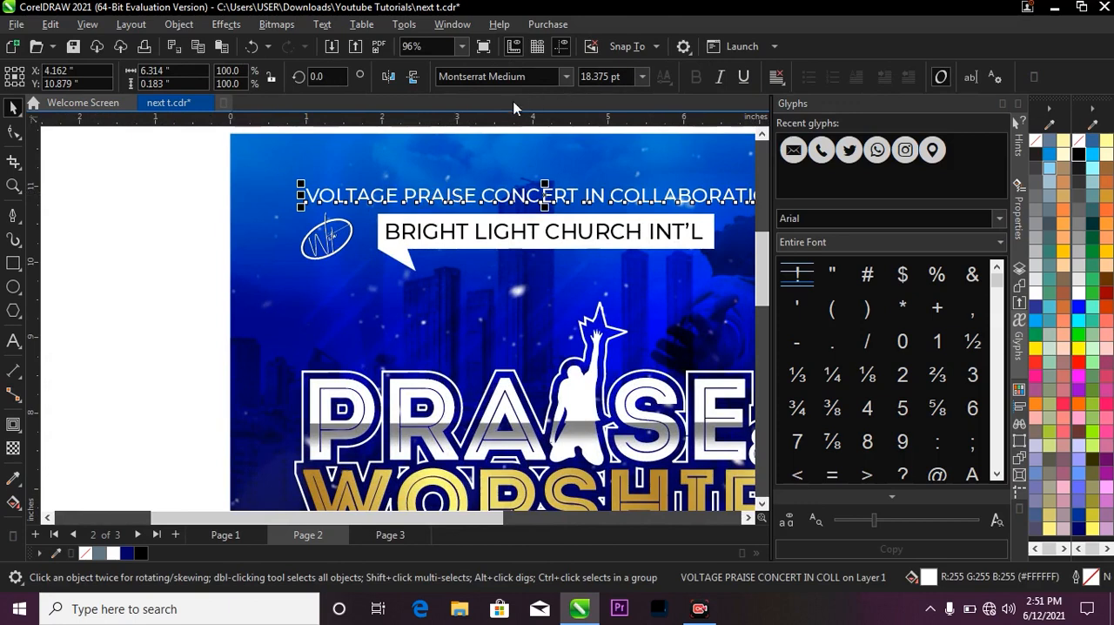
left_click(564, 239)
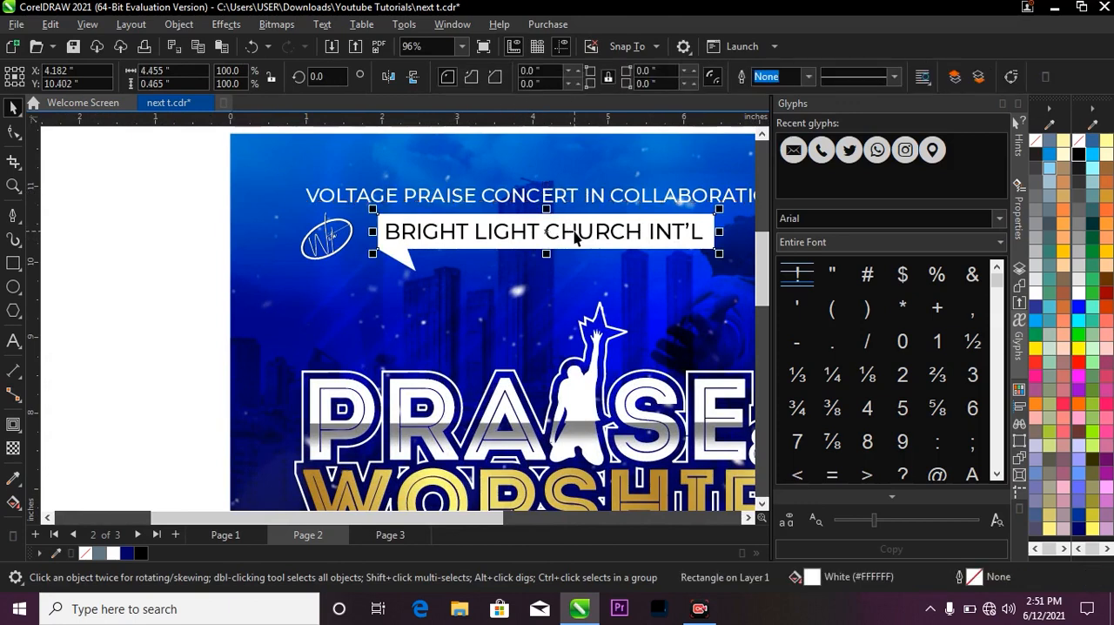
left_click(573, 237)
left_click(491, 77)
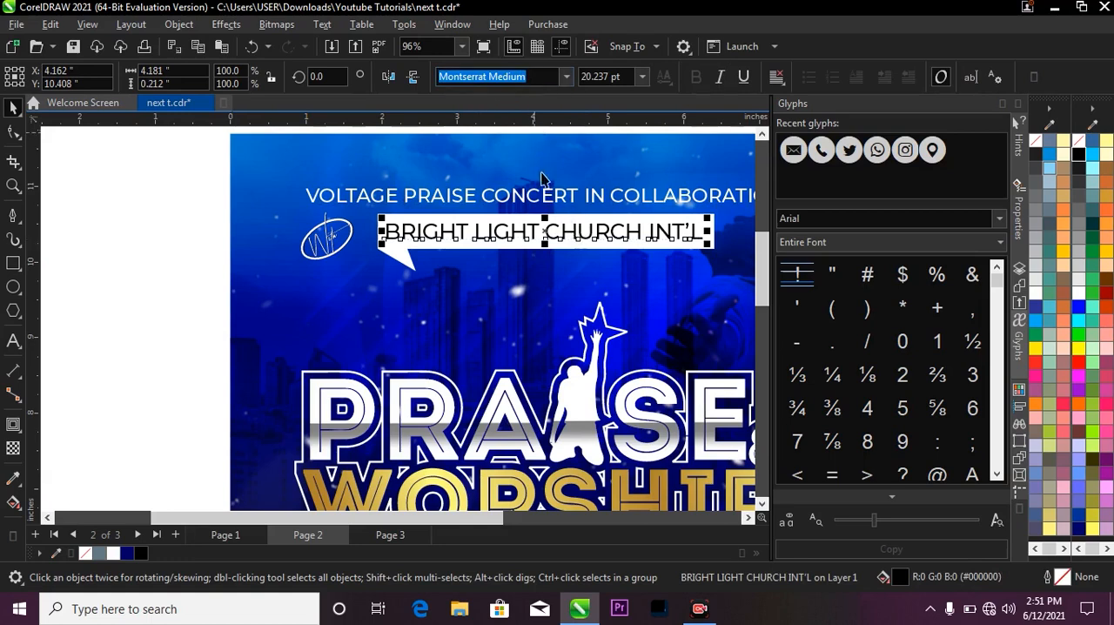
key("F2")
key("F3")
left_click_drag(207, 241, 670, 484)
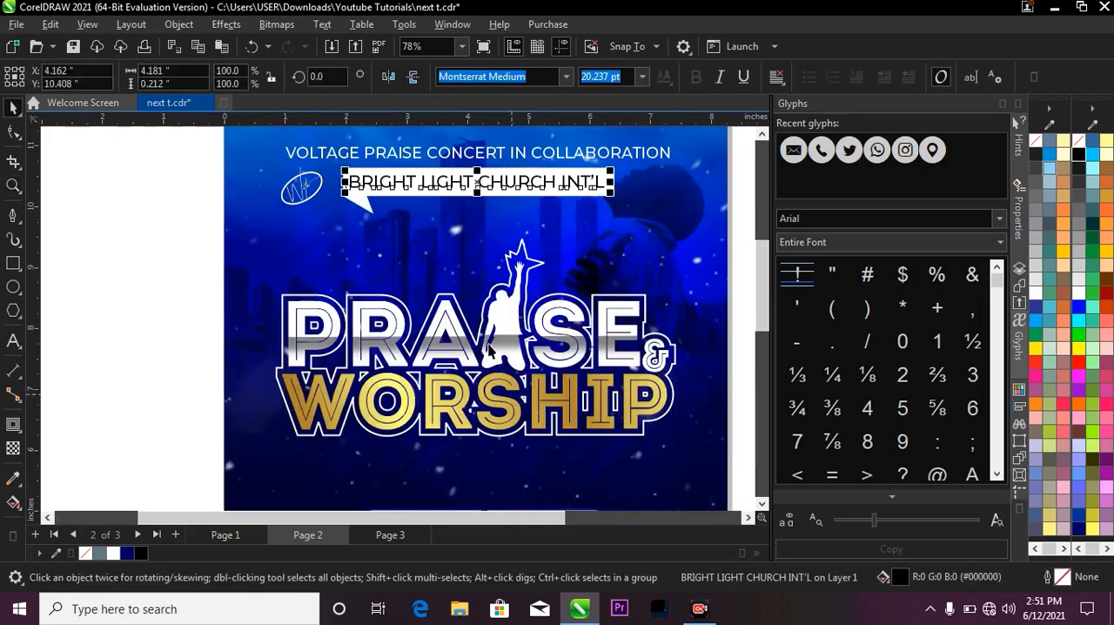
Ungroup the PRAISE & WORSHIP title artwork, including its nested group of four objects.
scroll(666, 330, "down", 2)
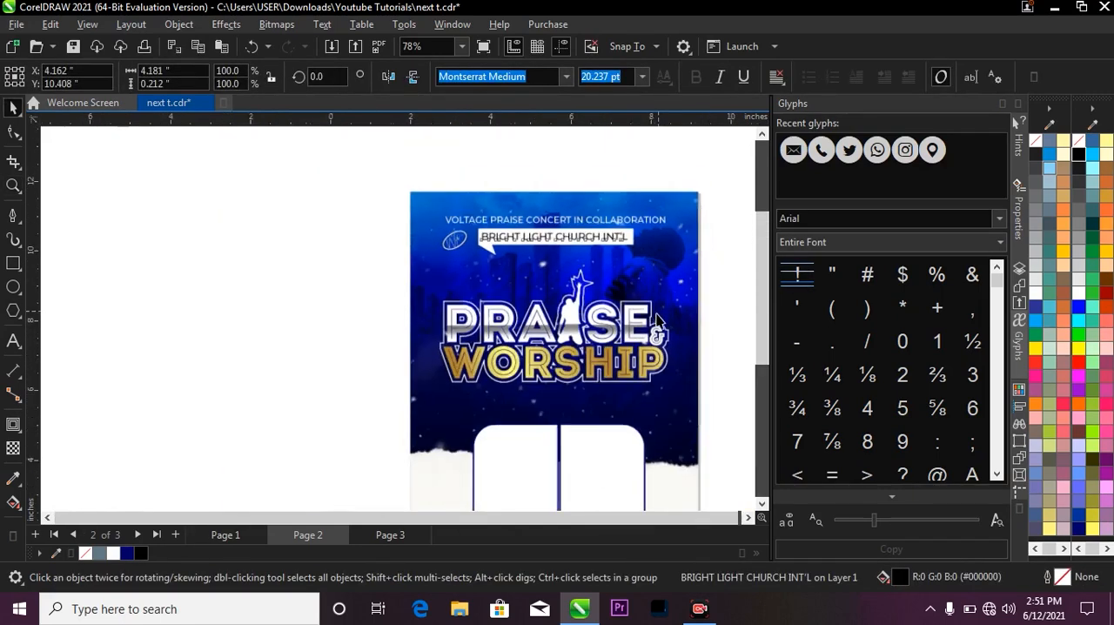
left_click(506, 341)
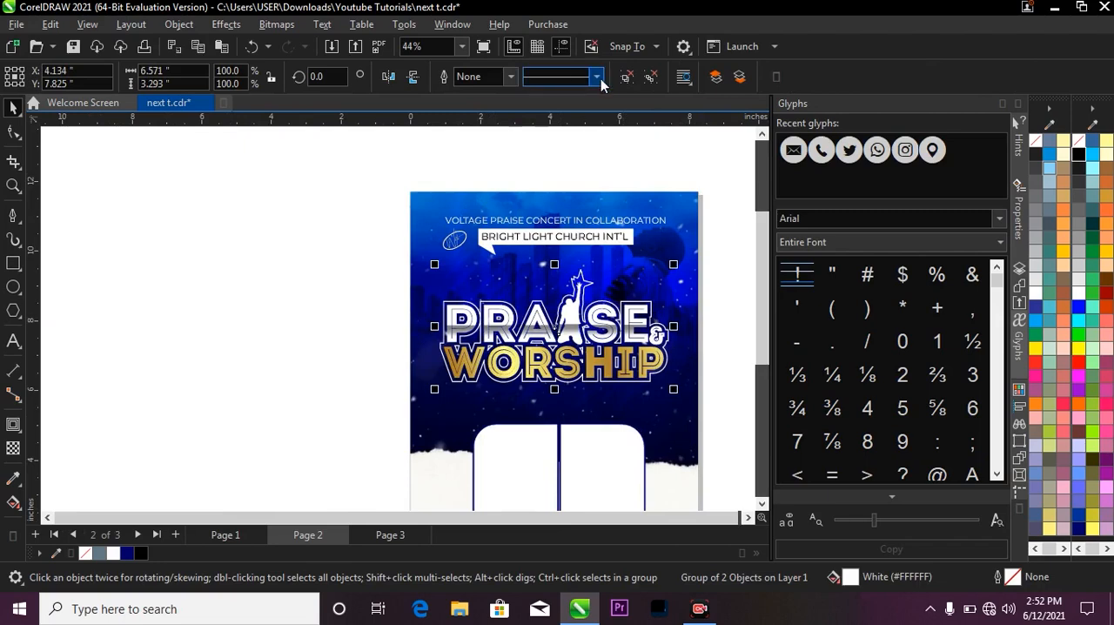
left_click(666, 375, "ctrl")
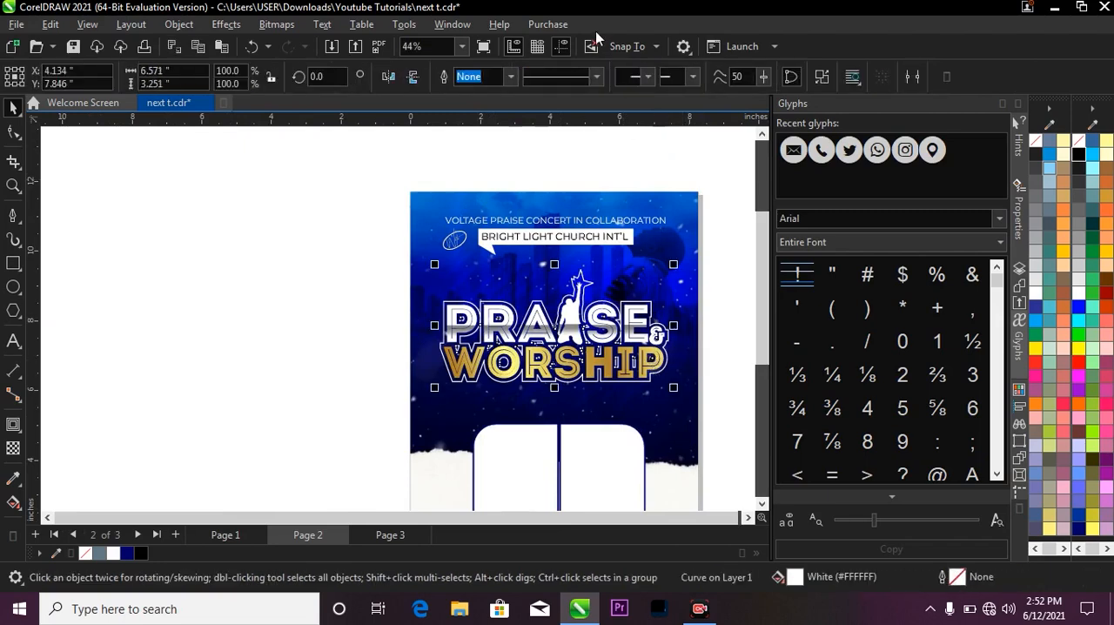
scroll(634, 348, "up", 2)
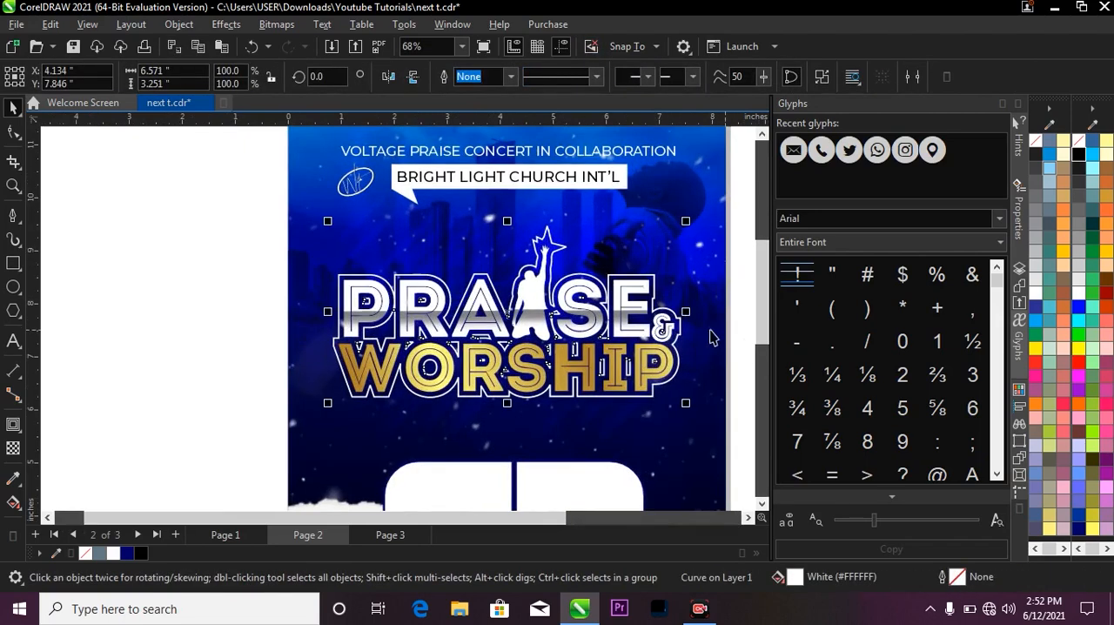
left_click(661, 331)
left_click(663, 346)
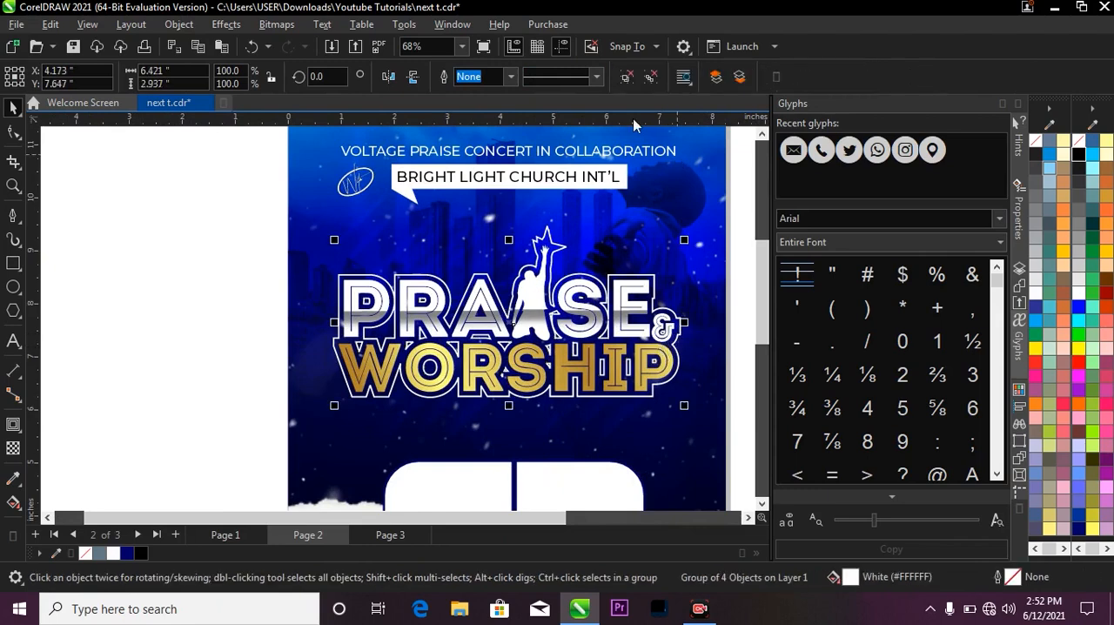
left_click(626, 78)
Select the white PRA SE text in the title and open its font list to examine the typeface.
left_click(229, 249)
left_click(359, 302)
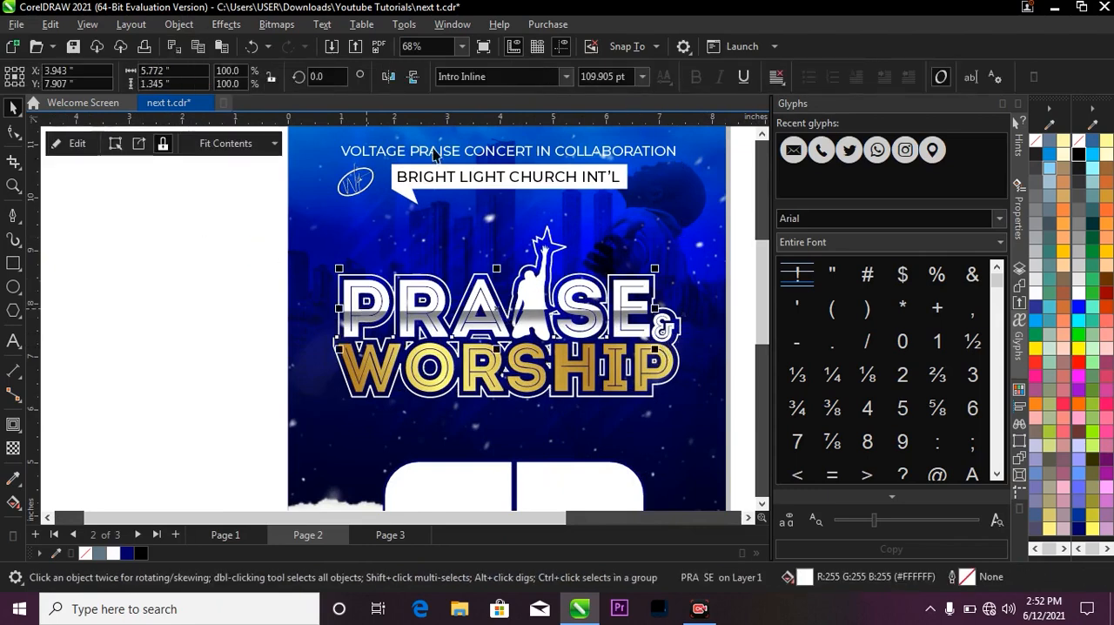
left_click(566, 76)
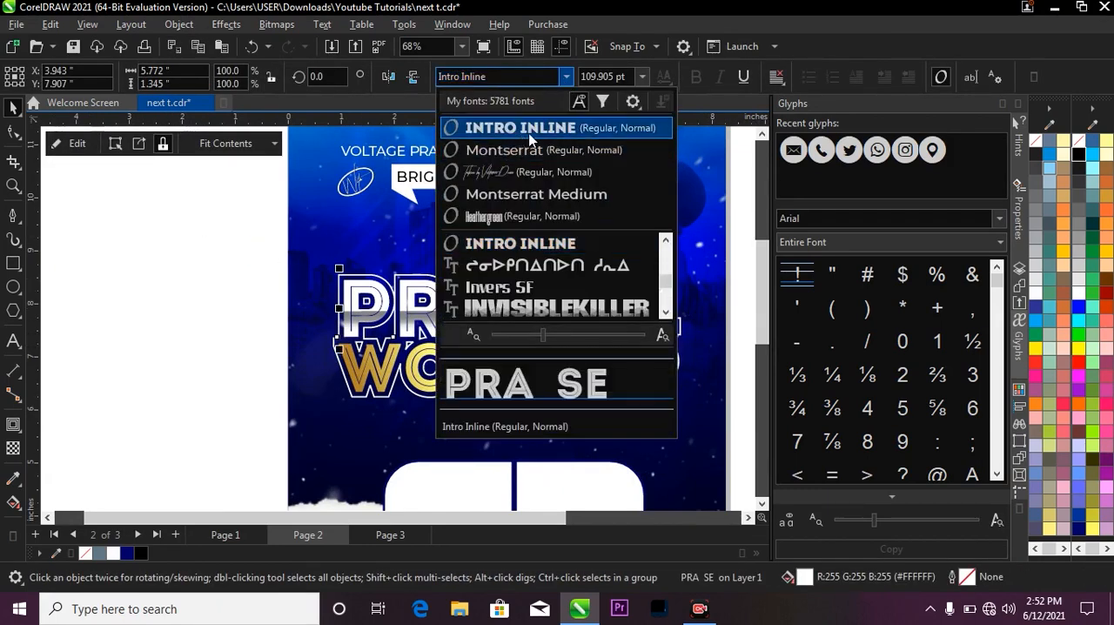
Close the font list, select all five PRAISE & WORSHIP title objects and group them.
left_click(470, 127)
scroll(352, 247, "down", 3)
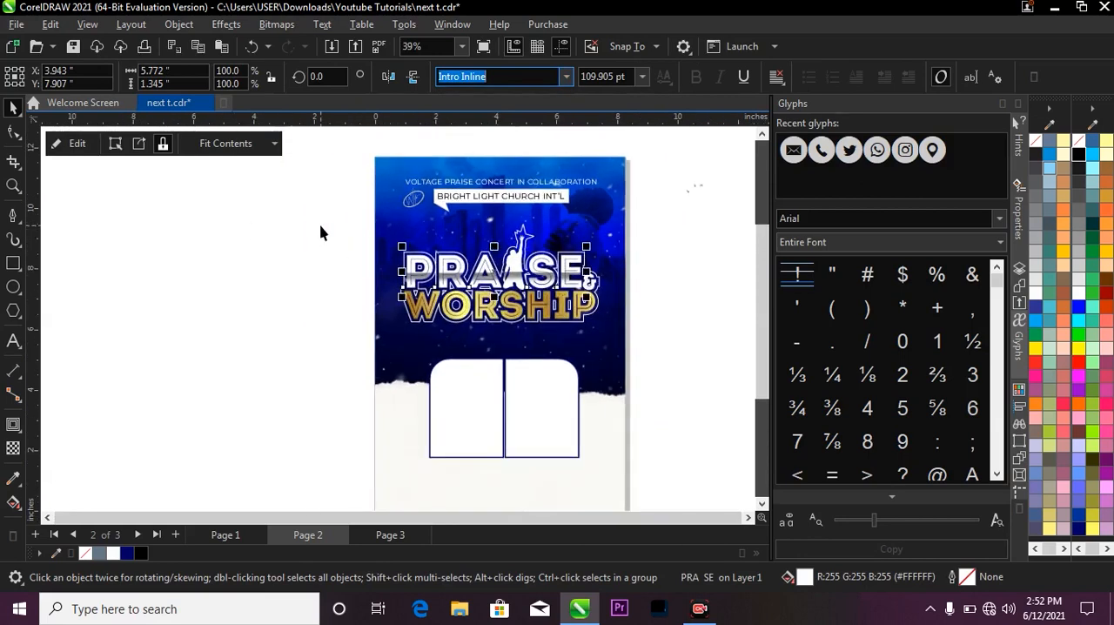
left_click_drag(320, 232, 644, 348)
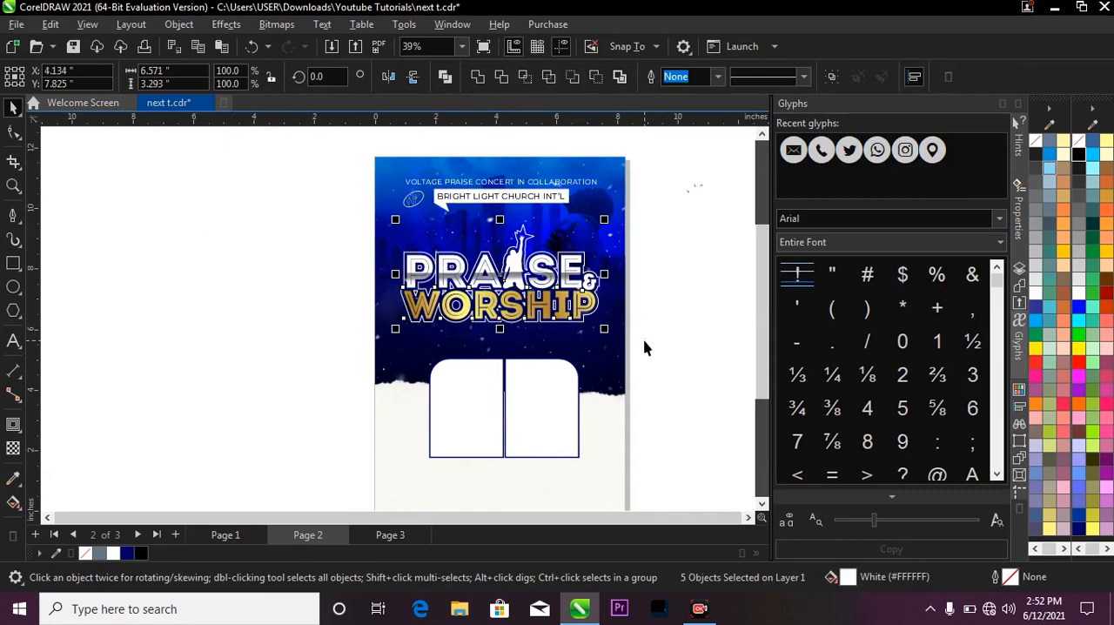
key("ctrl+g")
left_click(656, 292)
scroll(527, 223, "down", 3)
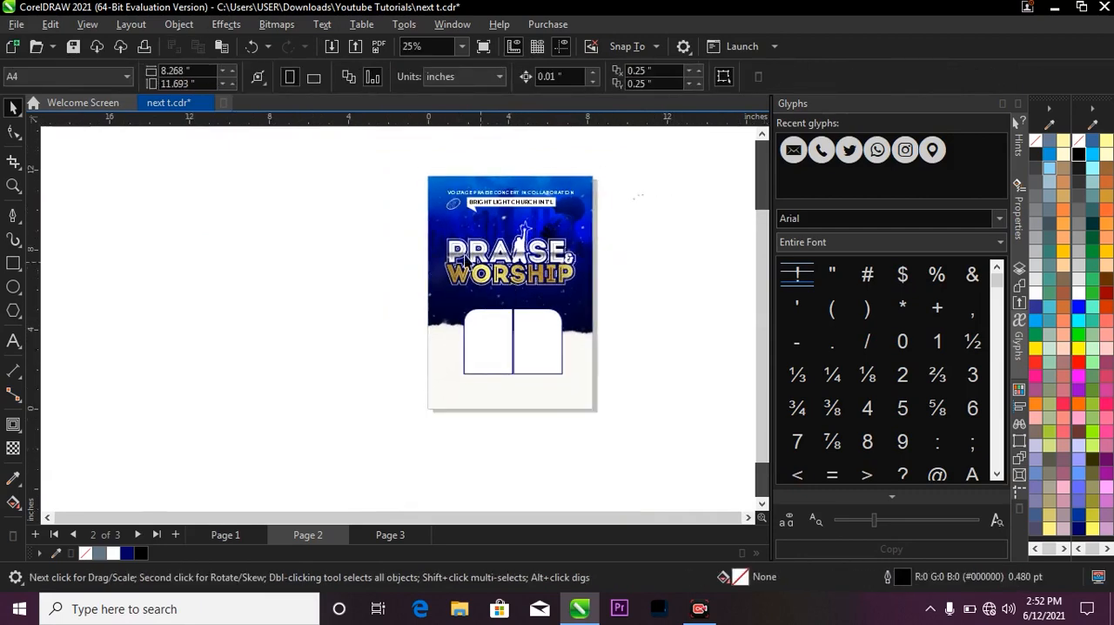
Enlarge the grouped PRAISE & WORSHIP title proportionally to about 6.8 inches wide.
scroll(448, 222, "up", 2)
left_click_drag(361, 206, 620, 311)
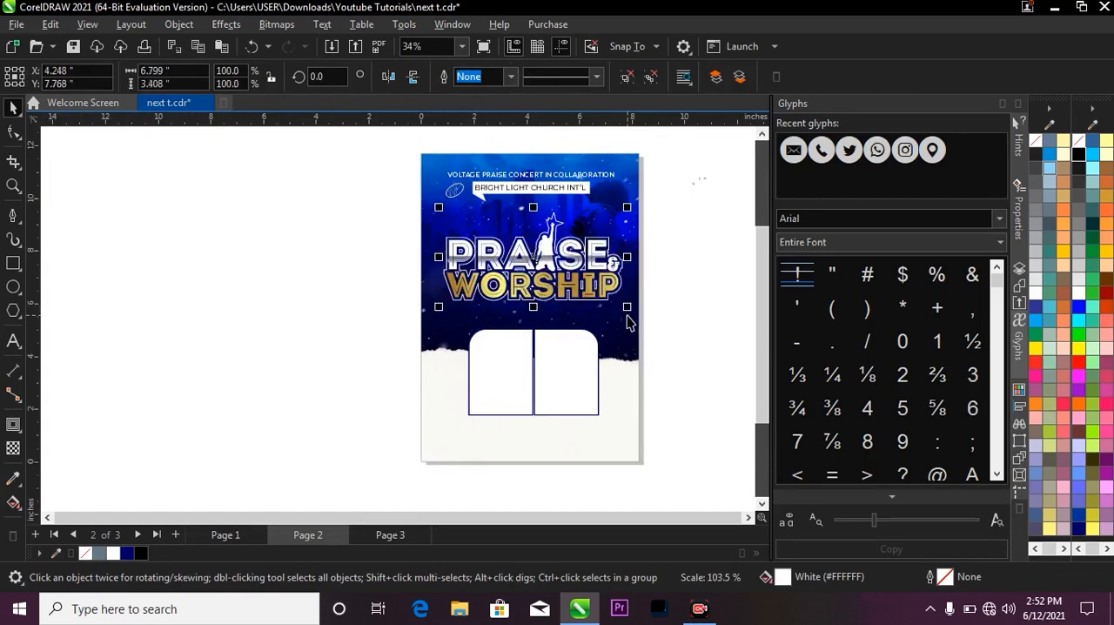
left_click(627, 315, "shift")
left_click(677, 303)
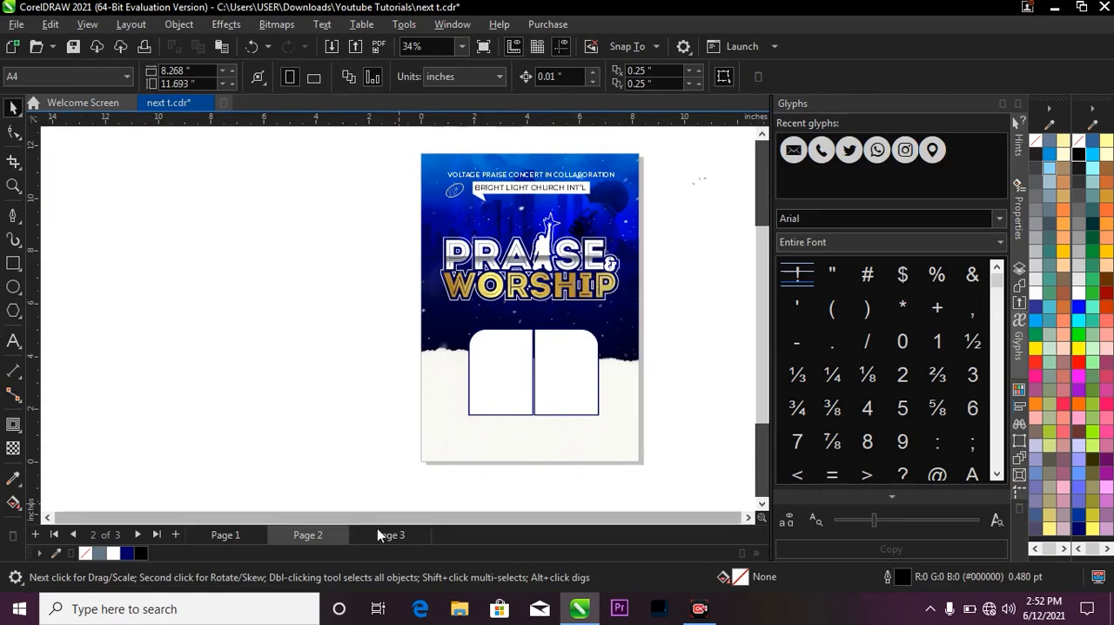
Add the text "present" in 24 pt Arial between the church banner and the PRAISE & WORSHIP title.
scroll(393, 228, "up", 2)
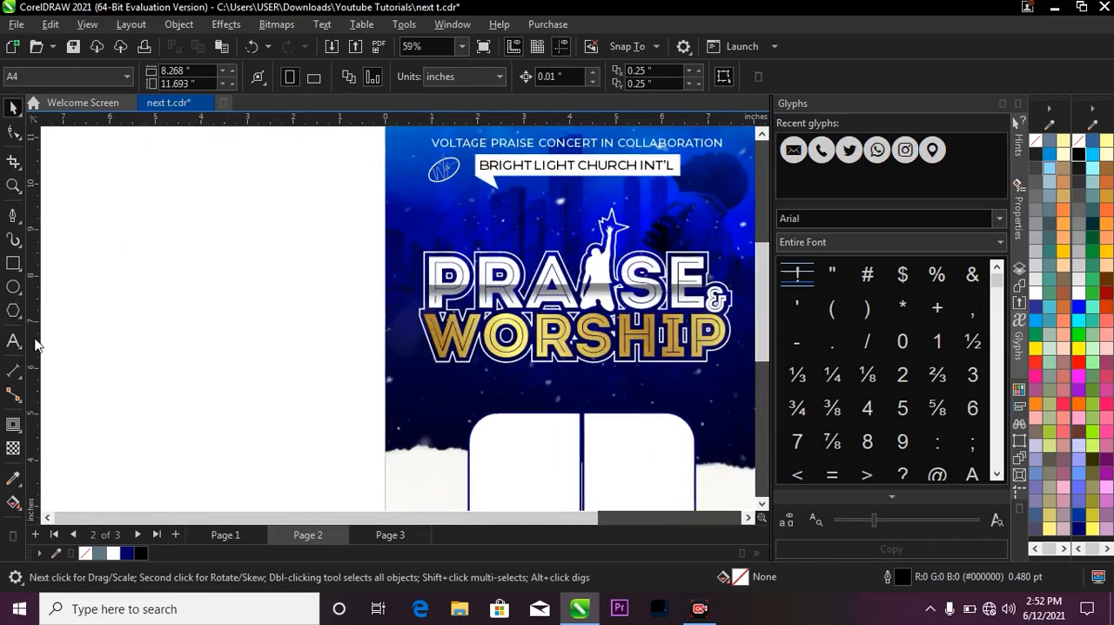
left_click(13, 341)
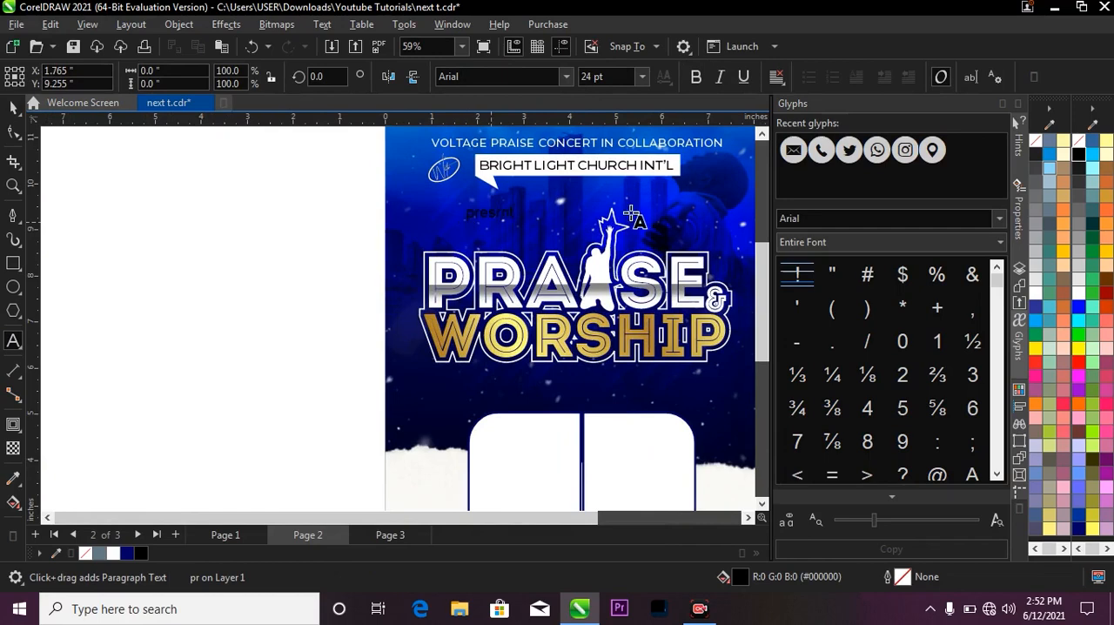
scroll(522, 210, "up", 2)
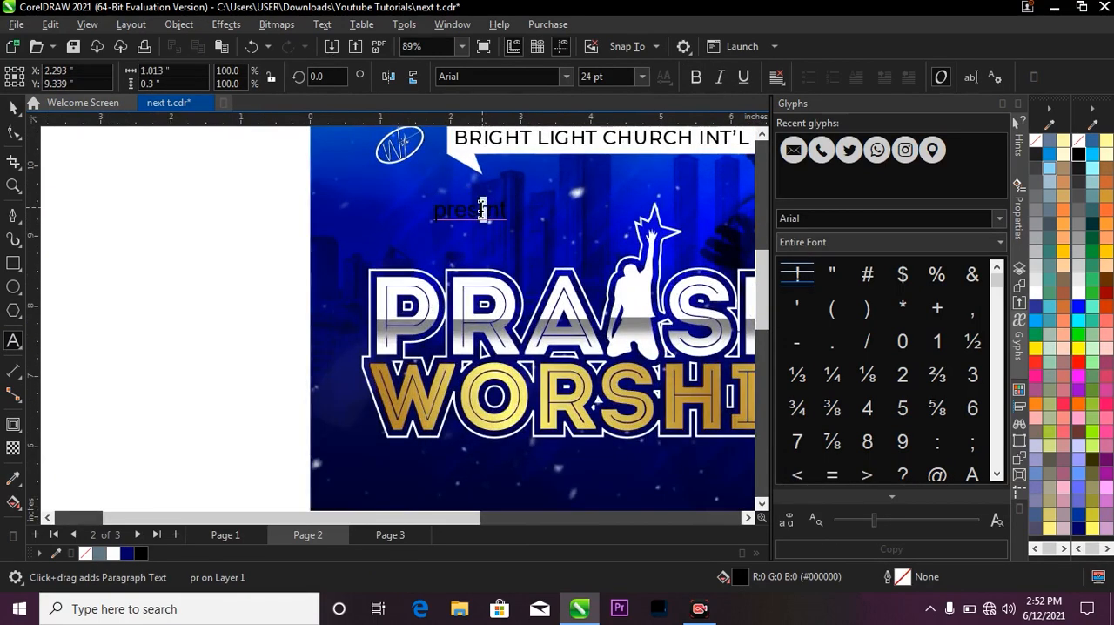
left_click(483, 210)
type("esent")
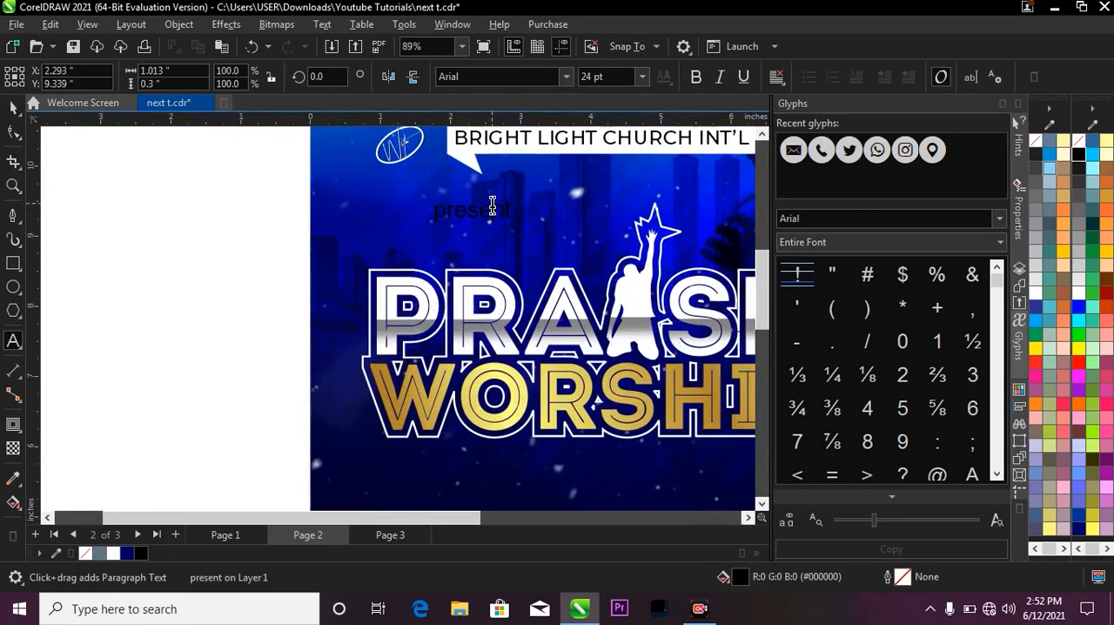
Fill the "present" text with yellow.
key("ctrl+space")
scroll(488, 211, "up", 1)
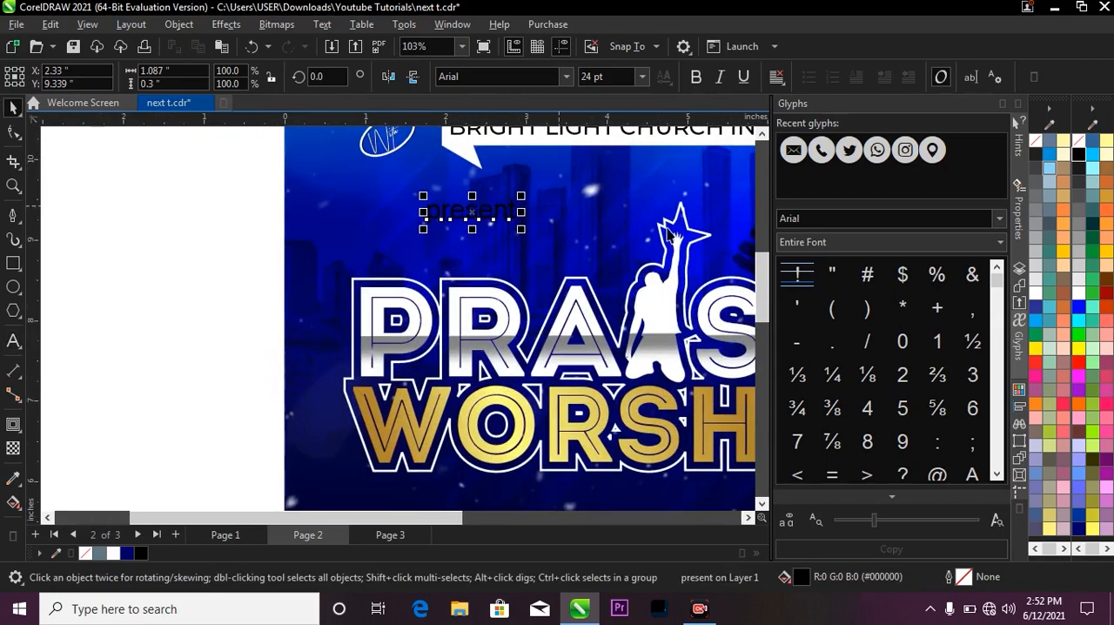
left_click(1079, 350)
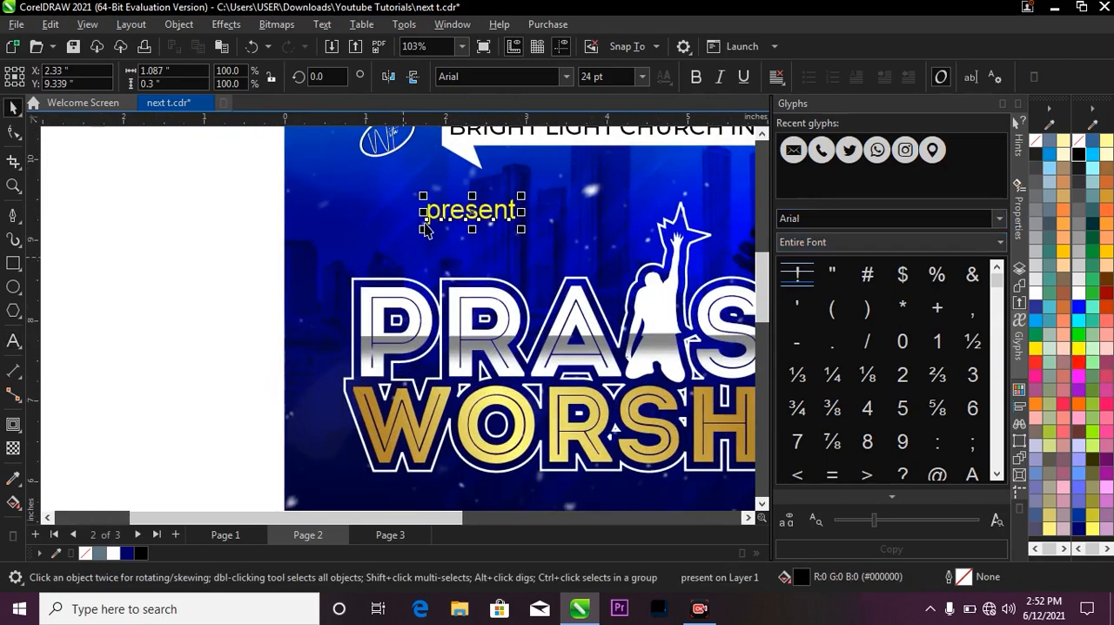
scroll(437, 179, "down", 1)
scroll(436, 180, "down", 1)
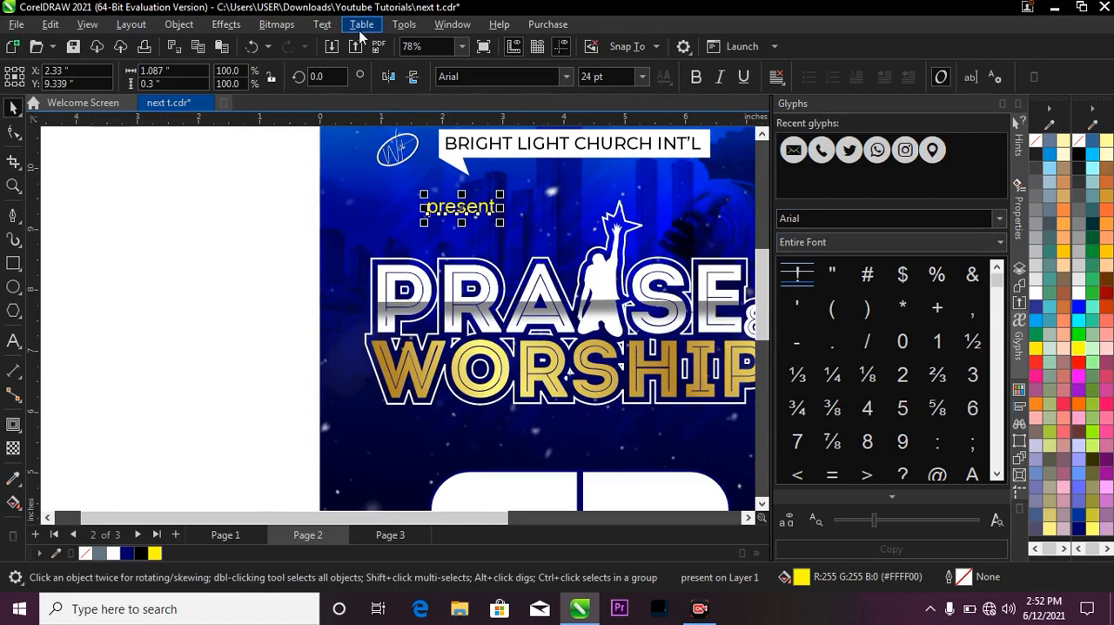
Change the "present" text to uppercase and move it down and right, closer to the PRAISE lettering.
left_click(322, 23)
key("Escape")
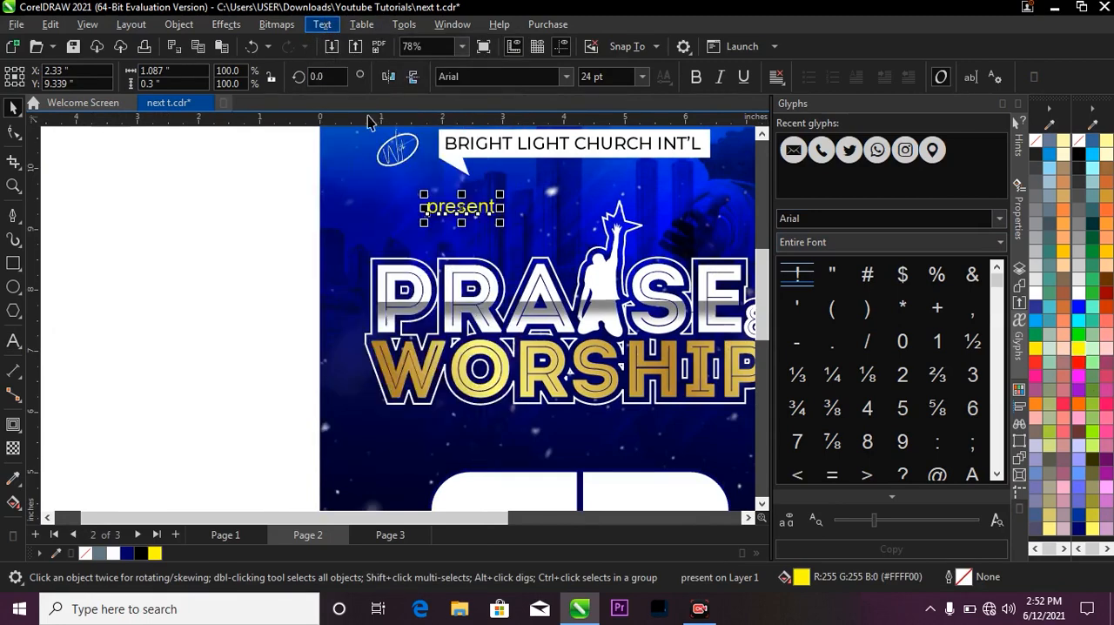
left_click(322, 23)
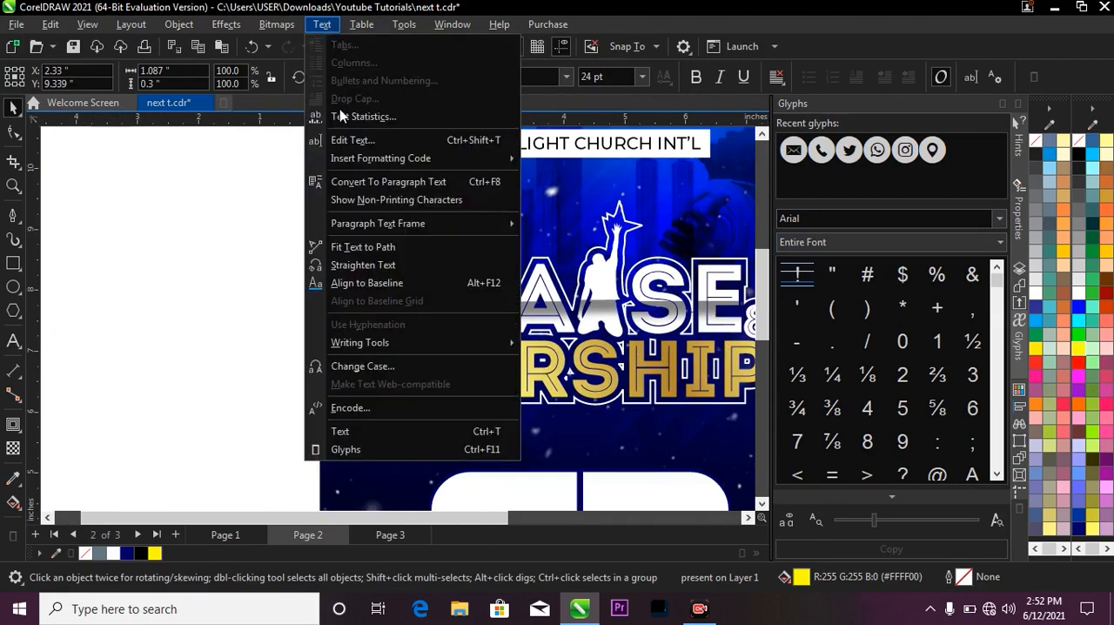
left_click(378, 367)
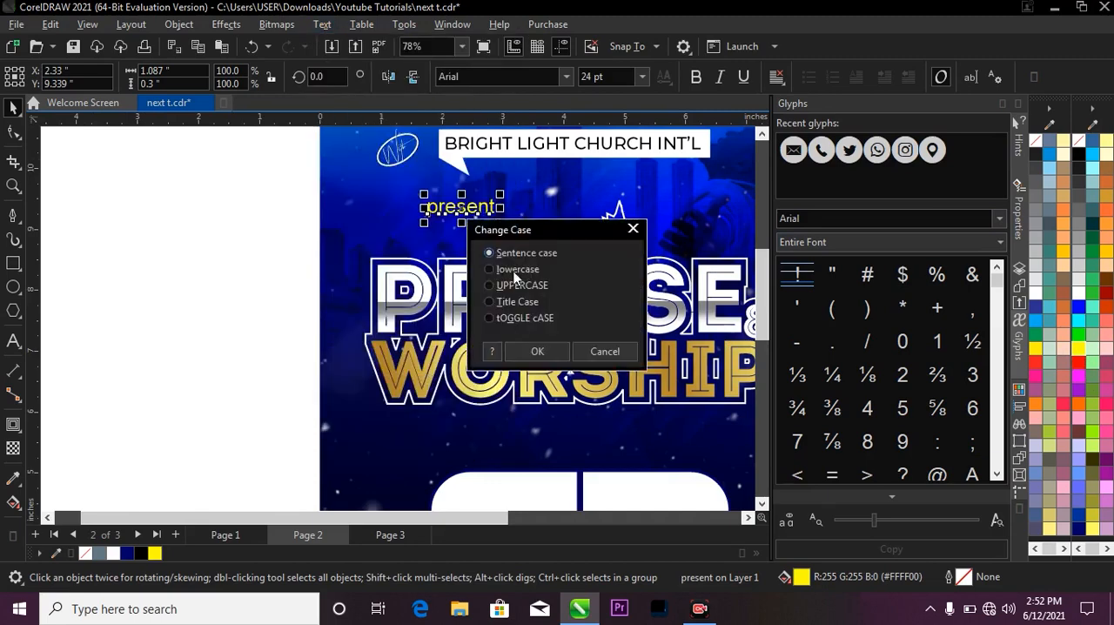
left_click(521, 287)
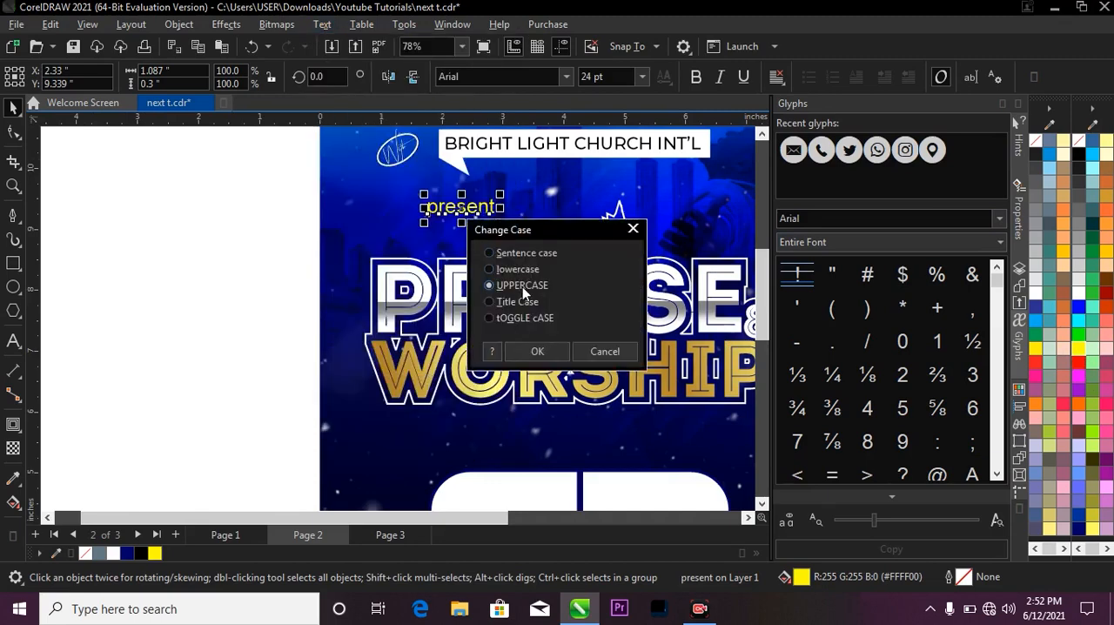
left_click(539, 352)
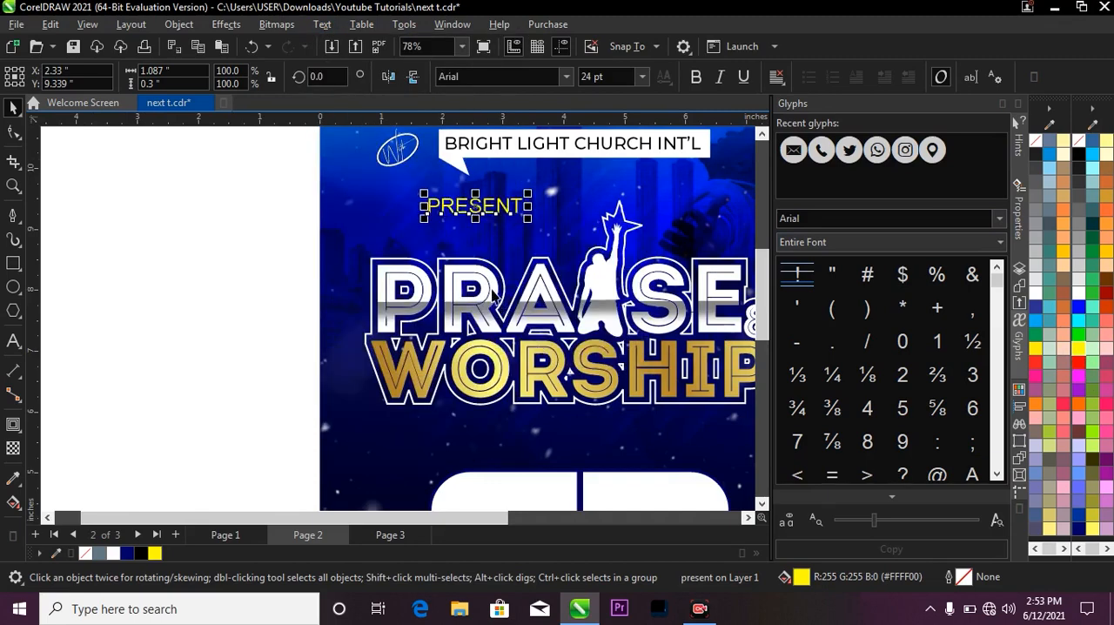
left_click_drag(477, 205, 522, 229)
Draw a square of about 0.238 inch right after the PRESENT text, filled yellow with no outline.
scroll(522, 229, "down", 2)
key("z")
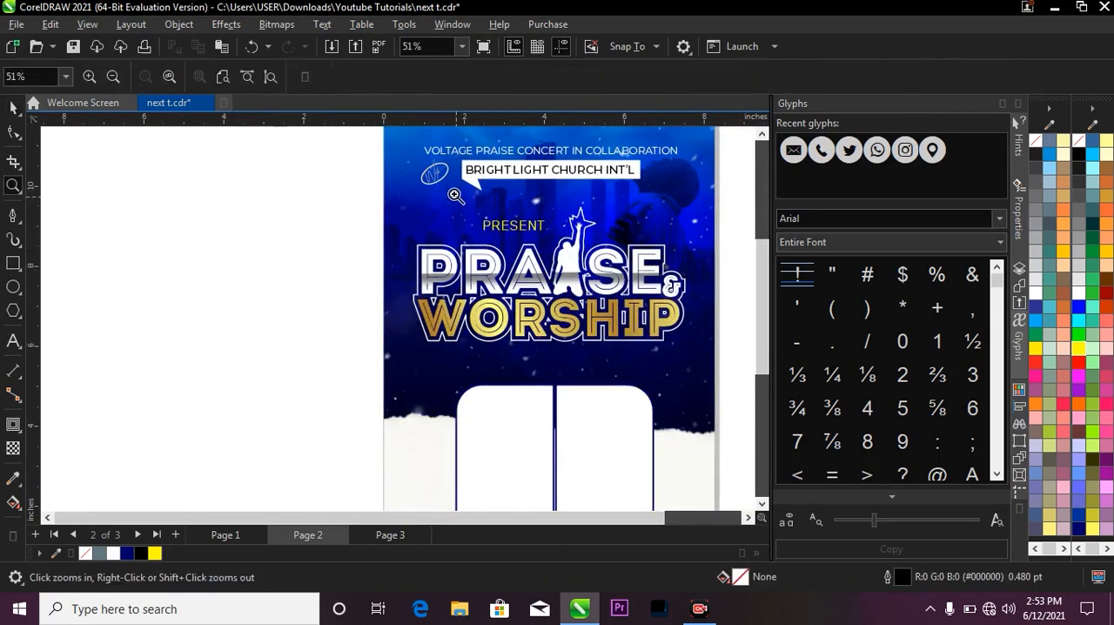
left_click_drag(335, 189, 664, 309)
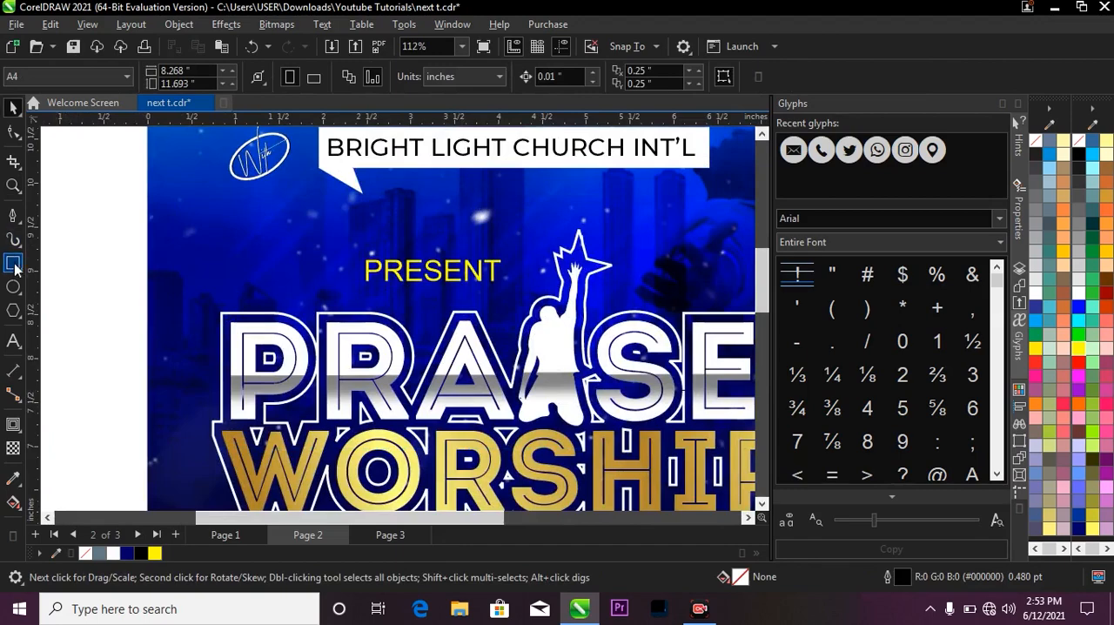
left_click(13, 262)
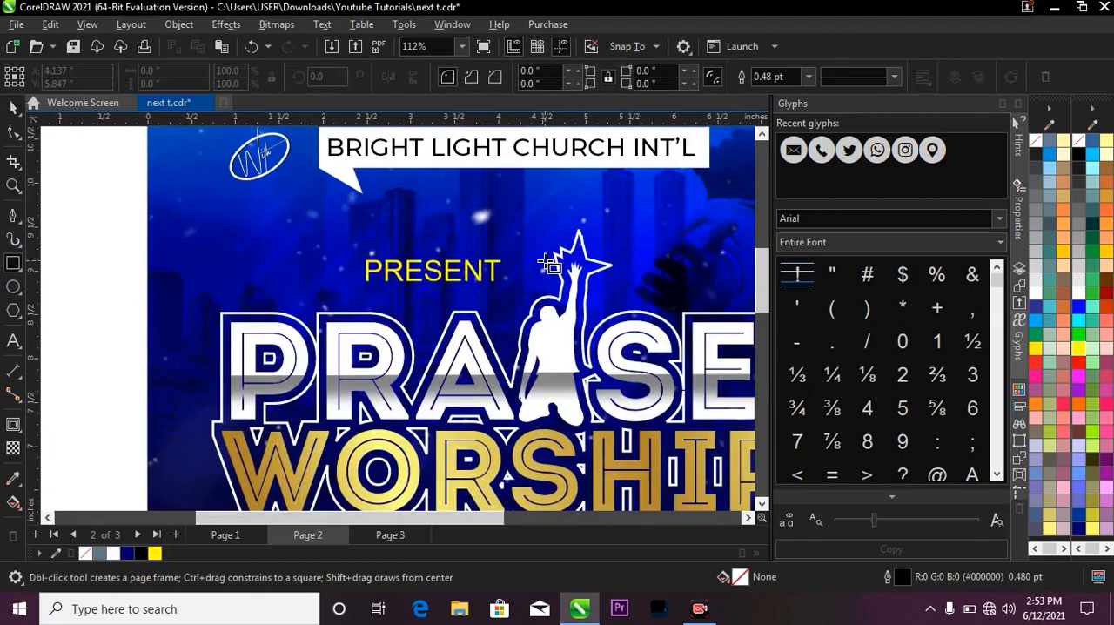
scroll(514, 264, "up", 2)
left_click_drag(493, 259, 507, 279)
scroll(499, 274, "up", 1)
key("space")
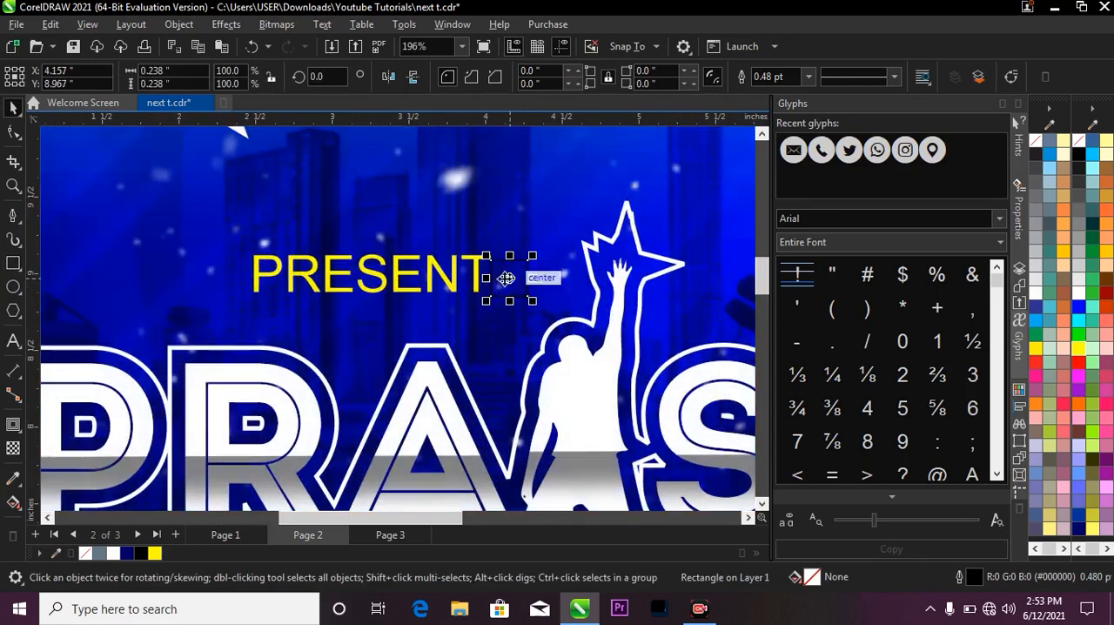
left_click(154, 554)
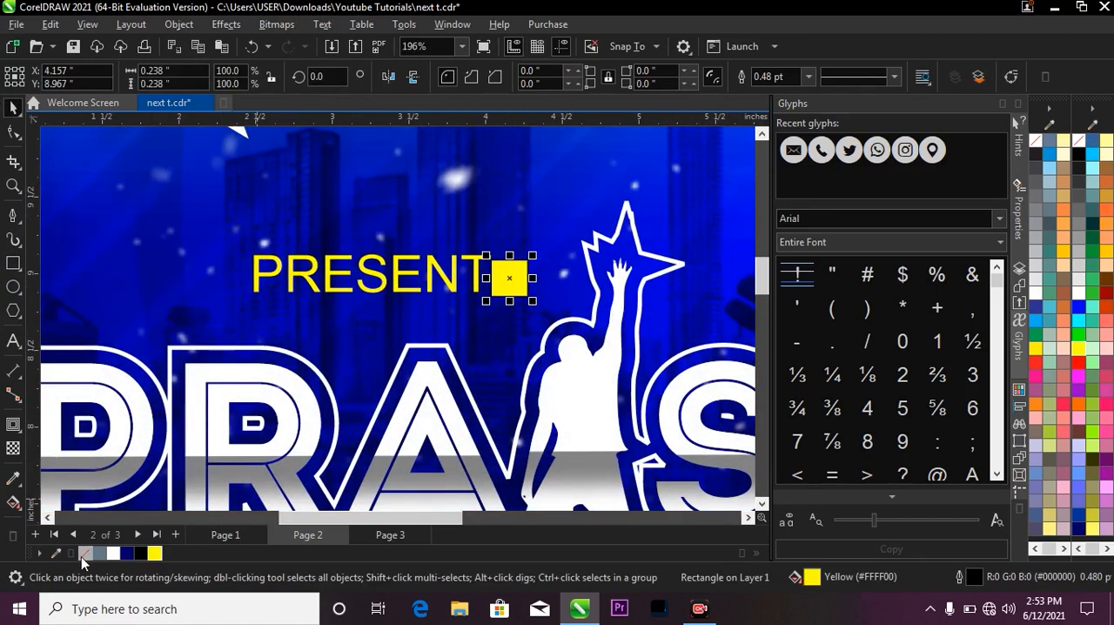
right_click(91, 554)
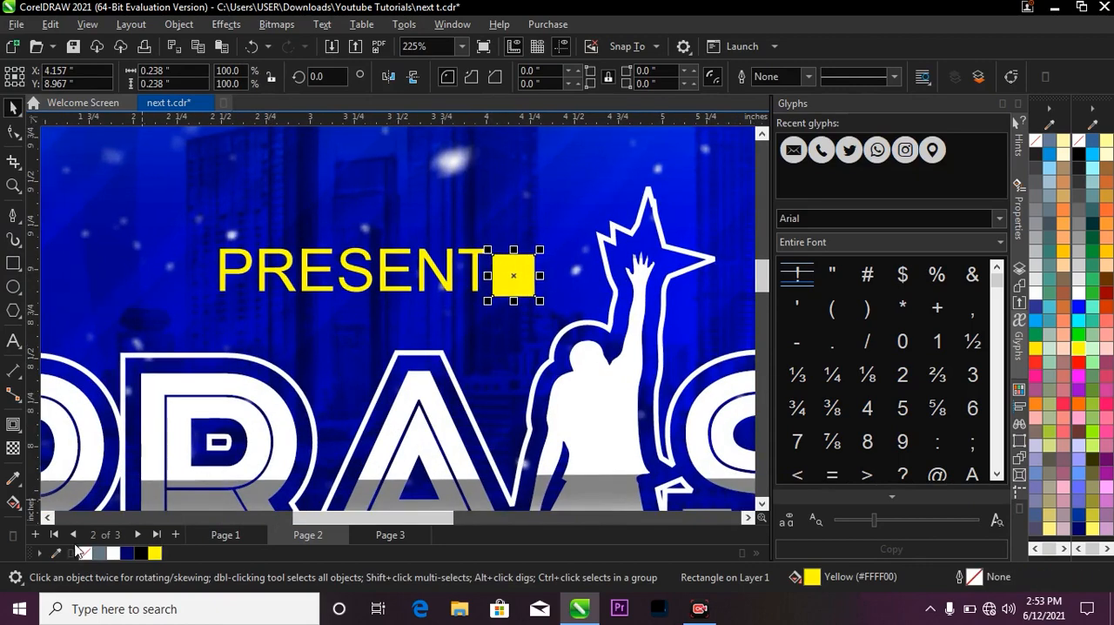
Convert the yellow square to curves, delete its lower-right node and shift the remaining lower node inward to form a downward-pointing triangle.
scroll(512, 268, "up", 4)
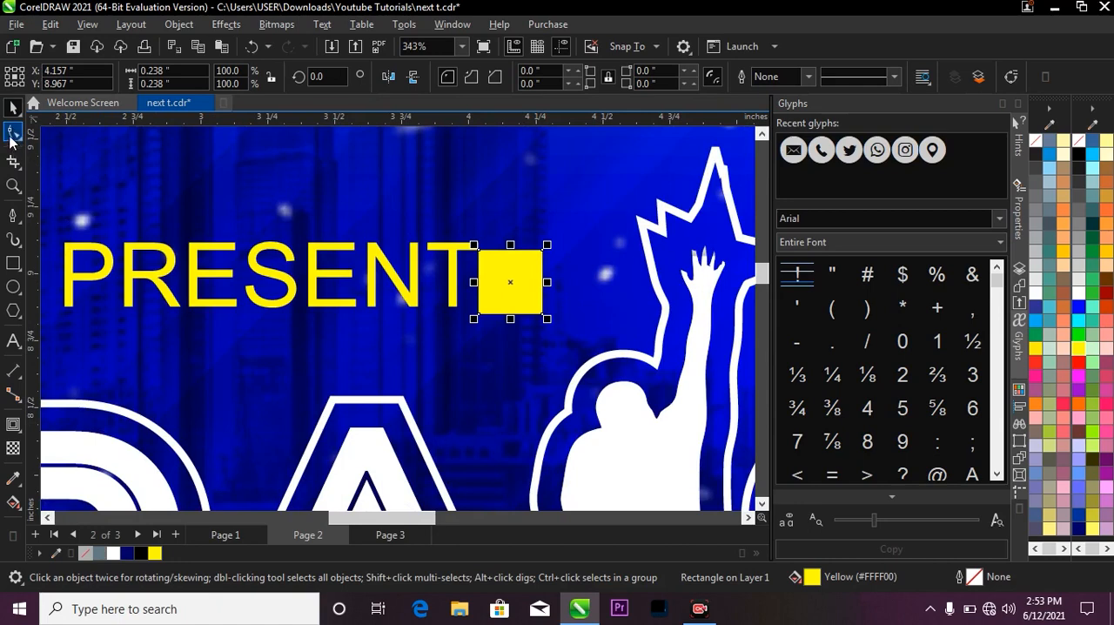
left_click(13, 132)
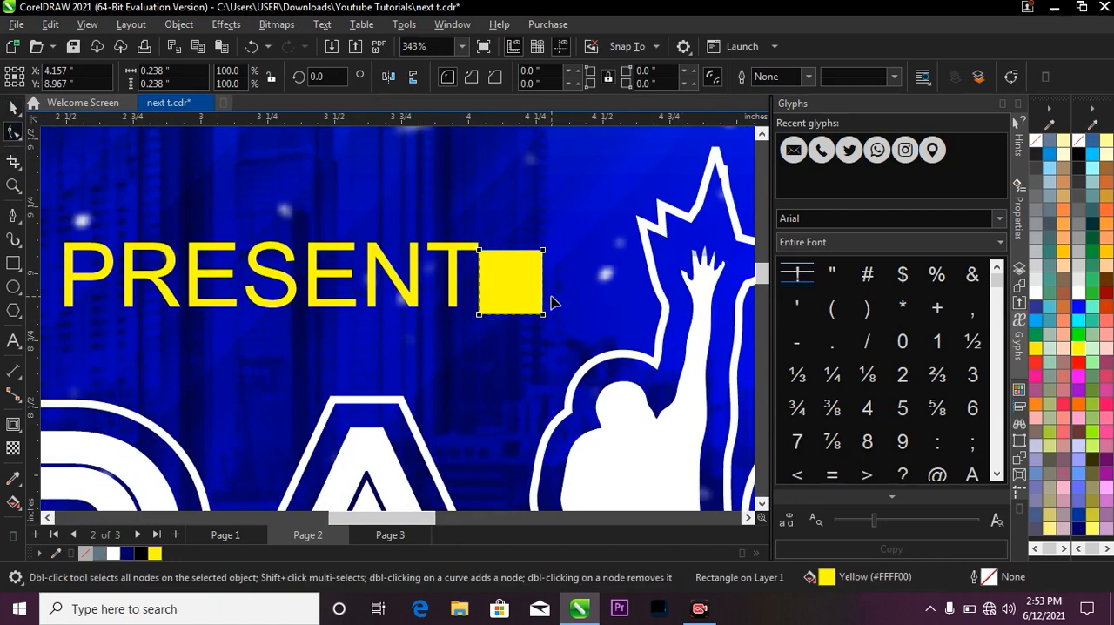
key("ctrl+q")
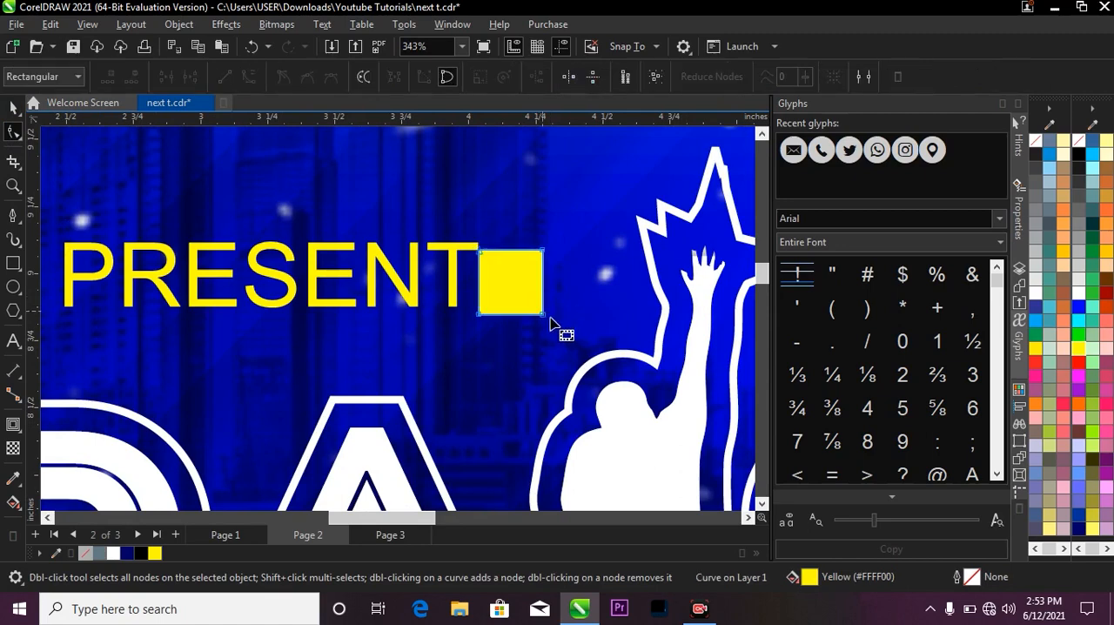
double_click(543, 313)
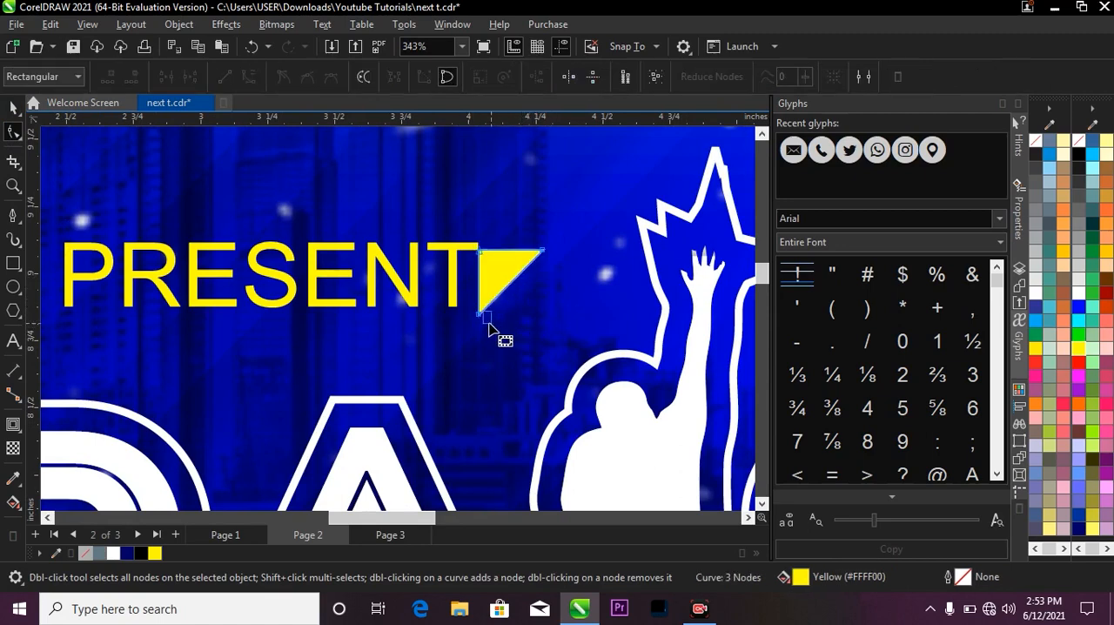
left_click_drag(476, 307, 505, 298)
scroll(504, 298, "up", 1)
scroll(512, 304, "up", 1)
key("space")
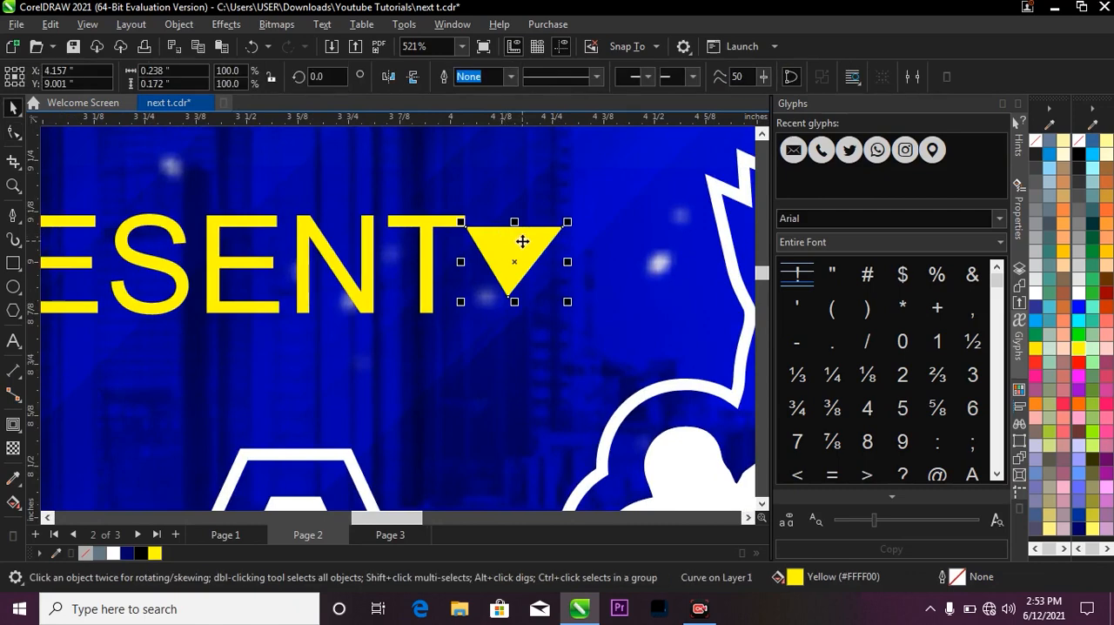
Raise and centre the triangle's lower tip so the shape is about 0.158 inch high.
key("space")
scroll(526, 291, "up", 2)
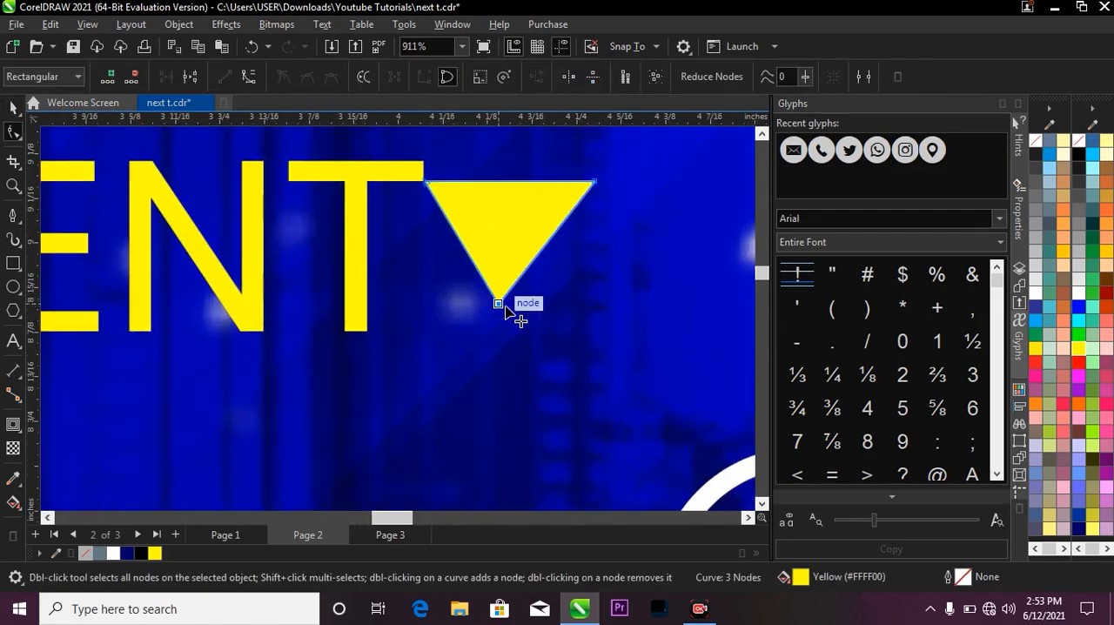
left_click_drag(505, 304, 504, 271)
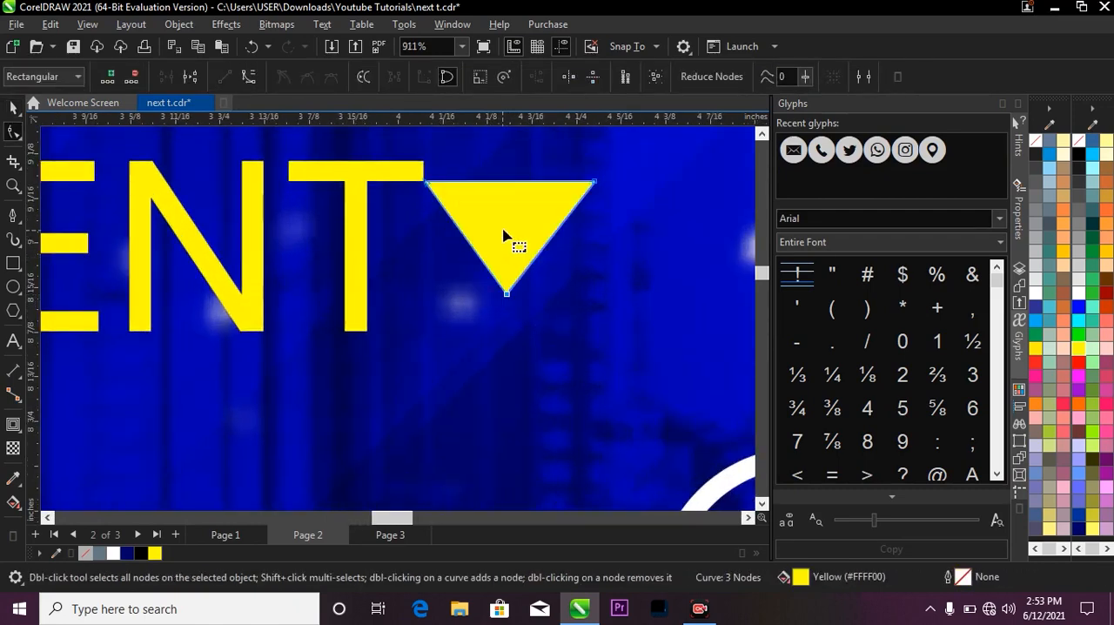
key("space")
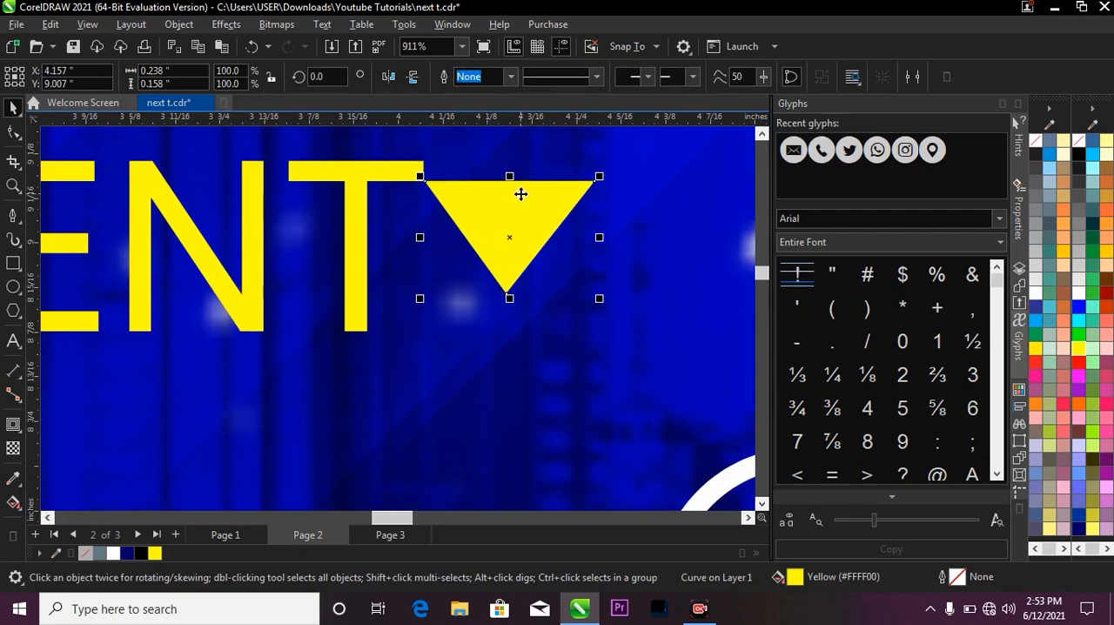
Duplicate the yellow triangle slightly below the original and fill the copy with white.
key("Escape")
left_click_drag(521, 196, 523, 225)
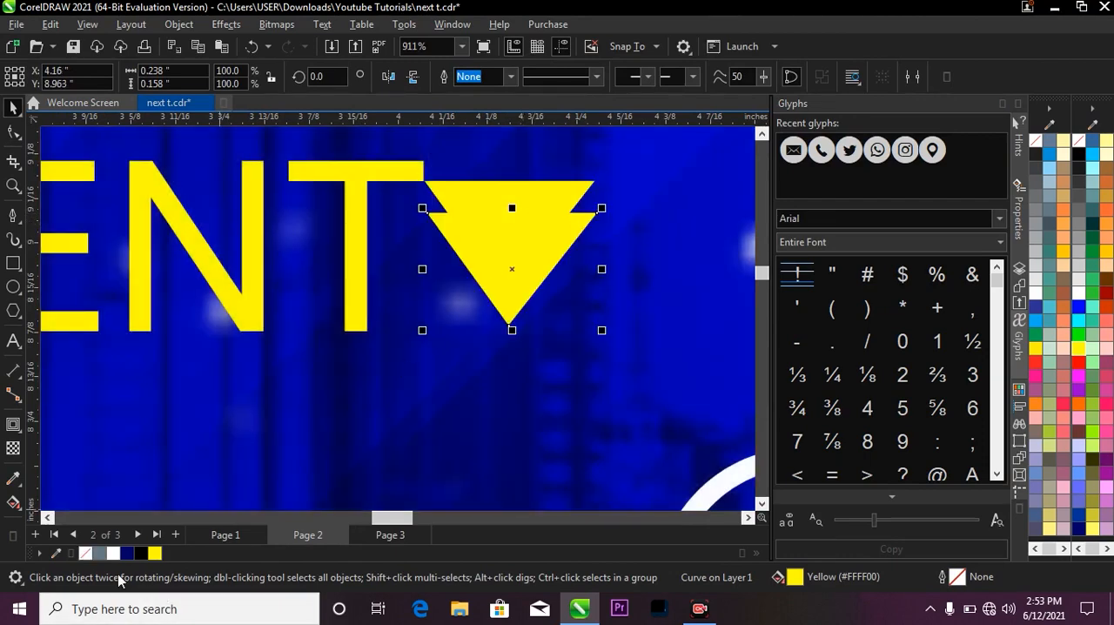
left_click(113, 553)
scroll(474, 287, "down", 3)
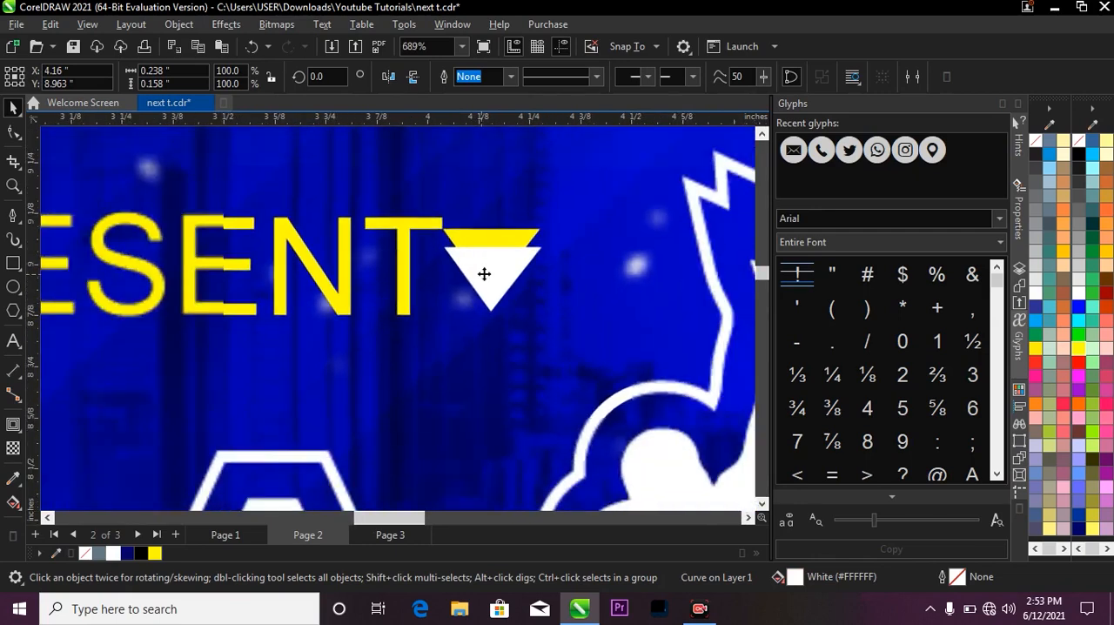
scroll(490, 251, "down", 1)
scroll(500, 259, "up", 2)
Select both triangles, shrink them together to about 0.177 inch wide and place them beside the T of PRESENT.
left_click(514, 248, "shift")
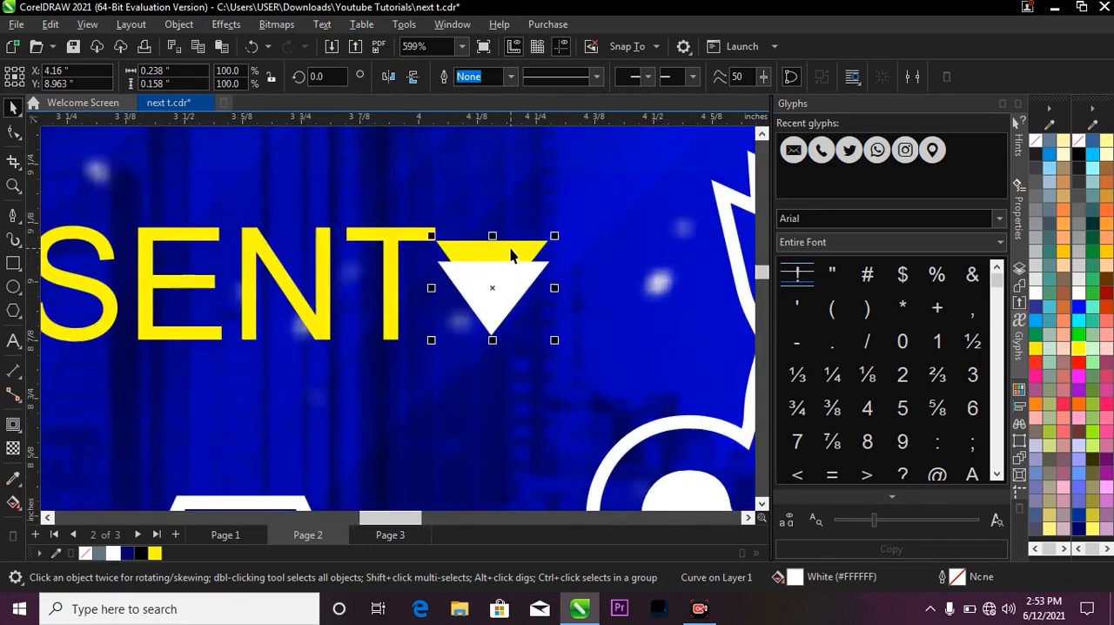
mouse_move(554, 235)
left_mouse_down()
mouse_move(540, 236)
mouse_move(538, 249)
left_mouse_up()
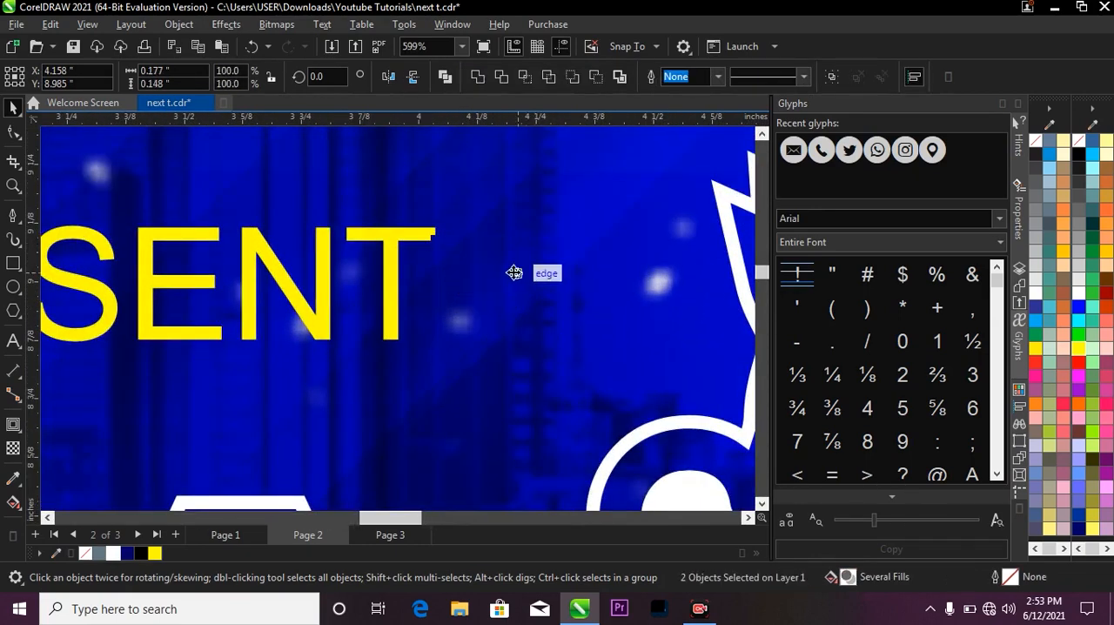
left_click_drag(499, 290, 482, 308)
scroll(506, 287, "down", 2)
scroll(518, 288, "down", 3)
key("z")
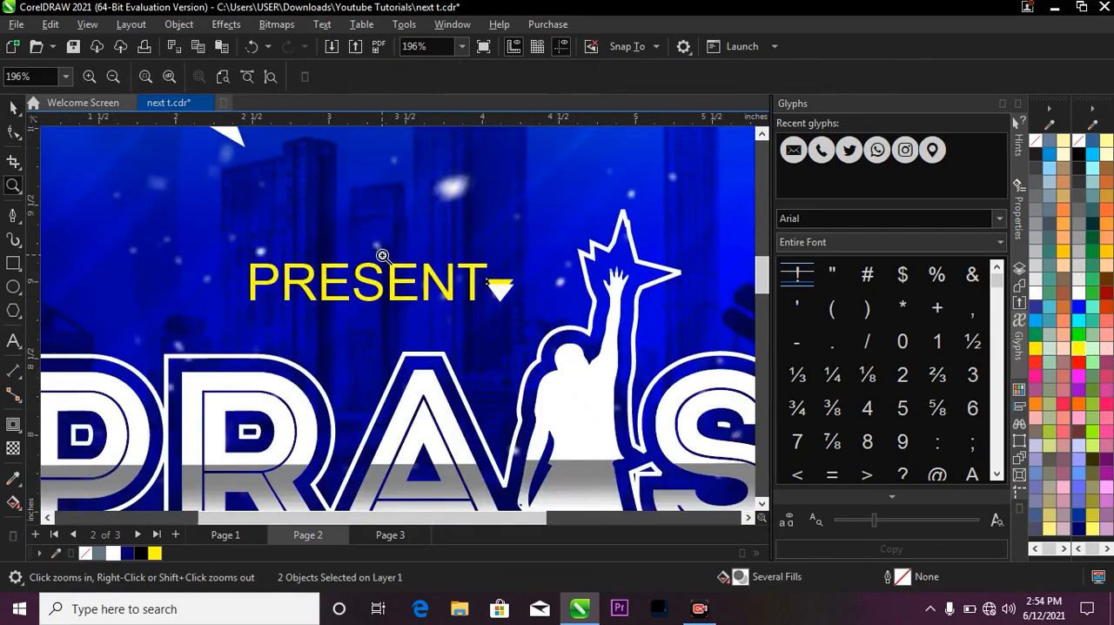
right_click(383, 252)
right_click(520, 243)
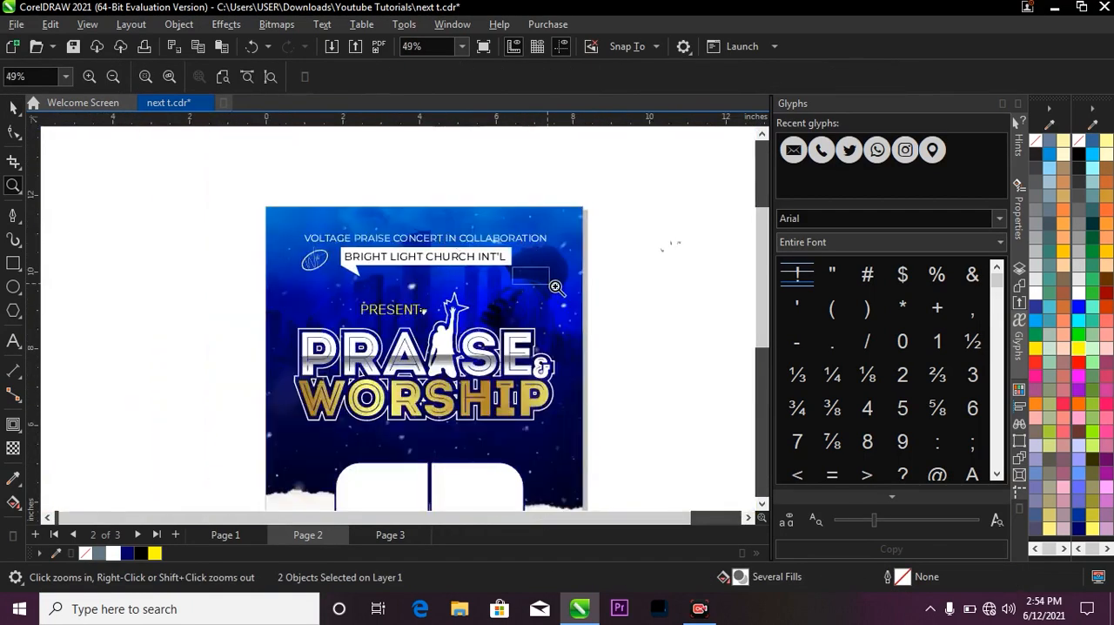
Deselect the two triangles beside PRESENT and switch to Page 3, where the two portrait photos are stored.
right_click(522, 279)
left_click_drag(323, 214, 512, 487)
key("space")
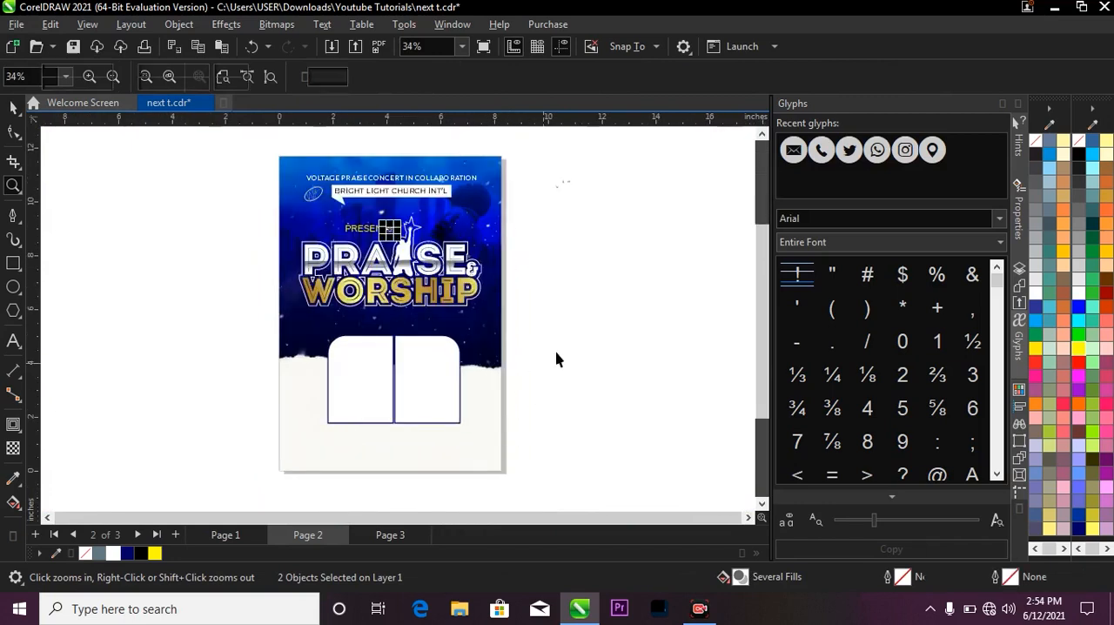
left_click(559, 356)
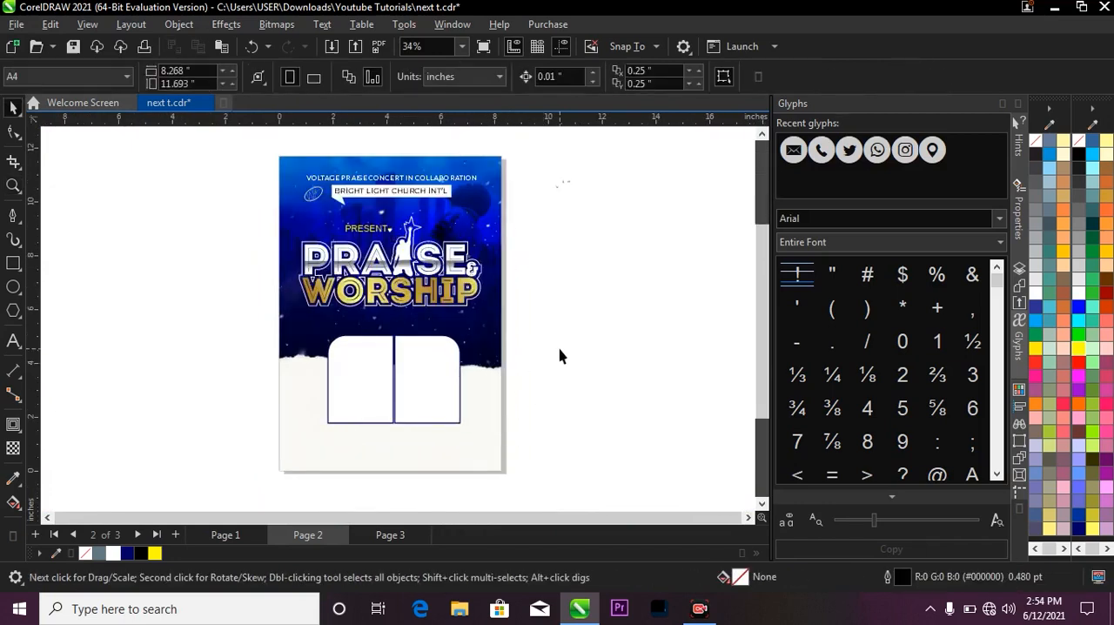
left_click(388, 533)
scroll(535, 310, "down", 3)
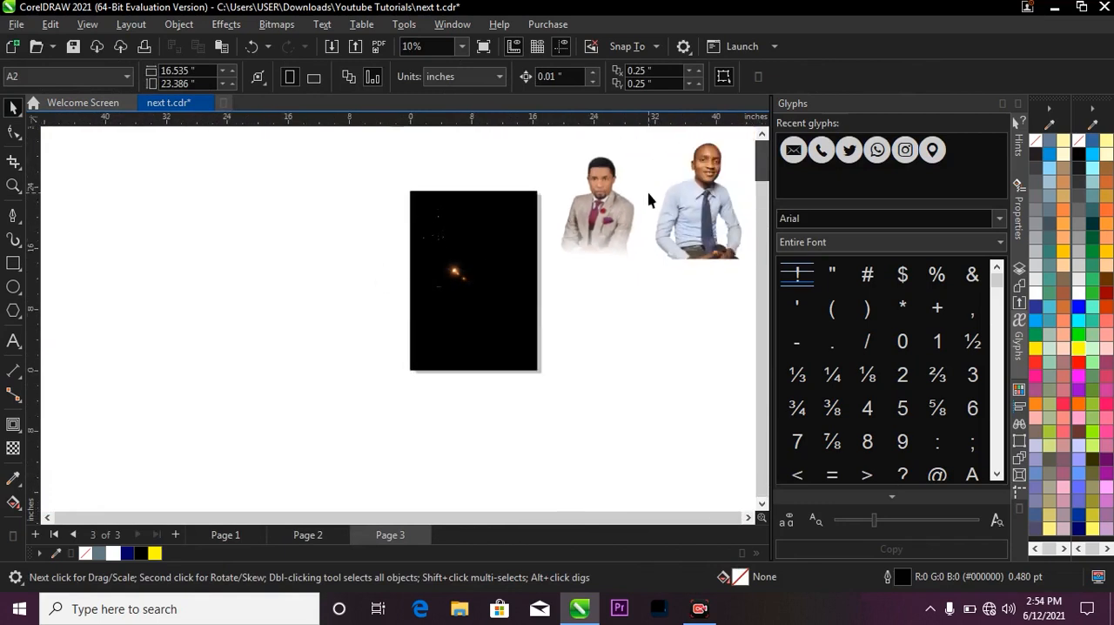
Bring both portrait photos from Page 3 to Page 2, shrunk so the grey-suit one is about 2.344 inches wide, and place them beside the flyer's lower part.
scroll(624, 208, "up", 1)
left_click(623, 208)
scroll(394, 270, "down", 2)
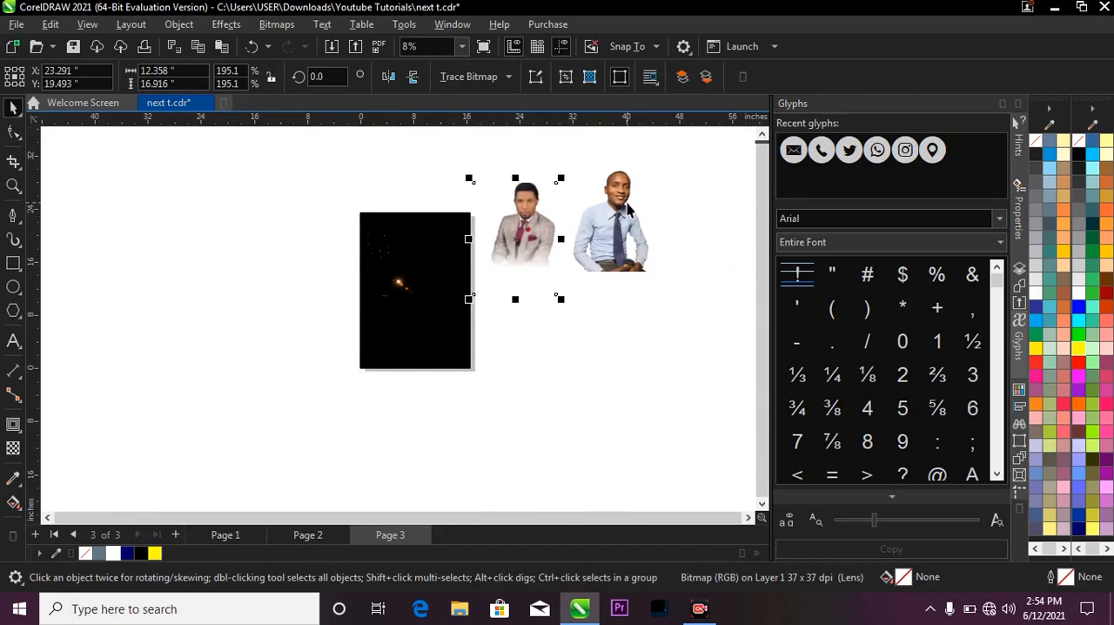
left_click(621, 179, "shift")
left_click(696, 214)
left_click(580, 239)
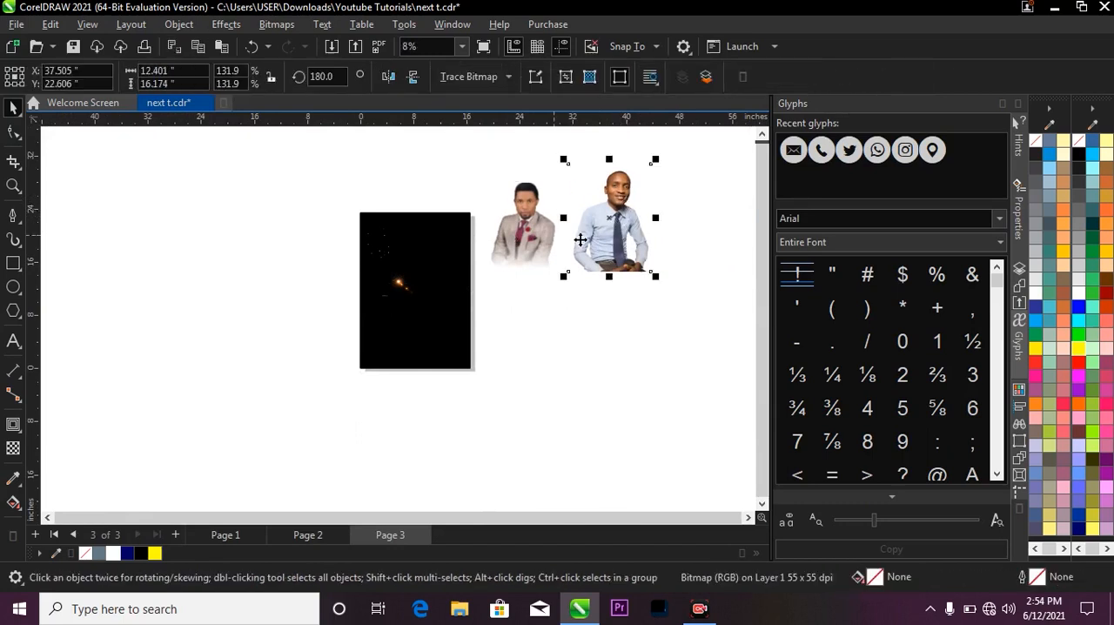
left_click(536, 227, "shift")
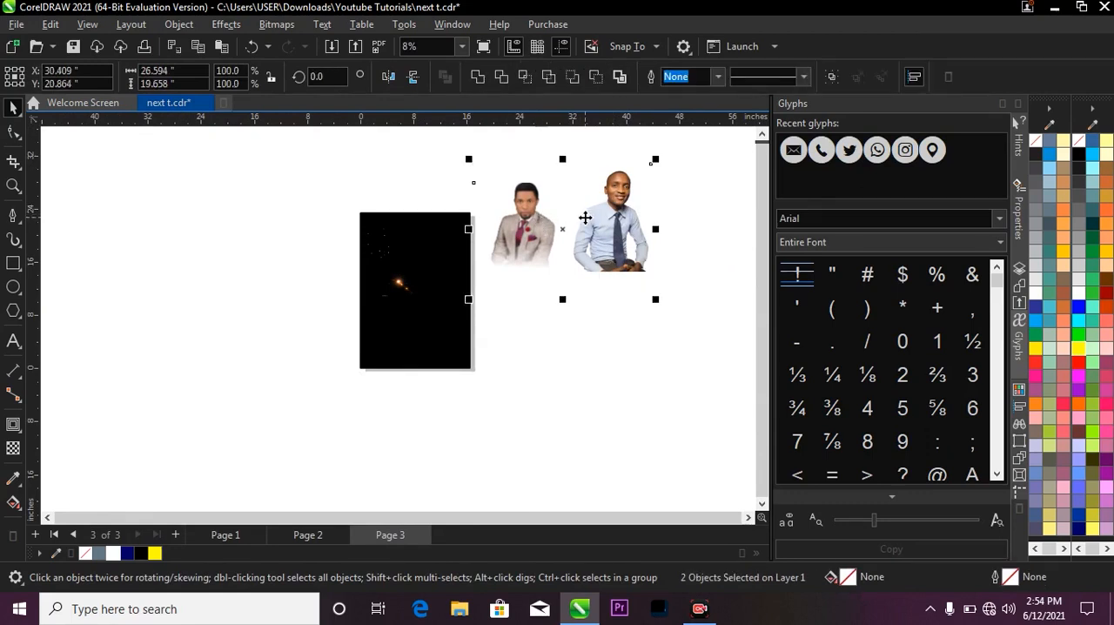
left_click_drag(589, 219, 459, 302)
key("F2")
left_click_drag(367, 237, 473, 322)
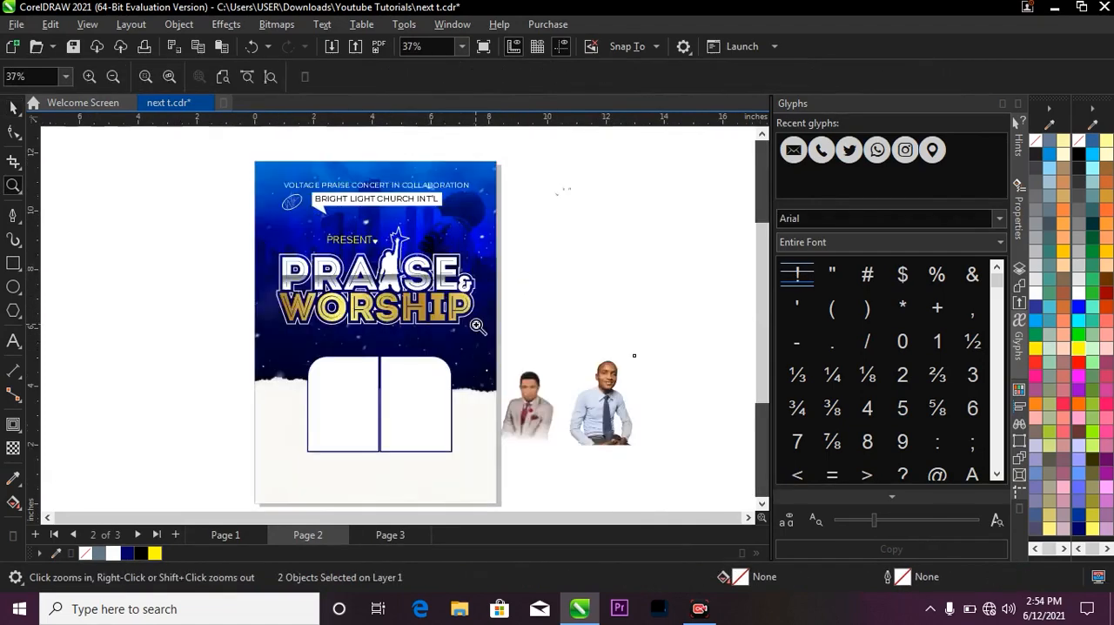
PowerClip the grey-suit portrait inside one of the rounded white frames on the flyer.
left_click(533, 406)
scroll(492, 401, "up", 1)
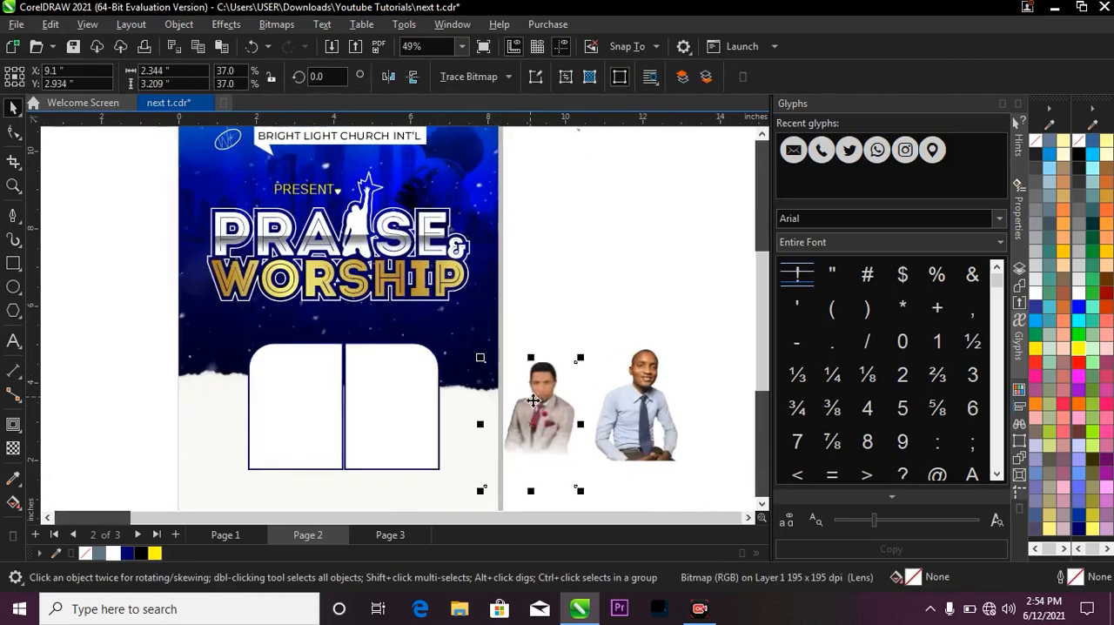
left_click_drag(543, 408, 308, 370)
left_click(561, 335)
left_click(539, 389)
right_click(543, 389)
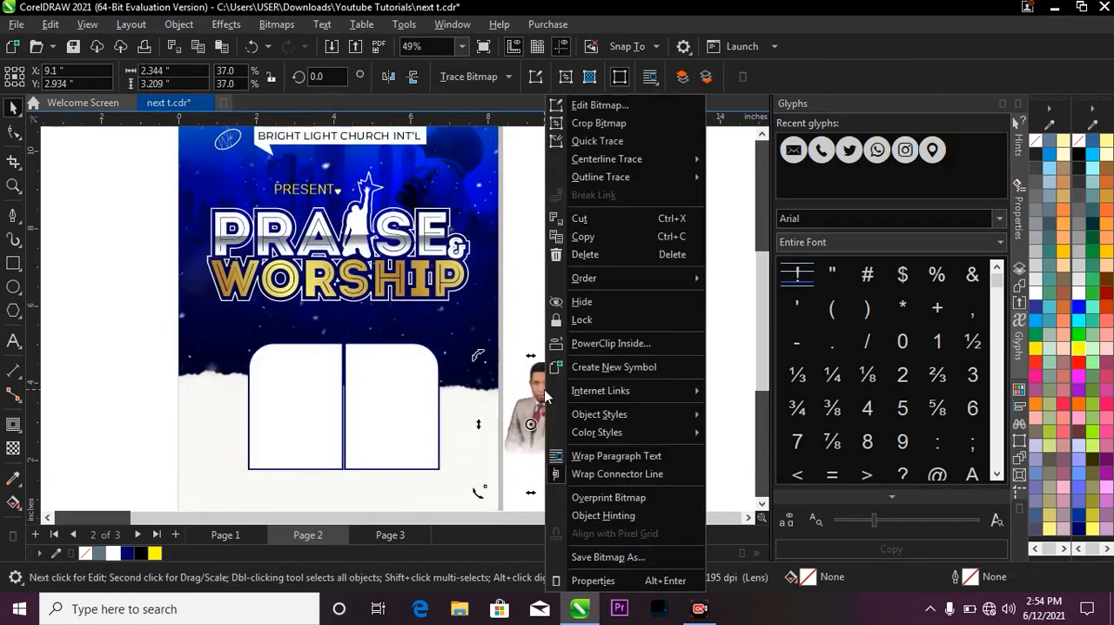
left_click(576, 345)
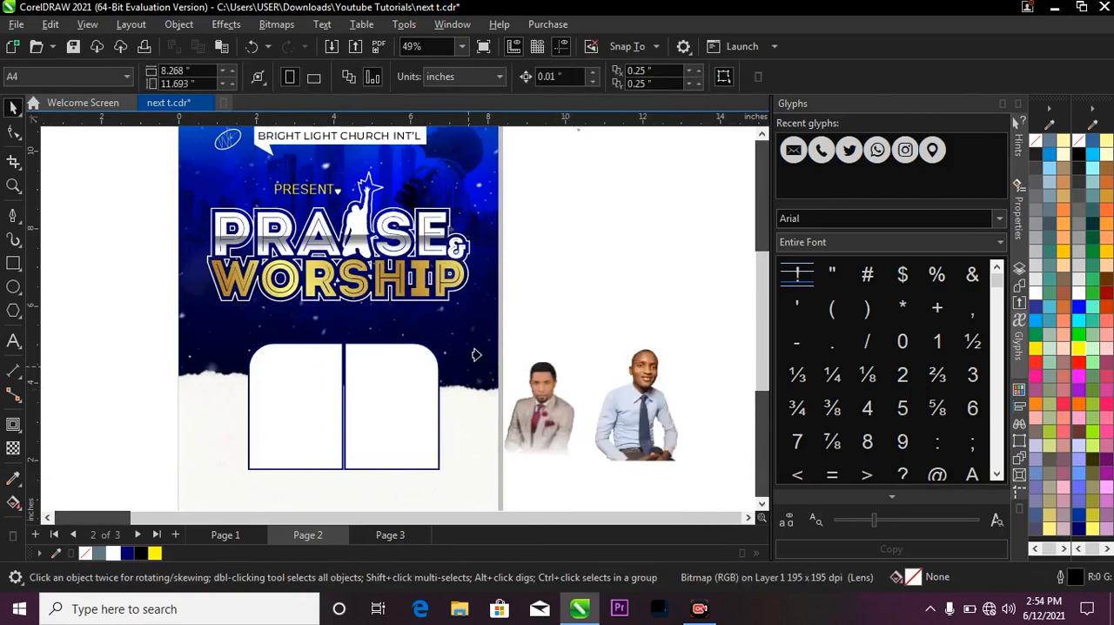
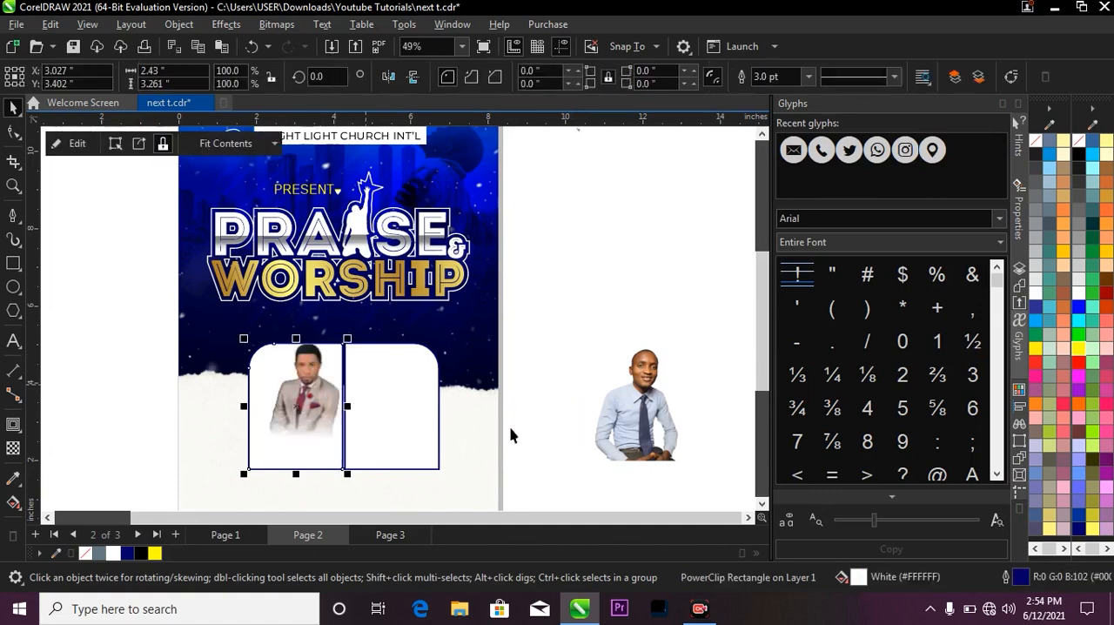
PowerClip the blue-shirt portrait inside the empty rounded white frame beside the grey-suit one.
left_click(619, 416)
right_click(647, 400)
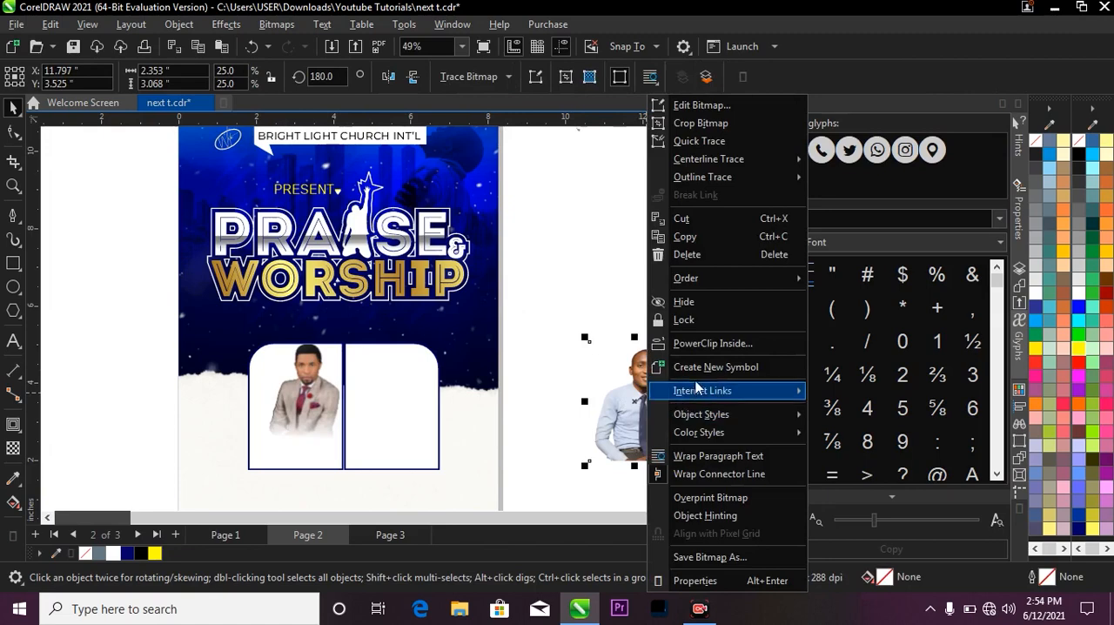
left_click(701, 344)
left_click(414, 390)
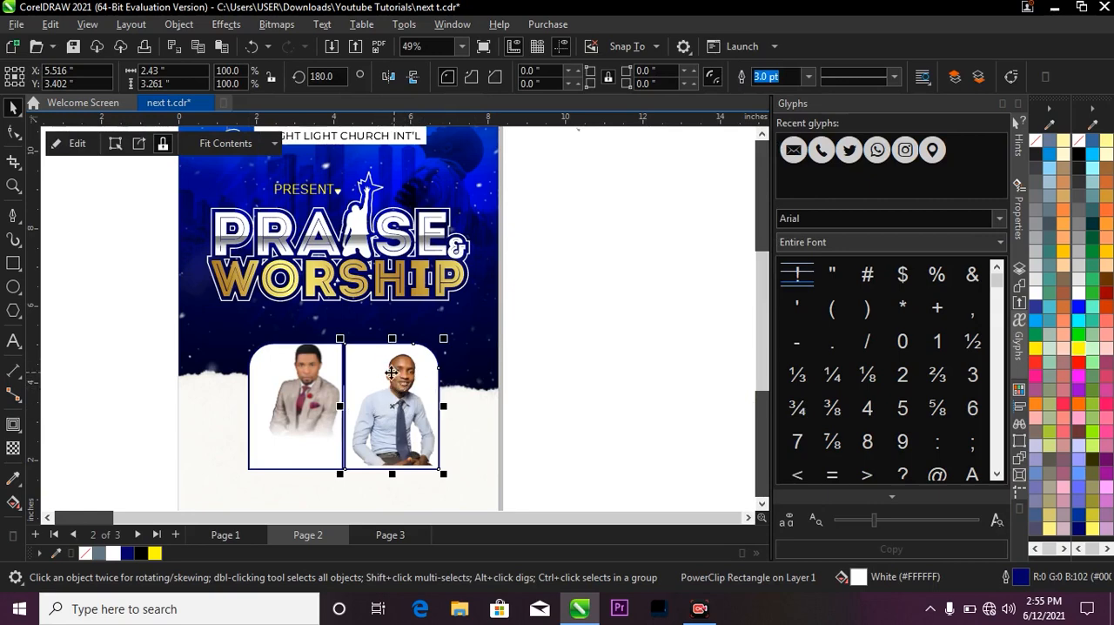
Enlarge the blue-shirt portrait inside its frame to about 3.36 inches wide and shift it to fill the frame.
left_click(399, 388, "ctrl")
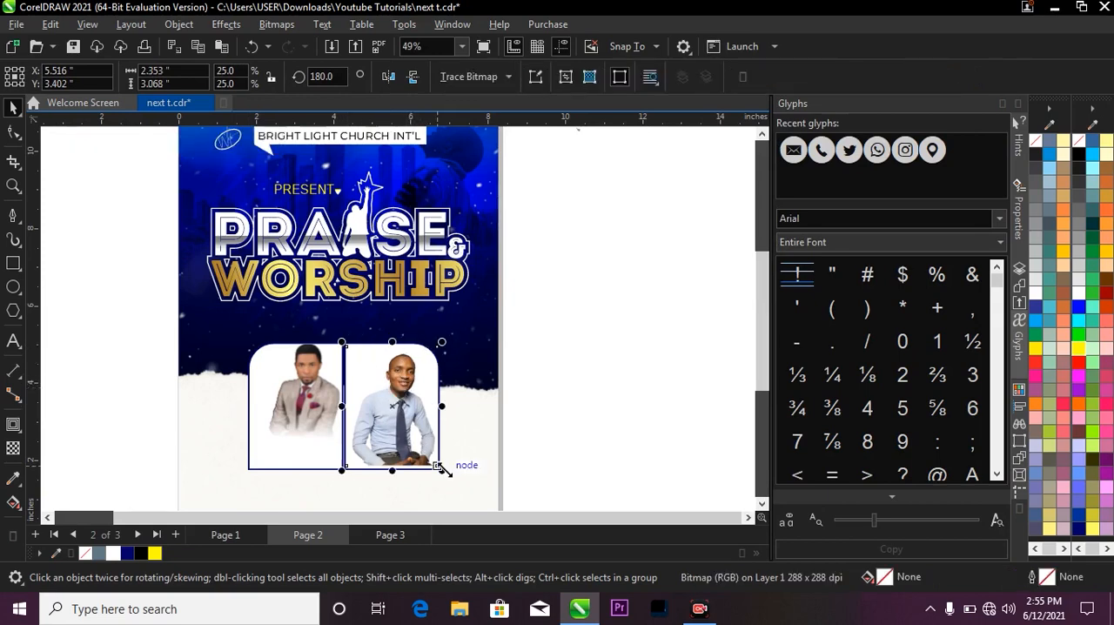
left_click_drag(442, 468, 473, 487)
scroll(397, 391, "up", 2)
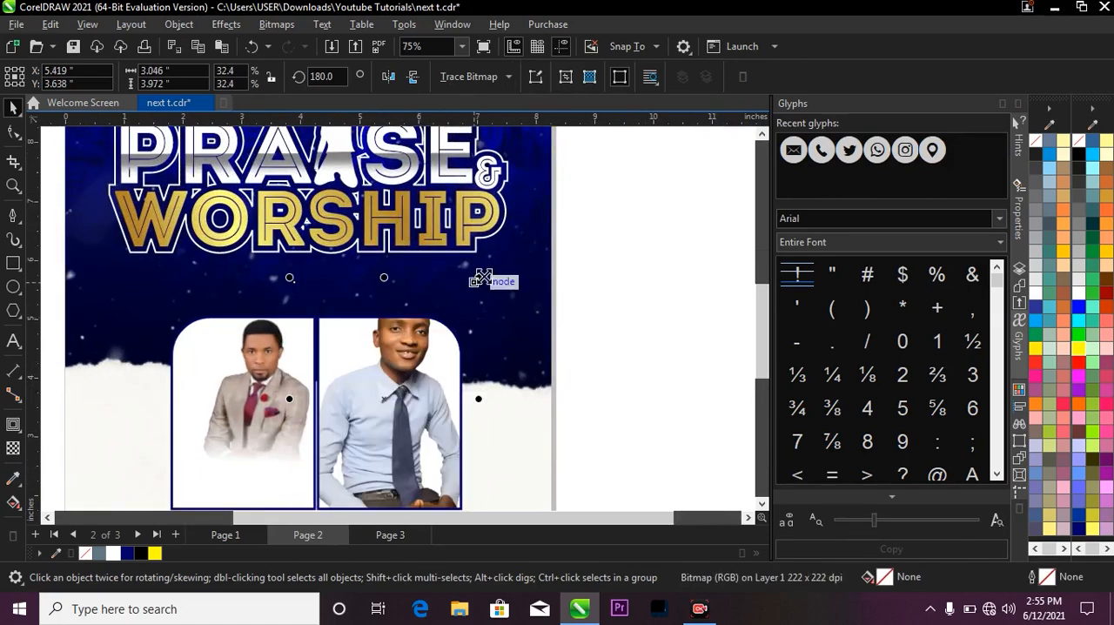
left_click_drag(483, 277, 494, 264)
left_click_drag(407, 380, 407, 368)
scroll(418, 355, "down", 2)
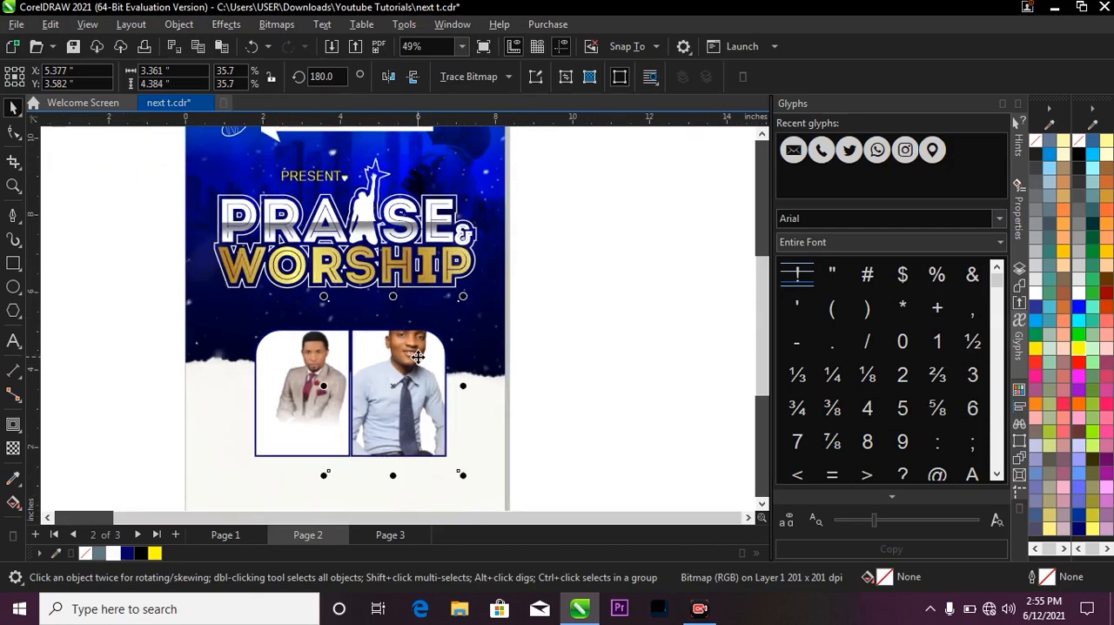
scroll(365, 393, "up", 1)
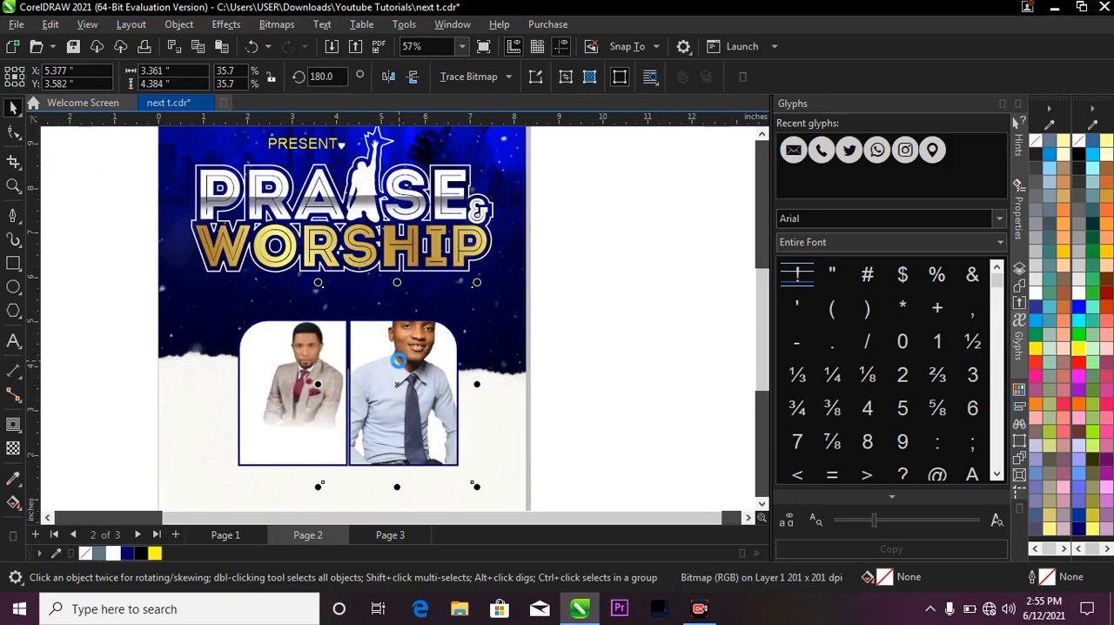
left_click(622, 321)
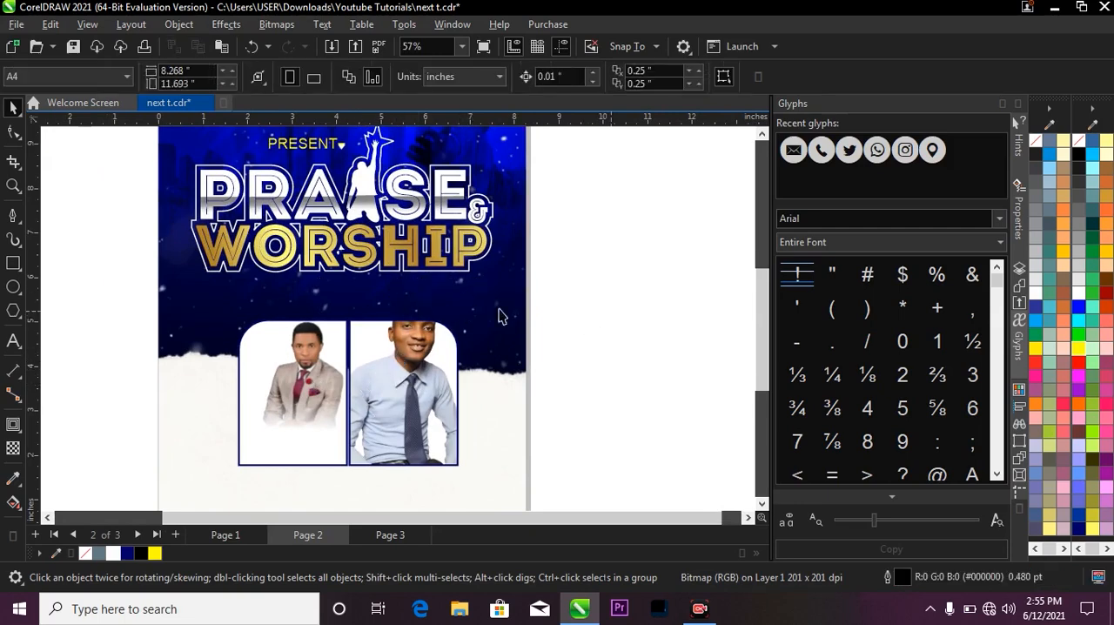
Paste a copy of the blue-shirt portrait over its frame and crop it to about 1.86 by 3.60 inches, keeping the head above the frame.
left_click(406, 320)
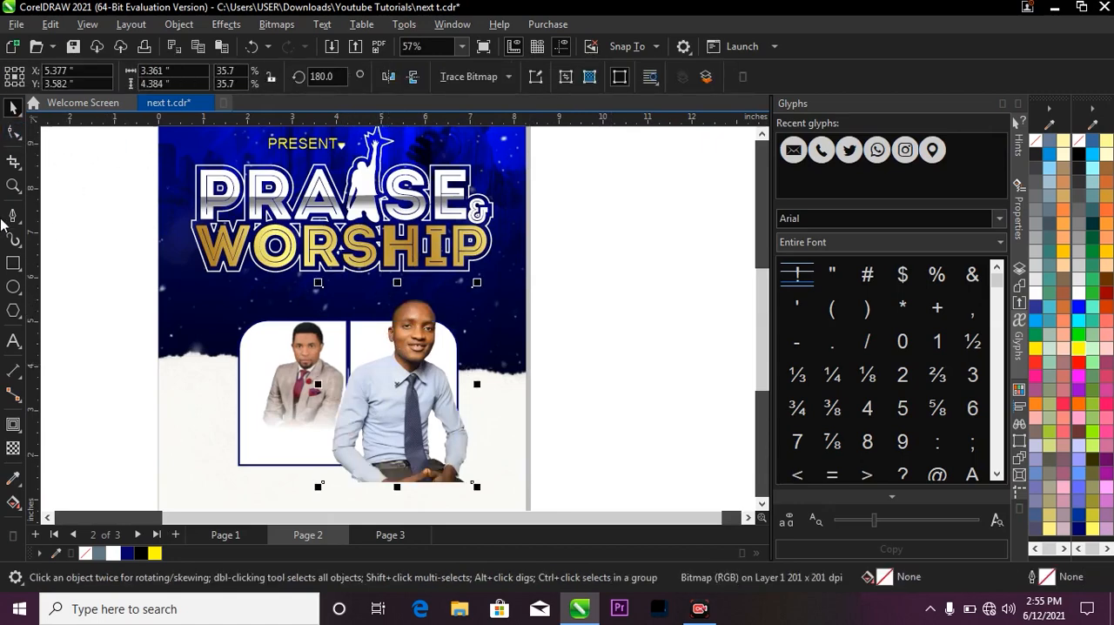
left_click(13, 131)
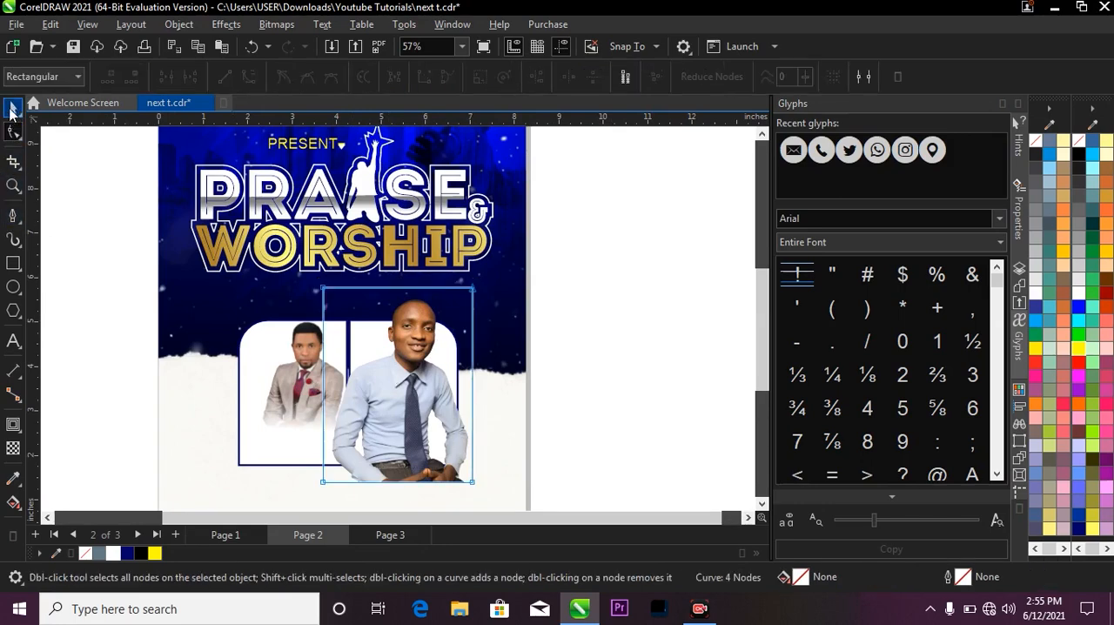
scroll(340, 261, "down", 1)
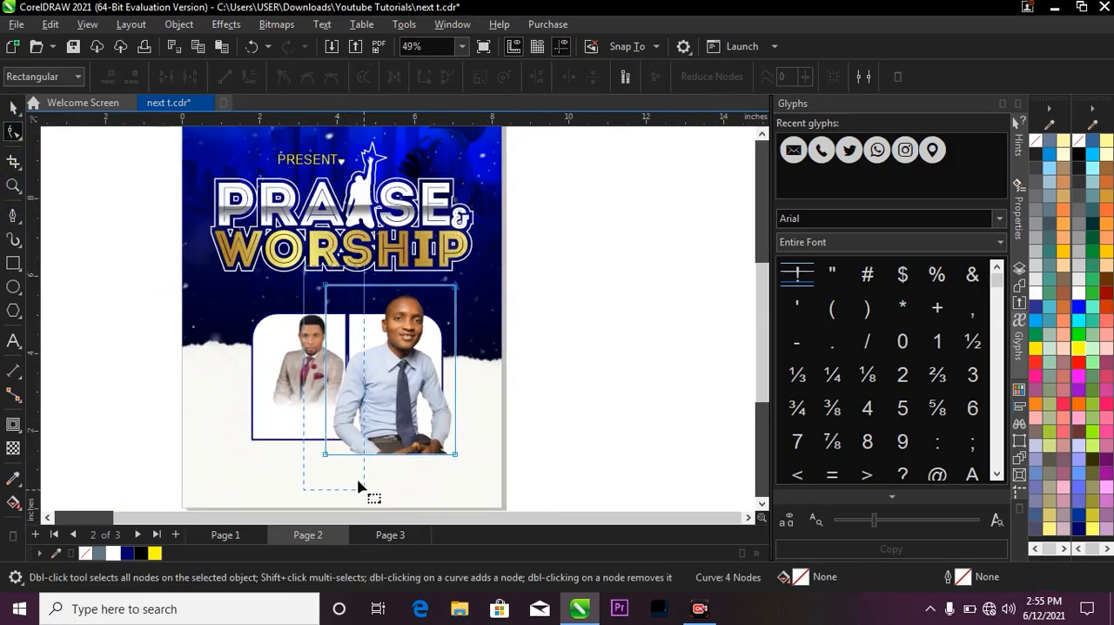
left_click_drag(327, 457, 428, 423)
key("space")
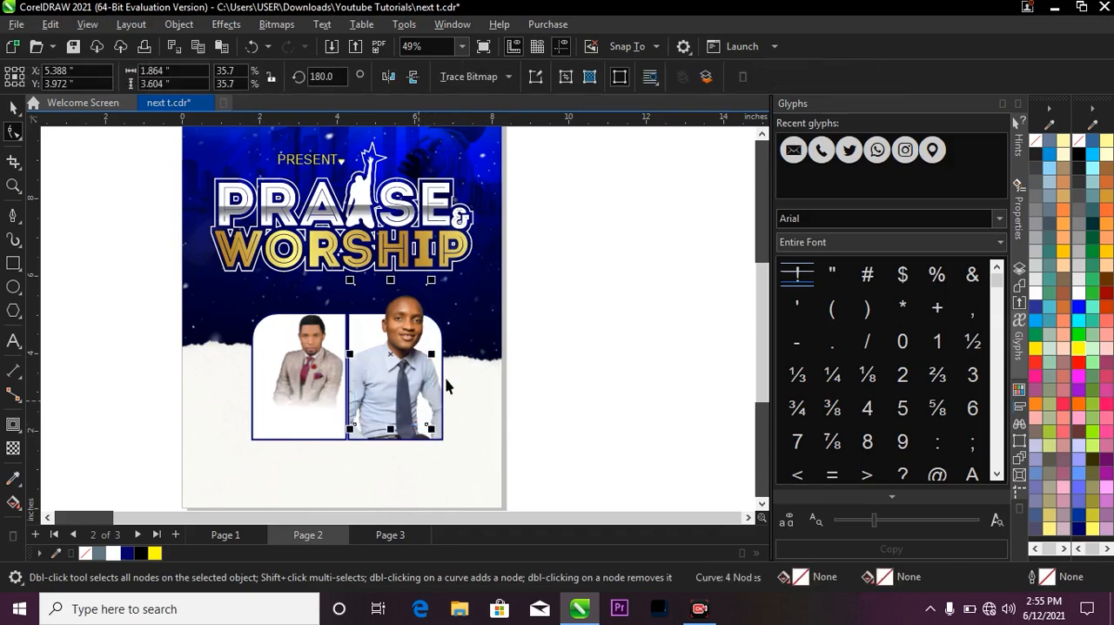
Enlarge the grey-suit portrait inside its frame to about 4.28 inches wide and reposition it to fill the frame.
key("z")
key("F3")
left_click_drag(221, 281, 483, 405)
key("space")
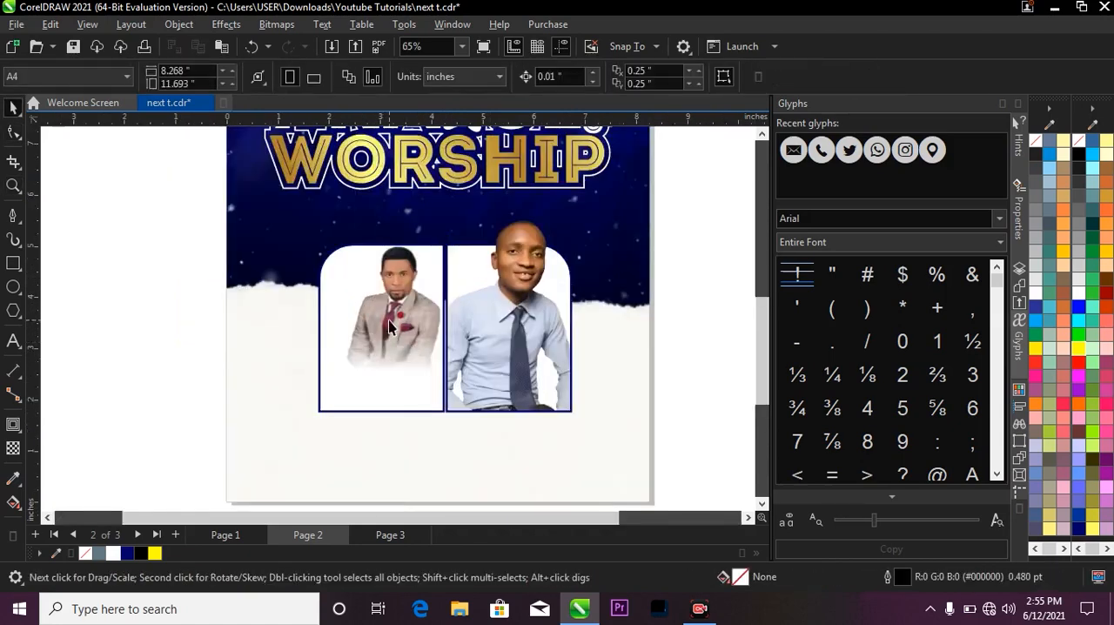
left_click(388, 317)
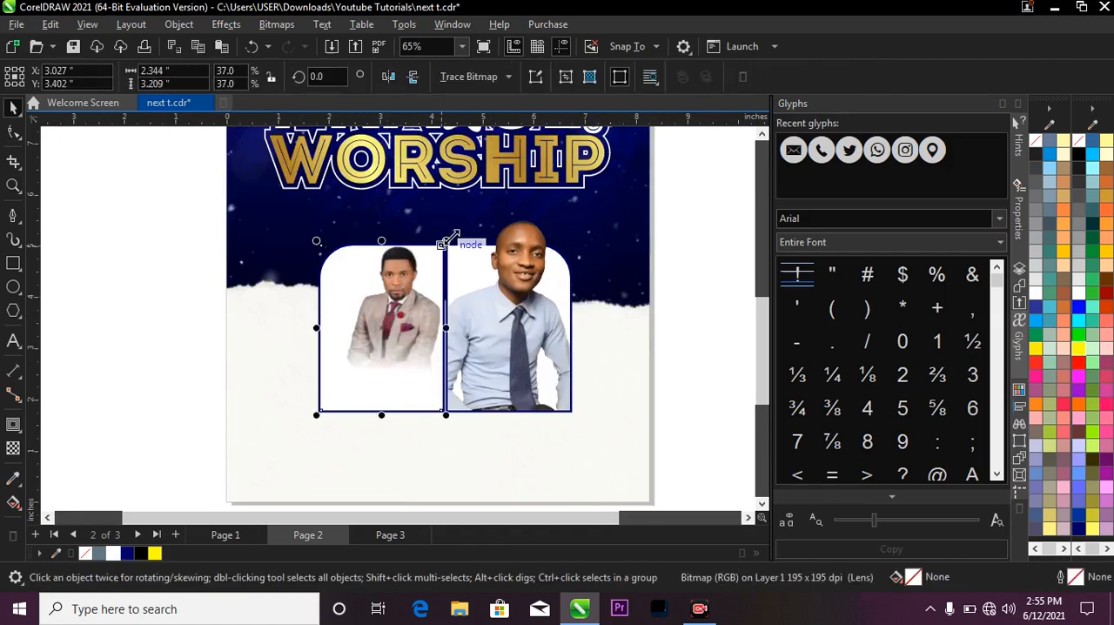
left_click_drag(449, 239, 487, 185)
key("ctrl+z")
left_click_drag(384, 311, 385, 335)
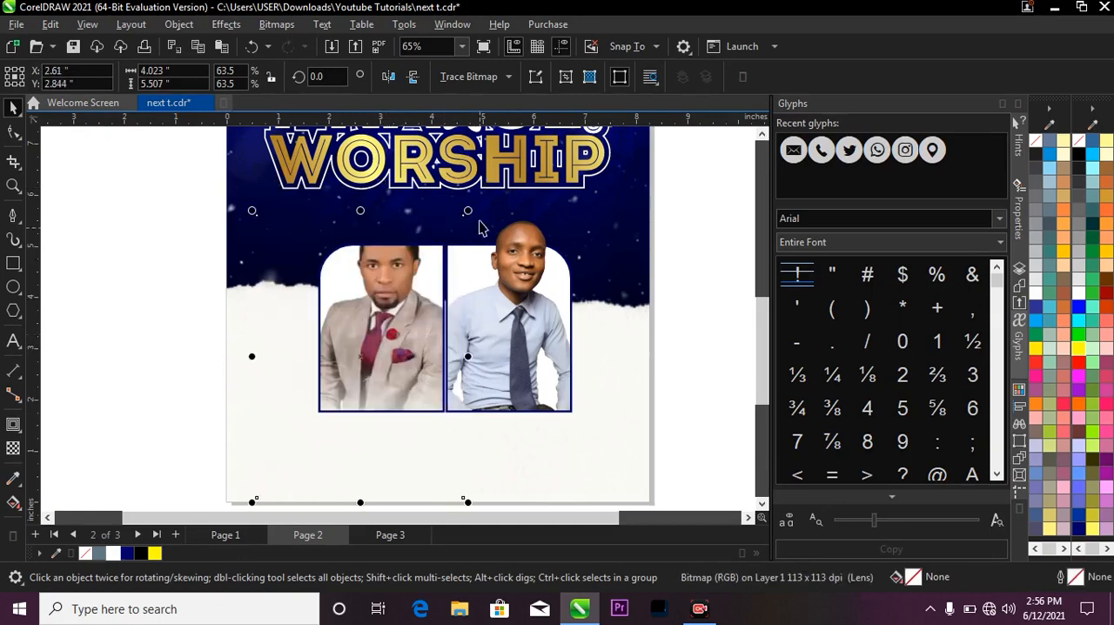
left_click_drag(472, 210, 480, 201)
left_click_drag(395, 293, 395, 310)
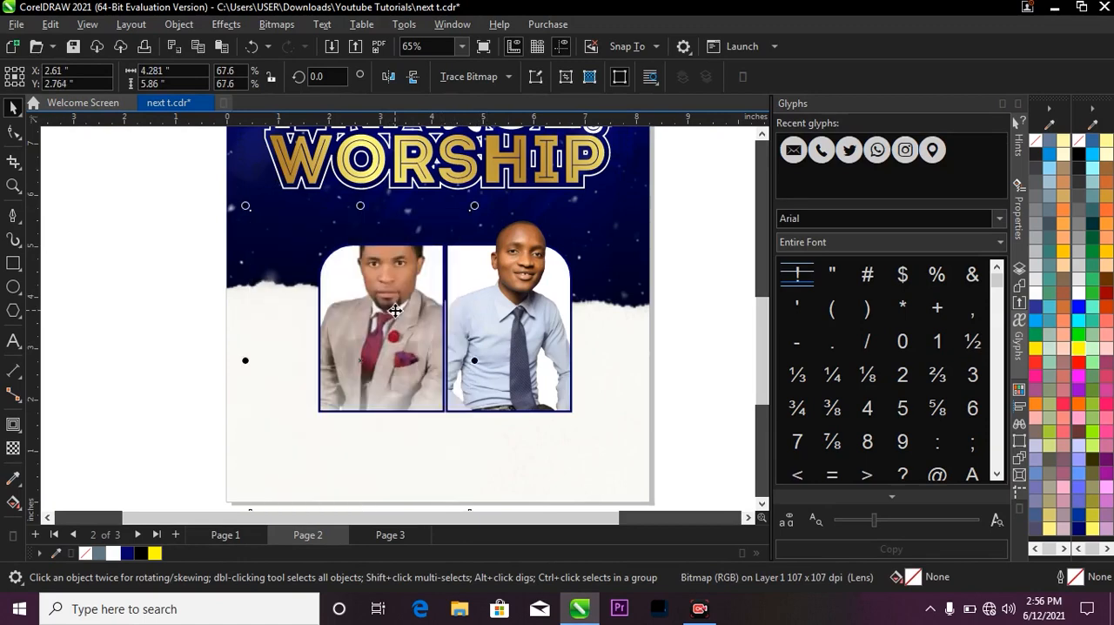
Paste a copy of the grey-suit portrait over its frame and crop its sides and lower edge, keeping the head above the frame.
key("ctrl+v")
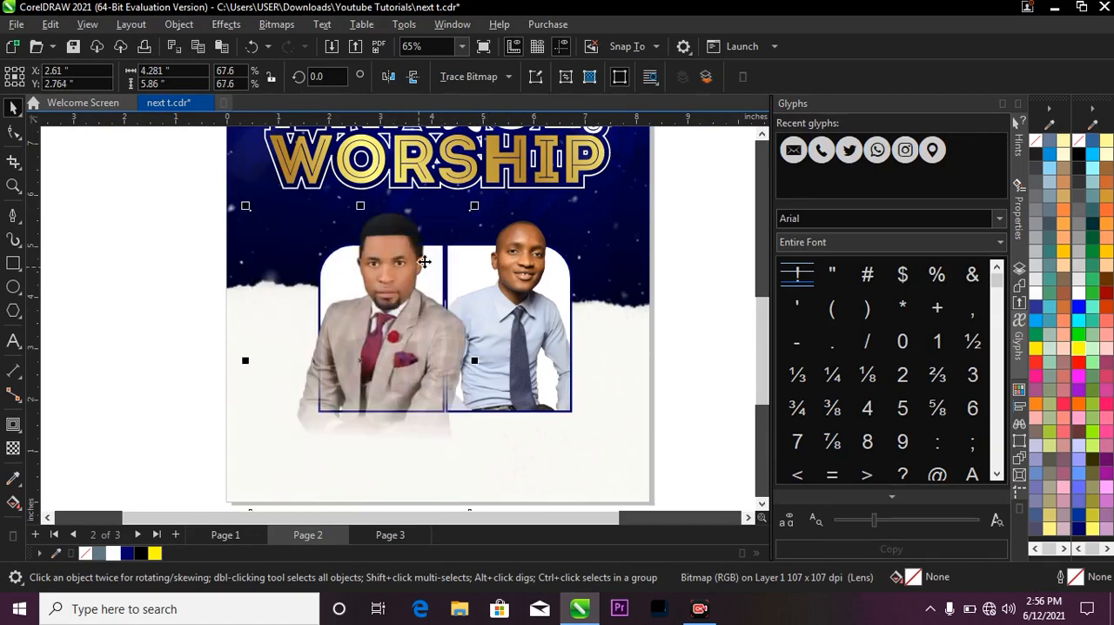
left_click(14, 135)
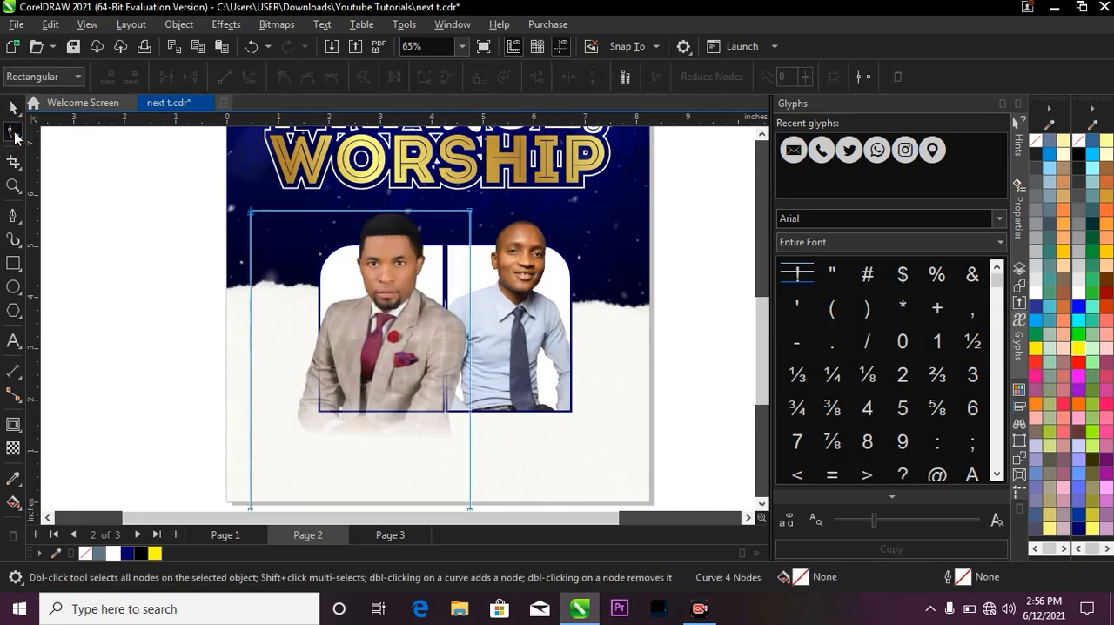
left_click_drag(229, 186, 322, 460)
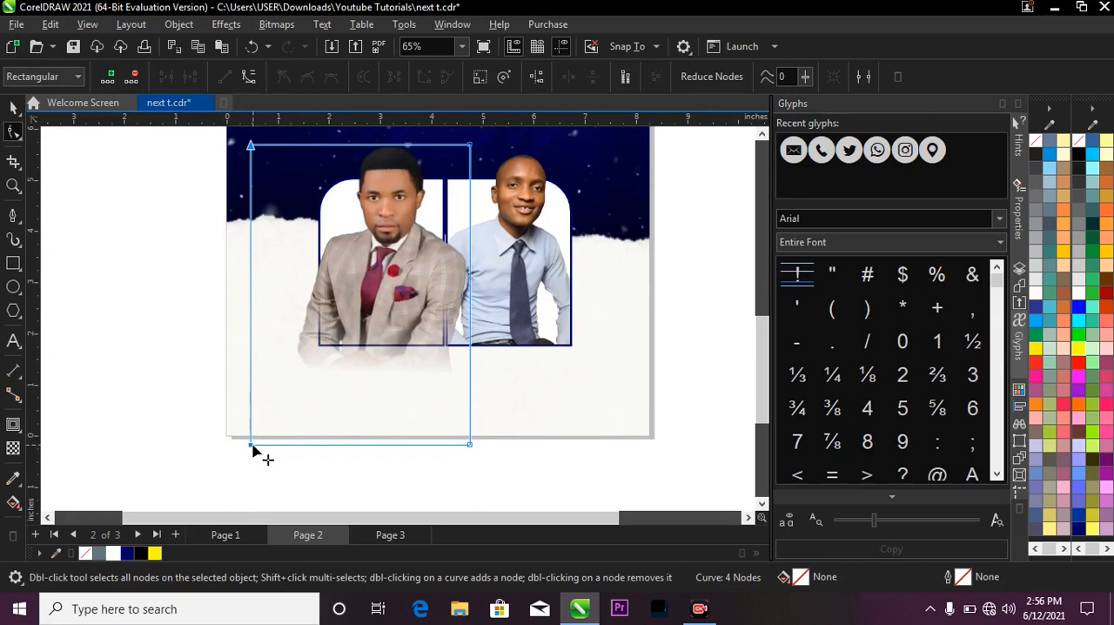
left_click_drag(252, 444, 325, 448)
left_click_drag(274, 398, 467, 326)
scroll(461, 322, "down", 1)
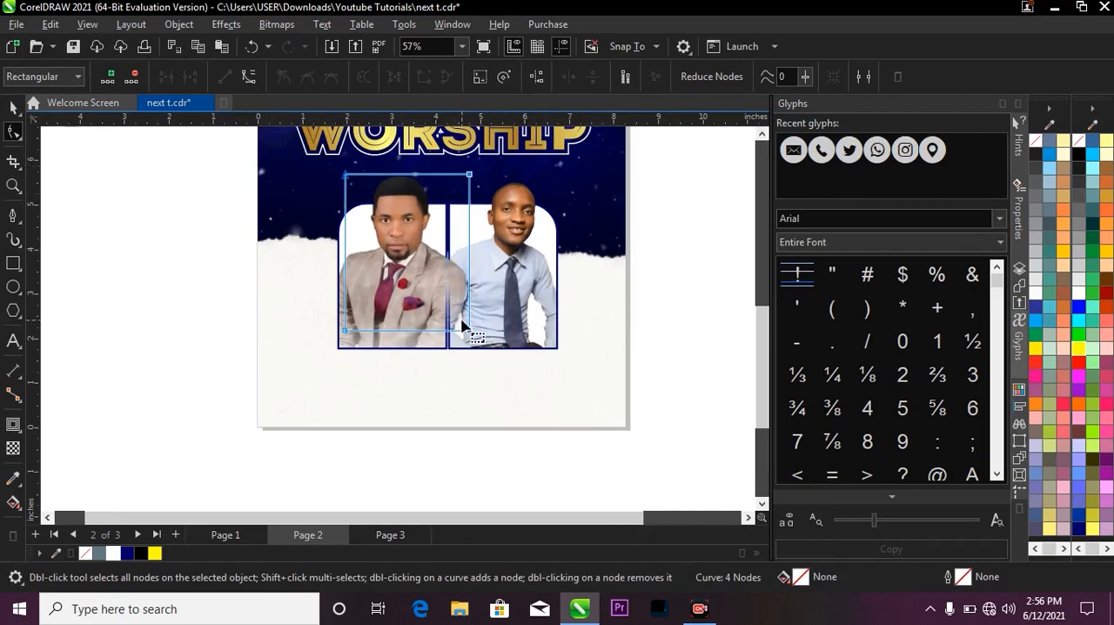
left_click_drag(468, 335, 442, 333)
key("space")
Group the grey-suit portrait with its frame and nudge the group away from the other frame to X 2.777 inches.
scroll(451, 324, "down", 2)
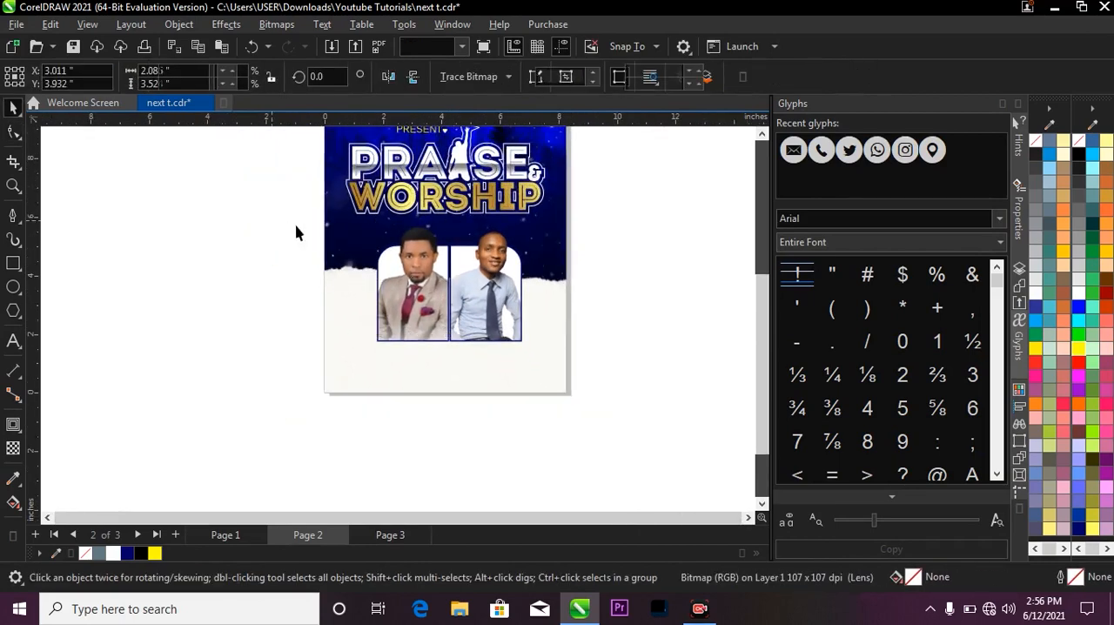
left_click_drag(275, 205, 459, 376)
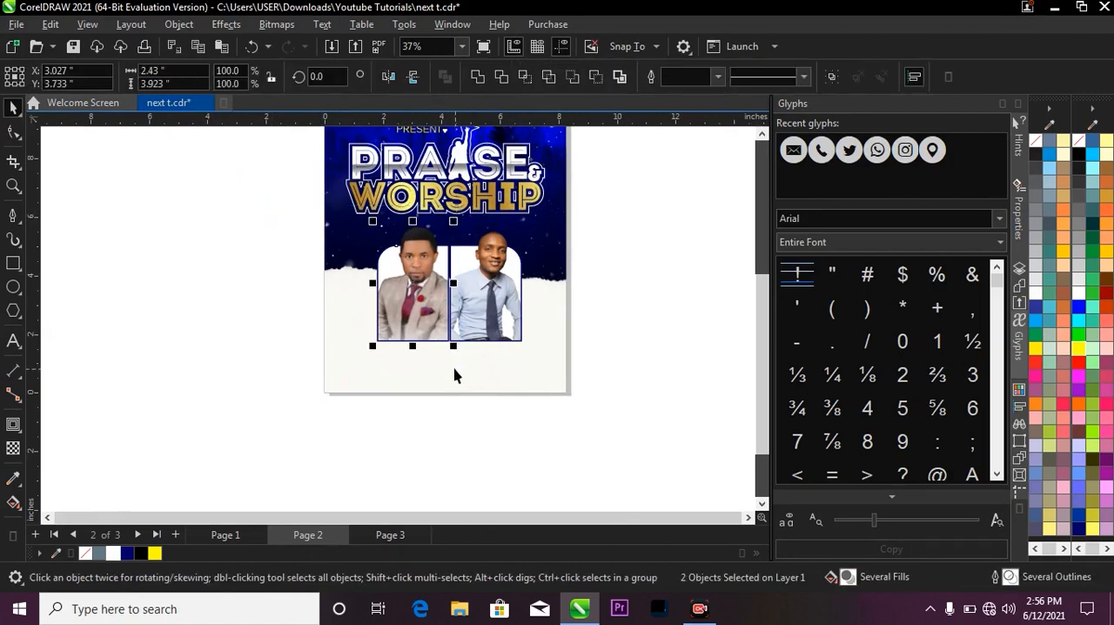
key("ctrl+g")
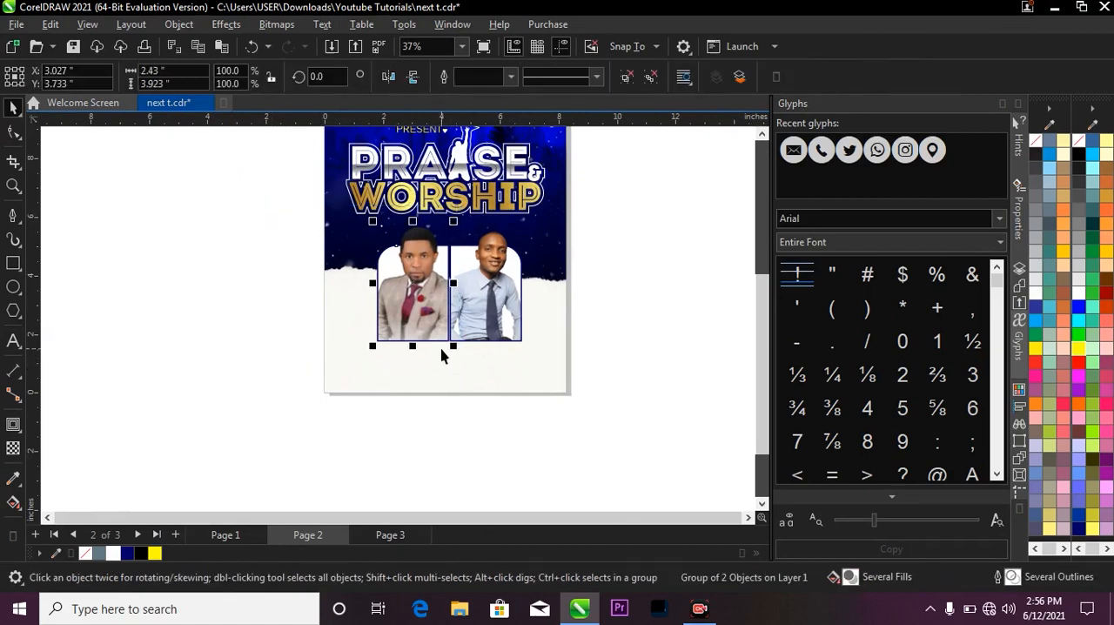
key("Left")
key("Left")
key("Left")
key("Left")
key("Left")
key("Left")
key("Left")
key("Left")
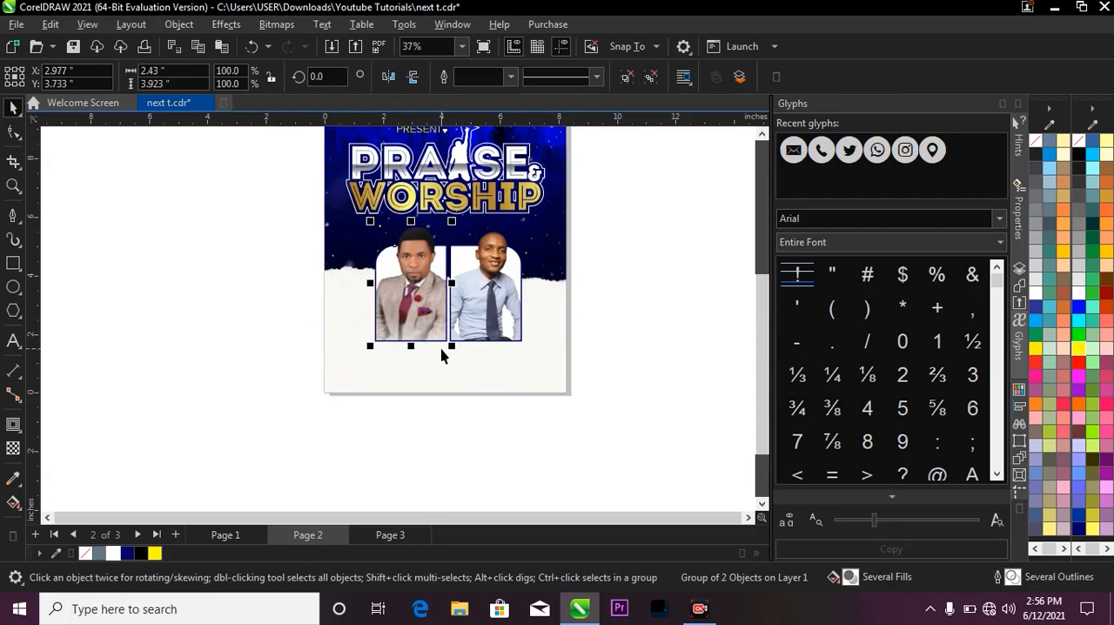
key("Left")
key("Left")
key("Left")
key("Left")
key("Left")
key("Left")
key("Left")
key("Left")
key("Left")
key("Left")
key("Left")
key("Left")
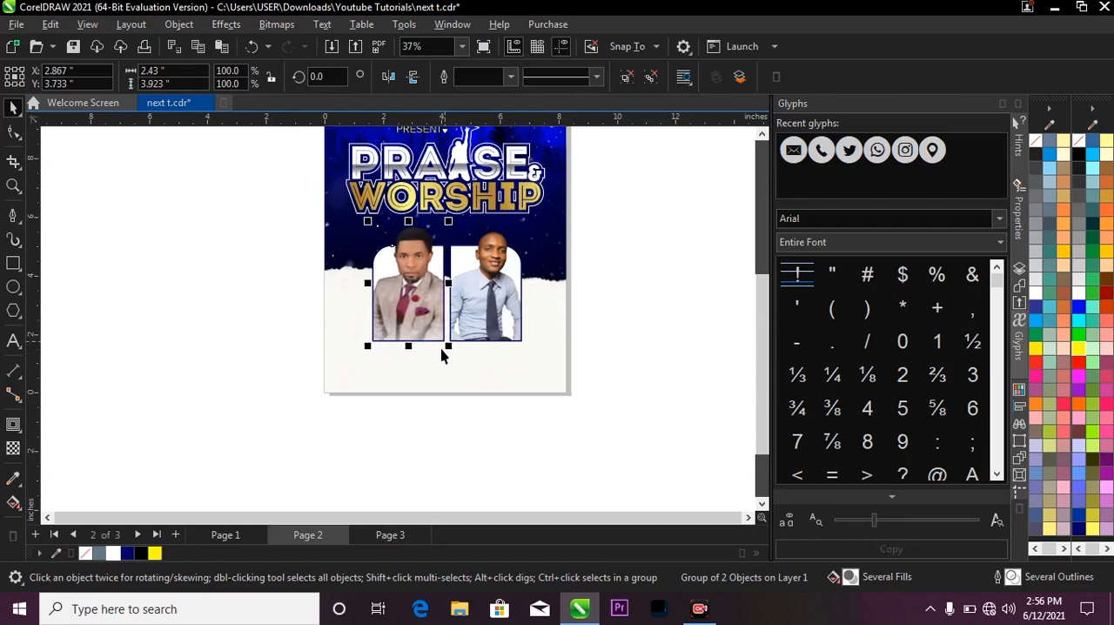
key("Left")
key("Left")
key("Left")
key("Left")
key("Left")
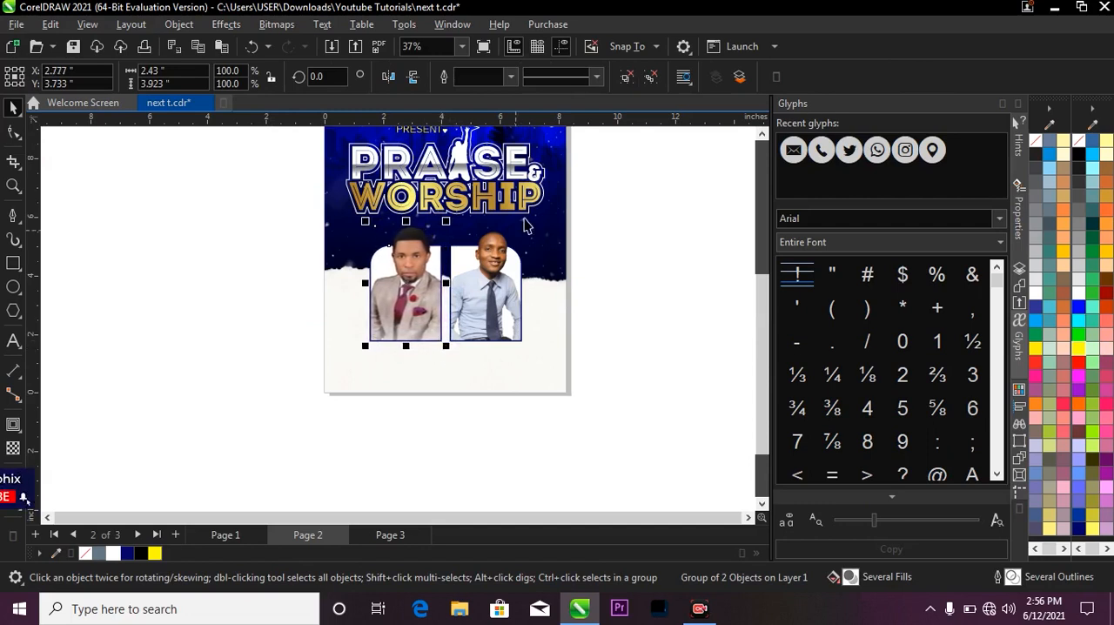
Group the blue-shirt portrait with its frame and combine both framed portraits into one group.
left_click(634, 198)
left_click_drag(634, 199, 438, 381)
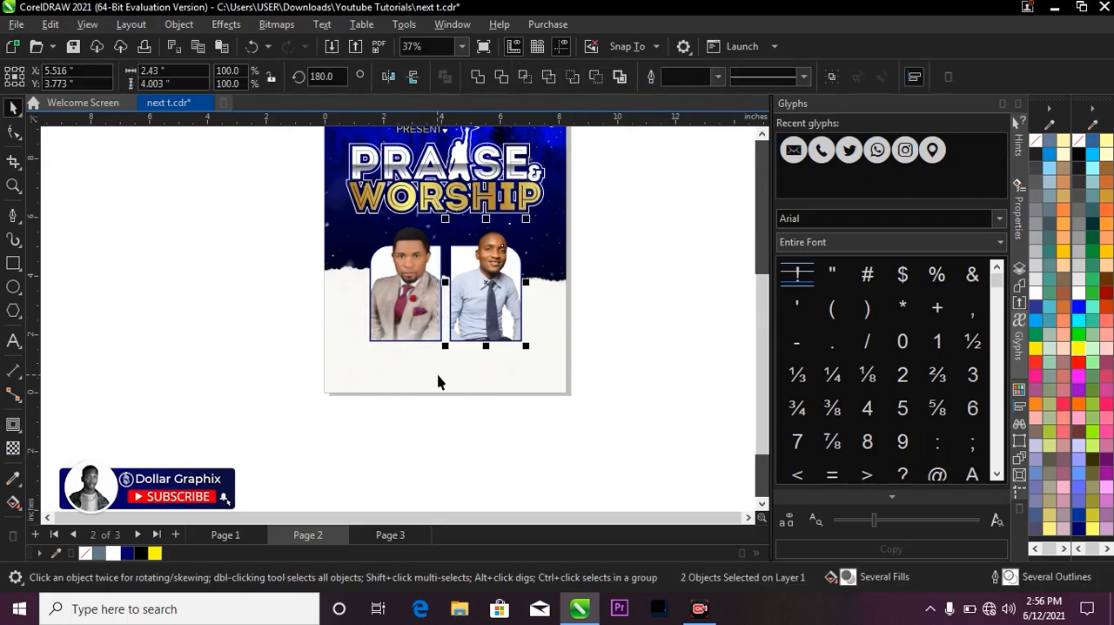
key("ctrl+g")
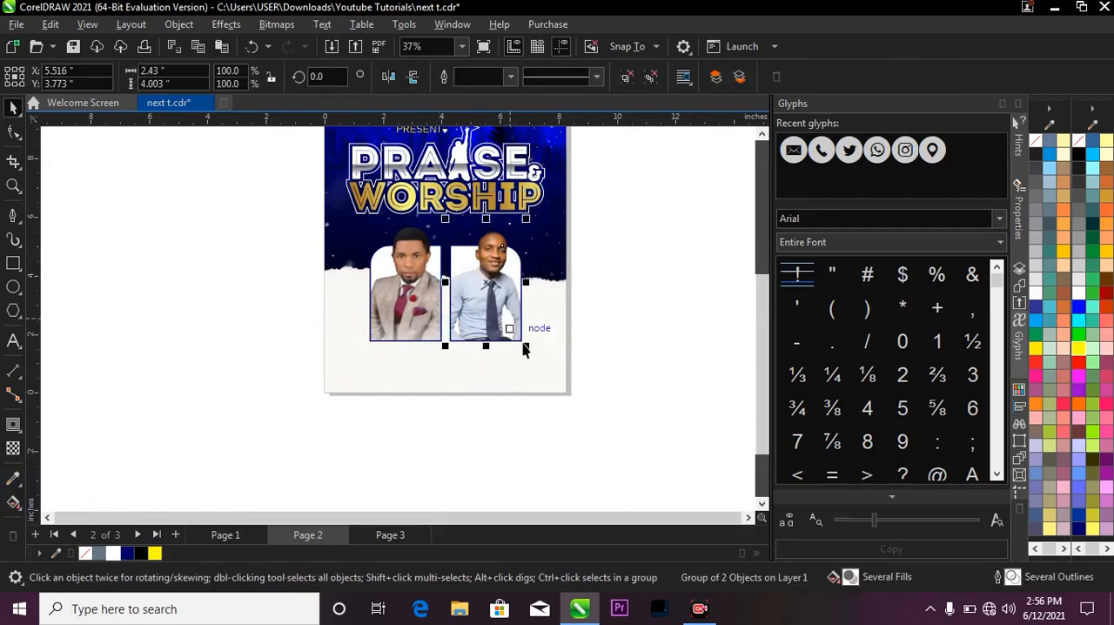
left_click(411, 269, "shift")
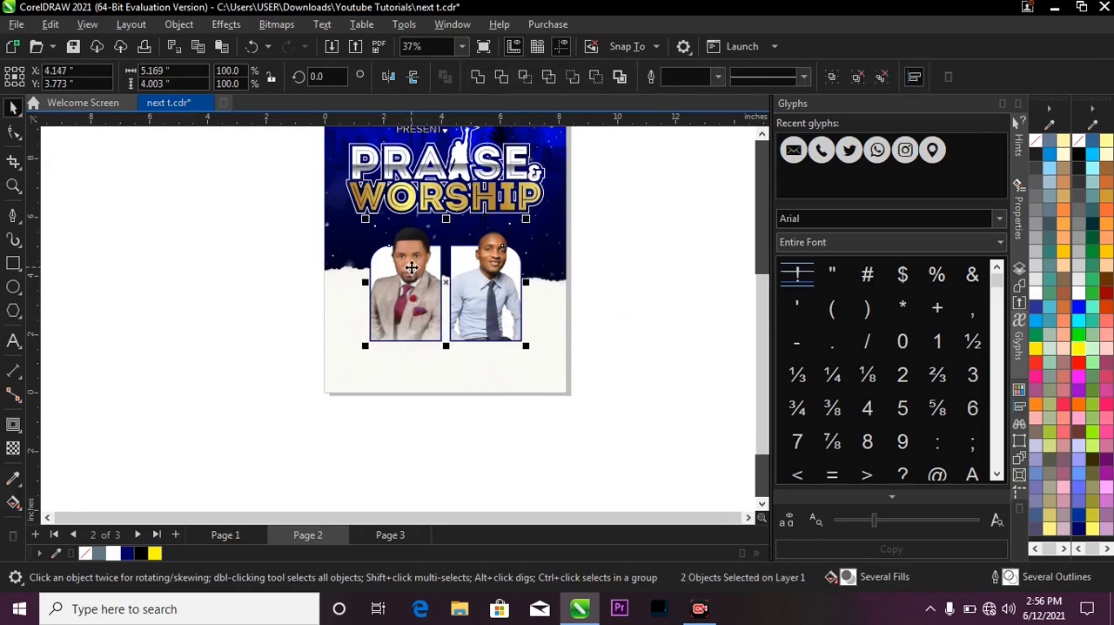
key("ctrl+g")
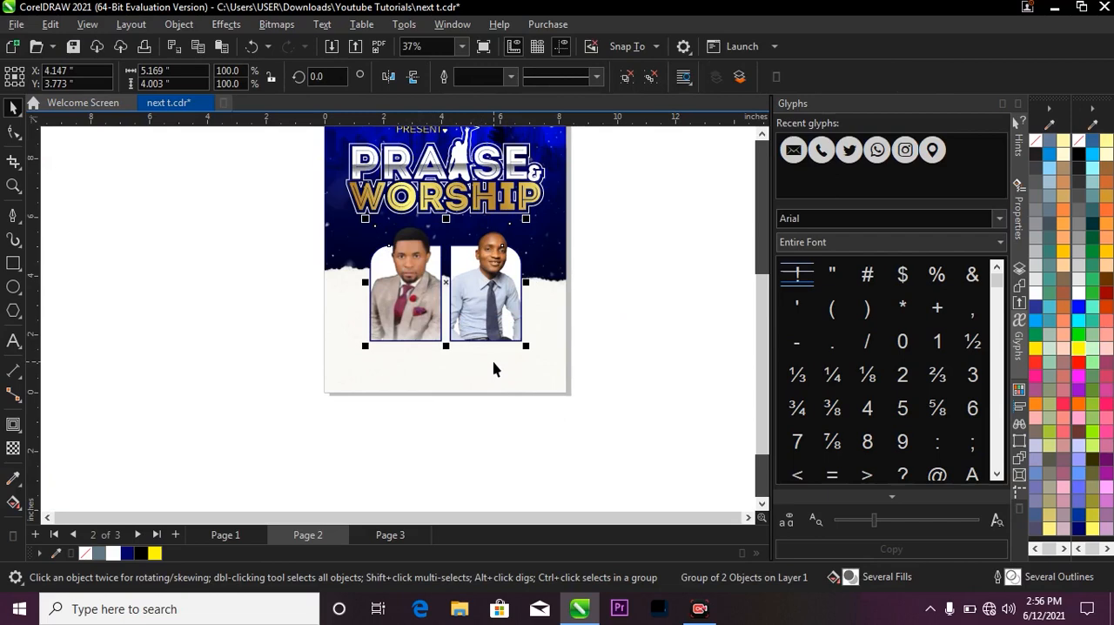
left_click(493, 362, "shift")
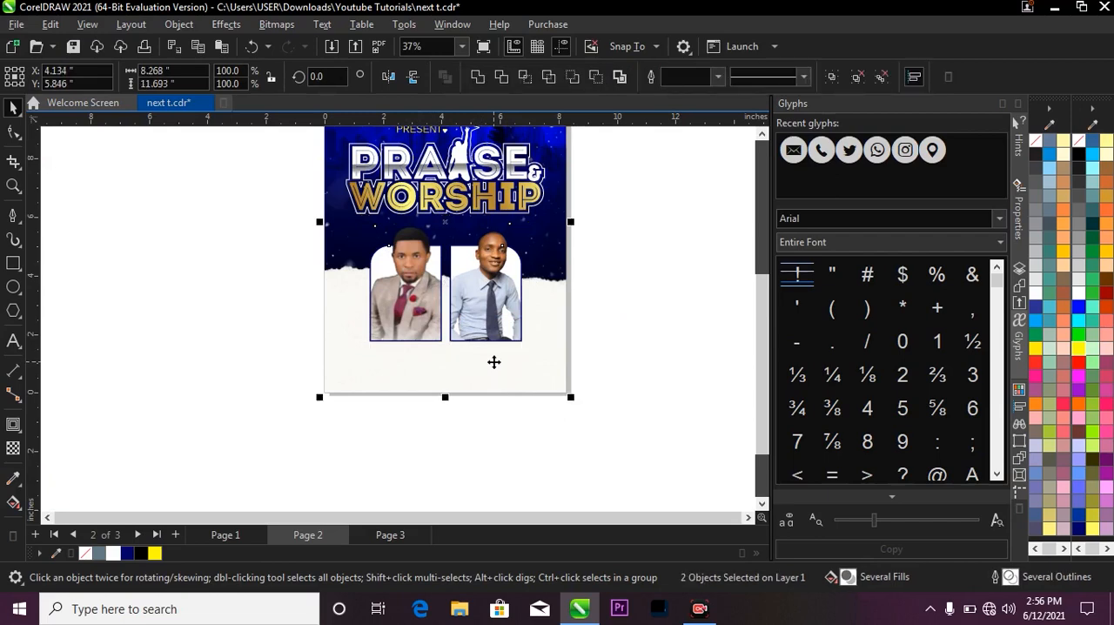
left_click(649, 290)
Copy the venue address text together with its location pin from the reference flyer on Page 1.
key("z")
key("F3")
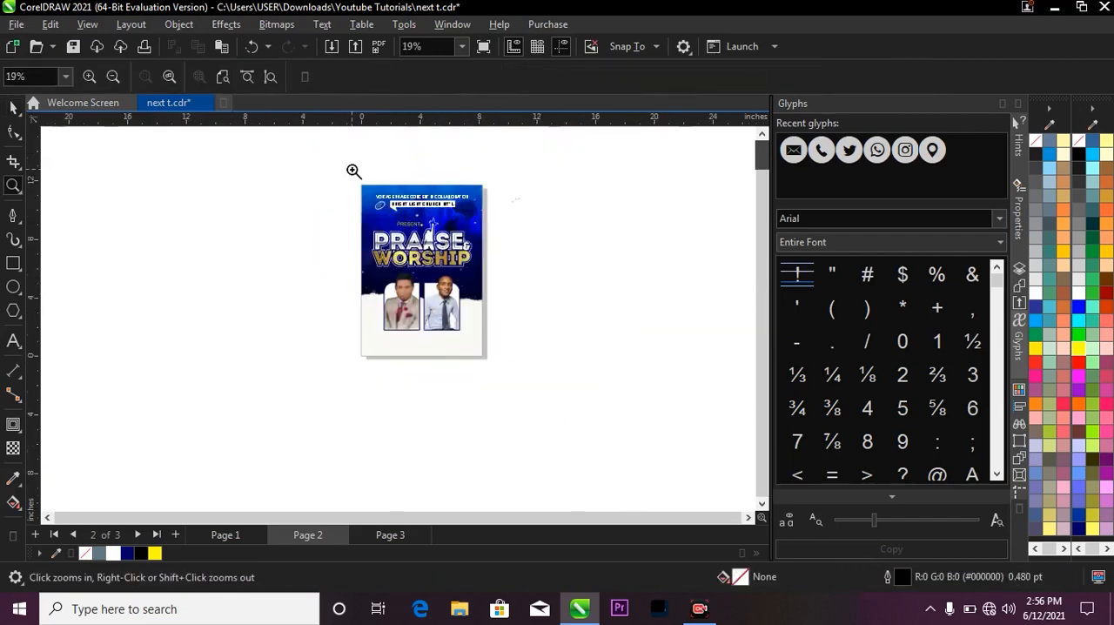
left_click_drag(353, 171, 498, 358)
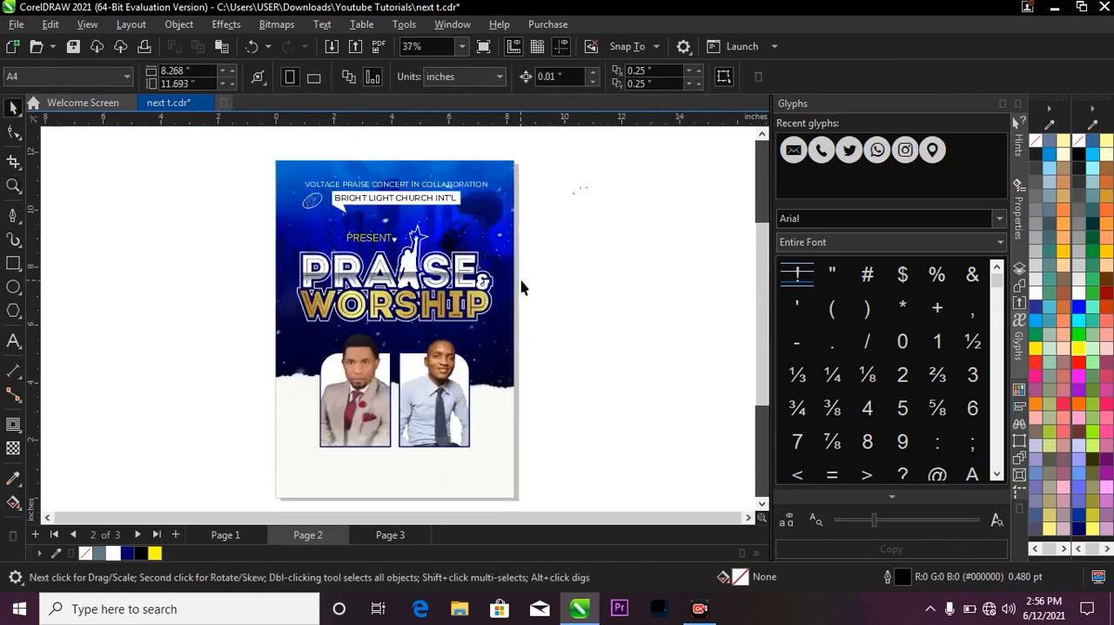
scroll(522, 287, "down", 1)
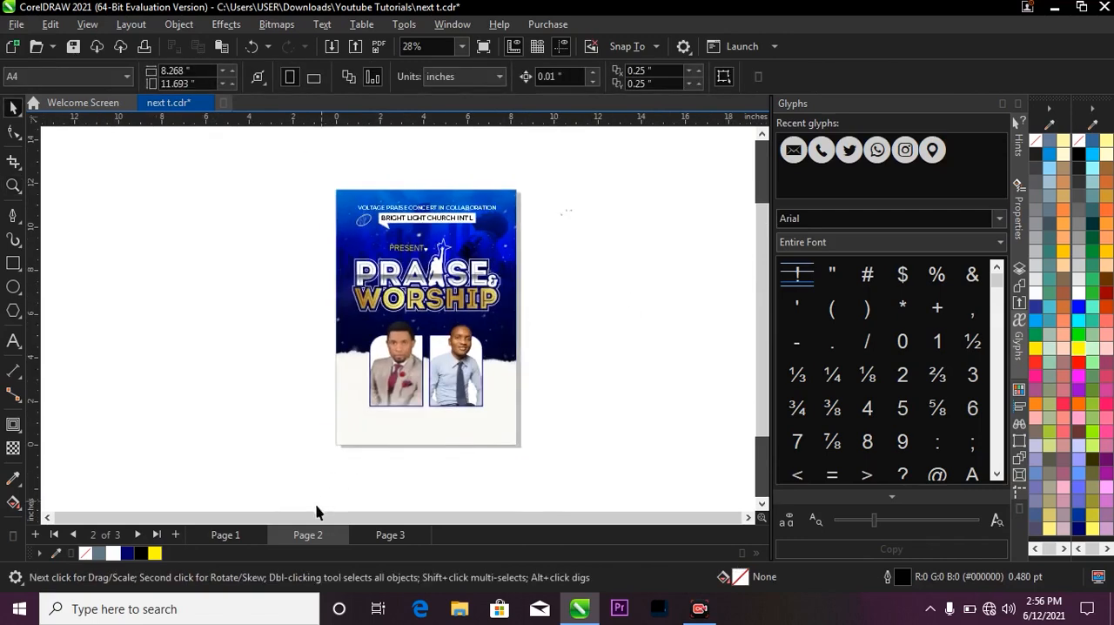
left_click(224, 534)
scroll(417, 426, "up", 2)
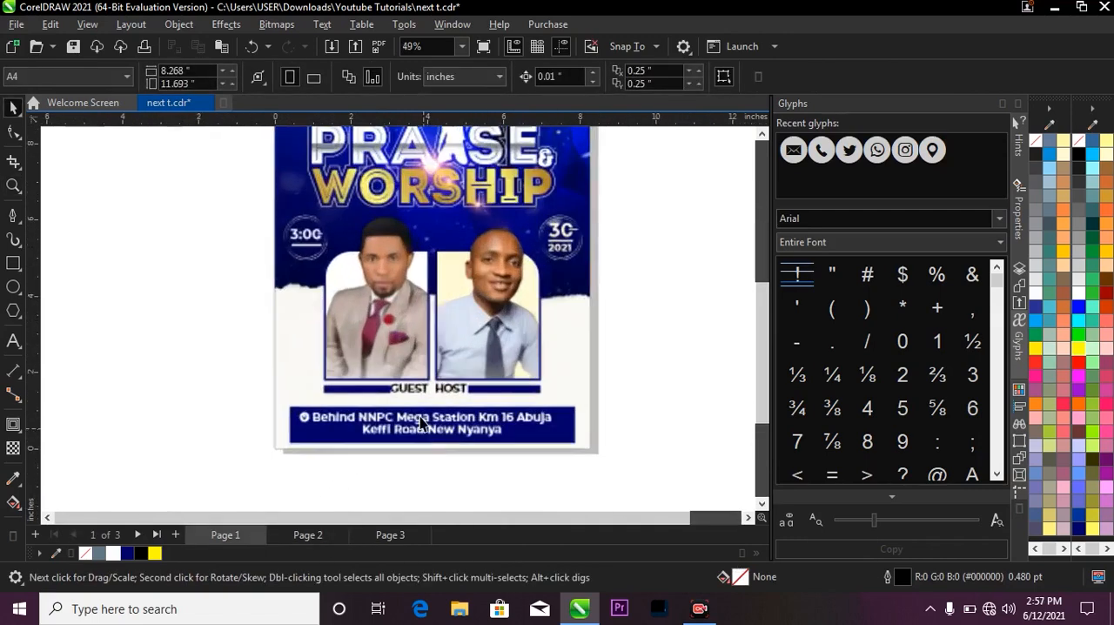
scroll(420, 422, "up", 3)
left_click(435, 416)
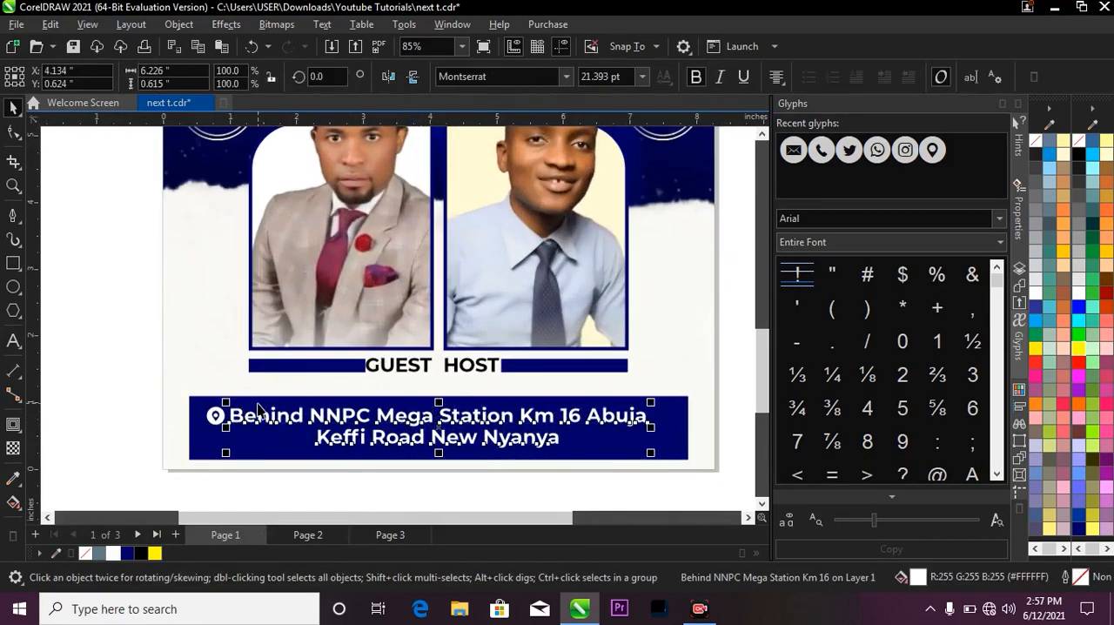
left_click(216, 419, "shift")
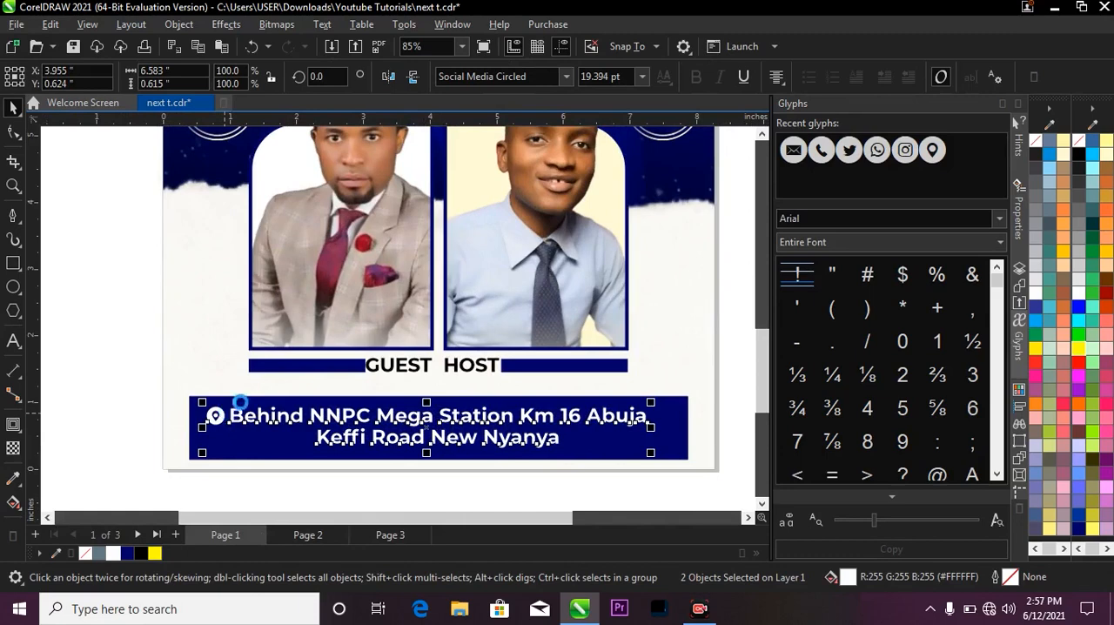
scroll(437, 386, "down", 1)
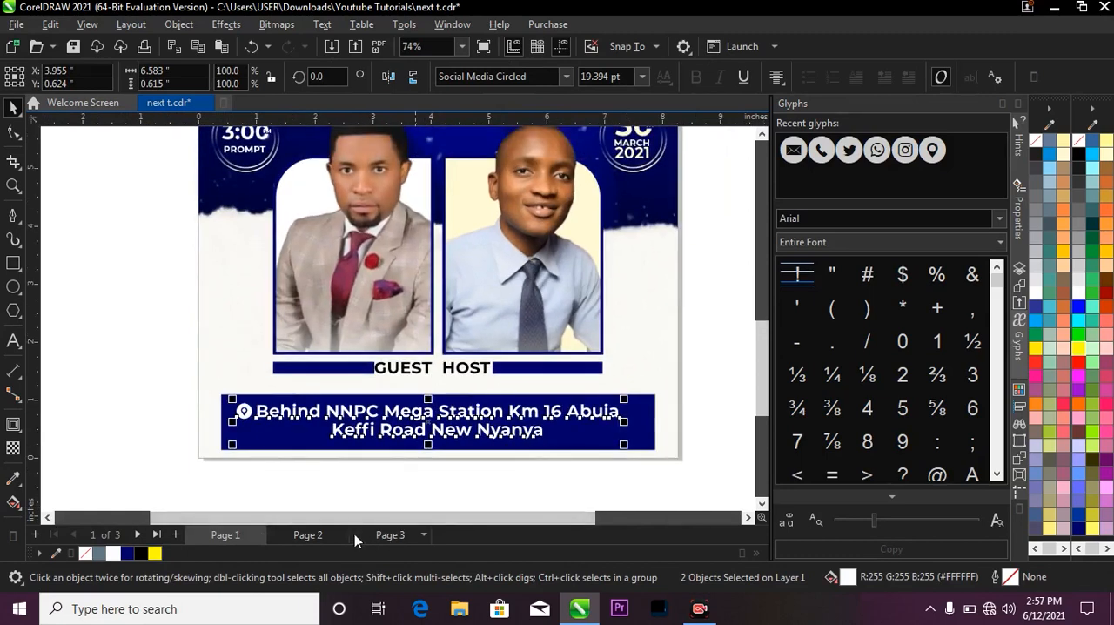
On Page 2, draw a rectangle about 7.06 by 0.77 inches below the portraits and centre it horizontally on the flyer background.
left_click(311, 535)
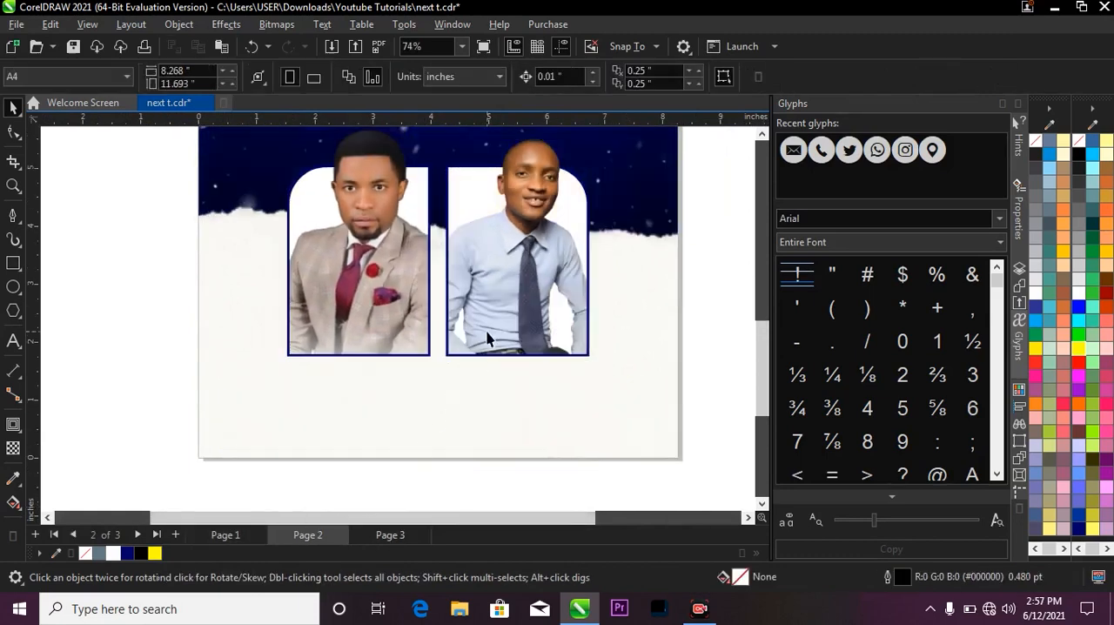
left_click(13, 262)
mouse_move(233, 396)
left_mouse_down()
mouse_move(254, 422)
mouse_move(651, 445)
mouse_move(642, 440)
left_mouse_up()
key("space")
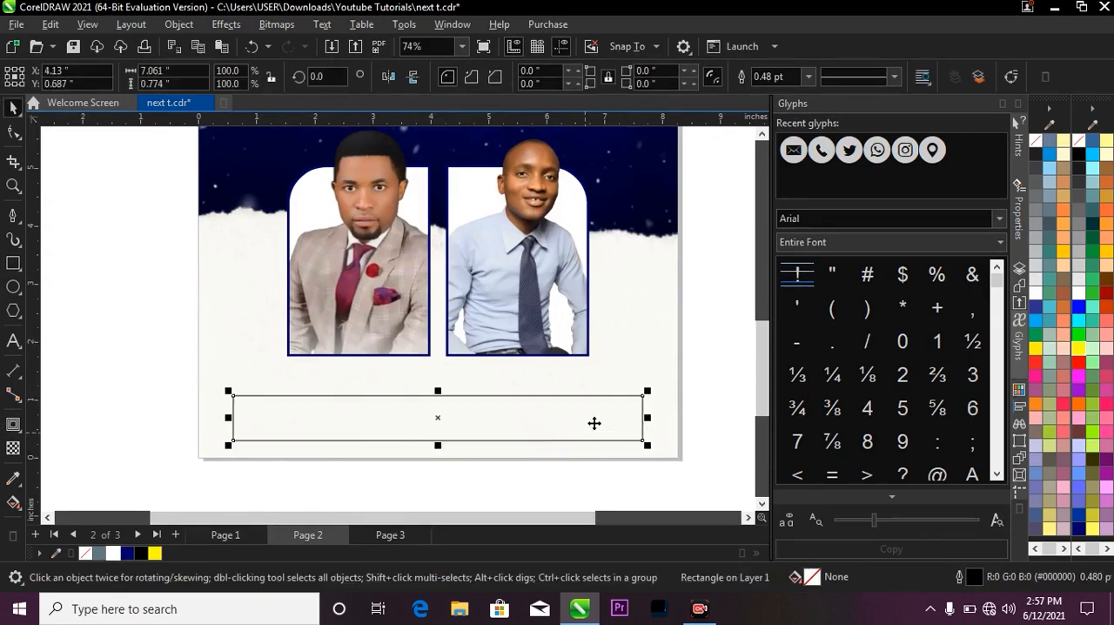
left_click(627, 352, "shift")
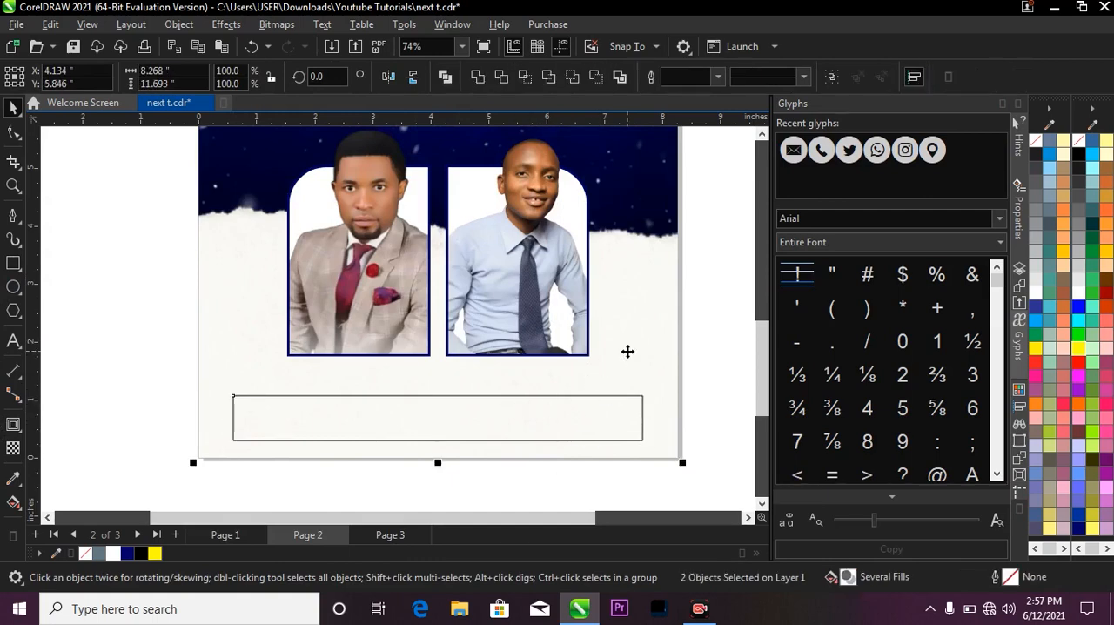
scroll(627, 352, "down", 3)
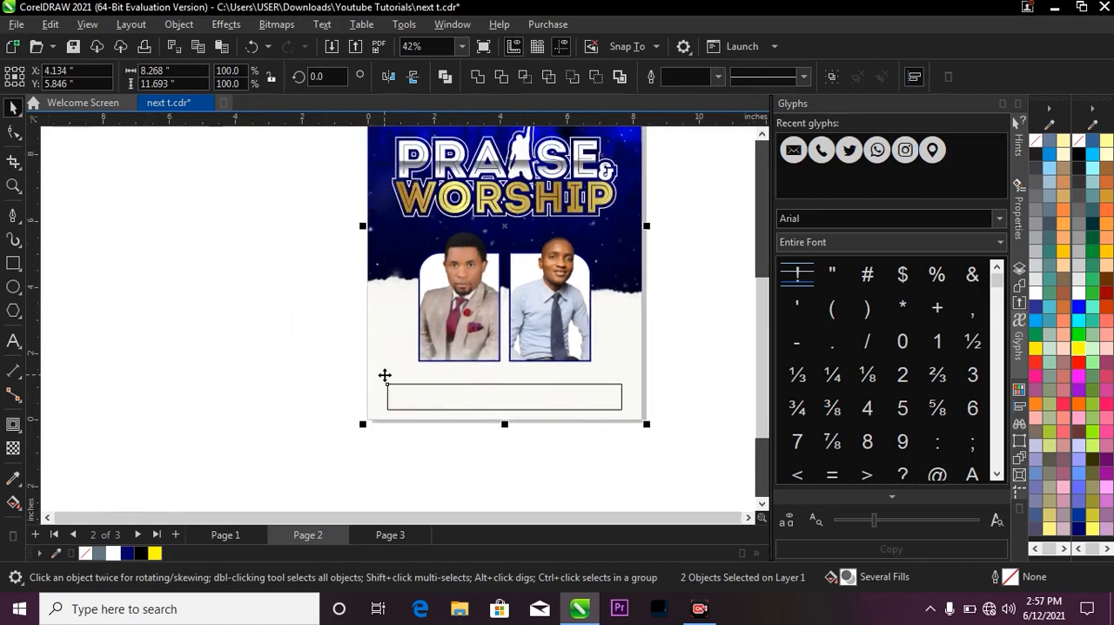
Fill the rectangle below the portraits with Deep Navy Blue and remove its outline.
left_click(447, 406)
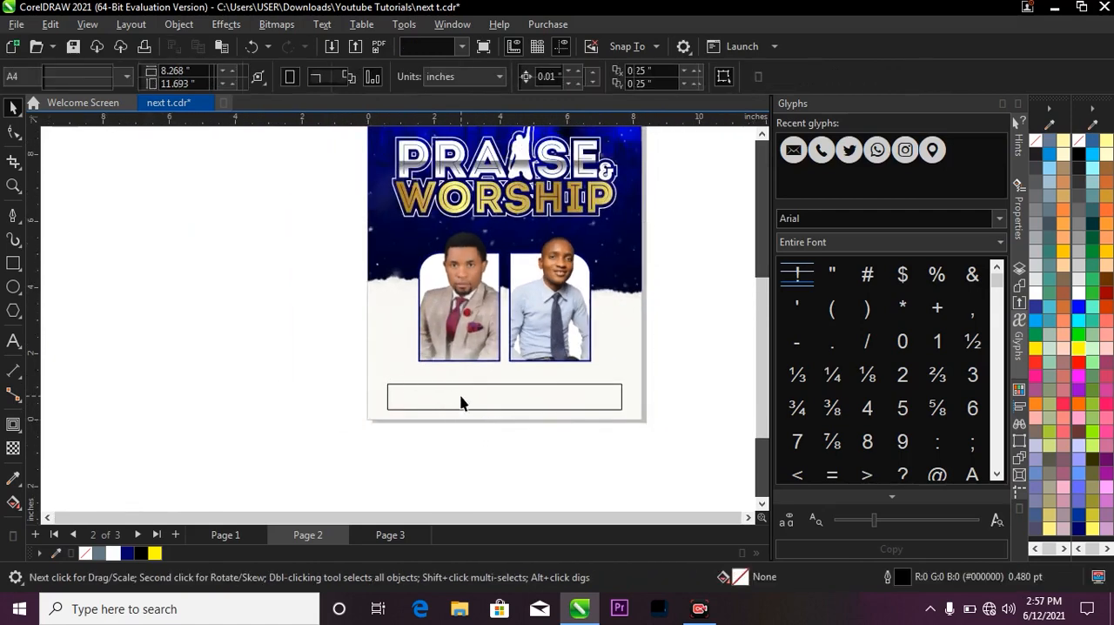
scroll(439, 403, "up", 2)
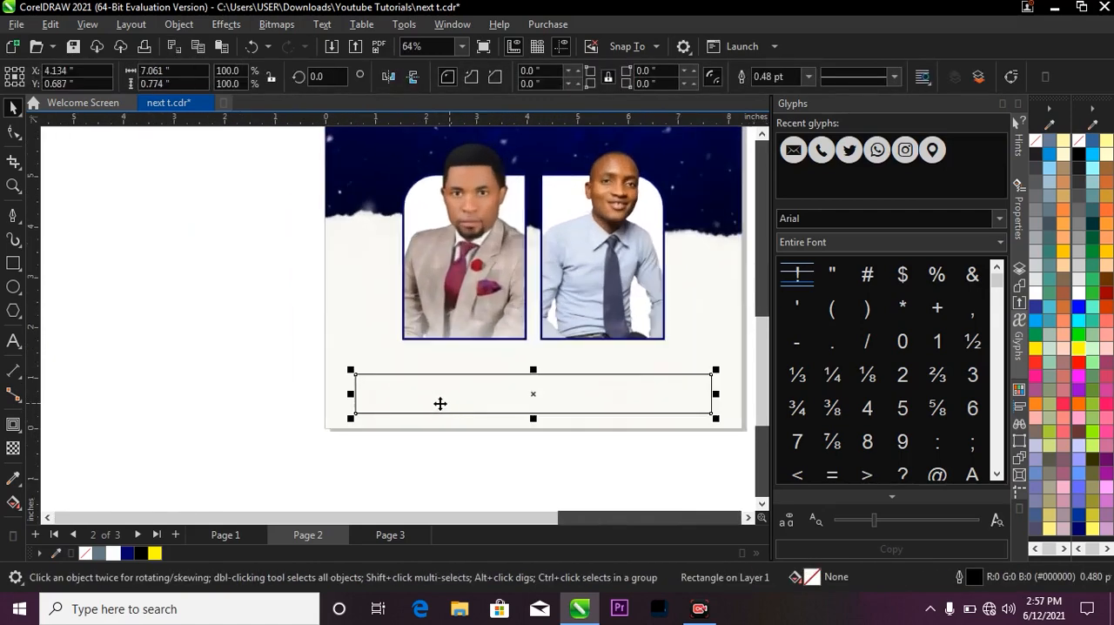
left_click(126, 553)
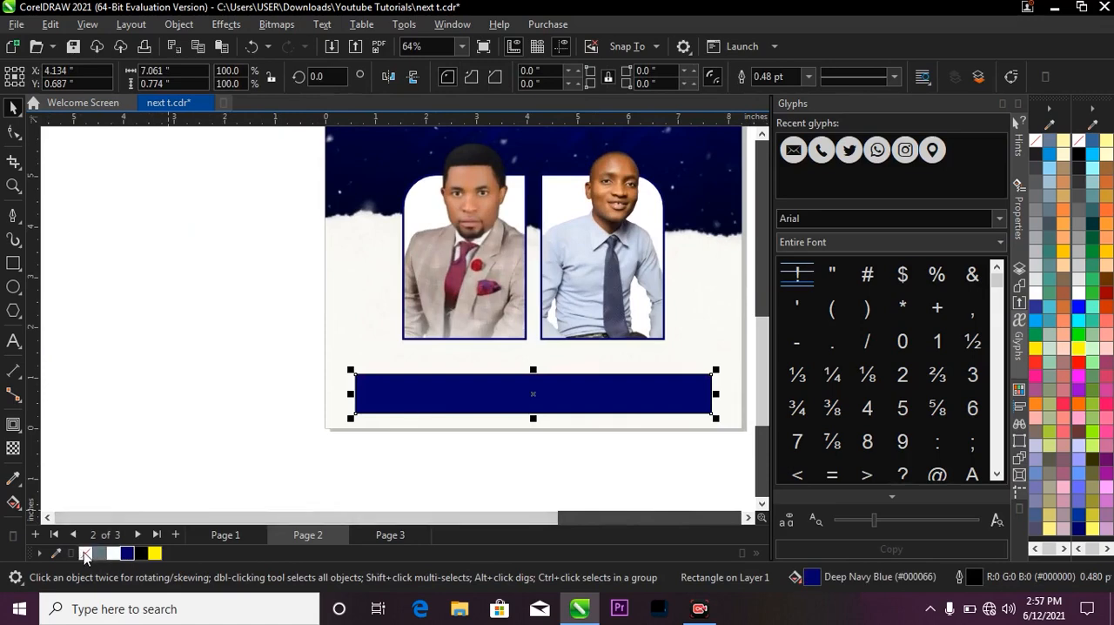
right_click(80, 552)
key("Escape")
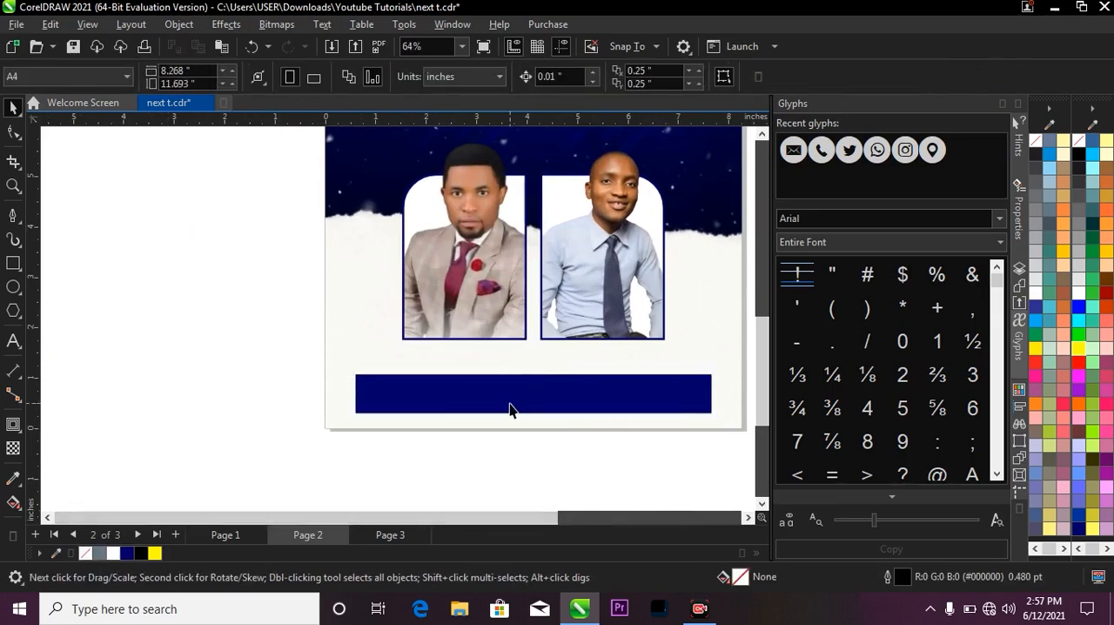
Paste the copied venue address text and location pin onto the navy bar.
key("ctrl+v")
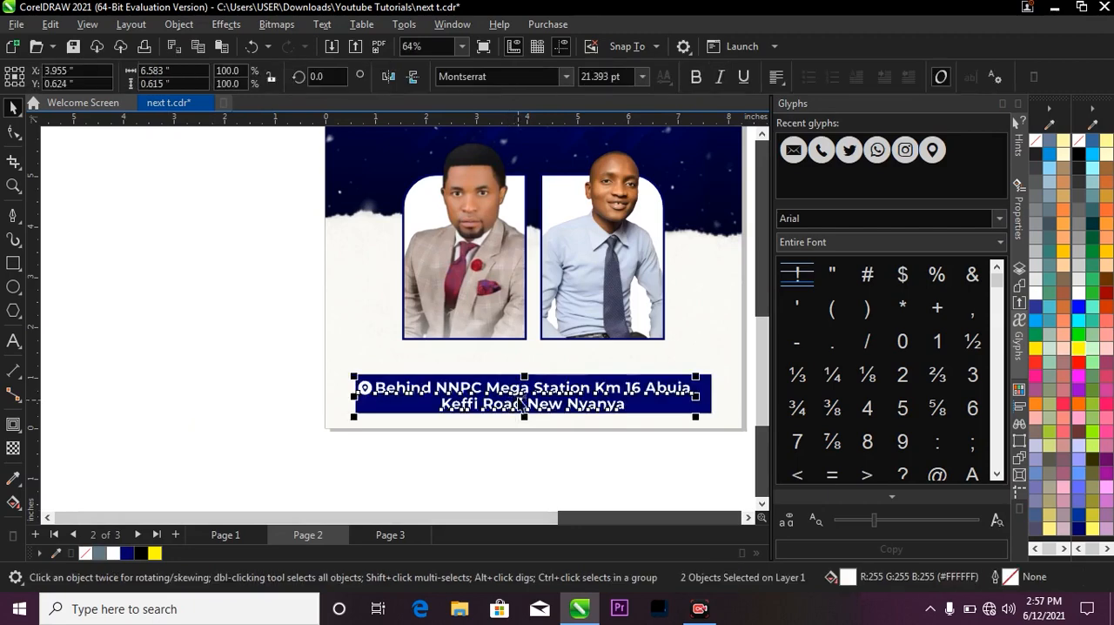
scroll(515, 388, "up", 1)
scroll(500, 369, "down", 1)
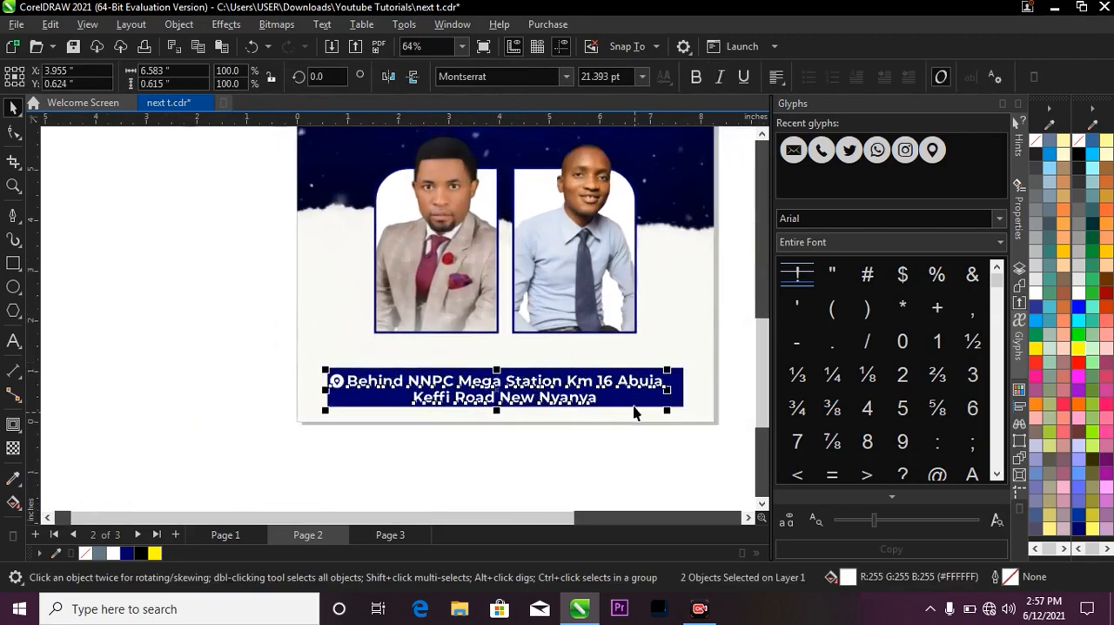
Stretch the navy bar behind the address vertically to a height of 0.866 inches, keeping its width at 7.061 inches.
left_click(669, 395)
left_click_drag(683, 388, 693, 386)
key("ctrl+z")
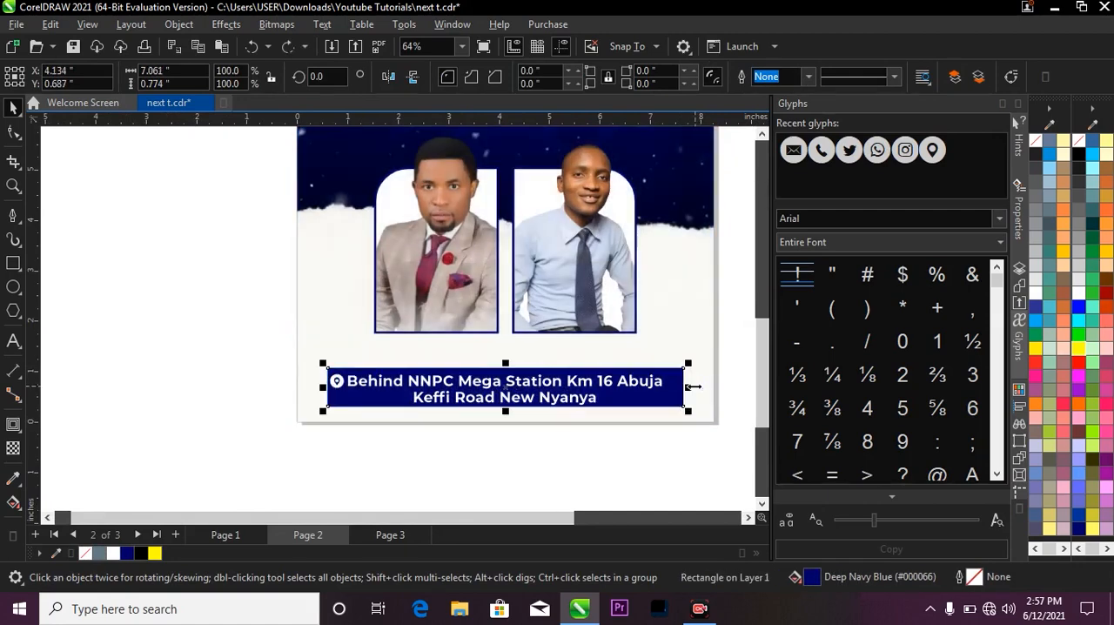
scroll(487, 411, "up", 2)
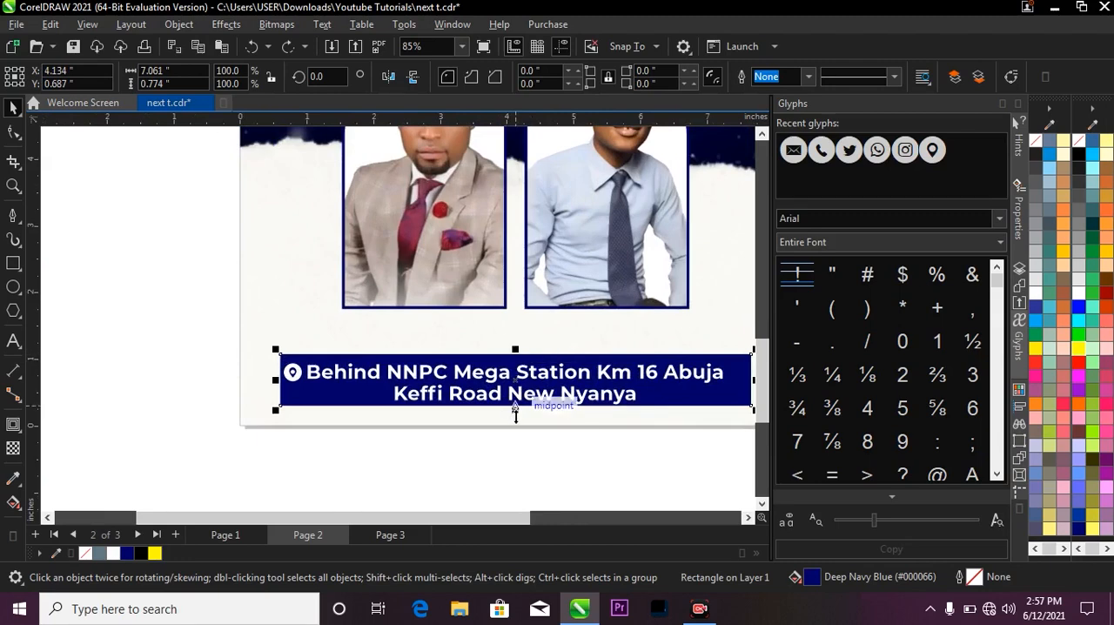
mouse_move(514, 409)
left_mouse_down()
mouse_move(516, 422)
mouse_move(522, 410)
left_mouse_up()
Centre the address text horizontally and vertically on the navy bar.
scroll(513, 414, "up", 2)
scroll(514, 415, "up", 2)
left_click(518, 329)
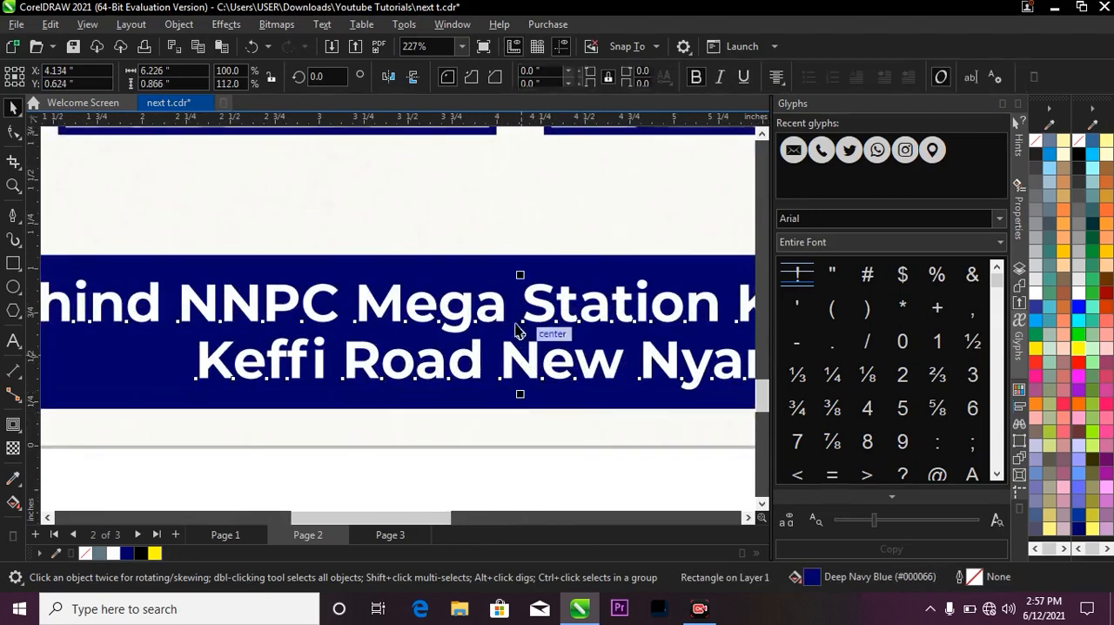
left_click(510, 268, "shift")
key("c")
key("e")
scroll(509, 289, "down", 2)
scroll(517, 310, "down", 2)
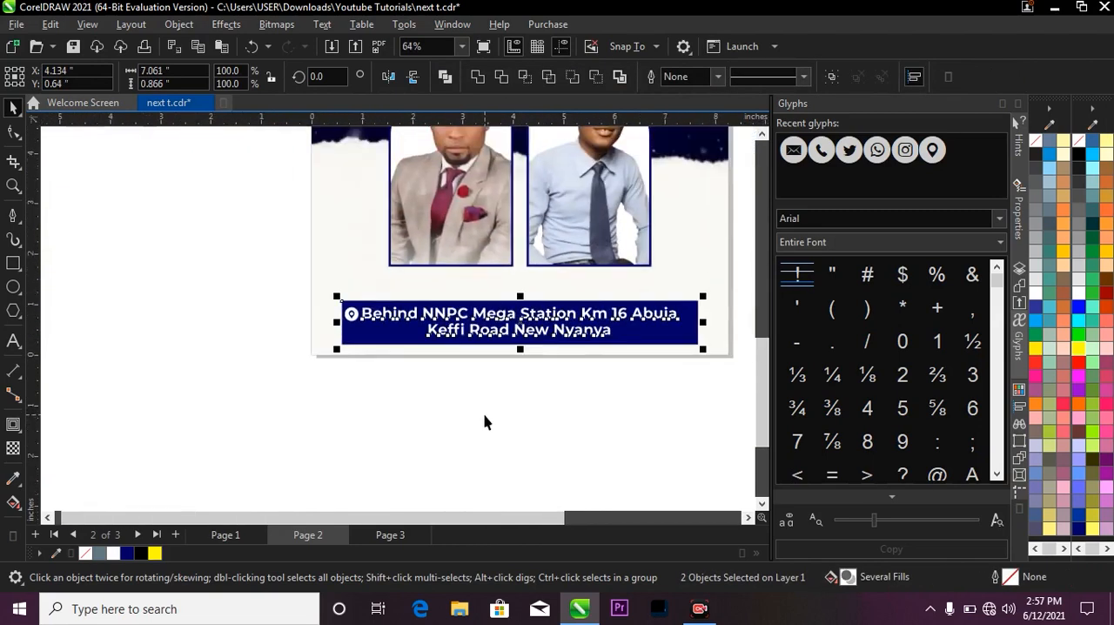
Nudge the location pin slightly closer to the start of the address text.
left_click(484, 421)
scroll(356, 326, "up", 2)
scroll(354, 322, "up", 2)
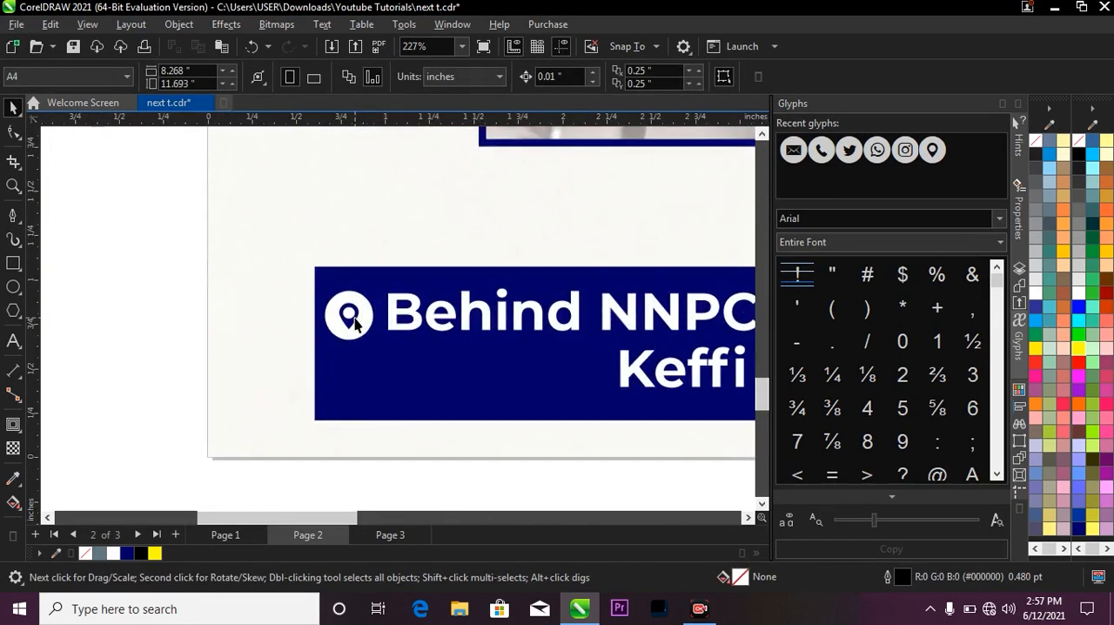
left_click(353, 309)
scroll(352, 314, "down", 3)
left_click(386, 403)
key("F3")
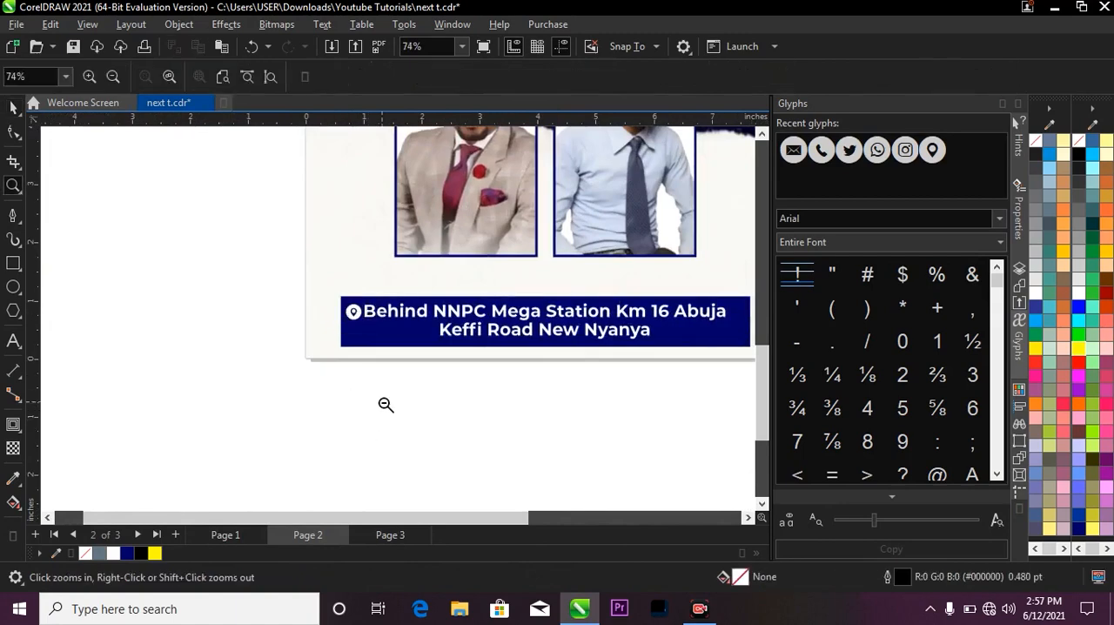
key("F4")
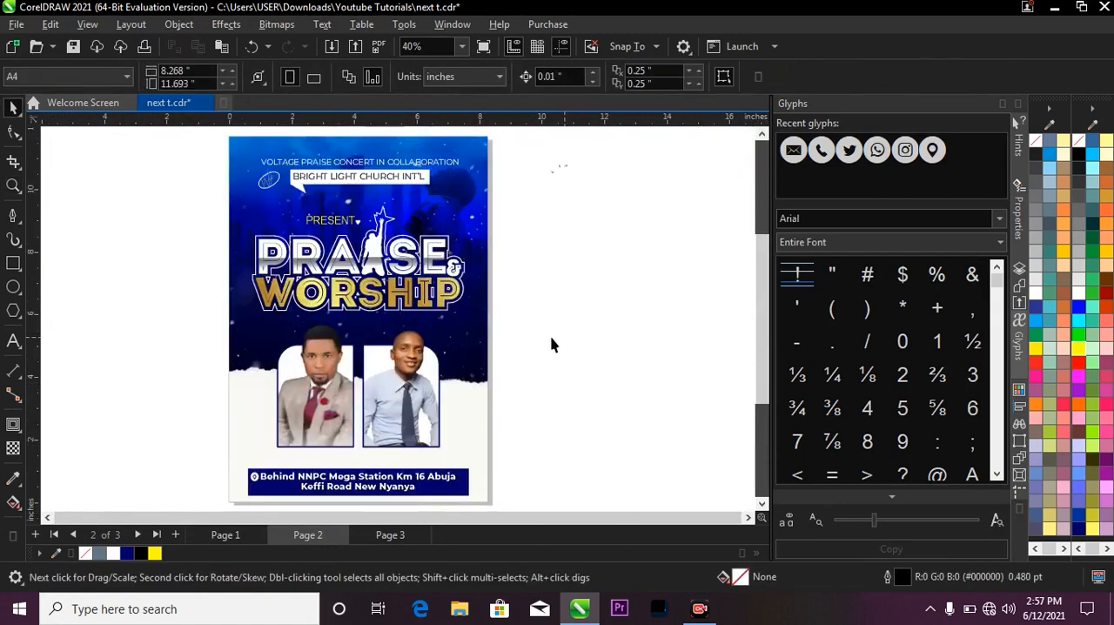
Copy the GUEST and HOST labels together with the two navy strips beside them from the reference flyer on Page 1.
left_click(225, 535)
scroll(333, 472, "up", 1)
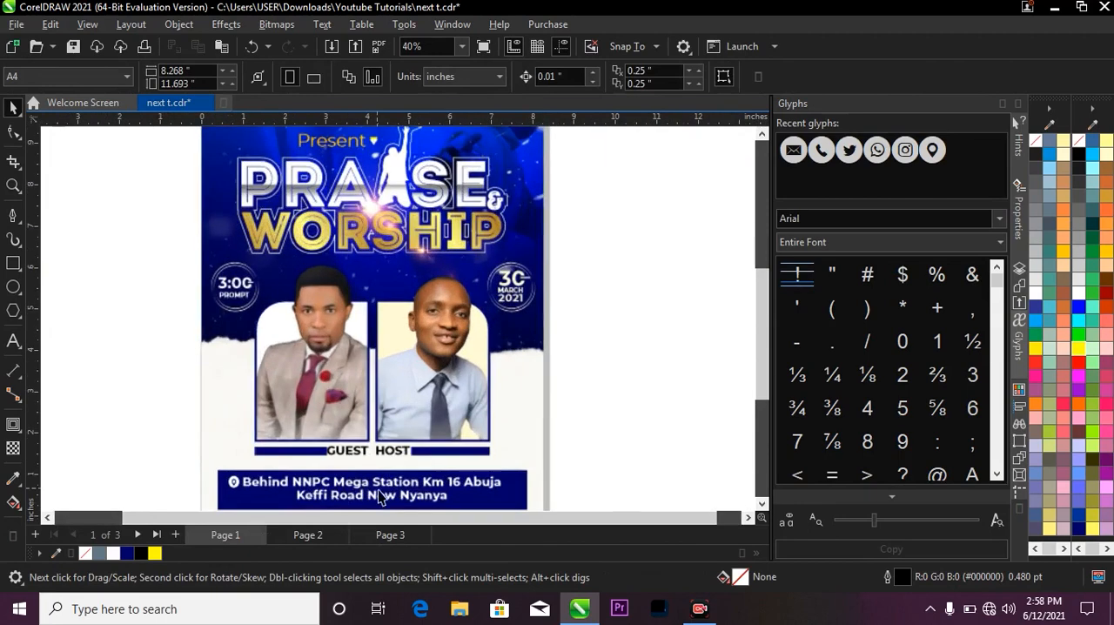
scroll(315, 455, "up", 1)
left_click(383, 449)
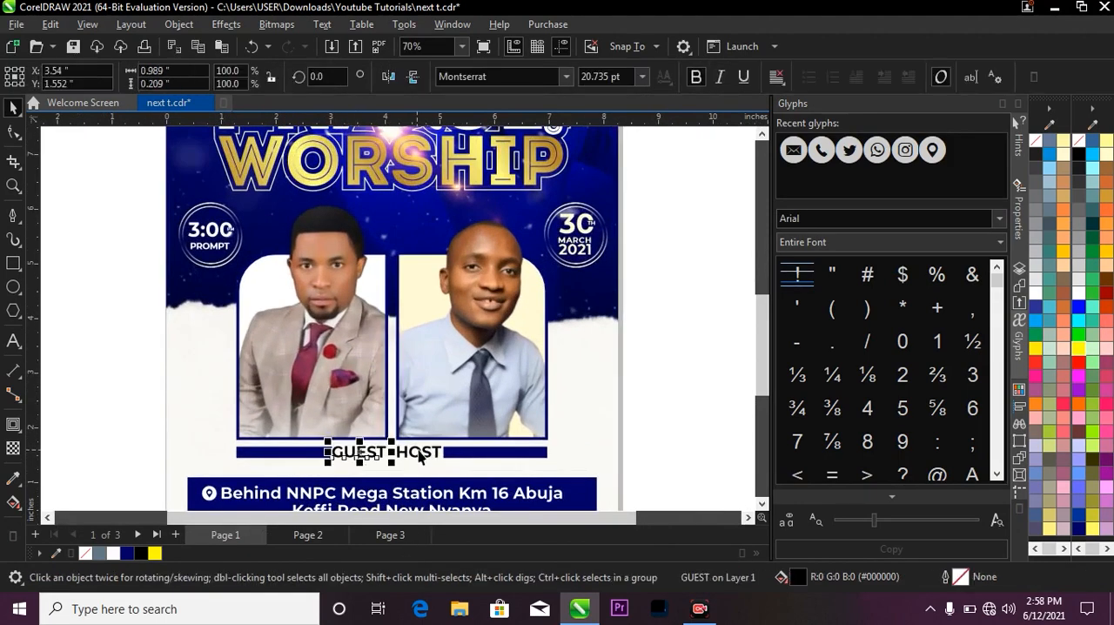
left_click(422, 451, "shift")
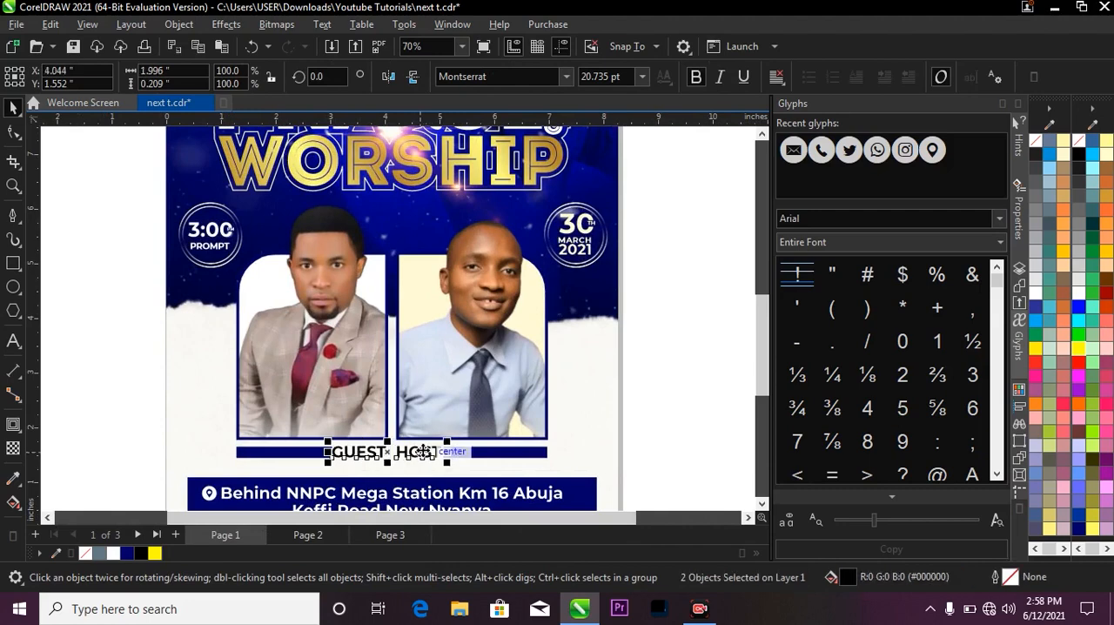
left_click(471, 454, "shift")
left_click(300, 450, "shift")
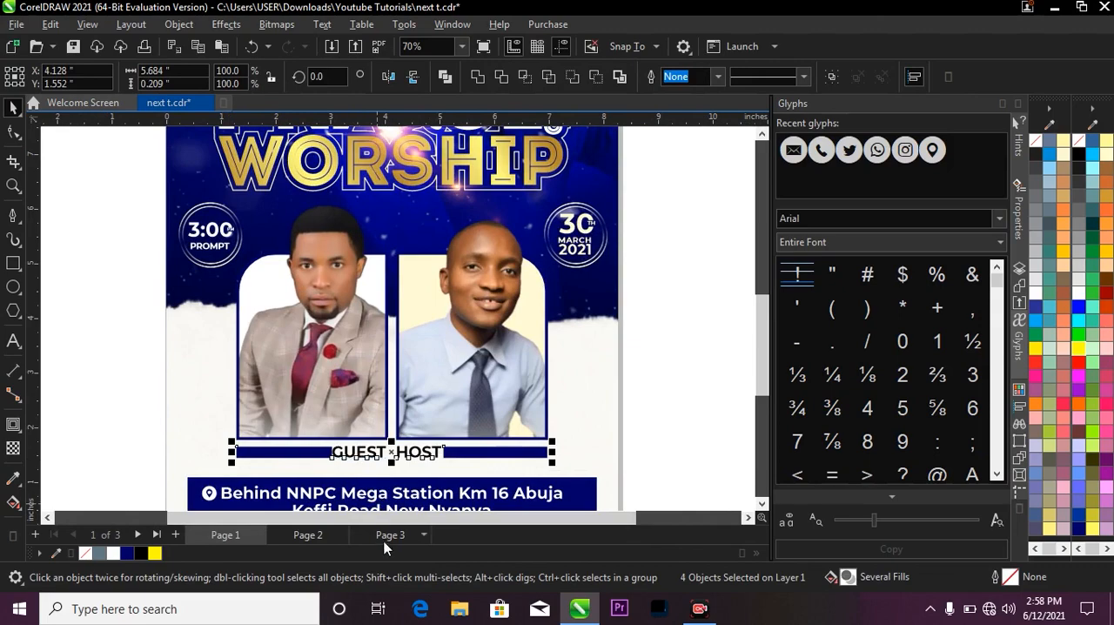
Paste the GUEST and HOST labels with their navy strips beneath the framed portraits on Page 2.
left_click(313, 535)
scroll(403, 391, "down", 2)
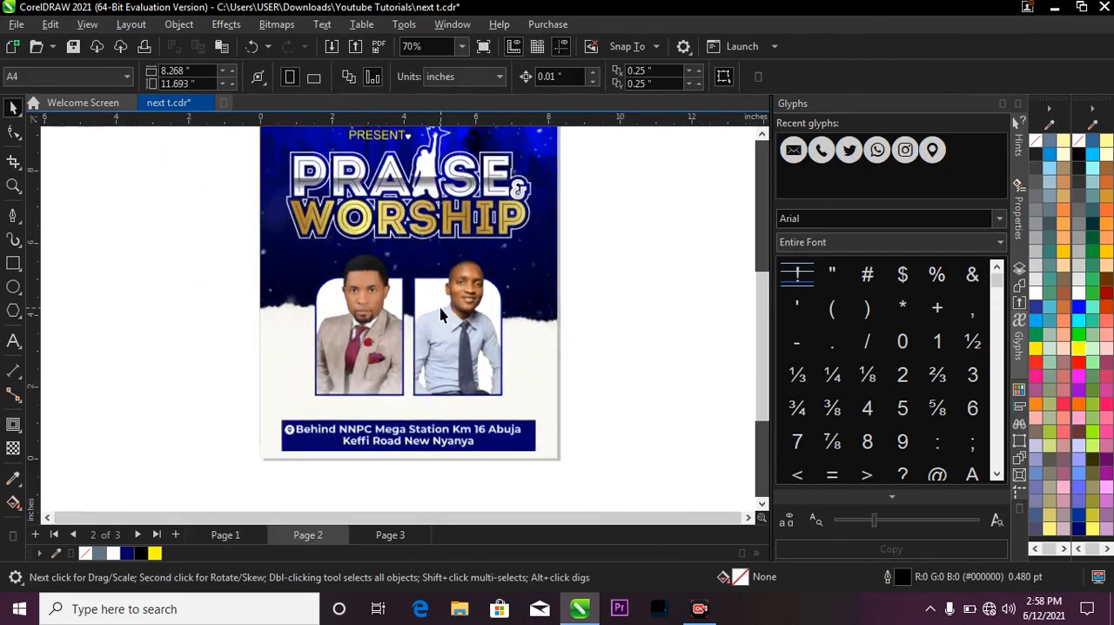
key("ctrl+v")
scroll(368, 386, "up", 2)
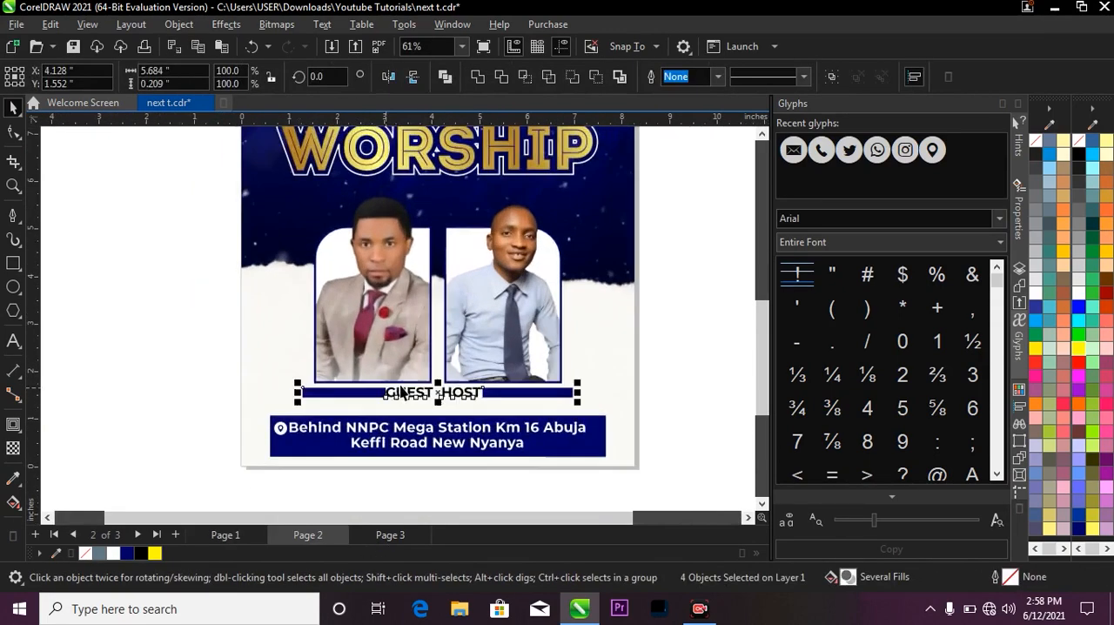
scroll(463, 388, "up", 1)
left_click(709, 342)
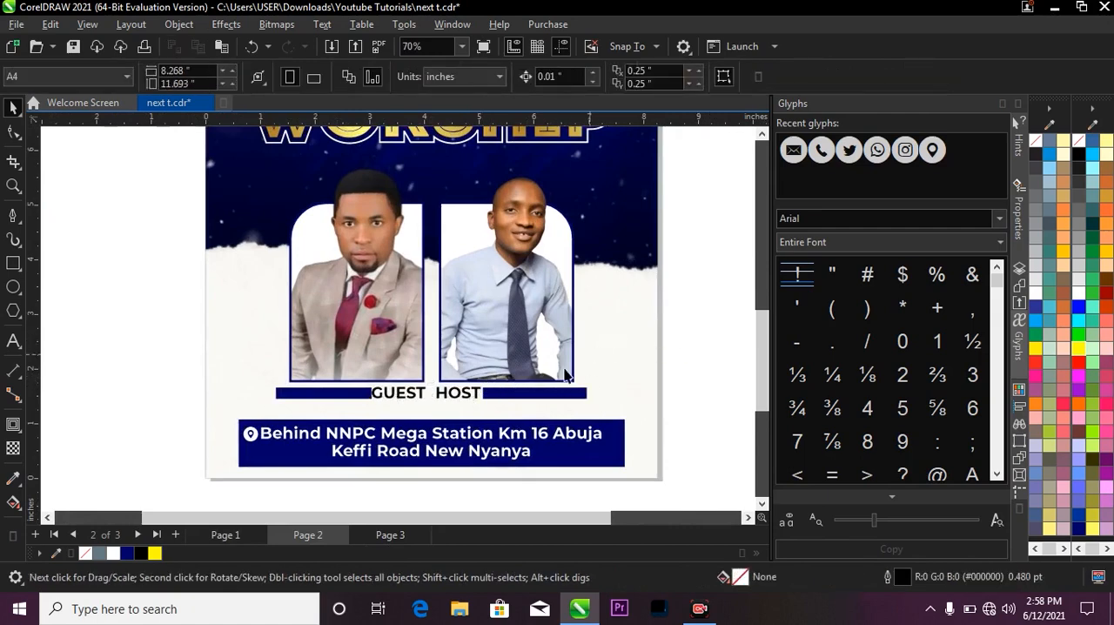
Shorten the strip beside GUEST to 1.534 inches so its outer end meets the grey-suit portrait frame's edge.
left_click(366, 394)
scroll(293, 410, "up", 2)
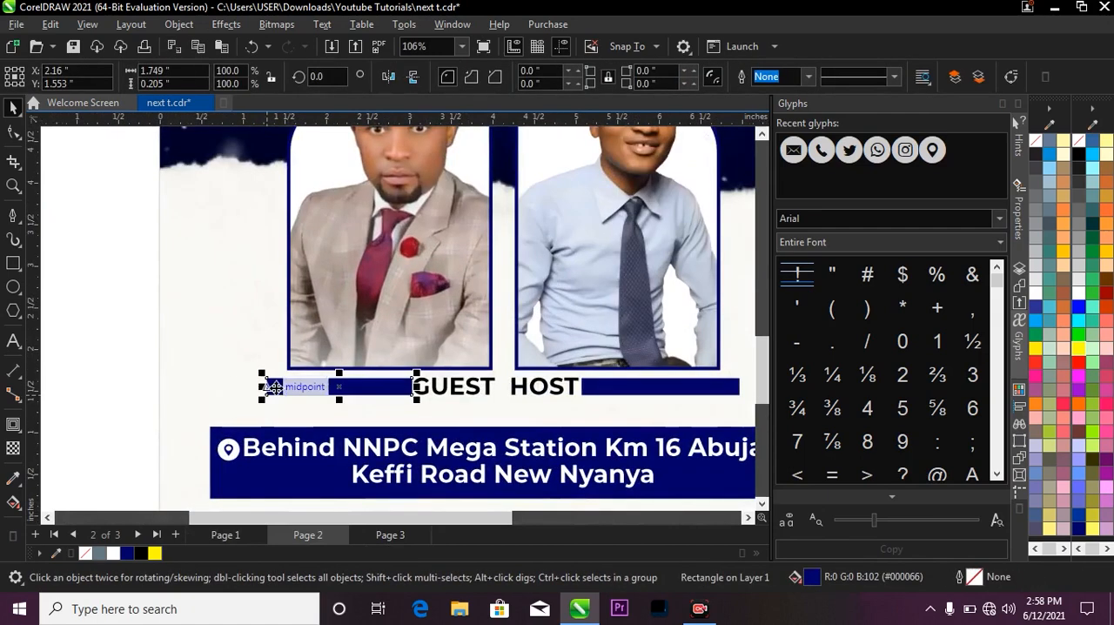
left_click_drag(264, 387, 279, 385)
scroll(546, 374, "down", 1)
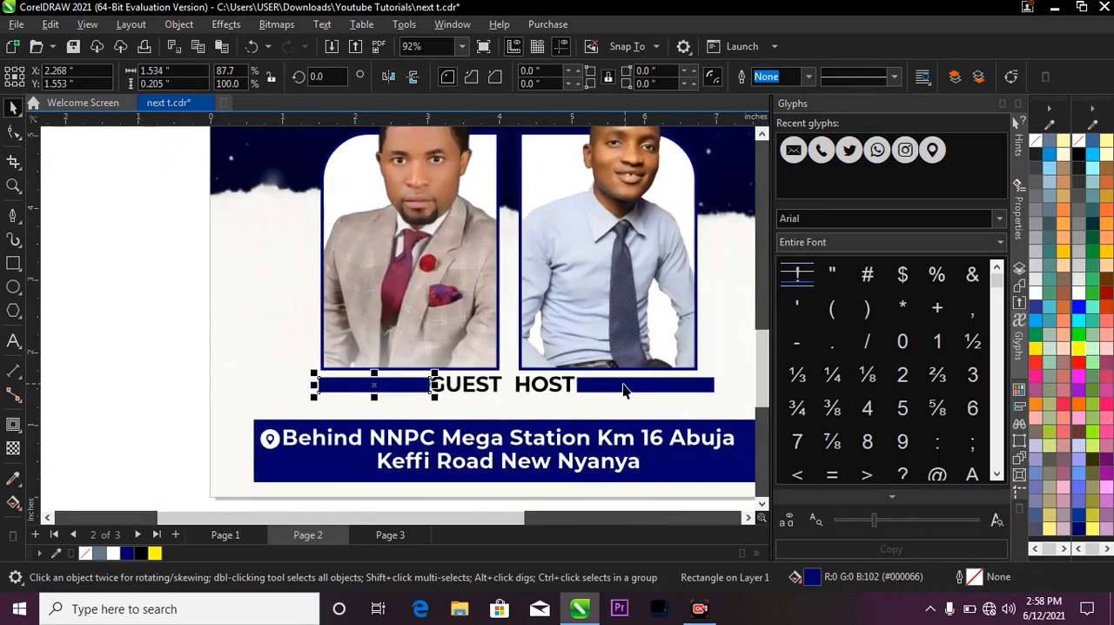
Shorten the strip beside HOST to 1.689 inches so its outer end meets the blue-shirt portrait frame's edge.
left_click(626, 386)
mouse_move(718, 384)
left_mouse_down()
mouse_move(696, 382)
mouse_move(704, 390)
left_mouse_up()
scroll(696, 385, "up", 3)
scroll(694, 390, "up", 2)
scroll(633, 330, "down", 2)
scroll(632, 339, "down", 3)
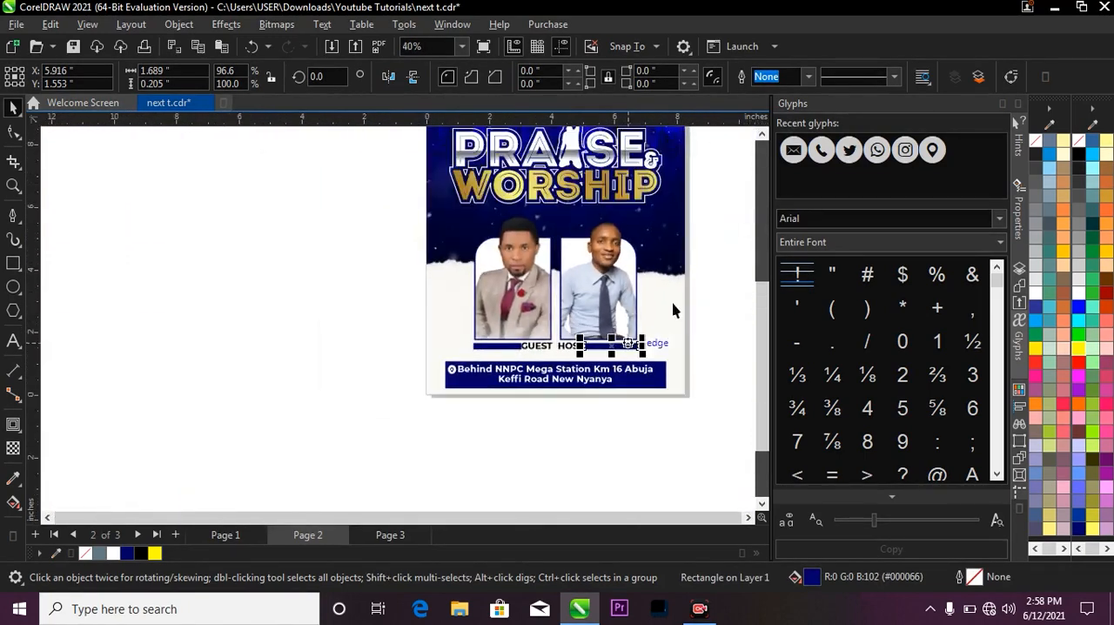
key("z")
right_click(640, 270)
left_click(618, 271)
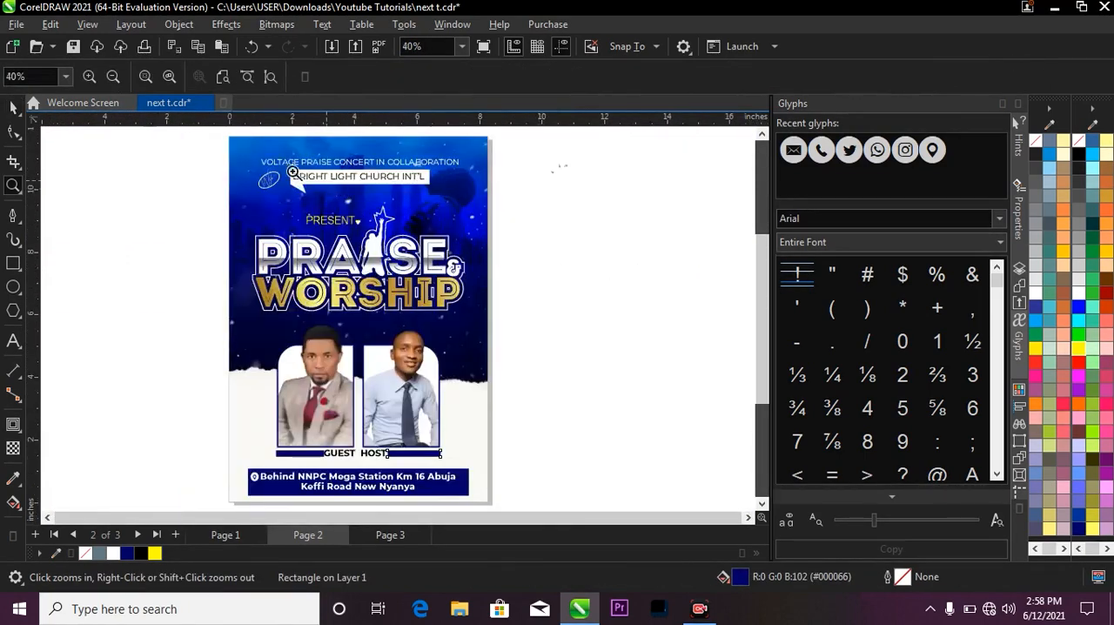
Cut the circular 30TH MARCH 2021 date badge from the reference flyer on Page 1.
left_click_drag(218, 137, 490, 517)
key("space")
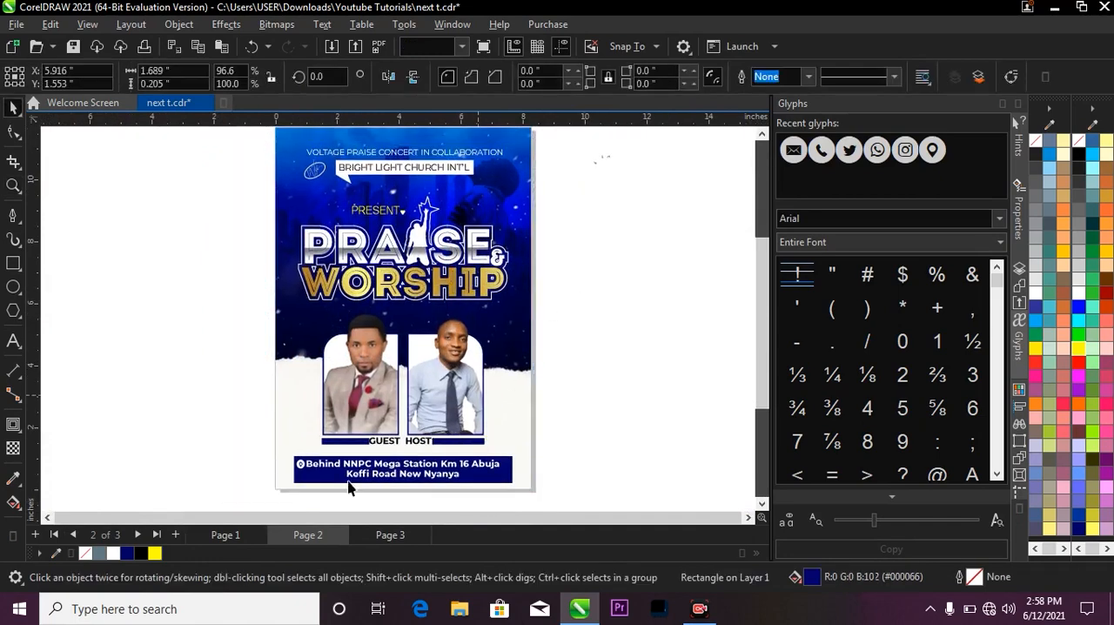
left_click(350, 498)
left_click(228, 537)
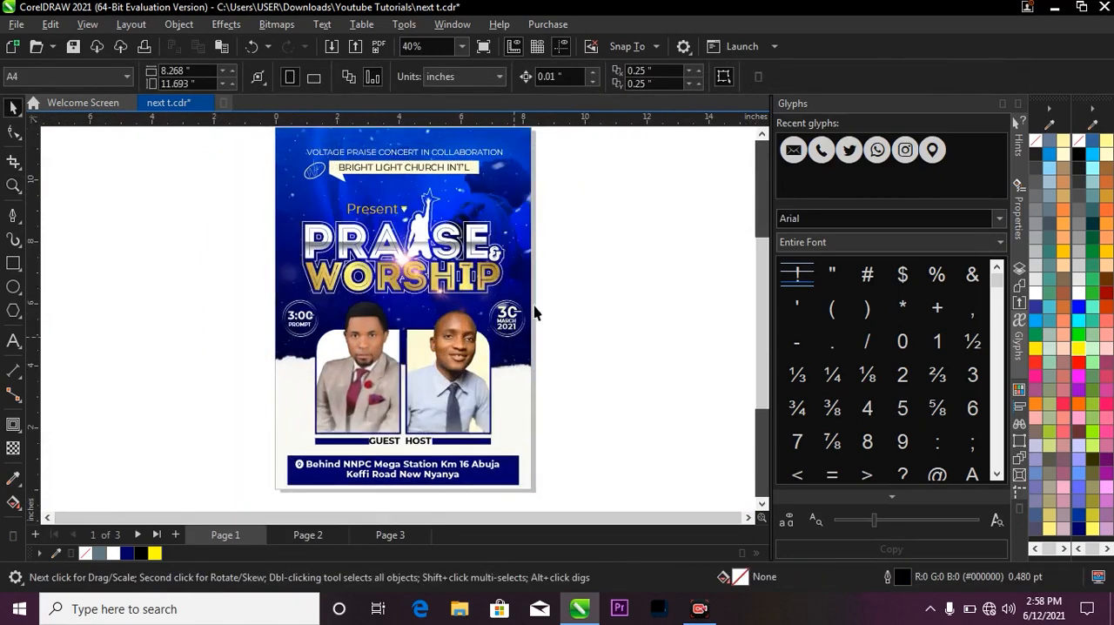
left_click_drag(471, 290, 564, 372)
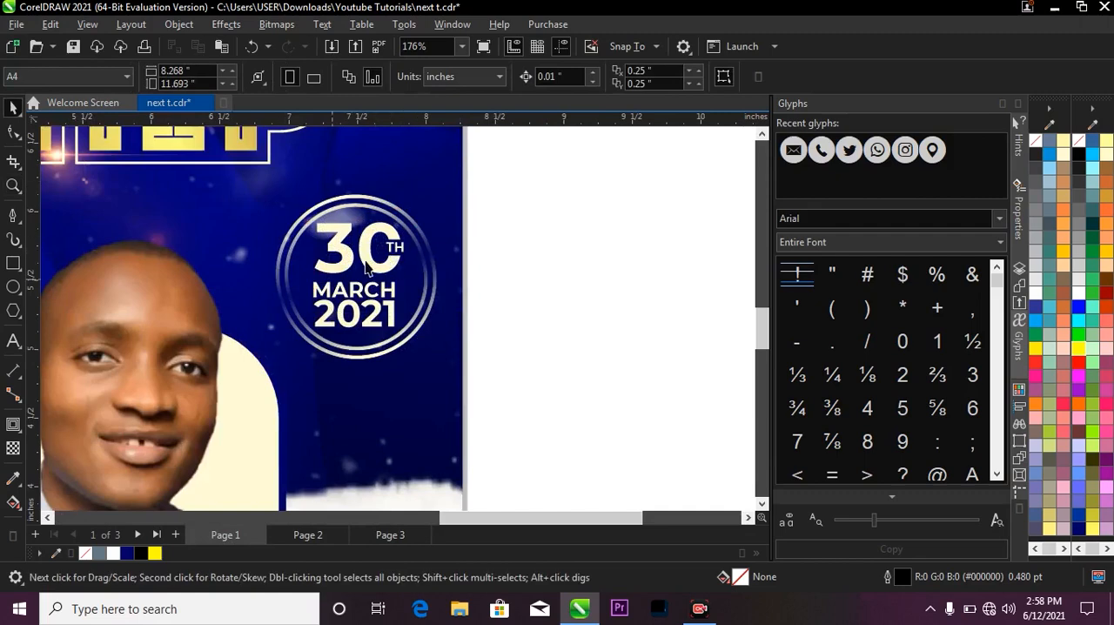
left_click_drag(549, 162, 246, 400)
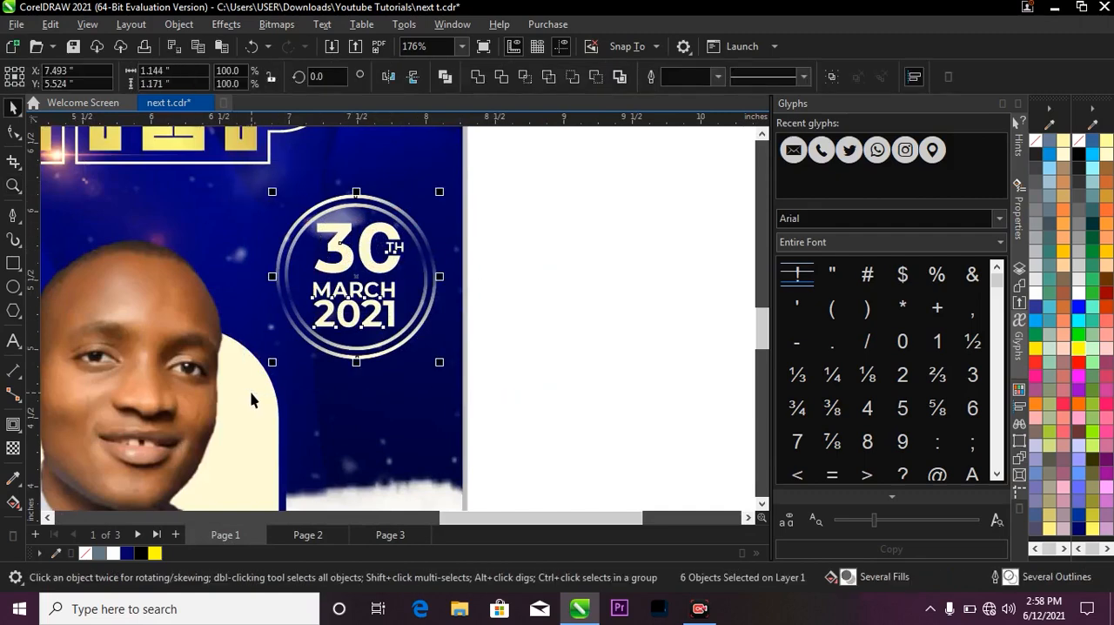
Paste the date badge onto Page 2, beneath the end of WORSHIP and above the blue-shirt portrait's outer shoulder.
left_click(323, 532)
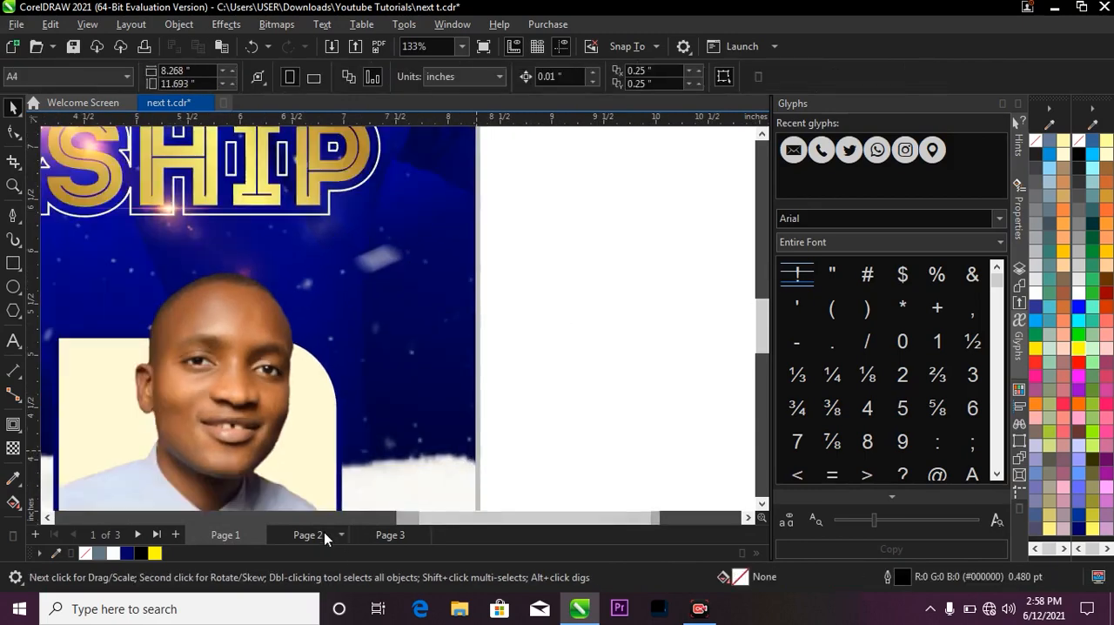
scroll(583, 334, "down", 1)
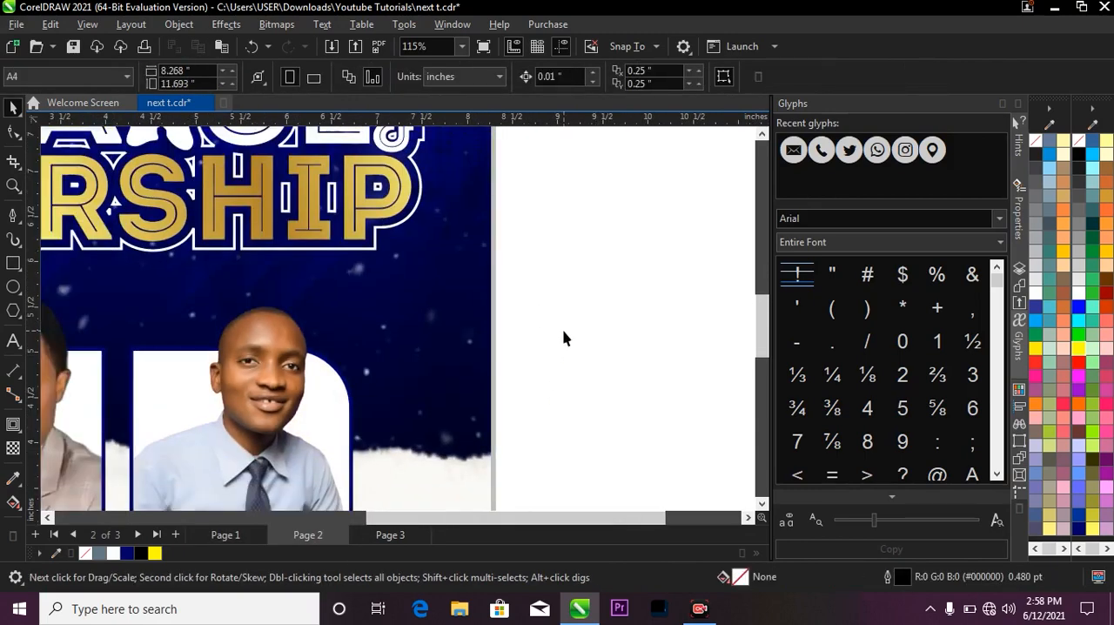
key("ctrl+v")
scroll(635, 400, "down", 3)
scroll(479, 334, "up", 2)
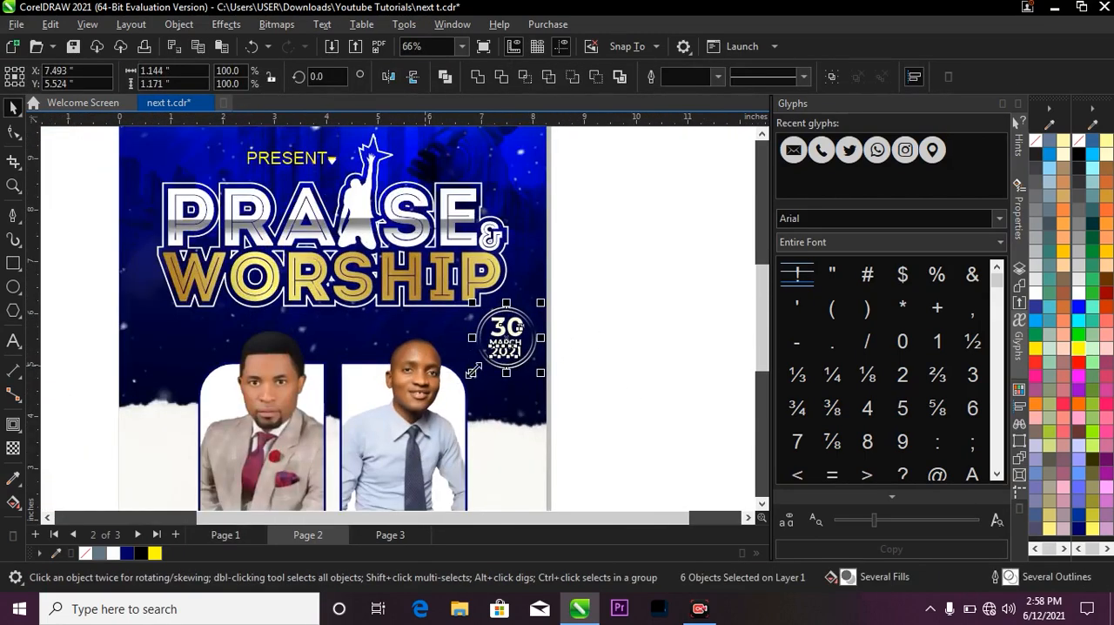
left_click(649, 316)
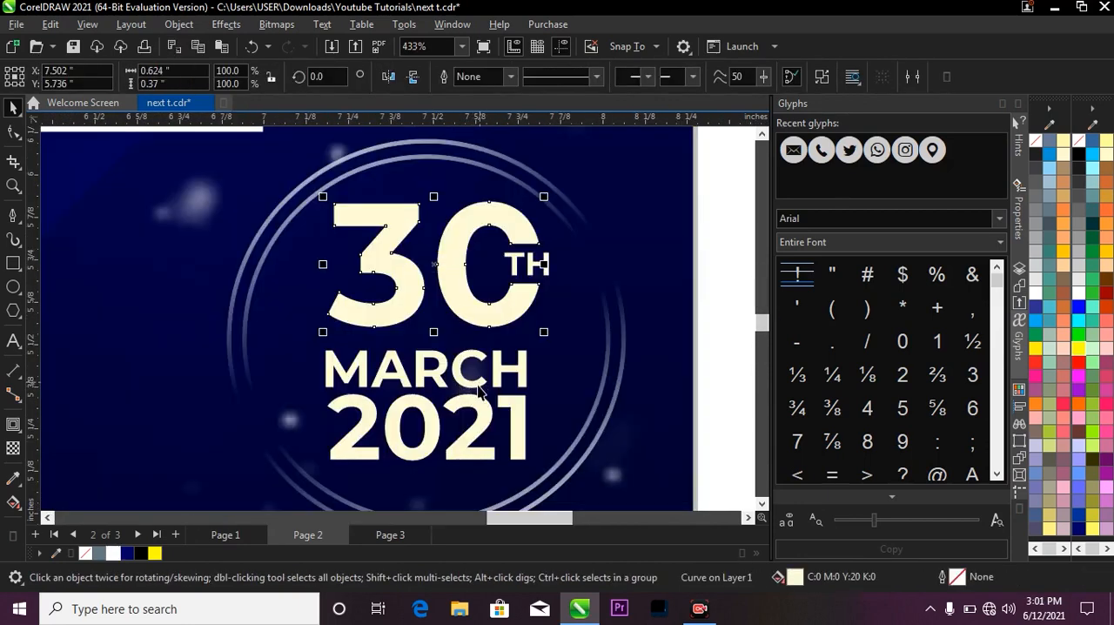
Examine the pasted date badge's double ring and the way TH sits inside the zero.
left_click(478, 379)
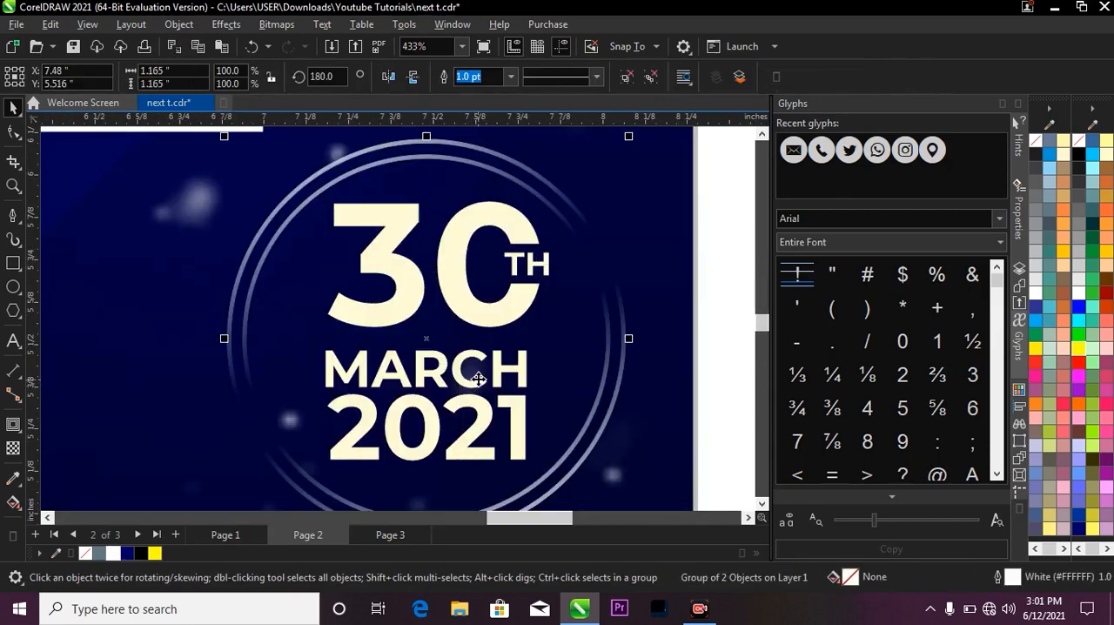
scroll(448, 263, "down", 2)
key("z")
left_click_drag(367, 193, 519, 316)
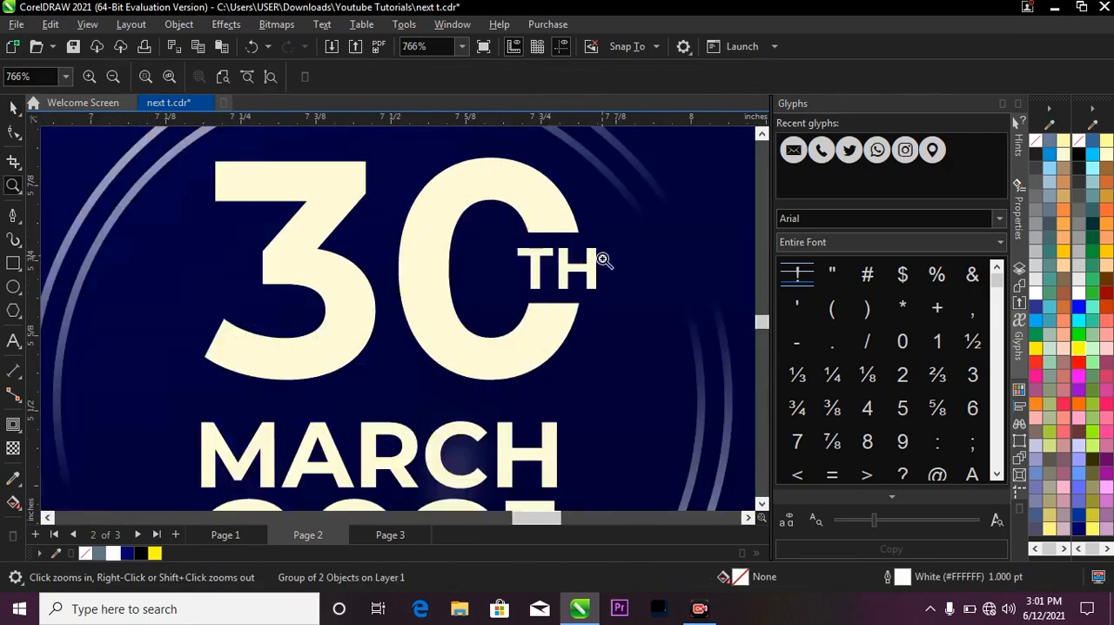
scroll(603, 259, "down", 3)
key("space")
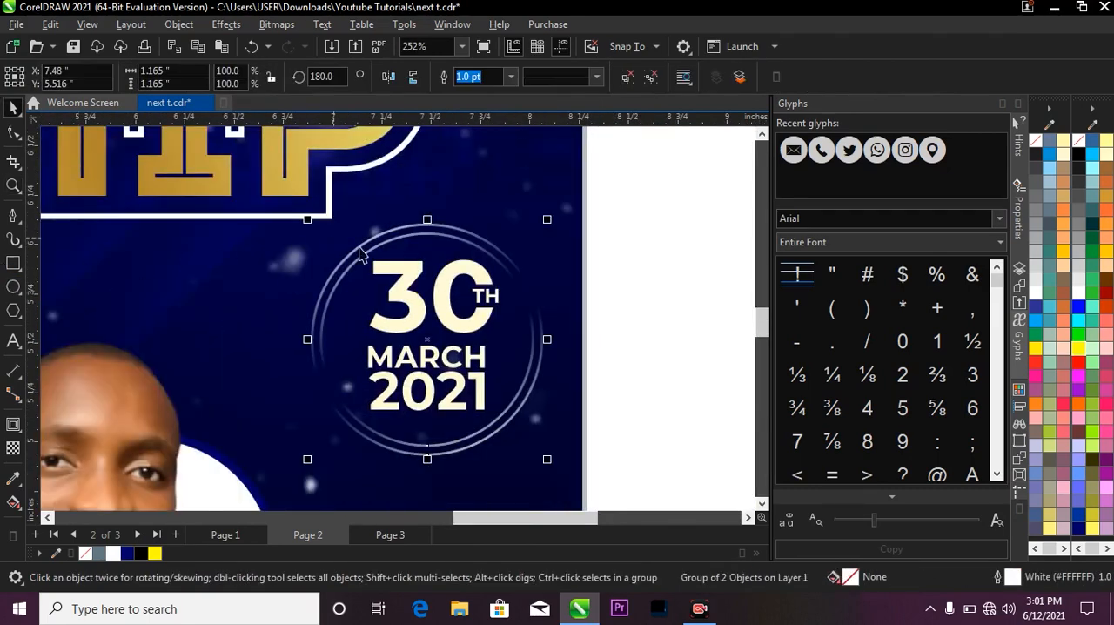
scroll(374, 257, "down", 1)
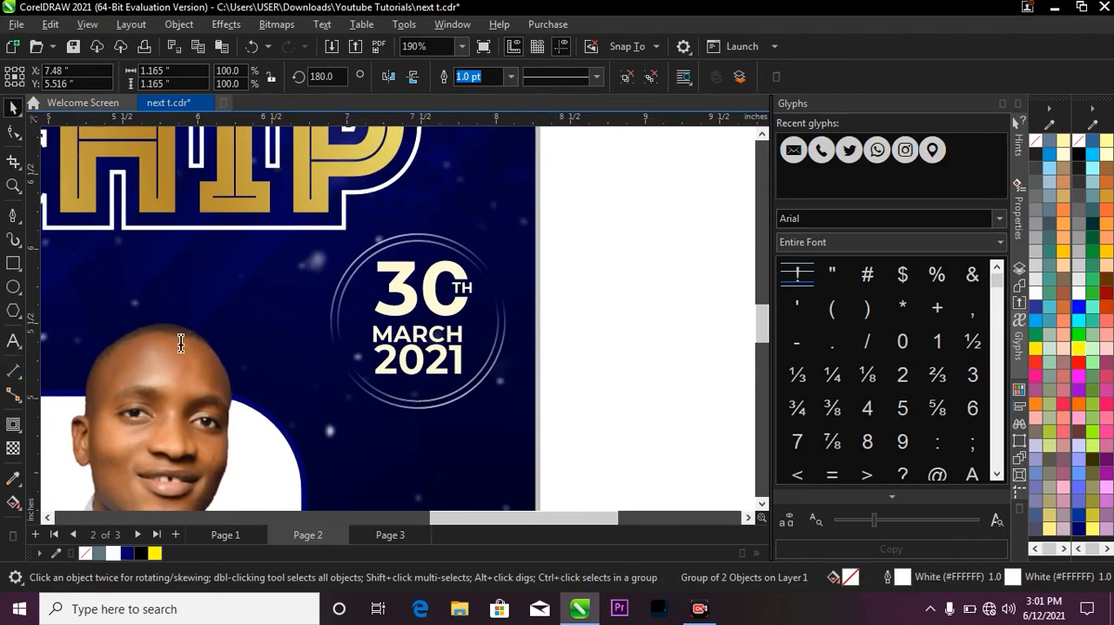
Add the artistic text 30 on the dark background just below the date badge.
left_click(13, 340)
scroll(389, 402, "down", 2)
left_click(391, 378)
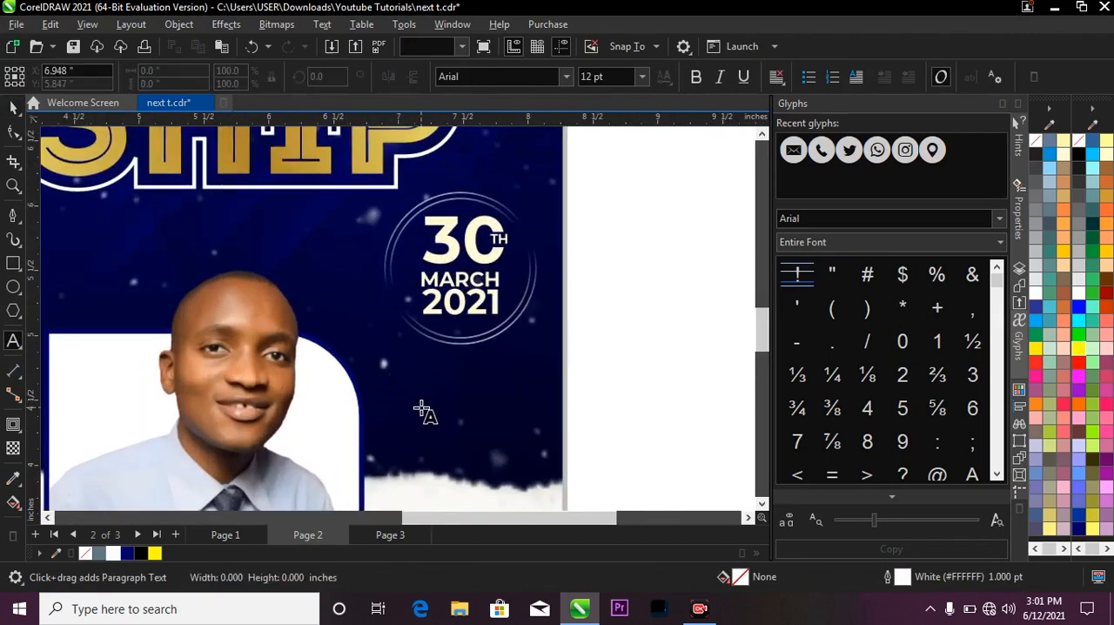
type("3")
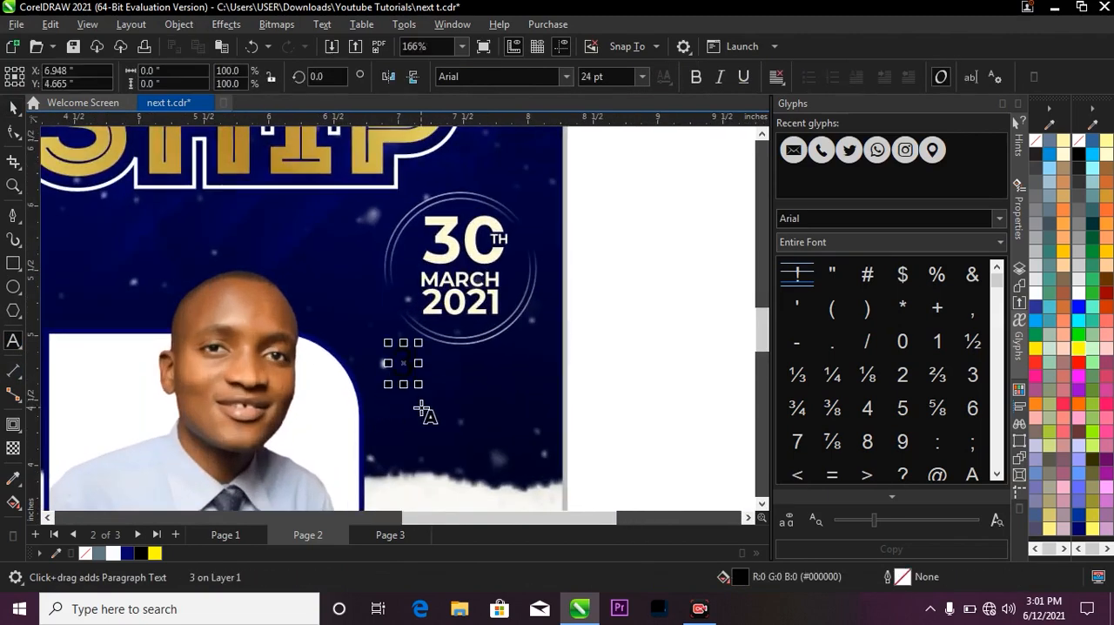
type("0")
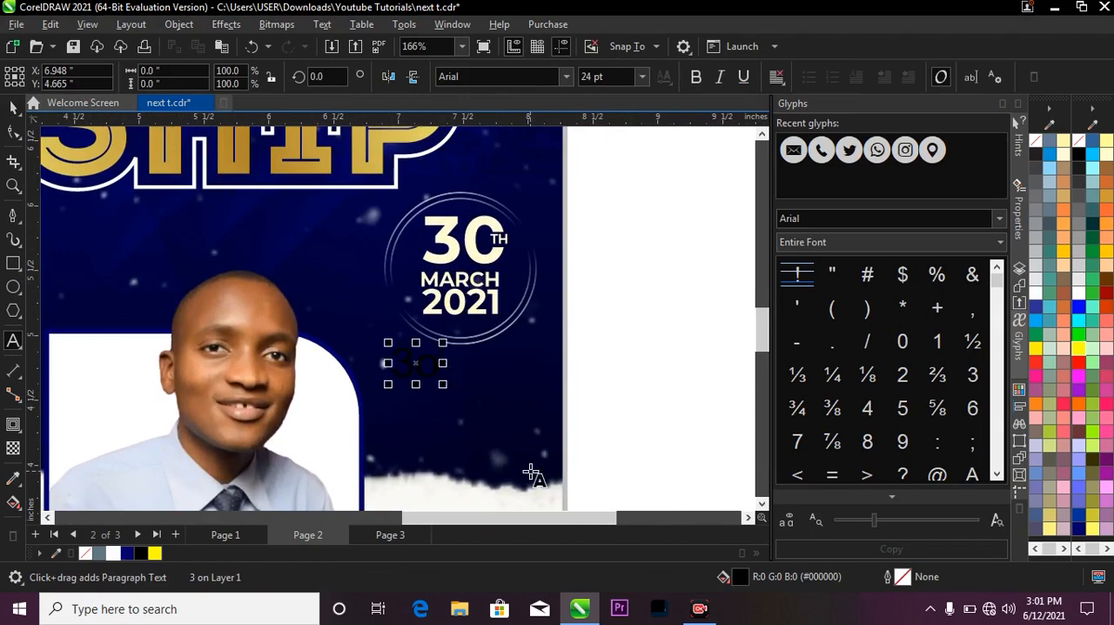
scroll(426, 383, "up", 1)
key("BackSpace")
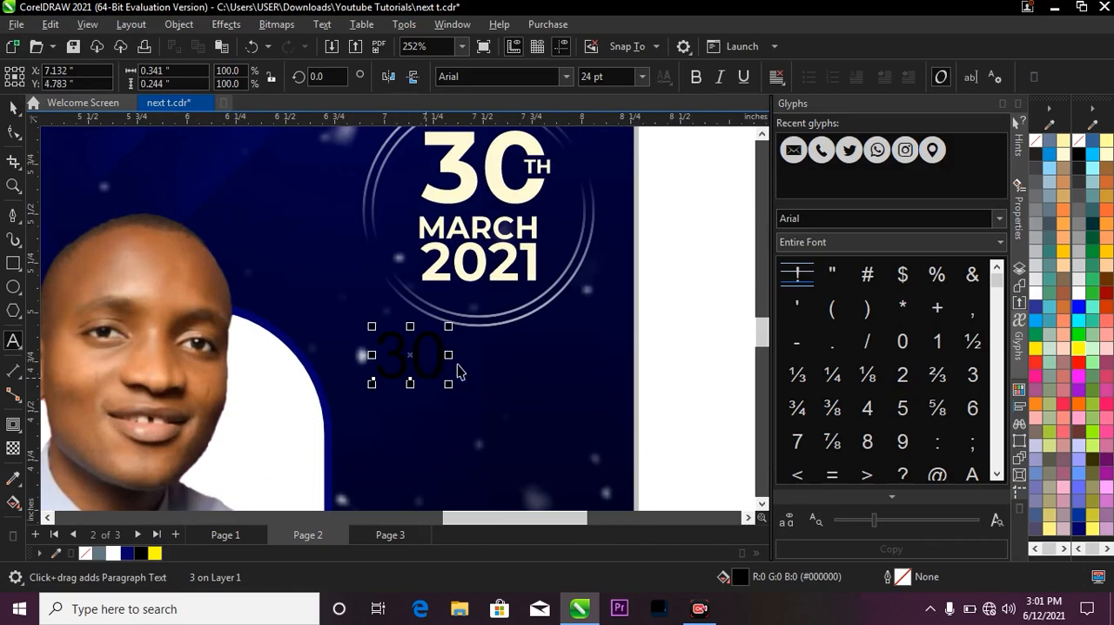
key("ctrl+space")
left_click_drag(447, 391, 503, 421)
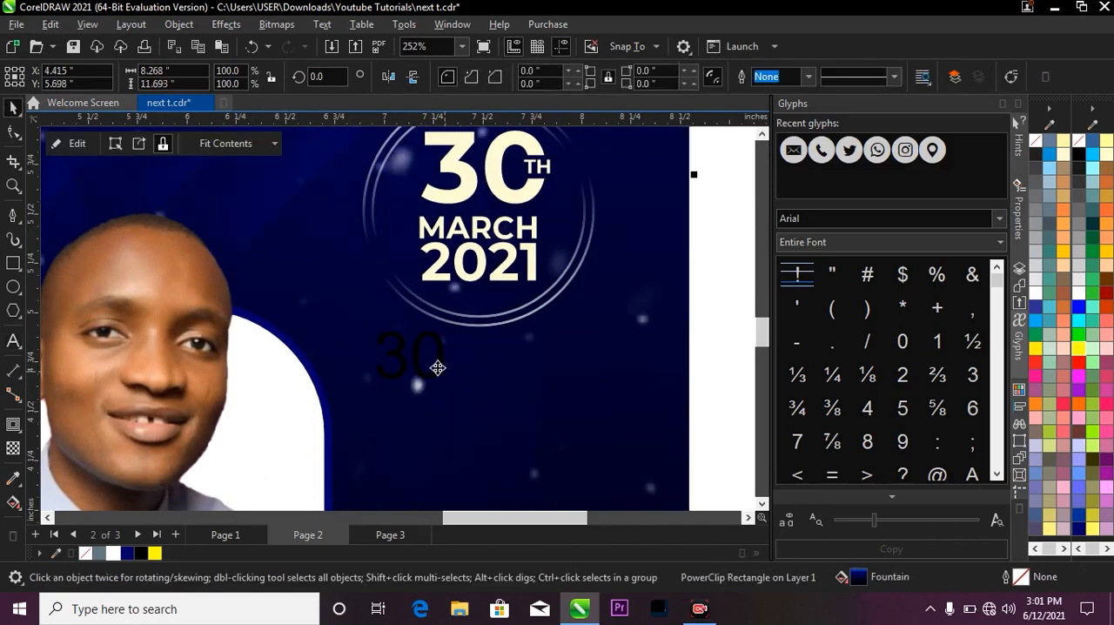
left_click(437, 367)
scroll(467, 325, "down", 1)
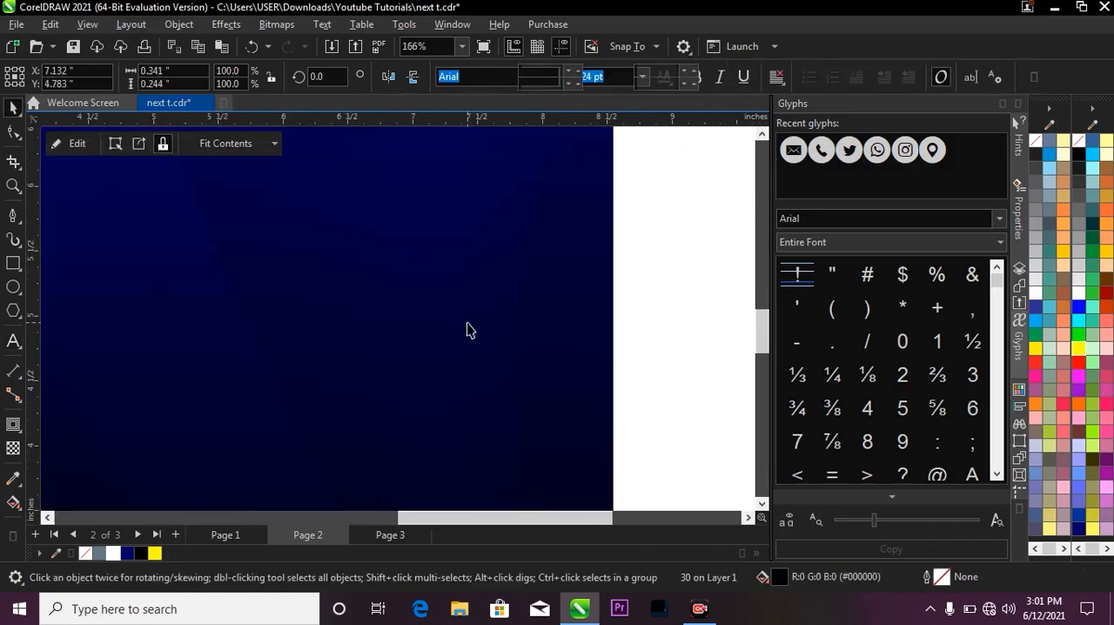
left_click(468, 329)
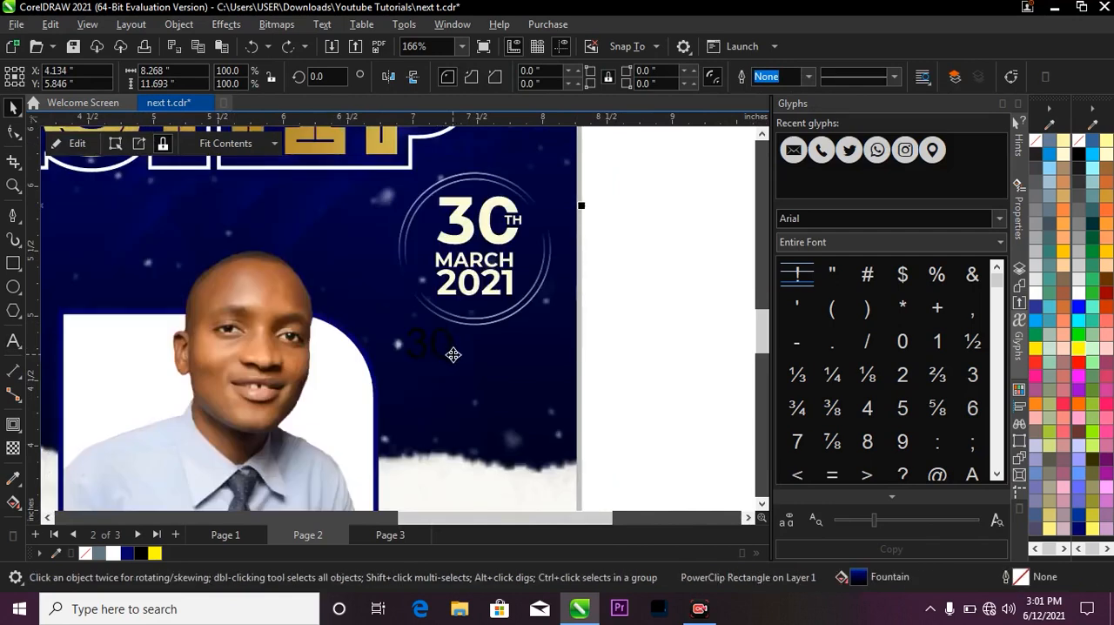
Enlarge the new 30 to about 68 pt and format it in bold white Montserrat.
left_click(446, 359)
left_click_drag(455, 362, 537, 421)
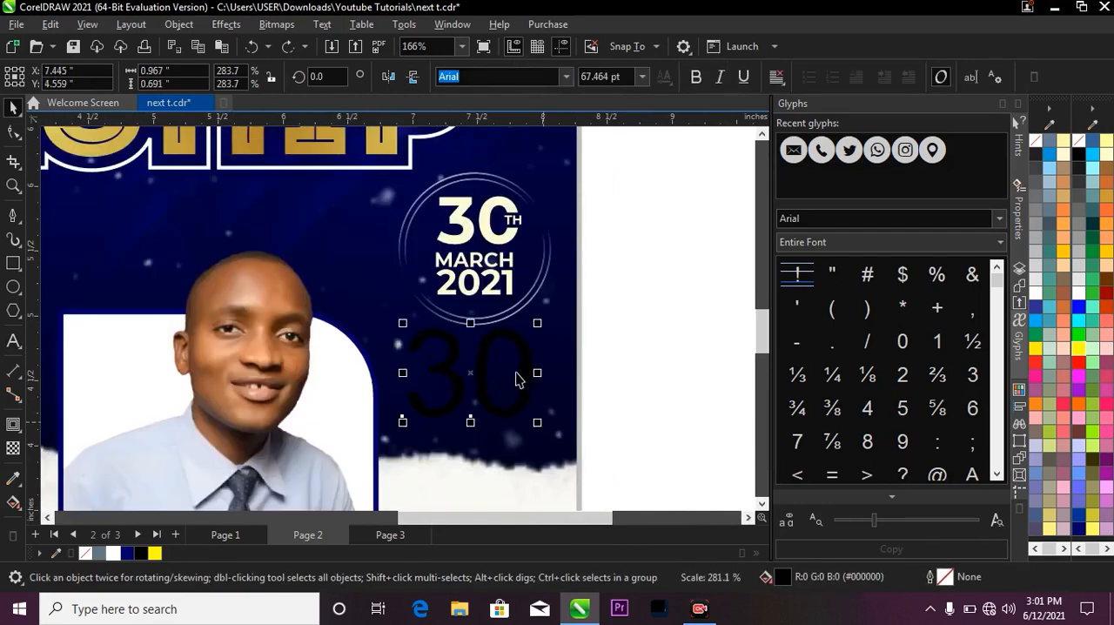
left_click(566, 78)
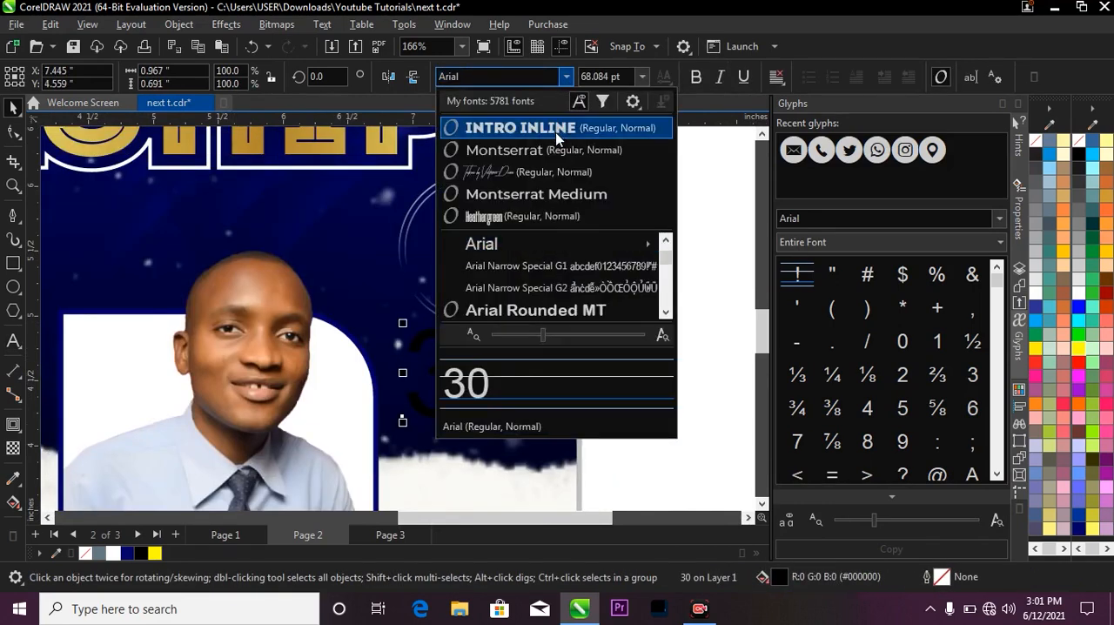
key("Escape")
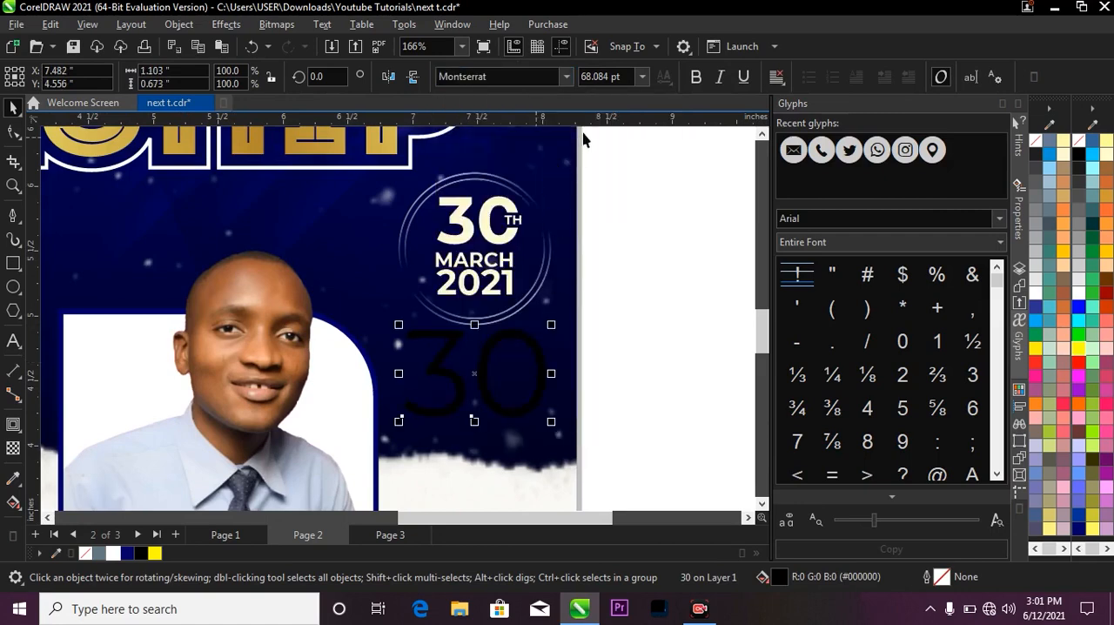
left_click(698, 80)
left_click(1078, 292)
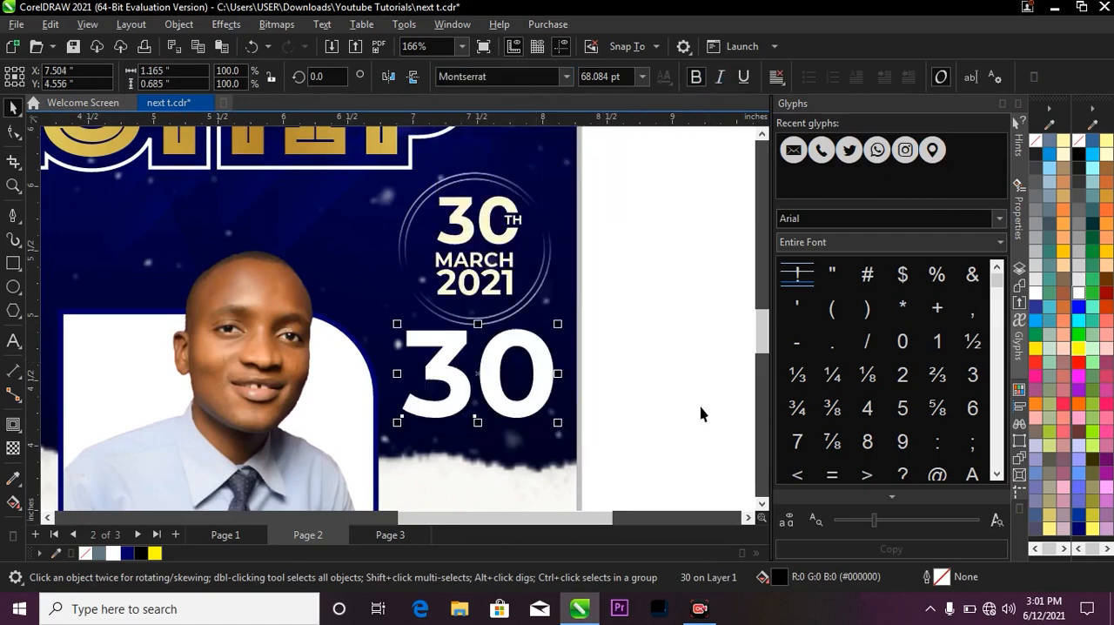
Examine the notch cut into the zero around TH in the original date badge.
scroll(496, 393, "up", 2)
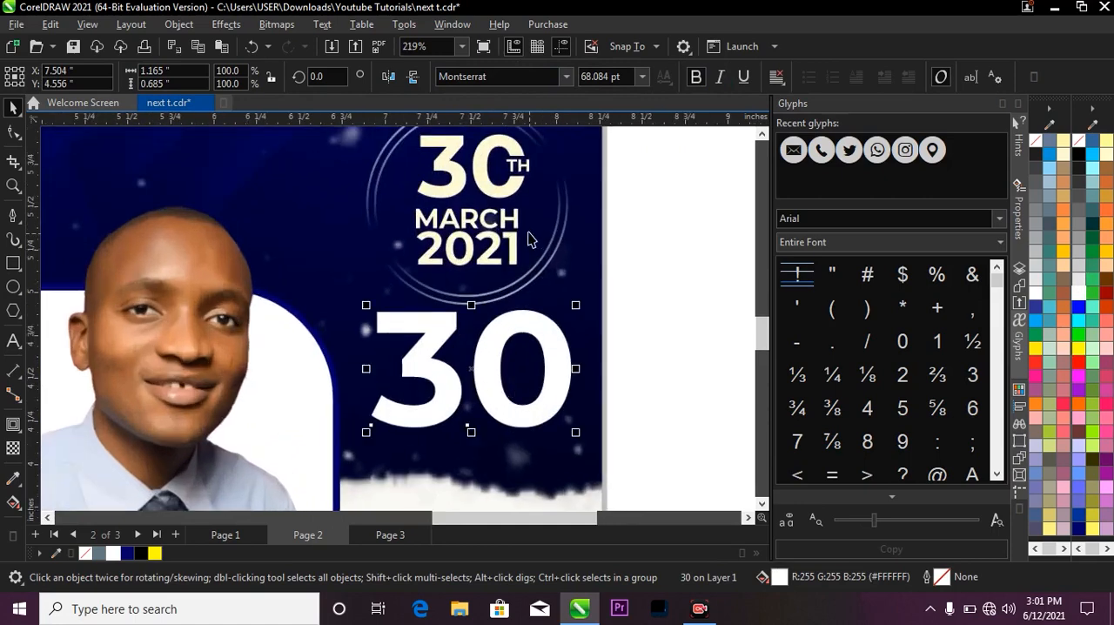
key("z")
left_click_drag(491, 145, 553, 192)
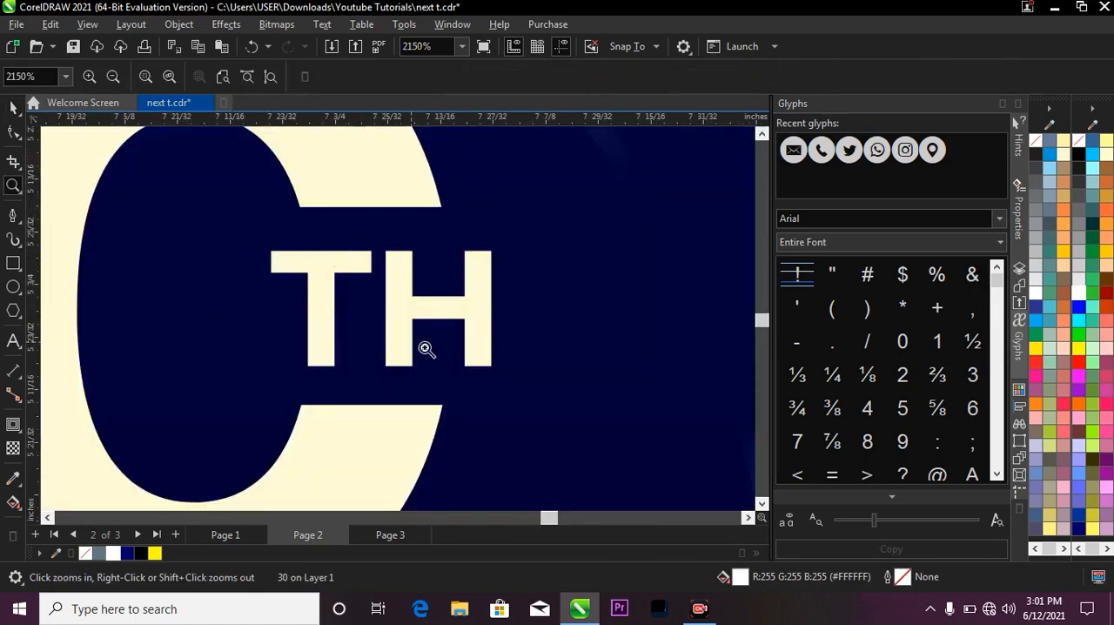
scroll(297, 273, "down", 4)
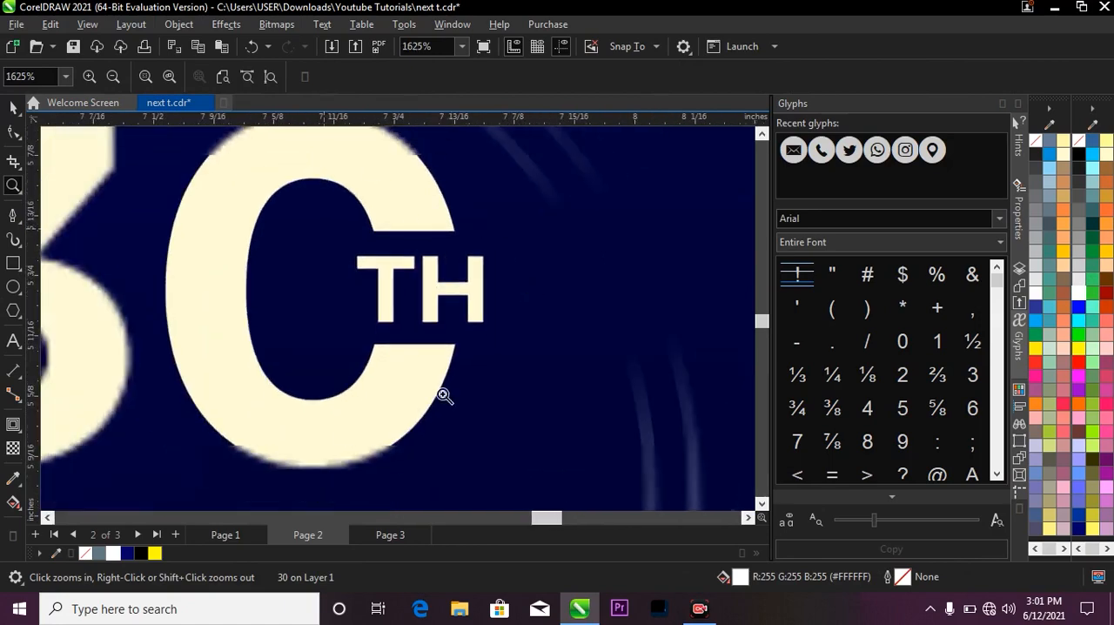
scroll(333, 215, "down", 4)
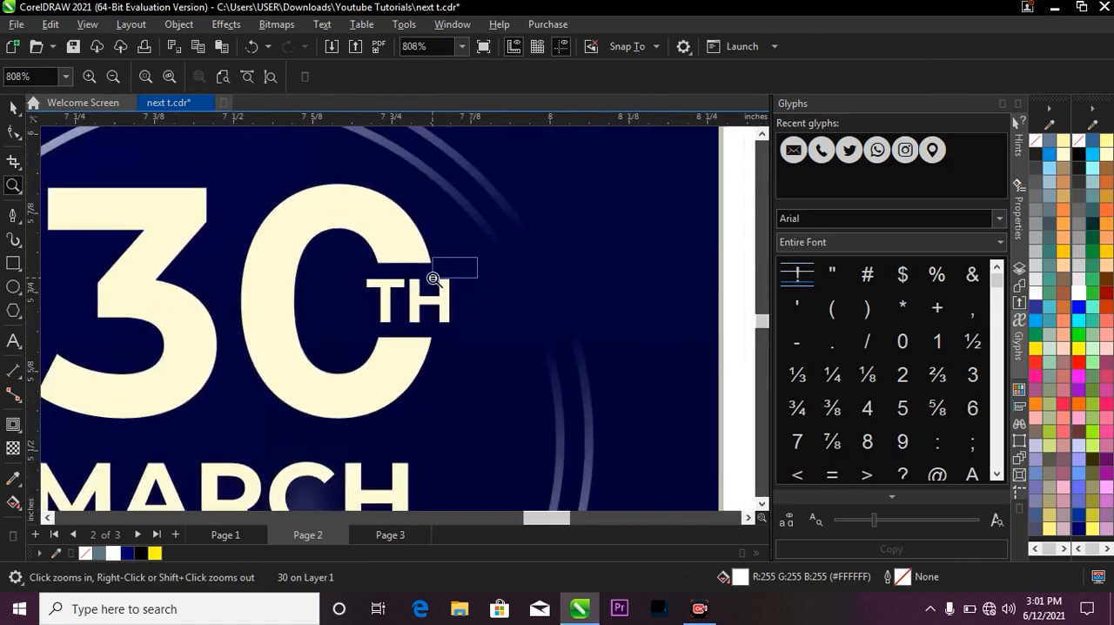
right_click(542, 208)
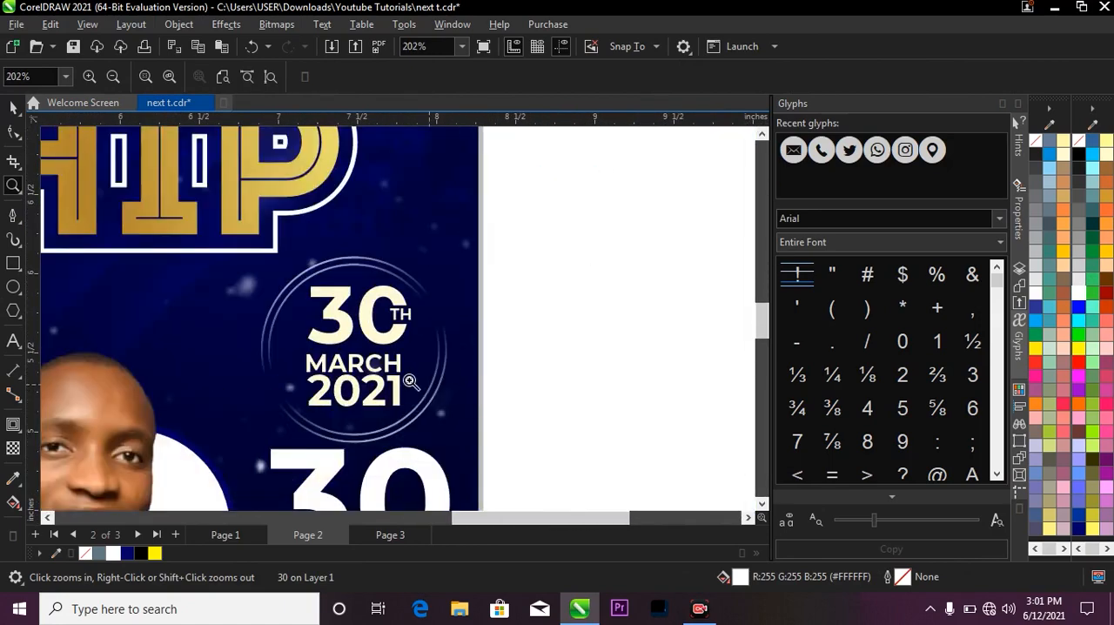
right_click(459, 267)
Draw a rectangle about 0.31 by 0.22 inches across the outer side of the new 30's zero.
left_click_drag(296, 356, 464, 467)
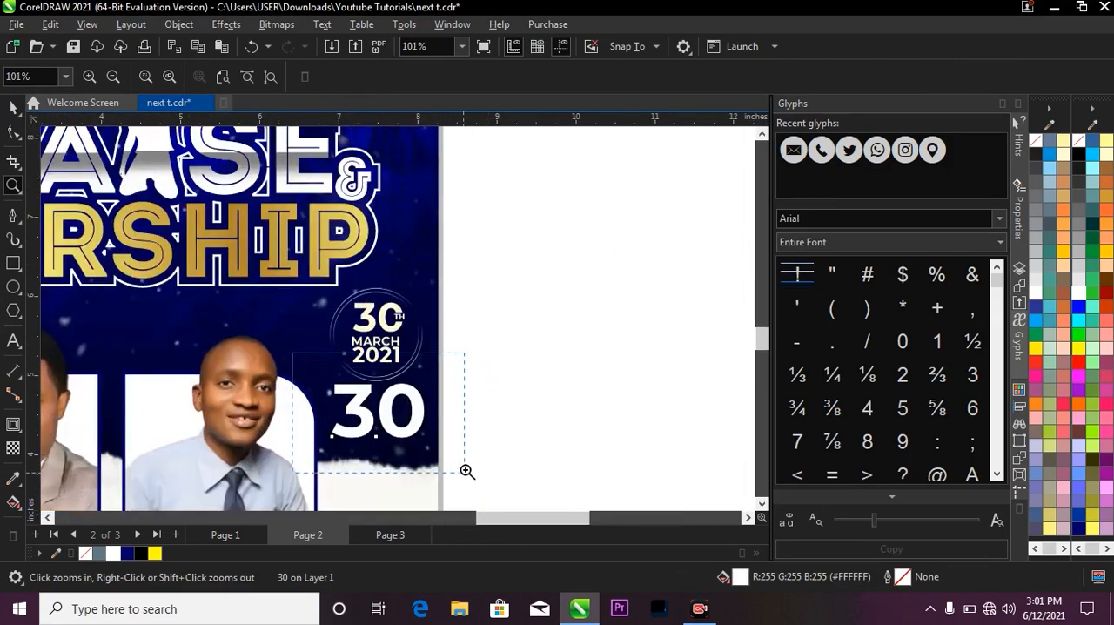
key("space")
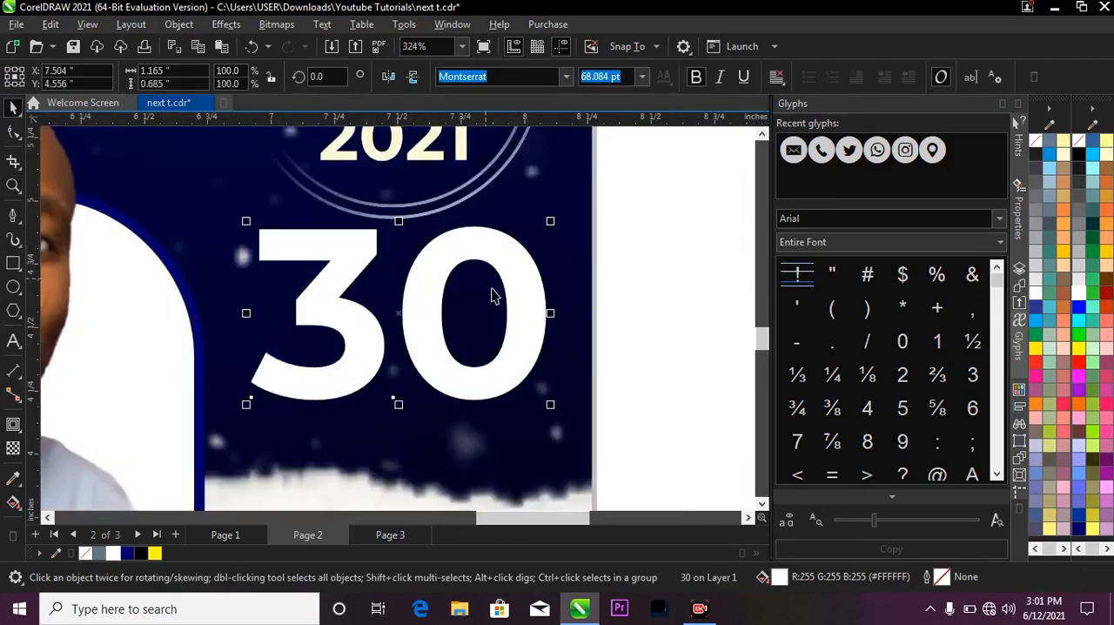
left_click(13, 262)
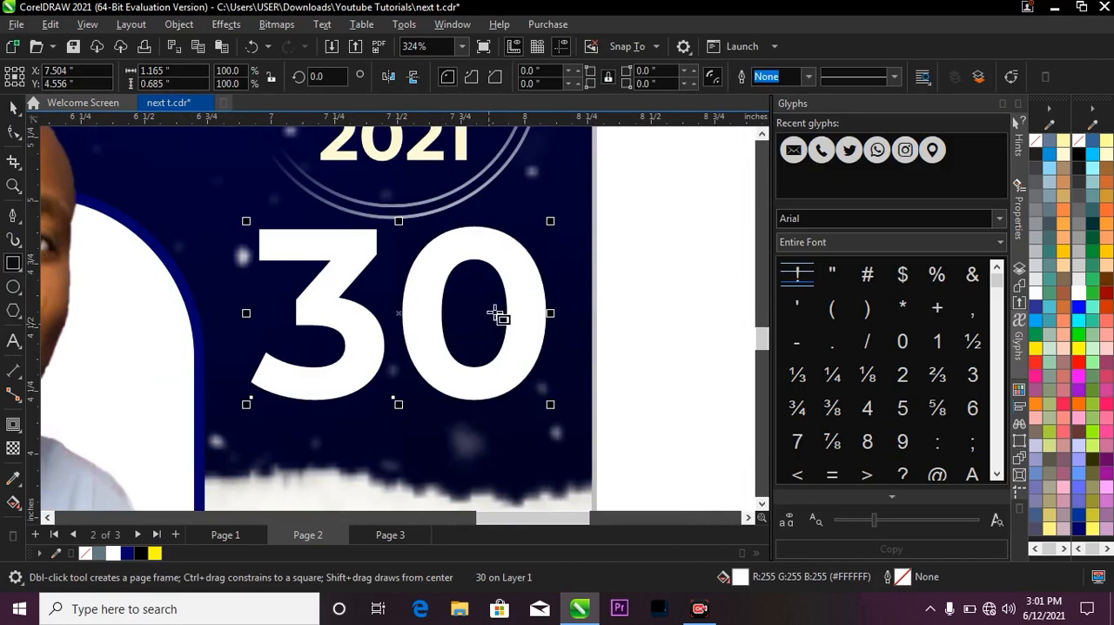
left_click_drag(487, 283, 572, 345)
key("space")
scroll(474, 283, "up", 1)
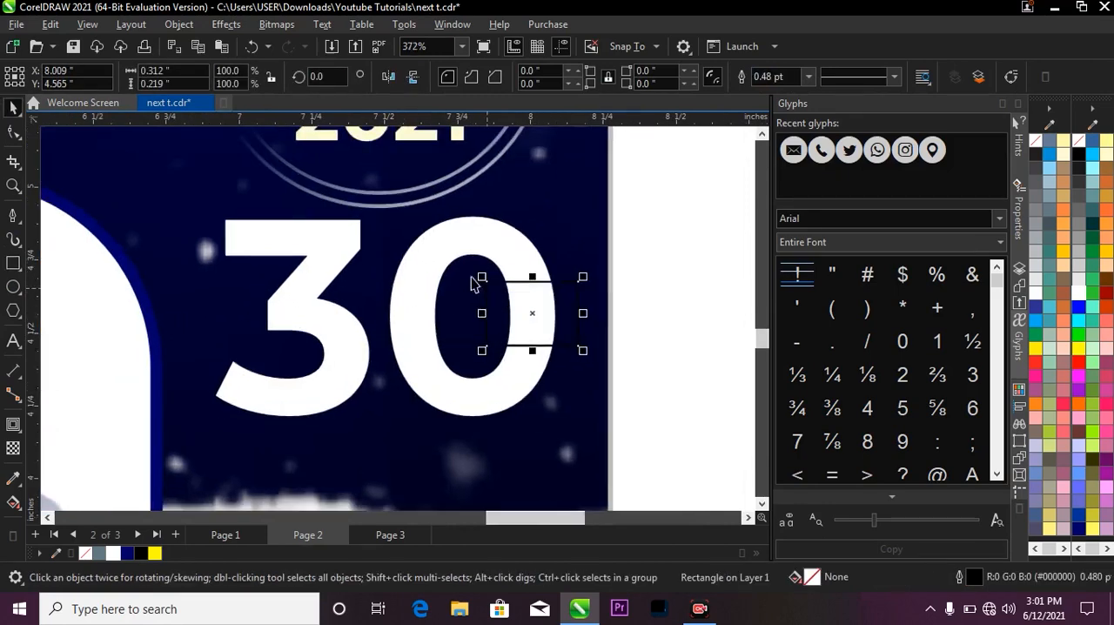
Trim the zero of the new 30 with the small rectangle and delete the rectangle.
left_click(446, 236, "shift")
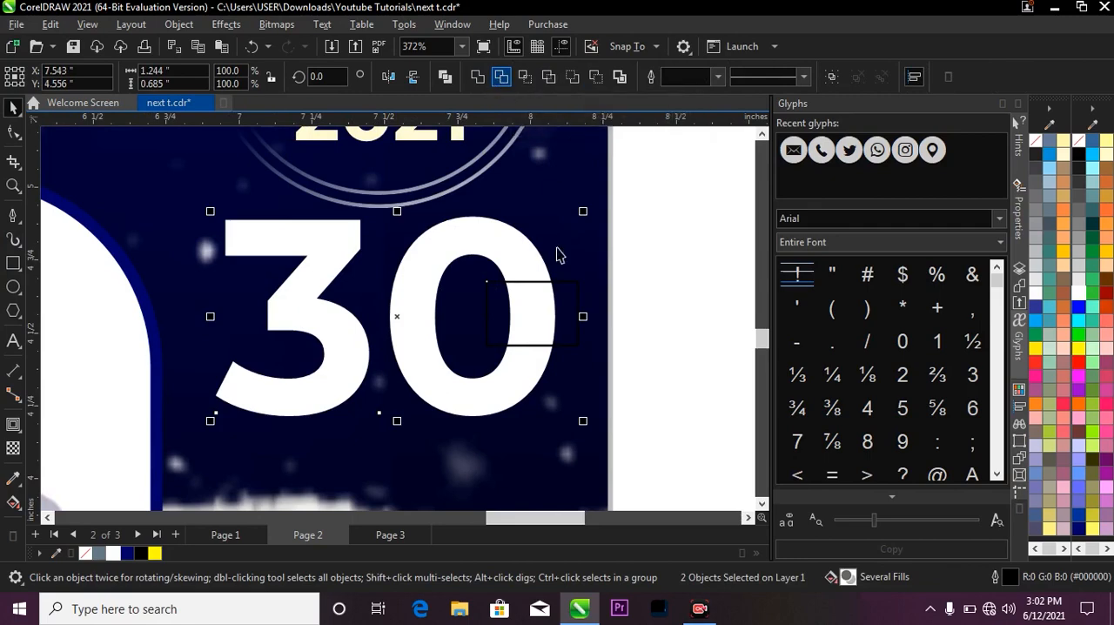
left_click(557, 297)
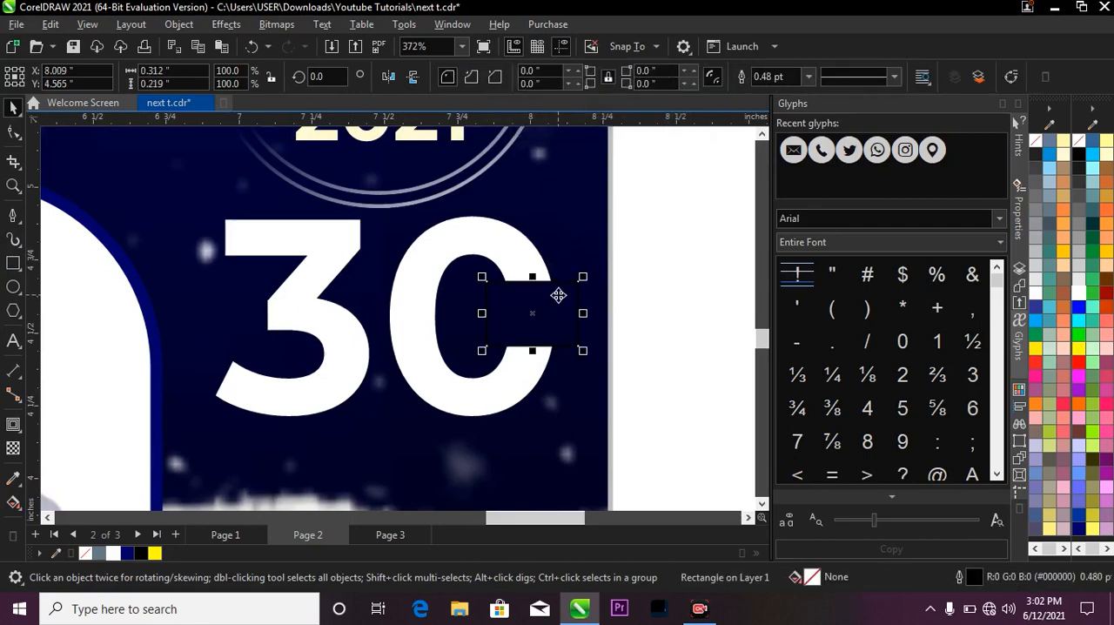
key("Delete")
scroll(539, 266, "down", 2)
scroll(522, 274, "down", 1)
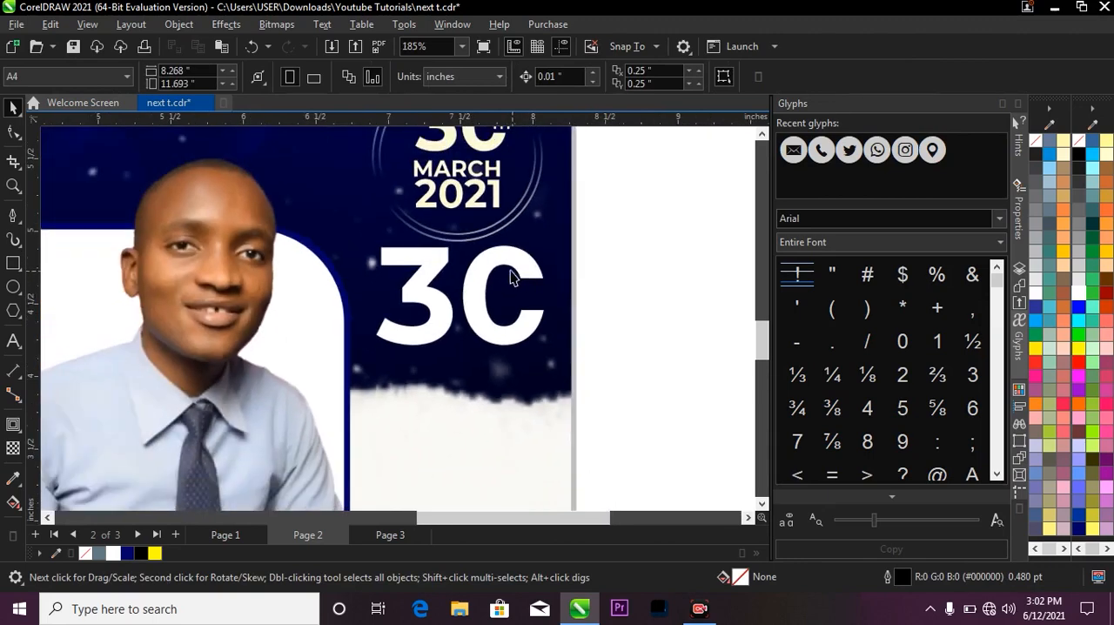
Delete the rebuilt white 30 below the date badge on Page 2.
scroll(513, 276, "down", 1)
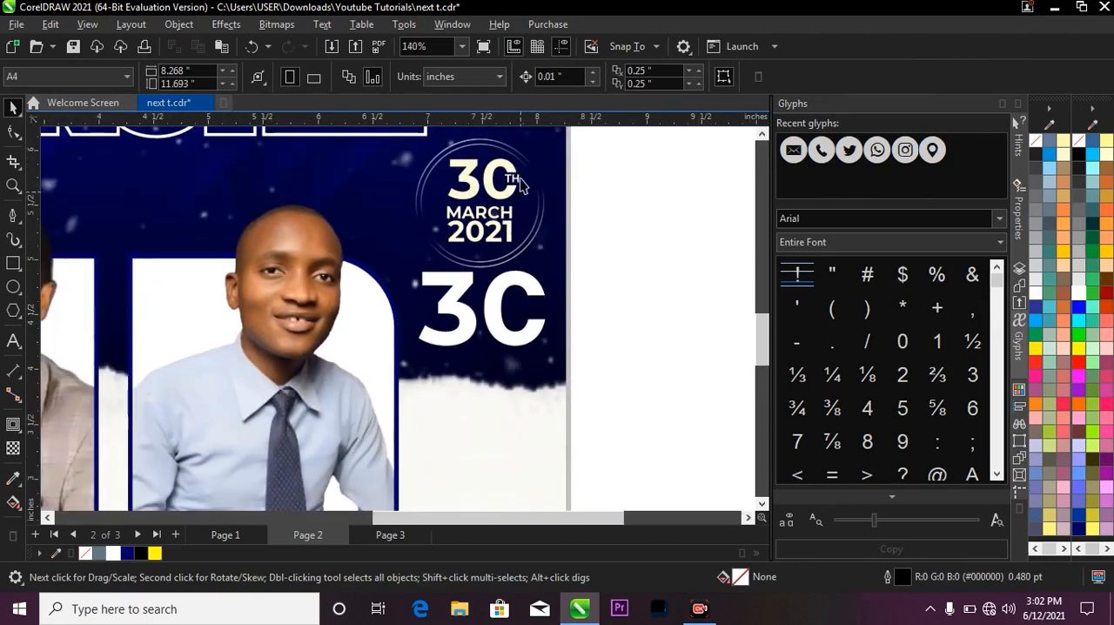
left_click(512, 178)
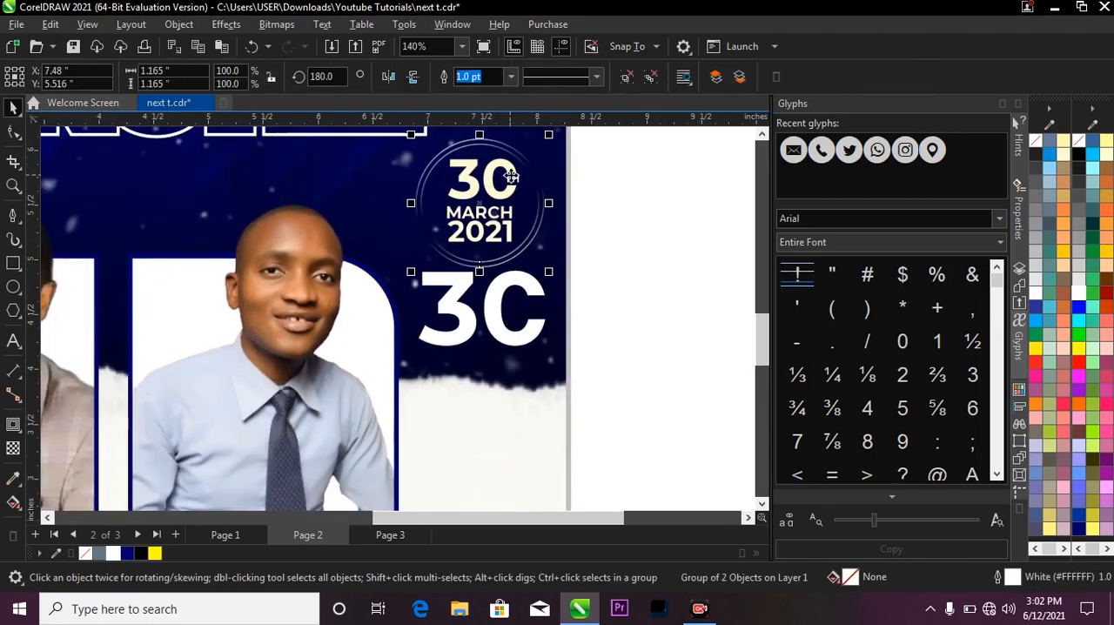
left_click(533, 280)
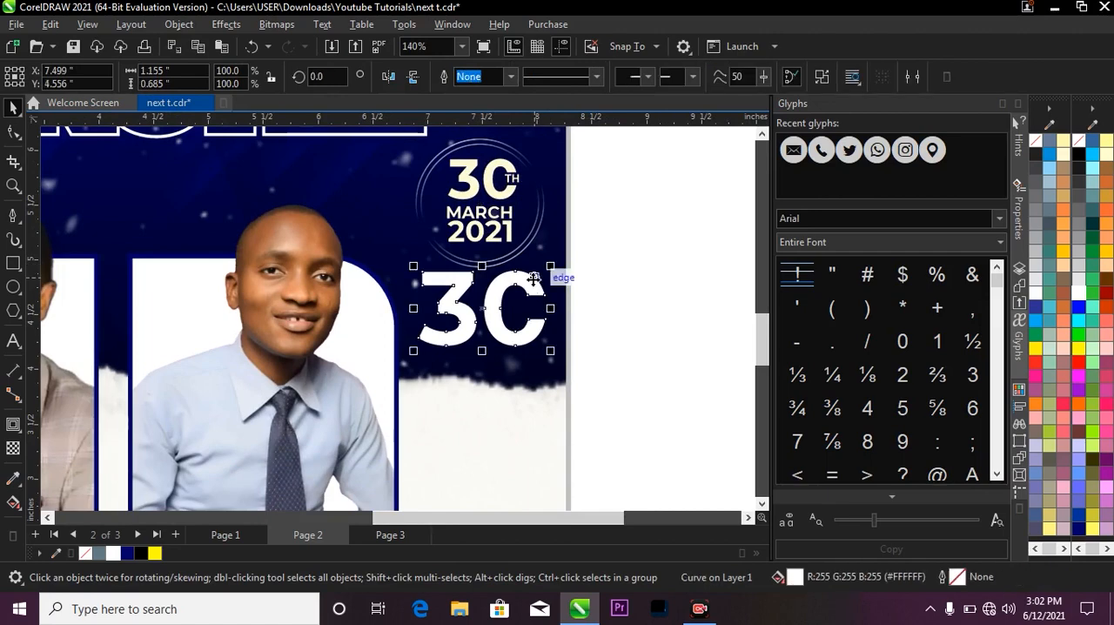
key("Delete")
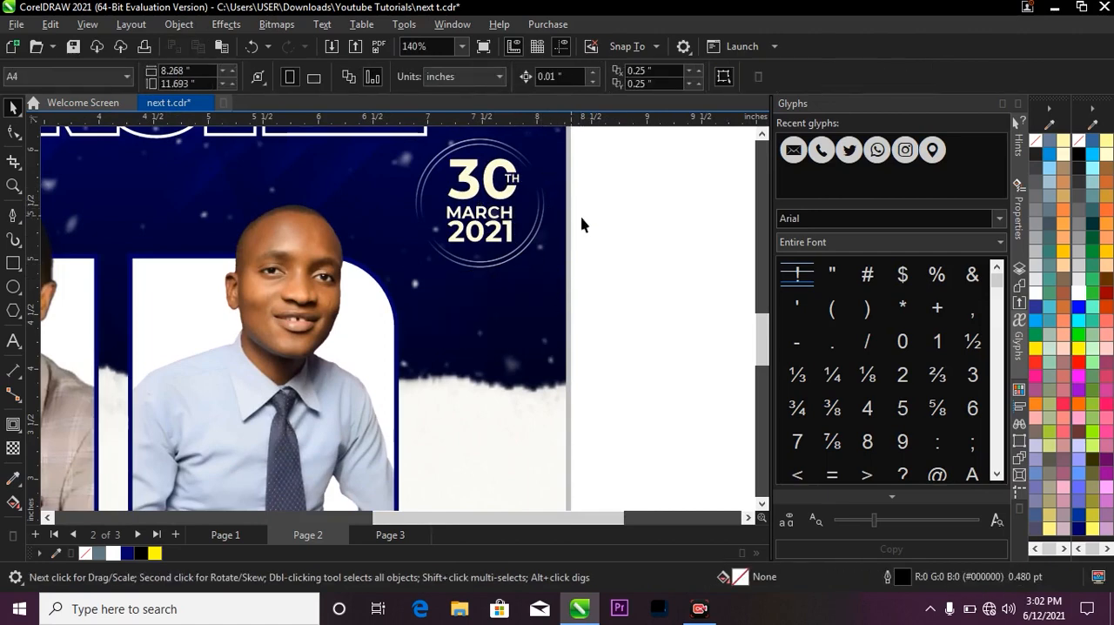
Copy the 3:00 PM PROMPT time badge from Page 1 and paste it onto Page 2.
scroll(557, 286, "down", 4)
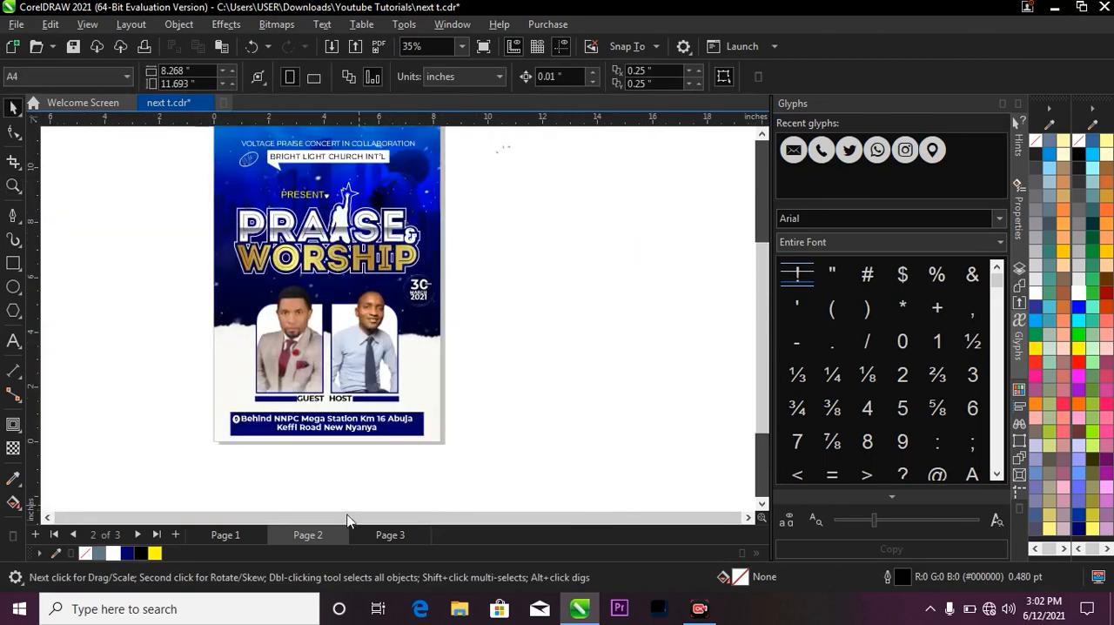
left_click(246, 533)
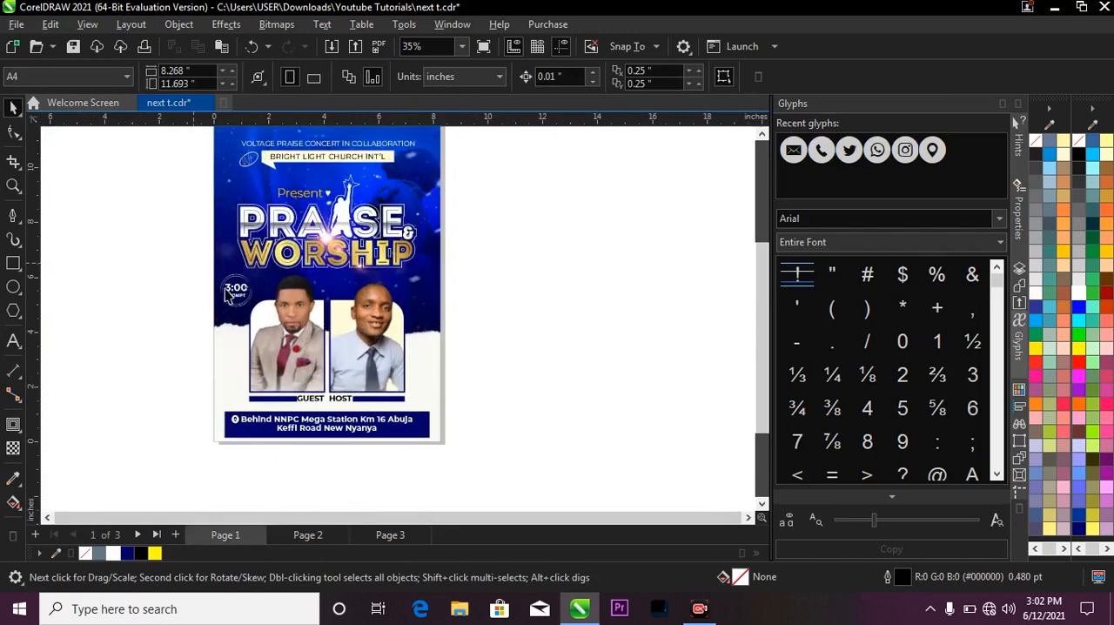
left_click_drag(210, 266, 261, 321)
key("shift+F2")
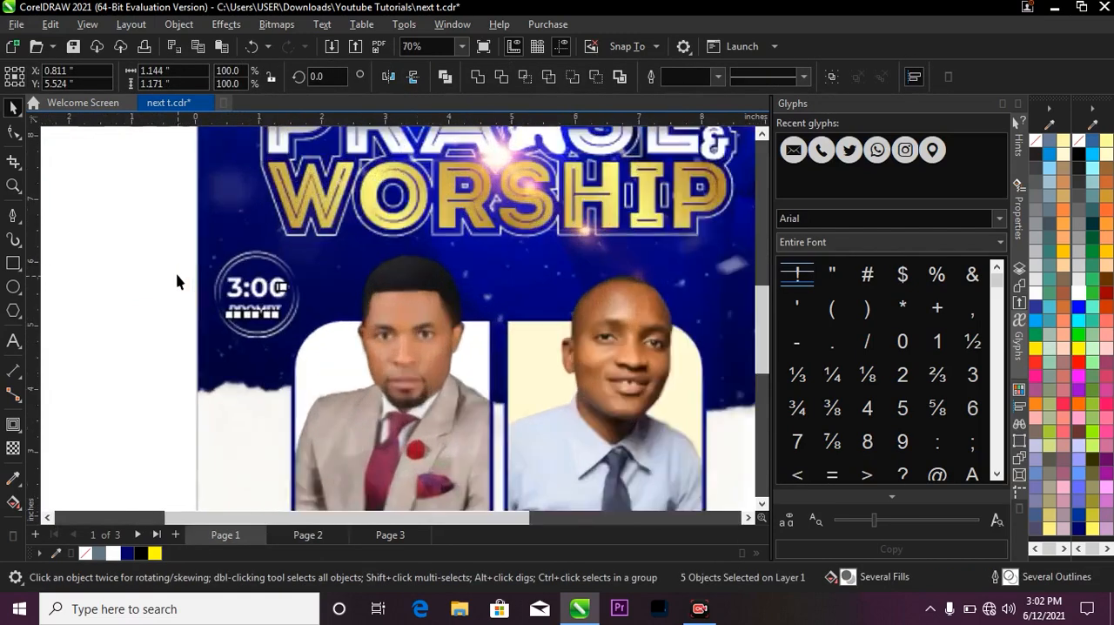
scroll(216, 268, "up", 2)
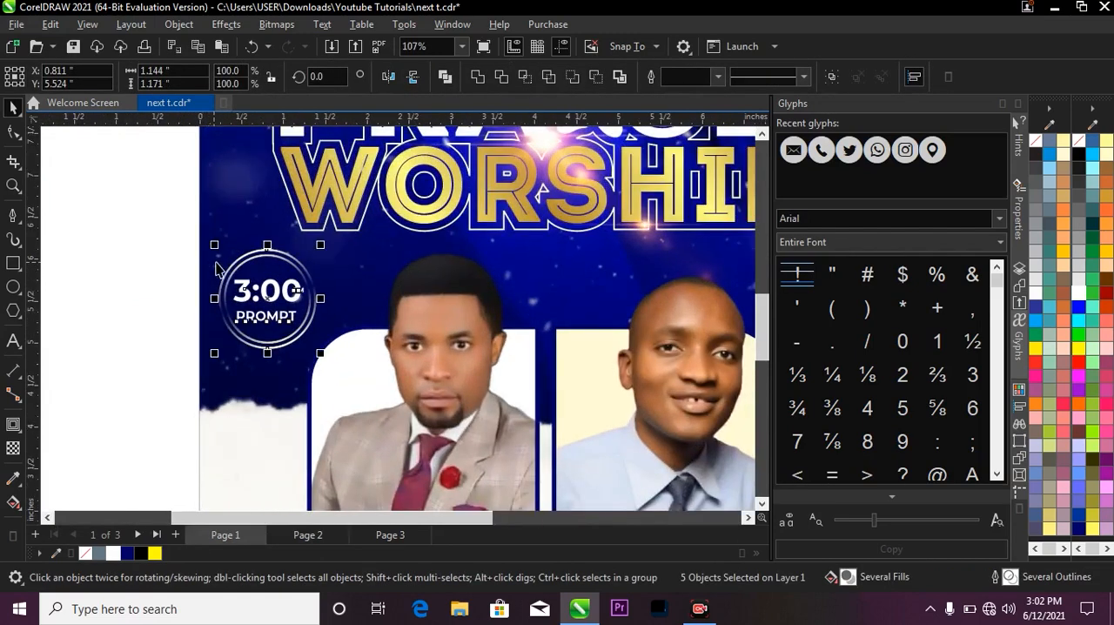
left_click(388, 536)
left_click(335, 534)
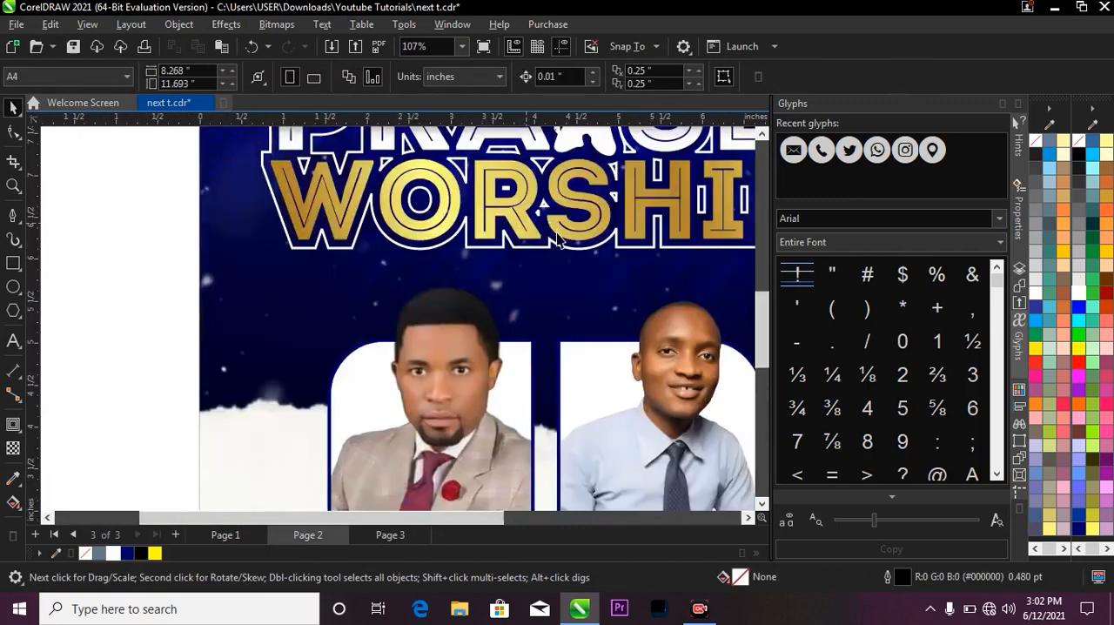
scroll(348, 289, "down", 2)
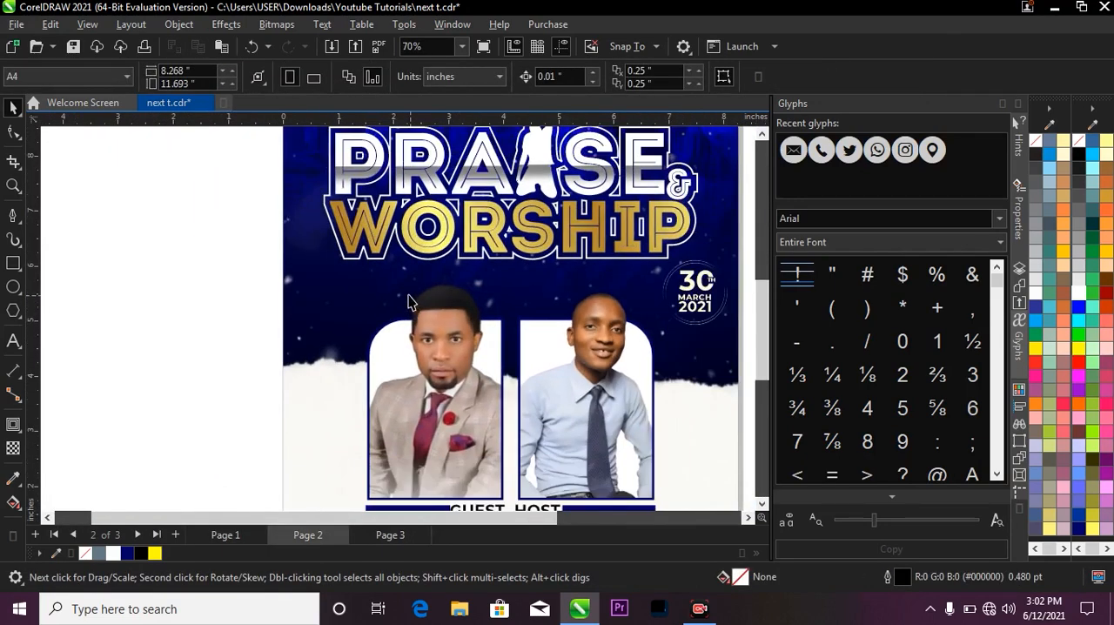
key("ctrl+v")
left_click(264, 284)
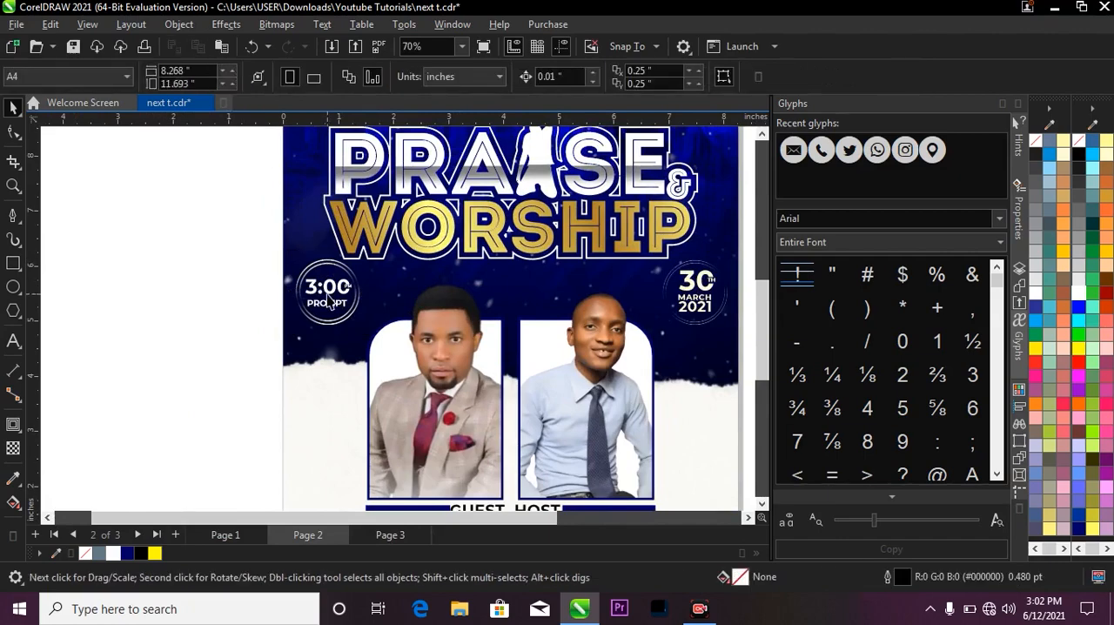
Examine the pasted time badge and compare its ring with that of the date badge.
scroll(320, 287, "up", 1)
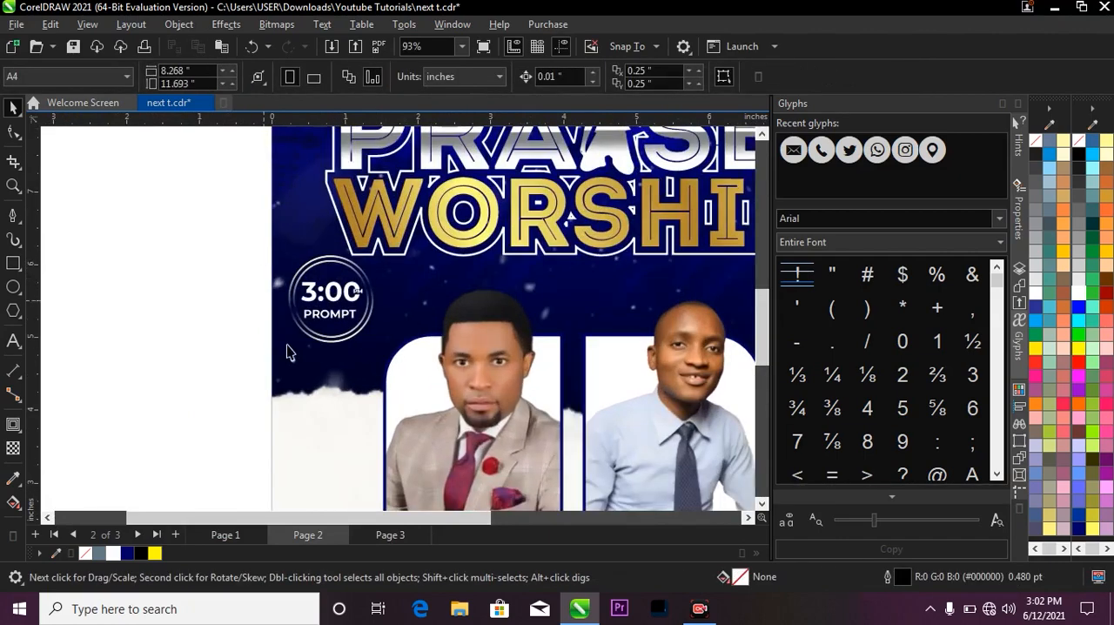
scroll(335, 314, "up", 1)
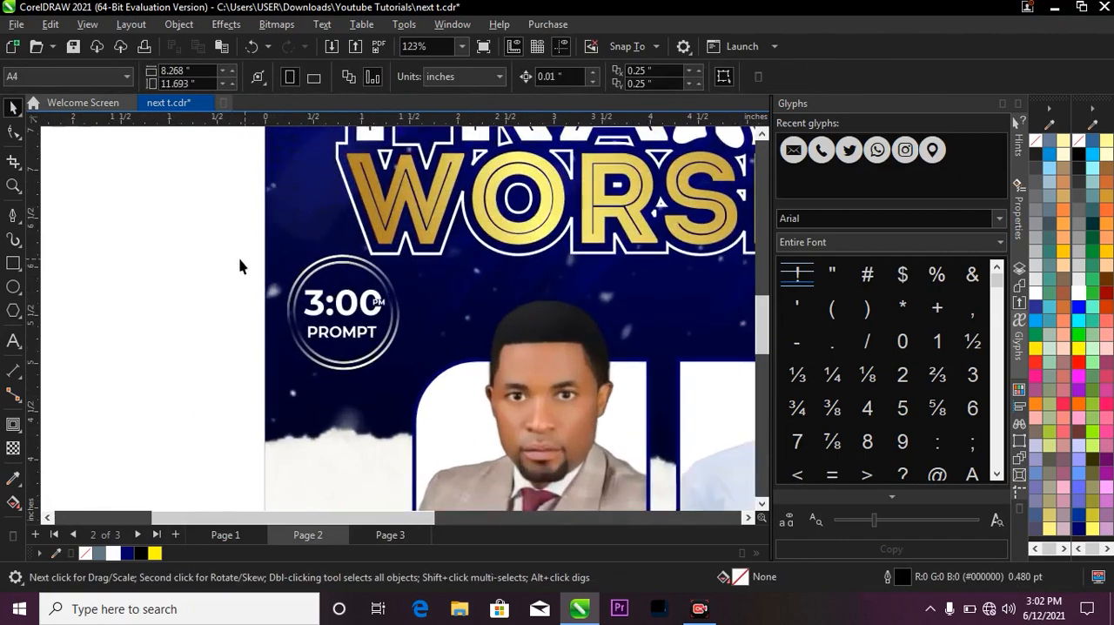
scroll(238, 264, "down", 2)
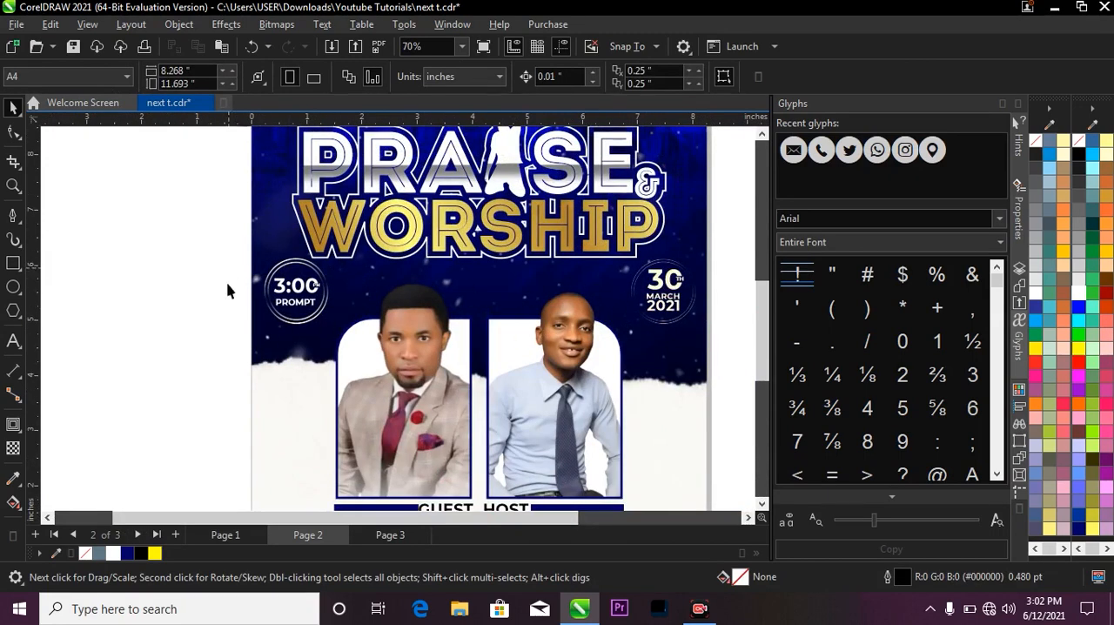
scroll(550, 287, "down", 1)
scroll(592, 301, "up", 1)
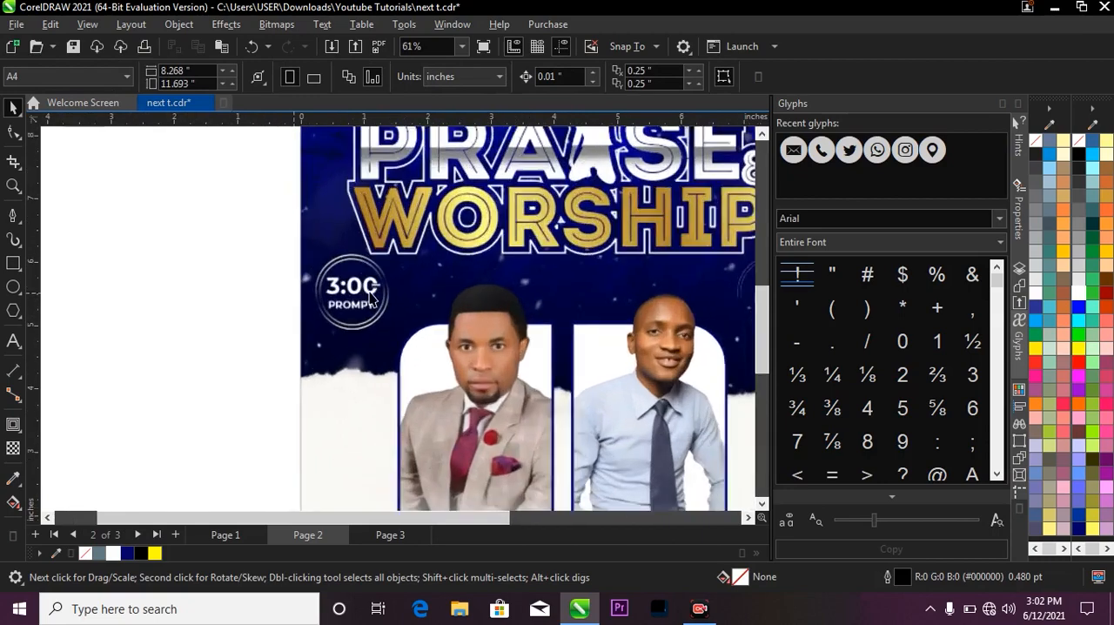
scroll(627, 314, "down", 1)
scroll(636, 317, "up", 3)
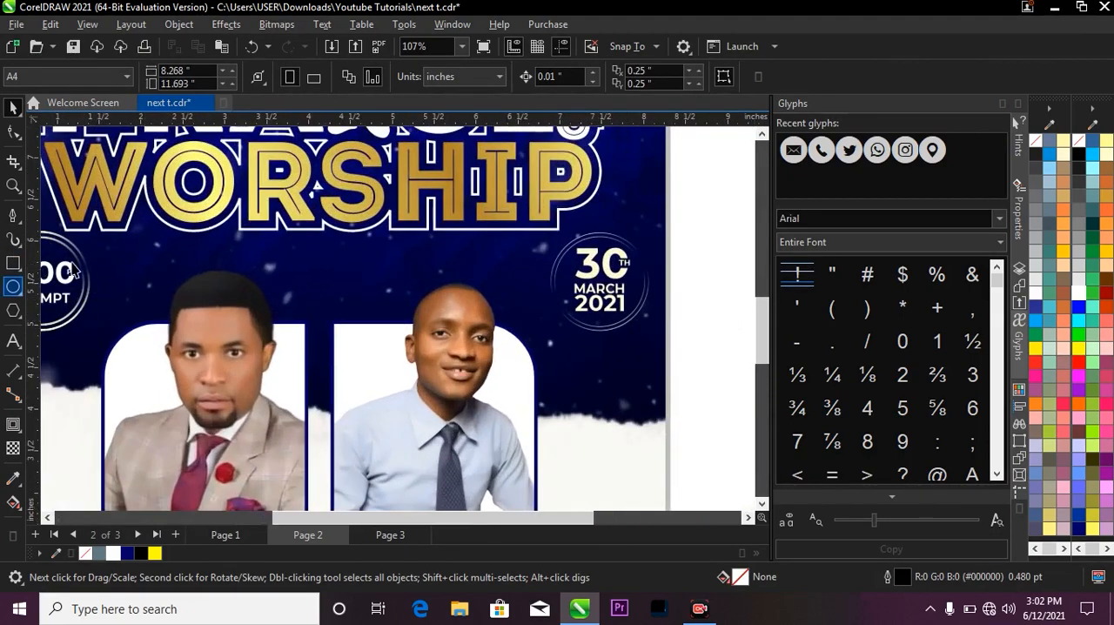
Set the outline width of the date badge's two rings to 2.0 pt.
scroll(622, 344, "up", 2)
left_click(622, 338)
left_click(620, 327)
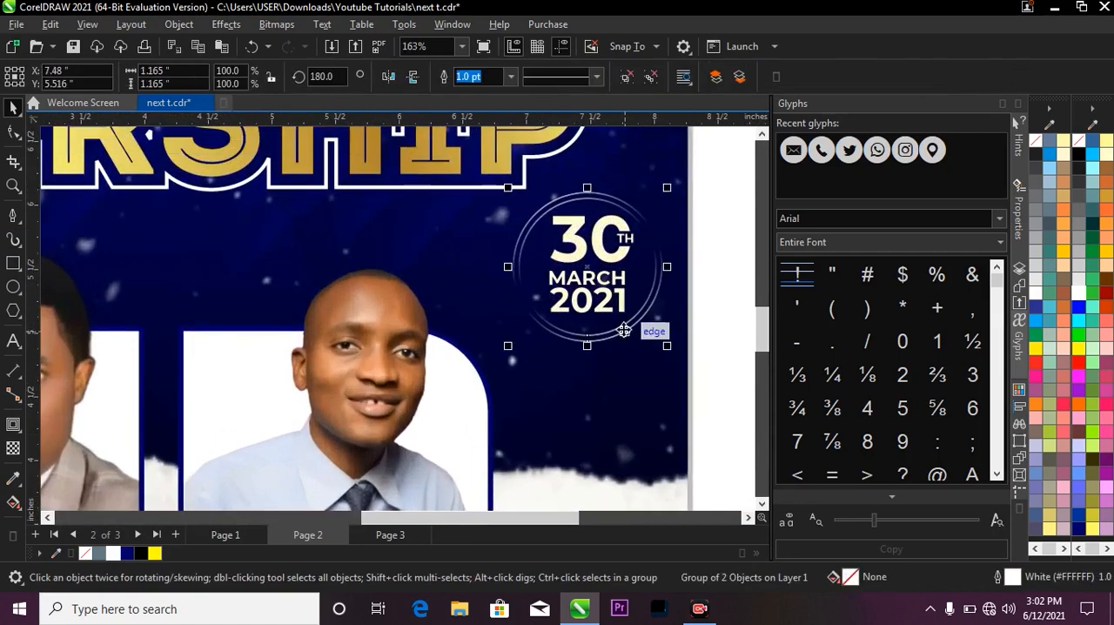
left_click(511, 76)
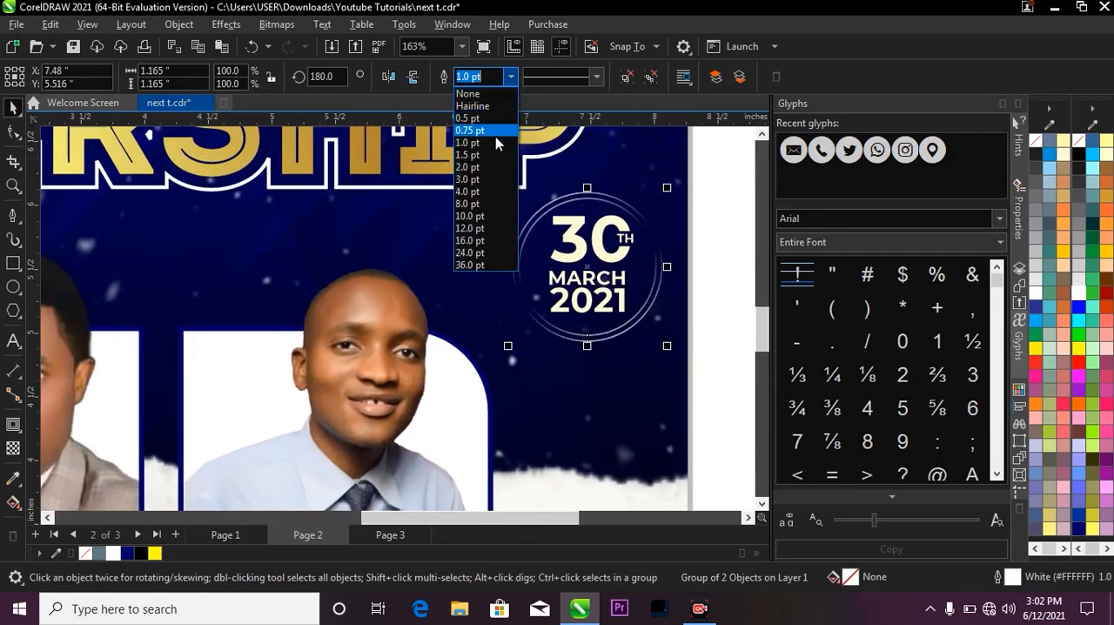
left_click(498, 168)
scroll(644, 223, "down", 2)
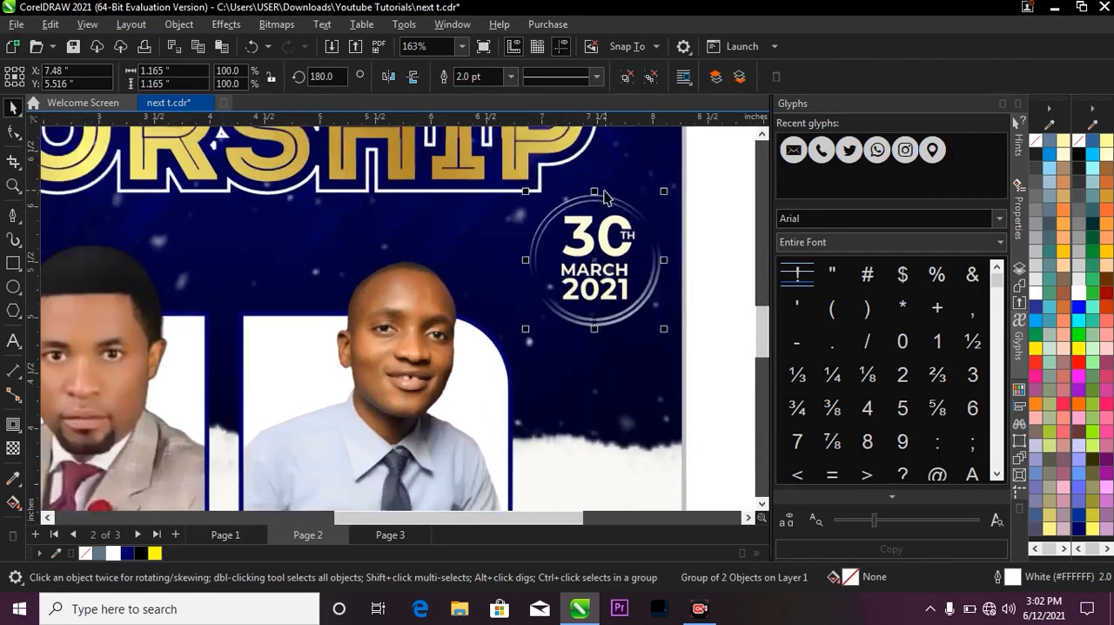
Set the outline width of the time badge's ring to 1.5 pt.
left_click(145, 274)
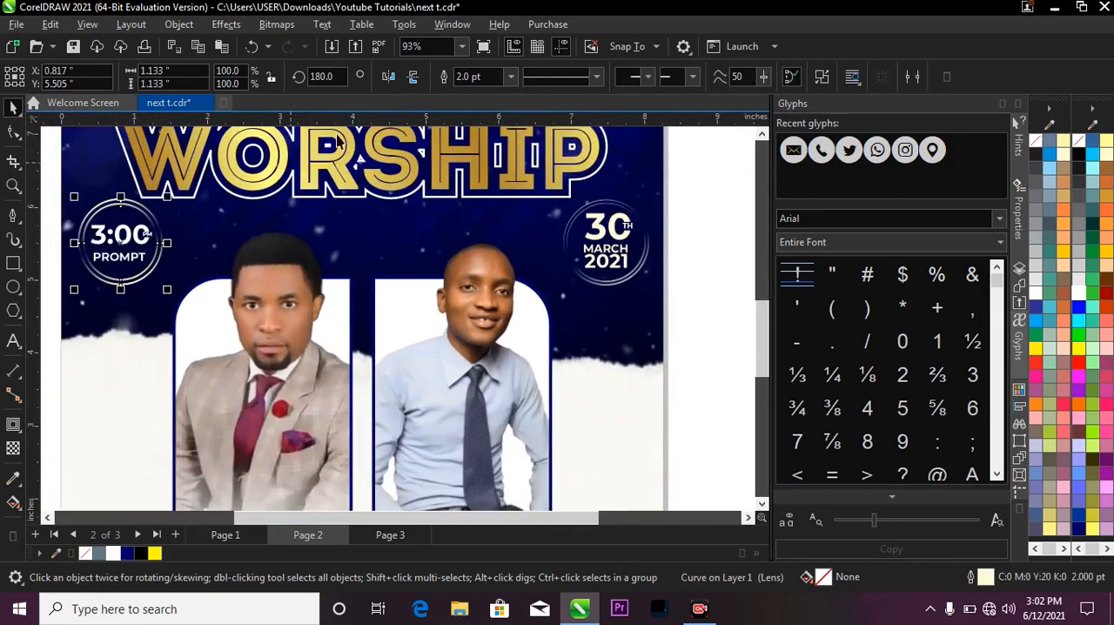
left_click(511, 77)
left_click(499, 148)
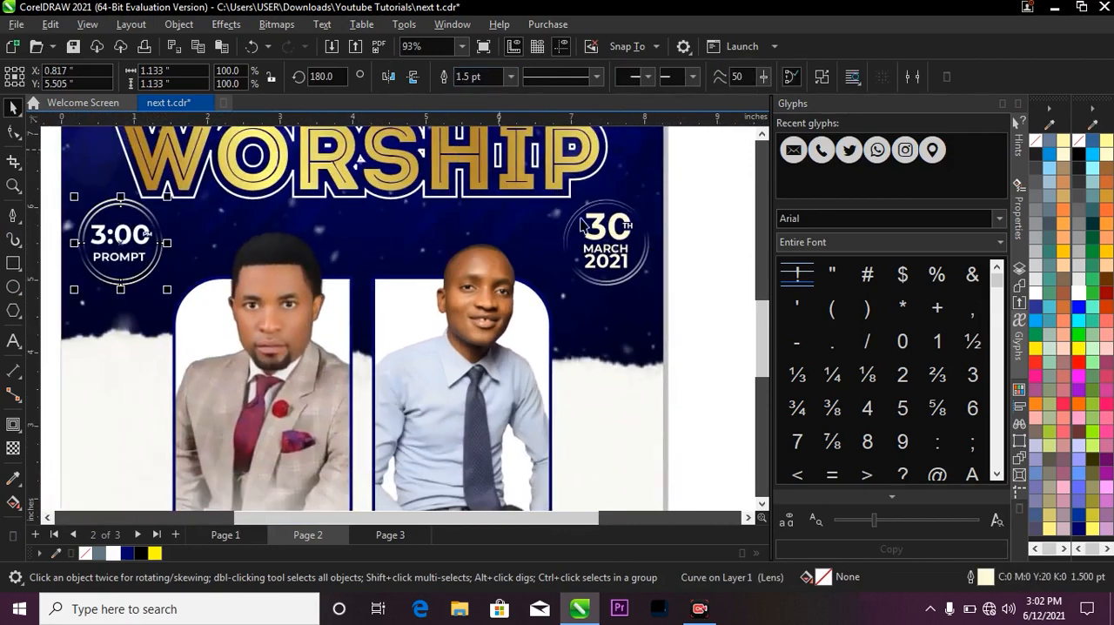
Review the whole Page 2 flyer with both badges in place.
left_click(697, 212)
key("z")
key("F3")
left_click_drag(505, 308, 436, 289)
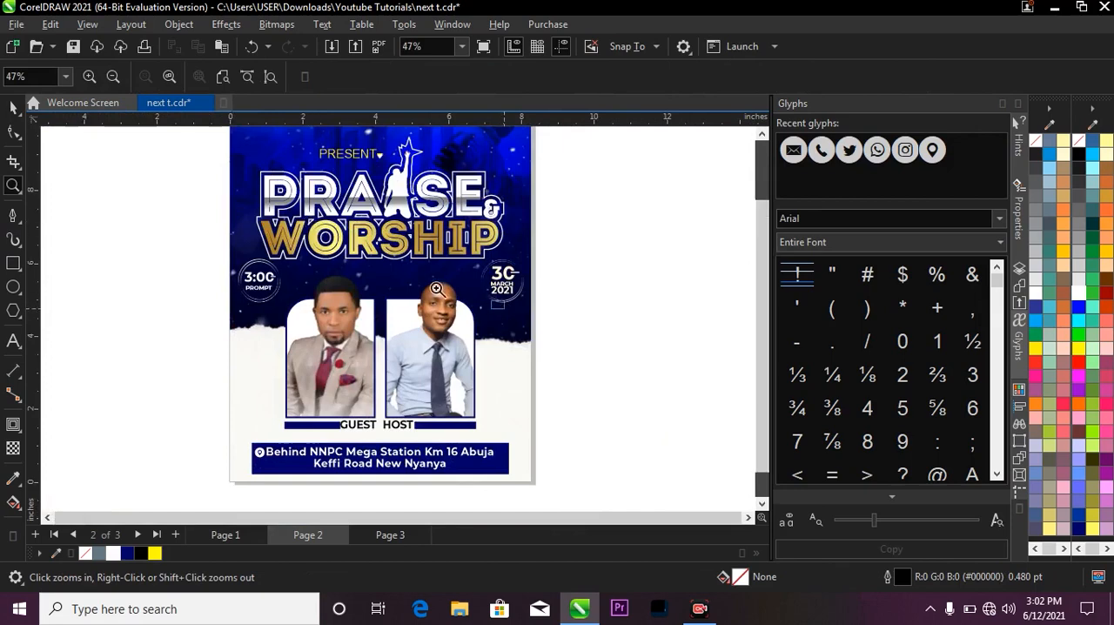
right_click(437, 288)
left_click_drag(298, 157, 497, 420)
key("space")
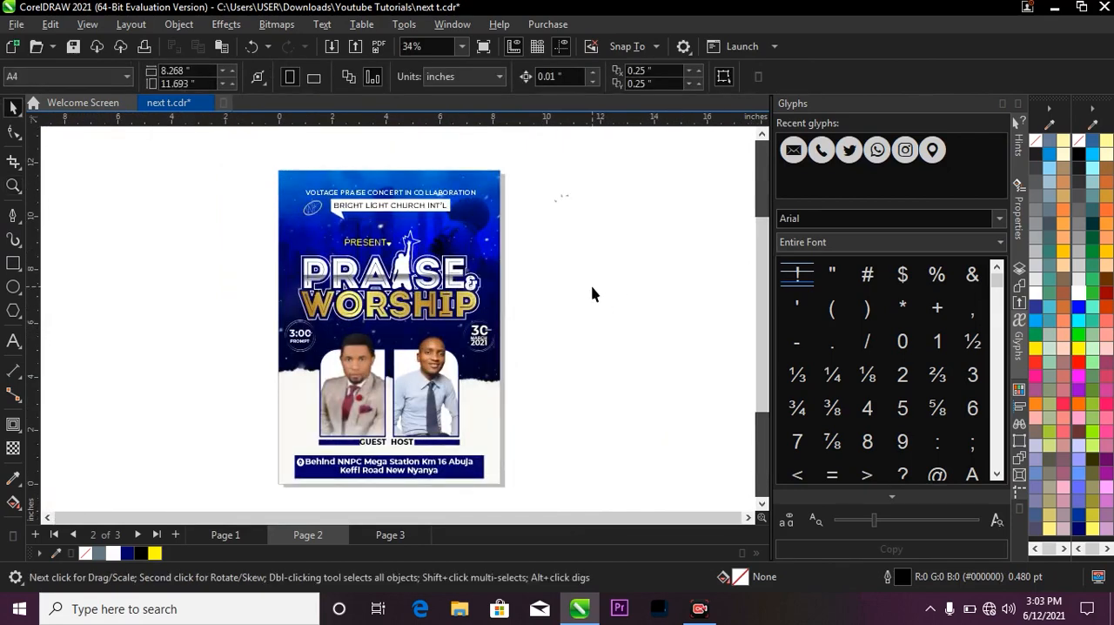
Bring the confetti image from Page 3 onto Page 2 and enlarge it to about 10.9 by 15.5 inches.
left_click(383, 534)
scroll(496, 309, "down", 2)
left_click(427, 293)
left_click_drag(427, 294, 474, 285)
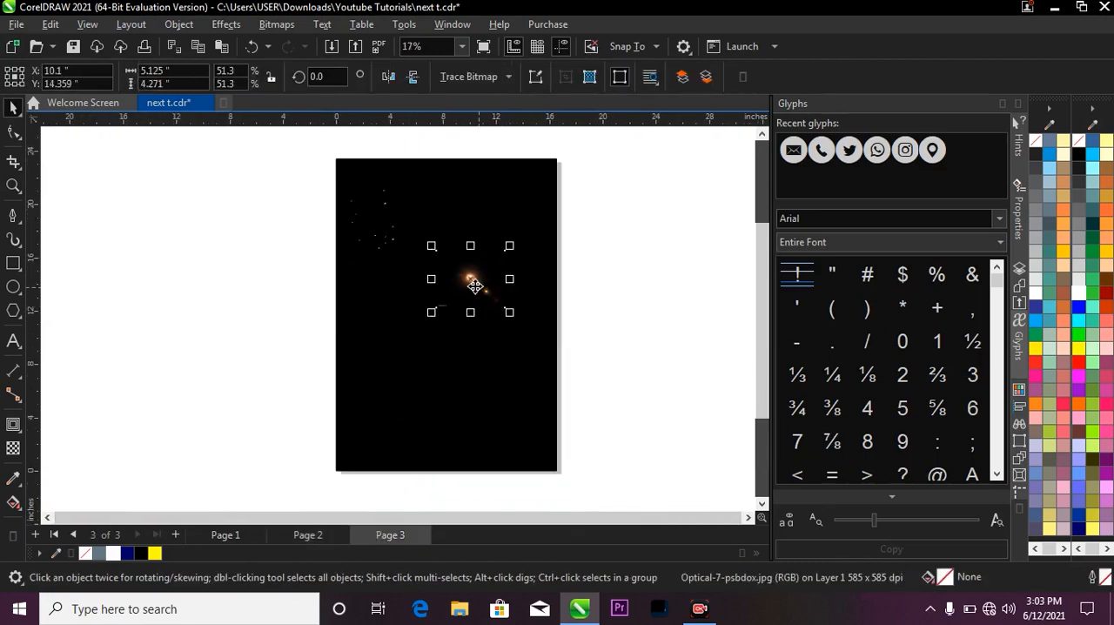
left_click(395, 230)
left_click_drag(378, 218, 361, 405)
left_click(396, 280)
left_click_drag(397, 271, 566, 422)
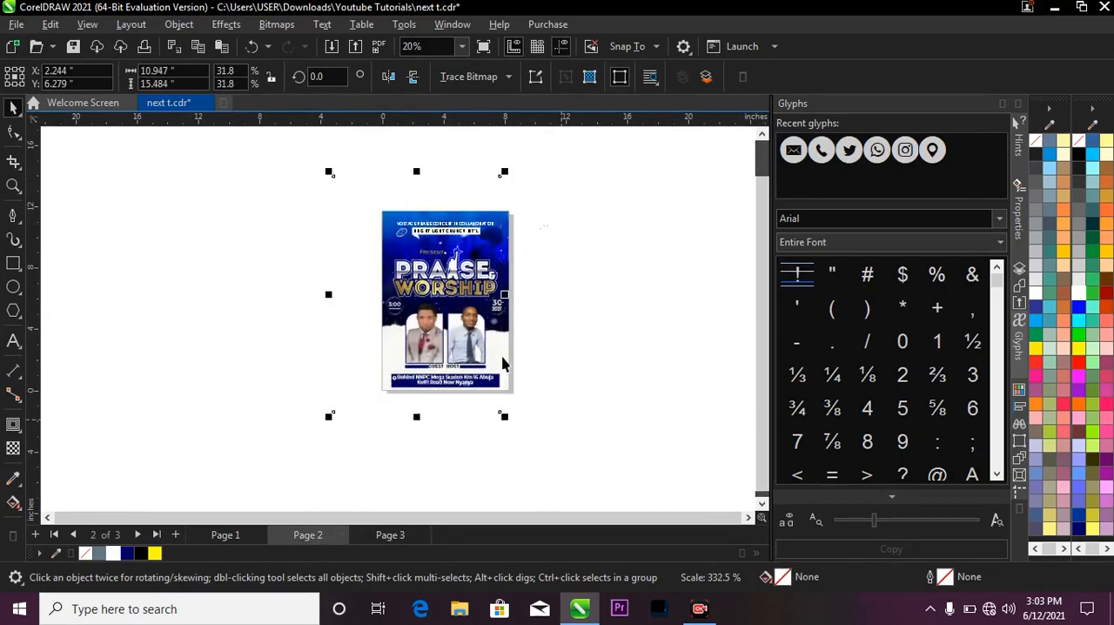
Reposition the enlarged confetti image so that it covers the whole flyer.
scroll(437, 285, "up", 1)
mouse_move(437, 311)
left_mouse_down()
mouse_move(452, 316)
mouse_move(420, 308)
left_mouse_up()
right_click(443, 309)
left_click(552, 346)
left_click(532, 337)
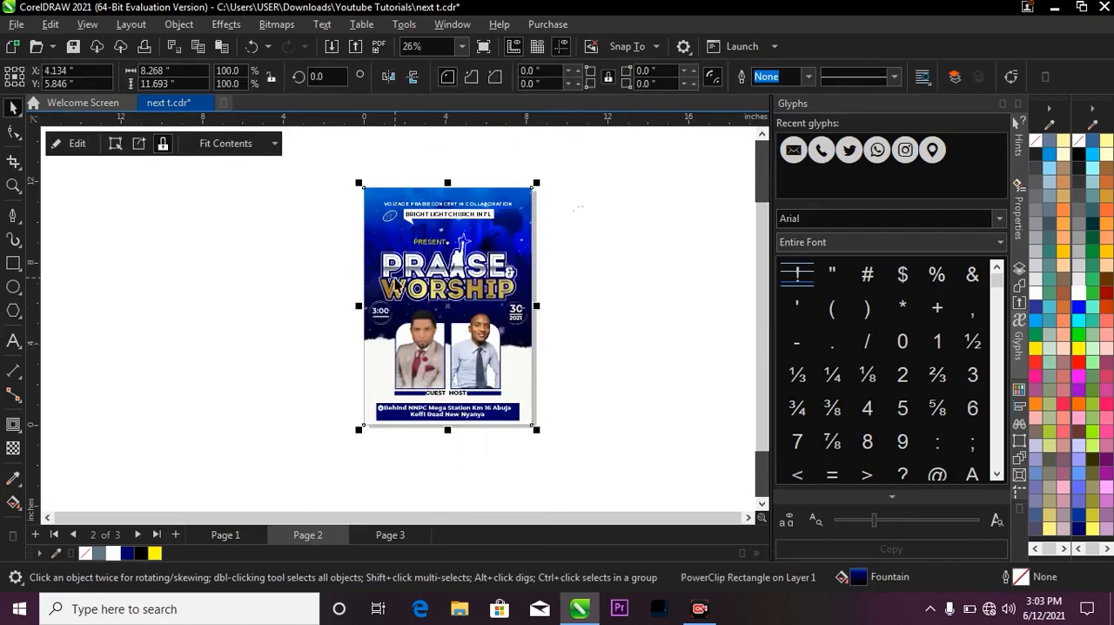
left_click(394, 289, "ctrl")
left_click_drag(399, 295, 450, 296)
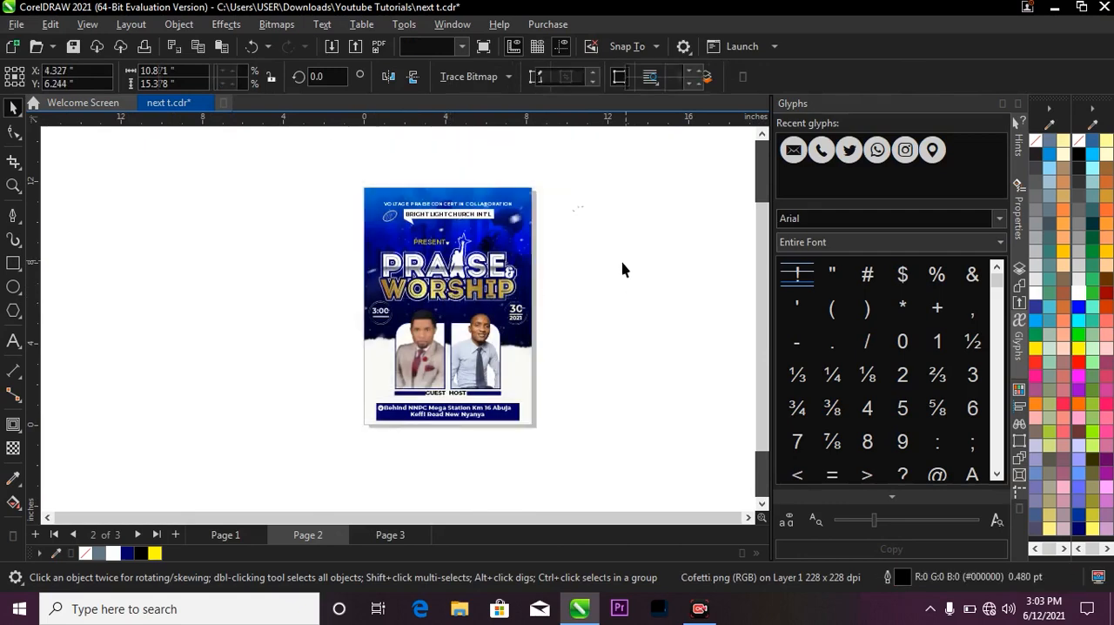
Bring the orange optical flare image from Page 3 onto Page 2 and place it over the PRAISE & WORSHIP title.
key("z")
left_click_drag(333, 184, 570, 447)
key("space")
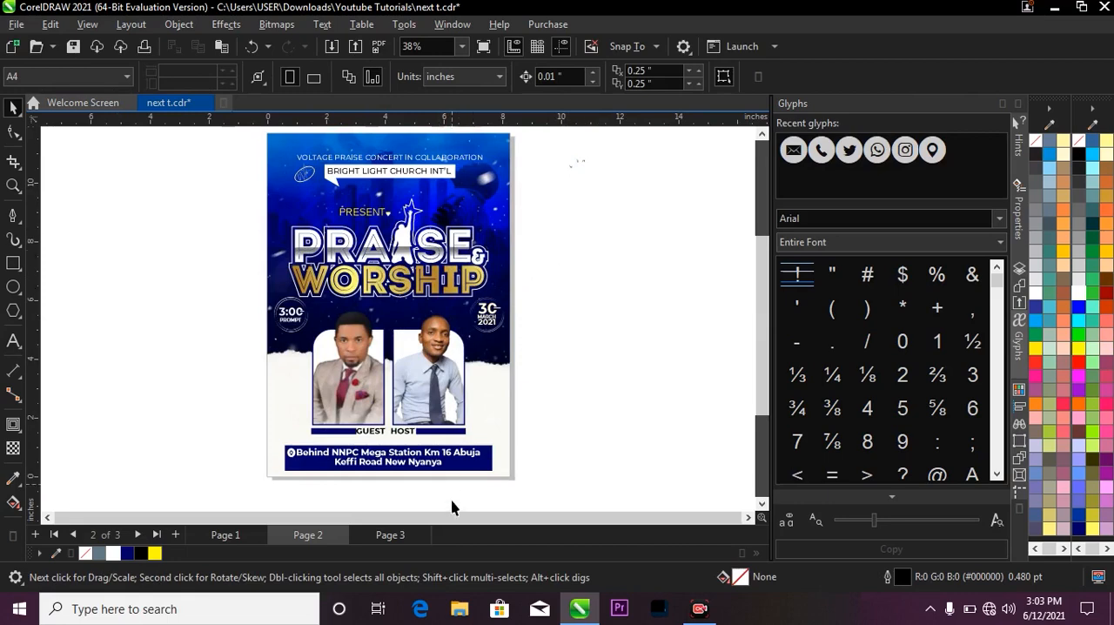
left_click(393, 534)
scroll(472, 255, "down", 3)
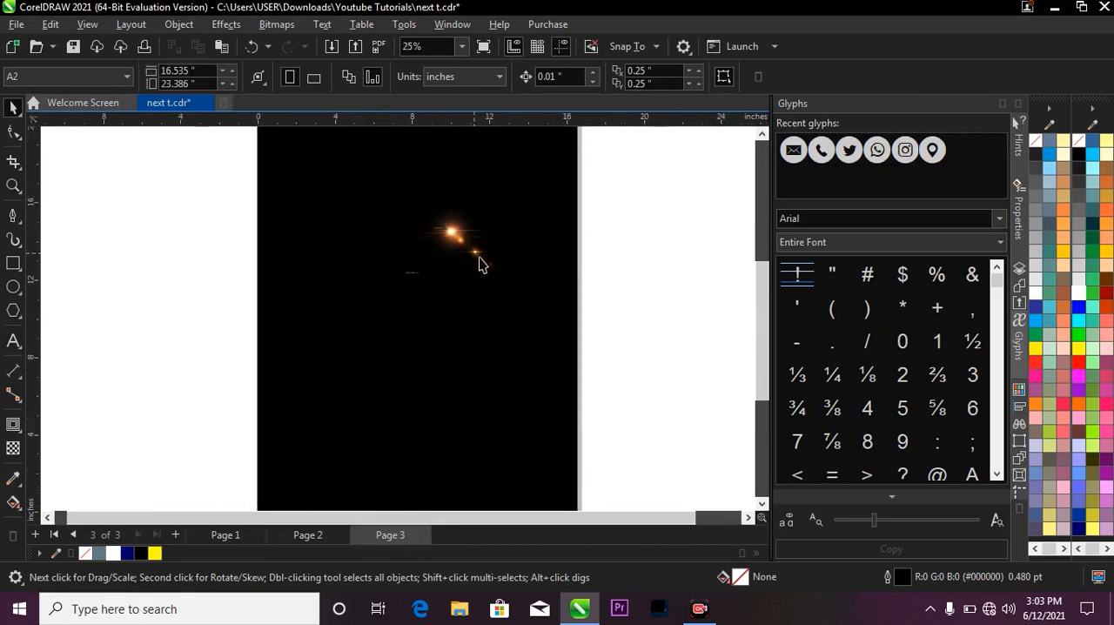
left_click(457, 235)
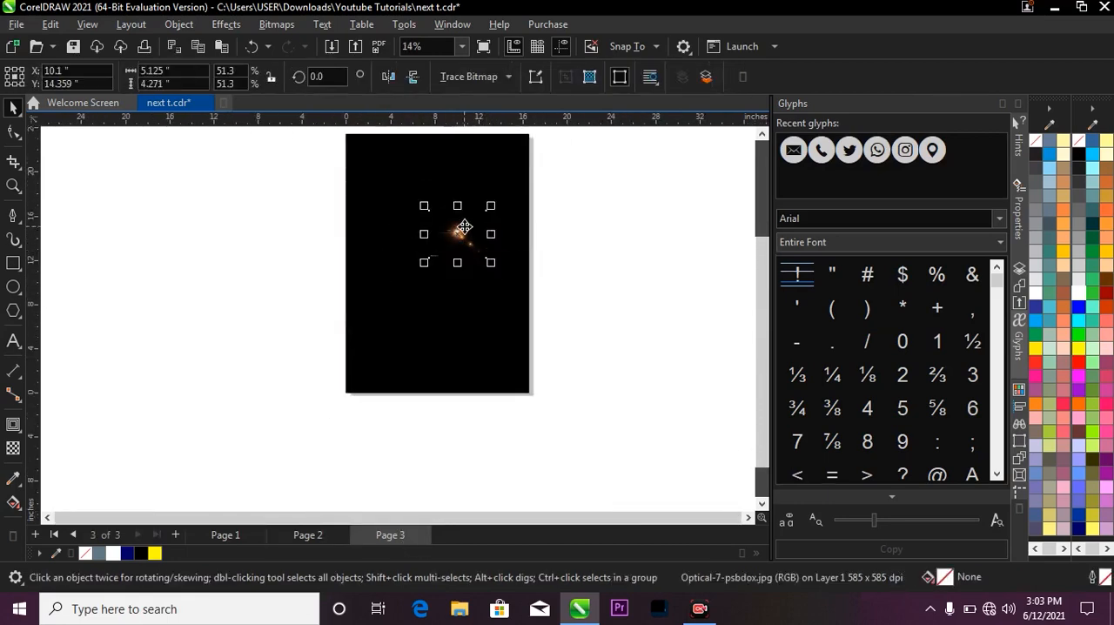
left_click_drag(464, 231, 445, 252)
key("z")
left_click_drag(337, 195, 529, 299)
key("space")
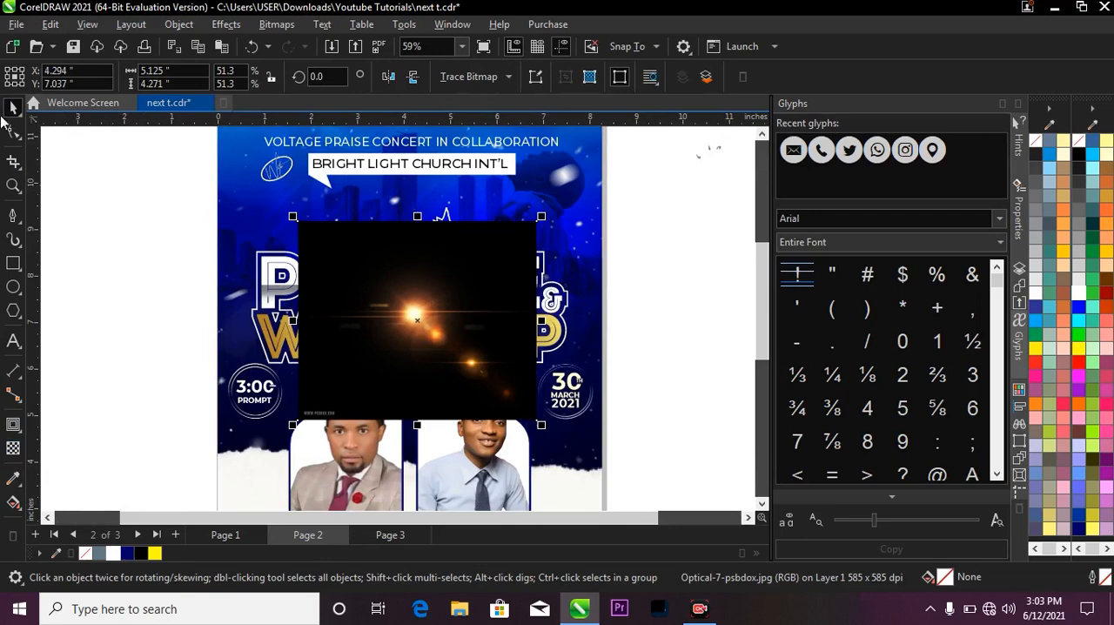
Crop the watermark strip off the lower edge of the flare image with the Shape tool, leaving it about 4.02 inches high.
left_click(11, 132)
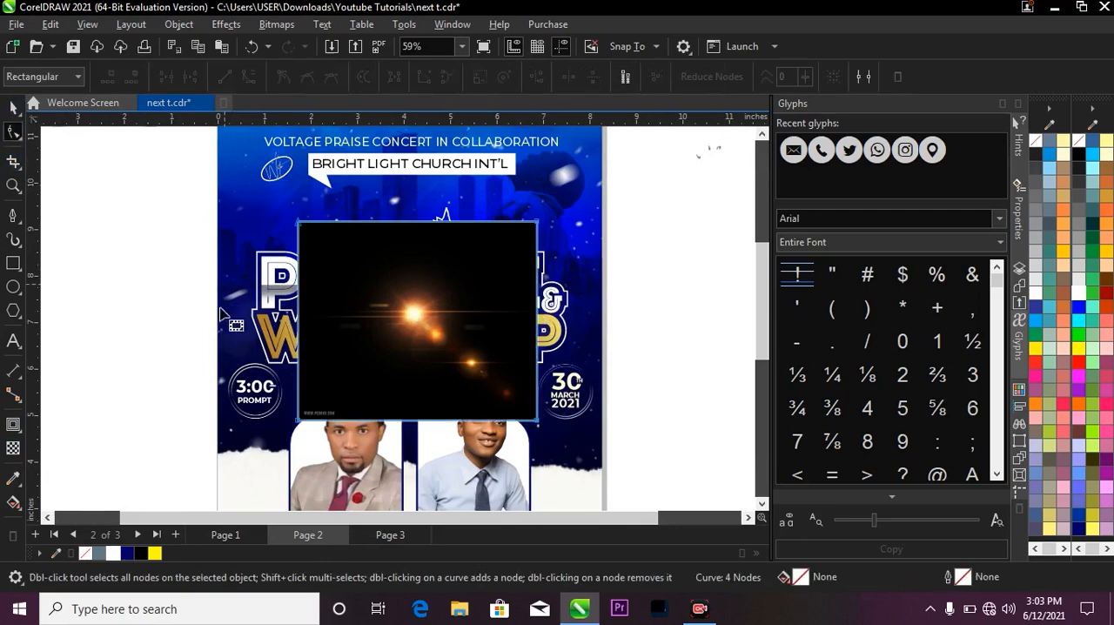
left_click_drag(214, 346, 548, 442)
scroll(304, 435, "up", 5)
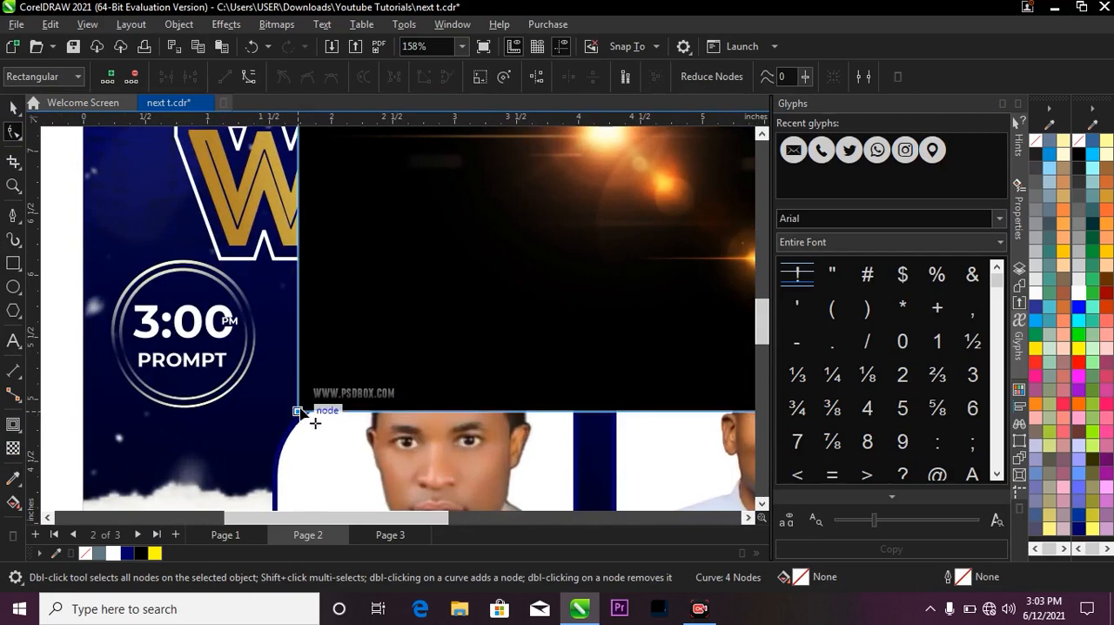
left_click_drag(298, 410, 302, 374)
scroll(265, 335, "down", 6)
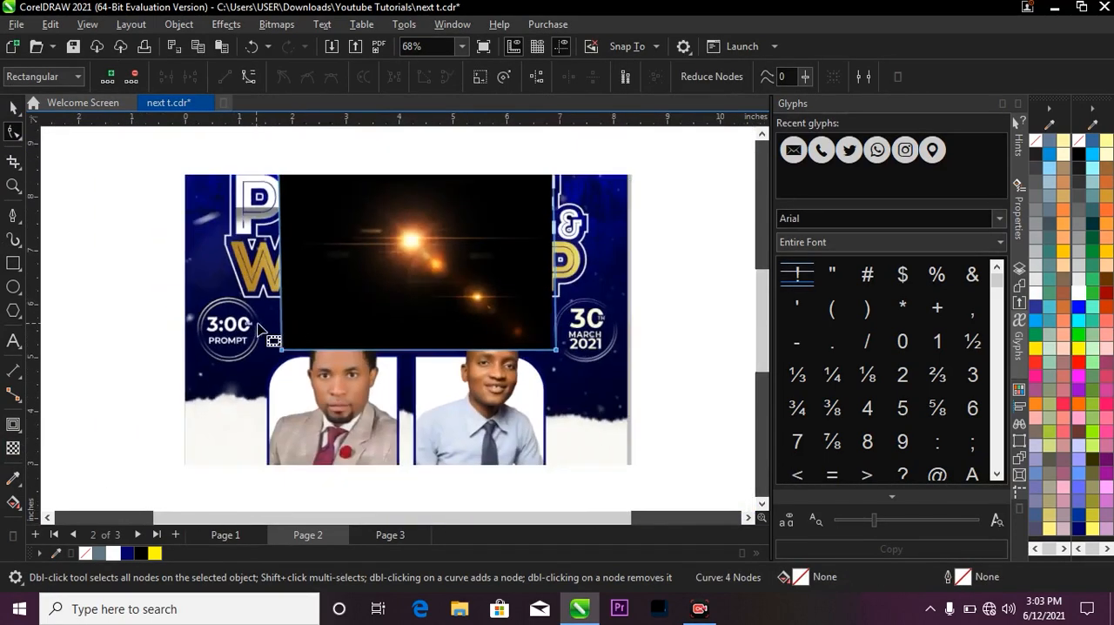
key("space")
scroll(579, 324, "down", 2)
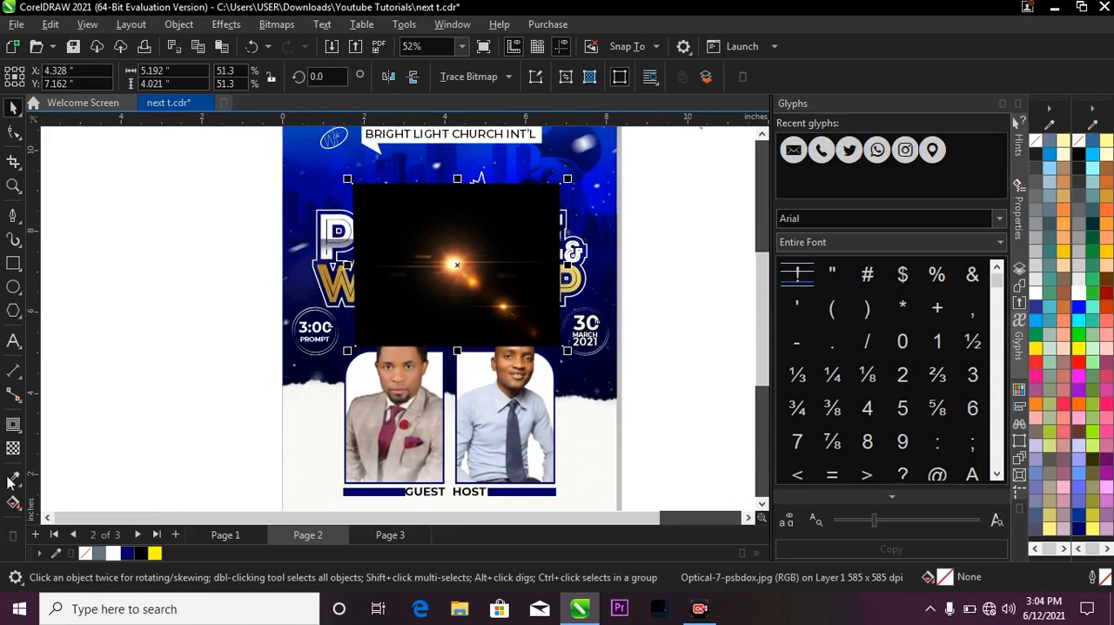
Apply a transparency with the Screen merge mode to the optical flare image over the title, leaving nothing selected.
left_click(13, 447)
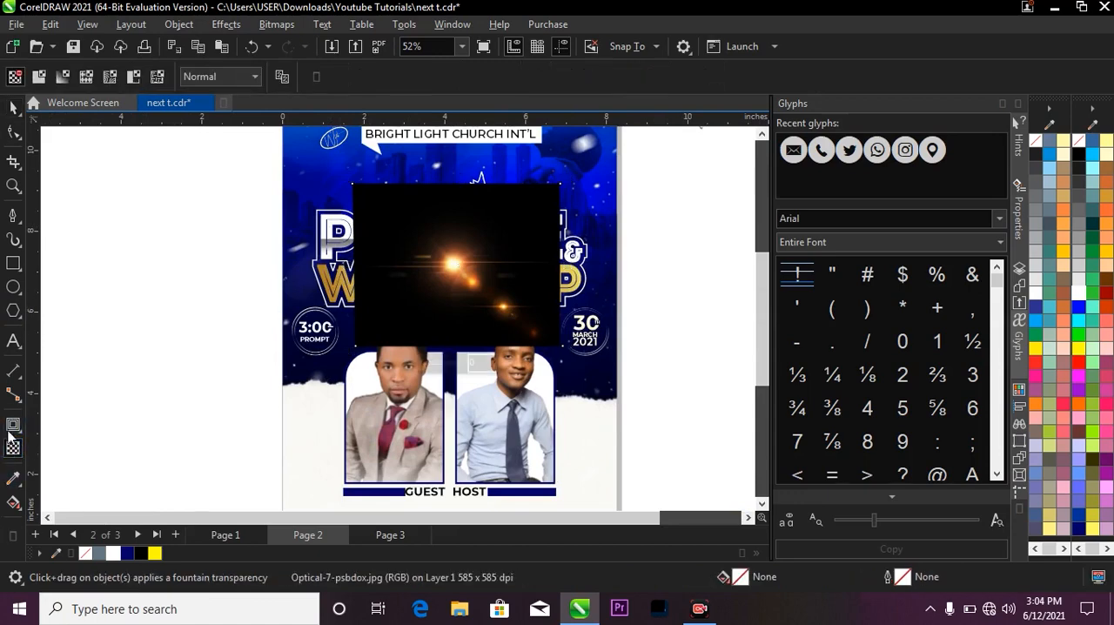
left_click(214, 78)
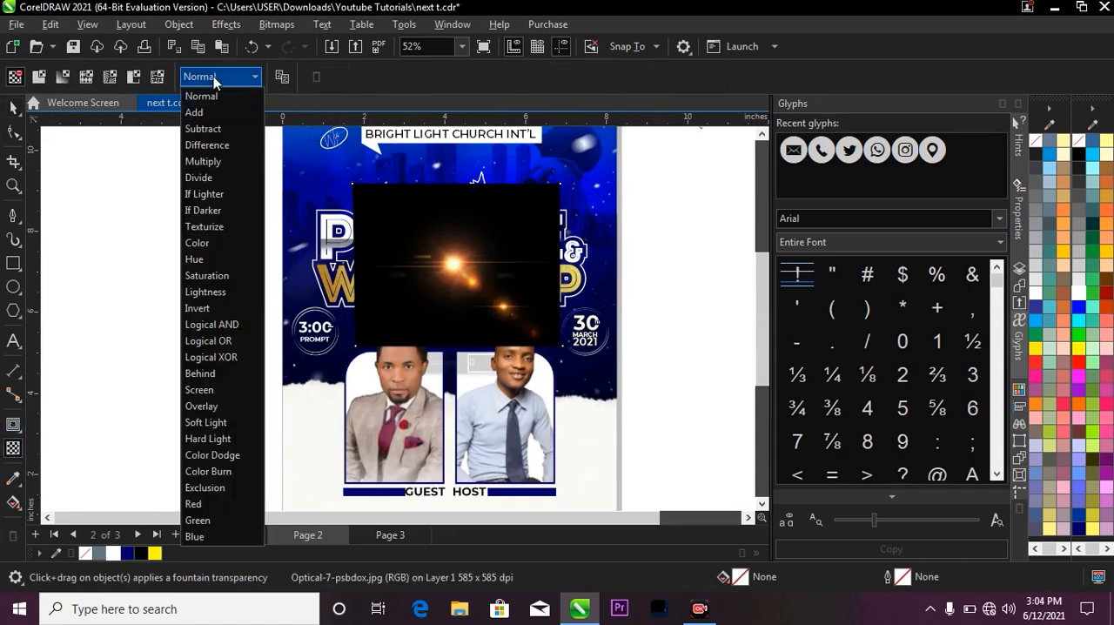
left_click(233, 390)
left_click(13, 106)
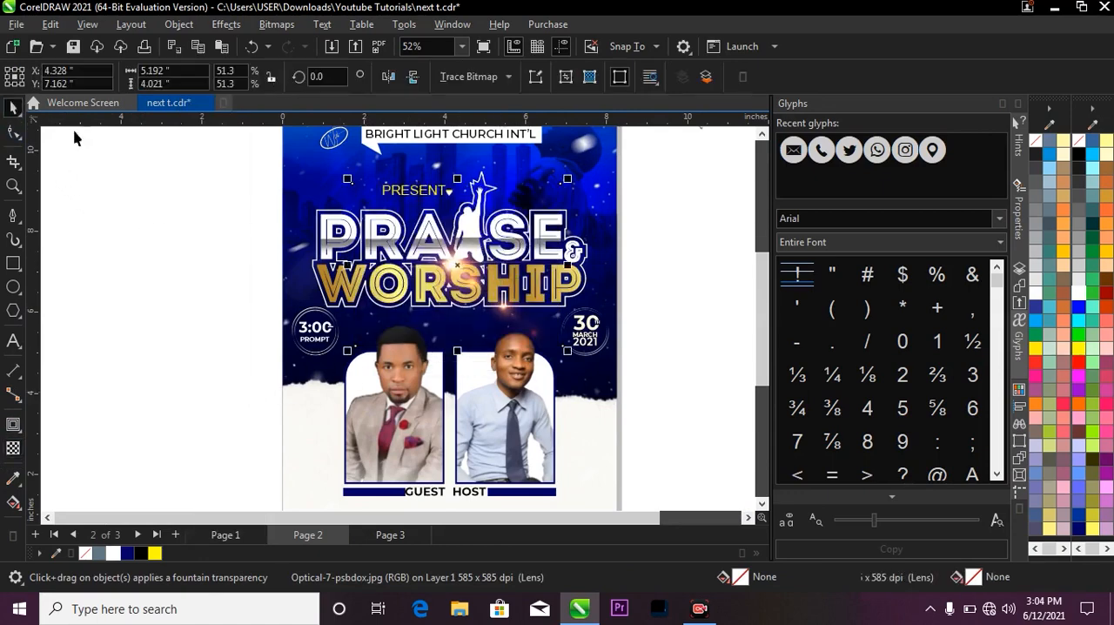
scroll(640, 278, "down", 1)
left_click(641, 293)
Compare the finished flyer on Page 2 with the reference design on Page 1, ending on the whole Page 2 flyer.
scroll(522, 285, "up", 1)
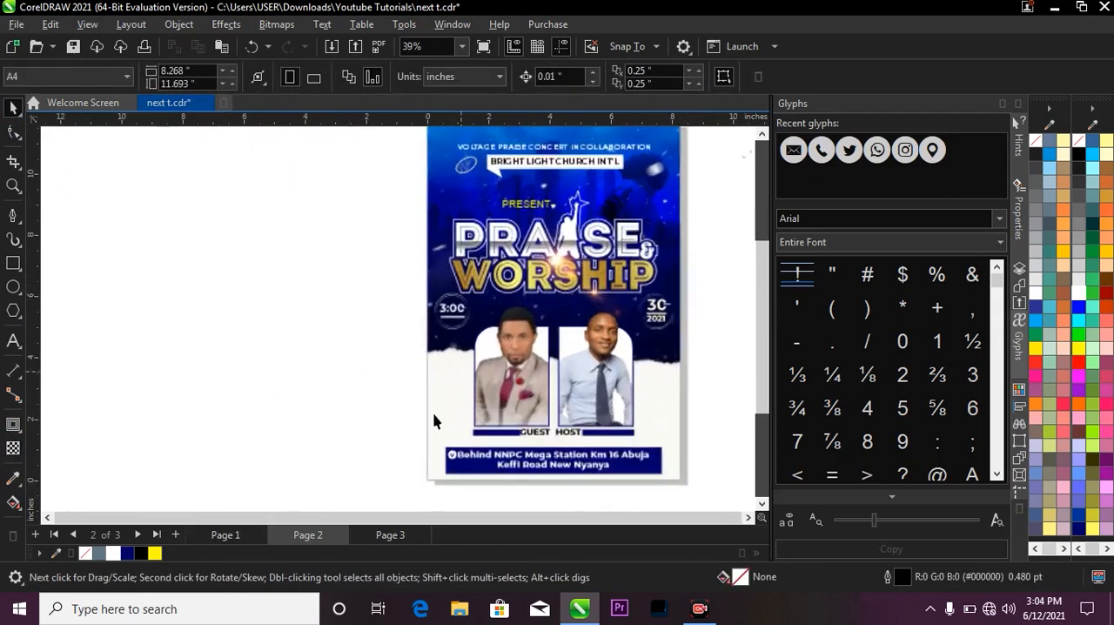
left_click(225, 534)
scroll(592, 206, "down", 1)
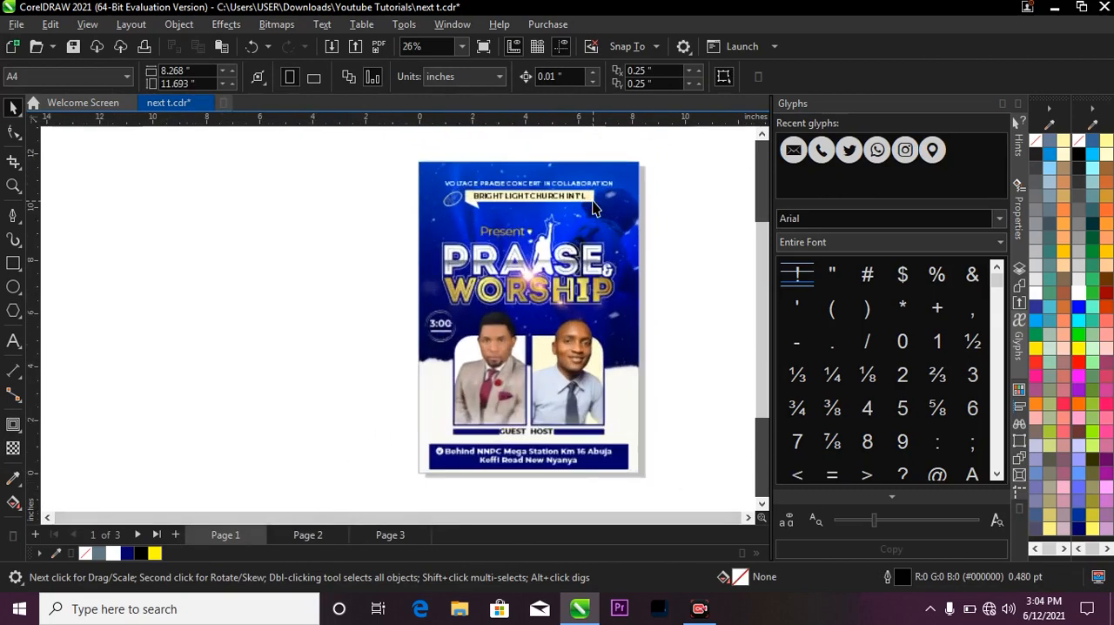
left_click(309, 539)
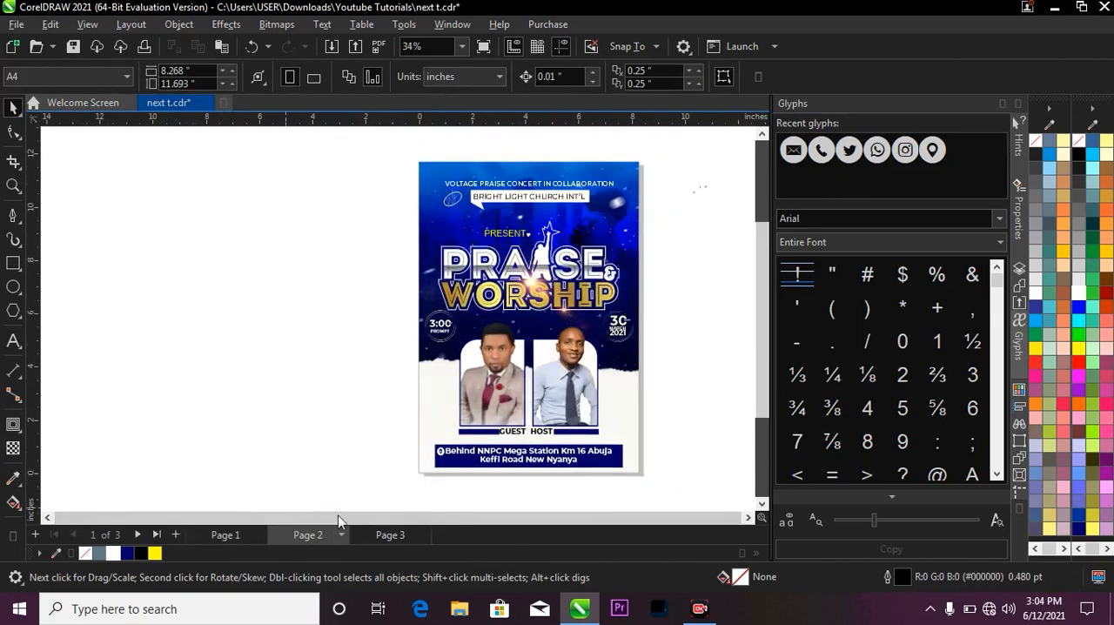
scroll(514, 254, "down", 1)
scroll(541, 373, "up", 1)
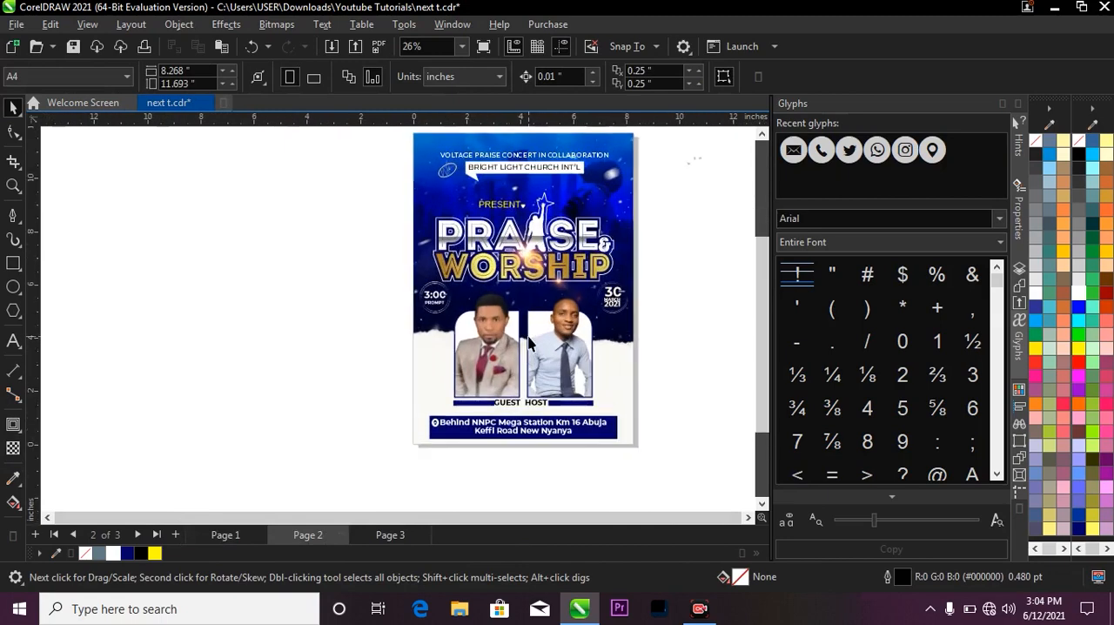
left_click(365, 536)
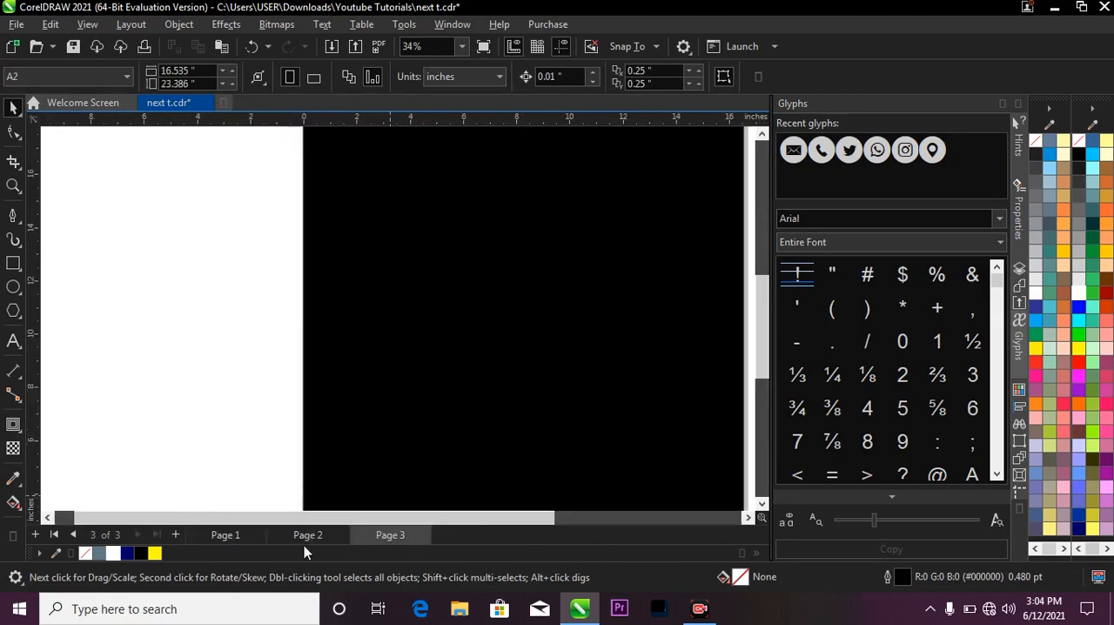
left_click(244, 536)
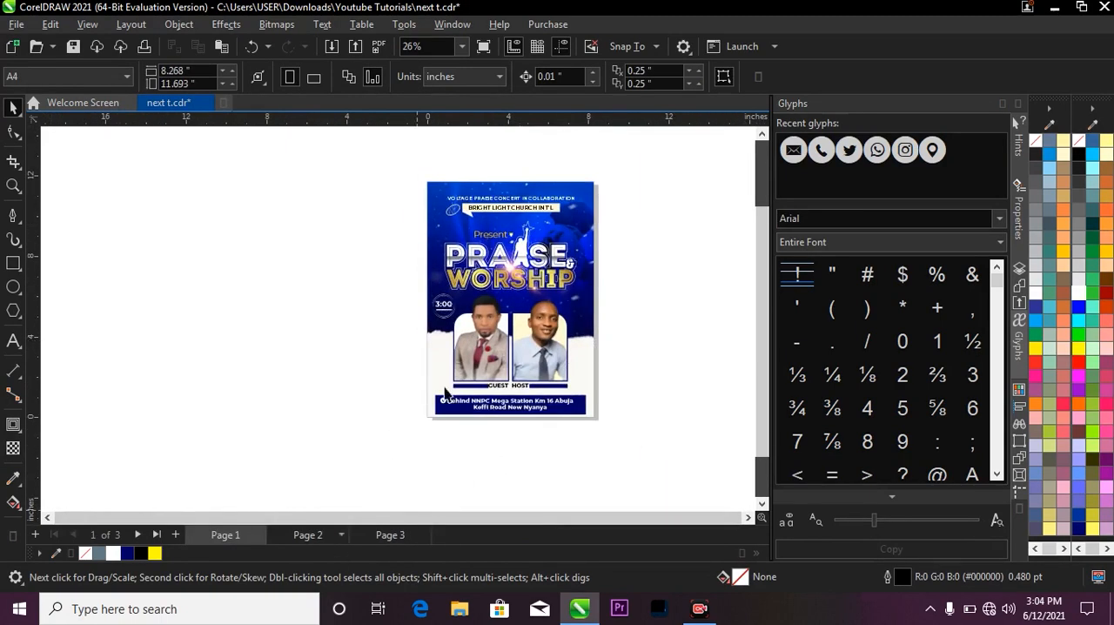
key("Page_Down")
key("F4")
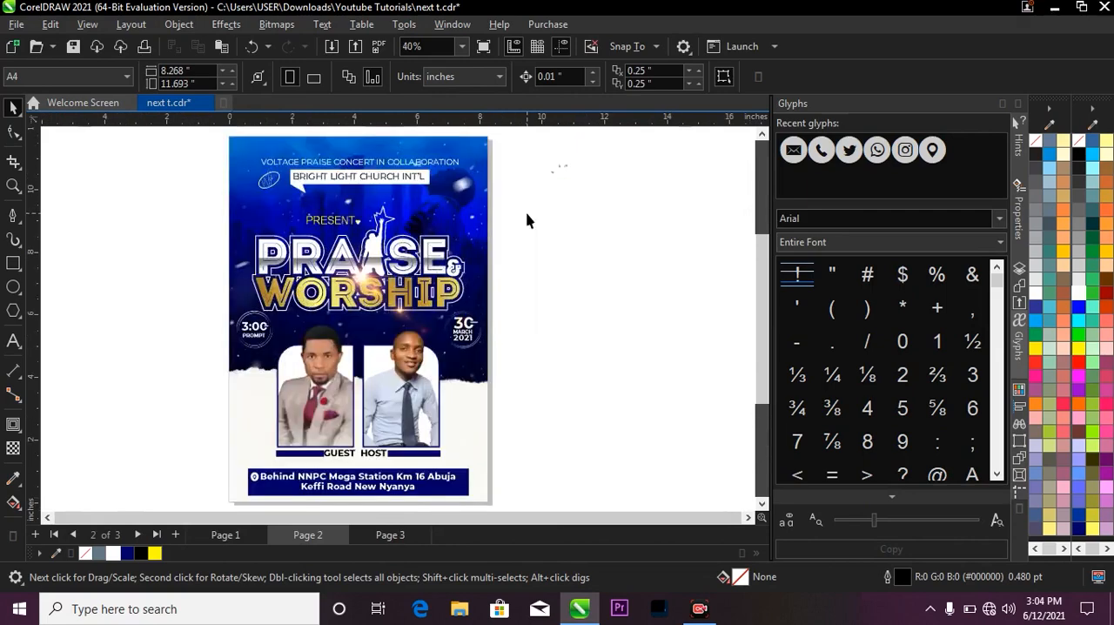